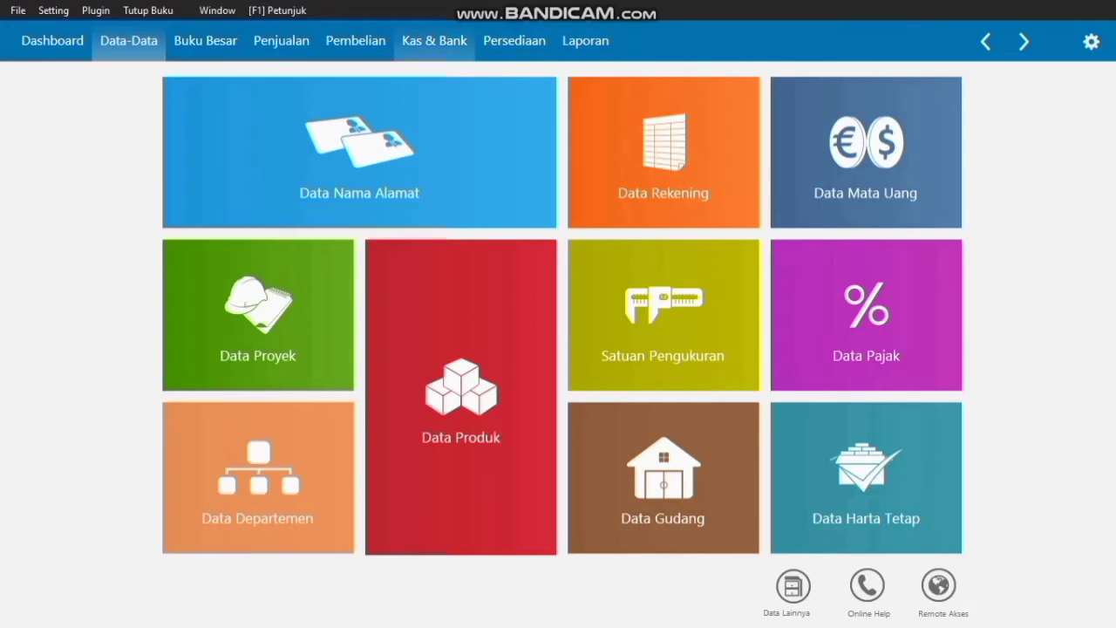
# - Start a new Kas Masuk transaction from its transaction list and choose Bank BCA as the cash account
pyautogui.click(434, 40)
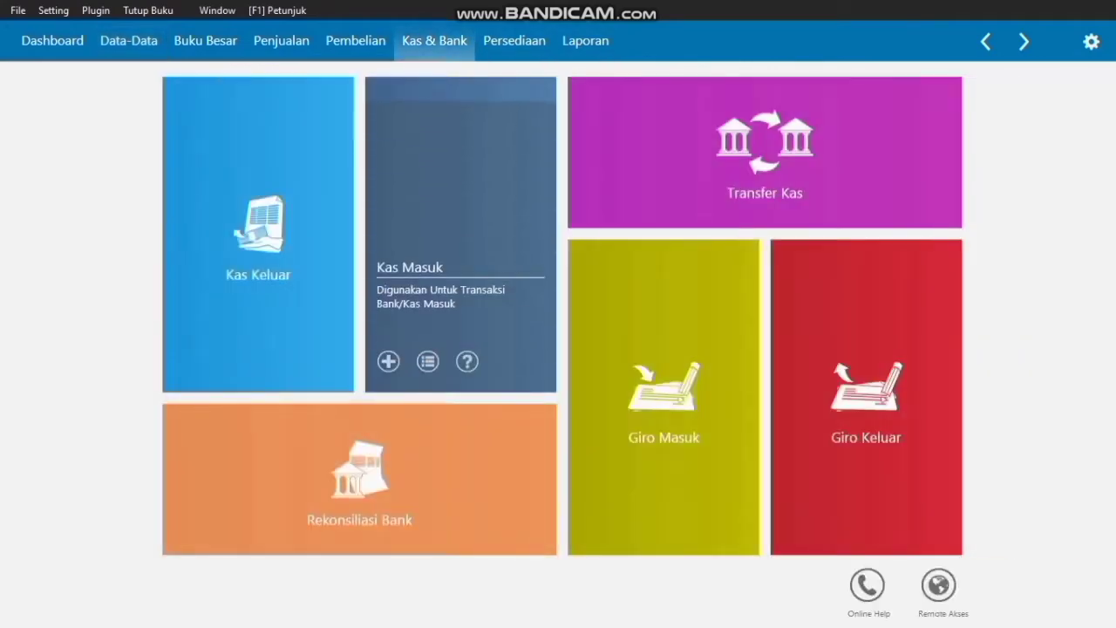
pyautogui.click(428, 361)
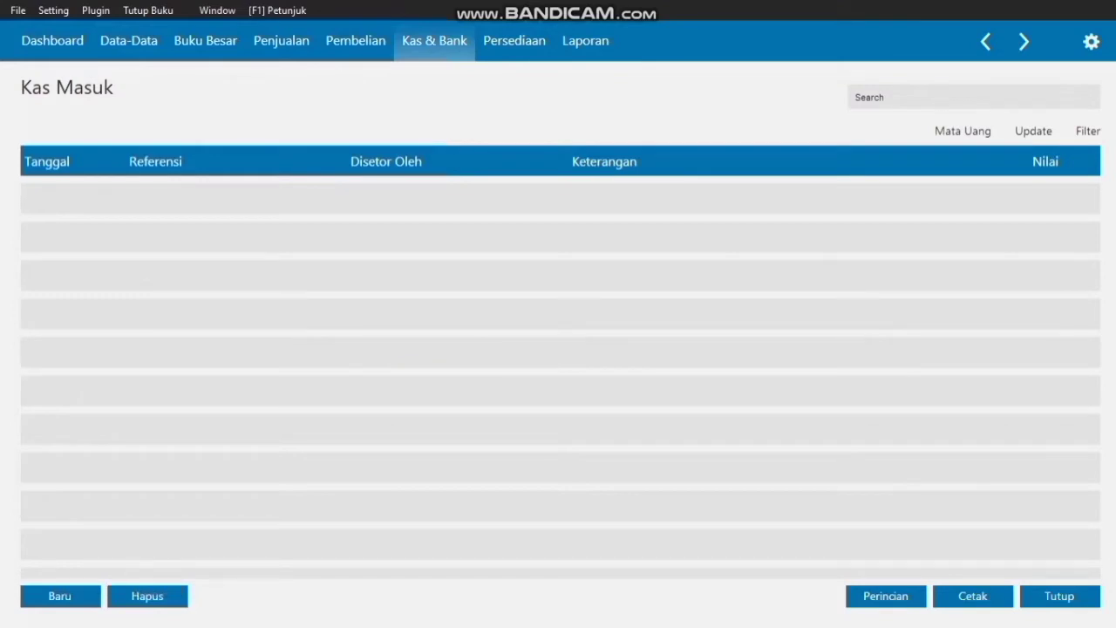
pyautogui.click(60, 596)
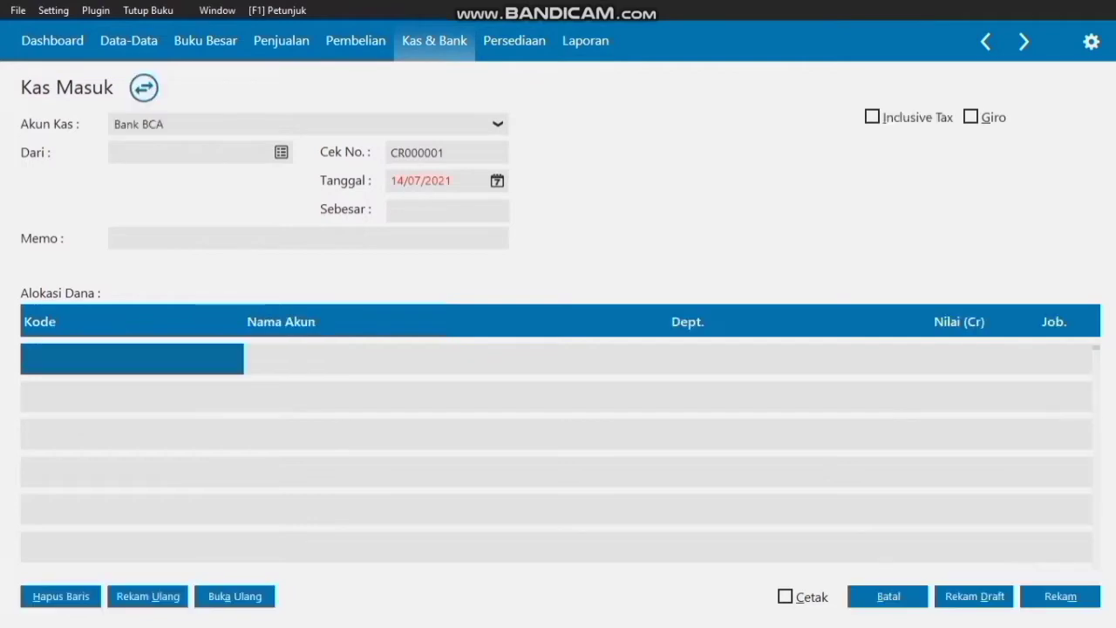
pyautogui.click(497, 124)
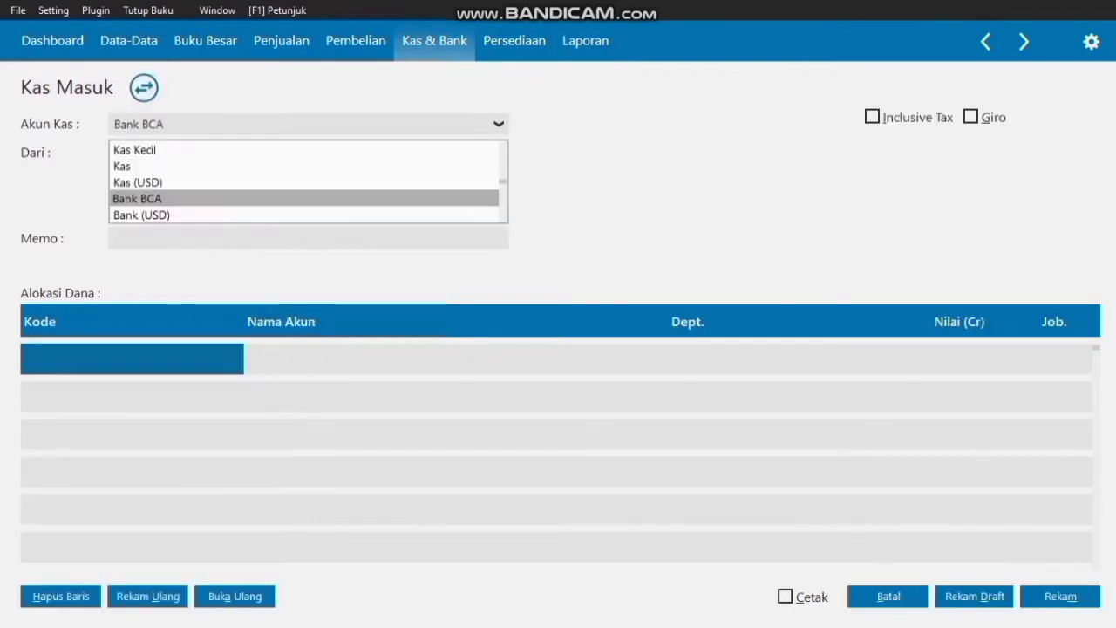
pyautogui.click(138, 199)
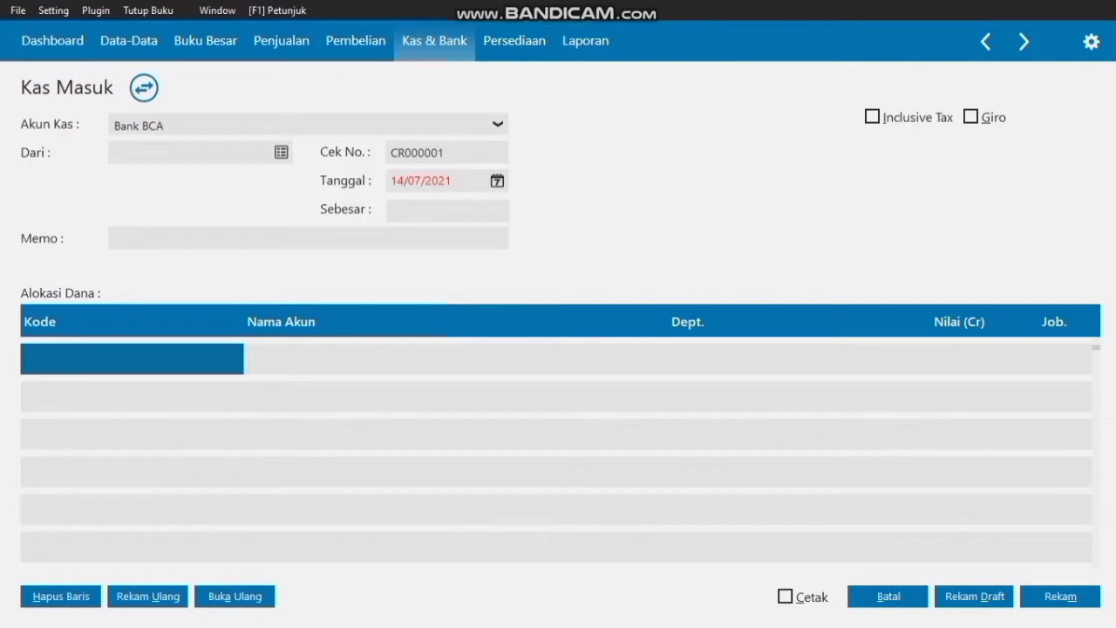
# - Start a new name record from the payer lookup of the Kas Masuk form and set its type to Vendor
pyautogui.click(184, 152)
pyautogui.click(281, 152)
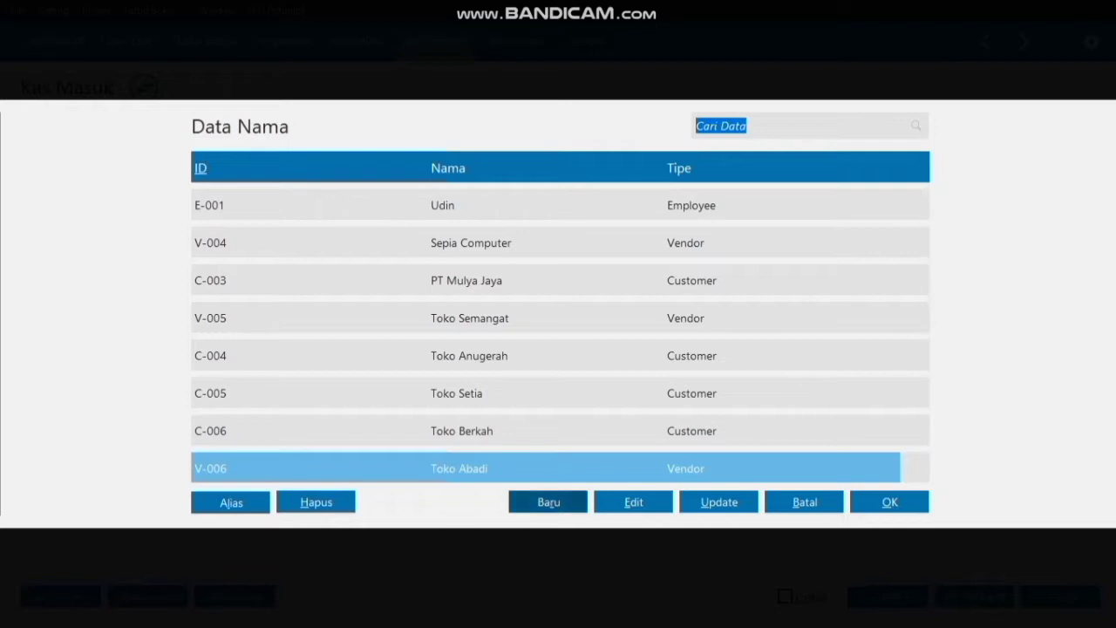
pyautogui.click(547, 502)
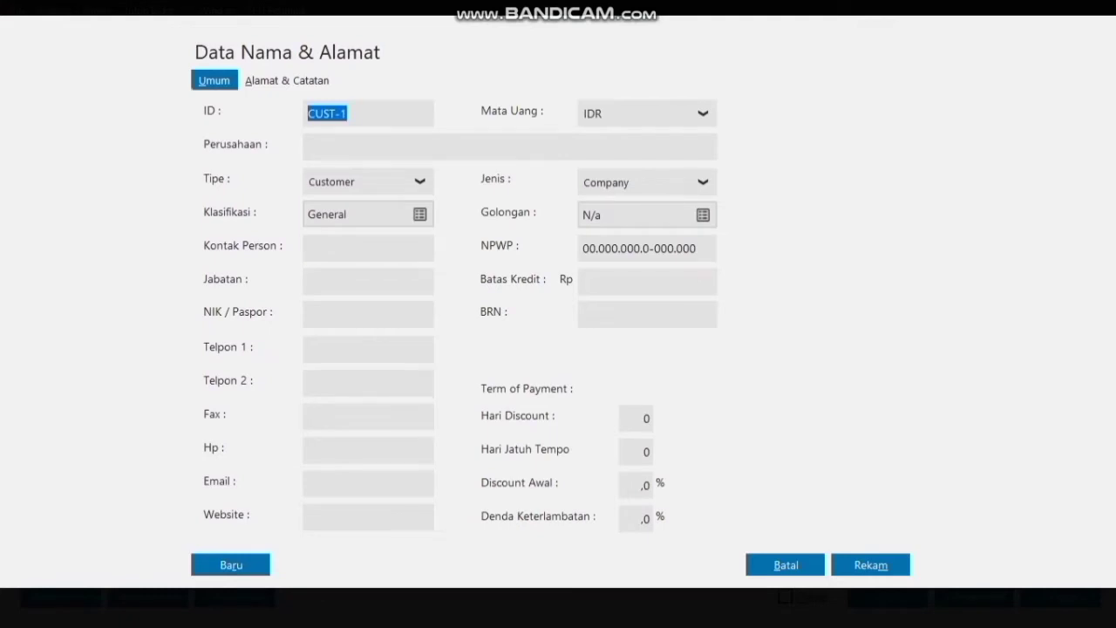
pyautogui.click(420, 181)
pyautogui.click(364, 235)
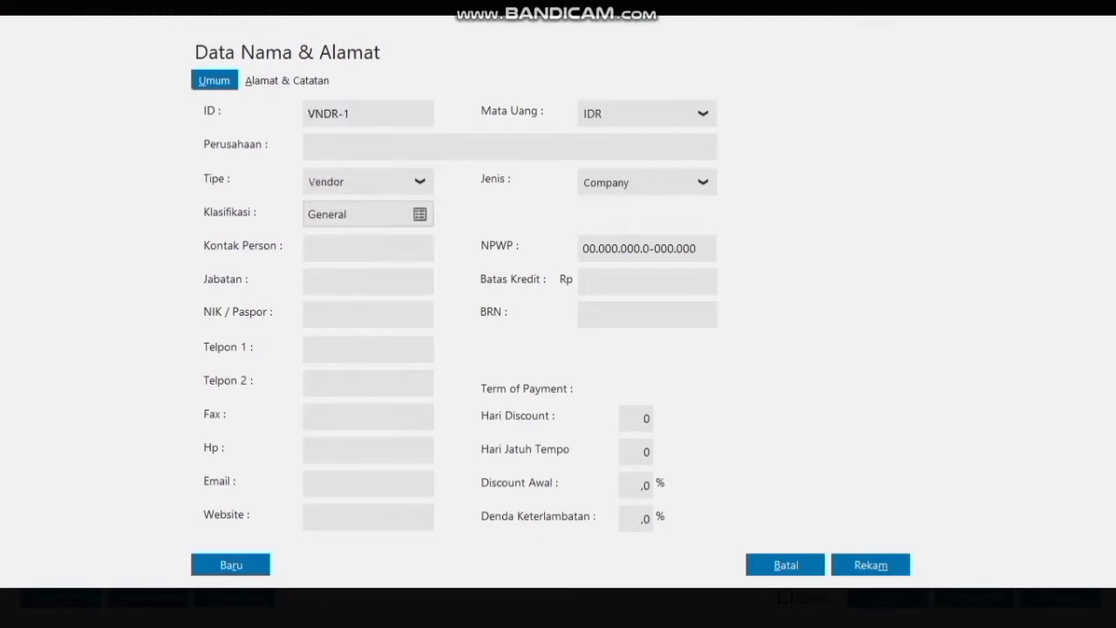
# - Give the vendor ID V-007 and the payer's name, save it despite the incomplete NPWP/NIK, and select it as the payer
pyautogui.press('BackSpace')
pyautogui.write('V-007')
pyautogui.click(307, 146)
pyautogui.write('Bapak Santoso')
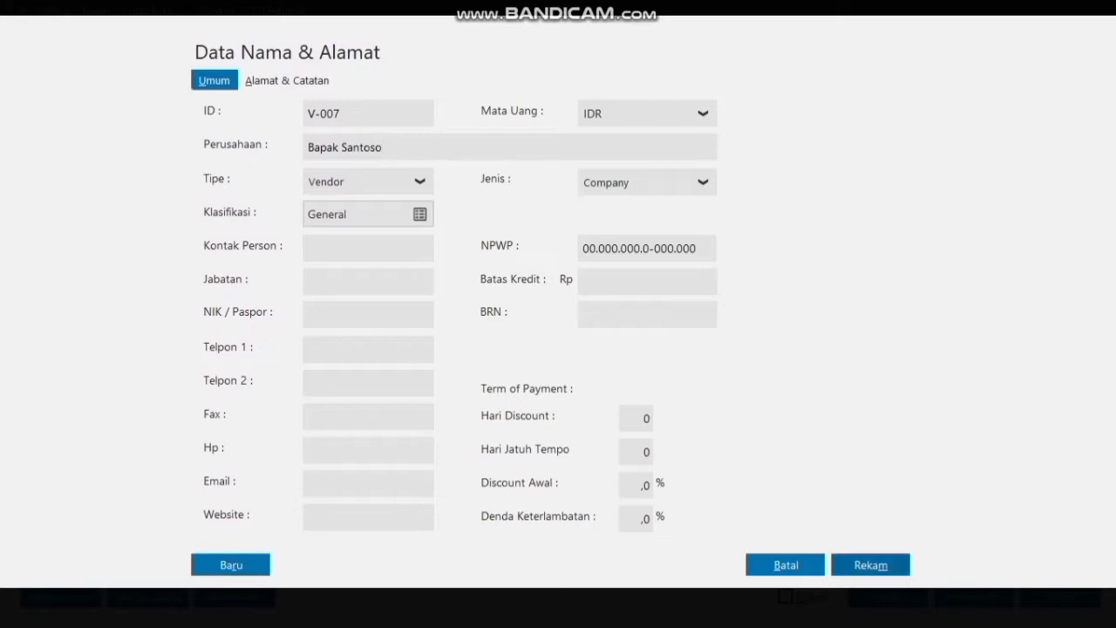
pyautogui.click(870, 565)
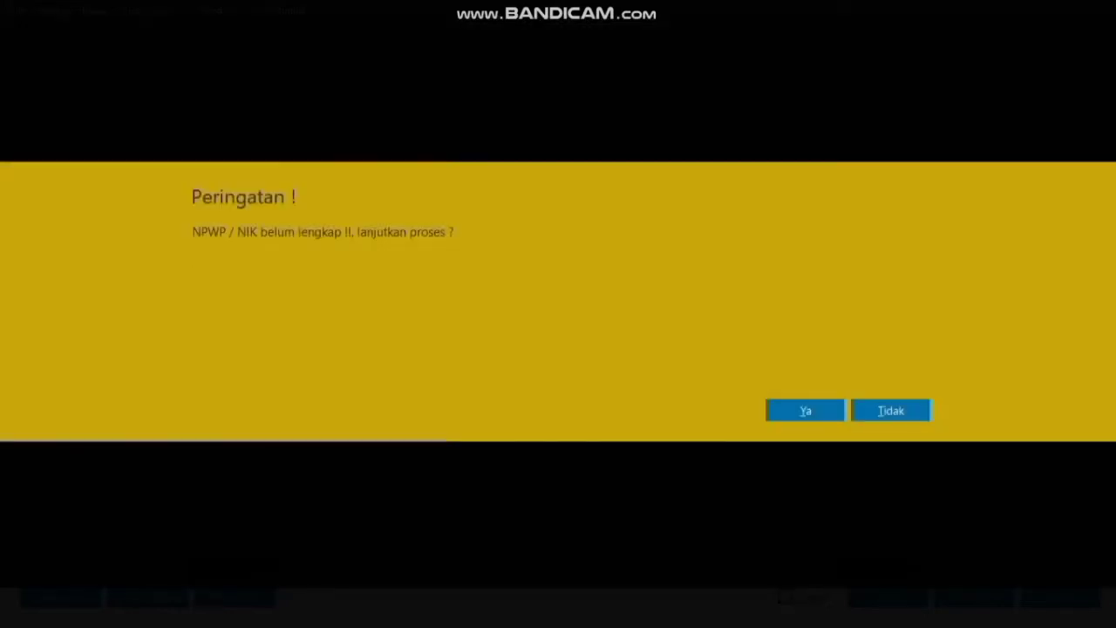
pyautogui.press('Return')
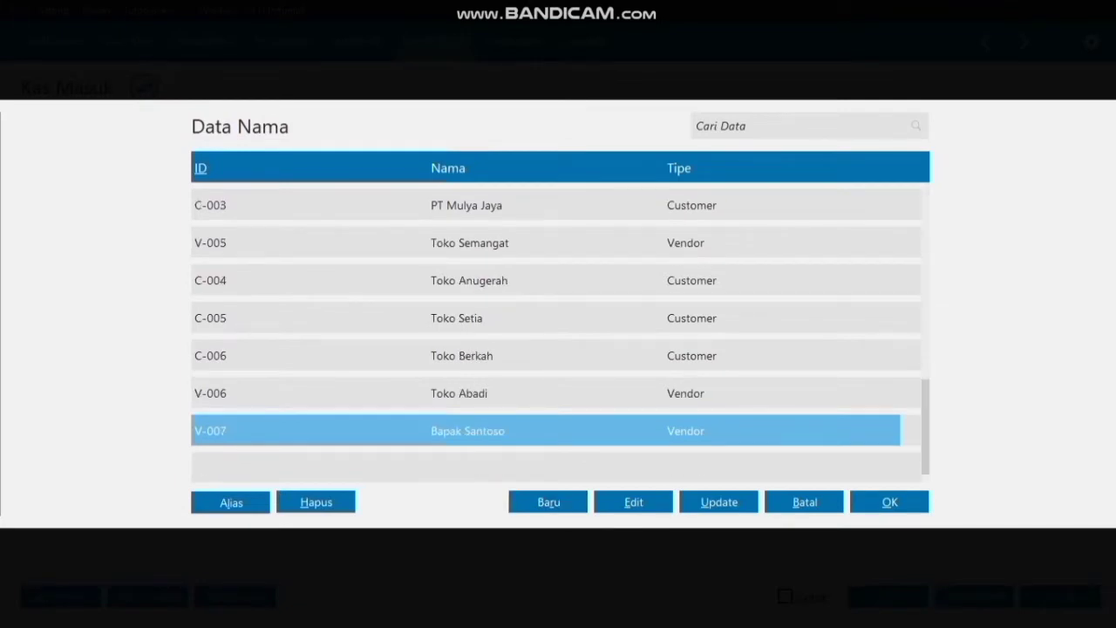
pyautogui.click(889, 502)
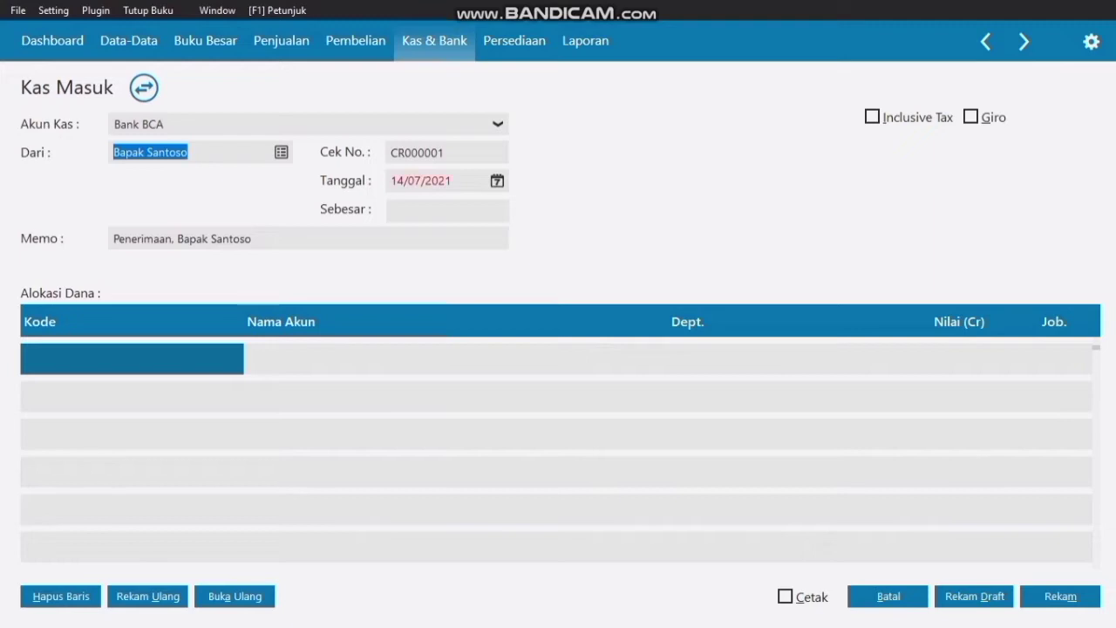
# - Set the transaction date to 04/01/2020 using the calendar
pyautogui.click(497, 180)
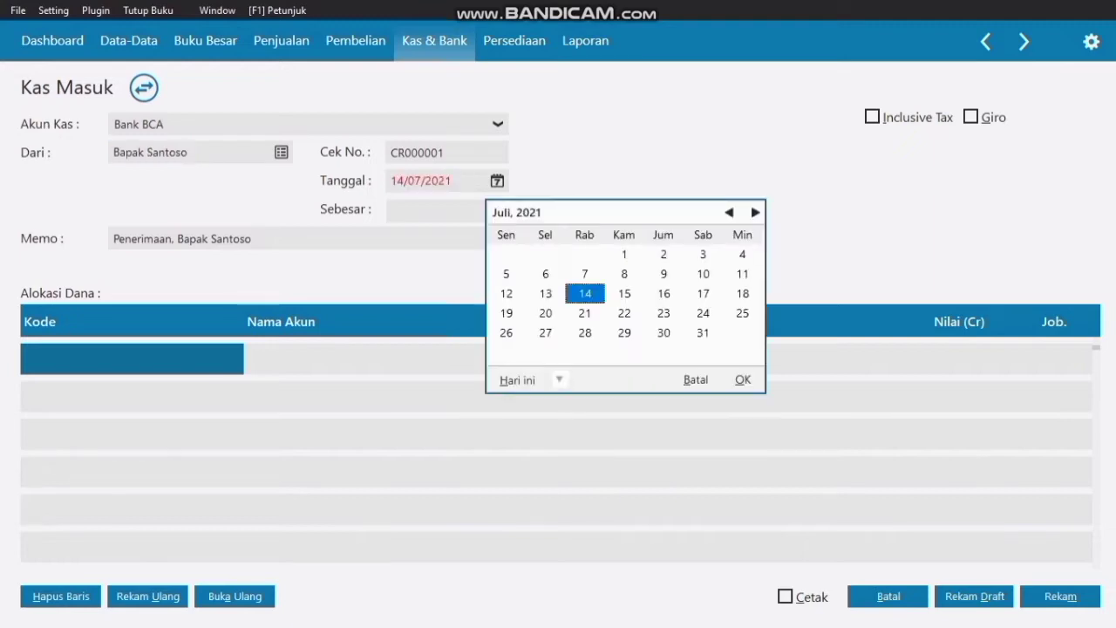
pyautogui.click(729, 213)
pyautogui.click(729, 213)
pyautogui.click(728, 213)
pyautogui.click(728, 213)
pyautogui.click(729, 212)
pyautogui.click(728, 213)
pyautogui.click(729, 213)
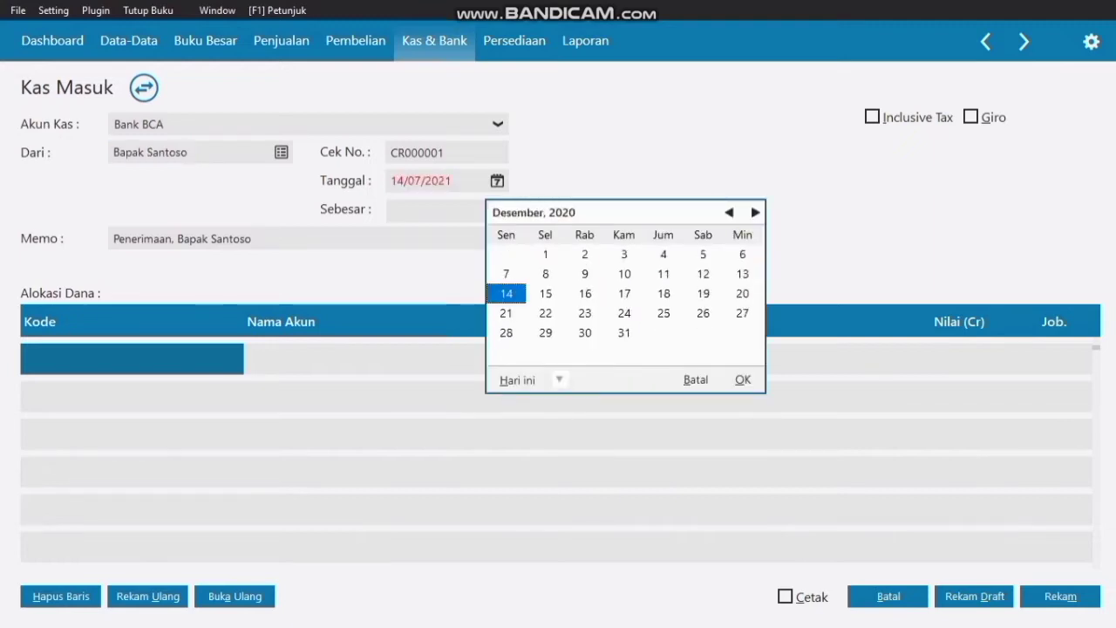
pyautogui.click(728, 212)
pyautogui.click(728, 213)
pyautogui.click(729, 213)
pyautogui.click(729, 212)
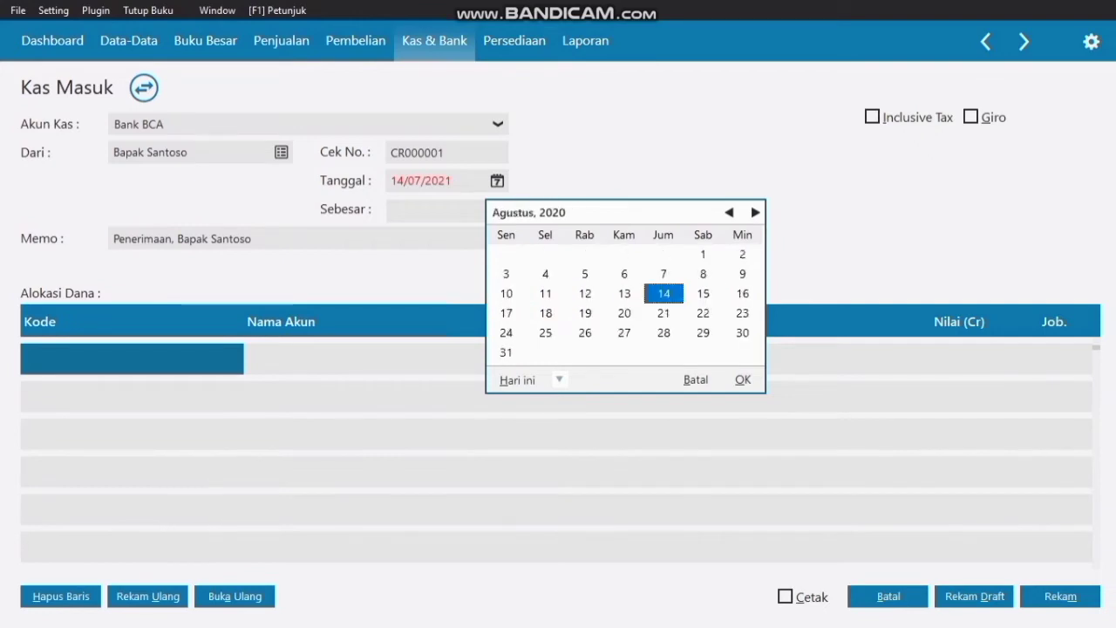
pyautogui.click(729, 213)
pyautogui.click(729, 213)
pyautogui.click(729, 213)
pyautogui.click(729, 213)
pyautogui.click(728, 213)
pyautogui.click(729, 213)
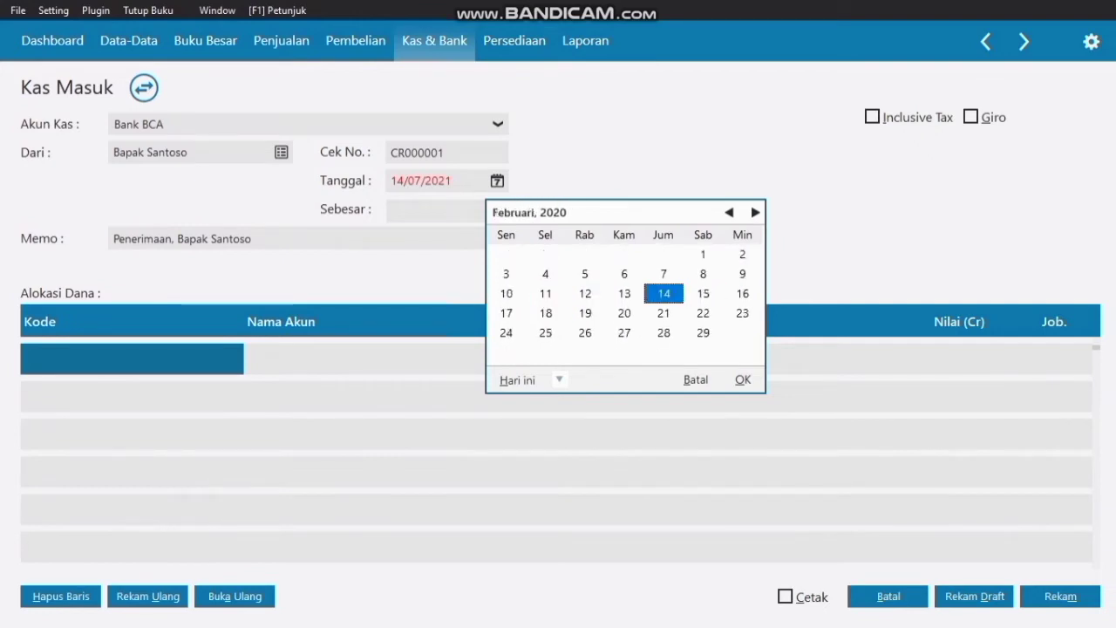
pyautogui.click(728, 213)
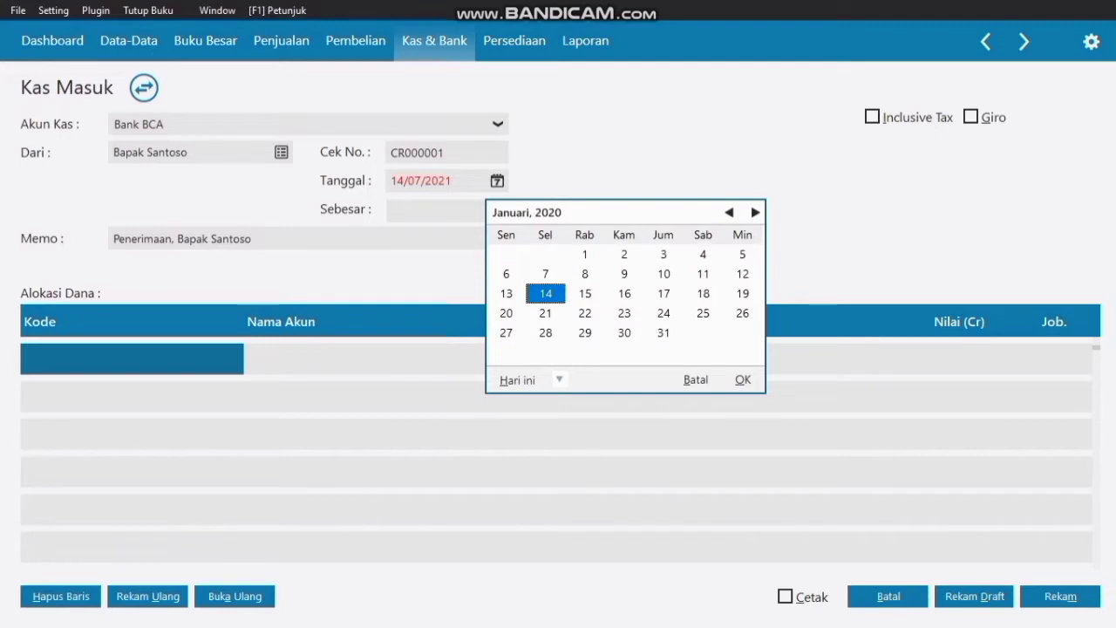
pyautogui.click(703, 254)
pyautogui.click(743, 379)
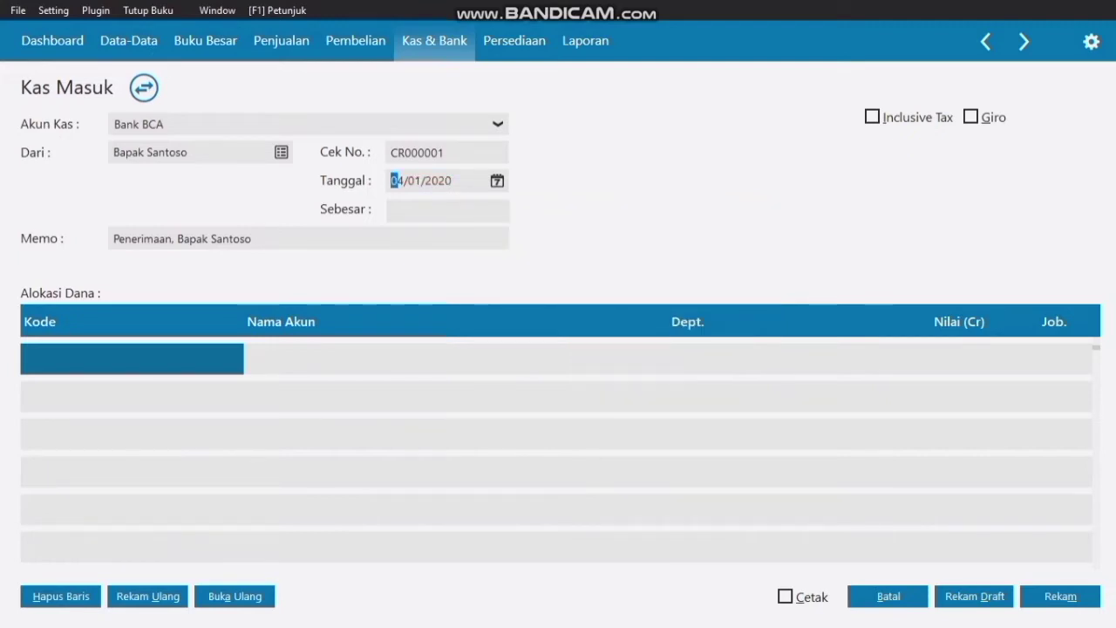
# - Enter 60000000 as the received amount in the Sebesar field
pyautogui.click(448, 210)
pyautogui.write('60000000')
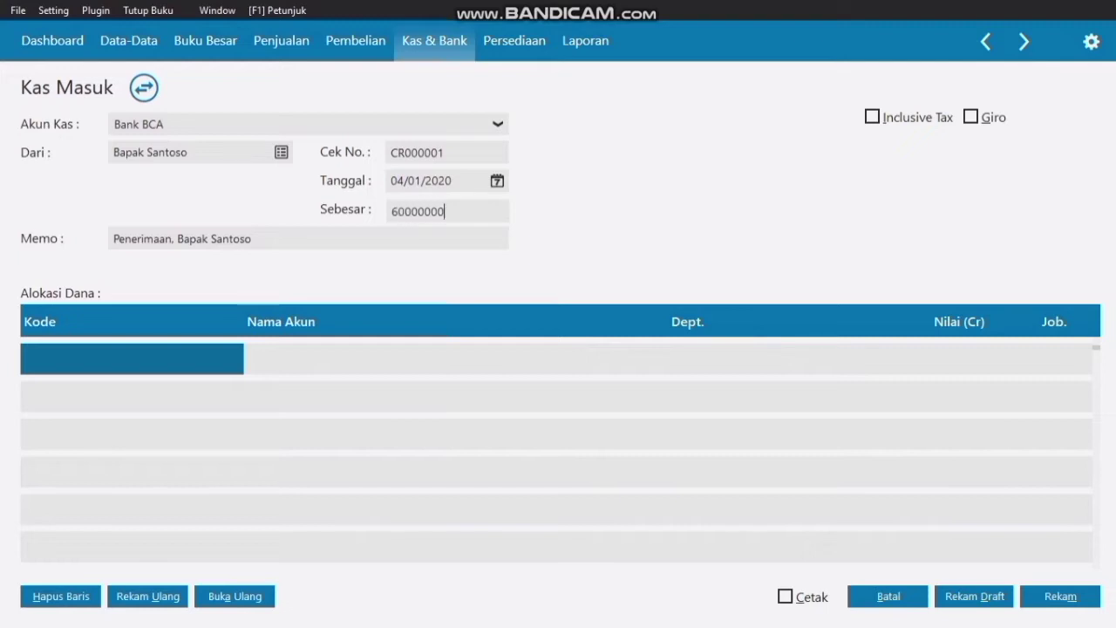
pyautogui.press('Tab')
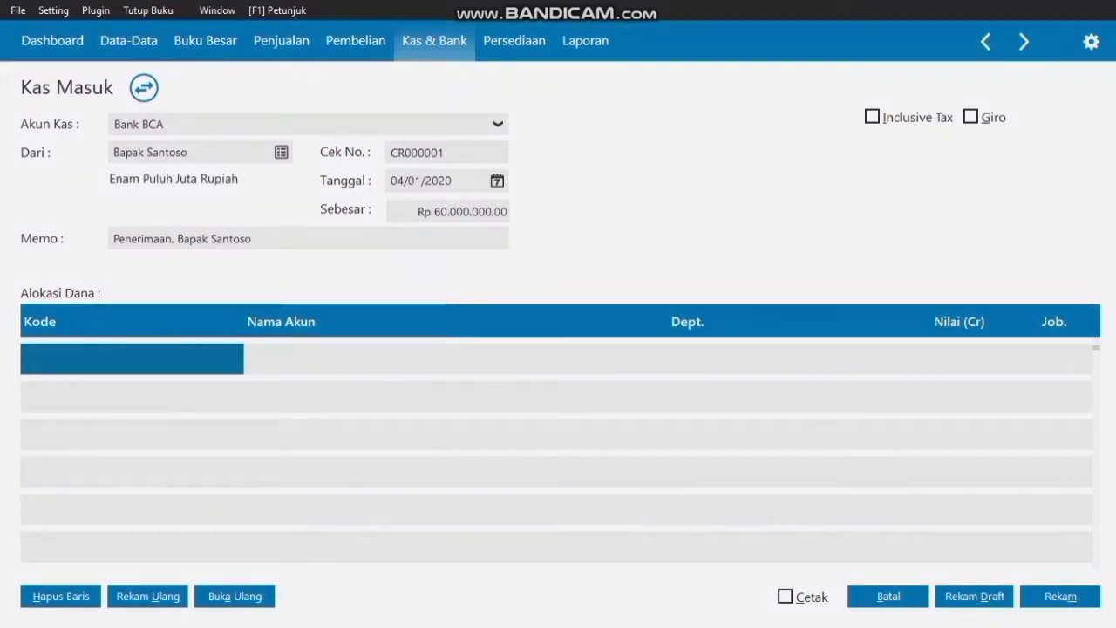
# - Replace the memo with "Pembayaran Dibayar Dimuka untuk Sewa Kantor 02/01/2019 s/d 02/01/2020"
pyautogui.doubleClick(231, 239)
pyautogui.moveTo(211, 238); pyautogui.dragTo(113, 239)
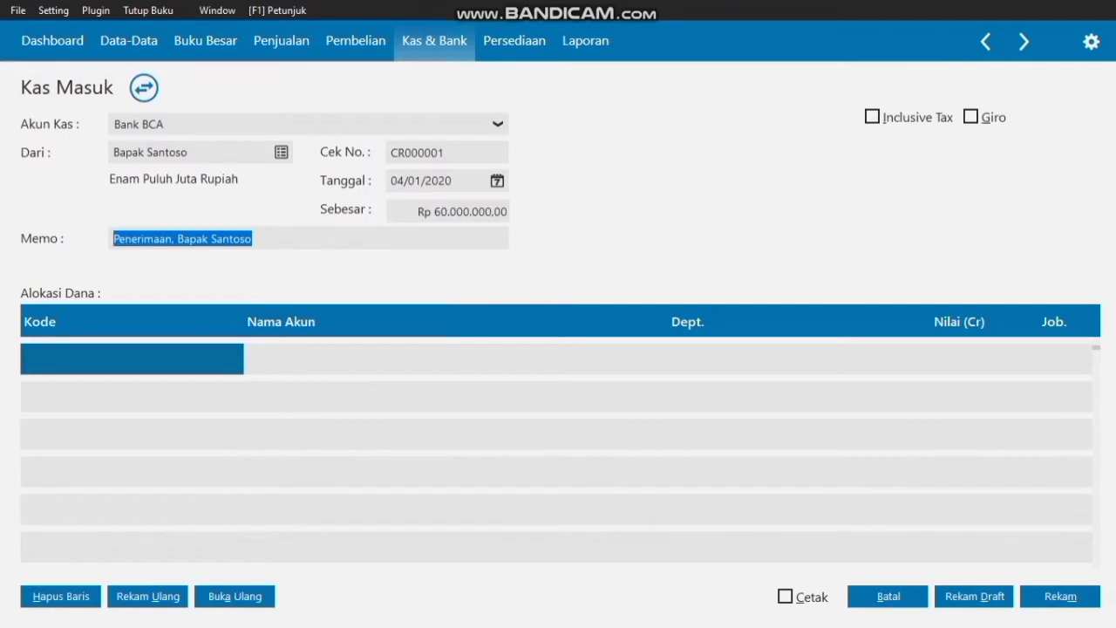
pyautogui.press('BackSpace')
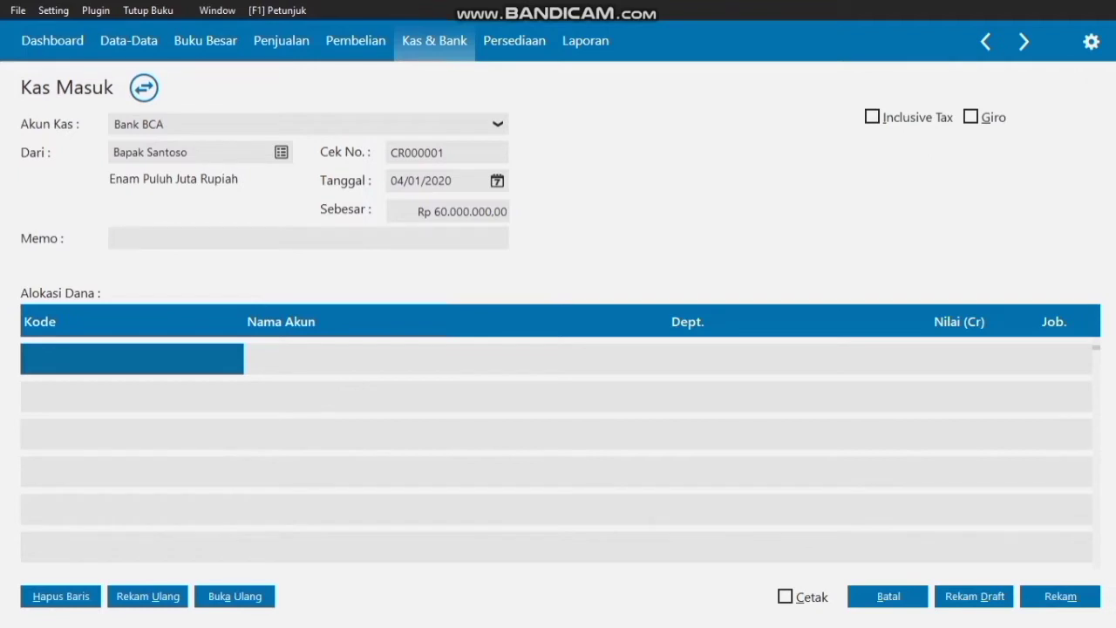
pyautogui.write('Pembayaran Dibayar Dimuka U')
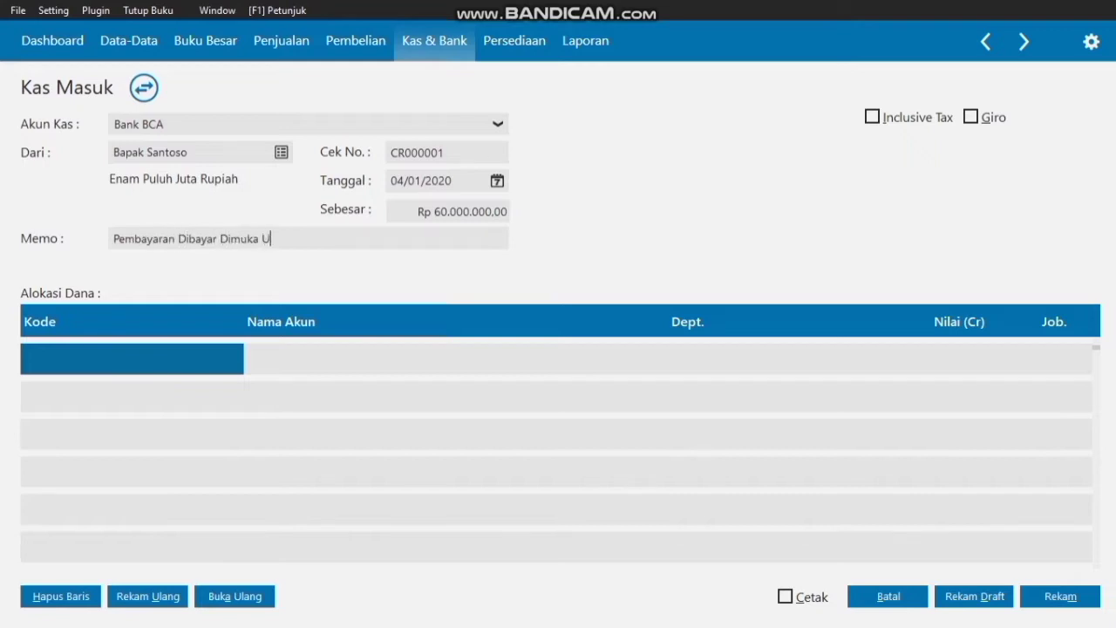
pyautogui.press('BackSpace')
pyautogui.write('untuk Sewa Kantor')
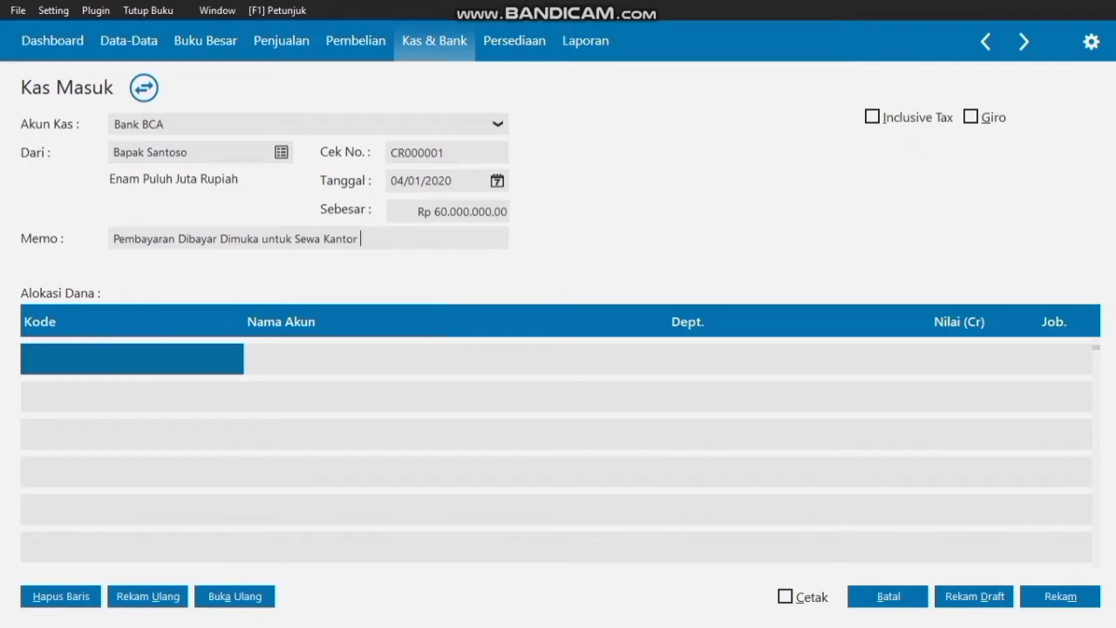
pyautogui.write(' 02/01/2019 s/d 02/01')
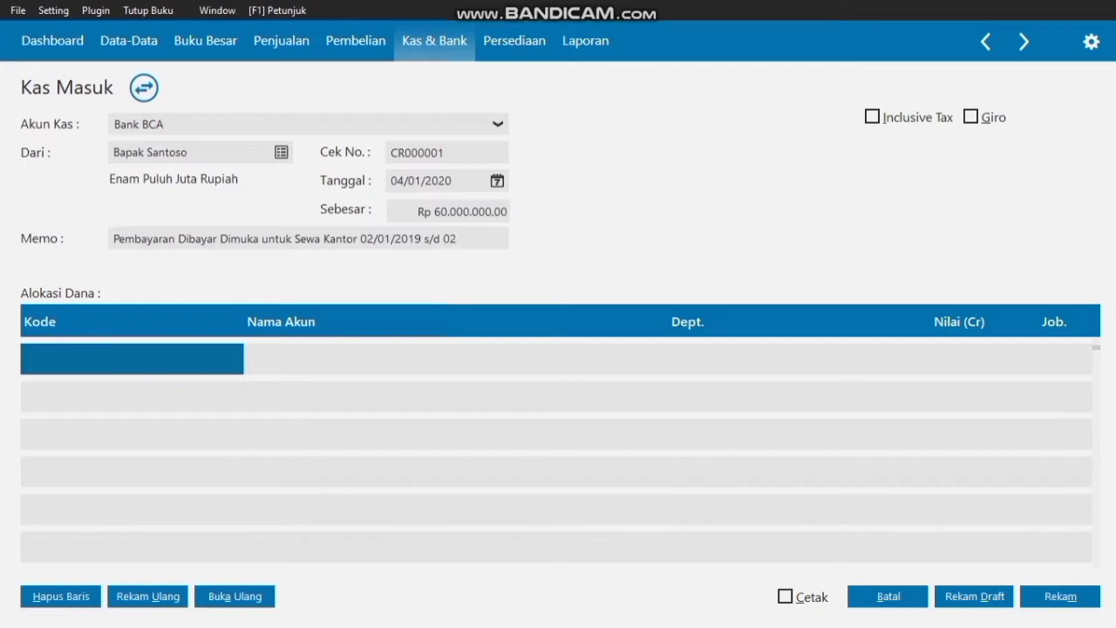
pyautogui.write('/2020')
# - Choose Modal Disetor from the account list as the account in the first Alokasi Dana row
pyautogui.press('Tab')
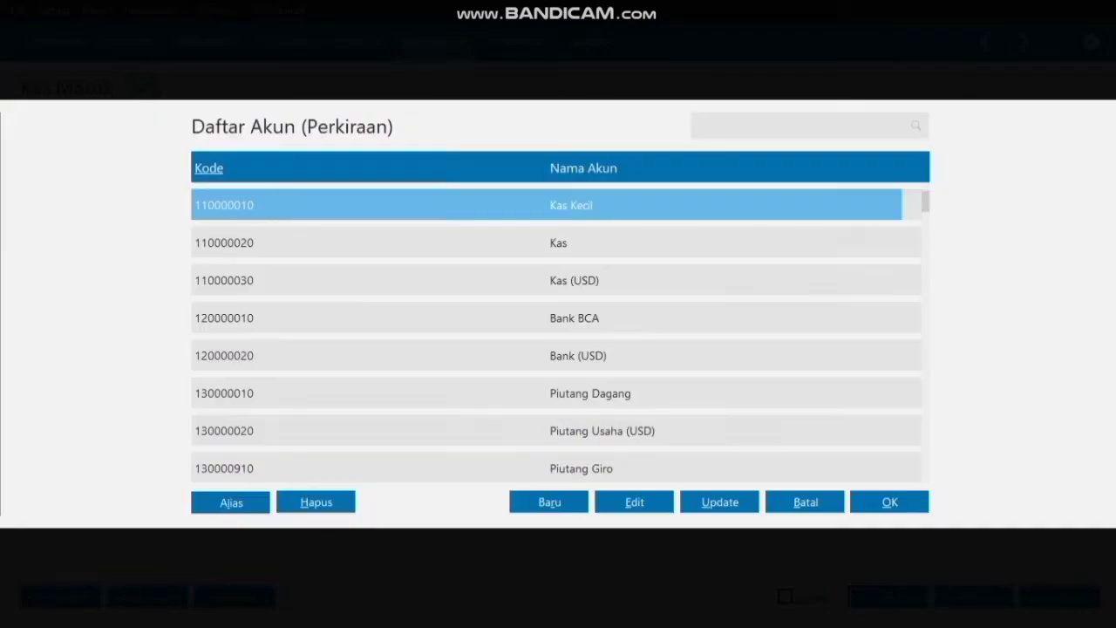
pyautogui.press('Down')
pyautogui.press('Down')
pyautogui.press('Down')
pyautogui.press('Down')
pyautogui.press('Down')
pyautogui.press('Down')
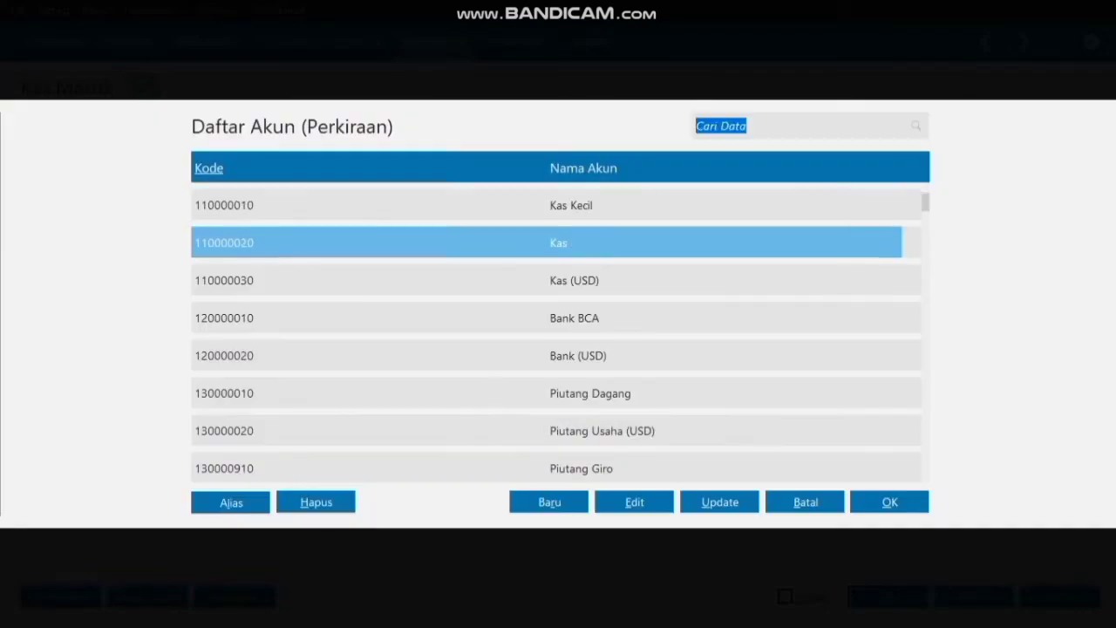
pyautogui.press('Down')
pyautogui.press('Down')
pyautogui.press('Down')
pyautogui.press('Down')
pyautogui.press('Down')
pyautogui.press('Down')
pyautogui.press('Down')
pyautogui.press('Down')
pyautogui.press('Down')
pyautogui.press('Down')
pyautogui.press('Down')
pyautogui.press('Down')
pyautogui.press('Down')
pyautogui.press('Down')
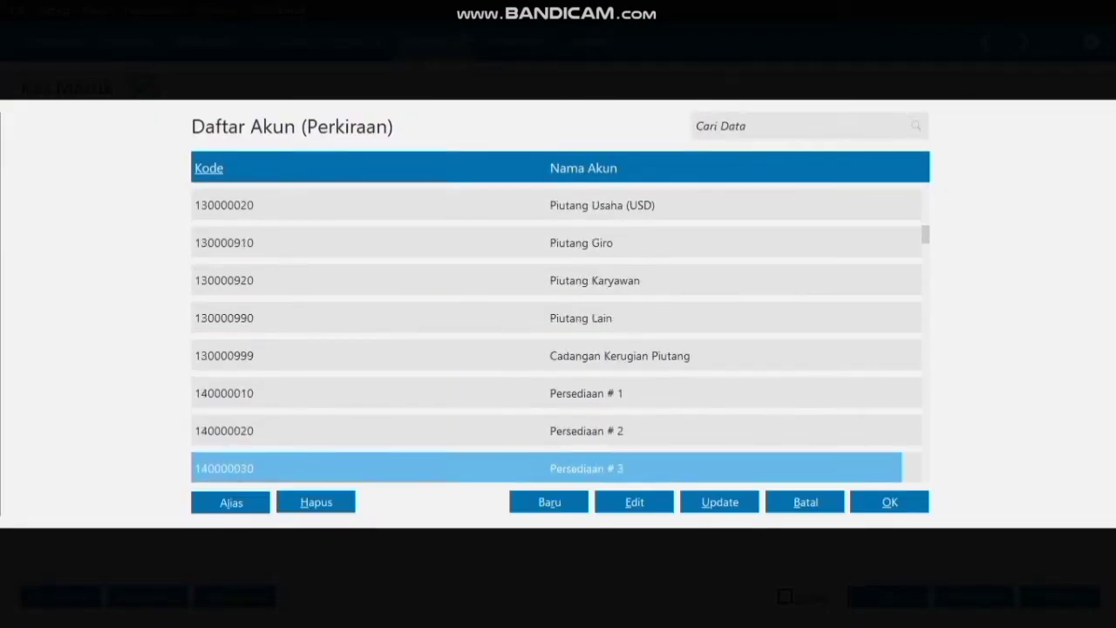
pyautogui.press('Down')
pyautogui.press('Down')
pyautogui.press('Down')
pyautogui.press('Down')
pyautogui.press('Down')
pyautogui.press('Down')
pyautogui.press('Down')
pyautogui.press('Down')
pyautogui.press('Down')
pyautogui.press('Down')
pyautogui.press('Down')
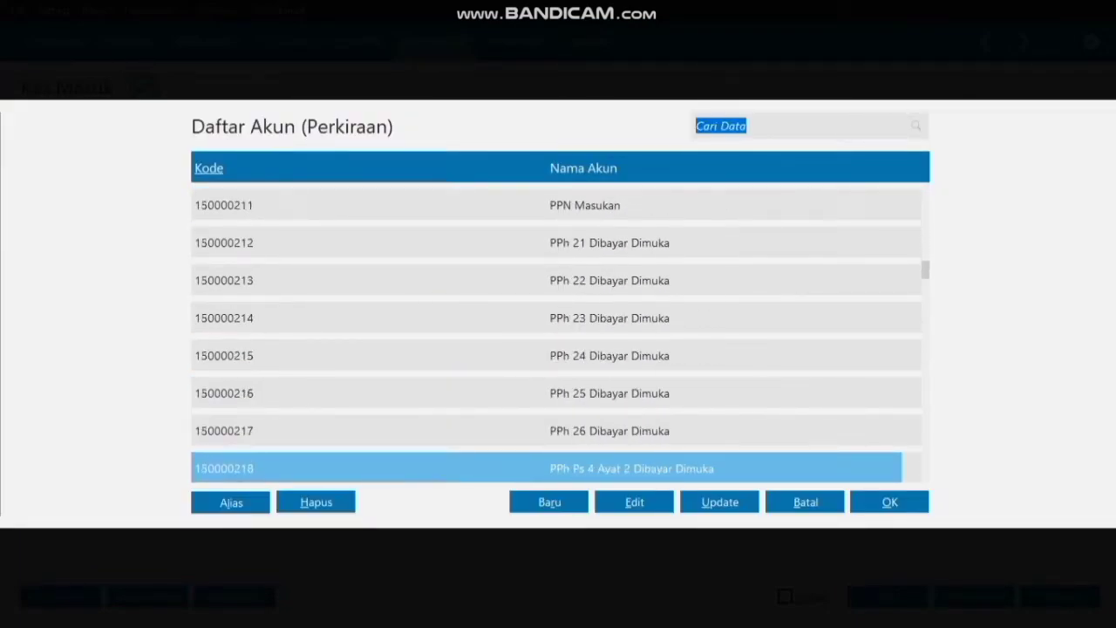
pyautogui.press('Down')
pyautogui.press('Down')
pyautogui.press('Down')
pyautogui.press('Down')
pyautogui.press('Down')
pyautogui.press('Down')
pyautogui.press('Down')
pyautogui.press('Down')
pyautogui.press('Down')
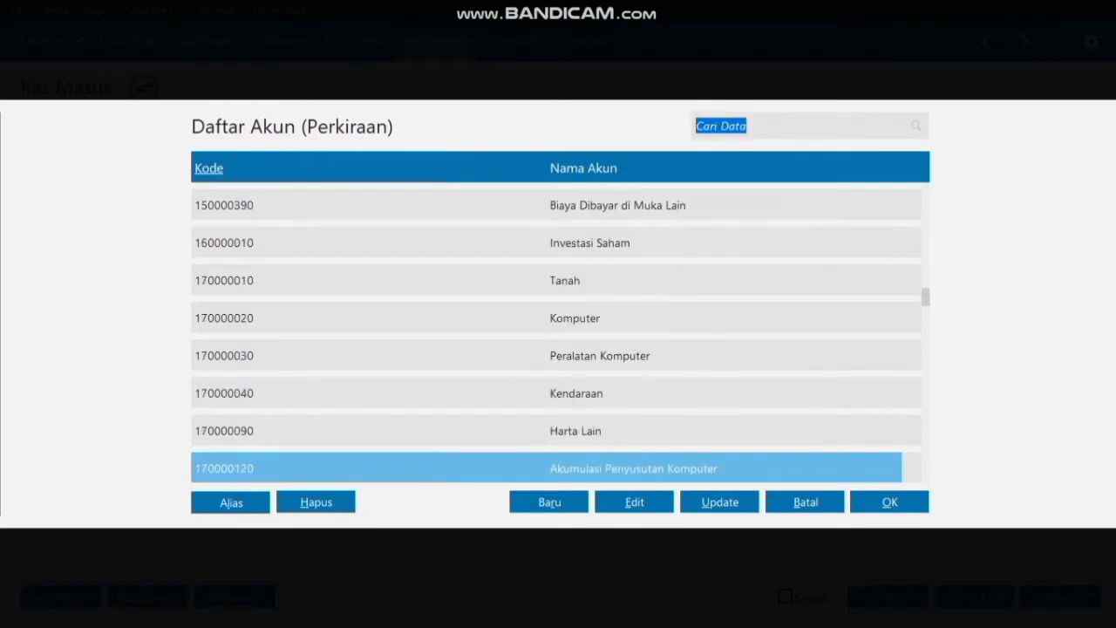
pyautogui.press('Down')
pyautogui.press('Down')
pyautogui.press('Down')
pyautogui.press('Down')
pyautogui.press('Down')
pyautogui.press('Down')
pyautogui.press('Down')
pyautogui.press('Down')
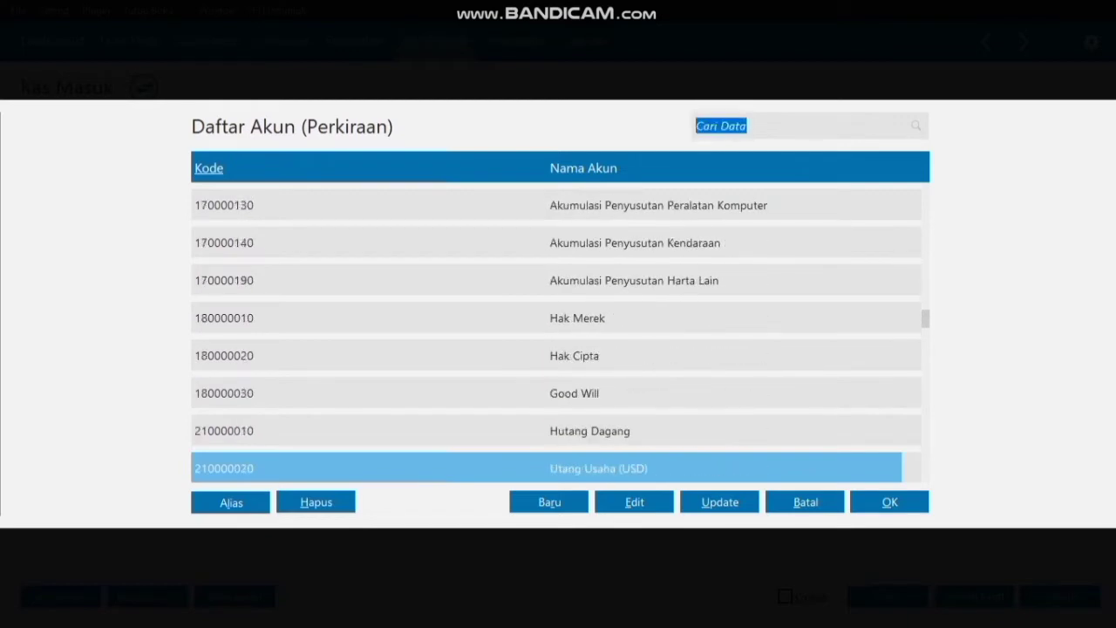
pyautogui.press('Down')
pyautogui.press('Down')
pyautogui.press('Down')
pyautogui.press('Down')
pyautogui.press('Down')
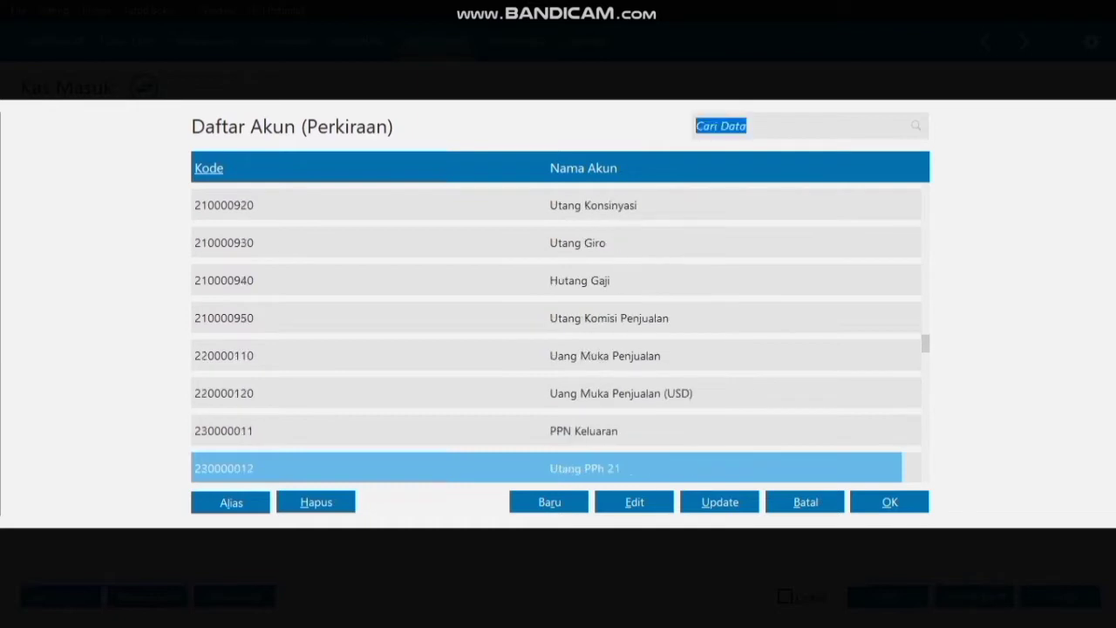
pyautogui.press('Down')
pyautogui.press('Down')
pyautogui.press('Down')
pyautogui.press('Down')
pyautogui.press('Down')
pyautogui.press('Down')
pyautogui.press('Down')
pyautogui.press('Down')
pyautogui.press('Down')
pyautogui.press('Down')
pyautogui.press('Down')
pyautogui.press('Down')
pyautogui.press('Down')
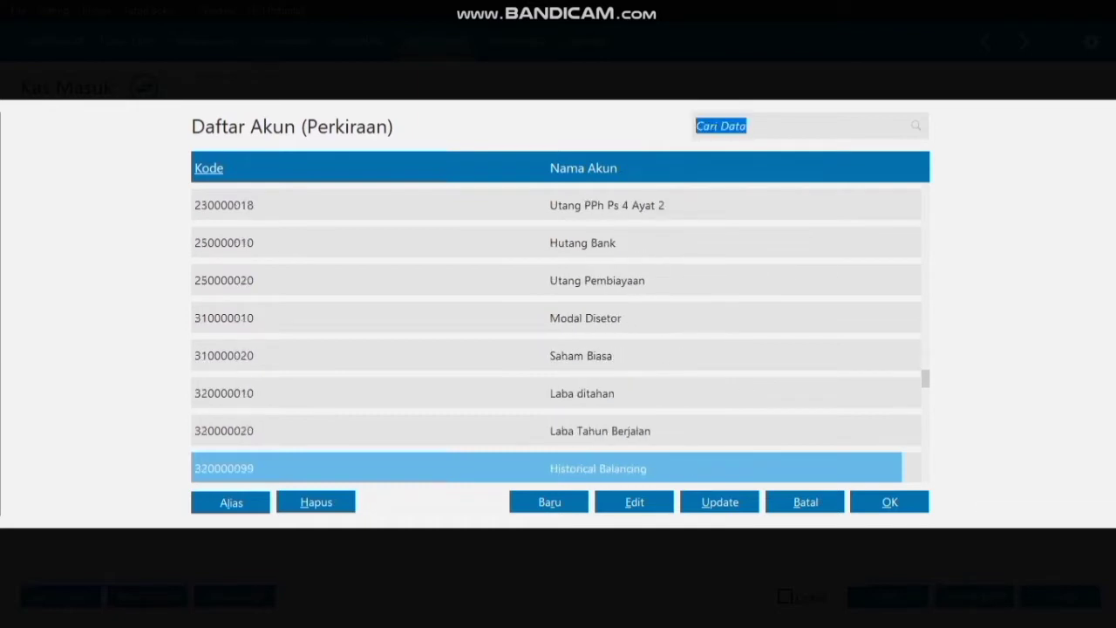
pyautogui.press('Up')
pyautogui.press('Up')
pyautogui.press('Up')
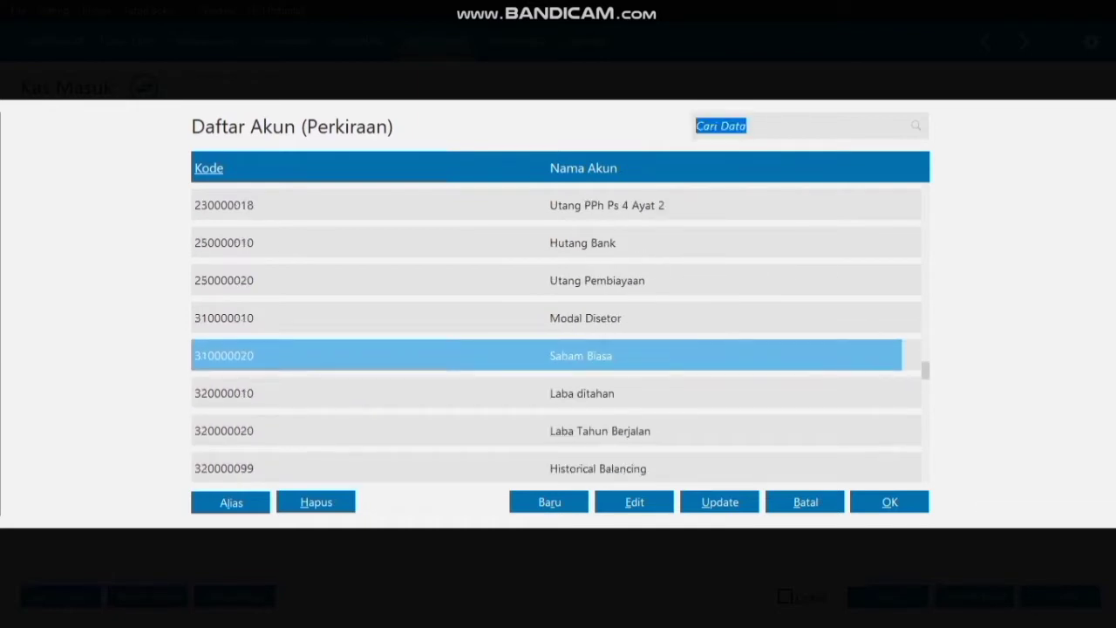
pyautogui.press('Up')
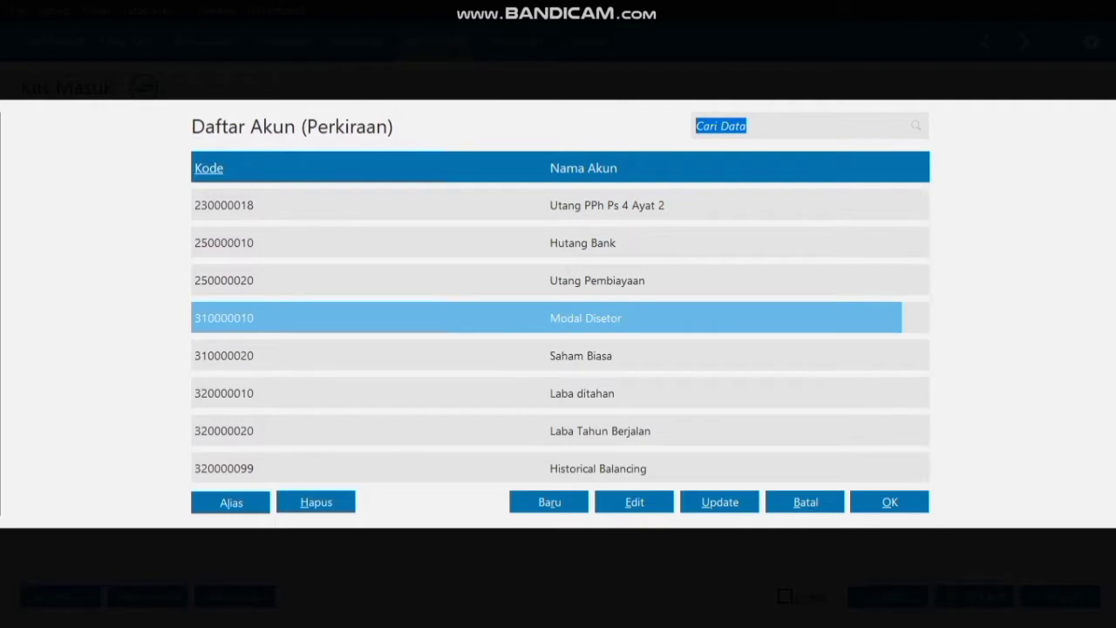
pyautogui.press('Return')
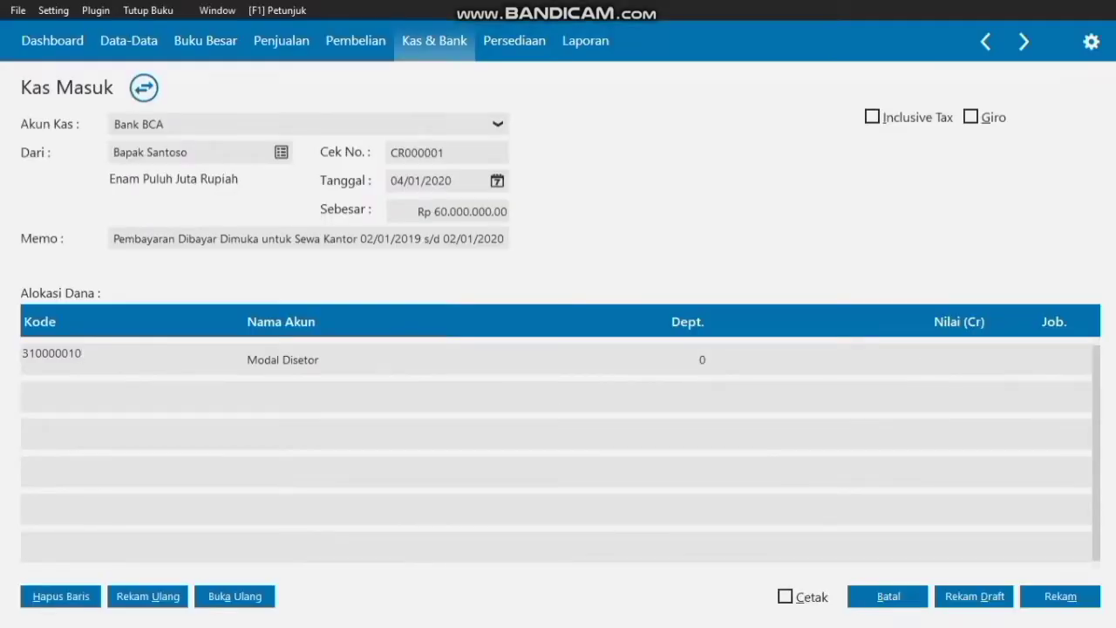
# - Allocate 60000000 to the Modal Disetor row and record the cash receipt
pyautogui.press('Return')
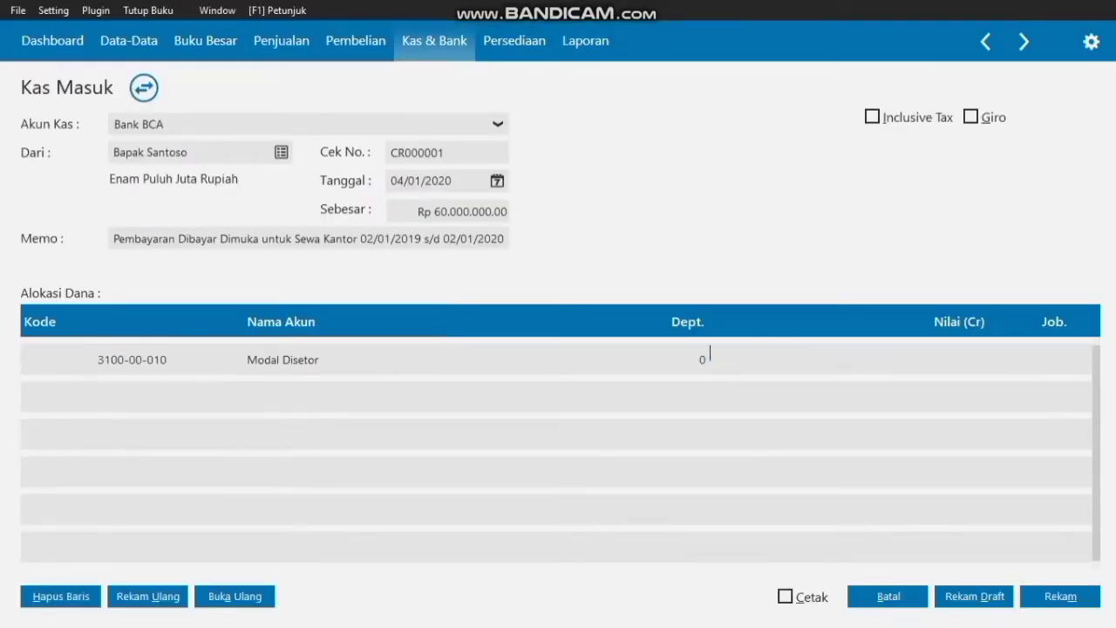
pyautogui.write('60000000')
pyautogui.press('Return')
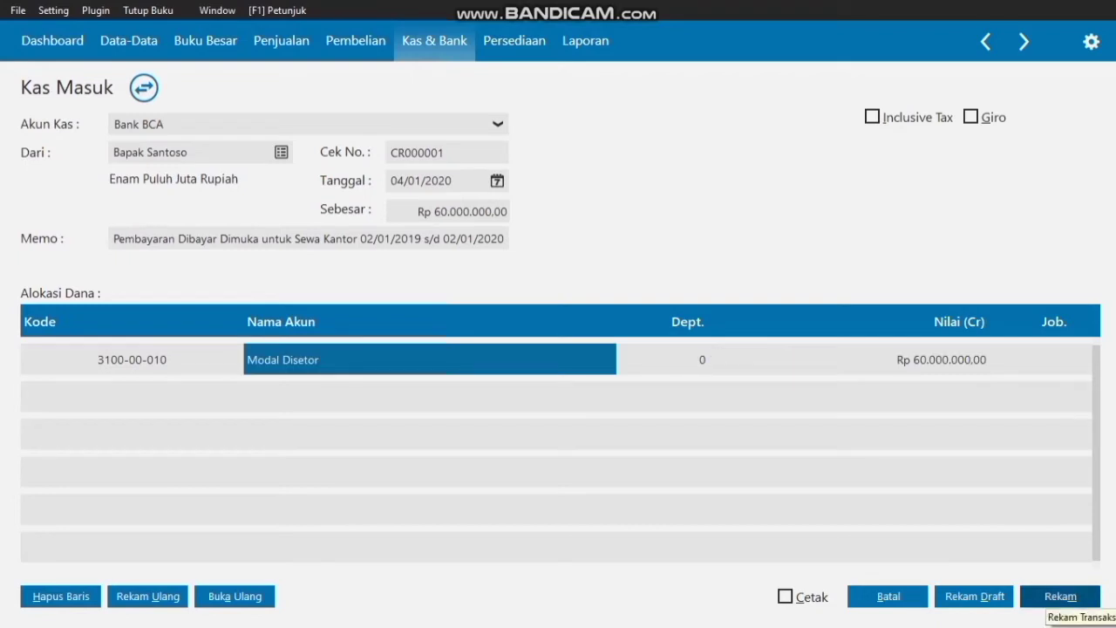
pyautogui.click(1054, 598)
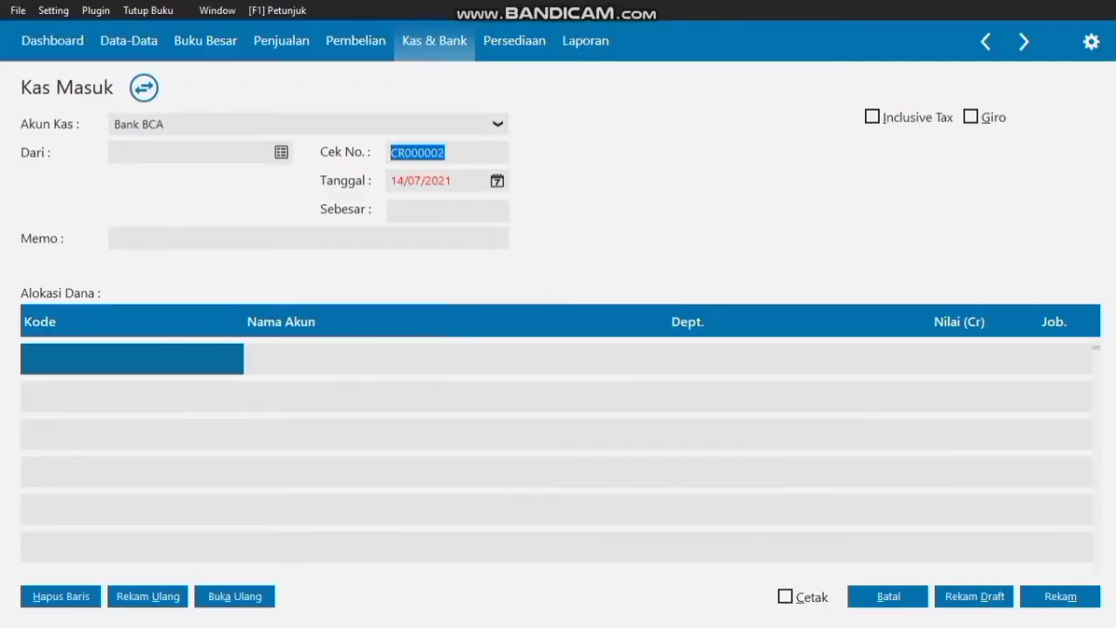
# - Set the new receipt's cash account to Kas and start a new payer record of type Vendor
pyautogui.click(498, 124)
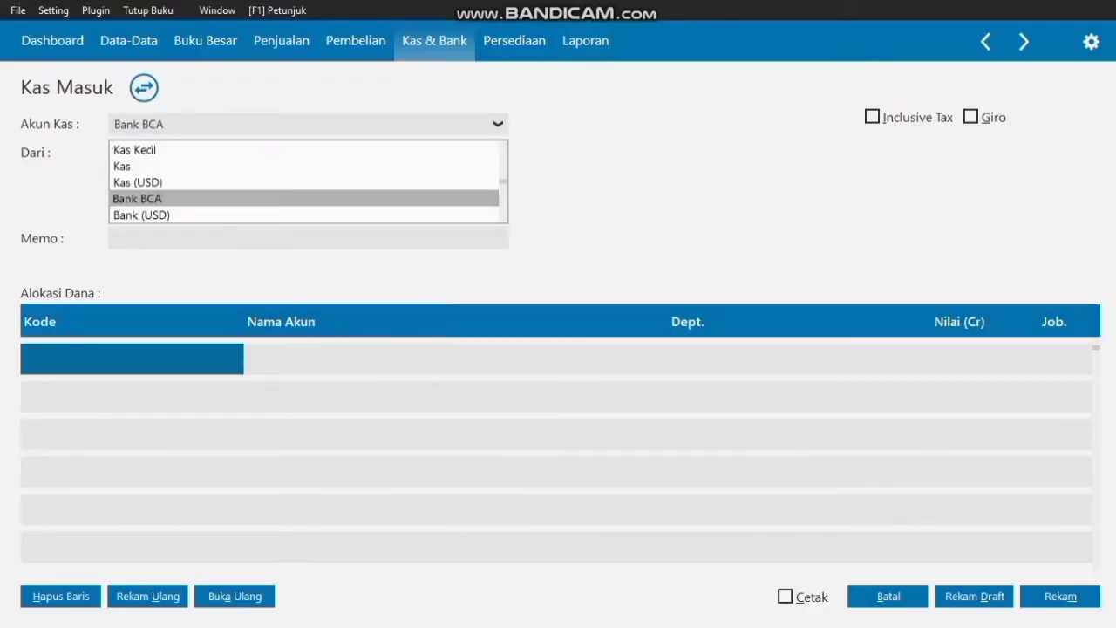
pyautogui.click(122, 166)
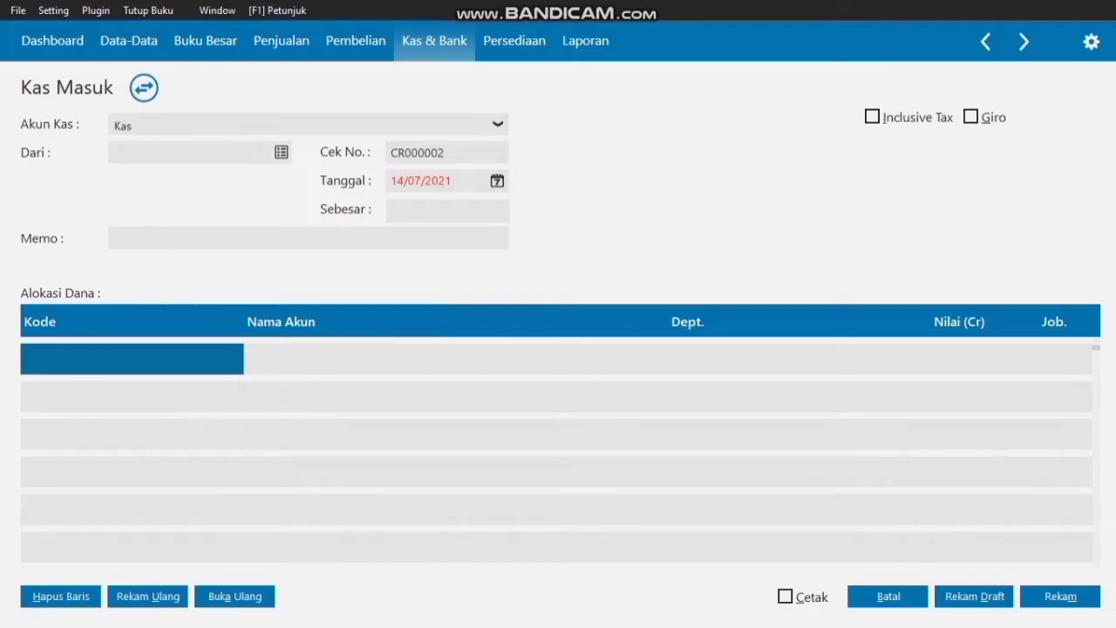
pyautogui.click(281, 151)
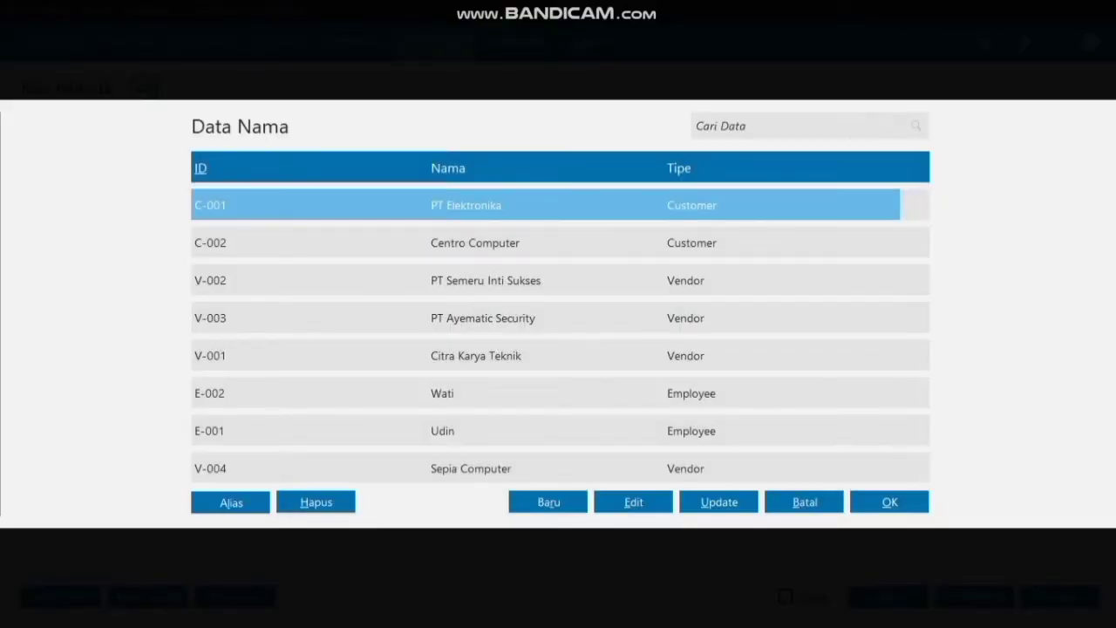
pyautogui.scroll(-4, 559, 356)
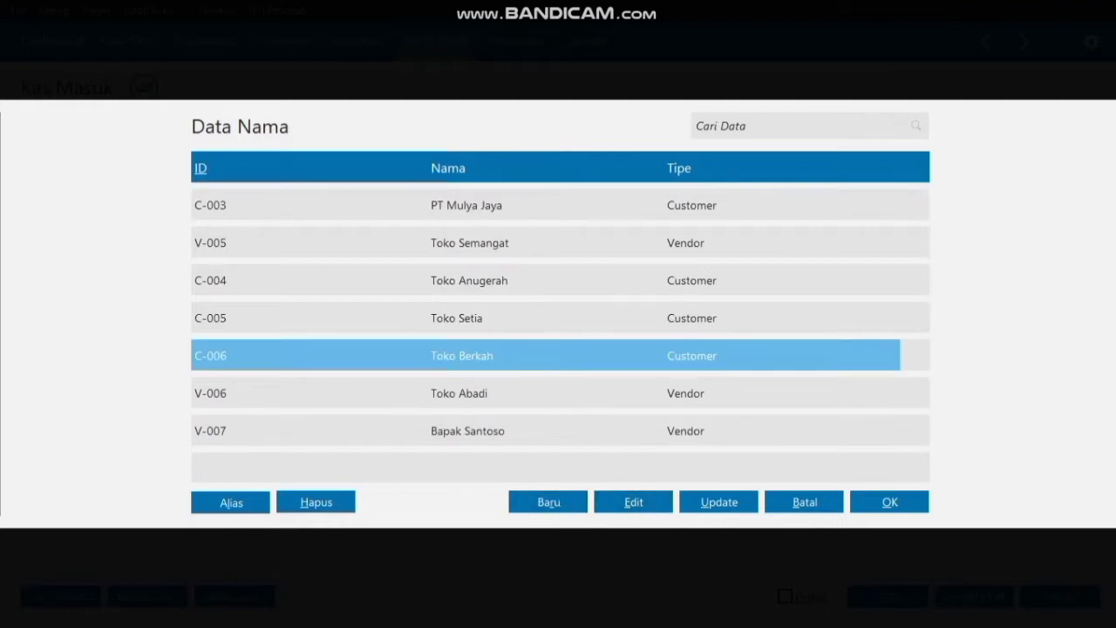
pyautogui.click(547, 502)
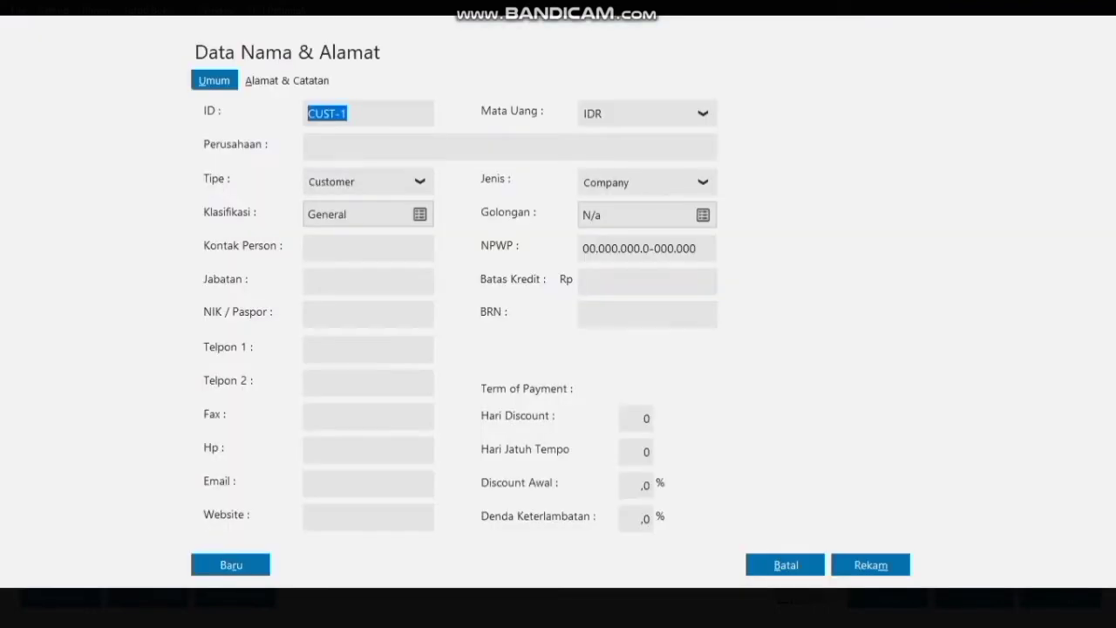
pyautogui.click(419, 182)
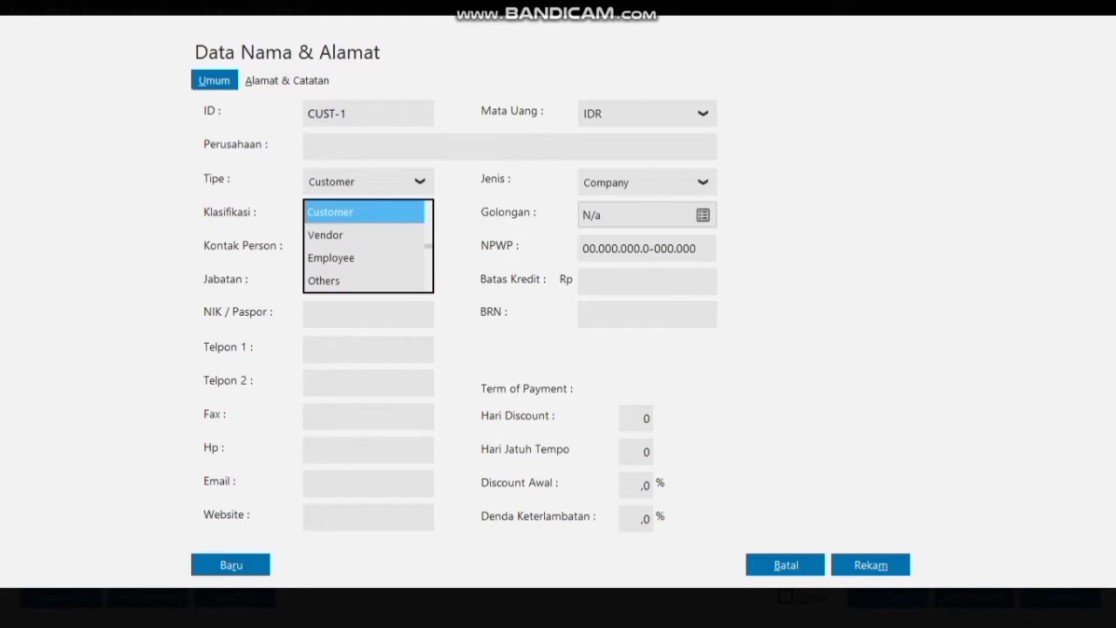
pyautogui.click(326, 234)
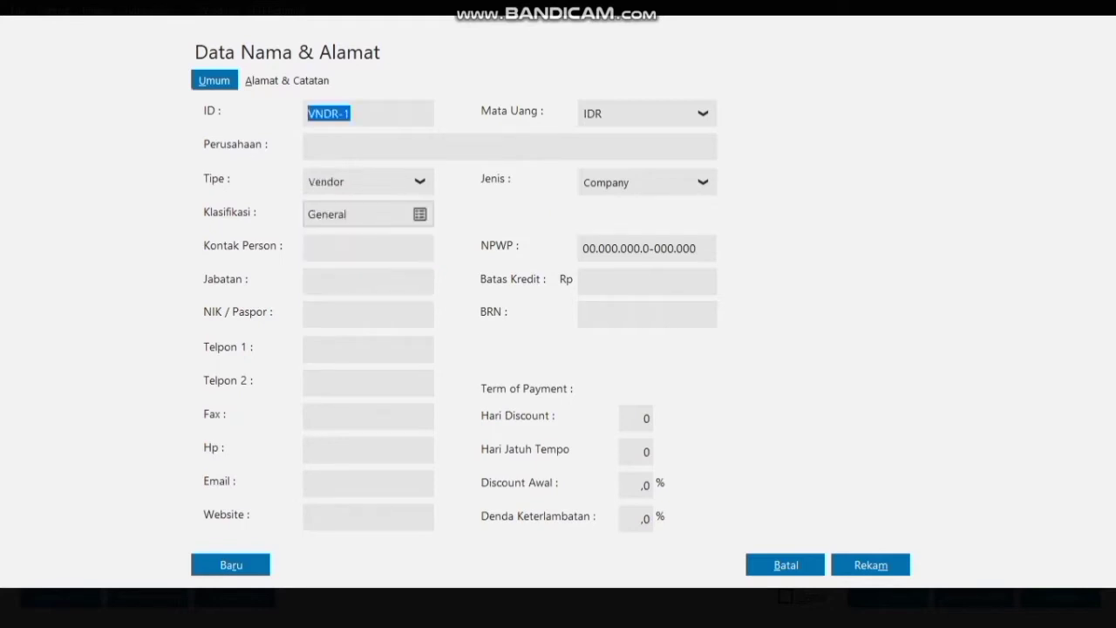
# - Give the vendor ID V-008 and the name Bank BCA, save it despite the incomplete NPWP/NIK, and select it as the payer
pyautogui.press('BackSpace')
pyautogui.write('V-008')
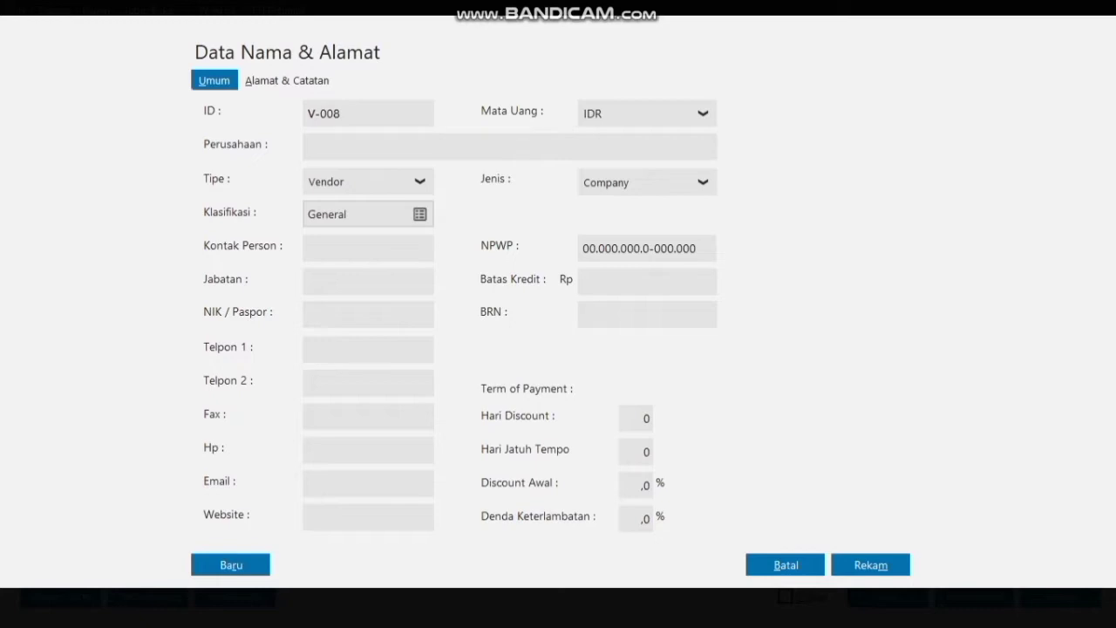
pyautogui.press('Tab')
pyautogui.write('Bank BCA')
pyautogui.click(870, 564)
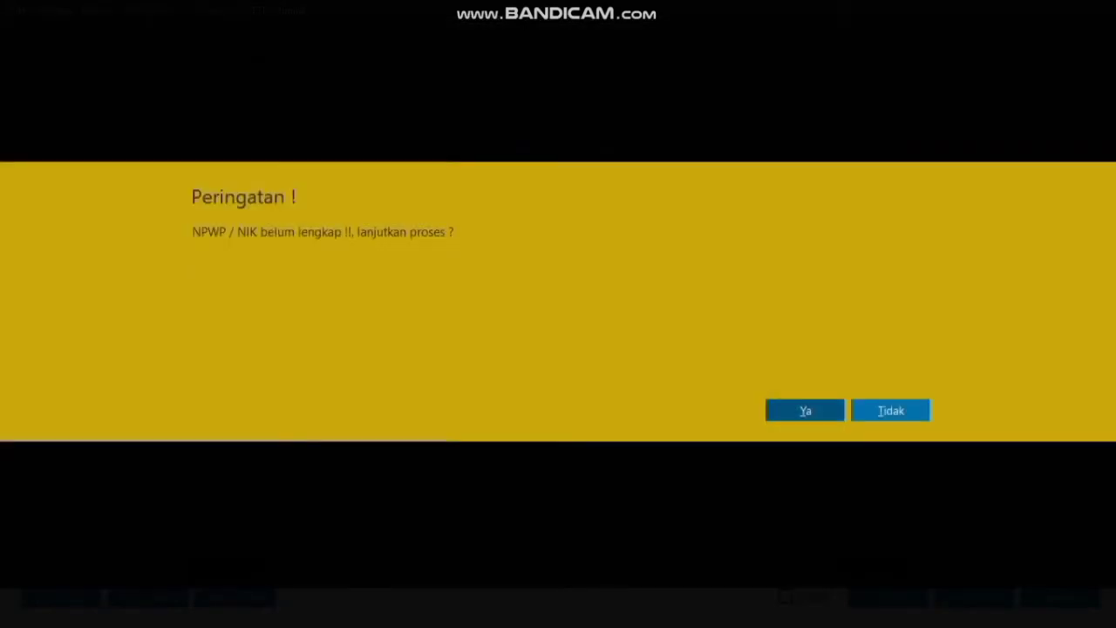
pyautogui.click(805, 410)
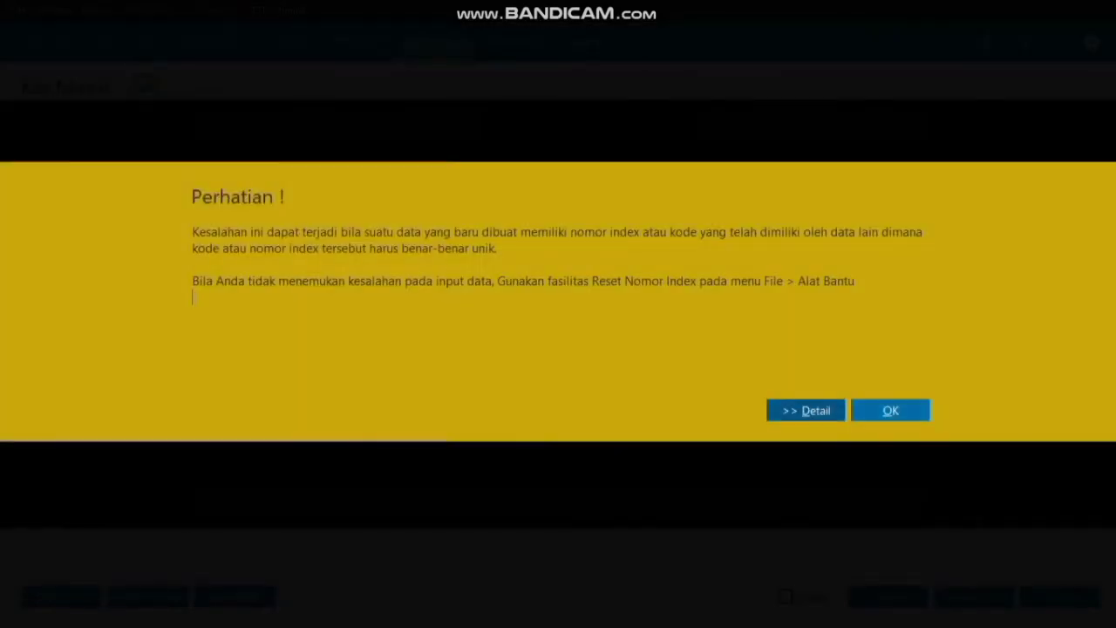
pyautogui.press('Return')
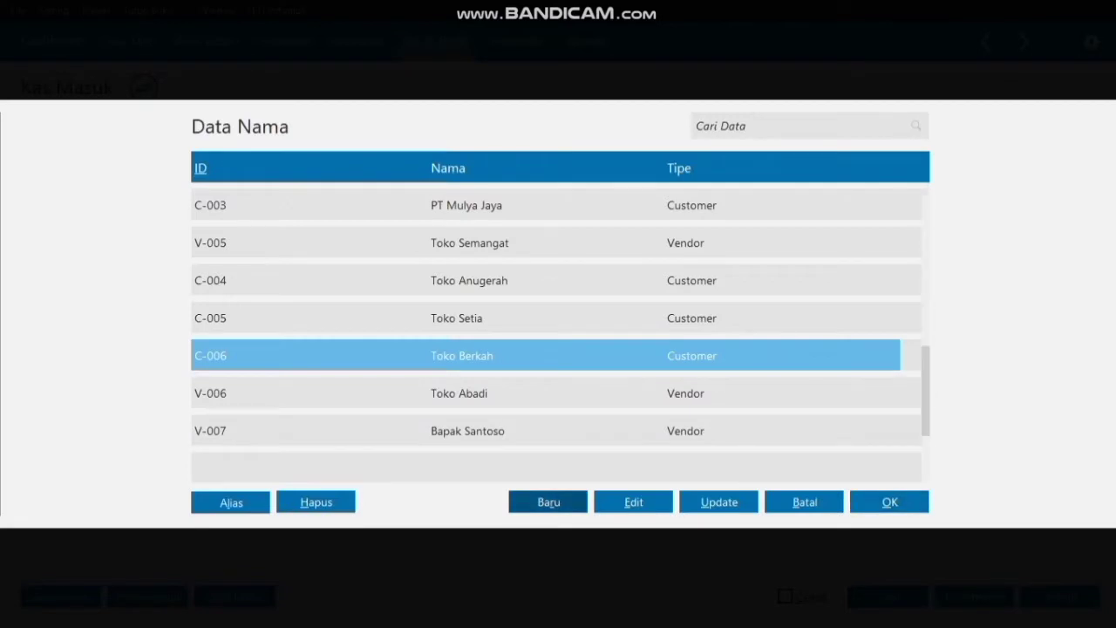
pyautogui.moveTo(925, 392); pyautogui.dragTo(925, 433)
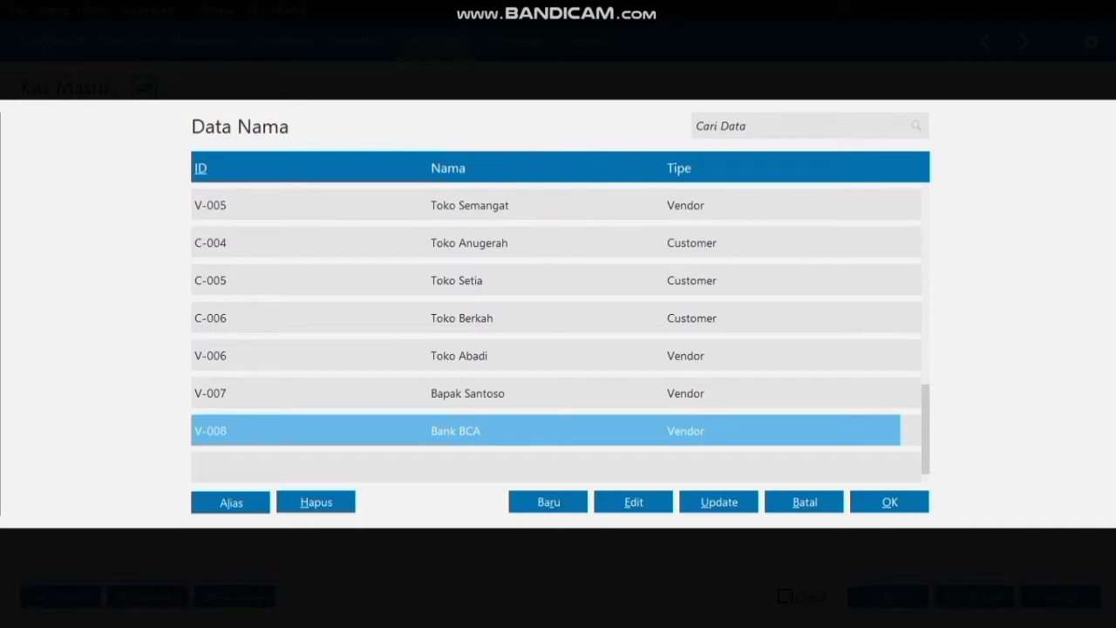
pyautogui.click(889, 501)
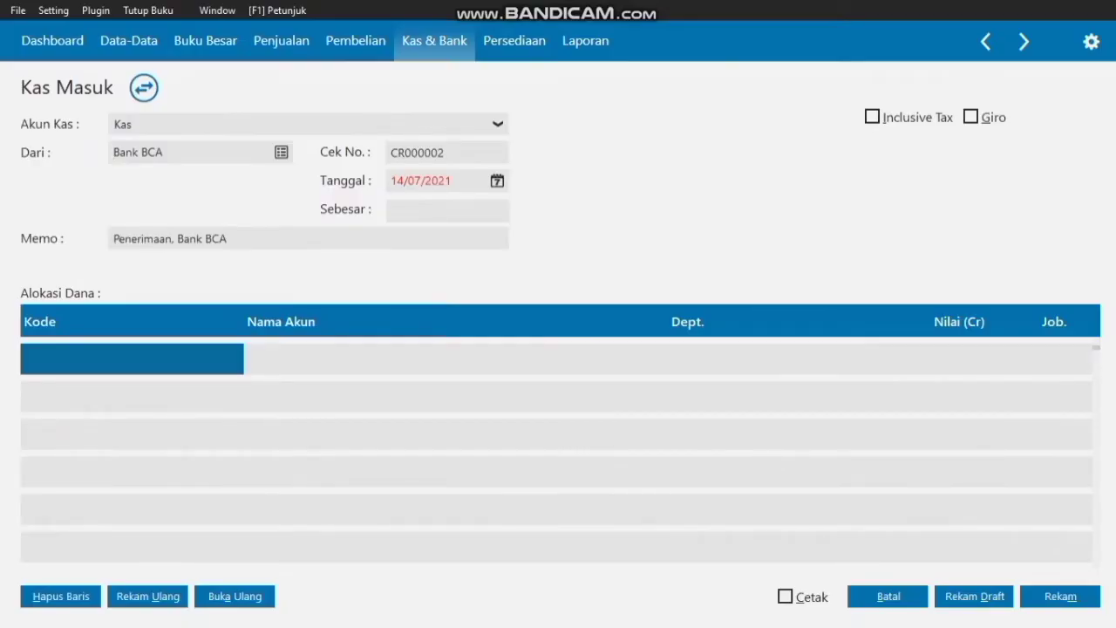
# - Set the transaction date to 05/01/2020 and enter 400000 as the received amount in the Sebesar field
pyautogui.click(497, 181)
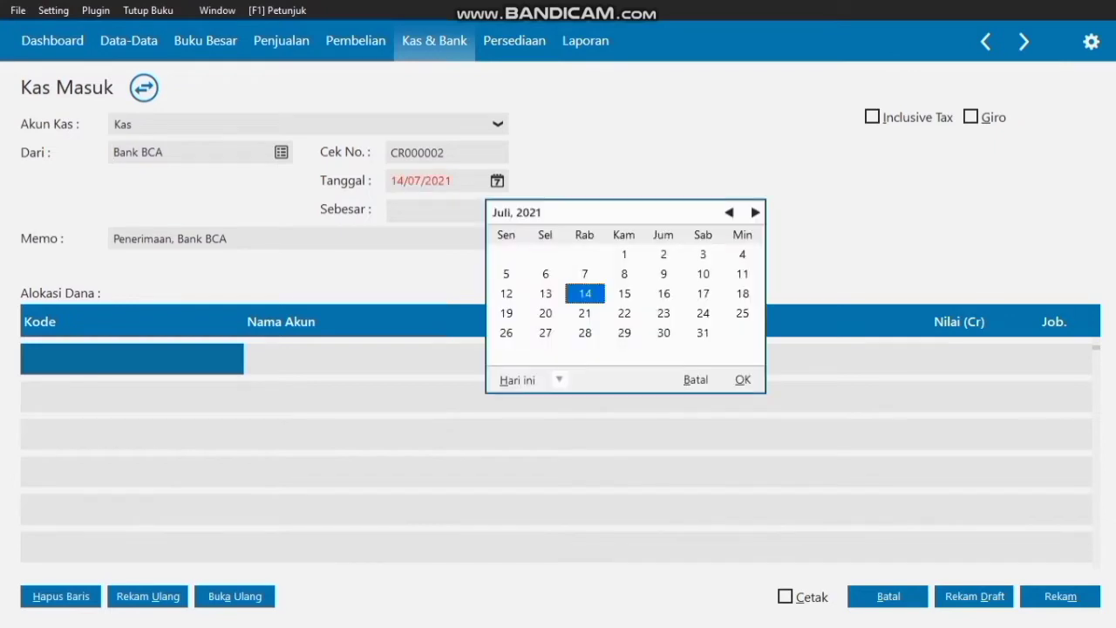
pyautogui.click(728, 213)
pyautogui.click(728, 213)
pyautogui.doubleClick(729, 213)
pyautogui.doubleClick(729, 213)
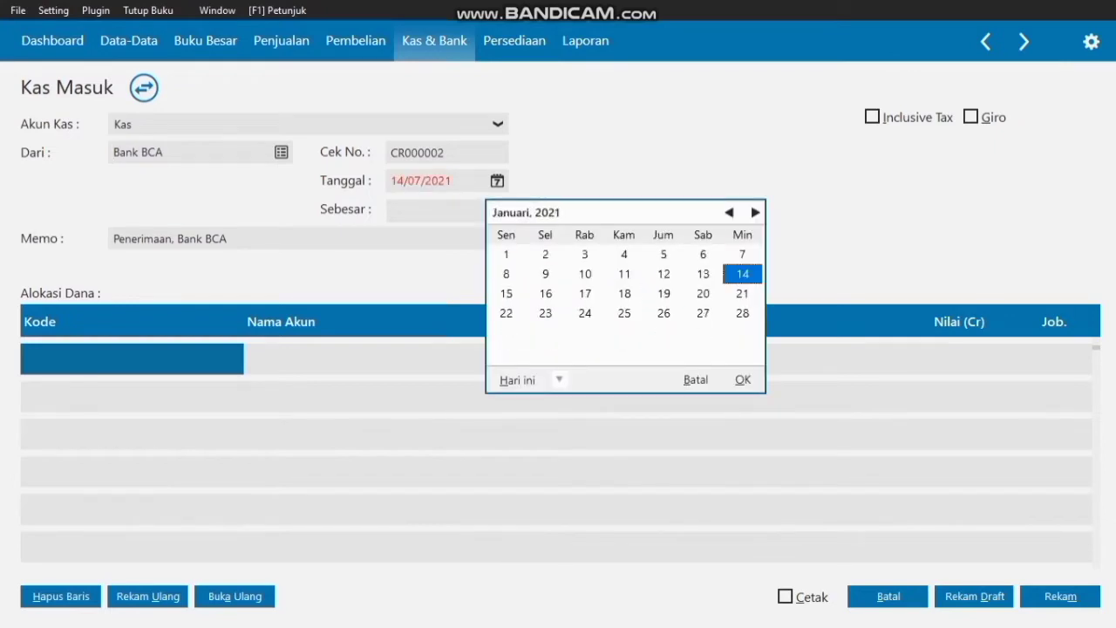
pyautogui.click(728, 213)
pyautogui.click(729, 212)
pyautogui.click(729, 213)
pyautogui.click(729, 213)
pyautogui.click(728, 212)
pyautogui.click(729, 213)
pyautogui.click(728, 213)
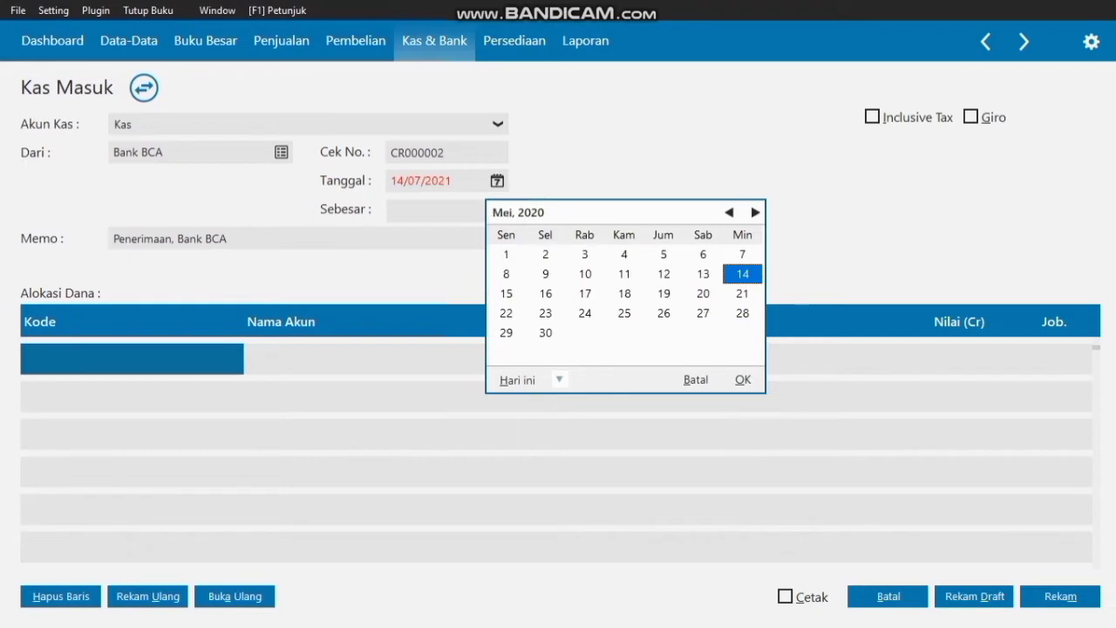
pyautogui.click(728, 213)
pyautogui.click(729, 213)
pyautogui.click(729, 213)
pyautogui.click(729, 213)
pyautogui.click(729, 213)
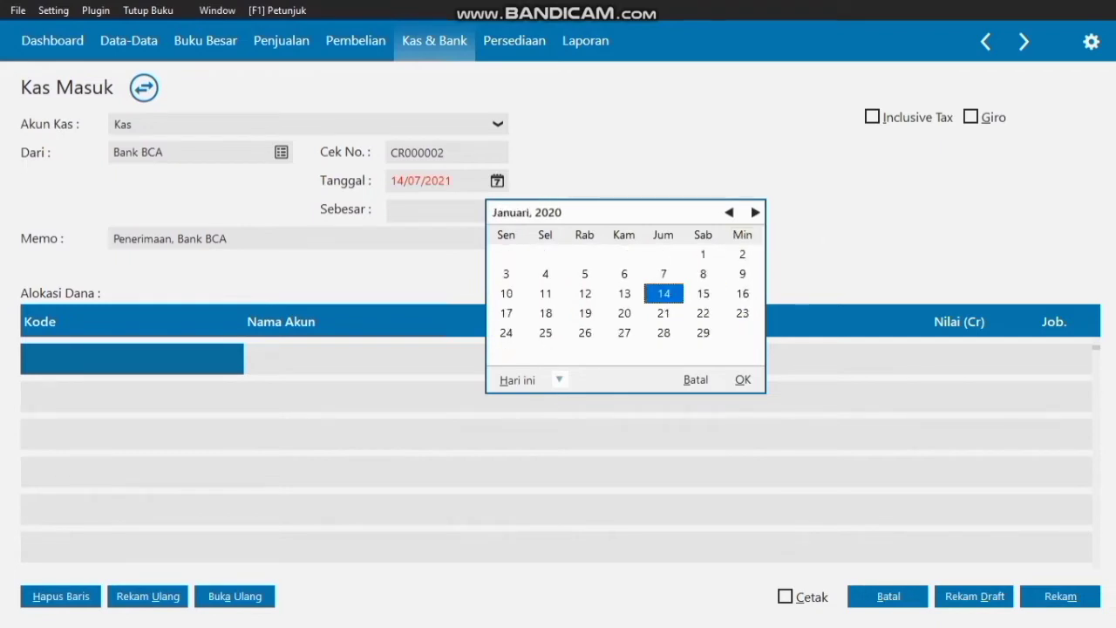
pyautogui.click(742, 254)
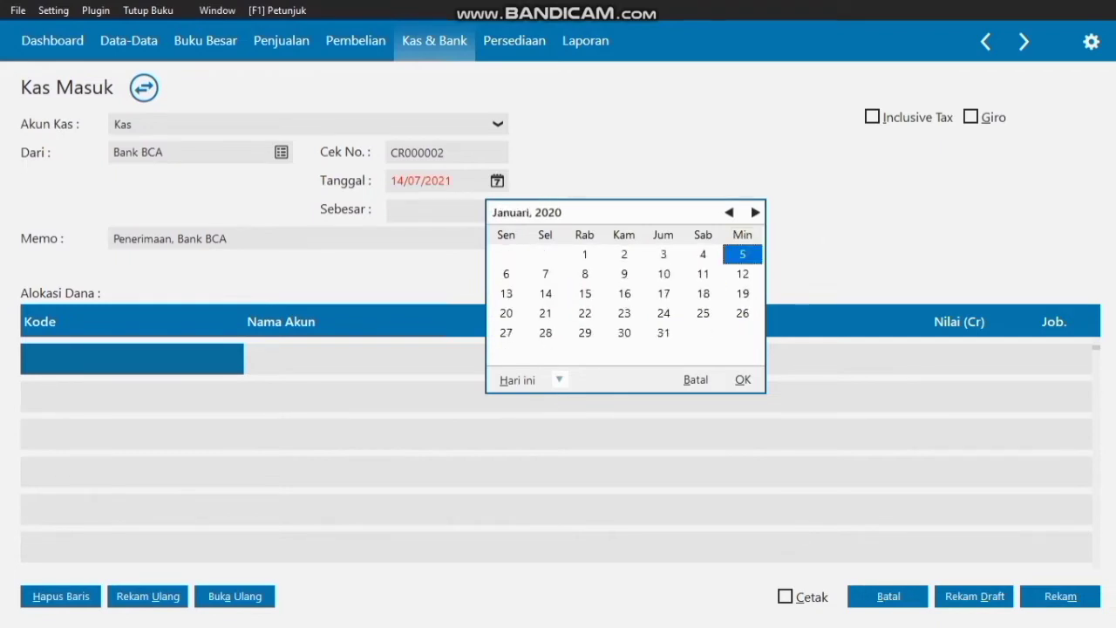
pyautogui.click(743, 379)
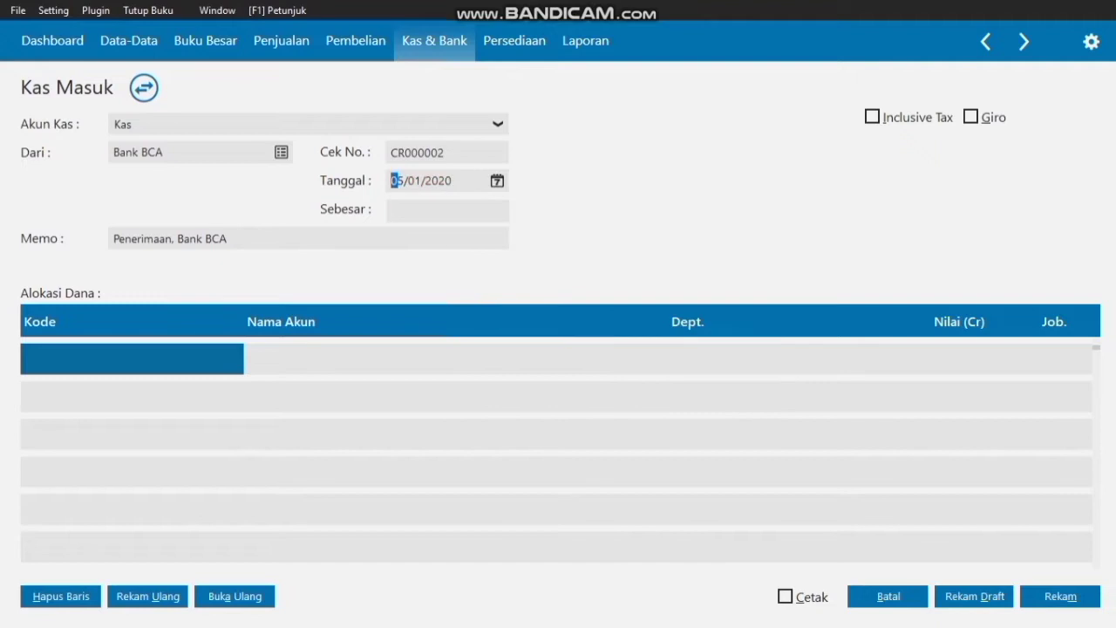
pyautogui.write('400000')
pyautogui.press('Tab')
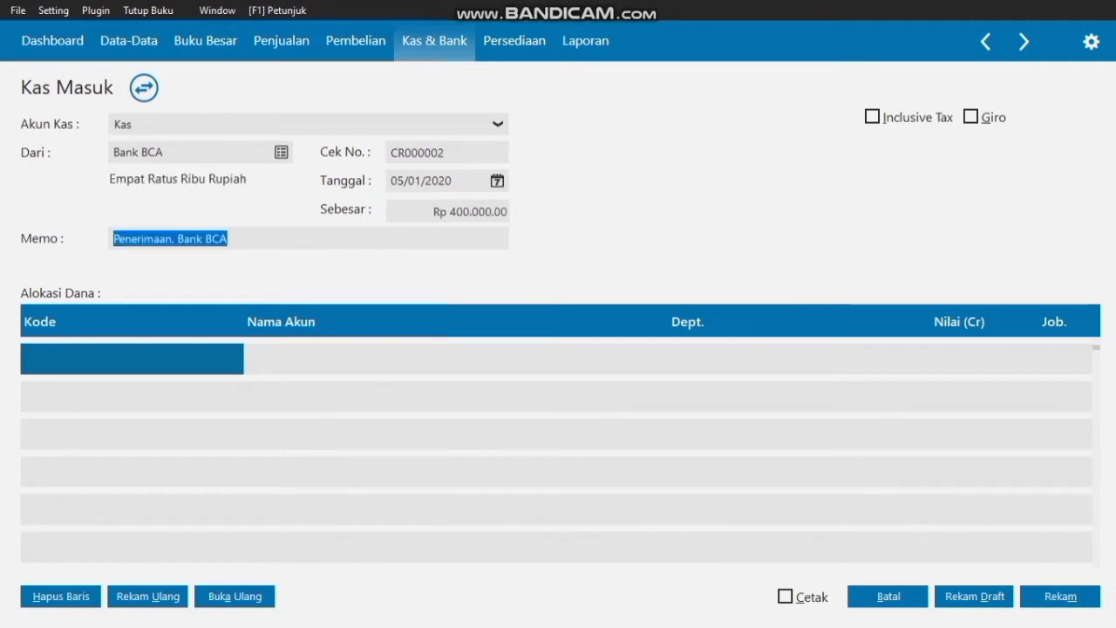
# - Change the receipt's memo to "Penerimaan Bunga Bank dari Bank BCA"
pyautogui.click(178, 239)
pyautogui.press('BackSpace')
pyautogui.press('BackSpace')
pyautogui.press('BackSpace')
pyautogui.press('BackSpace')
pyautogui.press('BackSpace')
pyautogui.press('BackSpace')
pyautogui.press('BackSpace')
pyautogui.press('BackSpace')
pyautogui.press('BackSpace')
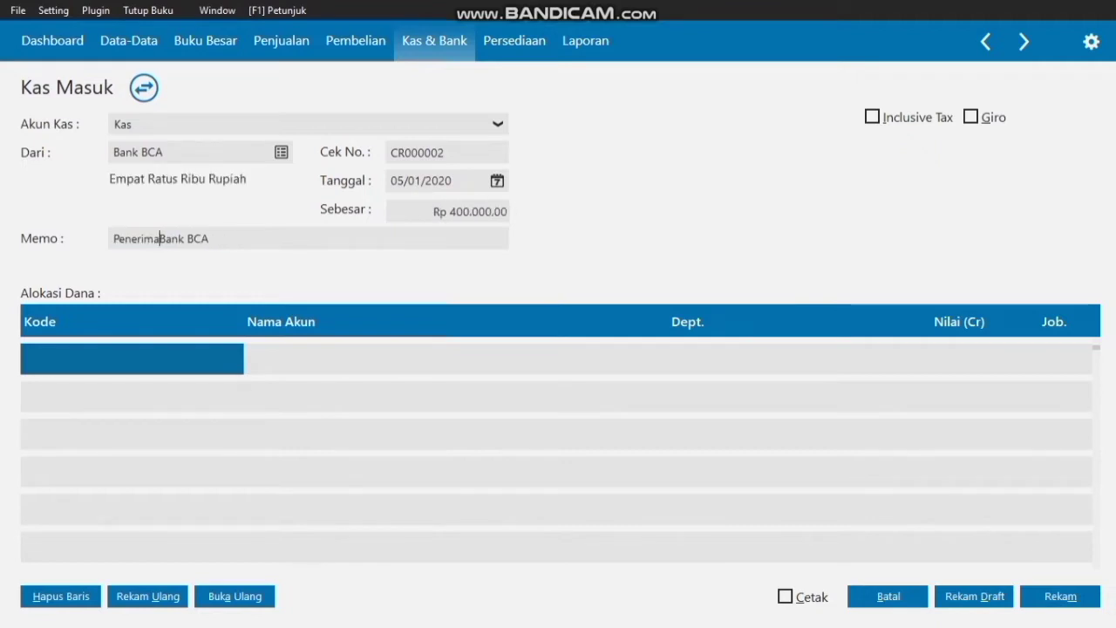
pyautogui.write('dapatan ')
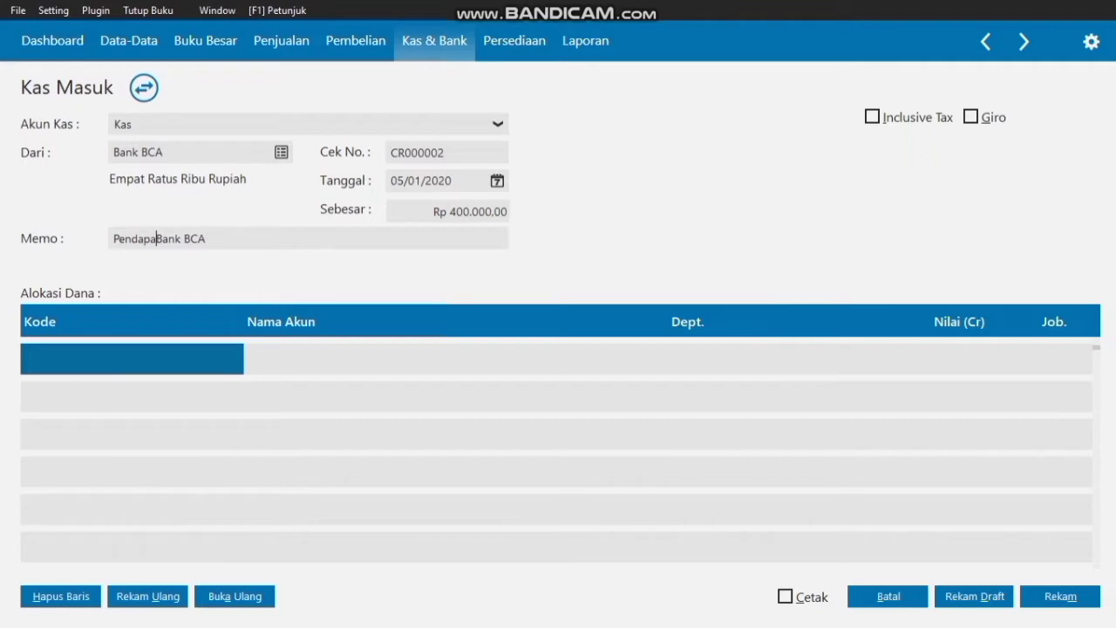
pyautogui.write('Bunga Ba')
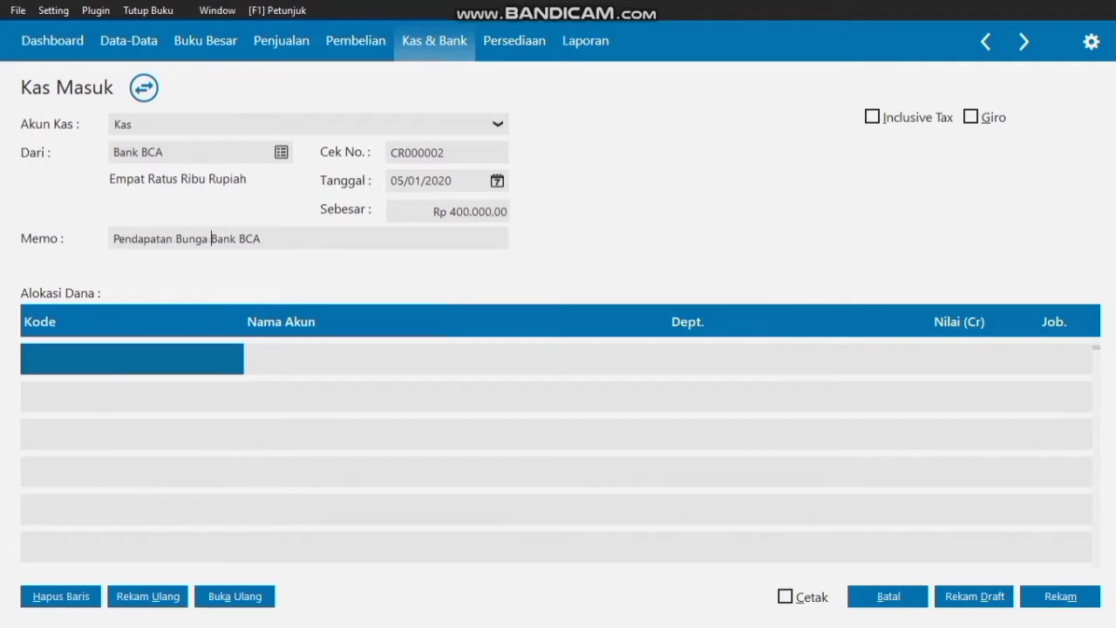
pyautogui.write('nk dari Bank')
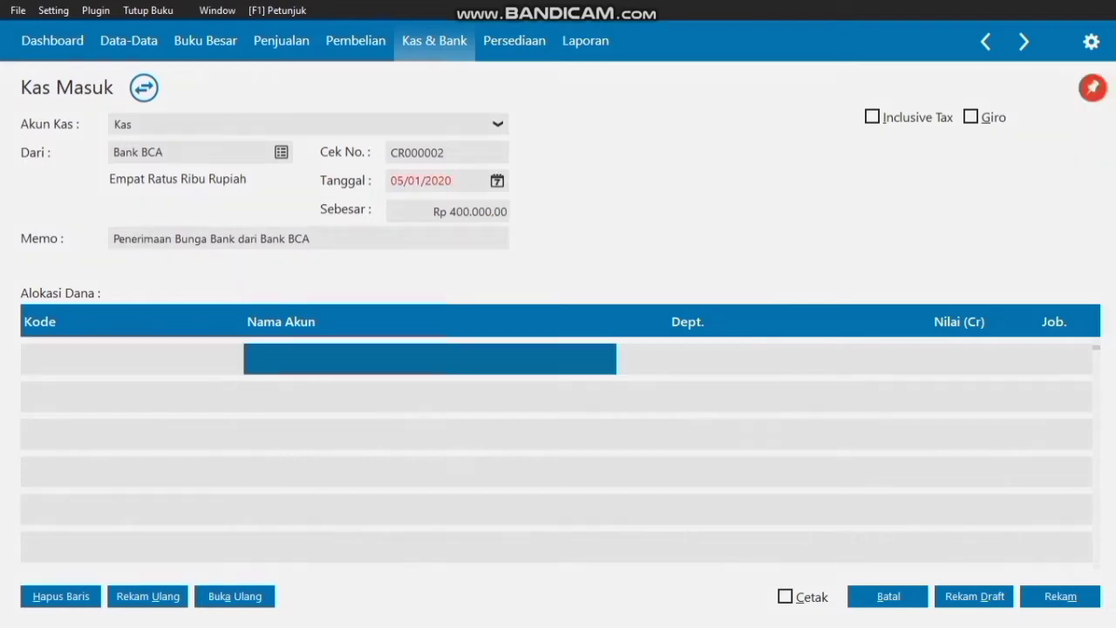
# - Add account 910000011 Pendapatan Bunga Bank to the receipt's first allocation row and enter 400000 as its amount
pyautogui.doubleClick(132, 358)
pyautogui.press('Down')
pyautogui.press('Down')
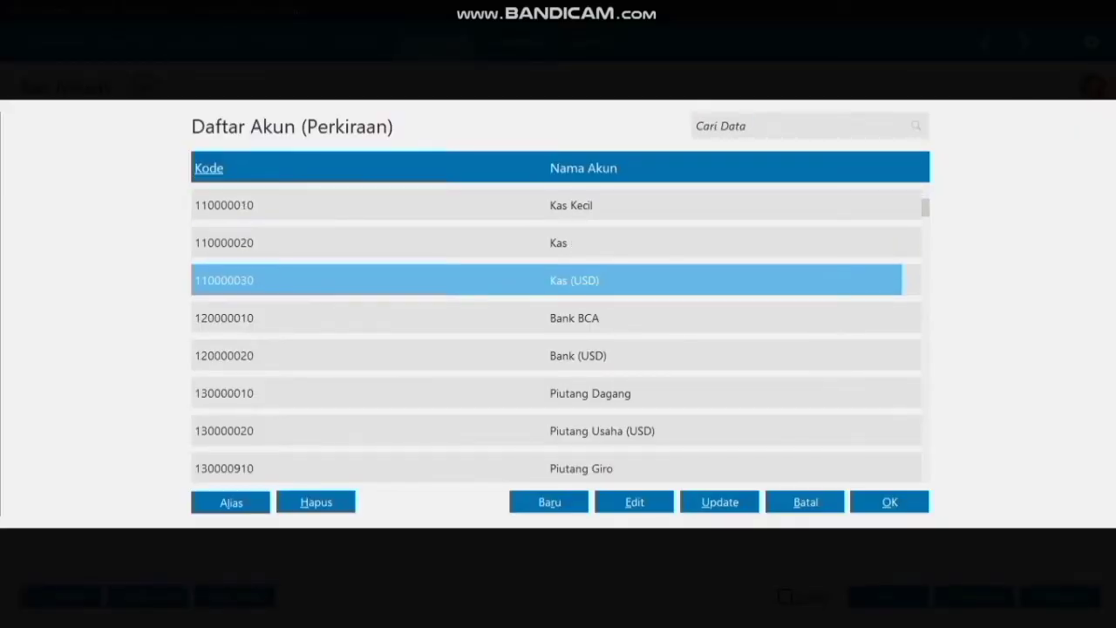
pyautogui.scroll(-20, 558, 335)
pyautogui.scroll(-6, 558, 336)
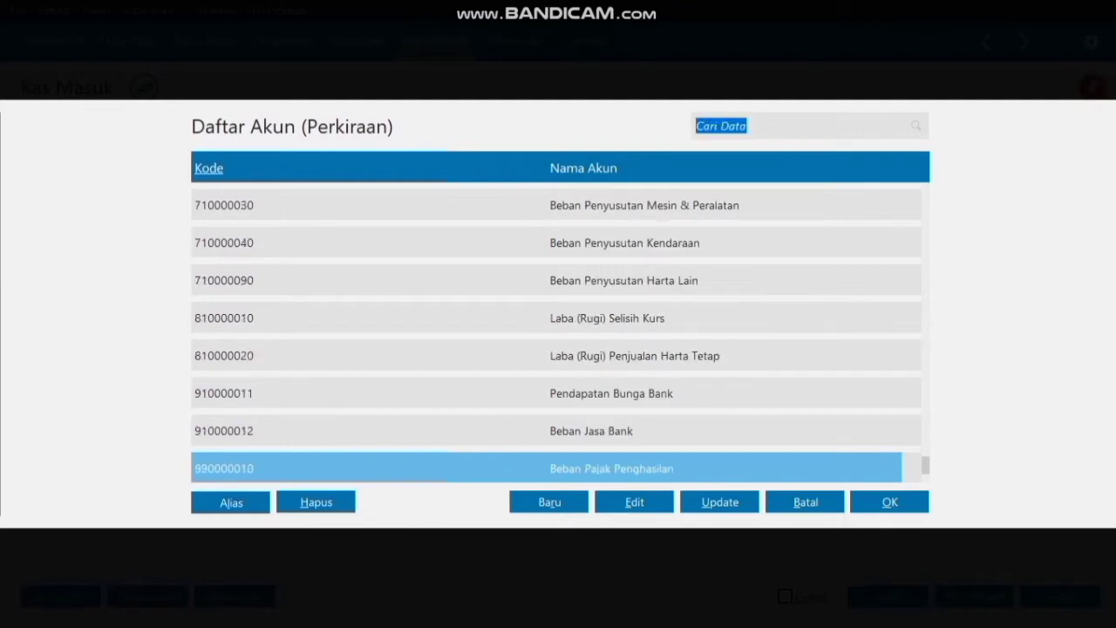
pyautogui.press('Up')
pyautogui.press('Up')
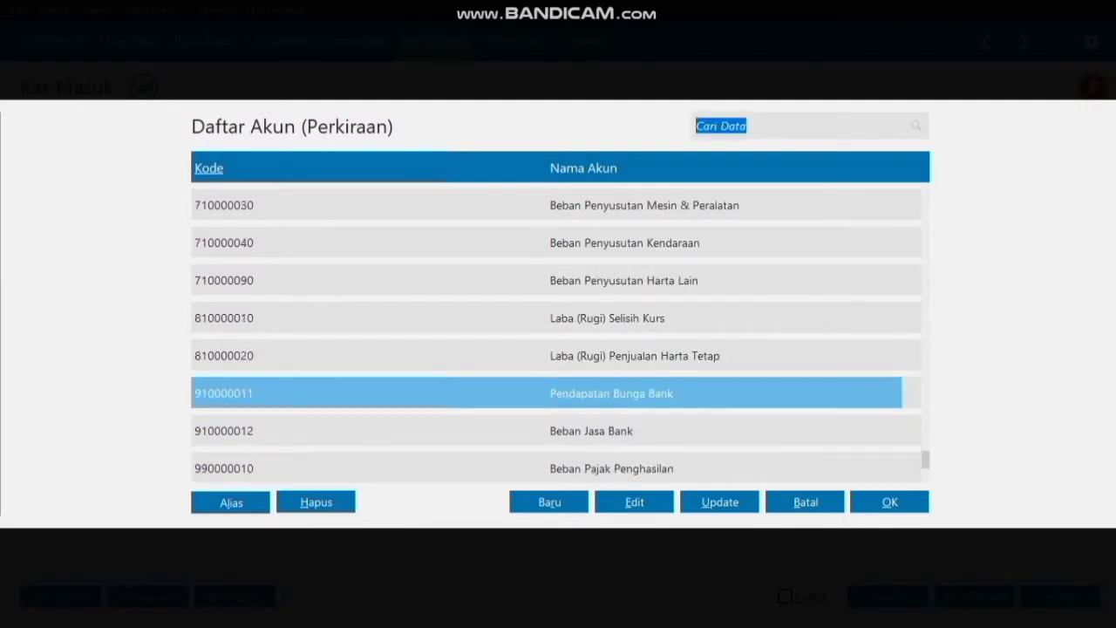
pyautogui.press('Return')
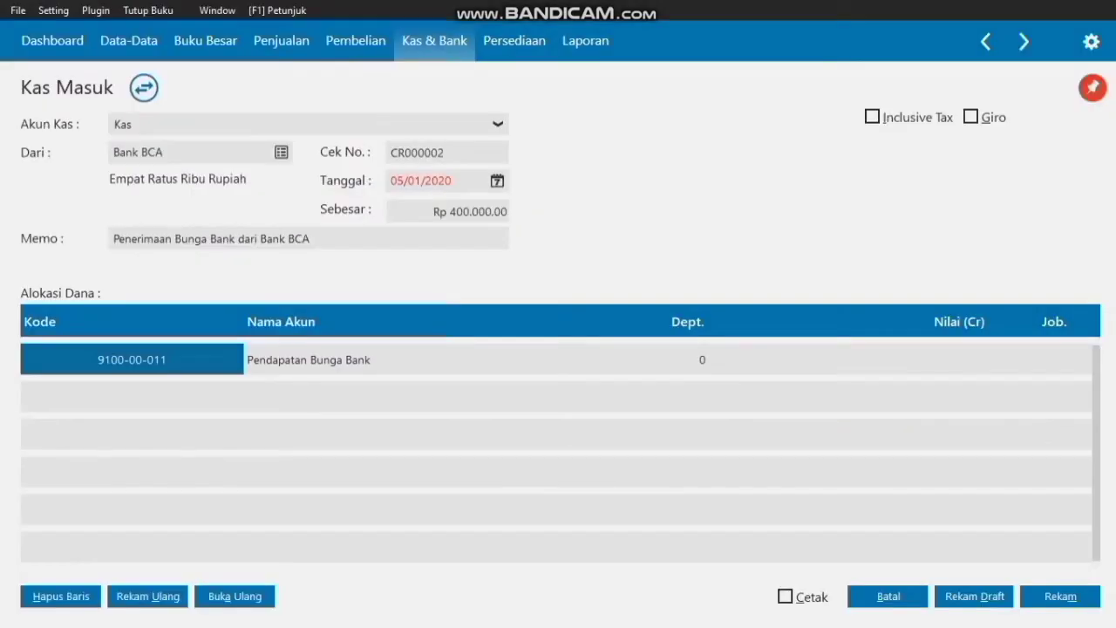
pyautogui.click(849, 360)
pyautogui.click(849, 359)
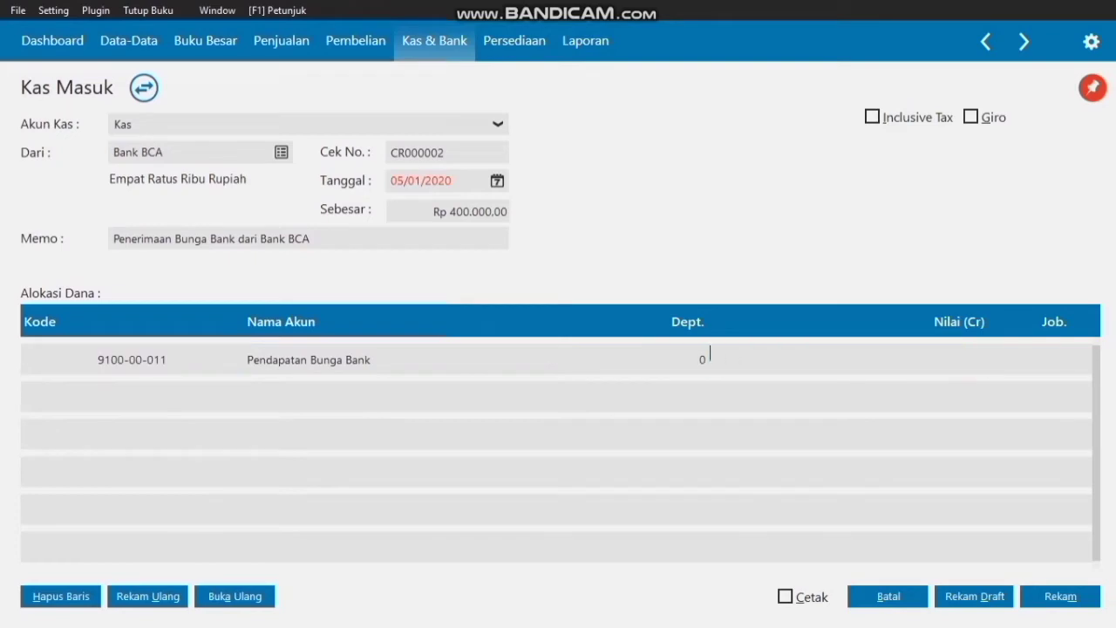
pyautogui.write('400000')
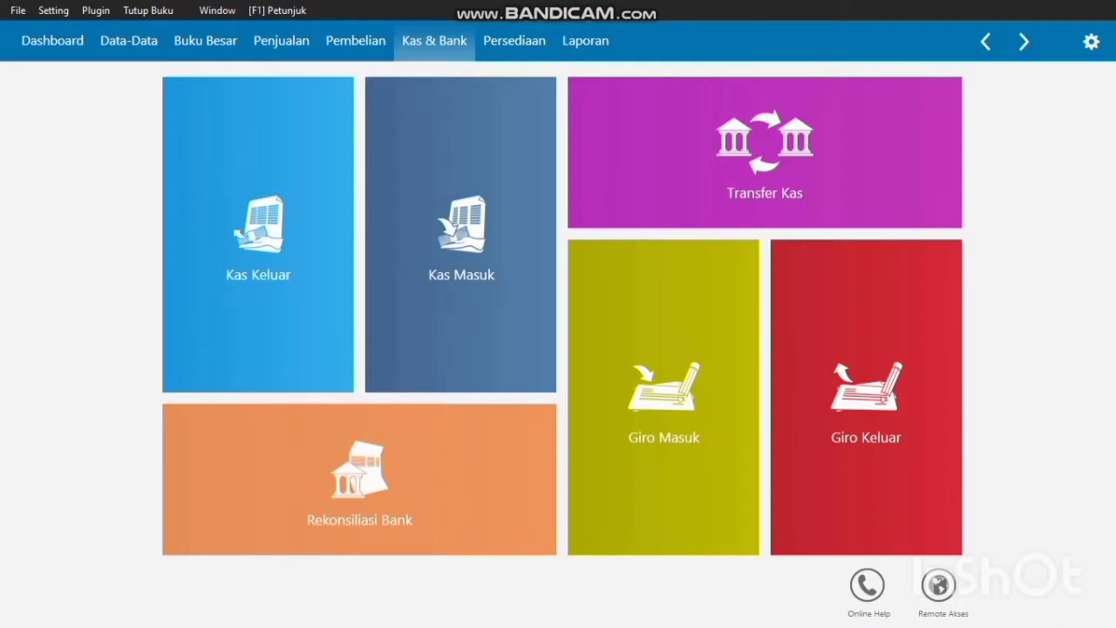
# - Create a new Kas Keluar transaction and start a new recipient record of type Vendor
pyautogui.moveTo(258, 296)
pyautogui.click(224, 361)
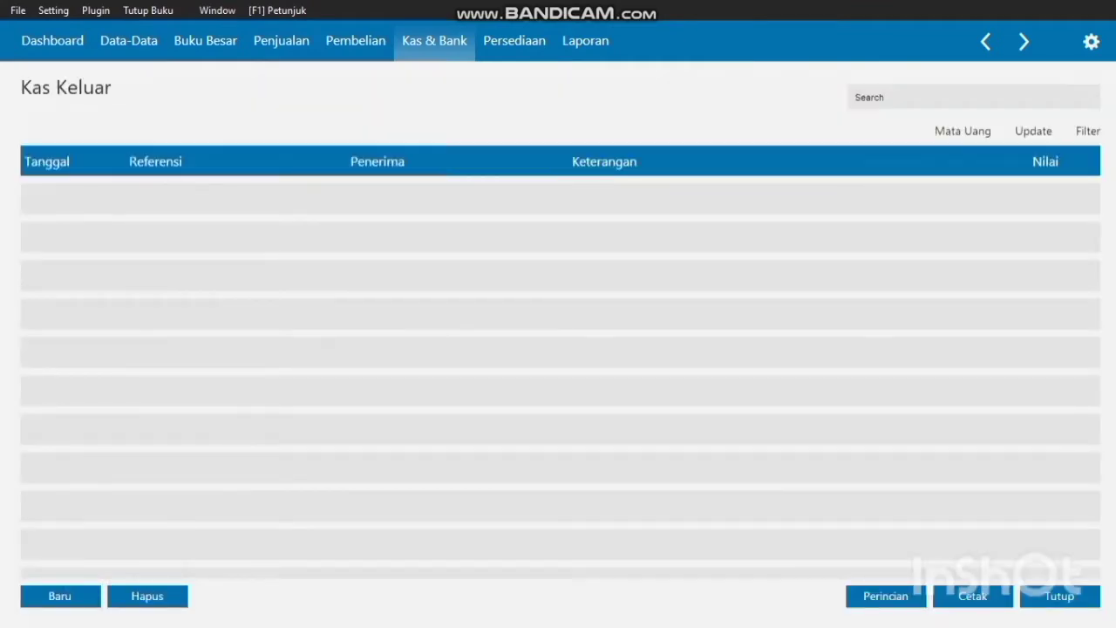
pyautogui.click(60, 596)
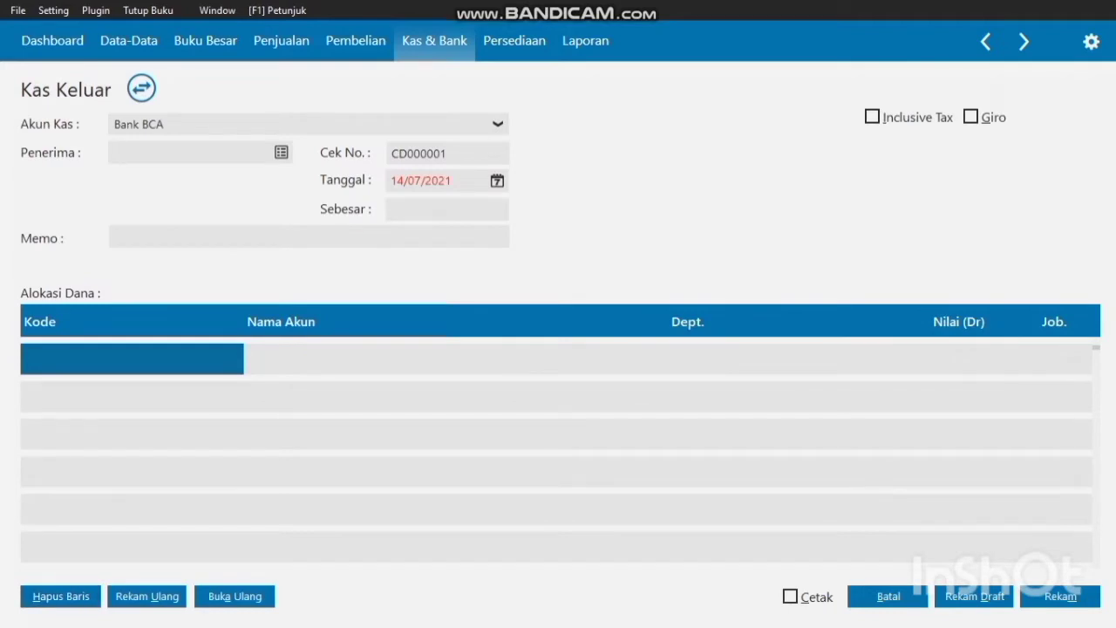
pyautogui.click(281, 153)
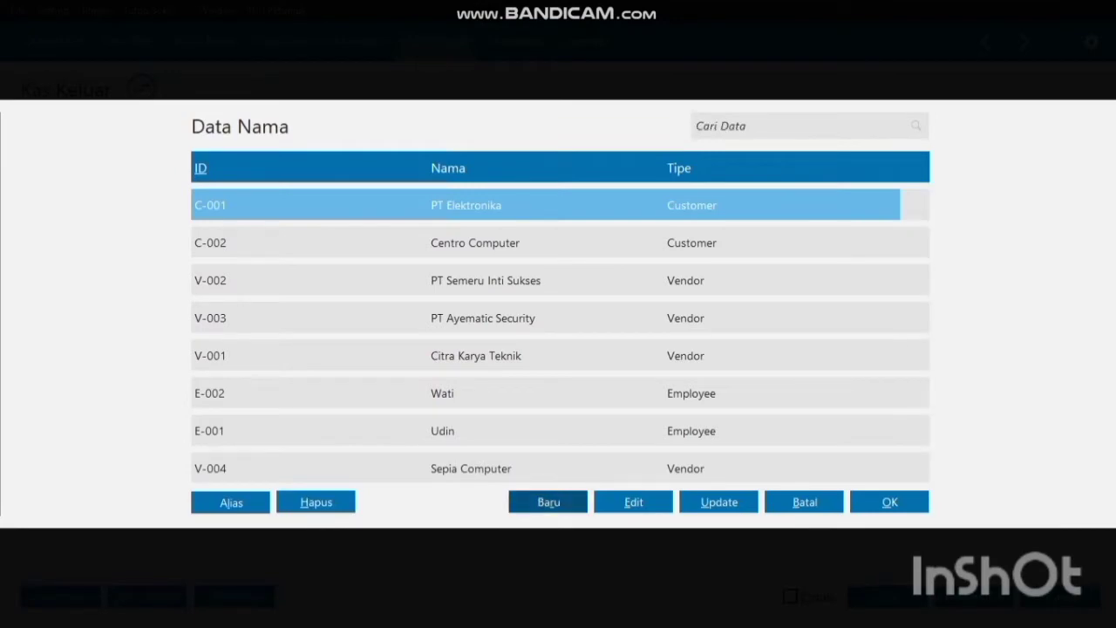
pyautogui.click(548, 502)
pyautogui.click(419, 182)
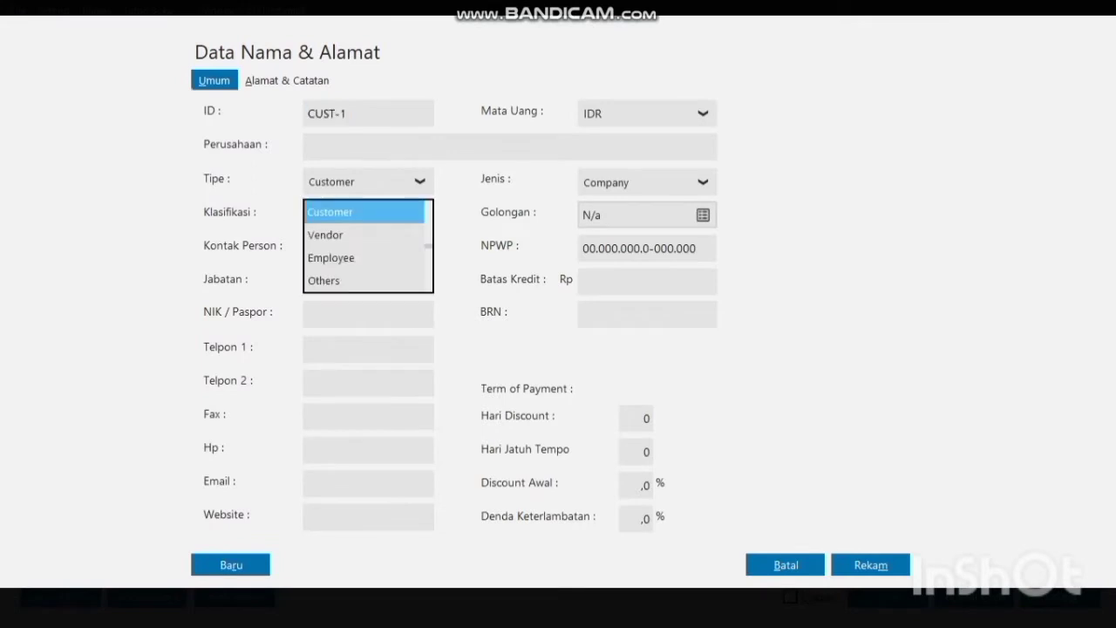
pyautogui.click(349, 235)
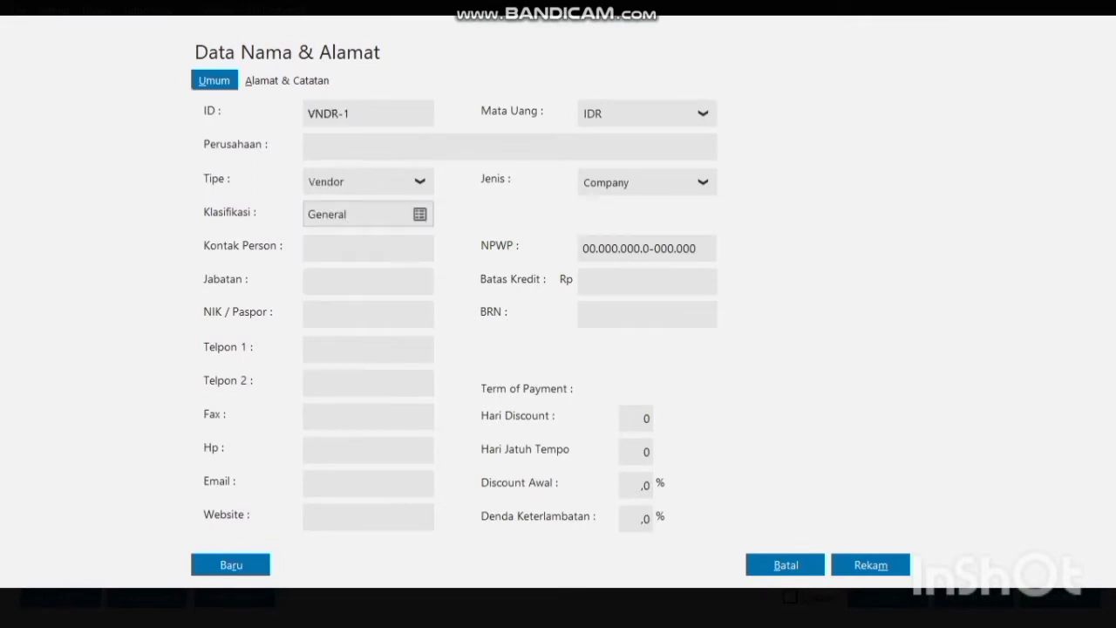
# - Give the vendor ID V-009, enter the vendor's name, and save the record despite the incomplete NPWP/NIK
pyautogui.doubleClick(329, 113)
pyautogui.press('BackSpace')
pyautogui.write('V-009')
pyautogui.write('Bapak ')
pyautogui.write('Ryan')
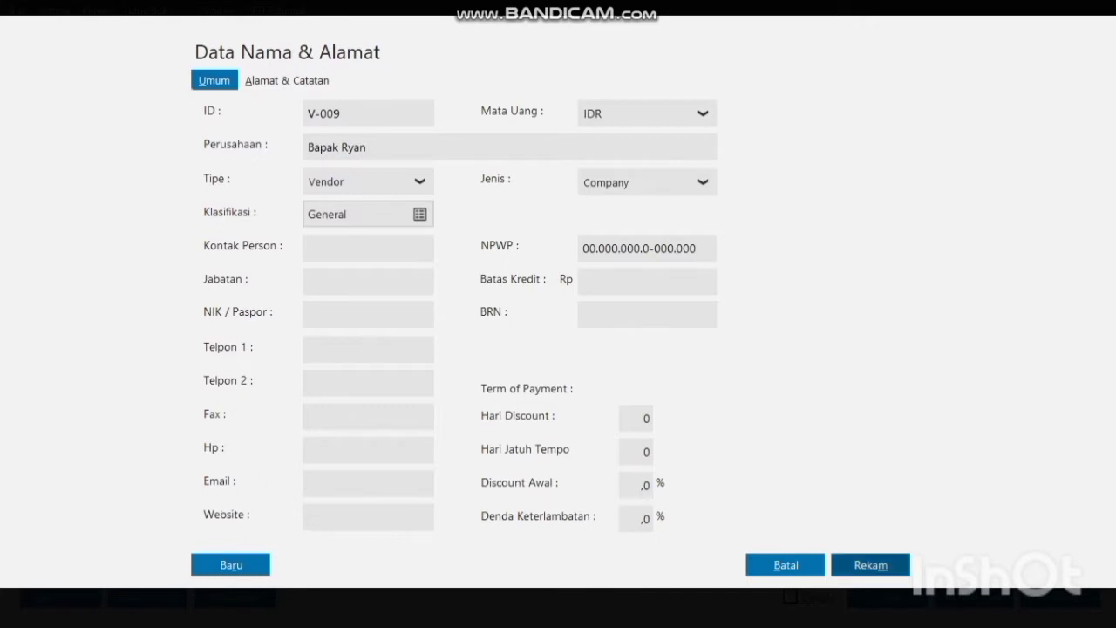
pyautogui.click(870, 565)
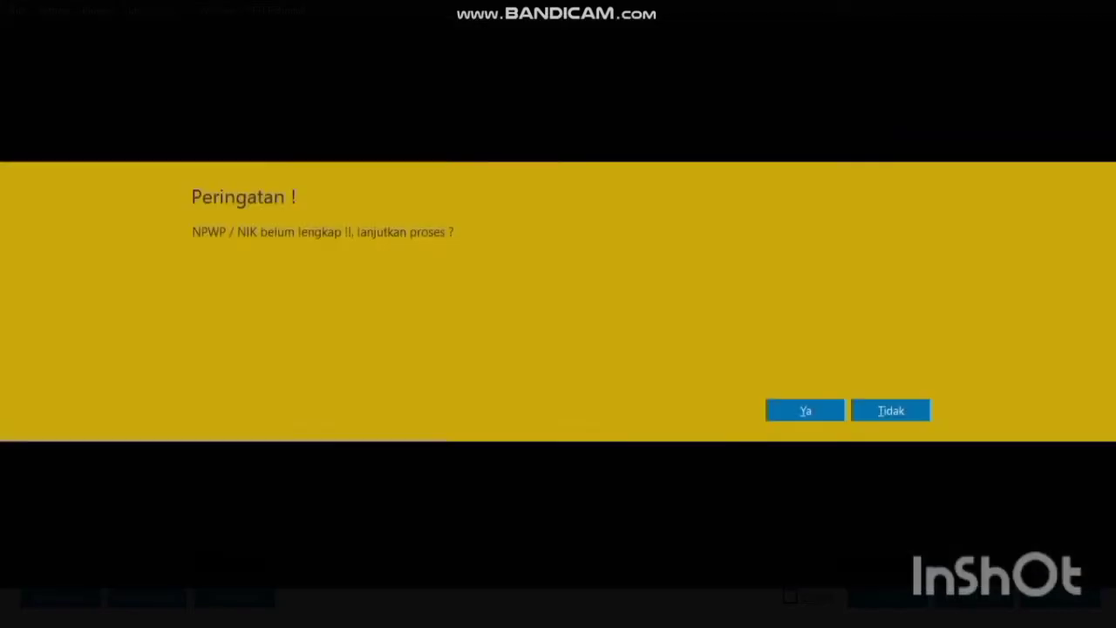
pyautogui.click(805, 410)
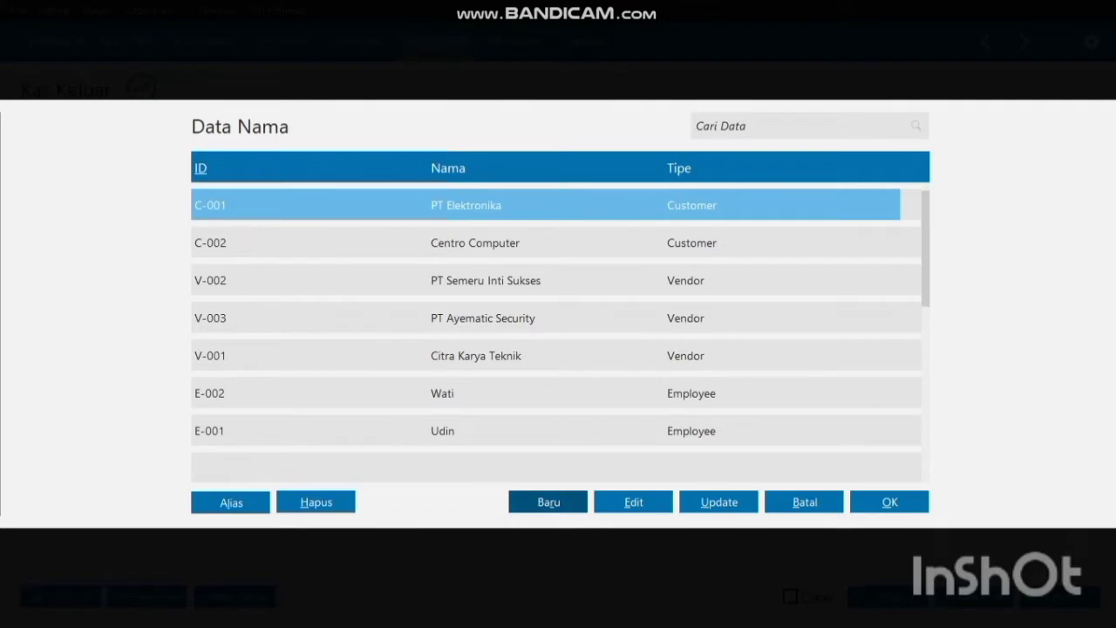
# - Select the new vendor V-009 as the recipient of the cash payment
pyautogui.scroll(-13, 559, 317)
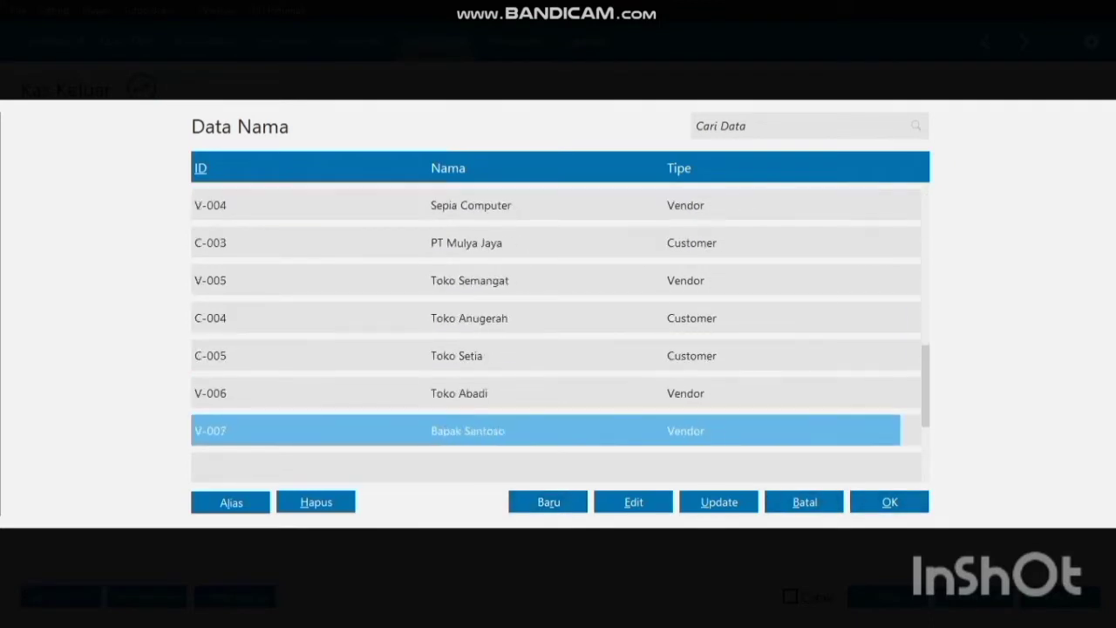
pyautogui.press('Down')
pyautogui.press('Down')
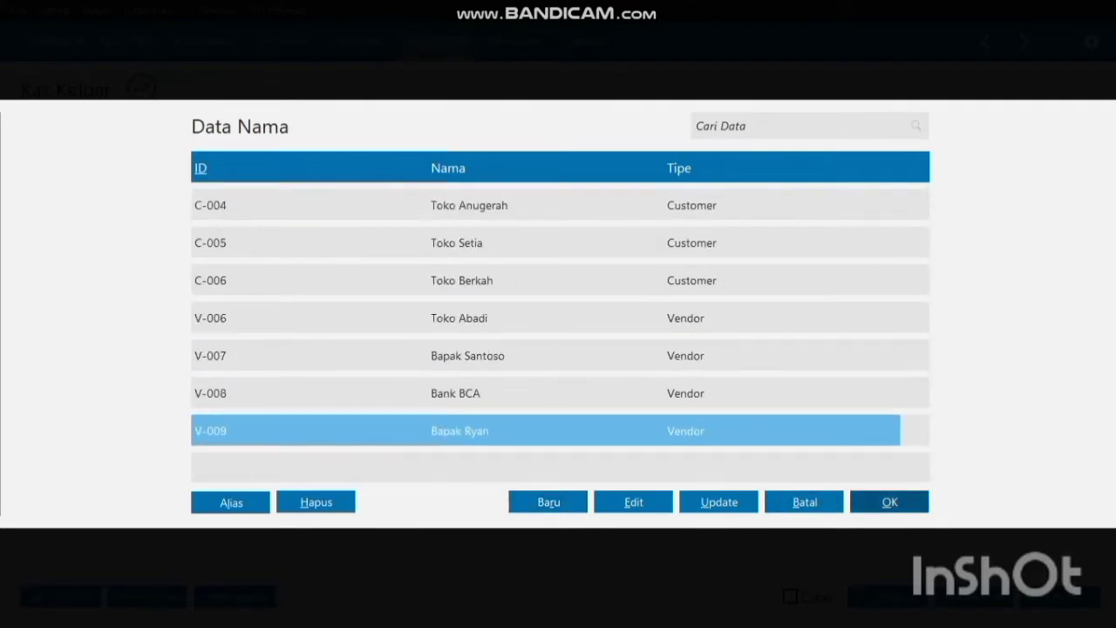
pyautogui.press('Return')
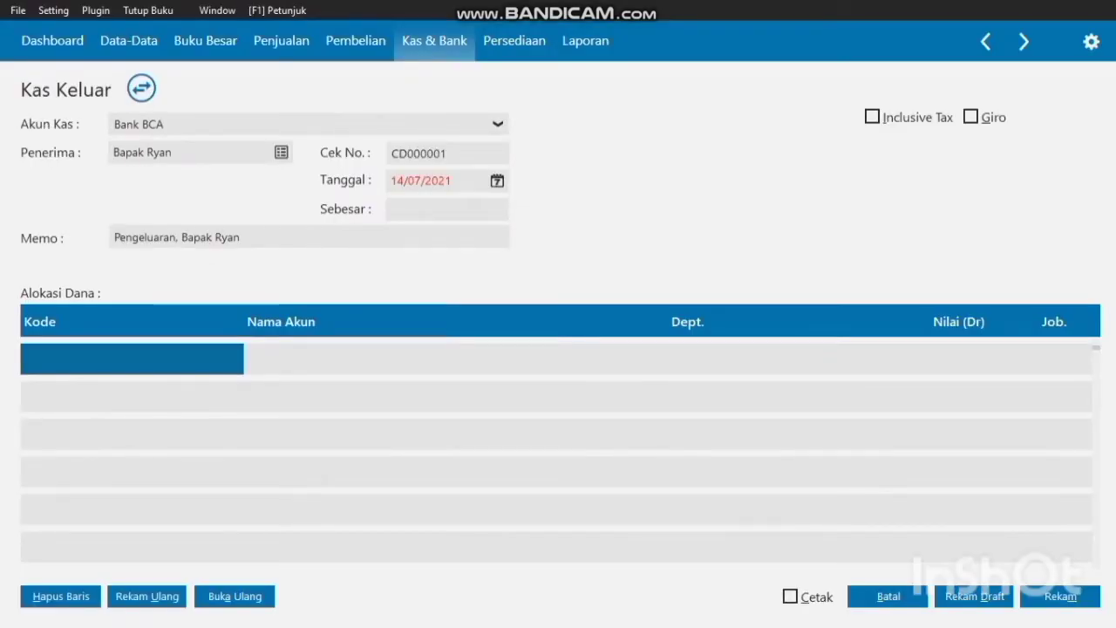
# - Set the payment's transaction date to 05/01/2020
pyautogui.click(496, 181)
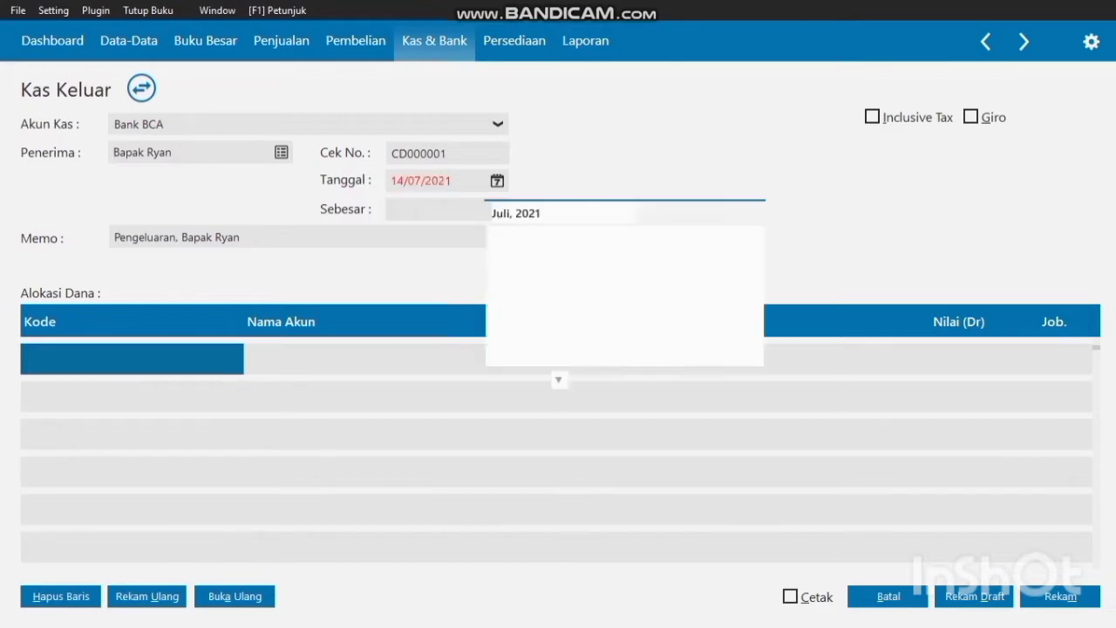
pyautogui.scroll(9, 624, 296)
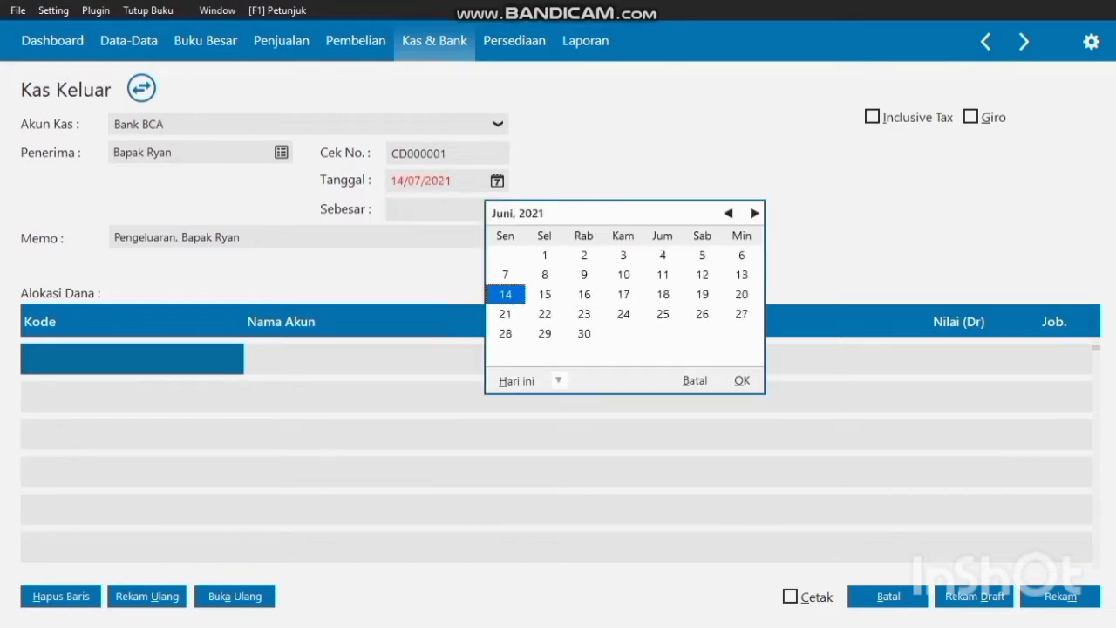
pyautogui.scroll(9, 624, 296)
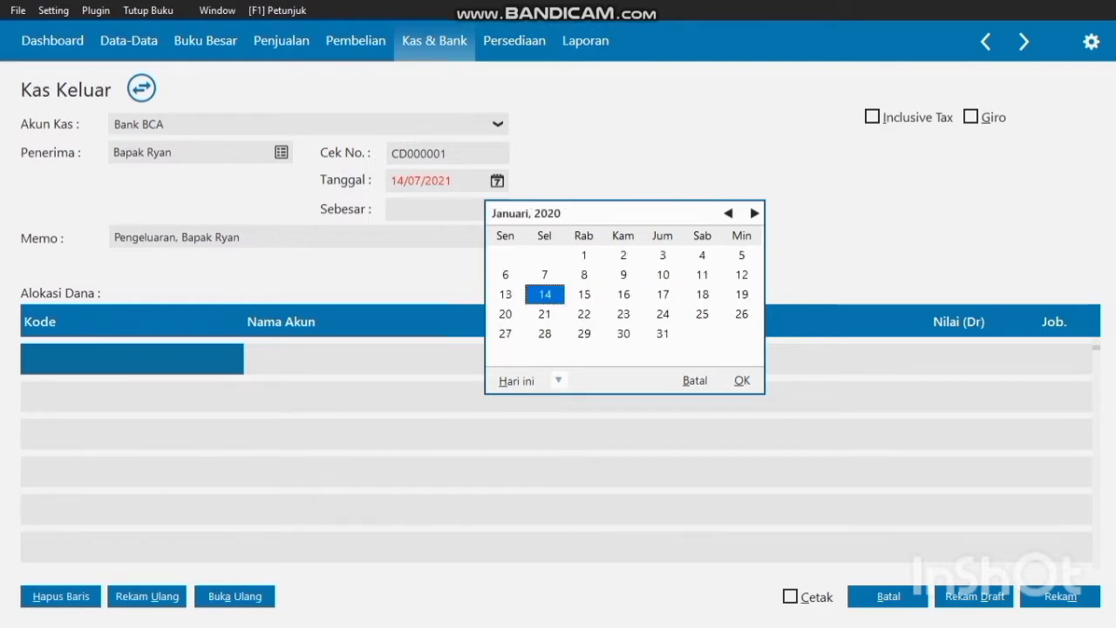
pyautogui.click(728, 213)
pyautogui.click(754, 214)
pyautogui.click(741, 255)
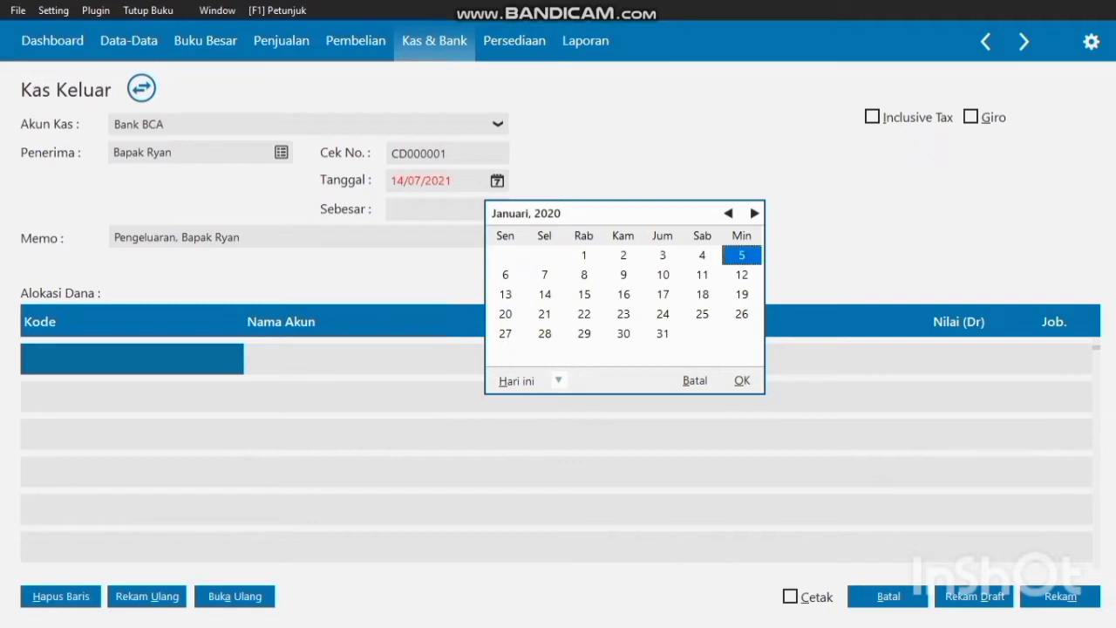
pyautogui.click(742, 380)
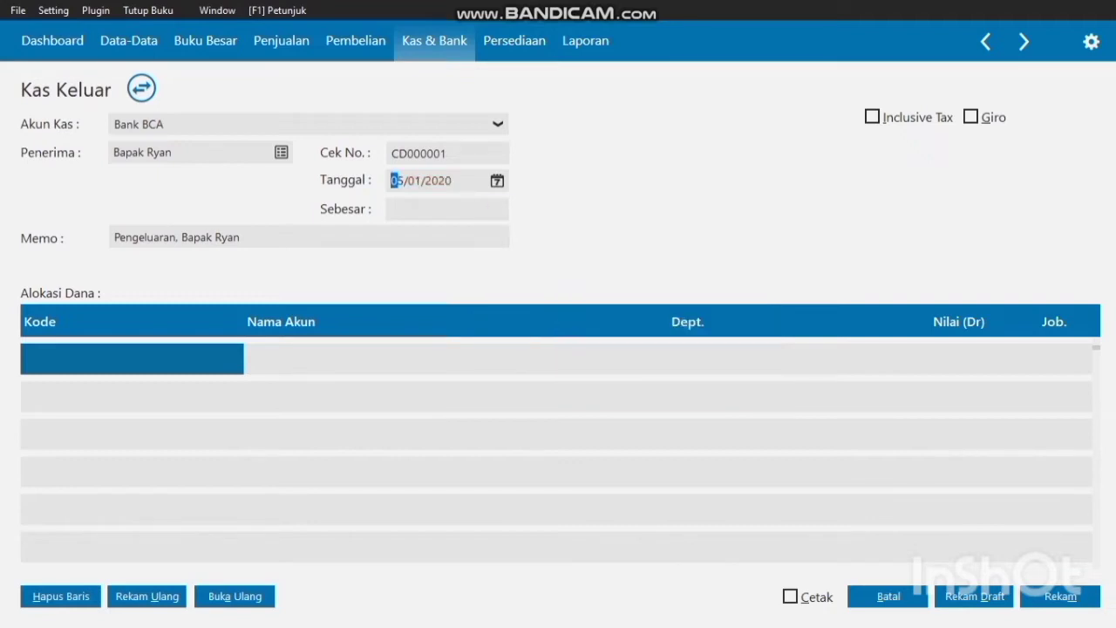
# - Enter 10000000 as the payment amount in the Sebesar field
pyautogui.click(435, 209)
pyautogui.write('10000000')
pyautogui.press('Tab')
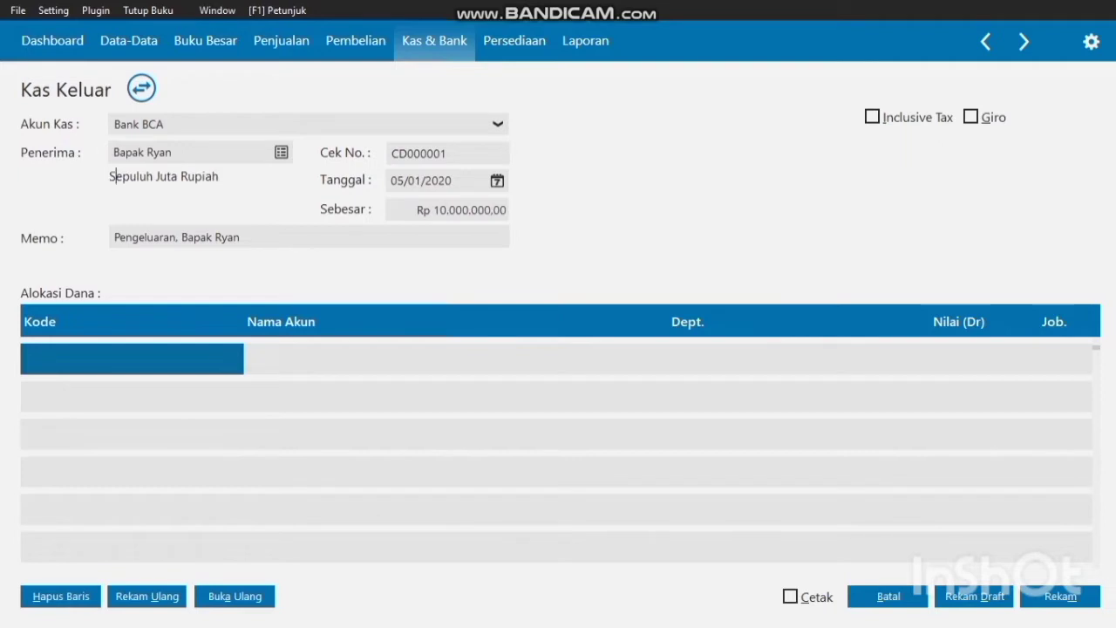
# - Replace the payment's memo with "Pembayaran Dimuka untuk Sewa Kantor 06/01/2019 s/d 06/01/2020"
pyautogui.press('Tab')
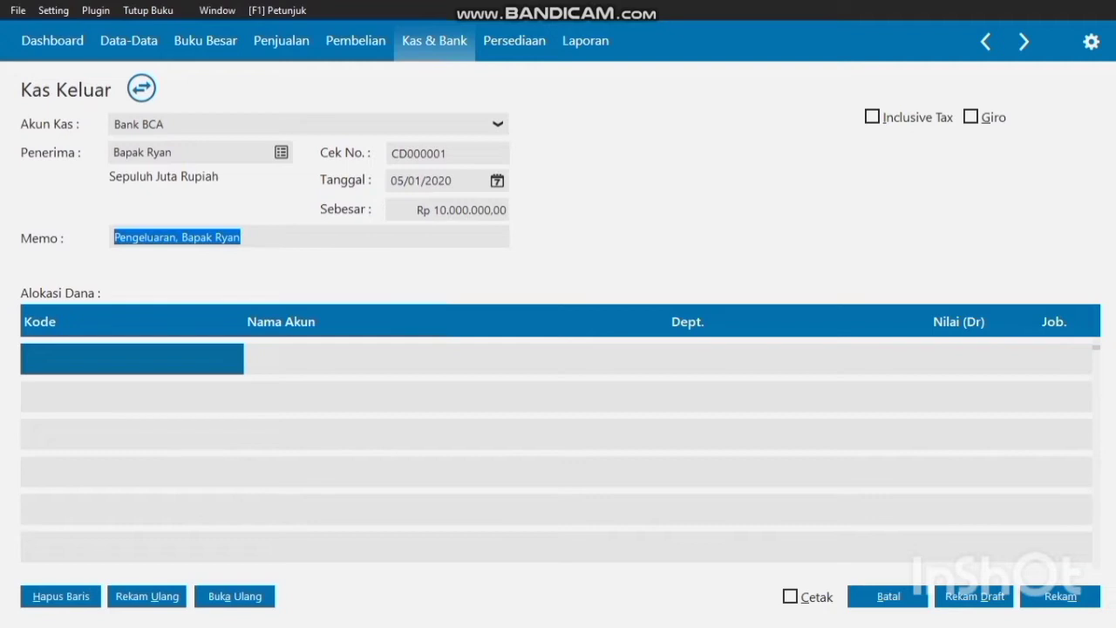
pyautogui.press('BackSpace')
pyautogui.write('Pemba')
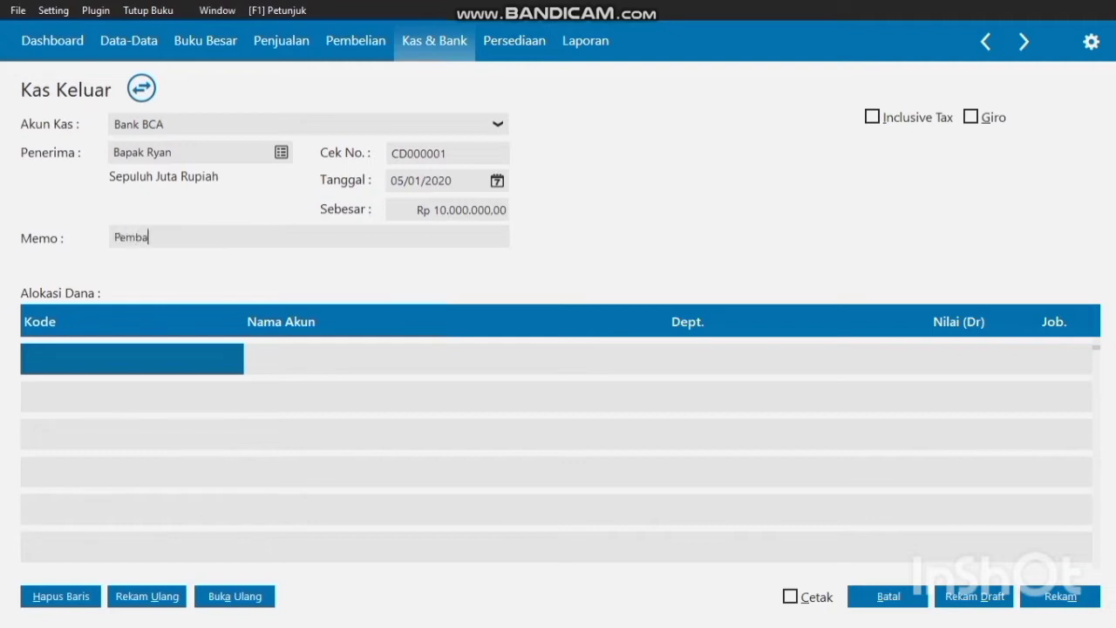
pyautogui.write('yaran Dibayar Dimuka u')
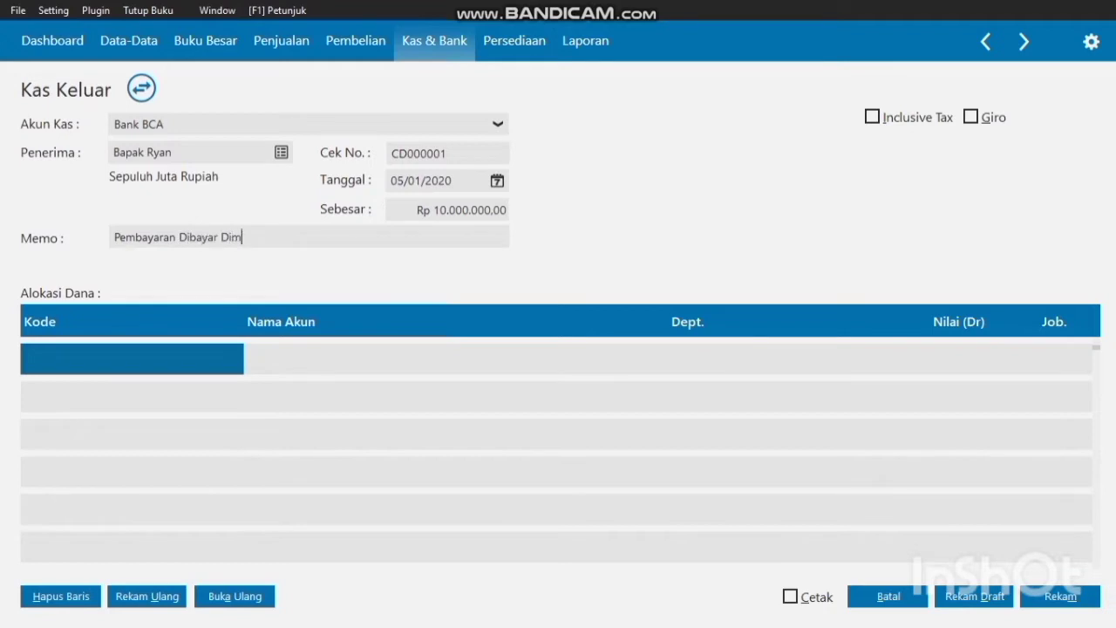
pyautogui.write('ntuk Sewa Ka')
pyautogui.write('ntor')
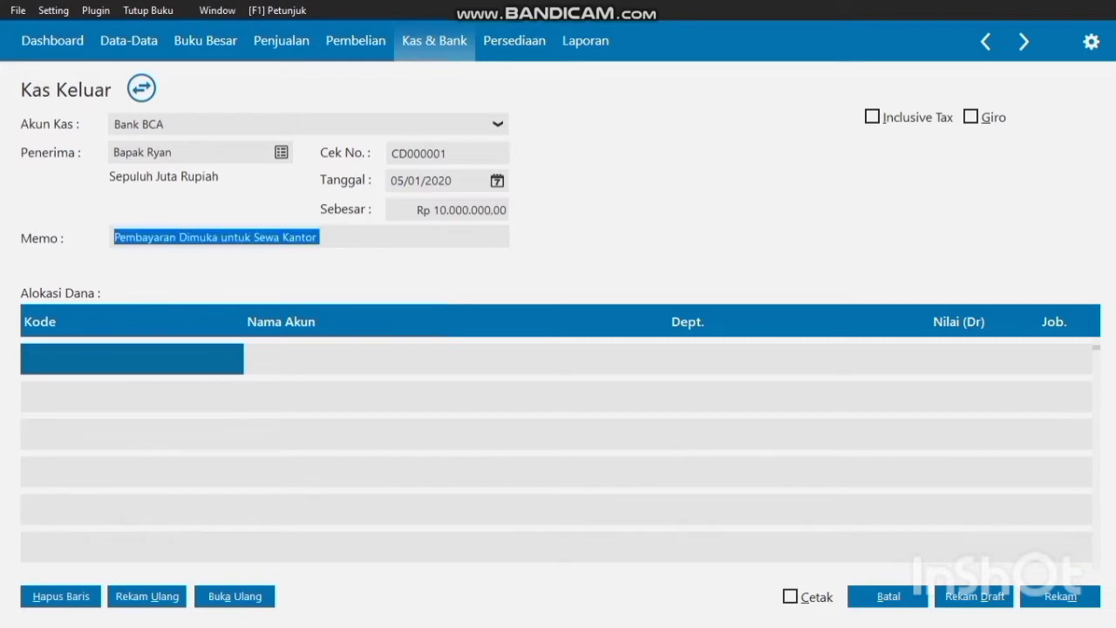
pyautogui.press('Tab')
pyautogui.write('0')
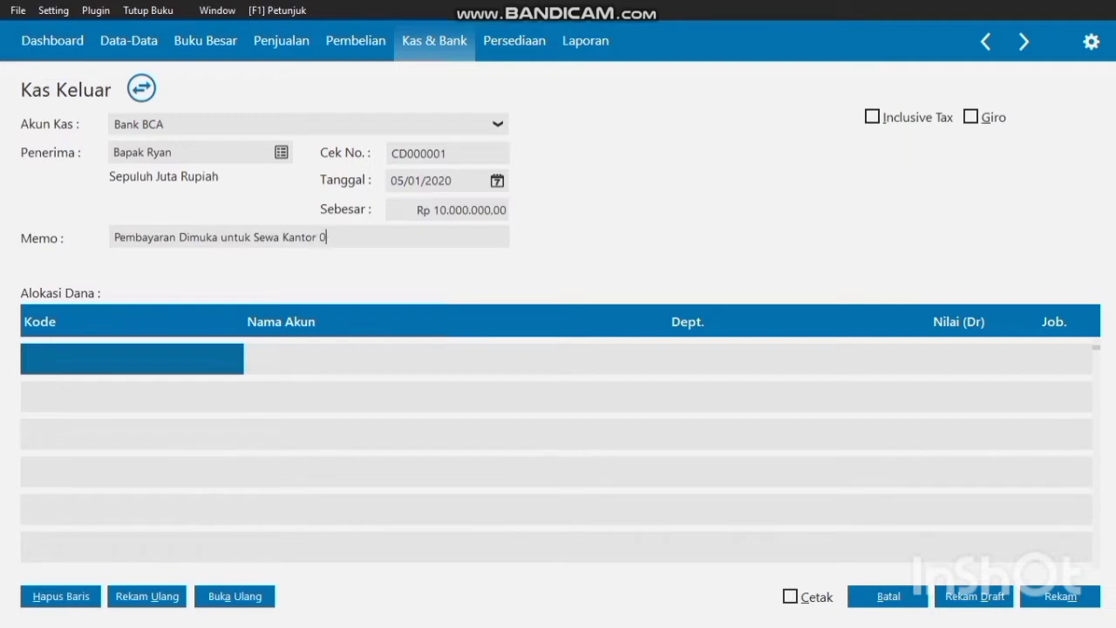
pyautogui.write('6/01/2019 s/d 06/')
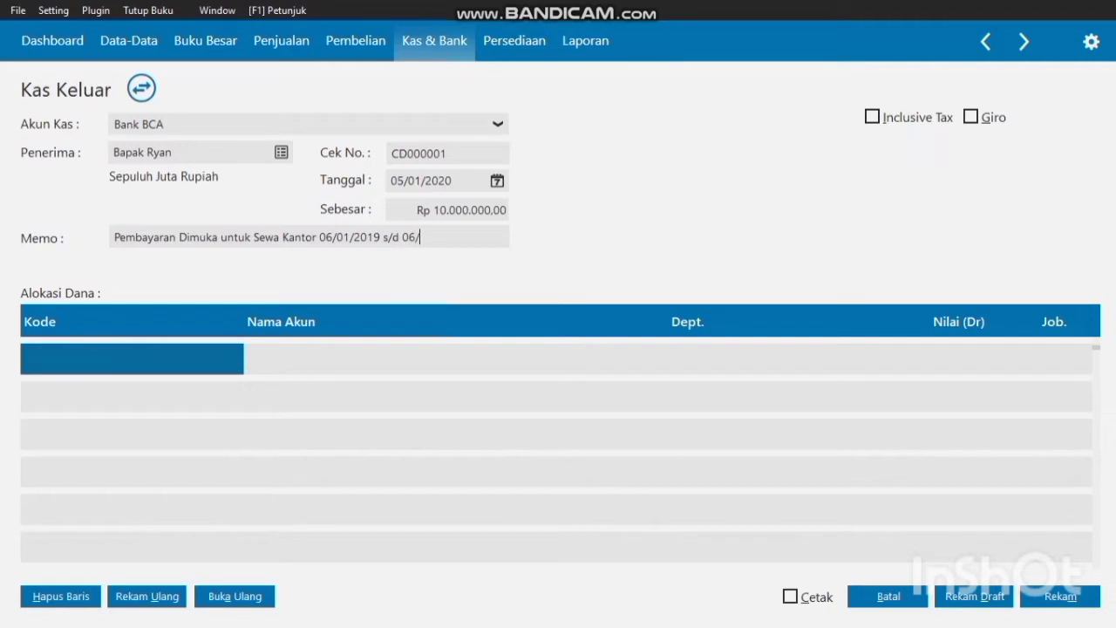
pyautogui.write('01/2020')
pyautogui.hotkey('ctrl', 'a')
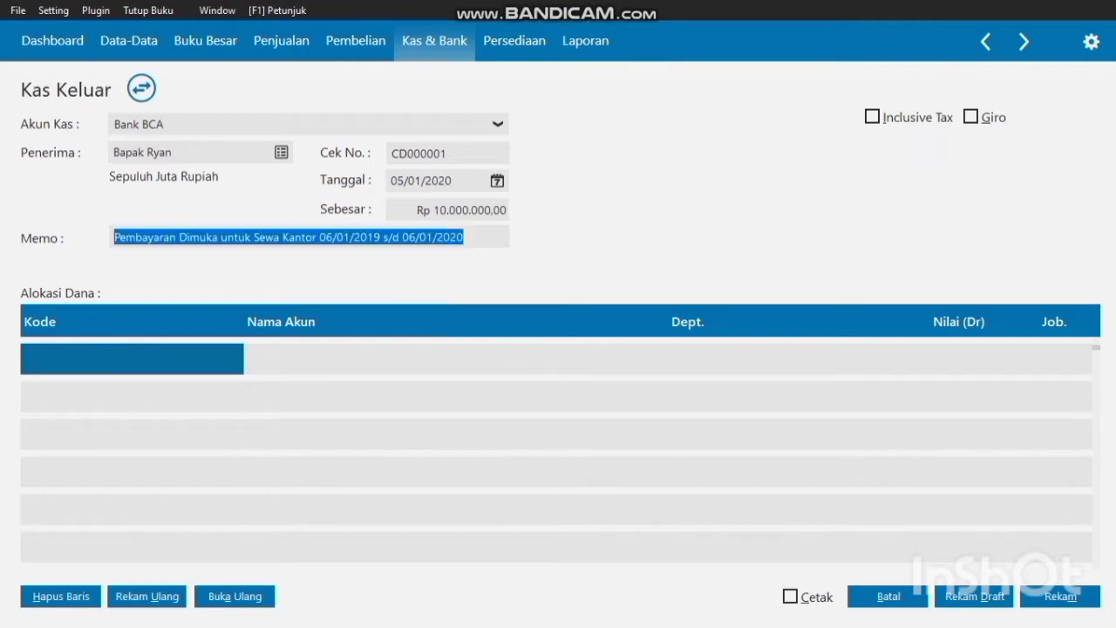
# - Select the prepaid rent account Sewa Dibayar di Muka for the first fund allocation row of the payment
pyautogui.doubleClick(133, 358)
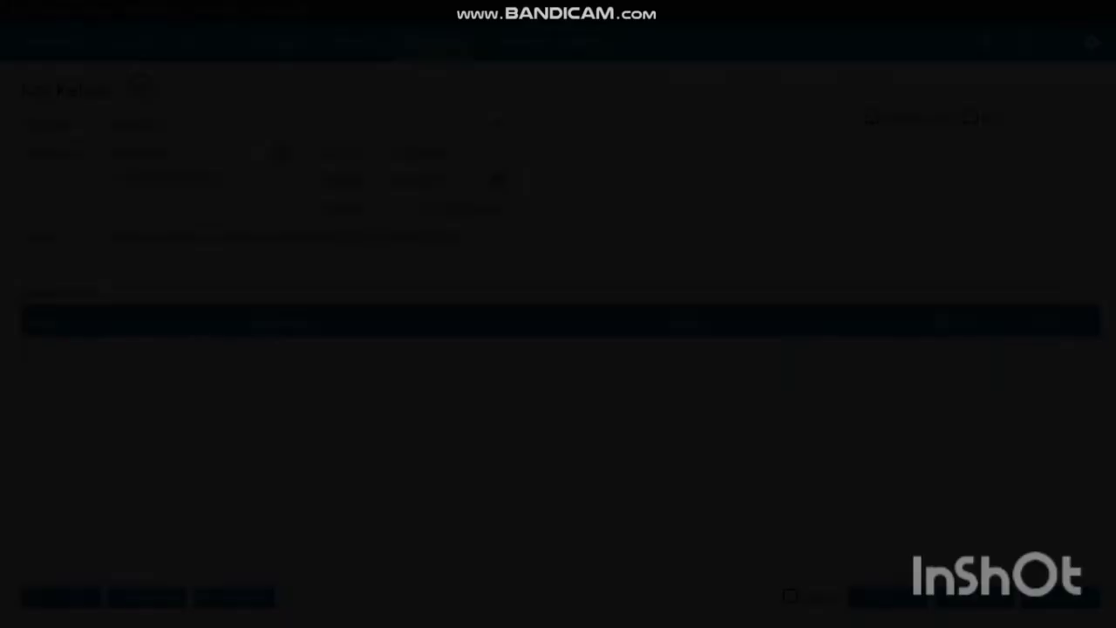
pyautogui.press('Down')
pyautogui.press('Down')
pyautogui.press('Down')
pyautogui.press('Down')
pyautogui.press('Down')
pyautogui.press('Down')
pyautogui.press('Down')
pyautogui.press('Down')
pyautogui.press('Down')
pyautogui.press('Down')
pyautogui.press('Down')
pyautogui.press('Down')
pyautogui.press('Down')
pyautogui.press('Down')
pyautogui.press('Down')
pyautogui.press('Down')
pyautogui.press('Down')
pyautogui.press('Down')
pyautogui.press('Down')
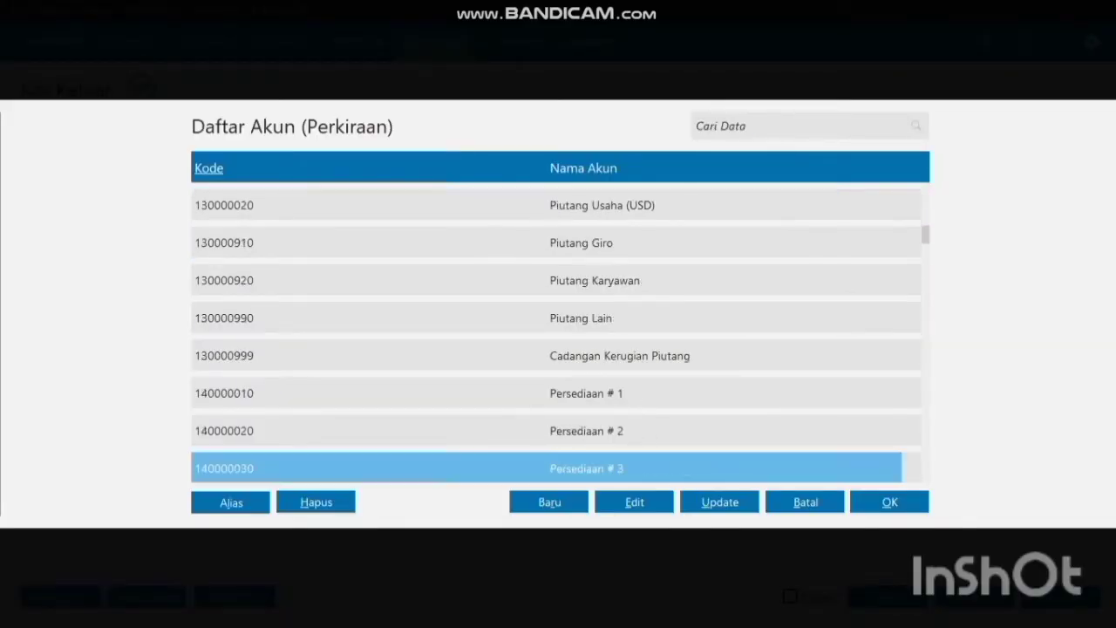
pyautogui.press('Up')
pyautogui.press('Up')
pyautogui.press('Up')
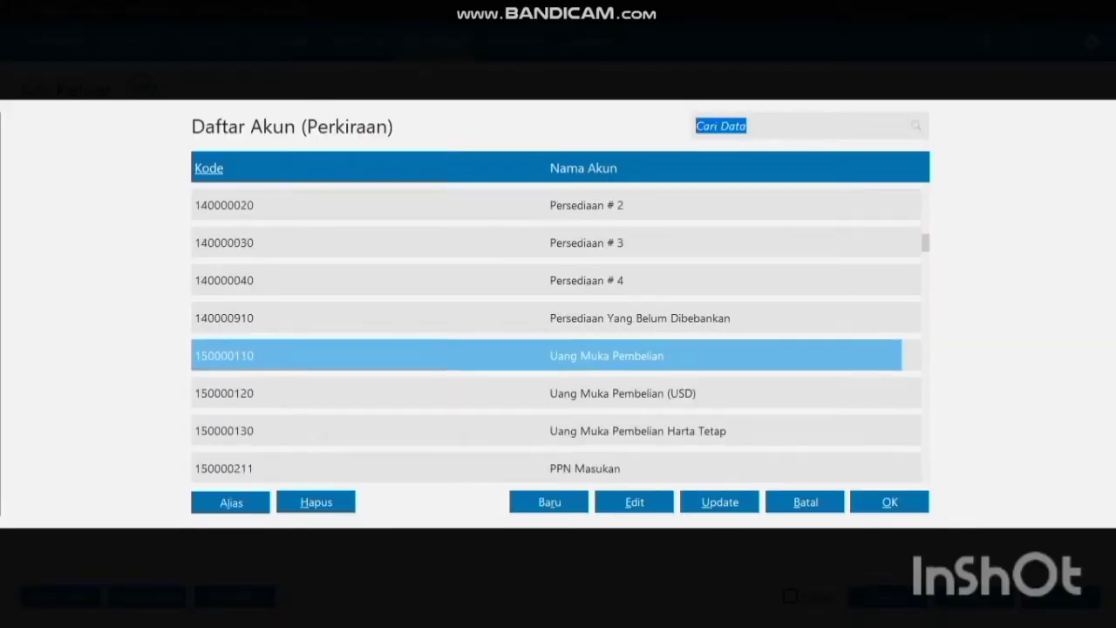
pyautogui.press('Down')
pyautogui.press('Down')
pyautogui.press('Up')
pyautogui.press('Up')
pyautogui.press('Up')
pyautogui.press('Down')
pyautogui.press('Down')
pyautogui.press('Down')
pyautogui.press('Down')
pyautogui.press('Down')
pyautogui.press('Down')
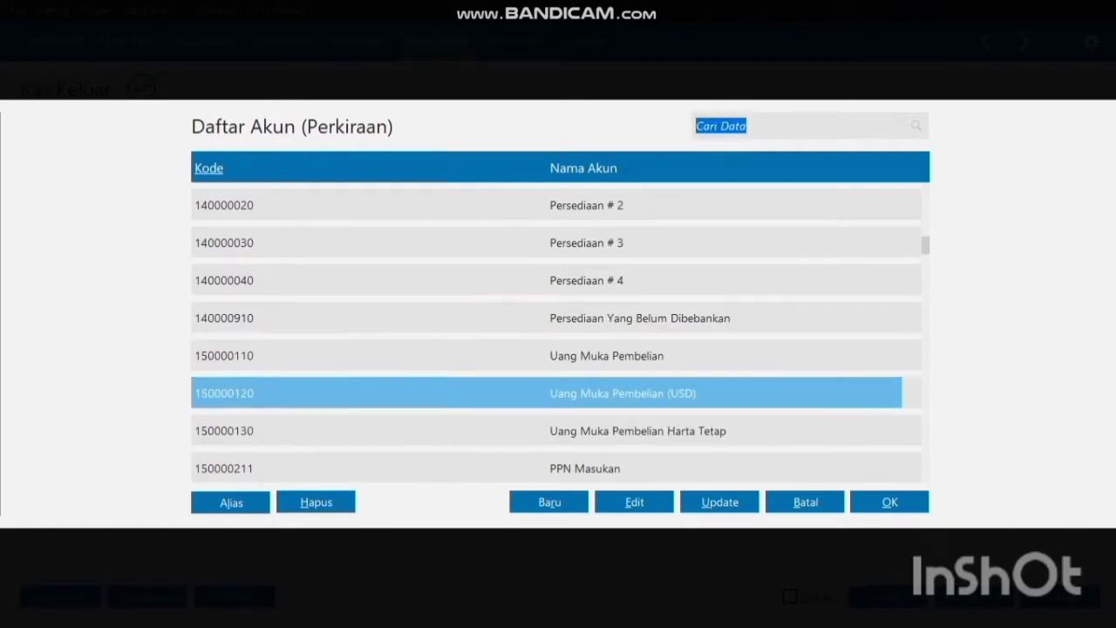
pyautogui.press('Down')
pyautogui.press('Down')
pyautogui.press('Down')
pyautogui.press('Down')
pyautogui.press('Down')
pyautogui.press('Down')
pyautogui.press('Down')
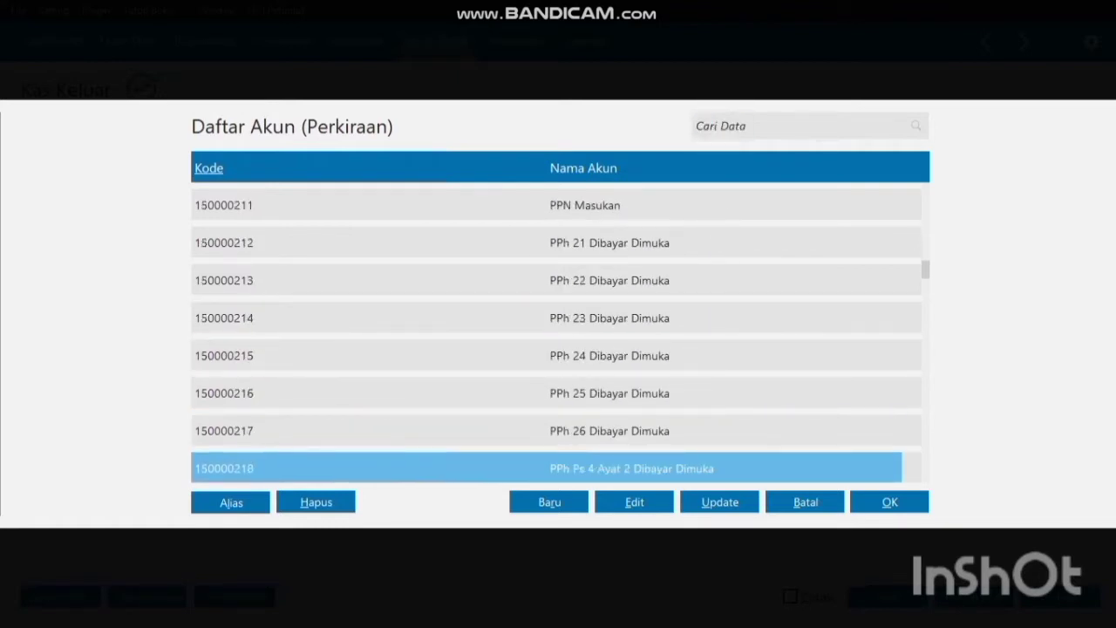
pyautogui.press('Up')
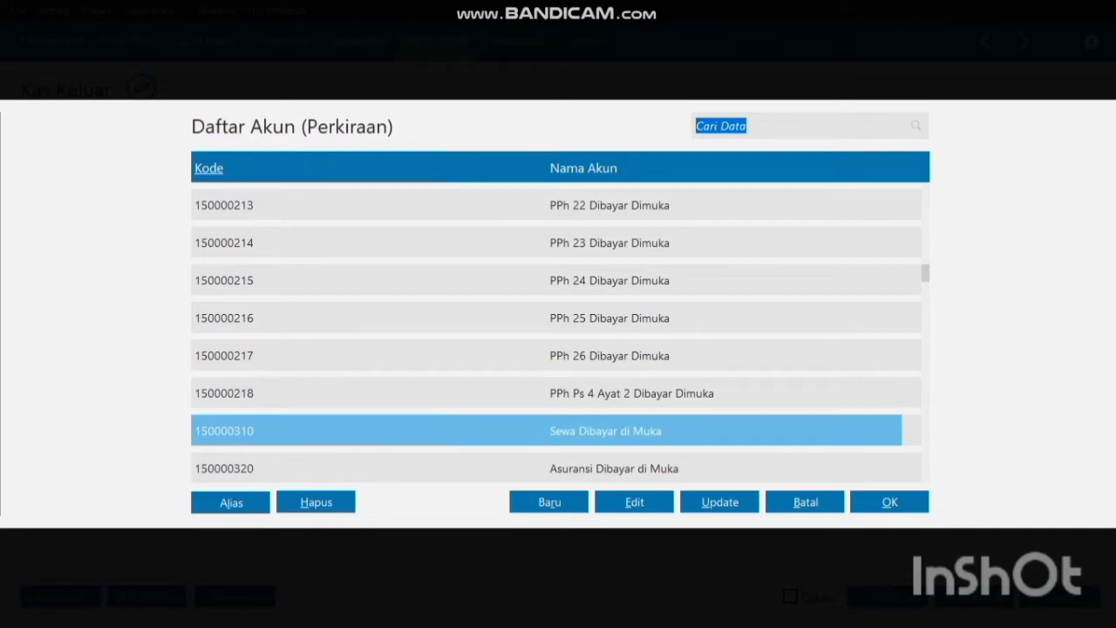
pyautogui.press('Return')
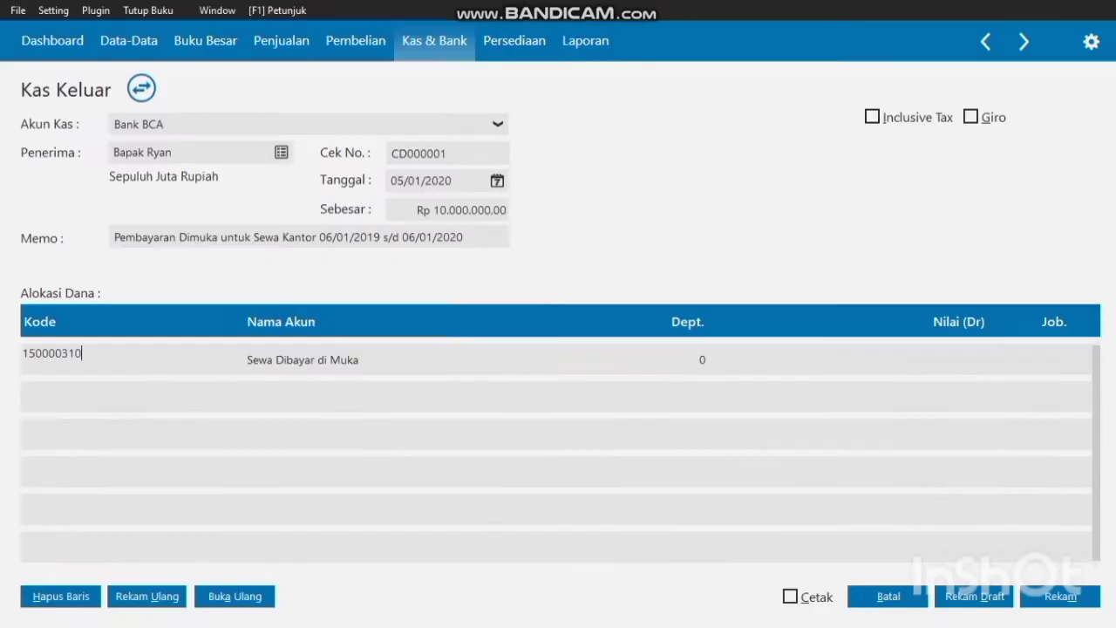
# - Enter 10000000 as the allocated amount for Sewa Dibayar di Muka and record the cash payment
pyautogui.press('Tab')
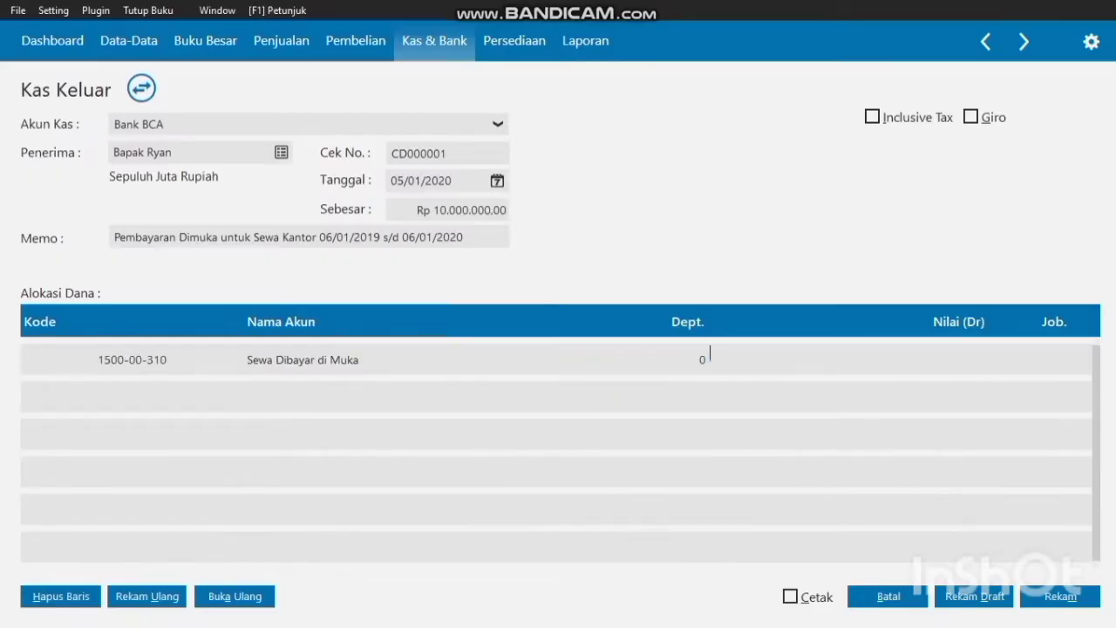
pyautogui.write('10000000')
pyautogui.click(1060, 596)
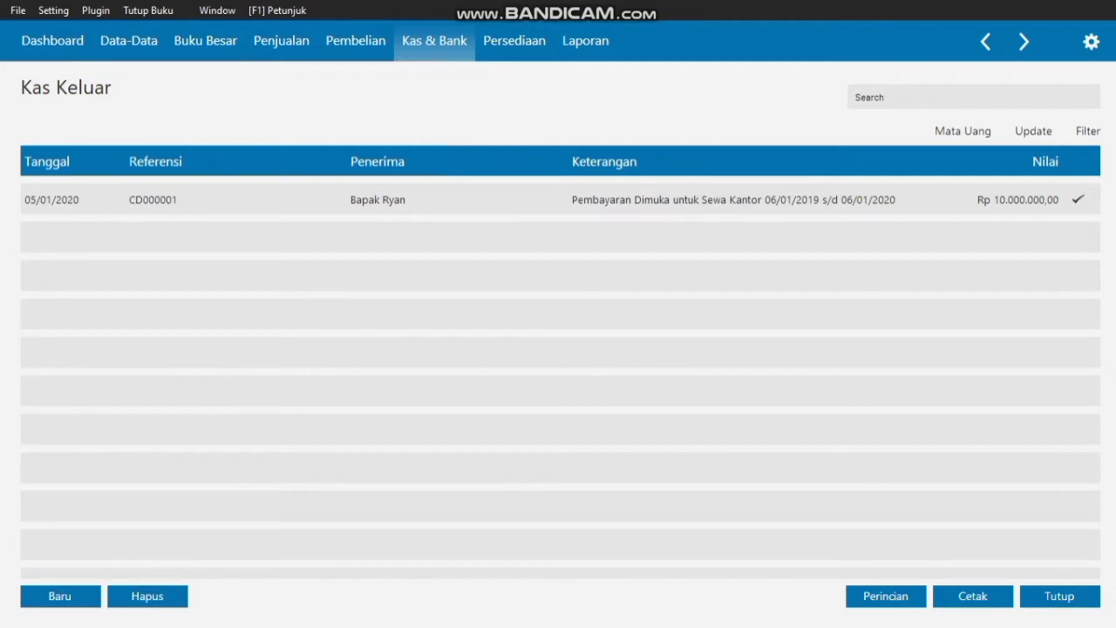
# - Start a new cash payment of 800000 from the Kas account to vendor V-010, Bag. Operasional
pyautogui.click(60, 595)
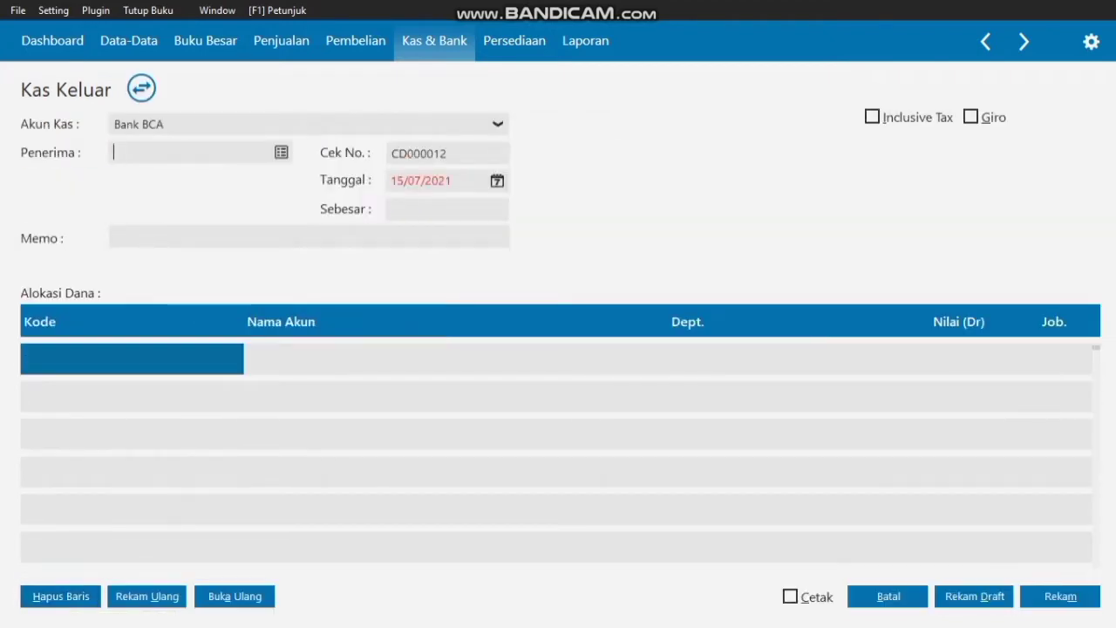
pyautogui.click(497, 124)
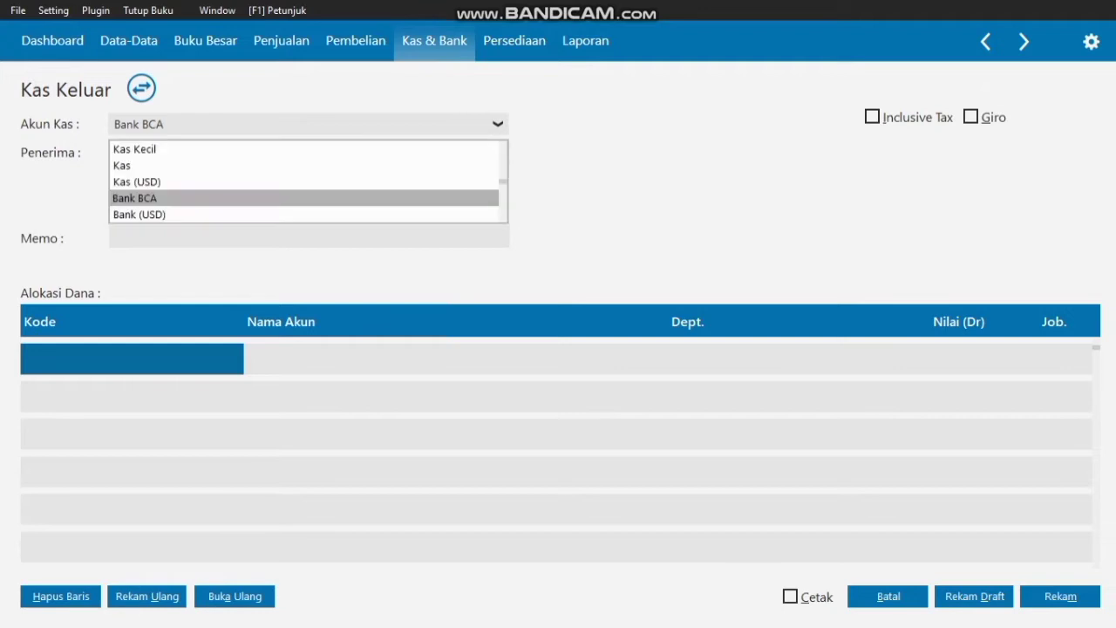
pyautogui.click(122, 166)
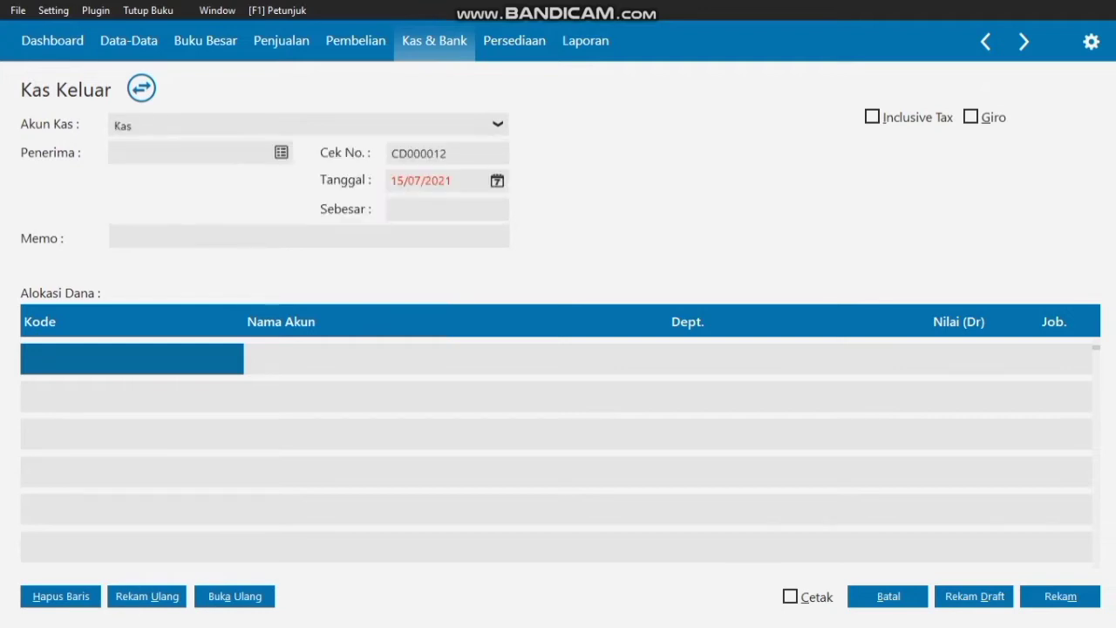
pyautogui.click(281, 153)
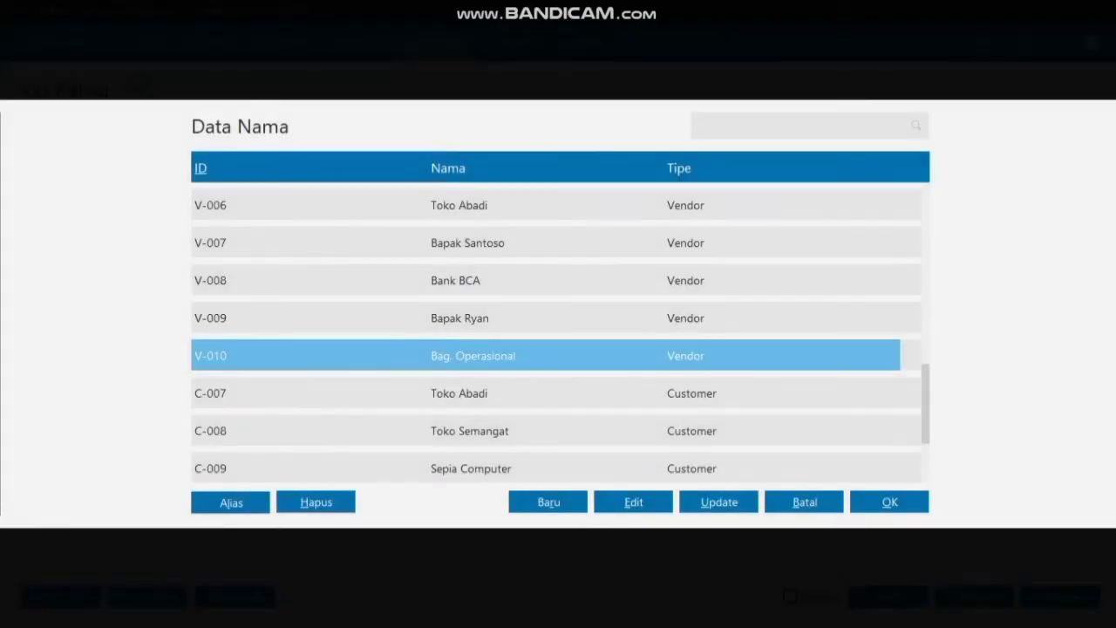
pyautogui.click(889, 502)
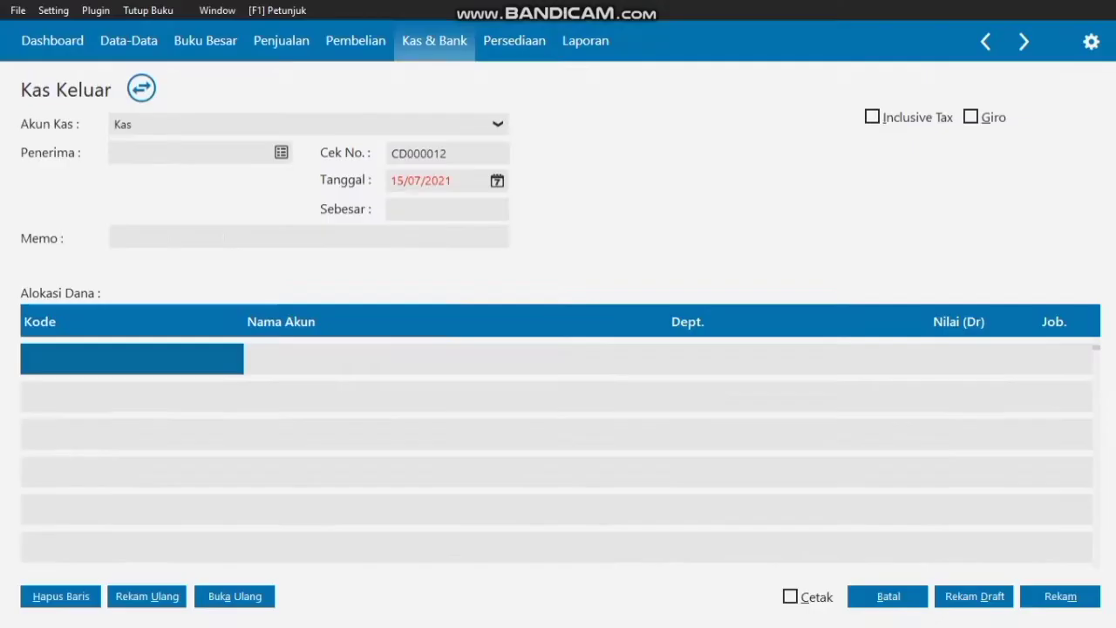
pyautogui.click(436, 209)
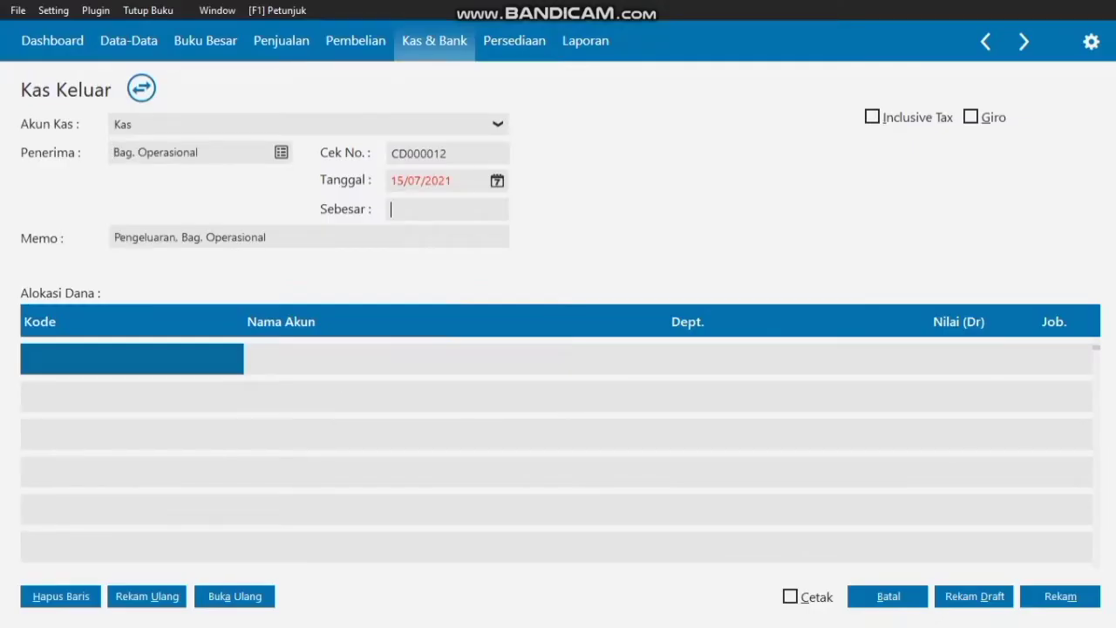
pyautogui.write('800000')
# - Set the new payment's transaction date to 07/01/2020
pyautogui.click(497, 180)
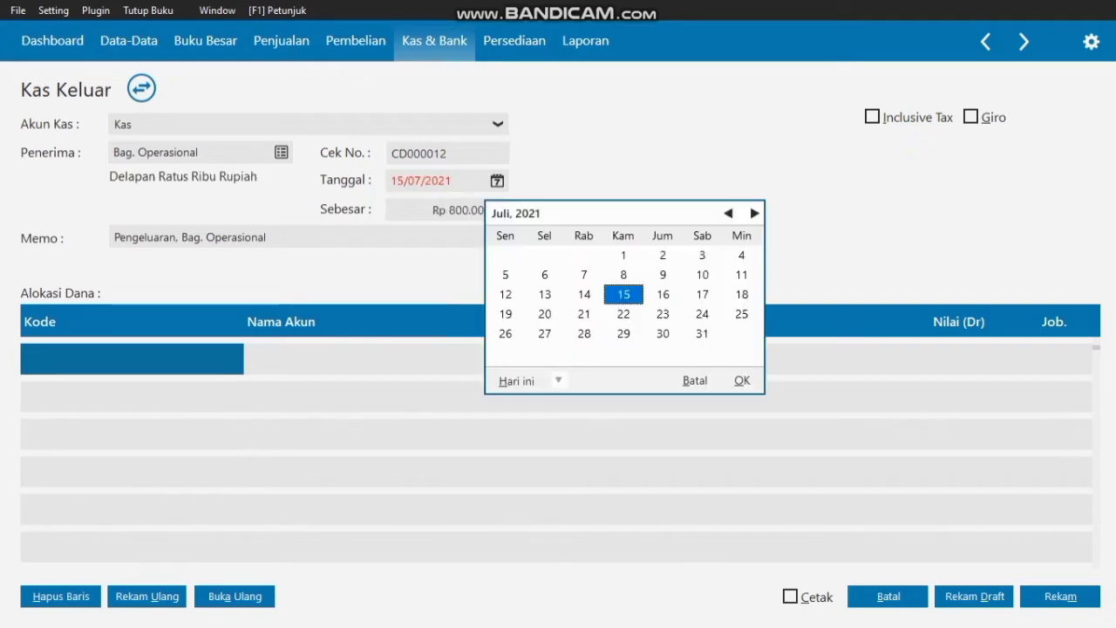
pyautogui.click(728, 213)
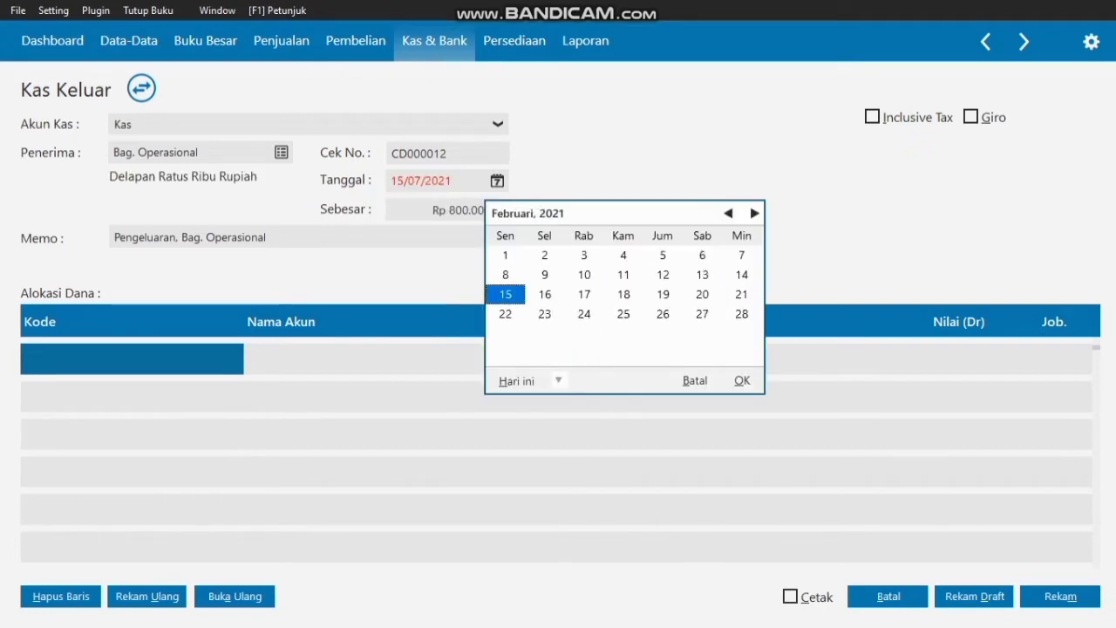
pyautogui.click(728, 214)
pyautogui.click(728, 213)
pyautogui.click(728, 214)
pyautogui.click(728, 213)
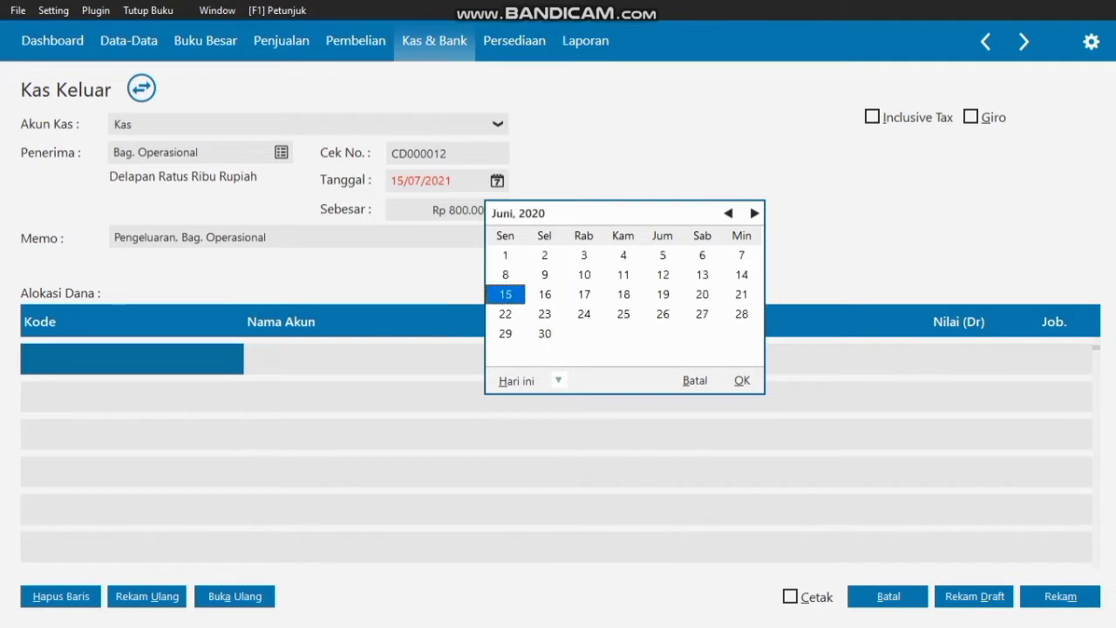
pyautogui.click(728, 213)
pyautogui.click(728, 214)
pyautogui.click(728, 214)
pyautogui.click(728, 213)
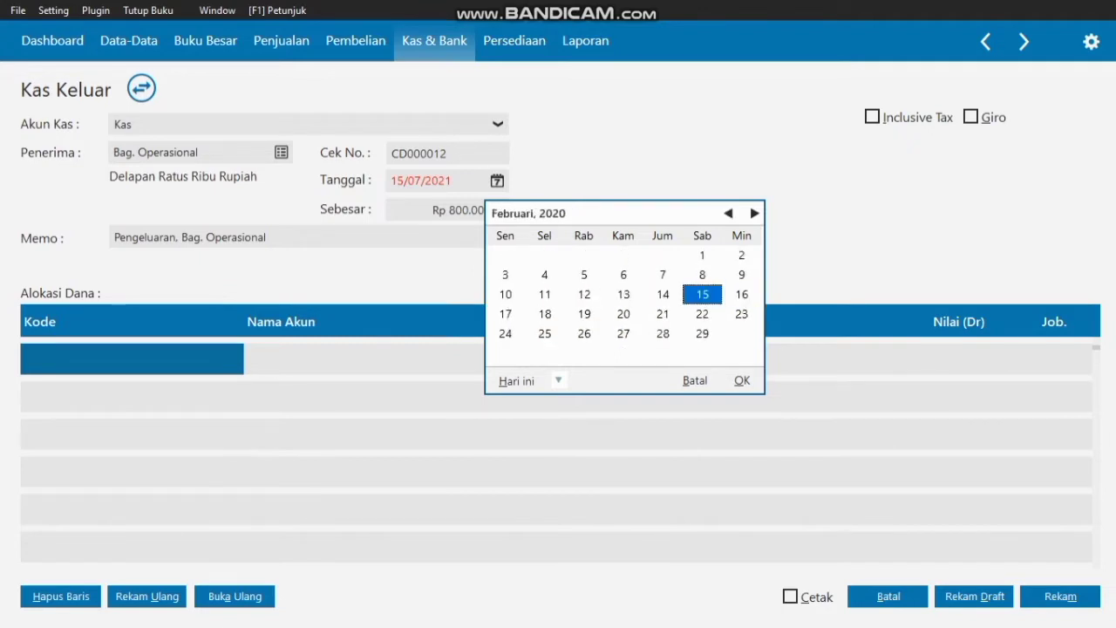
pyautogui.click(728, 214)
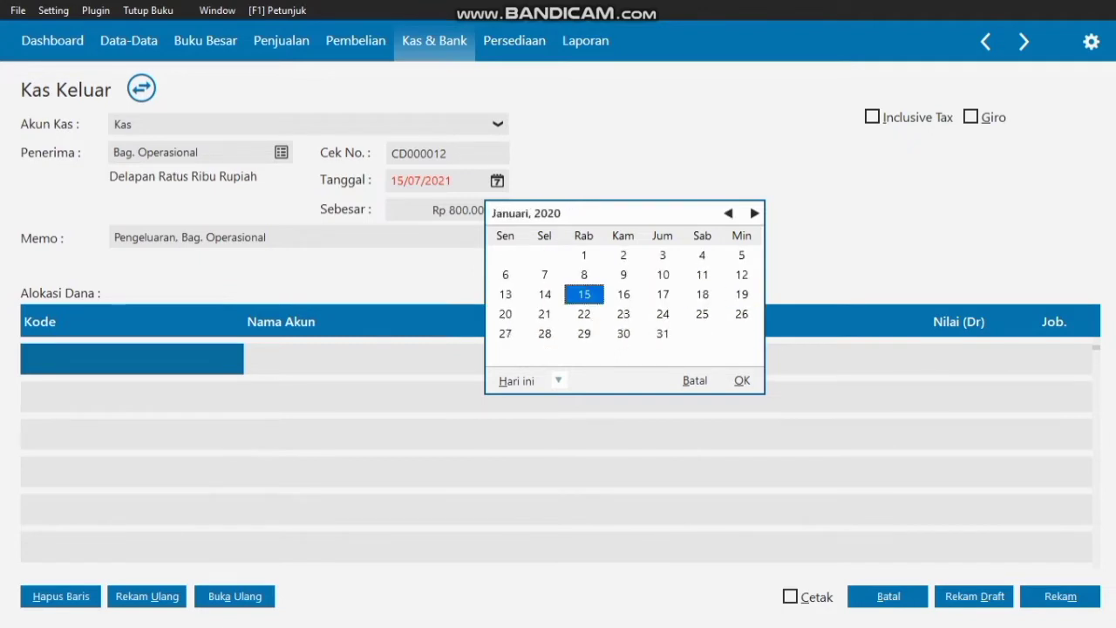
pyautogui.click(545, 275)
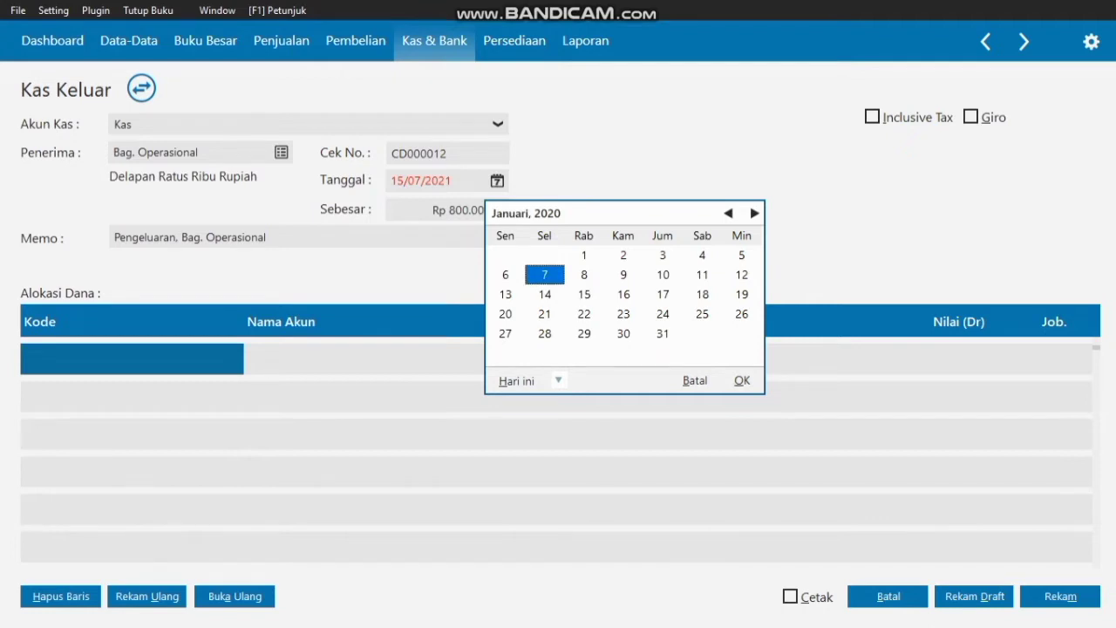
pyautogui.click(742, 380)
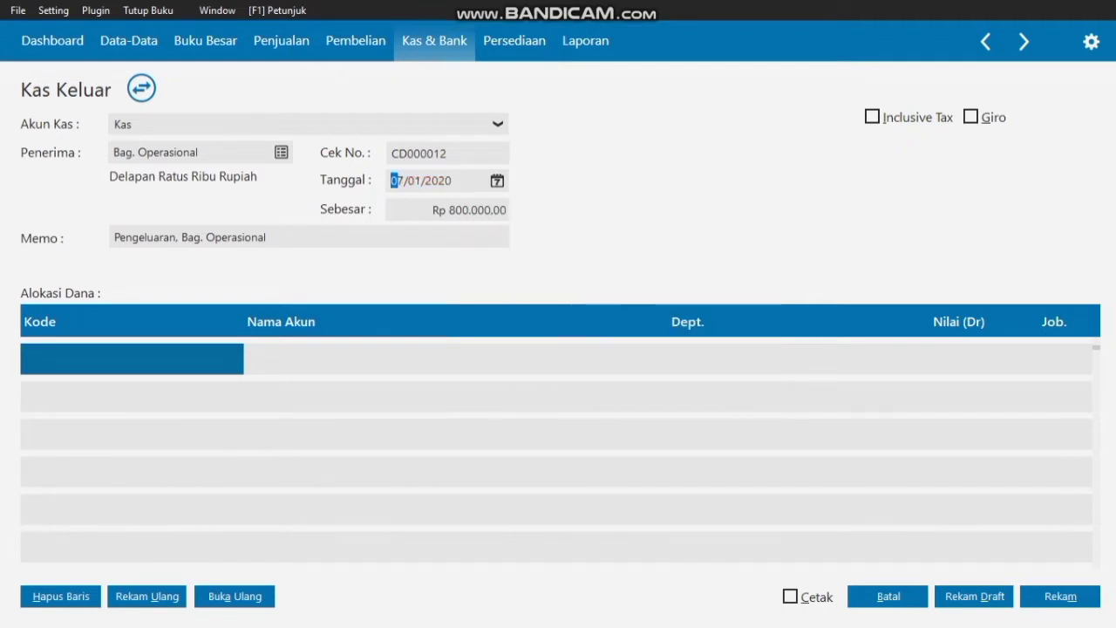
# - Replace the payment's memo with "Pembayaran Listrik kepada Bag. Operasional"
pyautogui.press('Tab')
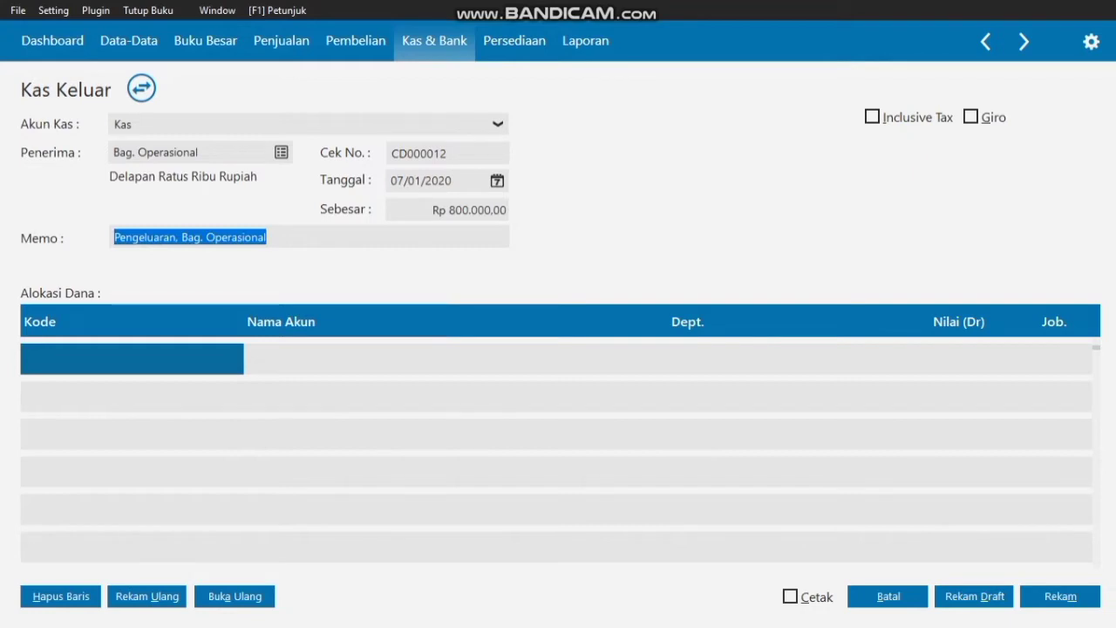
pyautogui.press('BackSpace')
pyautogui.write('Pemba')
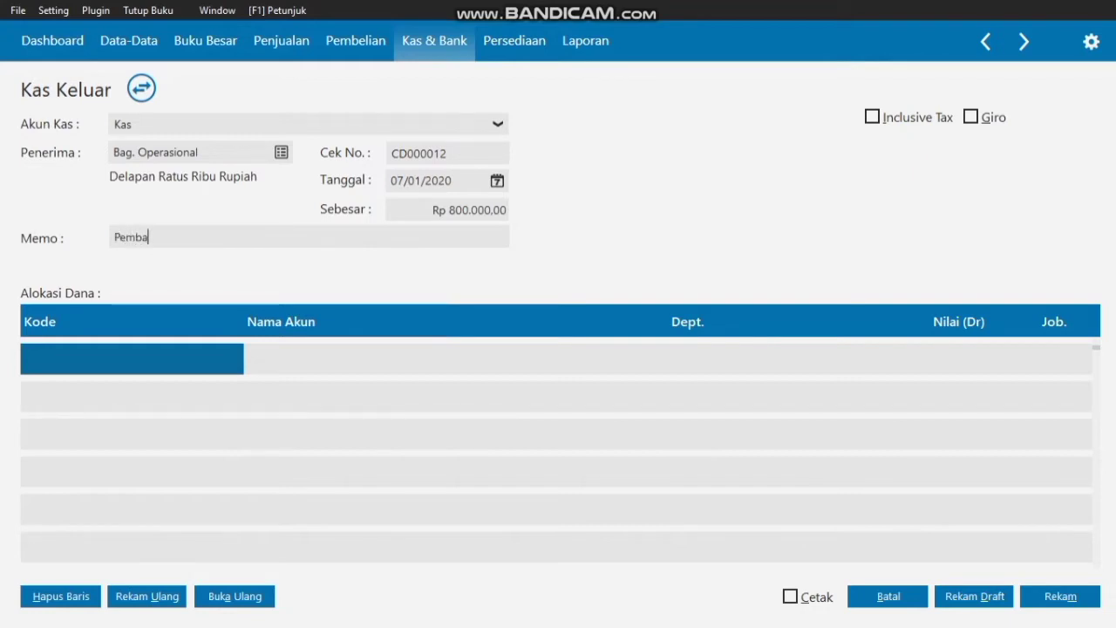
pyautogui.write('yaran B')
pyautogui.press('BackSpace')
pyautogui.write('Listrik')
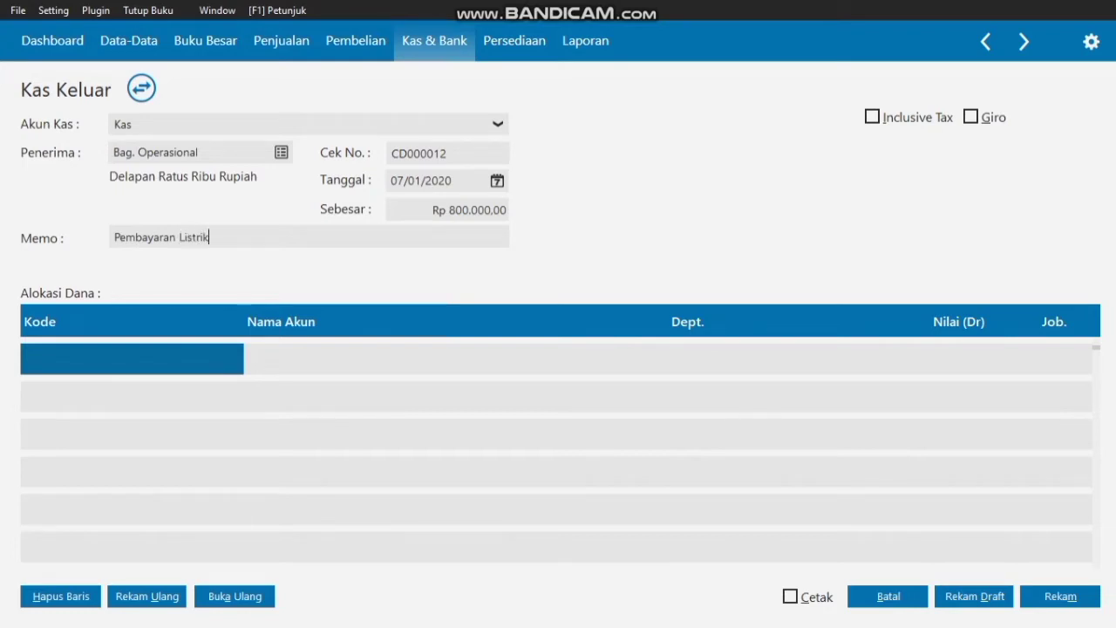
pyautogui.write(' kepada Bag. Operasion')
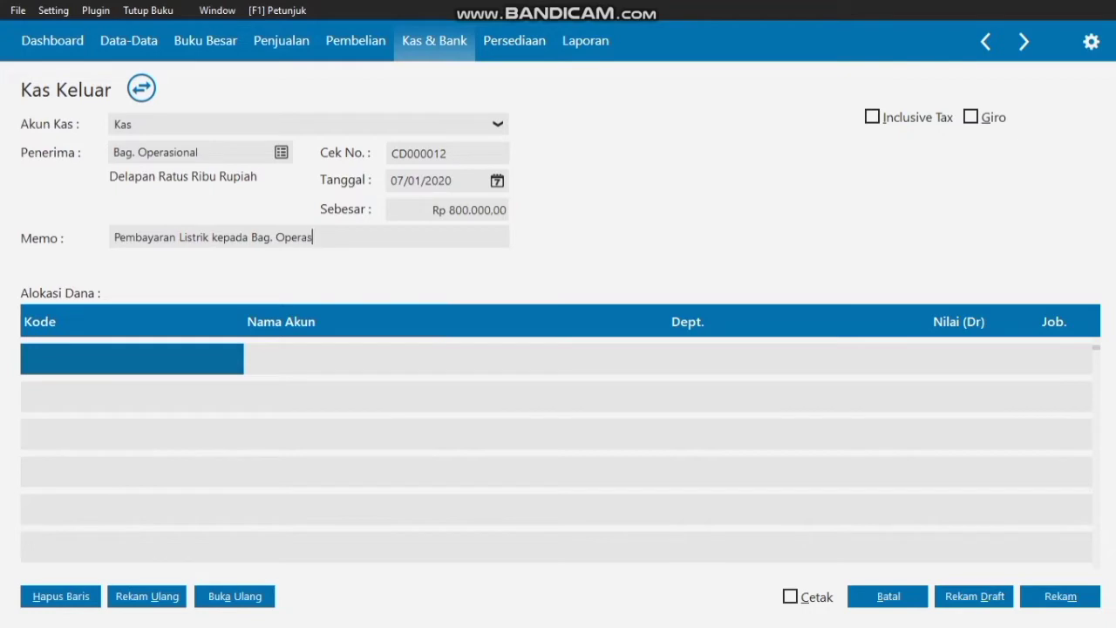
pyautogui.write('al')
# - Allocate 800000 to the Beban Listrik account and record the electricity payment
pyautogui.press('Tab')
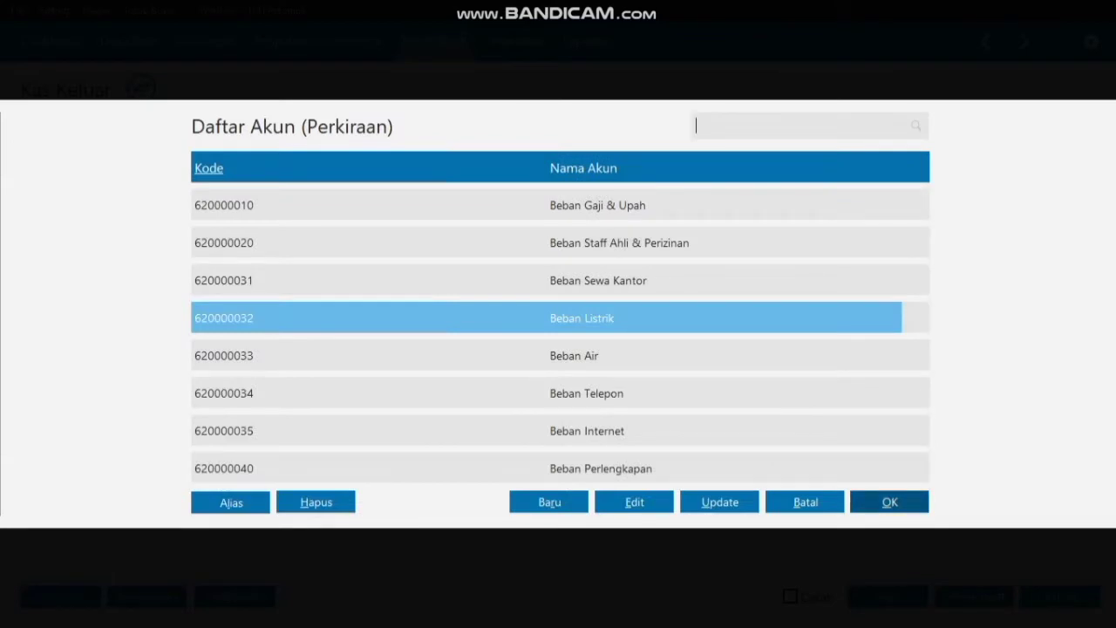
pyautogui.click(889, 502)
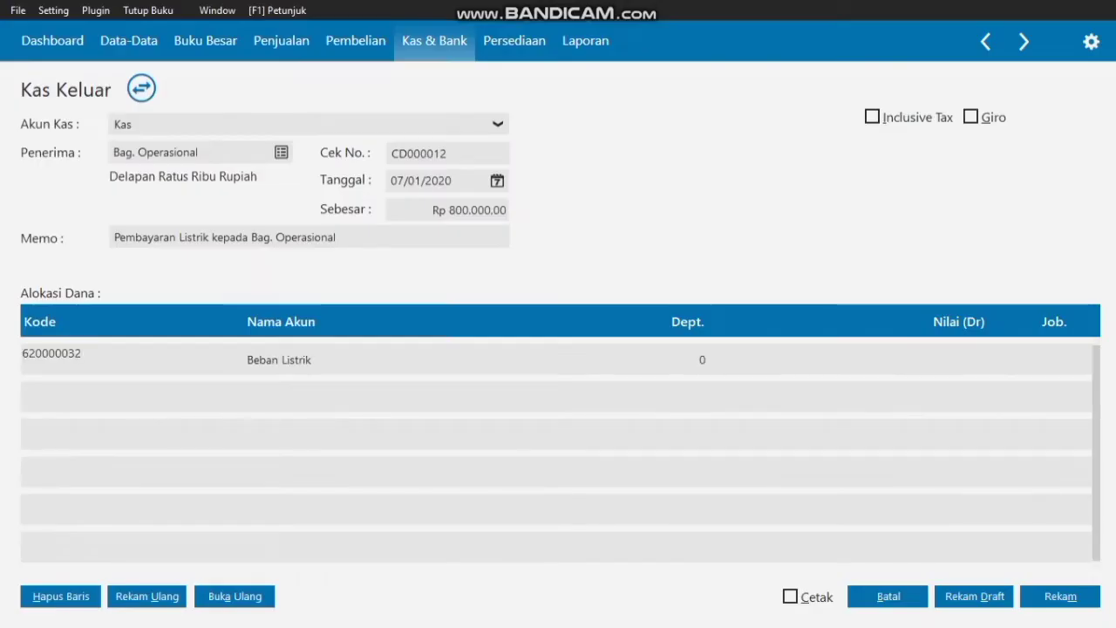
pyautogui.press('Tab')
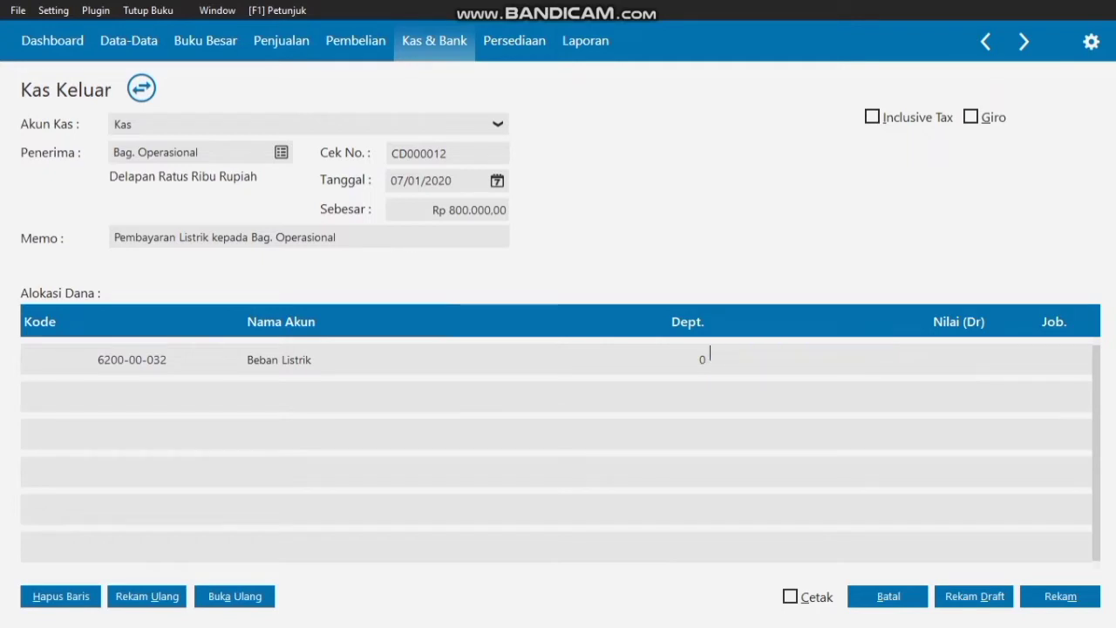
pyautogui.write('800000')
pyautogui.press('Return')
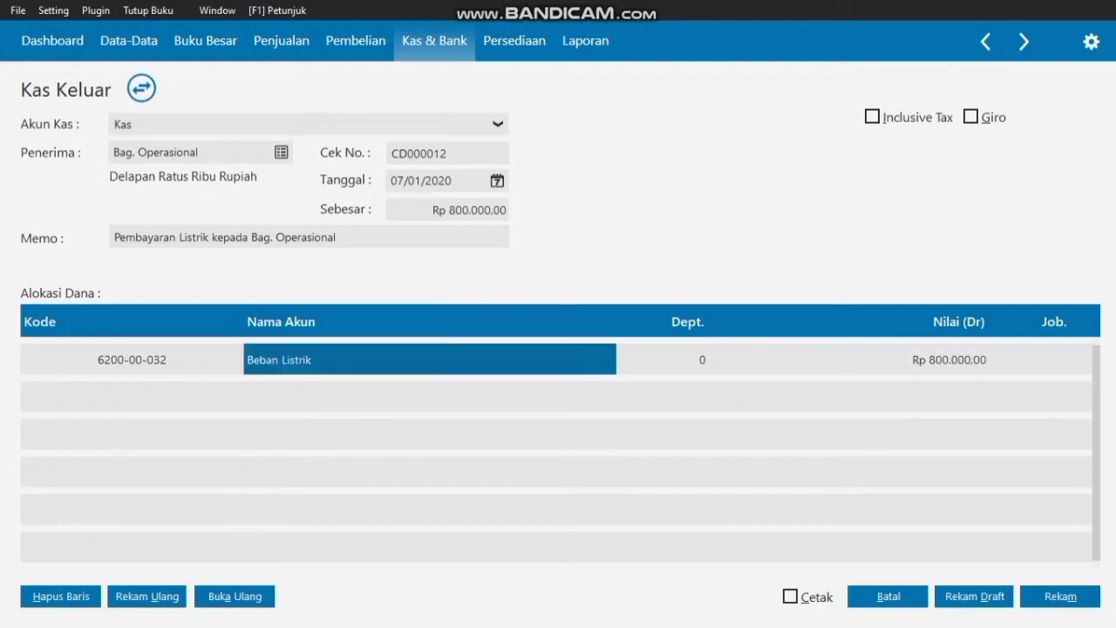
pyautogui.click(1060, 596)
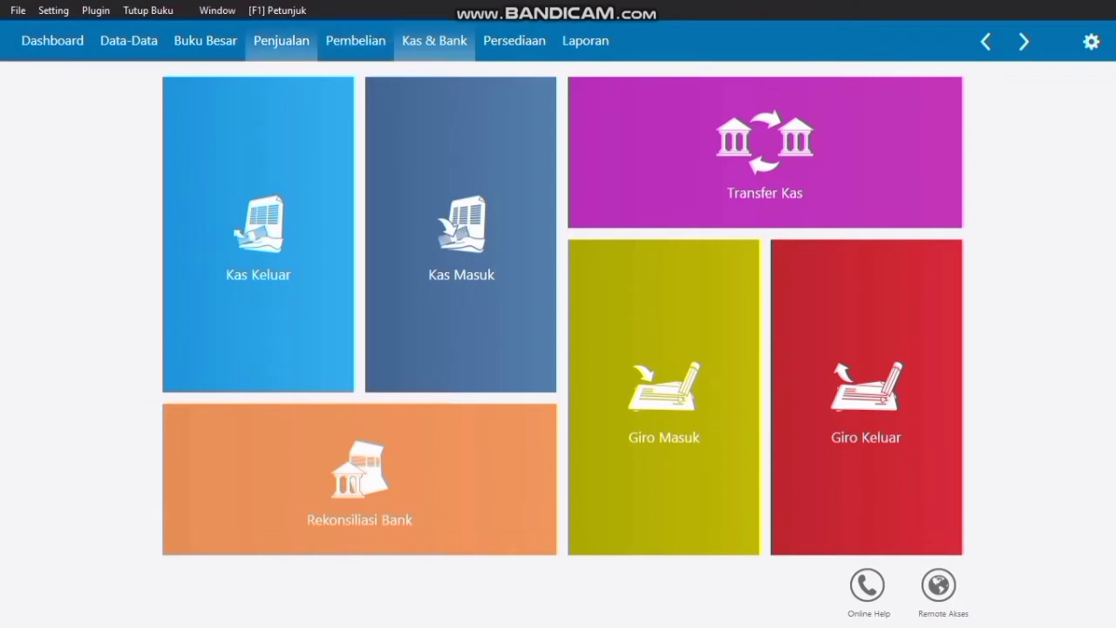
# - Start a new sales invoice from the Invoice Penjualan list and mark it as a cash sale (Tunai)
pyautogui.click(281, 40)
pyautogui.moveTo(287, 318)
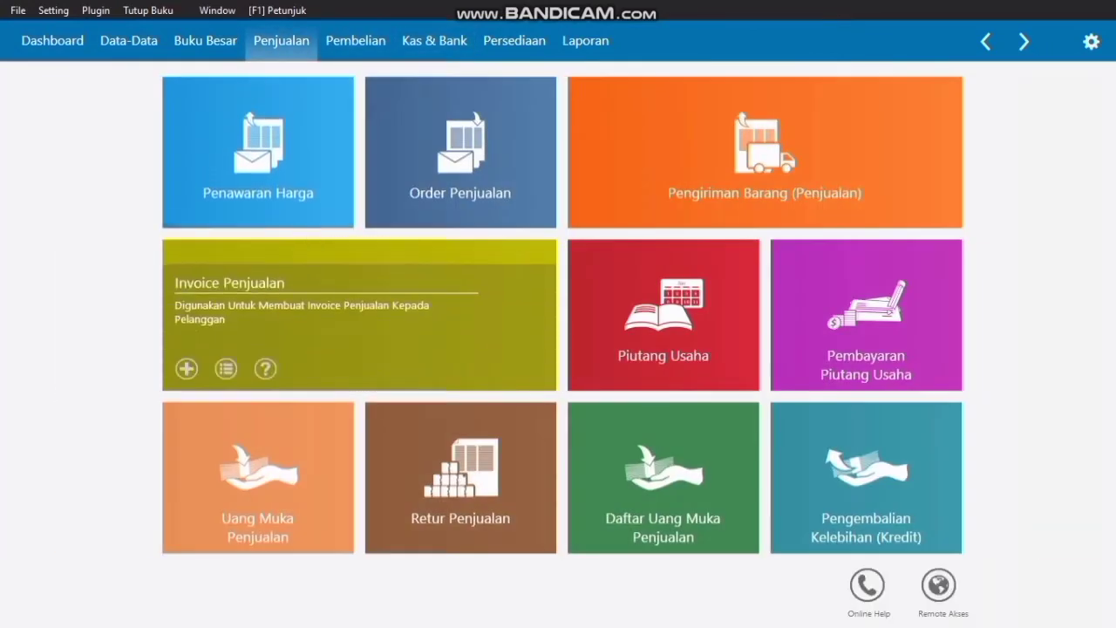
pyautogui.click(226, 368)
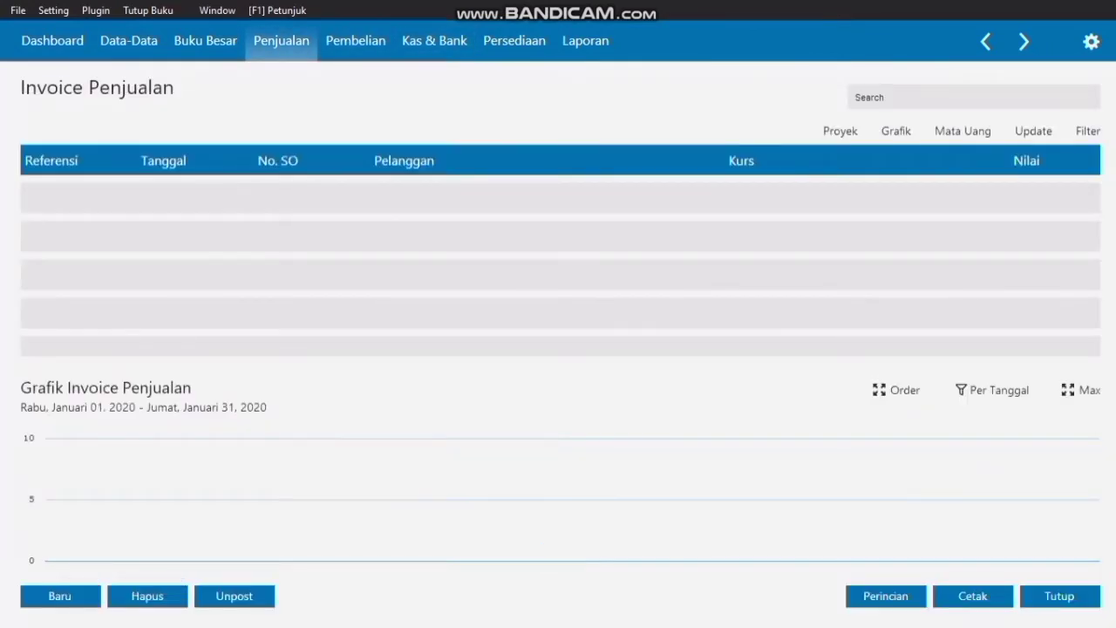
pyautogui.click(60, 596)
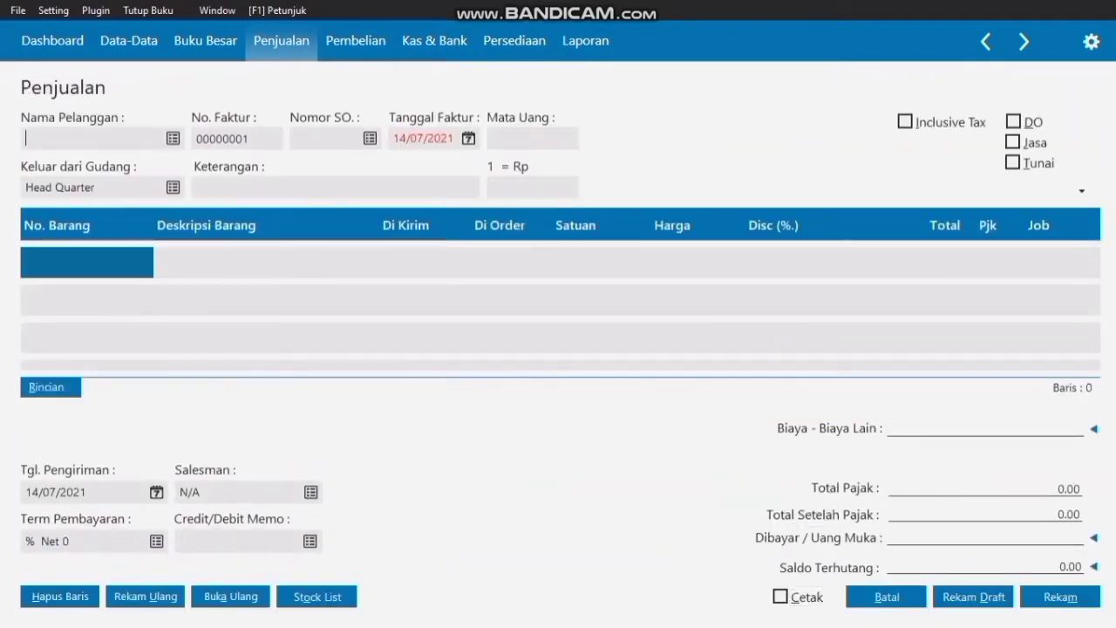
pyautogui.click(1013, 163)
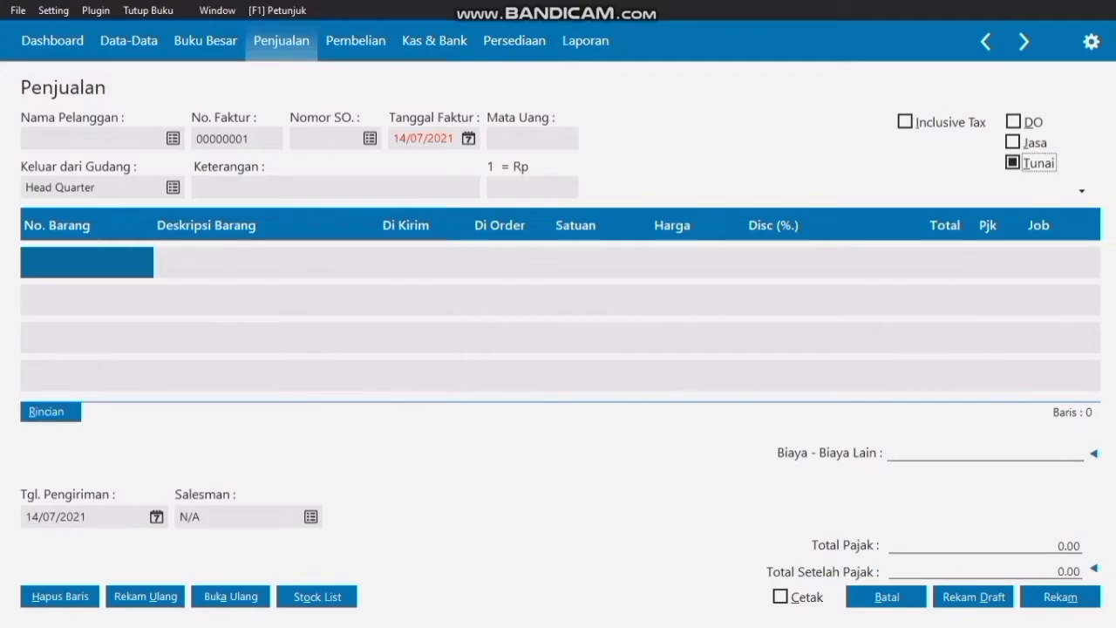
# - Select Toko Abadi as the customer of the cash sales invoice
pyautogui.click(172, 139)
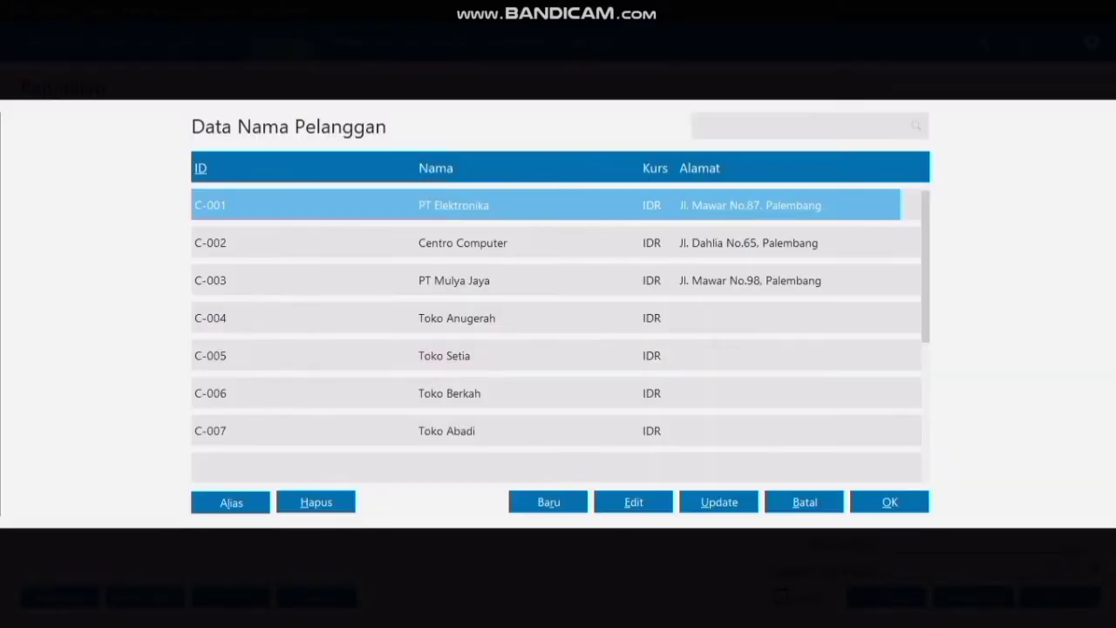
pyautogui.click(446, 431)
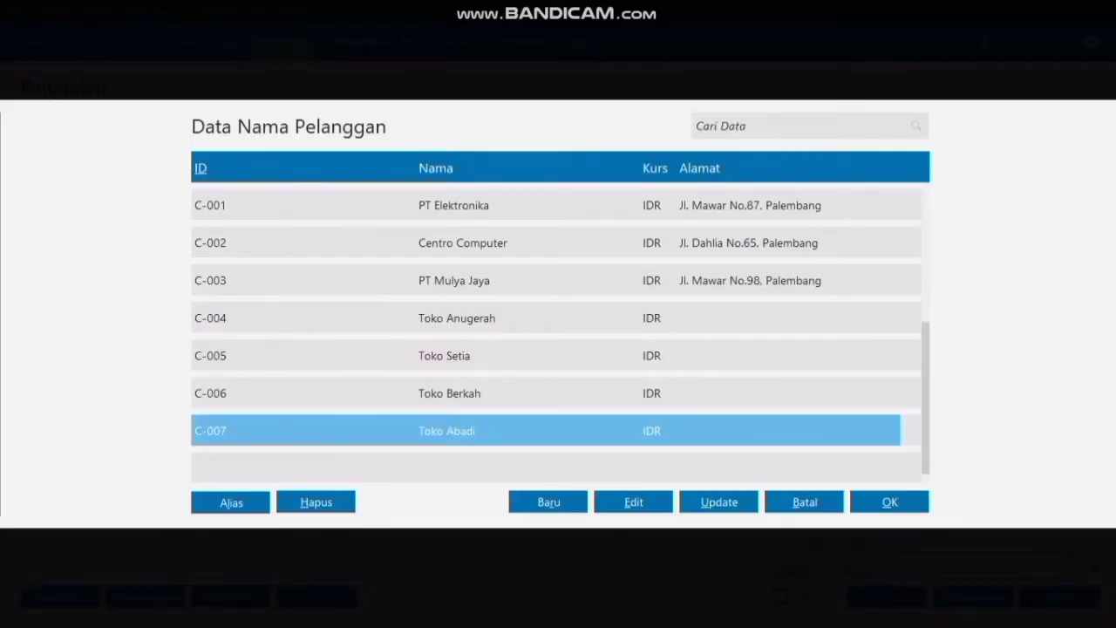
pyautogui.click(889, 503)
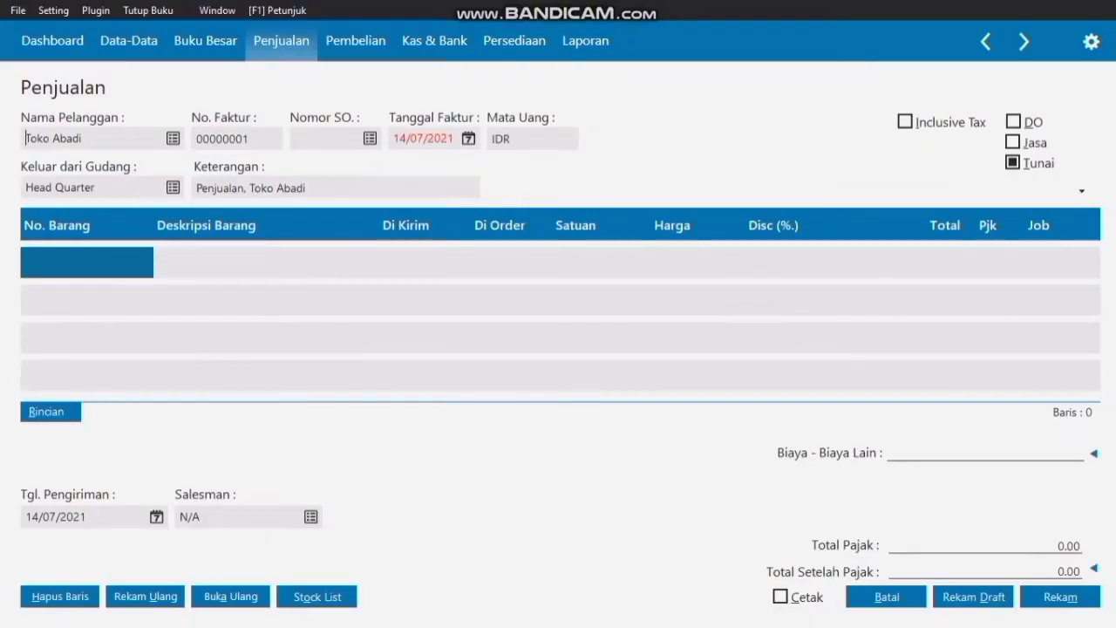
# - Set the invoice date of the Toko Abadi sale to 08/01/2020
pyautogui.click(469, 139)
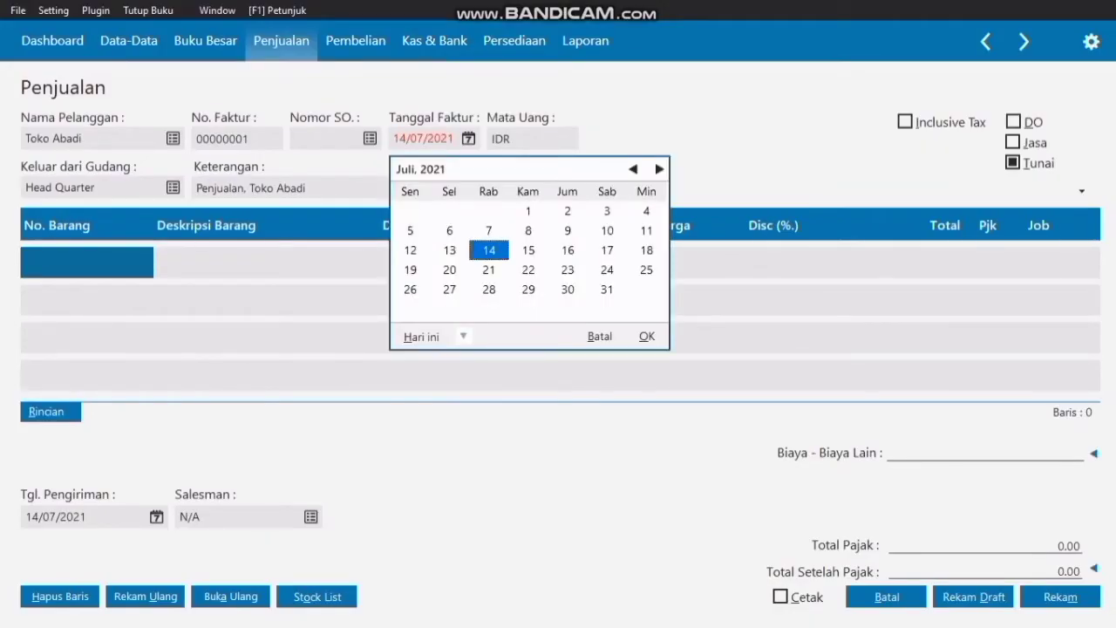
pyautogui.click(633, 170)
pyautogui.click(632, 169)
pyautogui.click(633, 169)
pyautogui.click(633, 169)
pyautogui.click(633, 169)
pyautogui.click(633, 169)
pyautogui.click(633, 169)
pyautogui.click(632, 169)
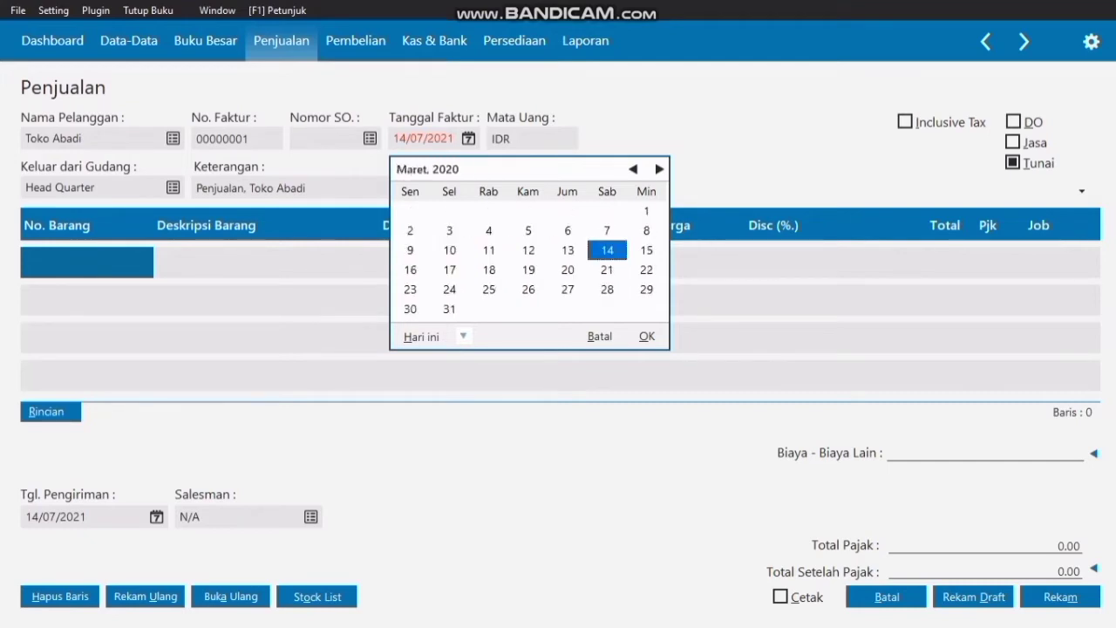
pyautogui.click(633, 169)
pyautogui.click(633, 169)
pyautogui.click(489, 231)
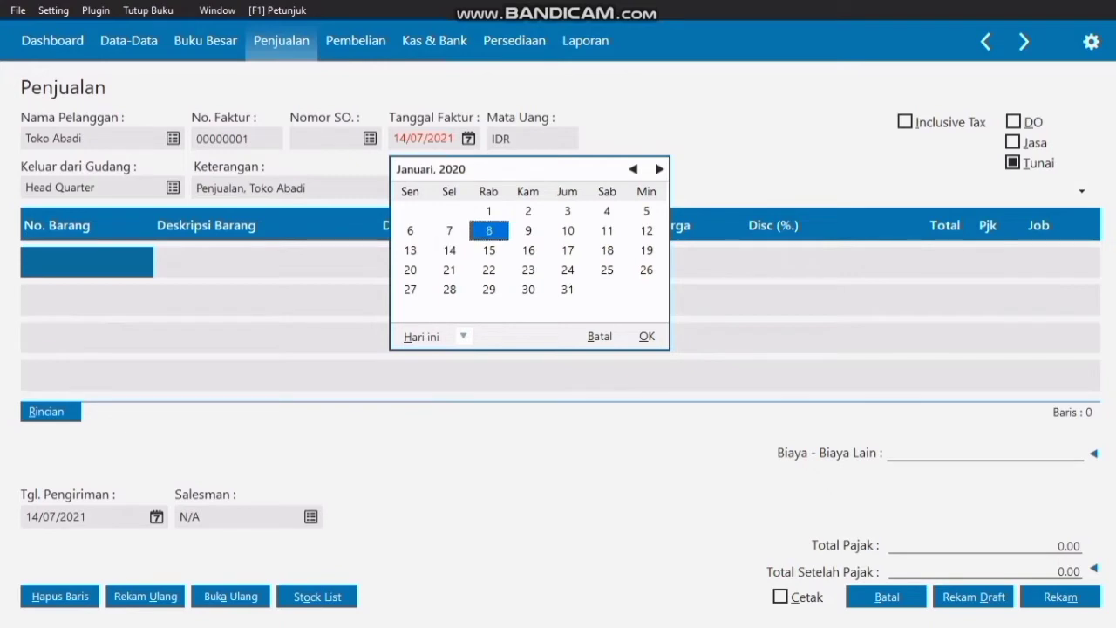
pyautogui.click(647, 336)
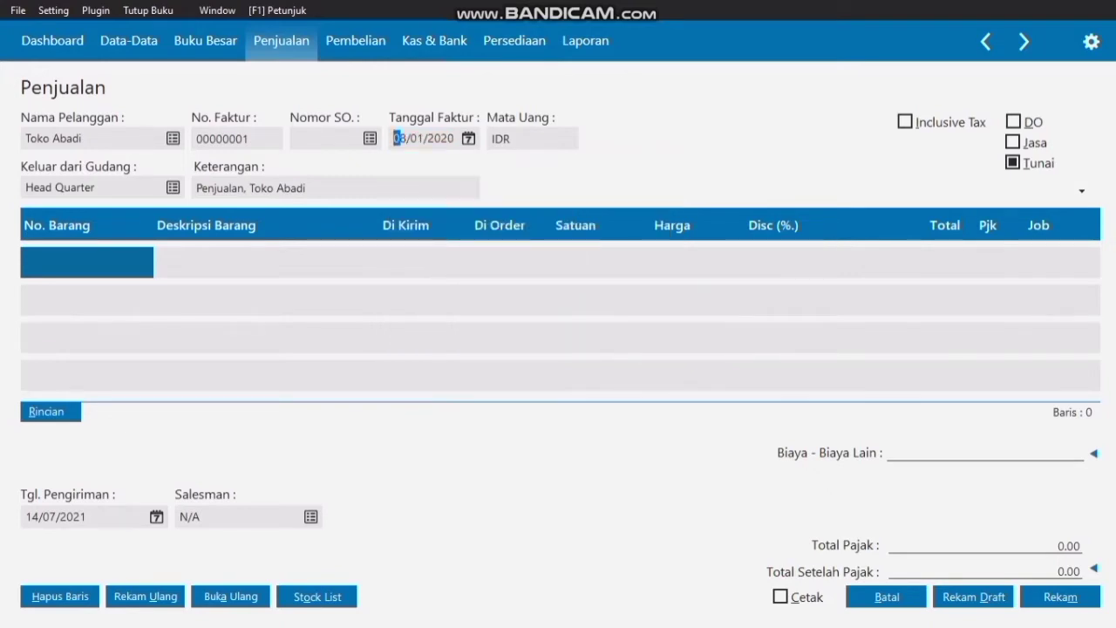
# - Add item P-008 Keyboard to the first invoice line with a shipped quantity of 6
pyautogui.click(256, 262)
pyautogui.click(256, 262)
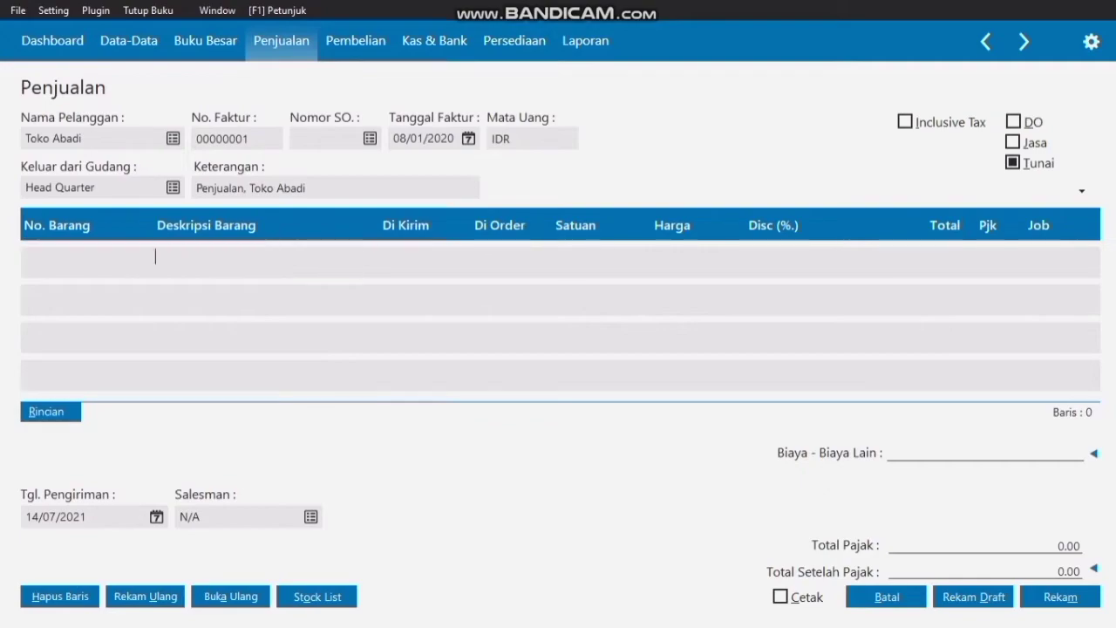
pyautogui.doubleClick(86, 262)
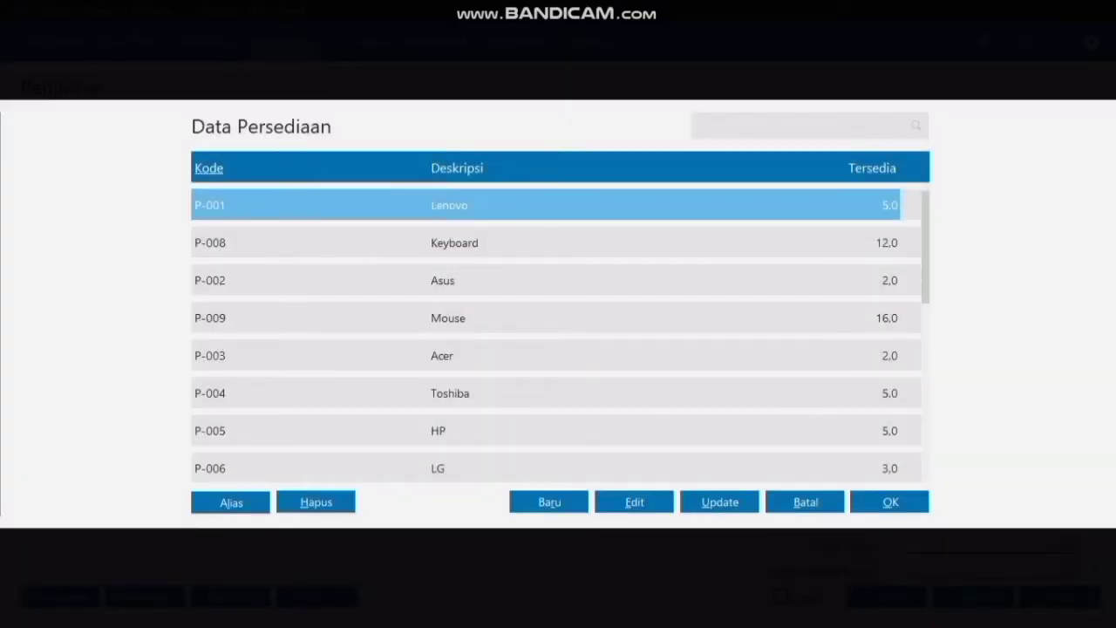
pyautogui.click(454, 243)
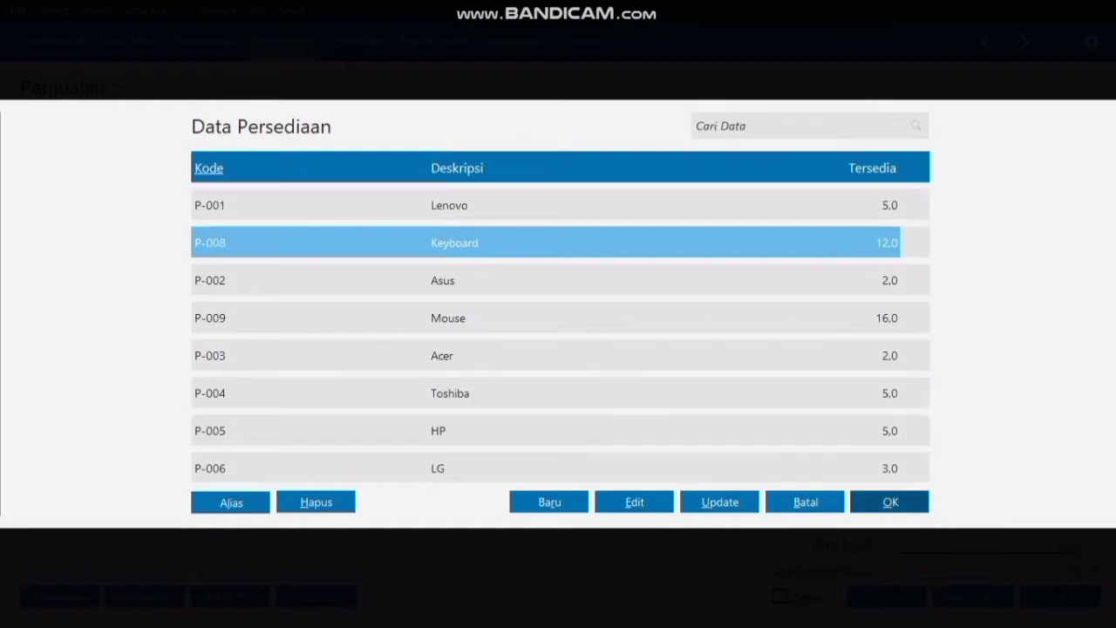
pyautogui.click(889, 502)
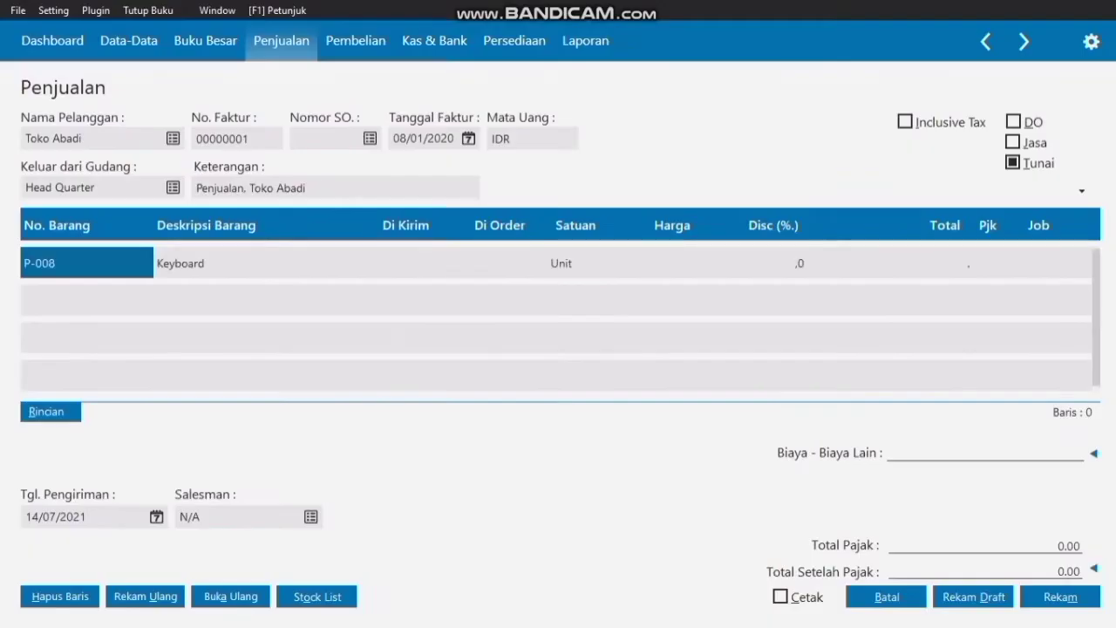
pyautogui.click(405, 262)
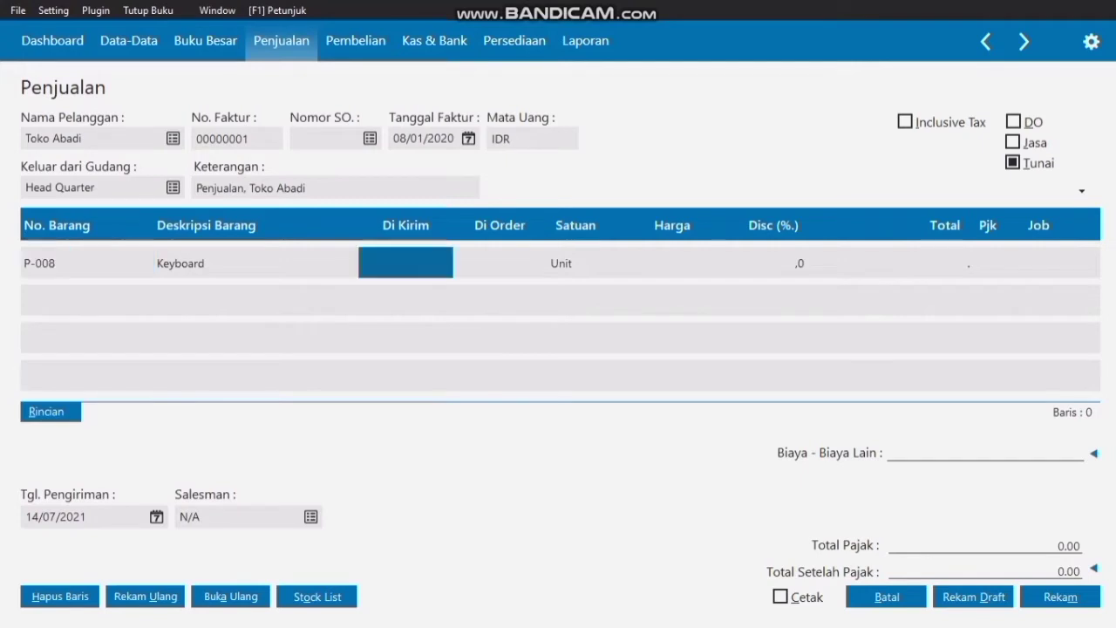
pyautogui.write('6')
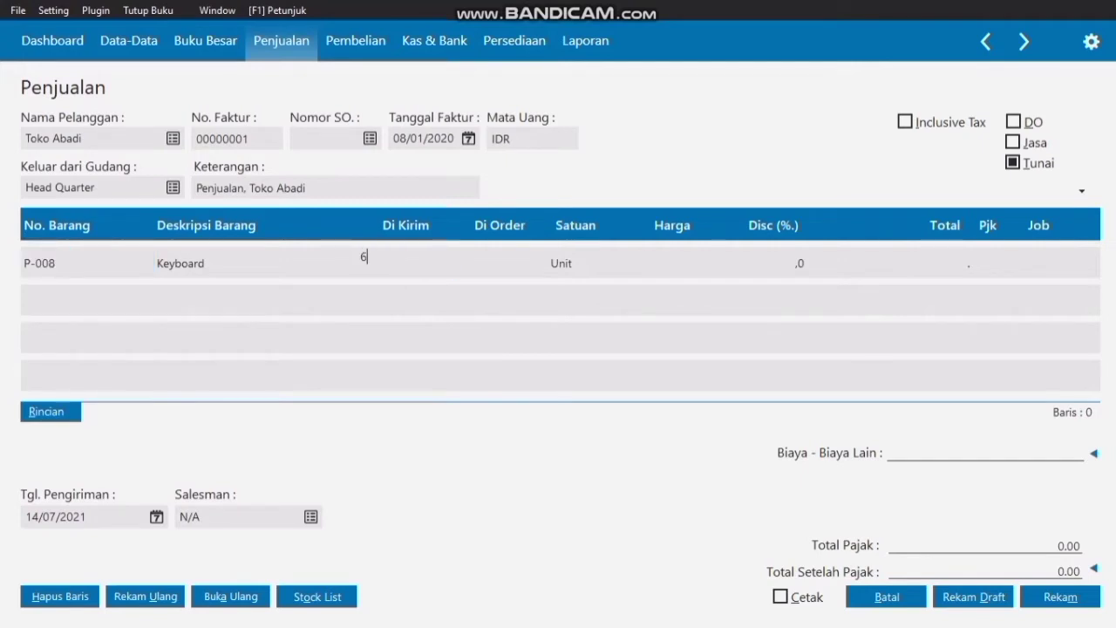
pyautogui.press('Return')
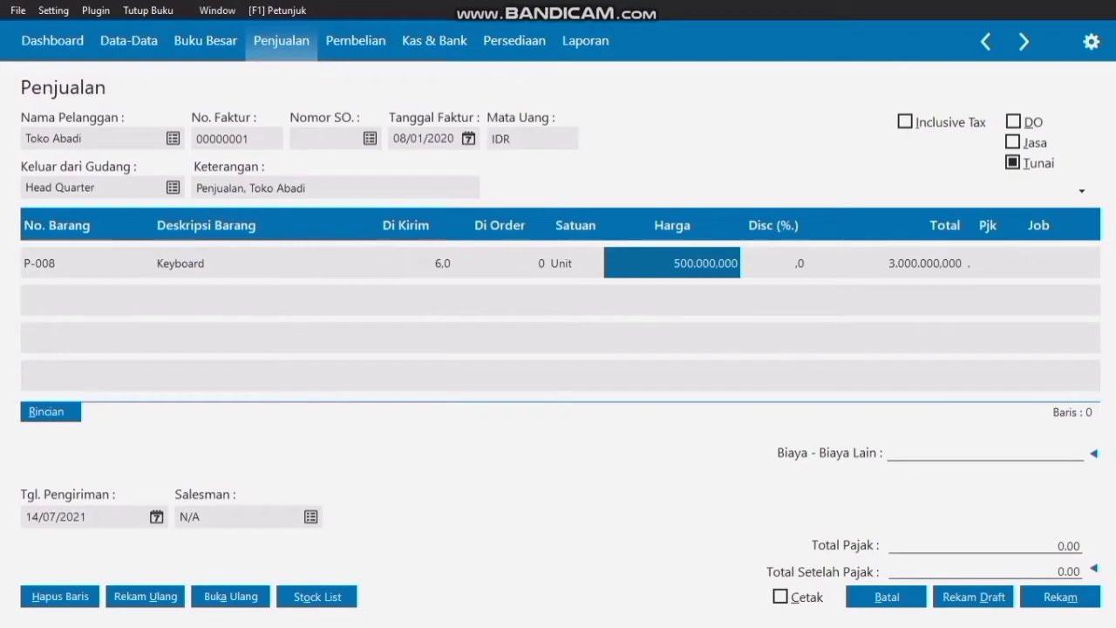
# - Apply the PPN (Pertambahan Nilai) tax to the Keyboard line
pyautogui.doubleClick(987, 263)
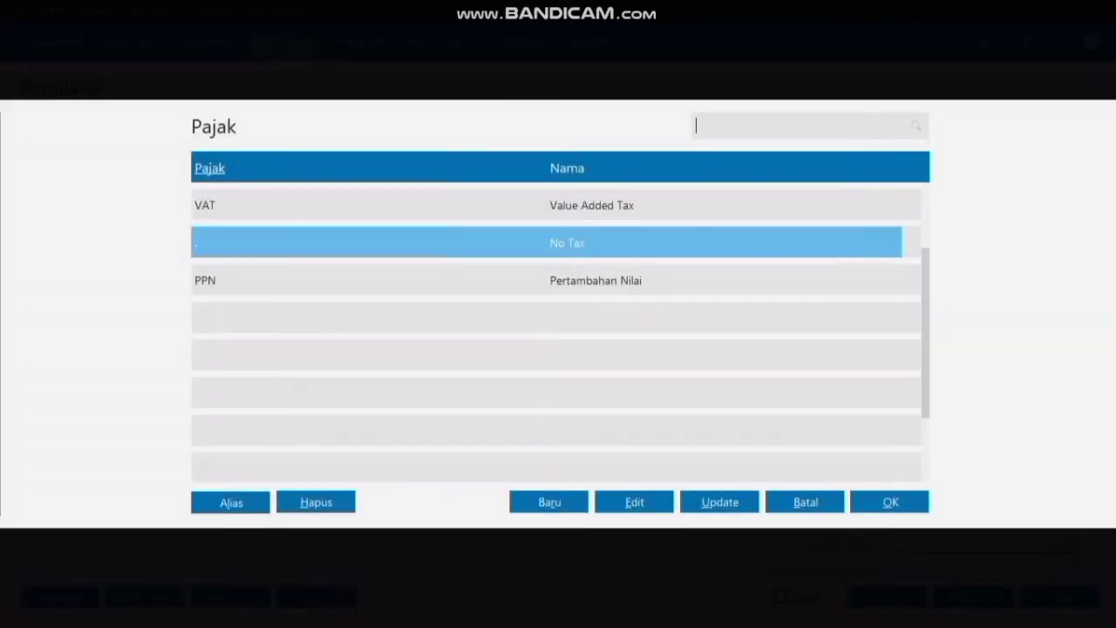
pyautogui.click(546, 280)
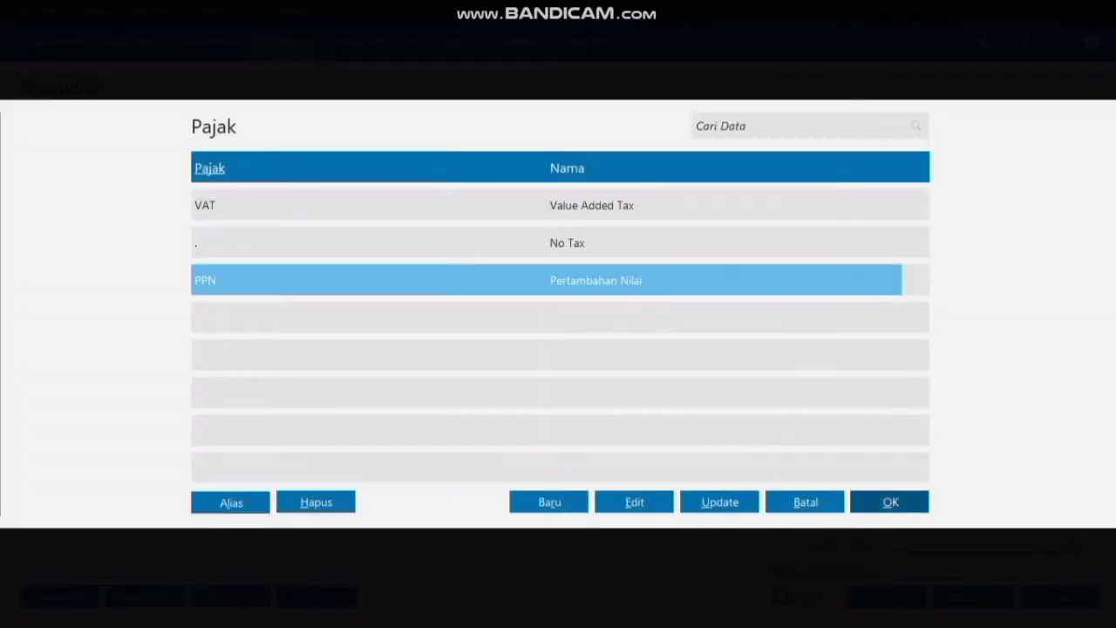
pyautogui.click(889, 501)
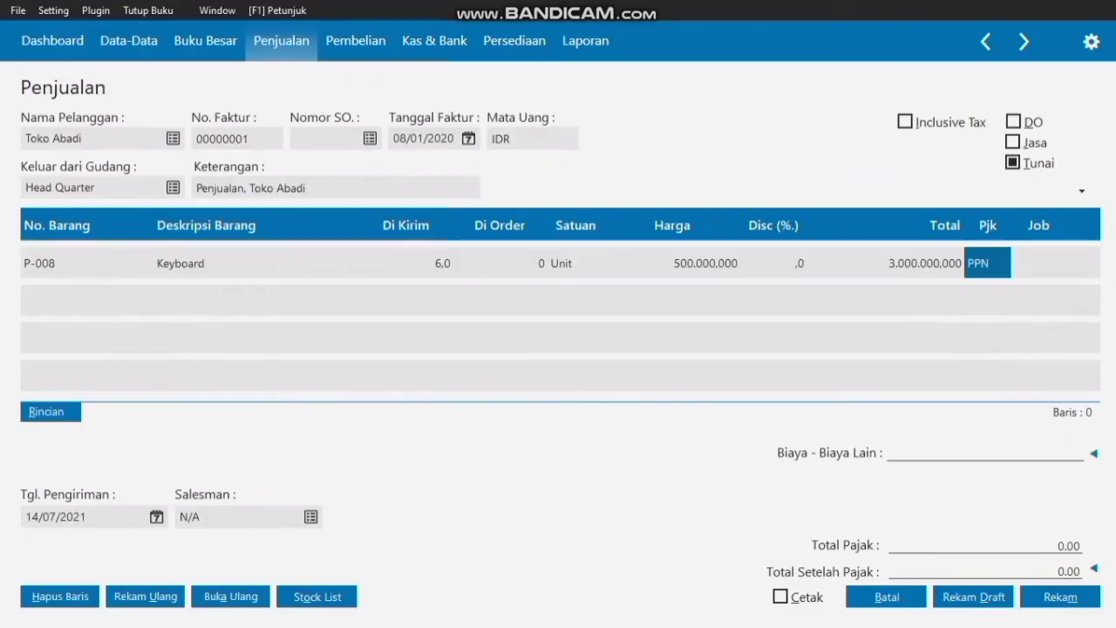
# - Set the delivery date (Tgl. Pengiriman) of the Toko Abadi invoice to 08/01/2020
pyautogui.click(157, 517)
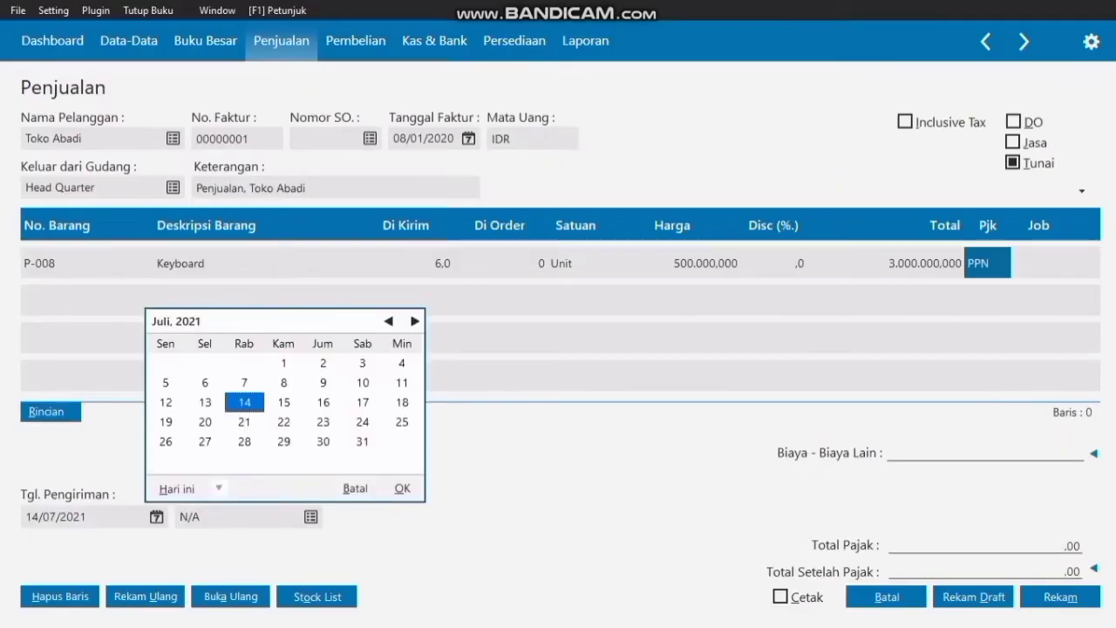
pyautogui.click(389, 322)
pyautogui.click(388, 322)
pyautogui.click(389, 321)
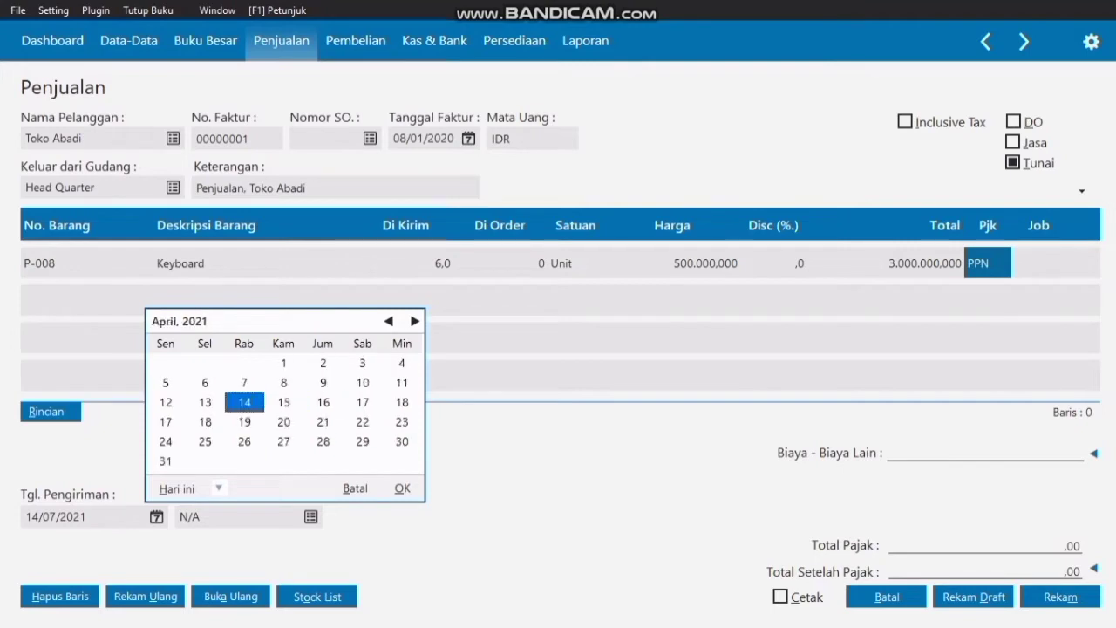
pyautogui.click(388, 322)
pyautogui.click(389, 322)
pyautogui.click(389, 321)
pyautogui.click(389, 321)
pyautogui.click(388, 321)
pyautogui.click(389, 322)
pyautogui.click(389, 322)
pyautogui.click(389, 322)
pyautogui.click(389, 321)
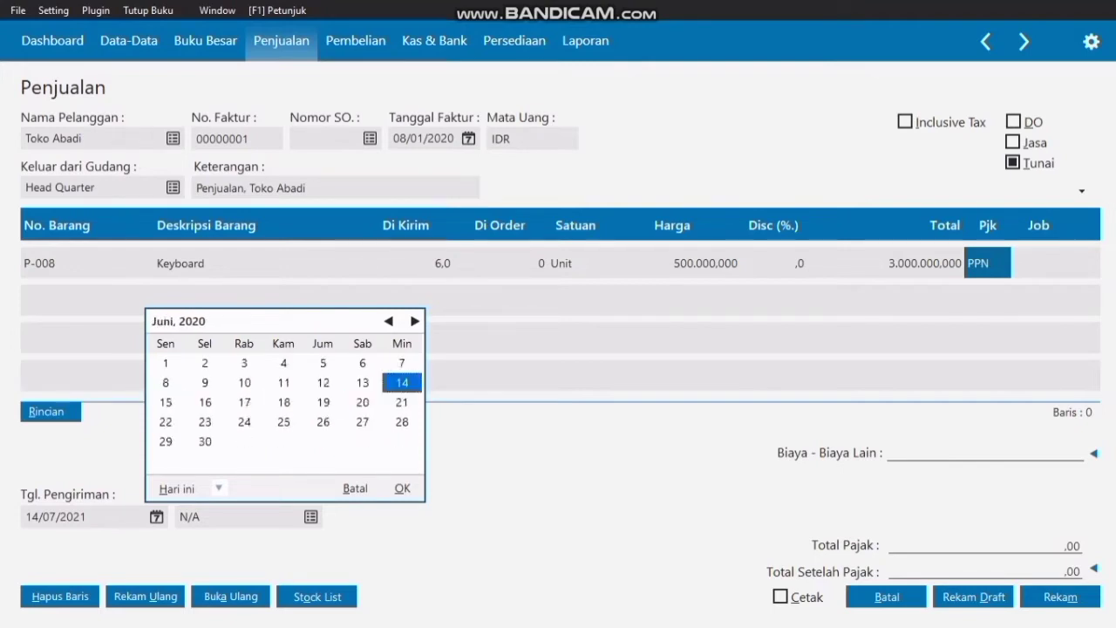
pyautogui.click(388, 321)
pyautogui.click(389, 322)
pyautogui.click(389, 322)
pyautogui.click(389, 322)
pyautogui.click(388, 322)
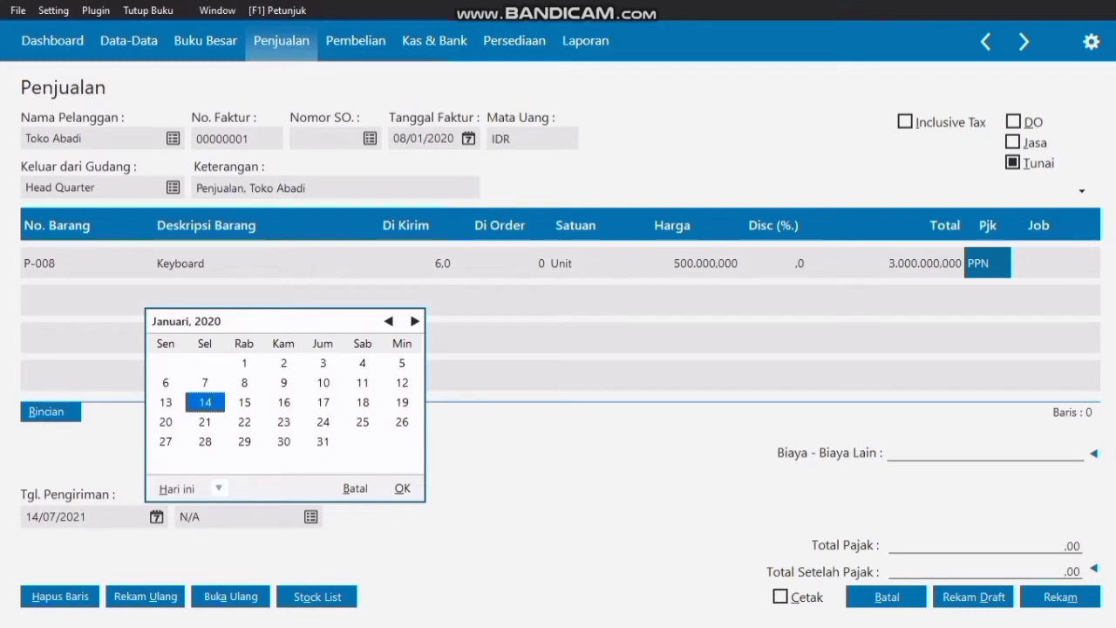
pyautogui.click(244, 382)
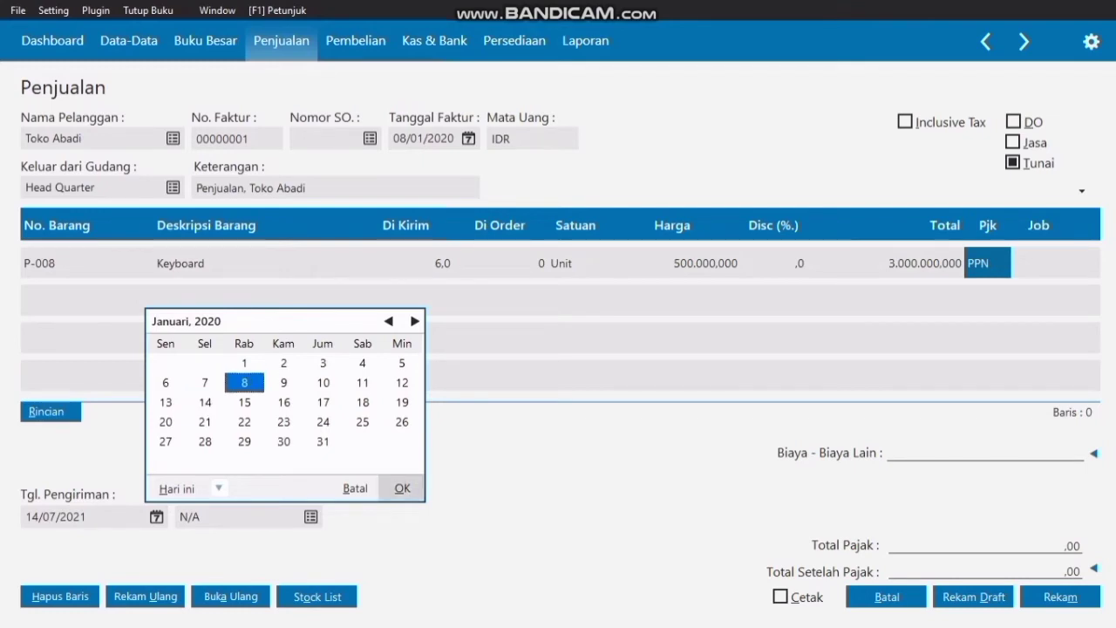
pyautogui.click(402, 488)
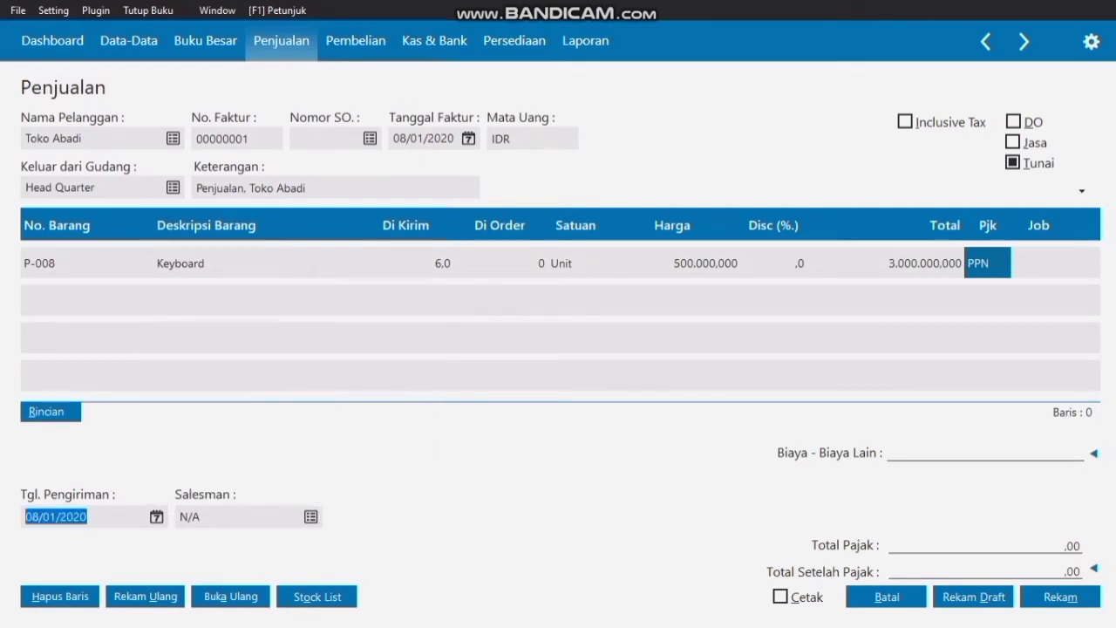
# - Assign the second listed employee as salesman and record the Toko Abadi invoice
pyautogui.click(311, 516)
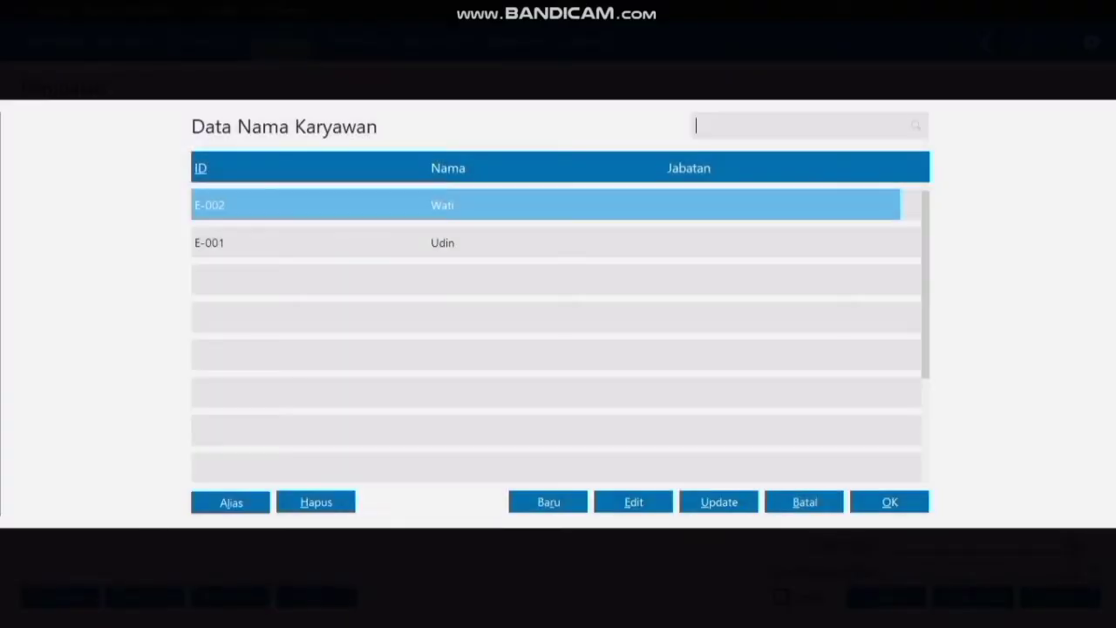
pyautogui.click(443, 244)
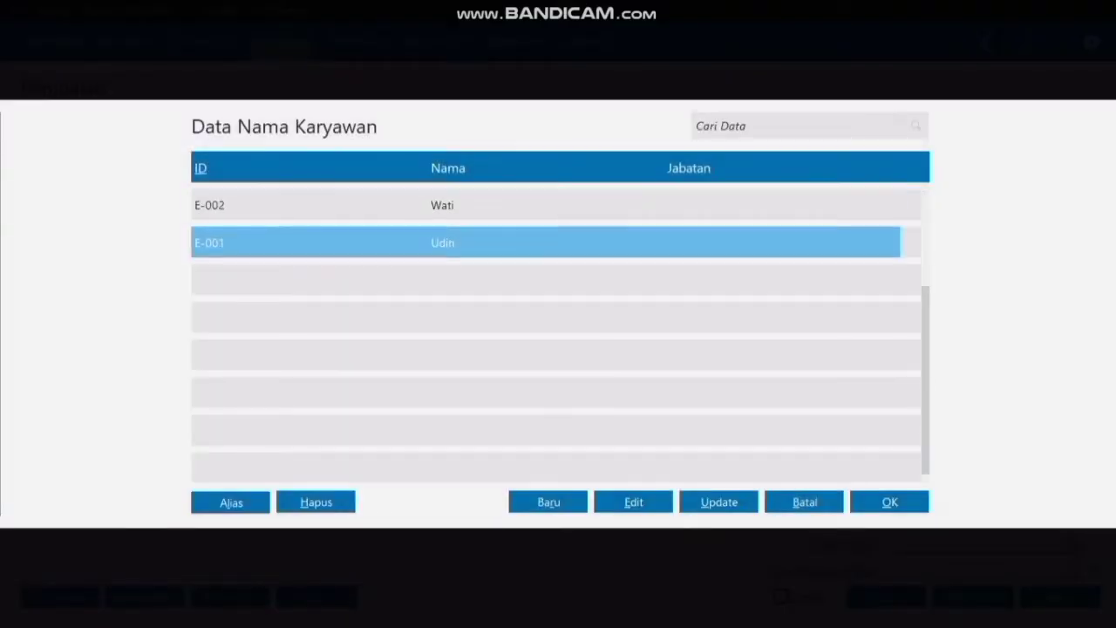
pyautogui.click(889, 501)
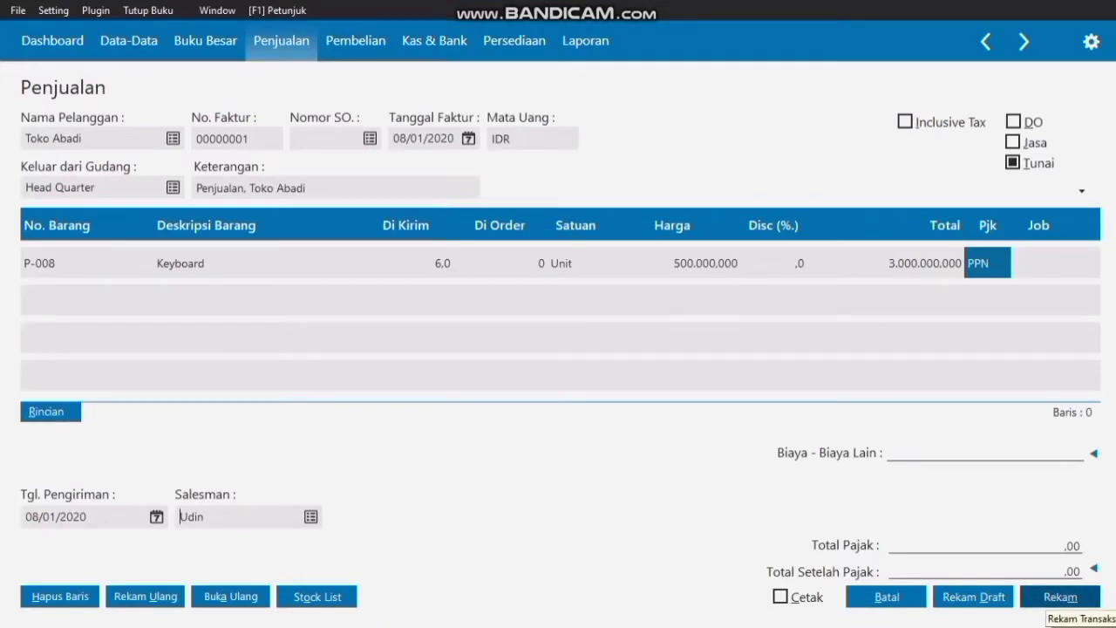
pyautogui.click(1059, 598)
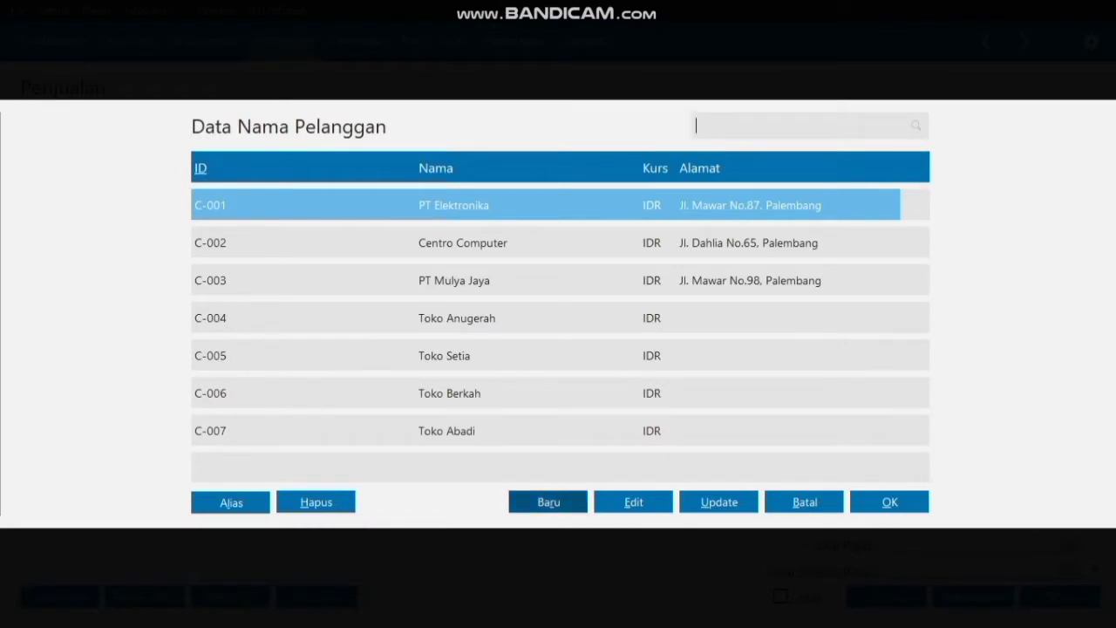
# - Create a customer record for the company Toko Semangat with the next customer ID and save it without NPWP/NIK details
pyautogui.click(549, 501)
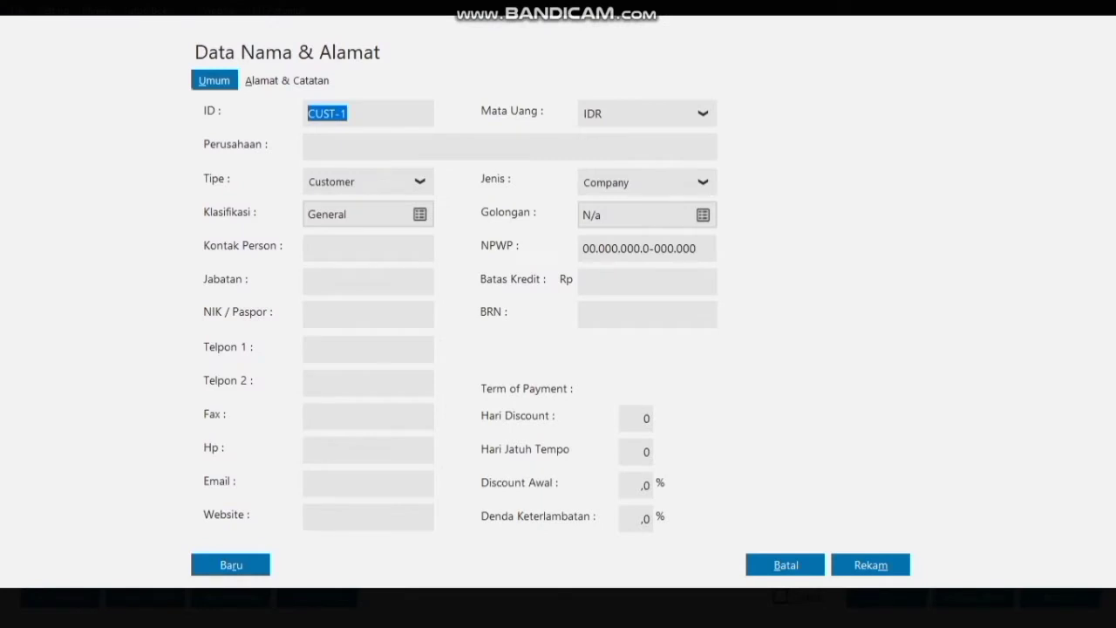
pyautogui.press('BackSpace')
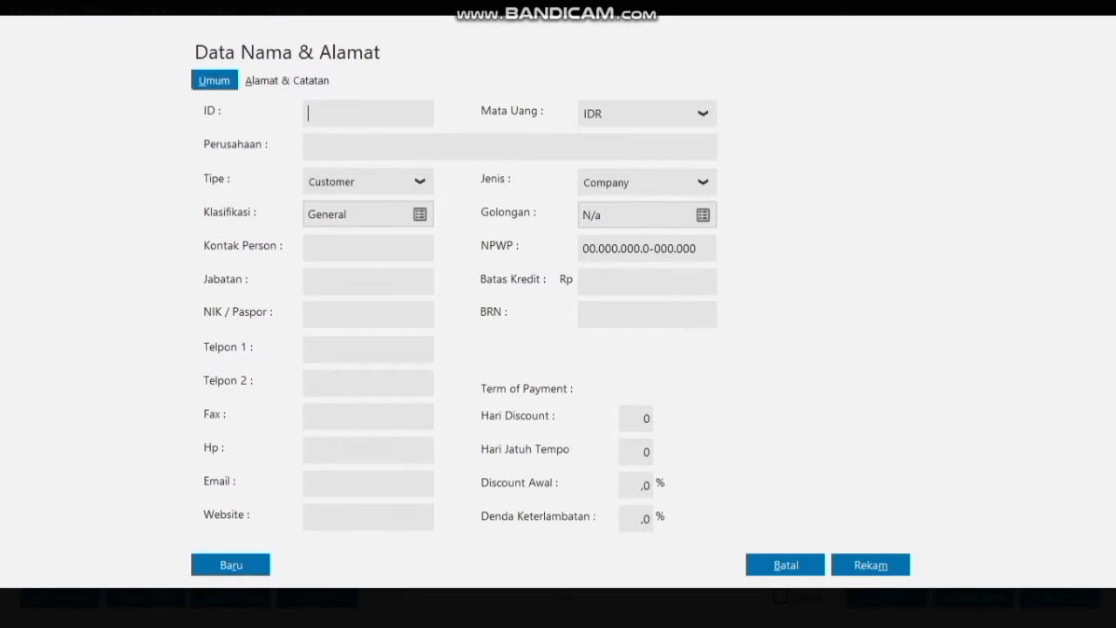
pyautogui.write('C-008')
pyautogui.write('Toko Se')
pyautogui.write('manga')
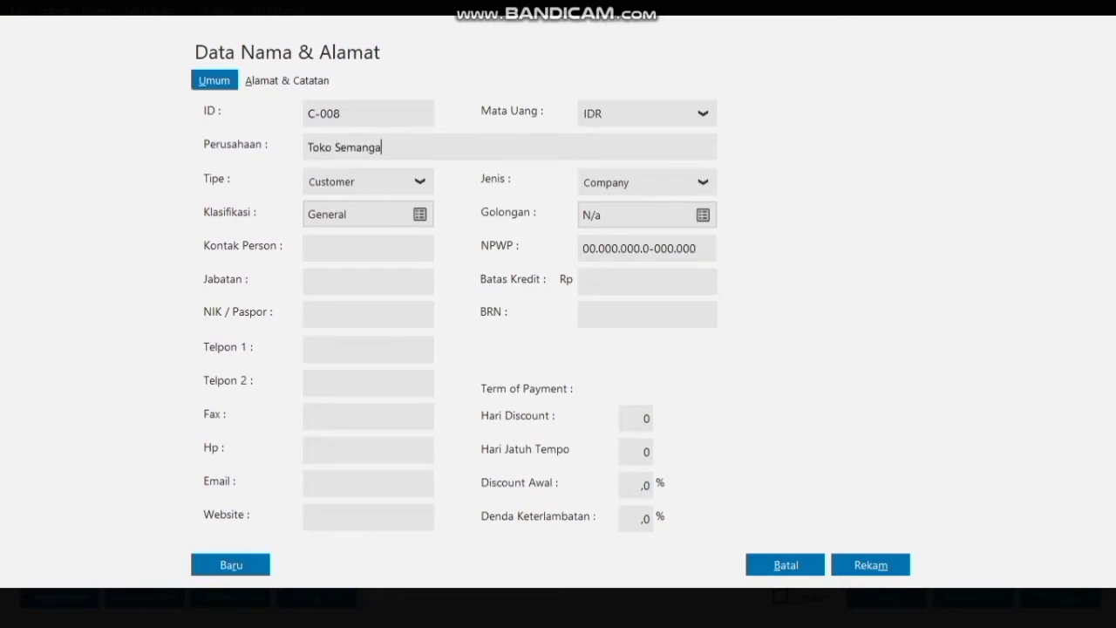
pyautogui.write('t')
pyautogui.click(870, 565)
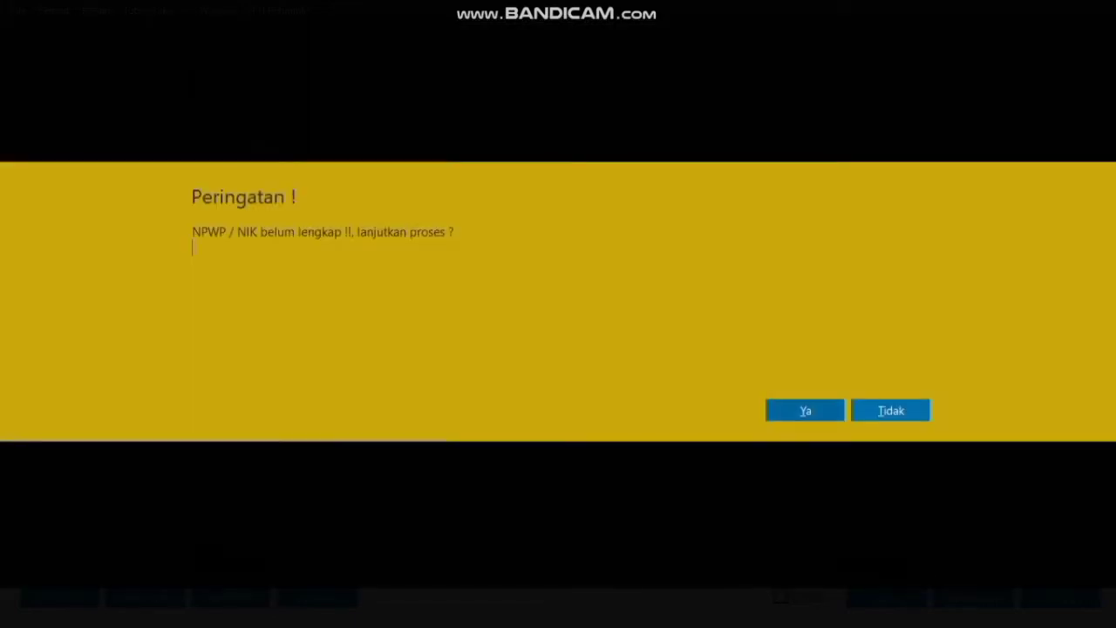
pyautogui.click(804, 409)
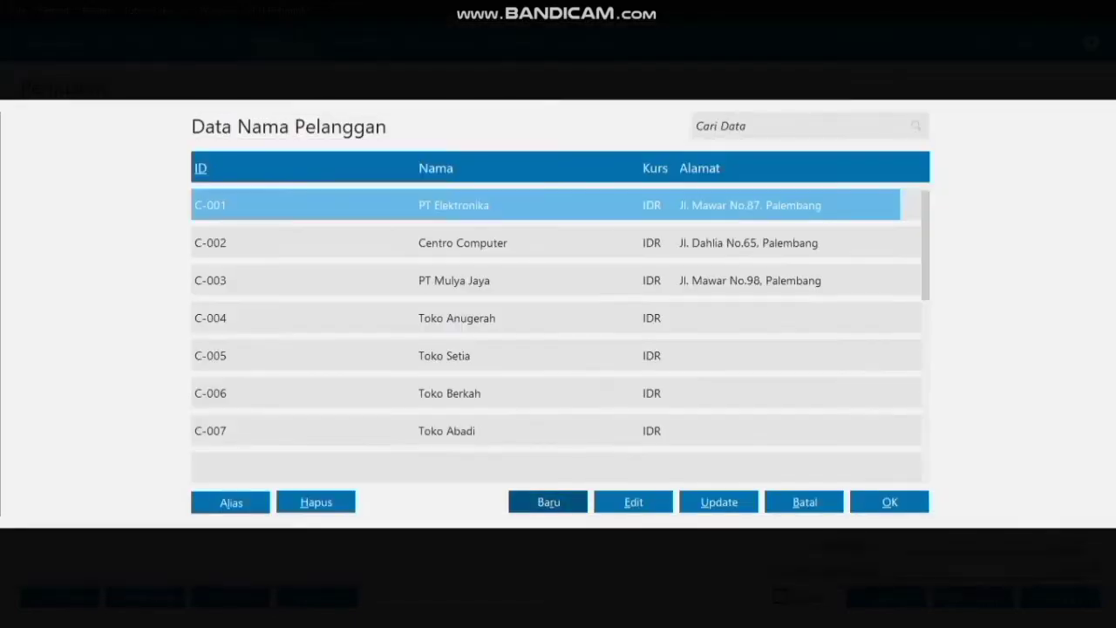
# - Select the newly created Toko Semangat as the customer of the second sales invoice
pyautogui.click(804, 430)
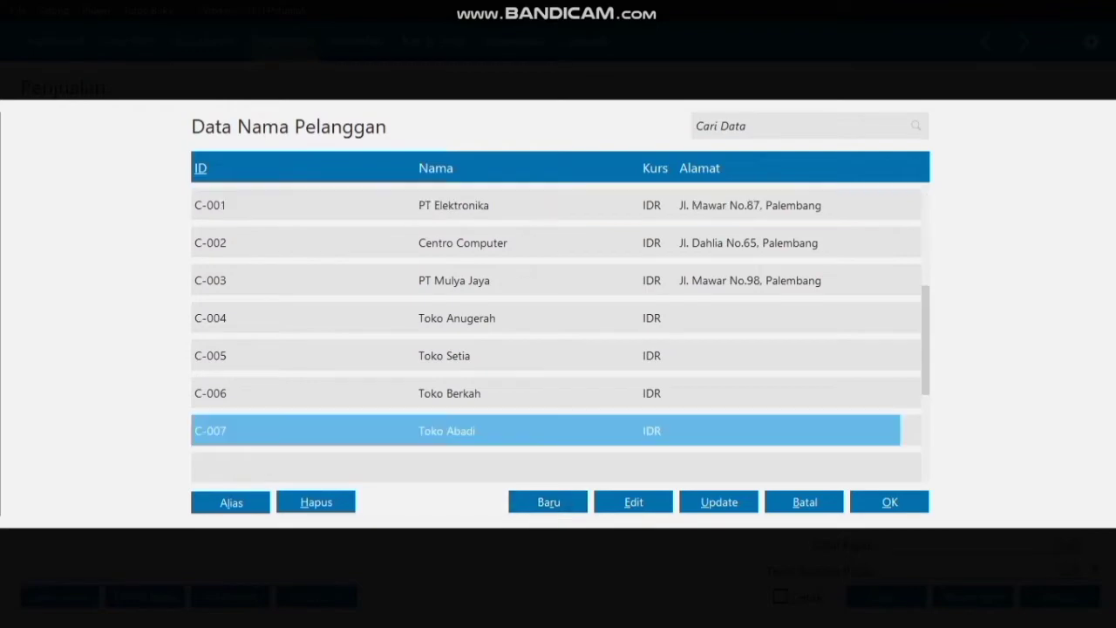
pyautogui.press('Down')
pyautogui.press('Return')
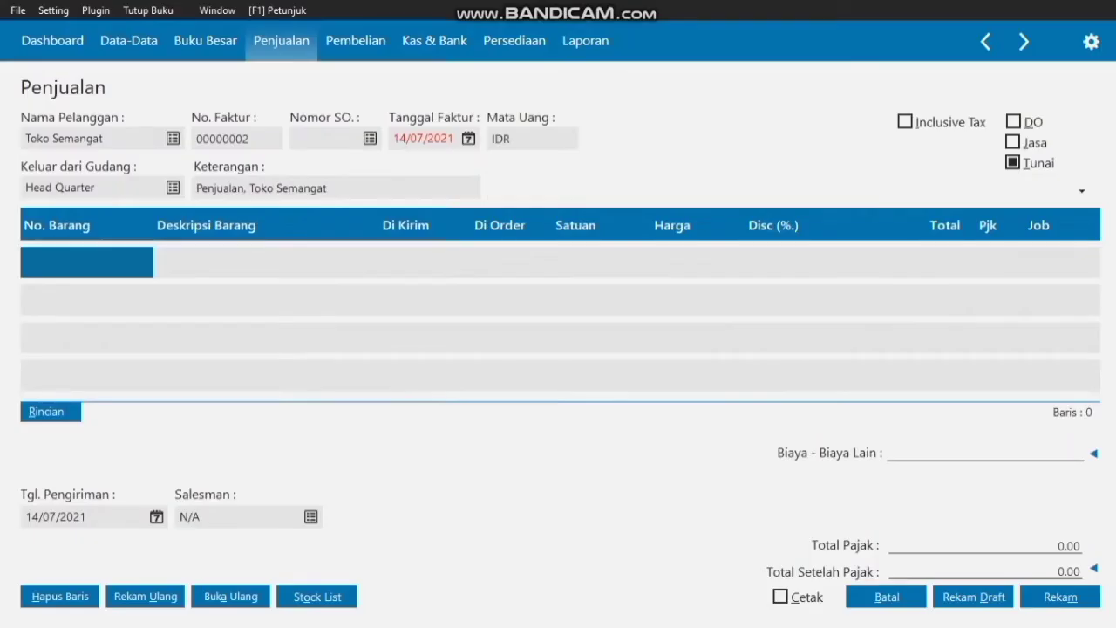
# - Set the invoice date (Tanggal Faktur) of the Toko Semangat invoice to 09/01/2020
pyautogui.click(468, 139)
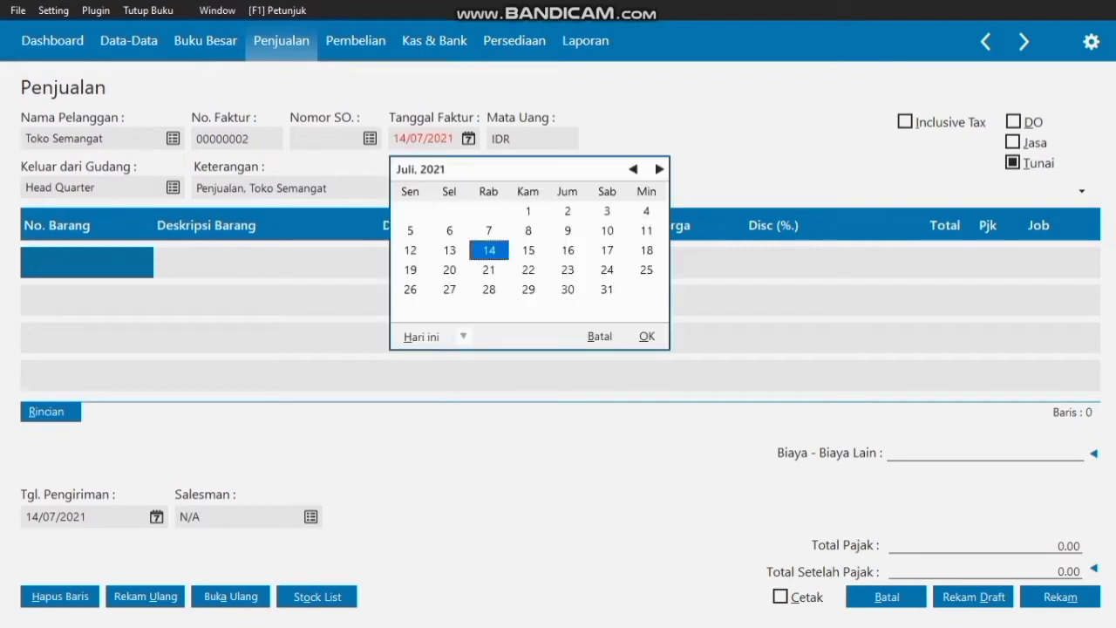
pyautogui.click(633, 169)
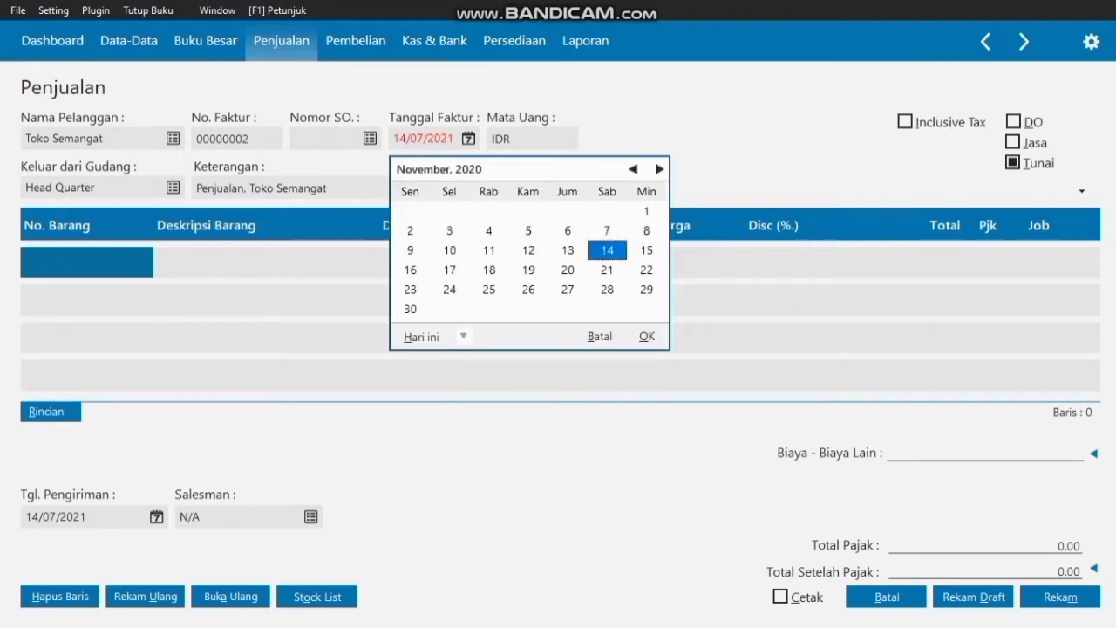
pyautogui.click(632, 170)
pyautogui.click(633, 169)
pyautogui.click(633, 169)
pyautogui.click(633, 169)
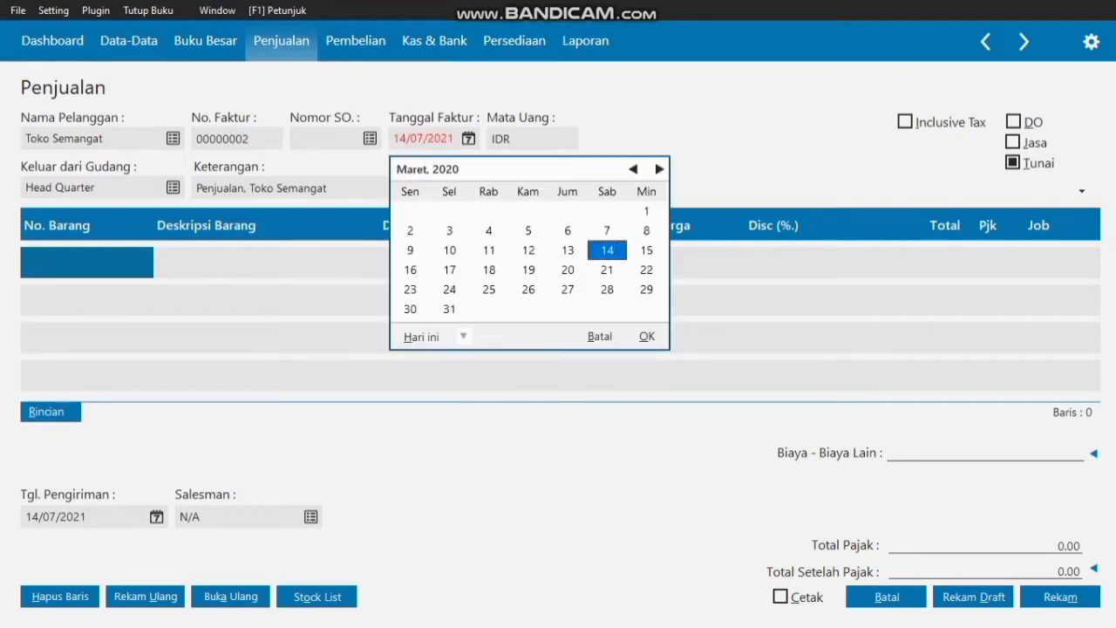
pyautogui.click(632, 169)
pyautogui.click(633, 169)
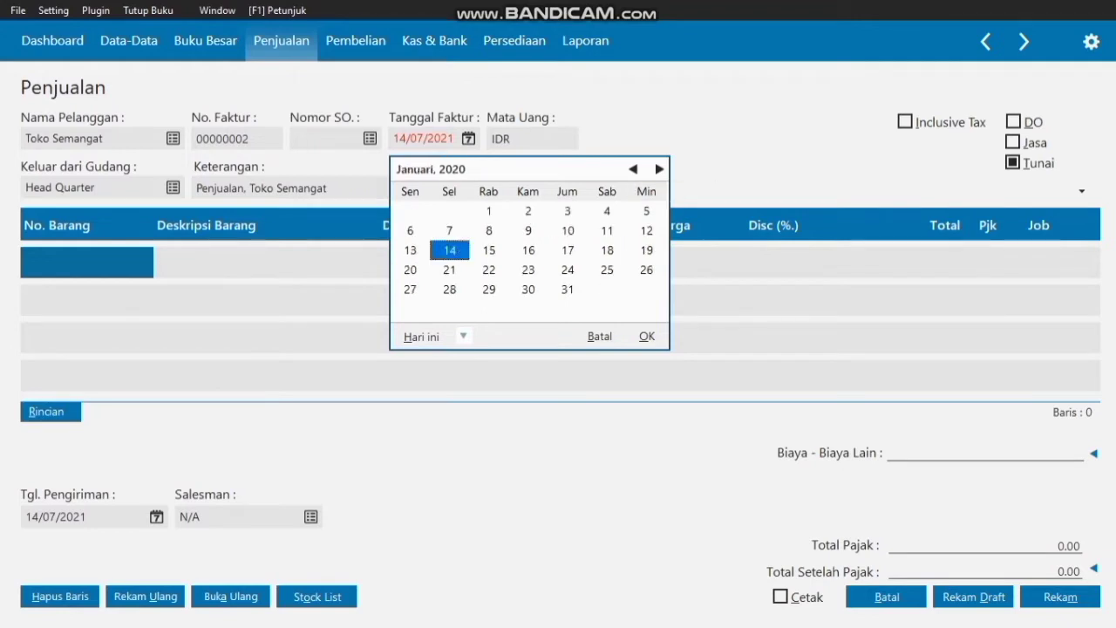
pyautogui.click(529, 231)
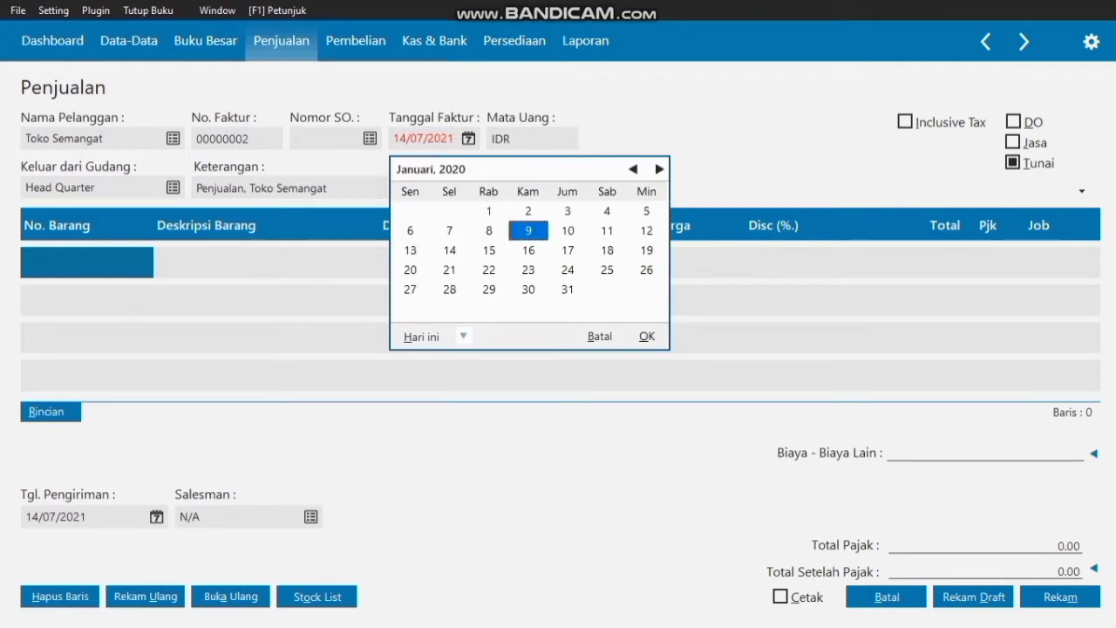
pyautogui.click(646, 336)
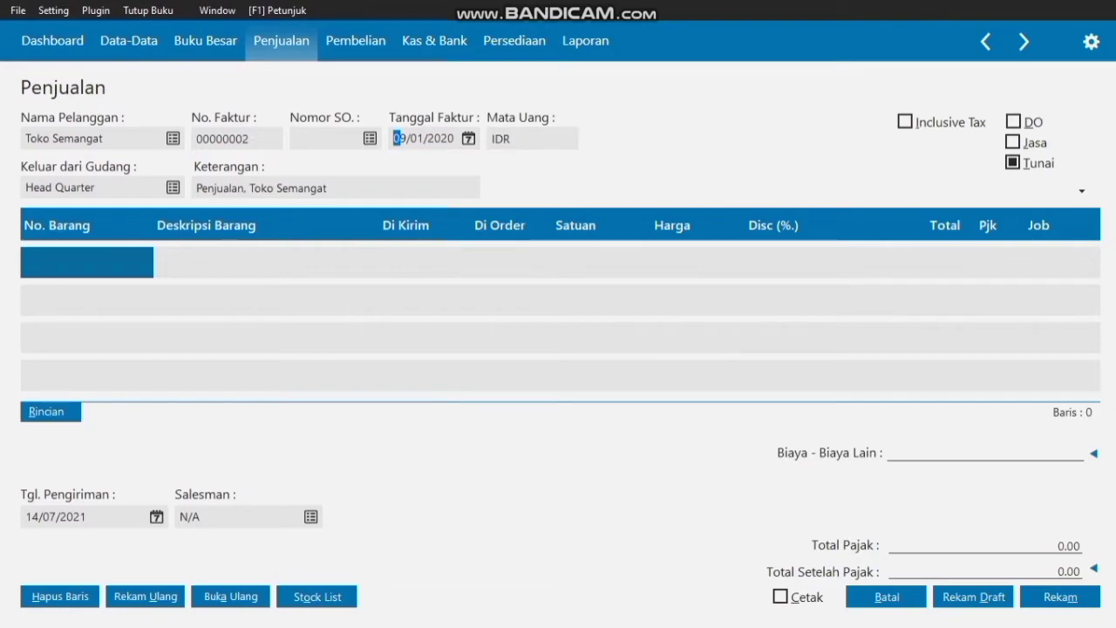
# - Add item P-001 Lenovo to the first invoice line with a delivered quantity (Di Kirim) of 1
pyautogui.doubleClick(86, 262)
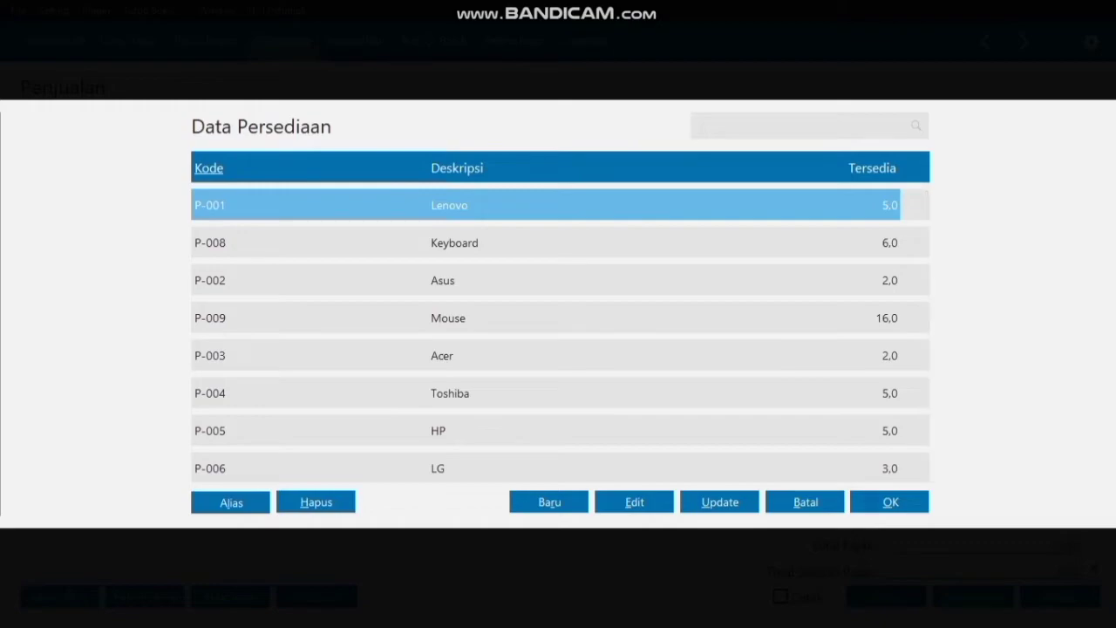
pyautogui.click(889, 502)
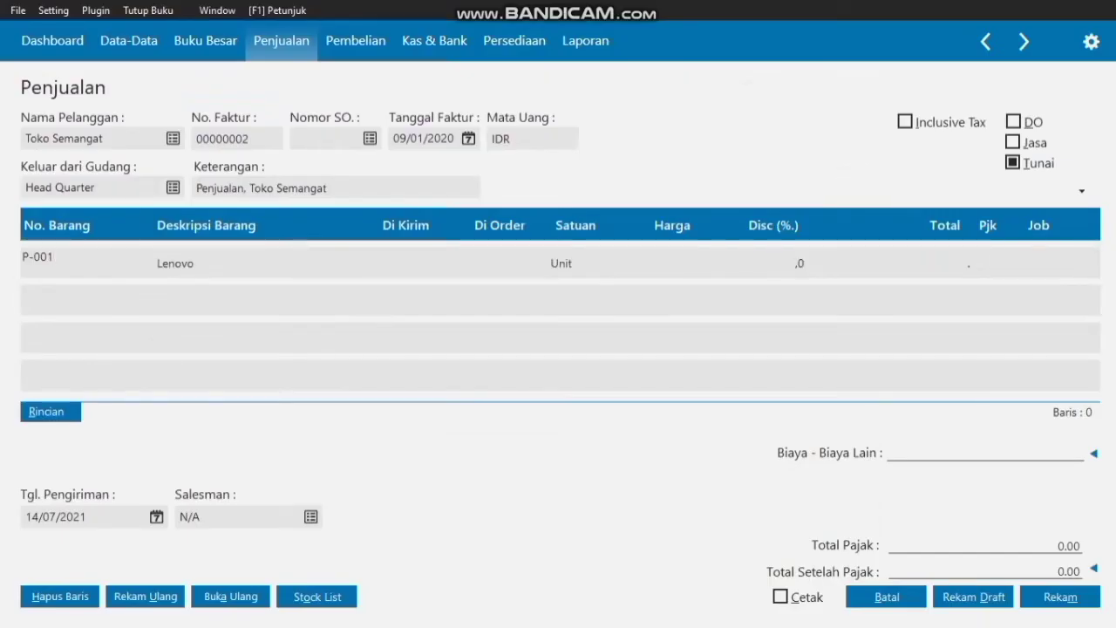
pyautogui.click(405, 262)
pyautogui.write('1')
# - Apply the PPN (Pertambahan Nilai) tax code to the Lenovo line
pyautogui.click(885, 262)
pyautogui.doubleClick(987, 262)
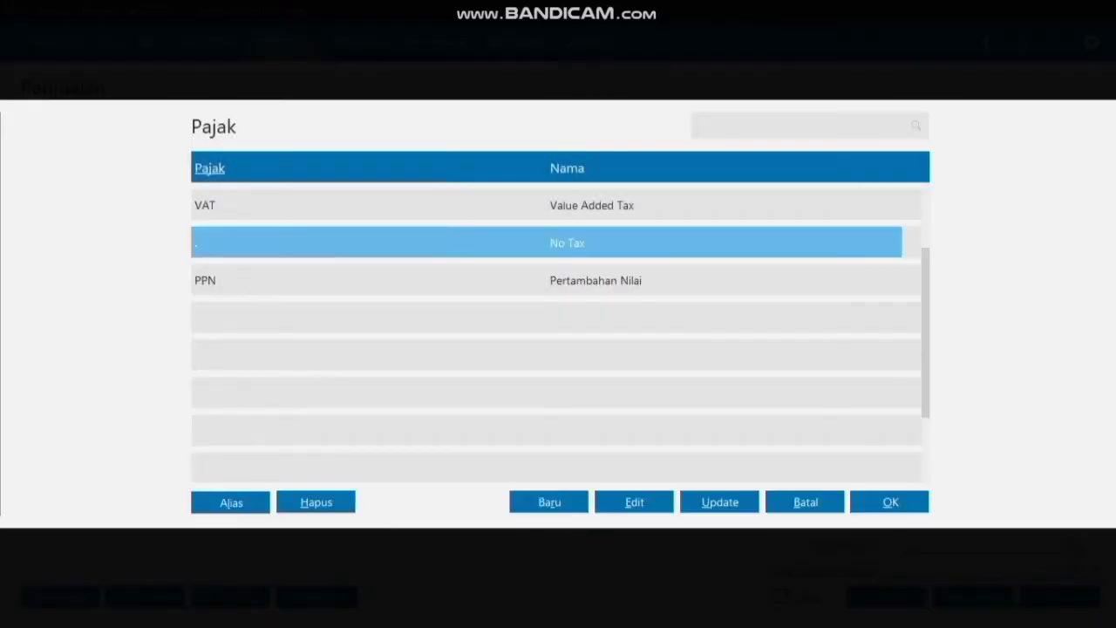
pyautogui.click(595, 281)
pyautogui.click(595, 281)
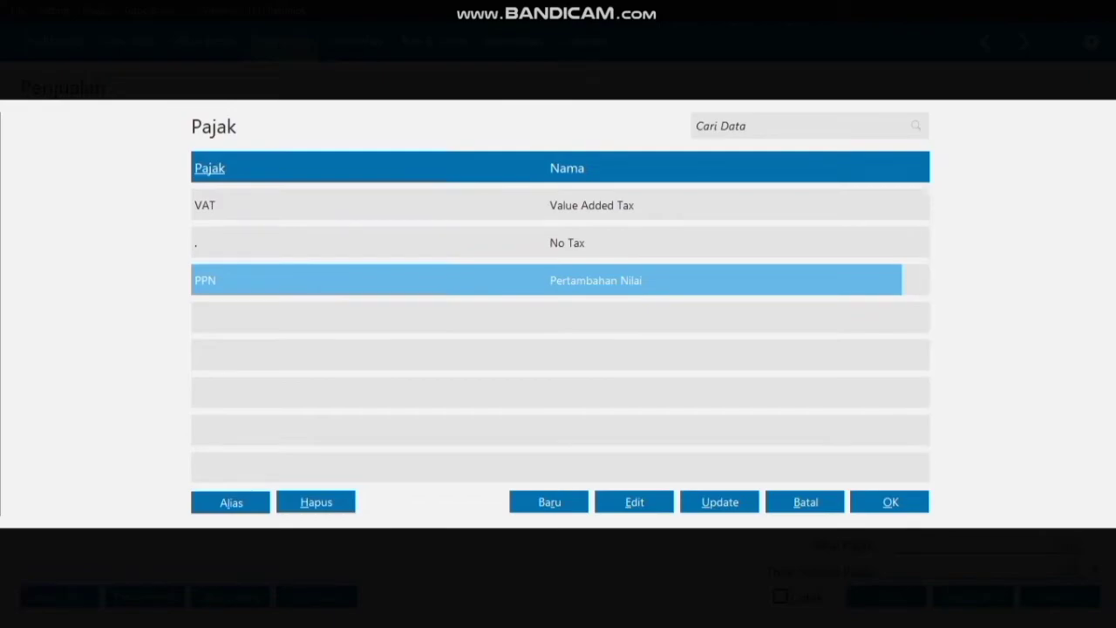
pyautogui.click(890, 502)
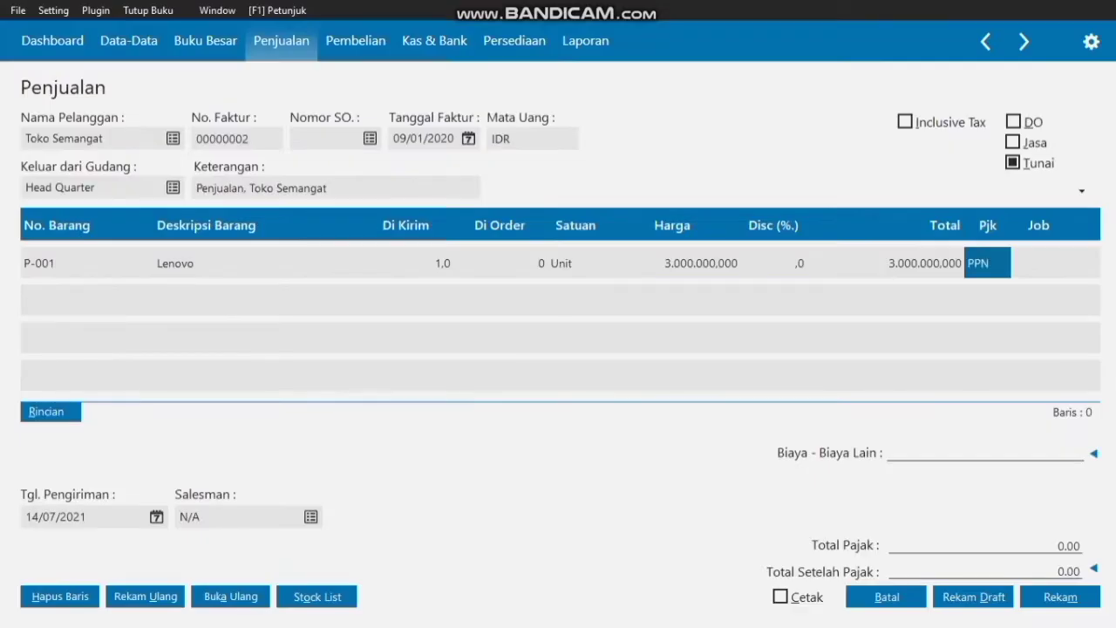
# - Set the delivery date (Tgl. Pengiriman) of the Toko Semangat invoice to 09/01/2020
pyautogui.click(157, 517)
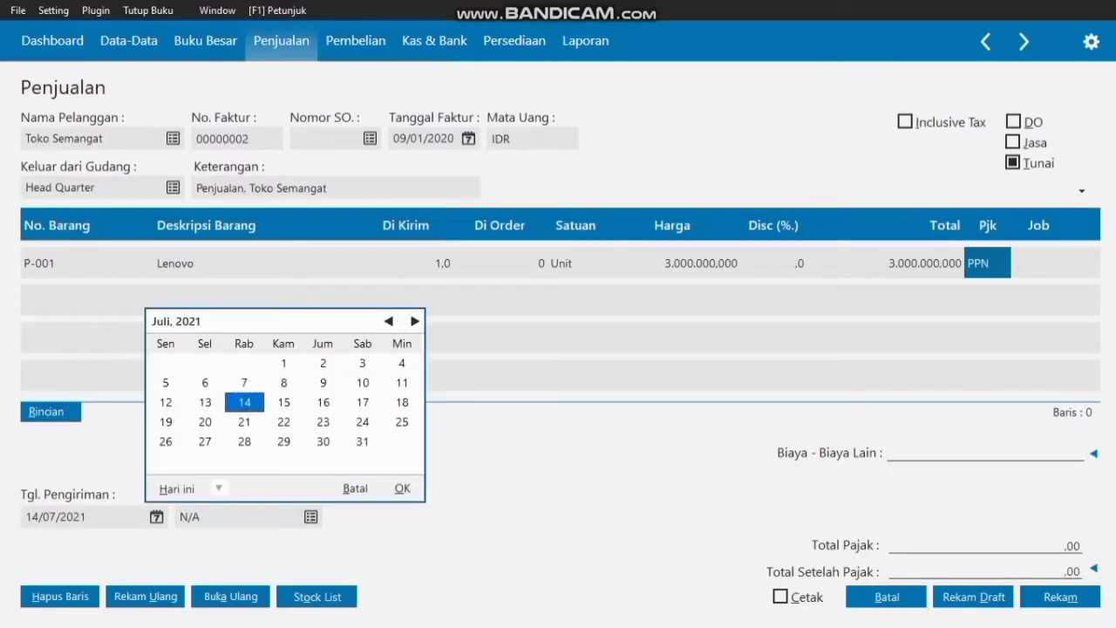
pyautogui.click(389, 321)
pyautogui.click(388, 321)
pyautogui.doubleClick(389, 321)
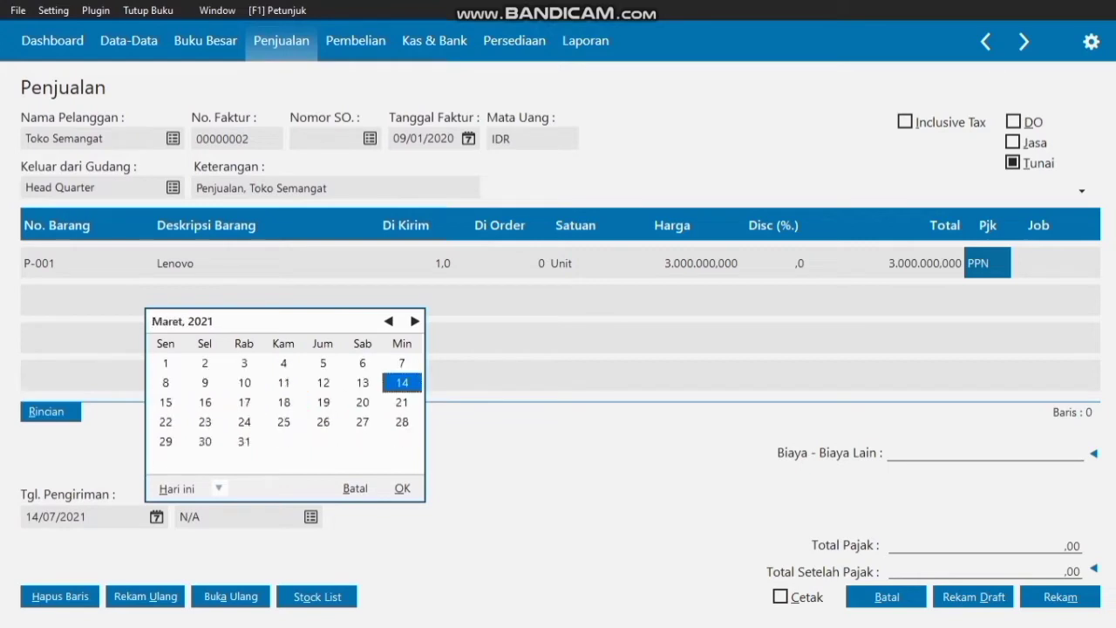
pyautogui.click(389, 322)
pyautogui.click(389, 322)
pyautogui.doubleClick(389, 321)
pyautogui.click(389, 322)
pyautogui.click(389, 322)
pyautogui.doubleClick(389, 322)
pyautogui.click(388, 321)
pyautogui.click(389, 322)
pyautogui.click(389, 322)
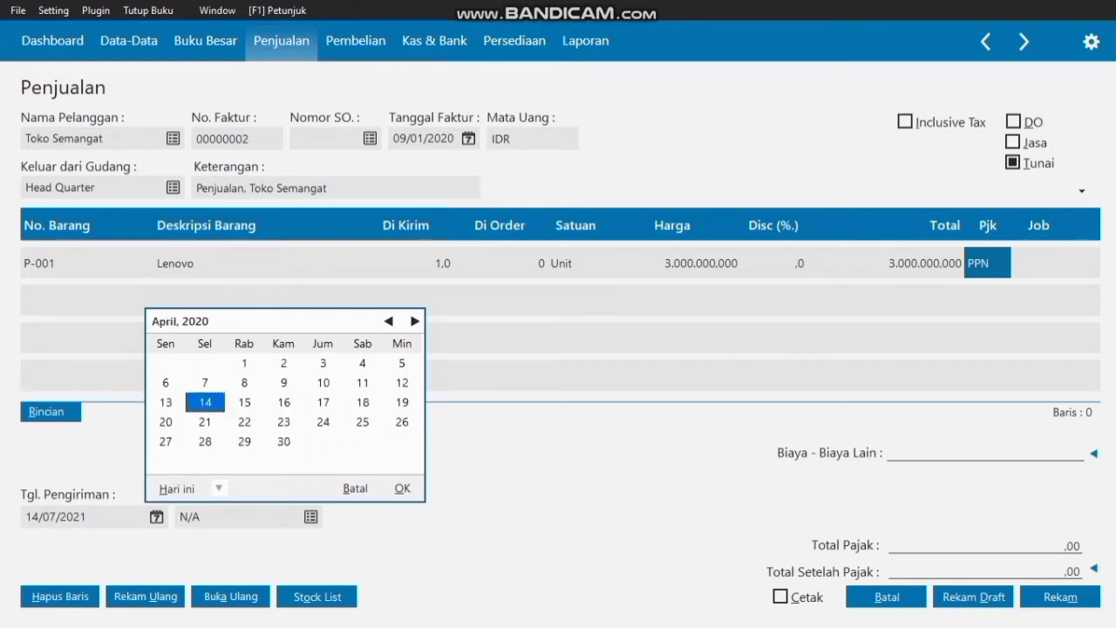
pyautogui.click(388, 322)
pyautogui.click(389, 322)
pyautogui.click(389, 322)
pyautogui.click(389, 322)
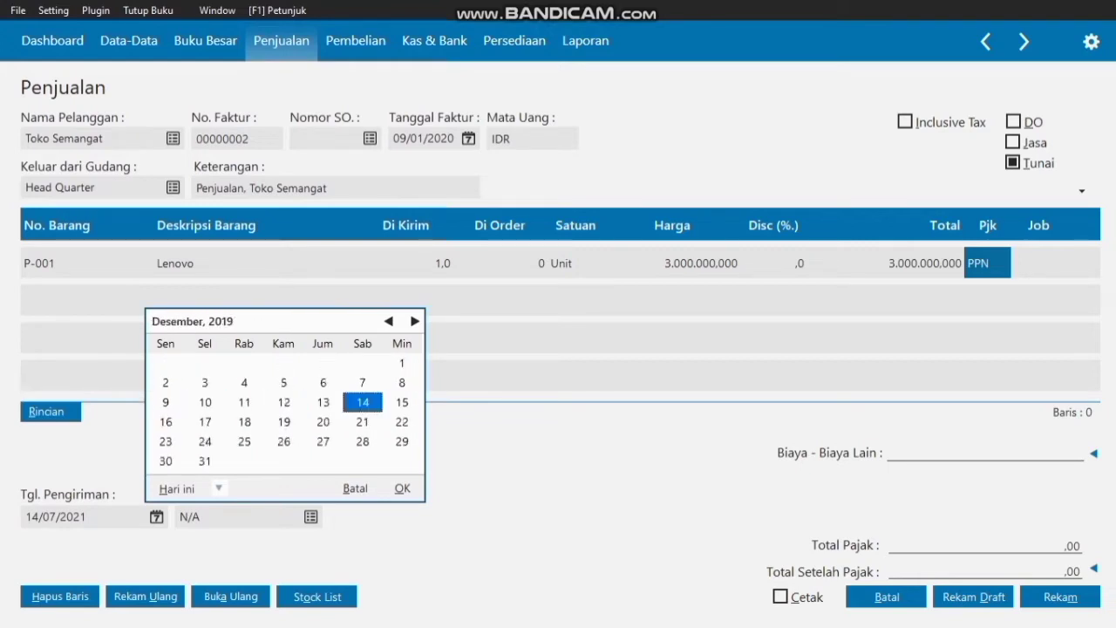
pyautogui.click(415, 321)
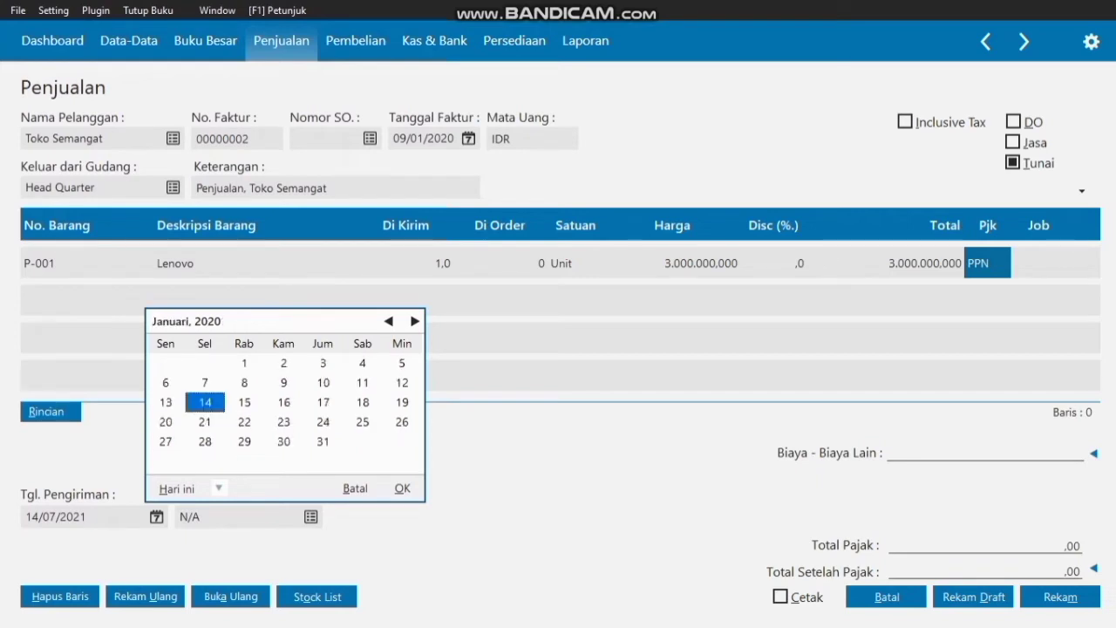
pyautogui.click(283, 383)
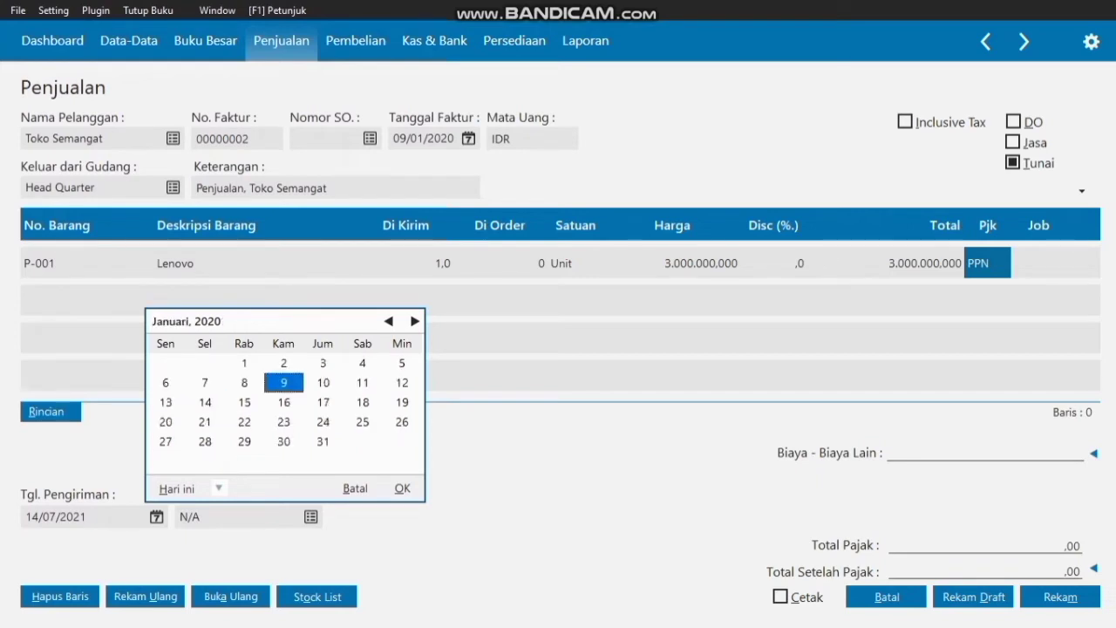
pyautogui.click(401, 488)
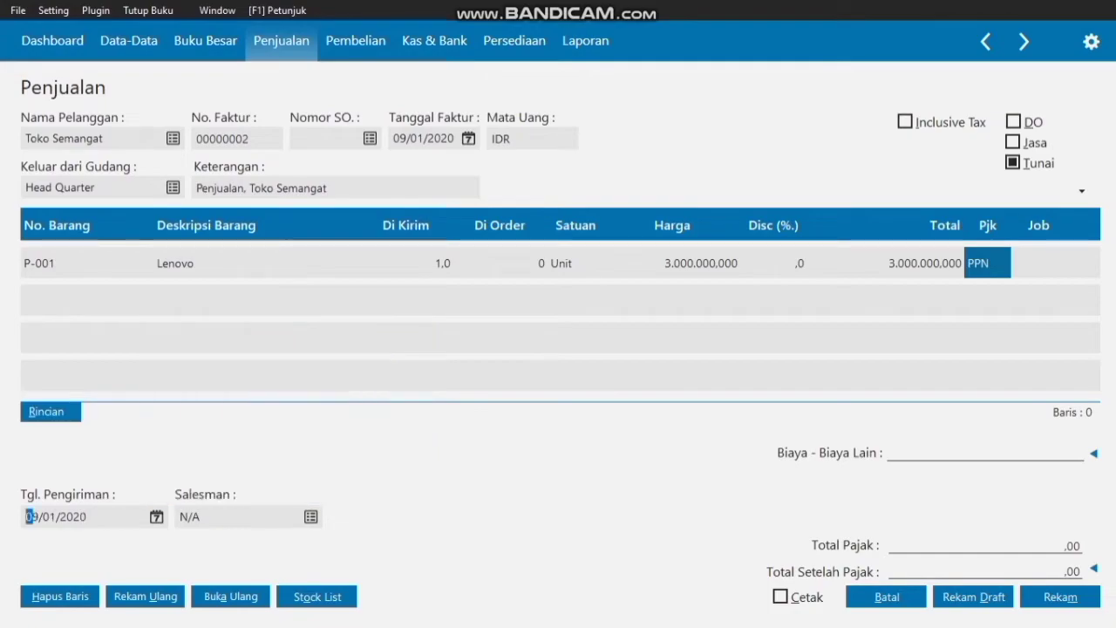
# - Assign the first listed employee as salesman and record the Toko Semangat invoice
pyautogui.click(310, 516)
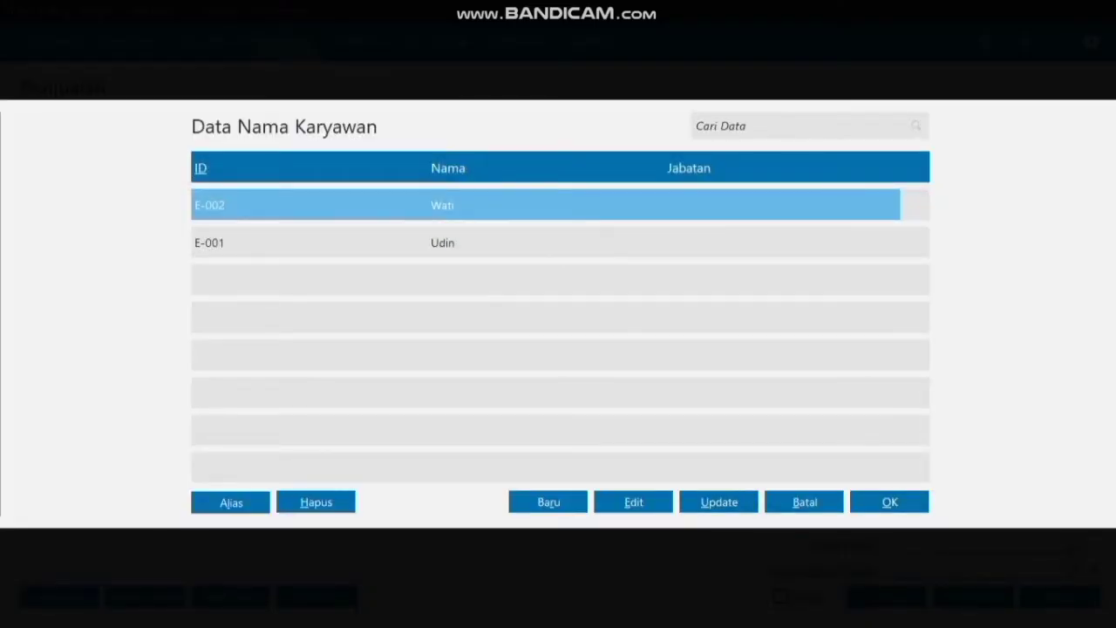
pyautogui.click(889, 502)
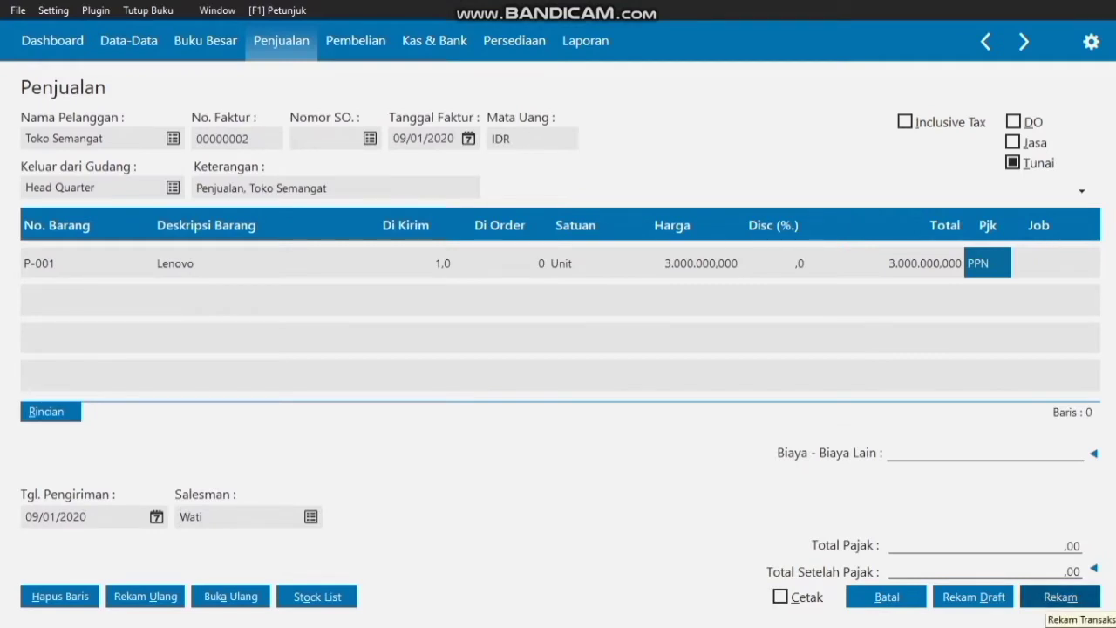
pyautogui.click(1060, 596)
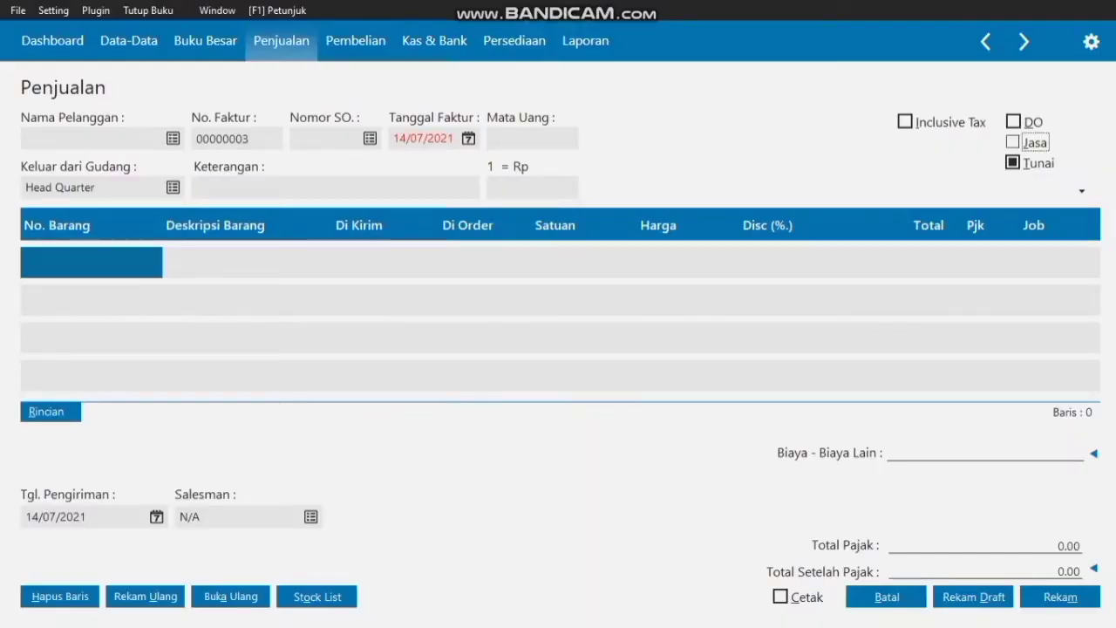
# - Switch the third invoice from cash (Tunai) to service (Jasa) and select Toko Setia as its customer
pyautogui.click(1013, 142)
pyautogui.click(1012, 163)
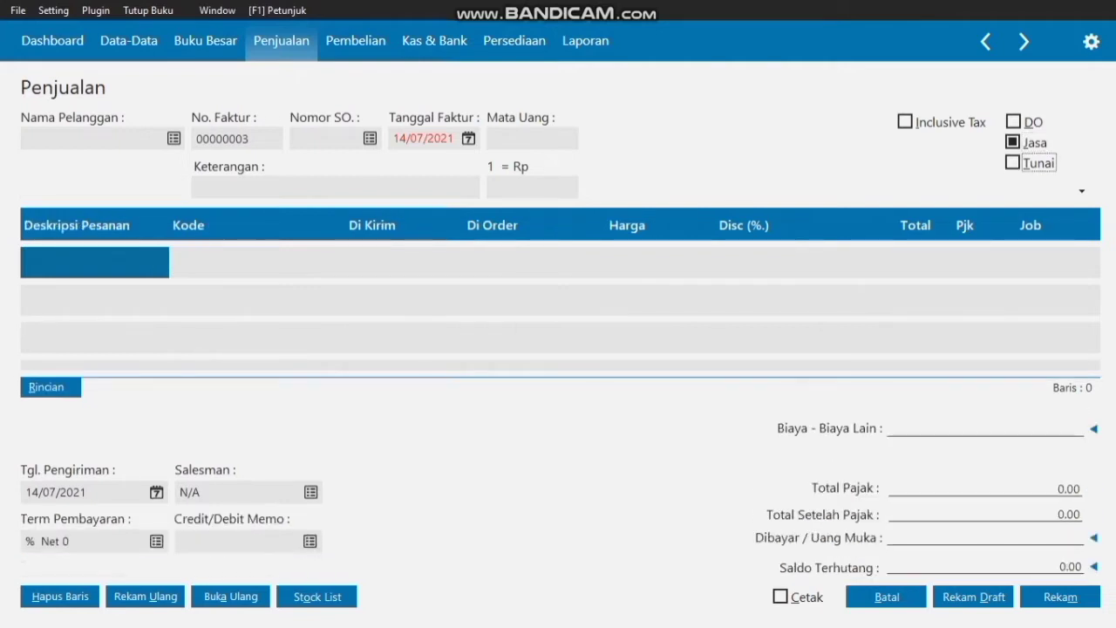
pyautogui.click(172, 138)
pyautogui.click(445, 356)
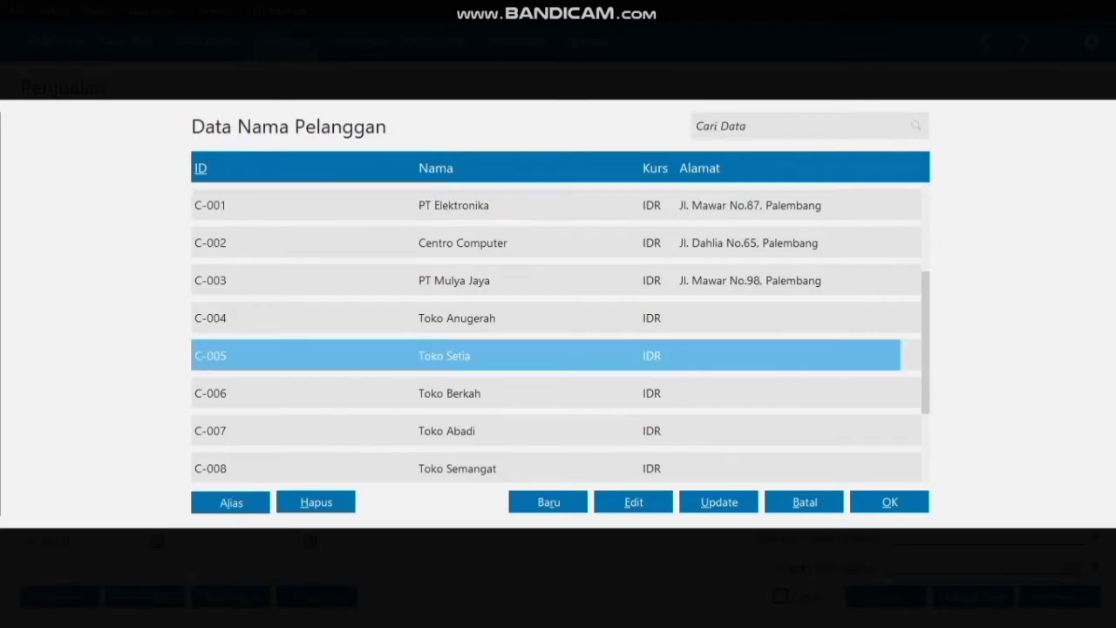
pyautogui.click(889, 502)
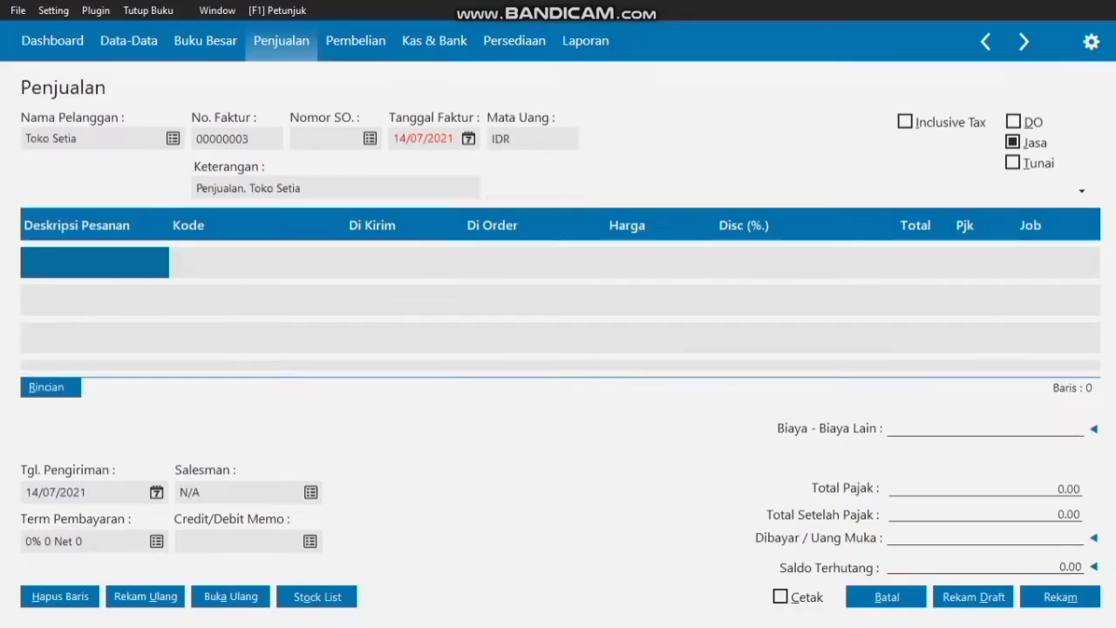
# - Set the invoice date (Tanggal Faktur) of the Toko Setia invoice to 10/01/2020
pyautogui.click(468, 139)
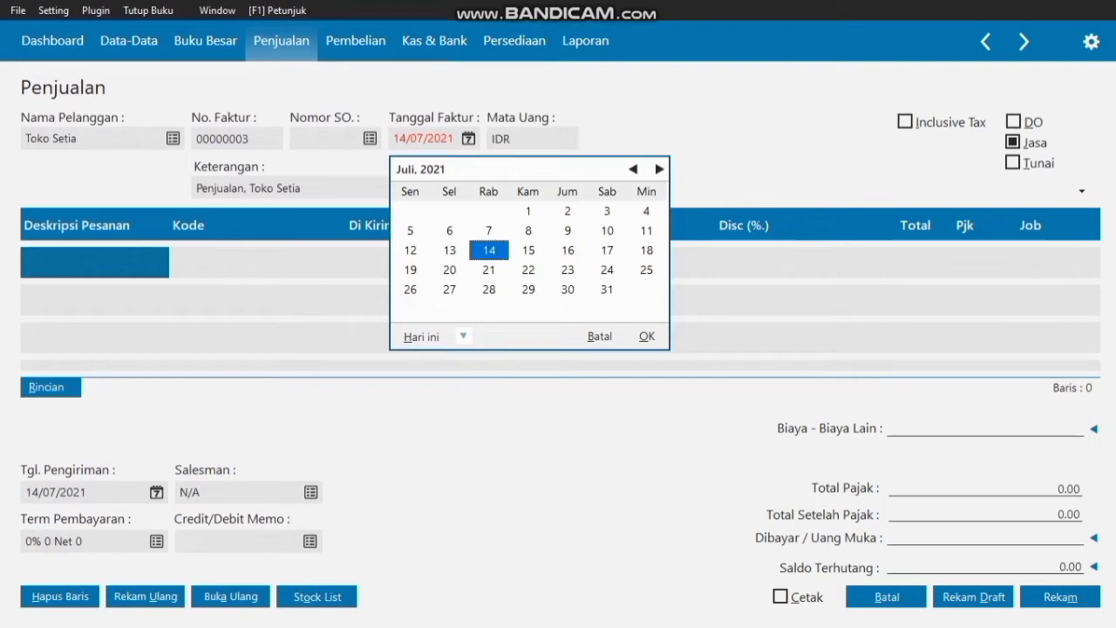
pyautogui.click(633, 169)
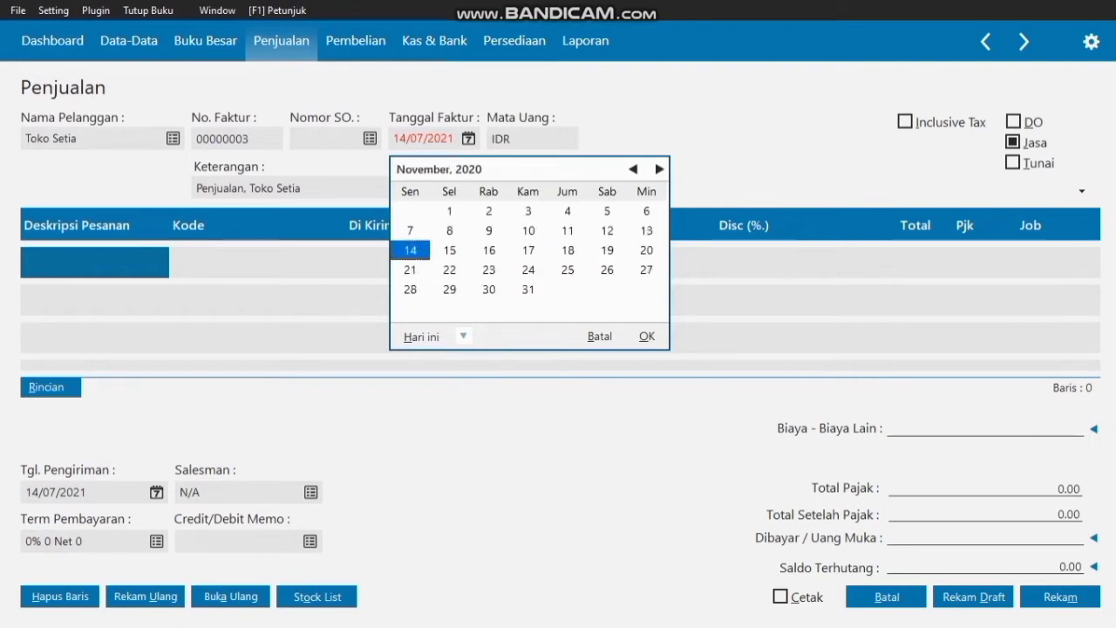
pyautogui.click(633, 169)
pyautogui.click(634, 170)
pyautogui.click(634, 169)
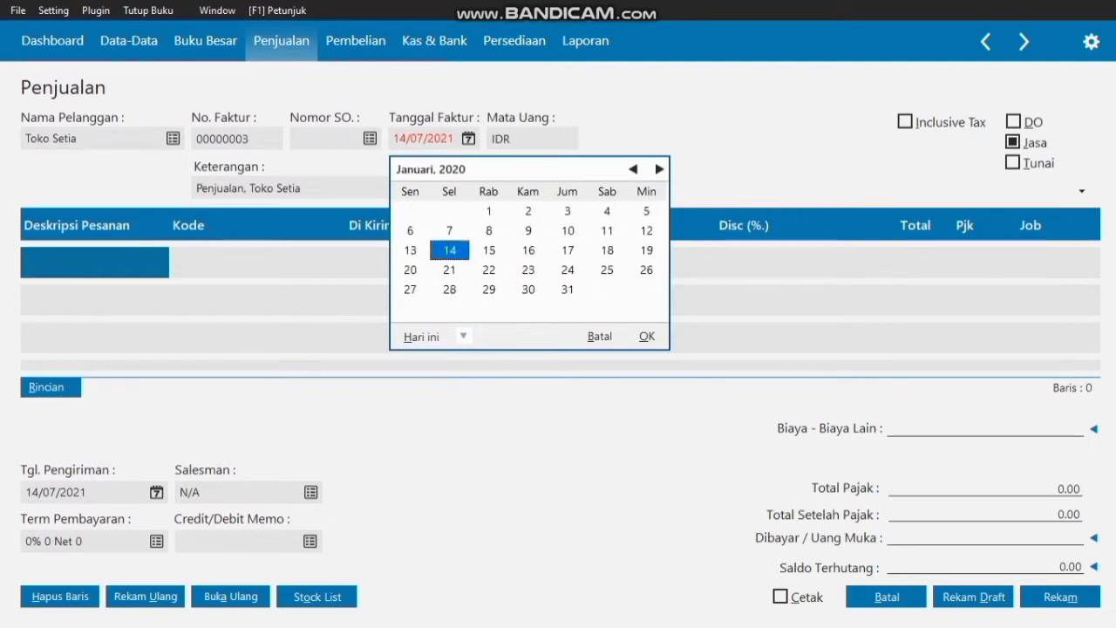
pyautogui.click(568, 230)
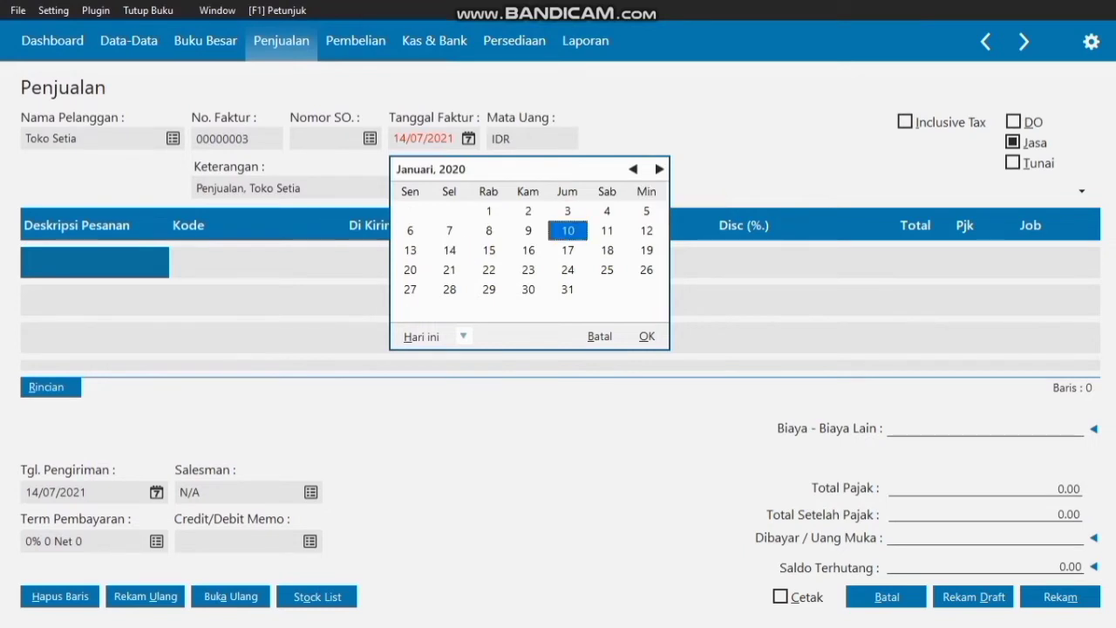
pyautogui.click(647, 337)
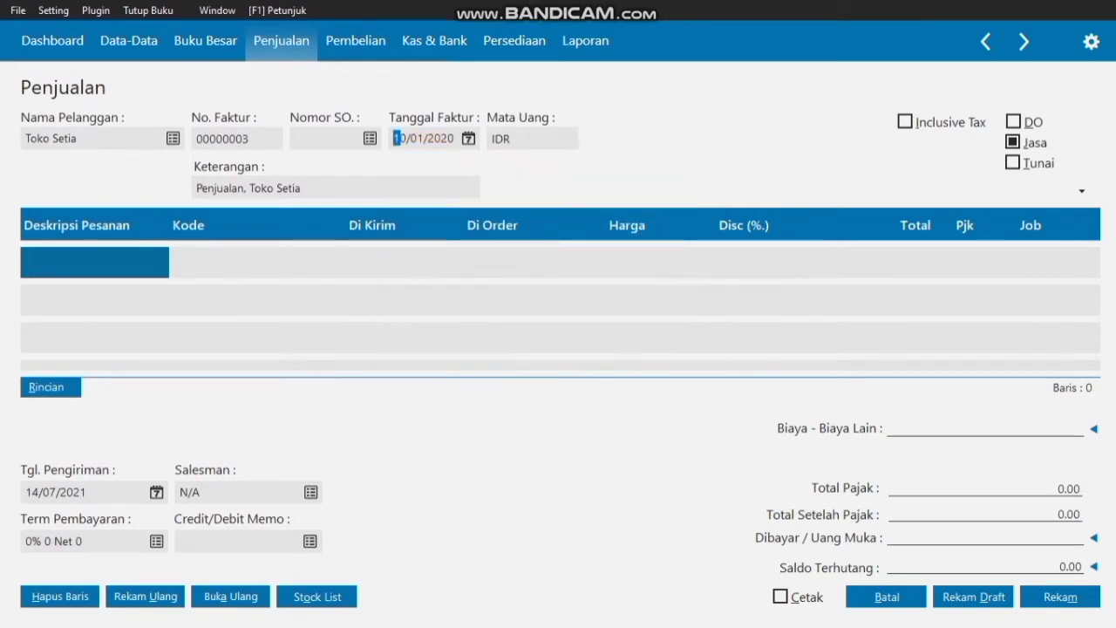
# - Enter Mouse as the order description (Deskripsi Pesanan) on the first line of the Toko Setia invoice
pyautogui.click(94, 263)
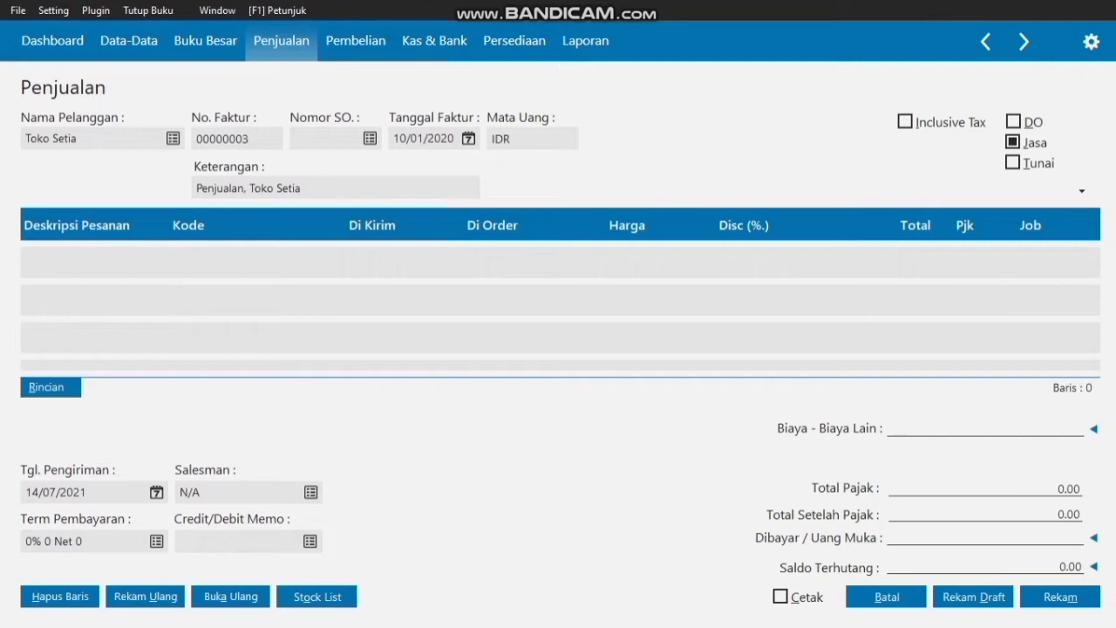
pyautogui.write('Mouse')
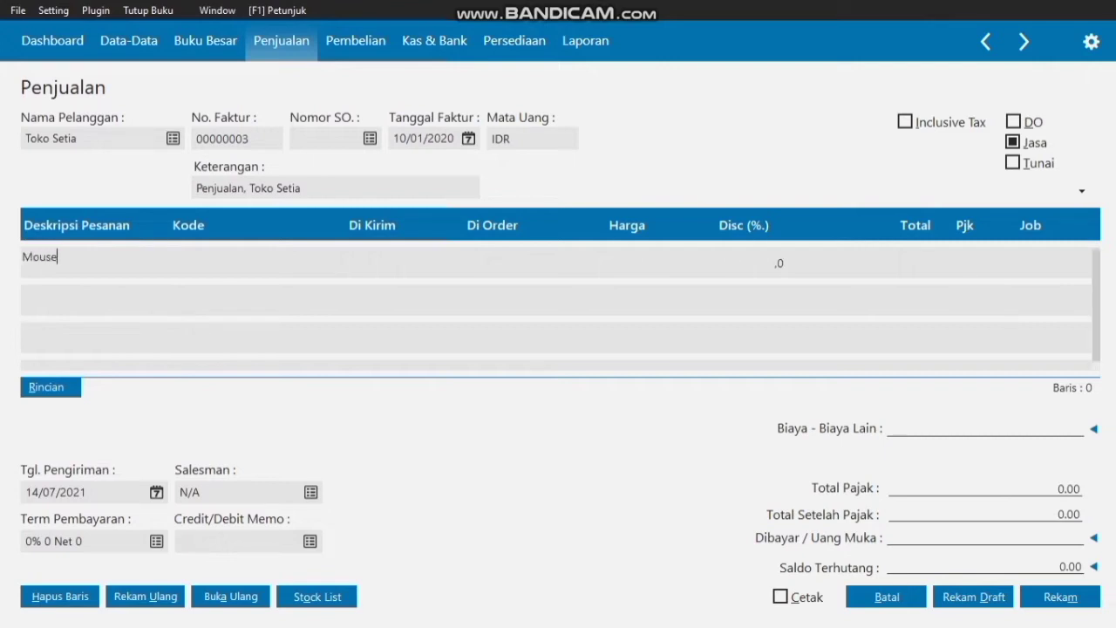
pyautogui.click(241, 263)
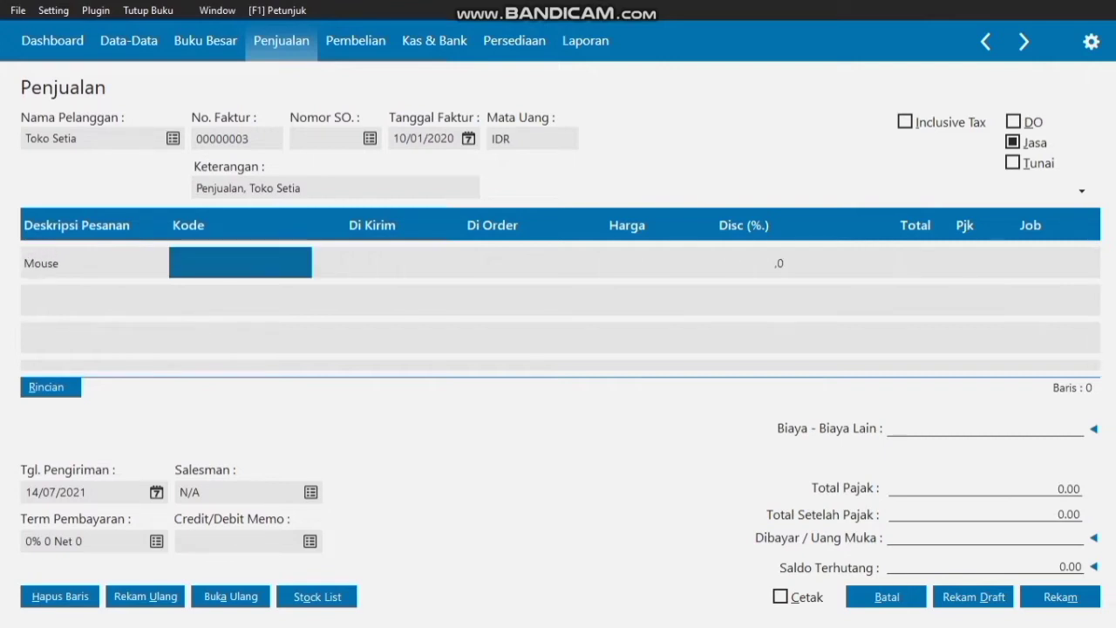
# - Assign the Peralatan Komputer account as the code (Kode) of the Mouse line in the Toko Setia invoice
pyautogui.press('Return')
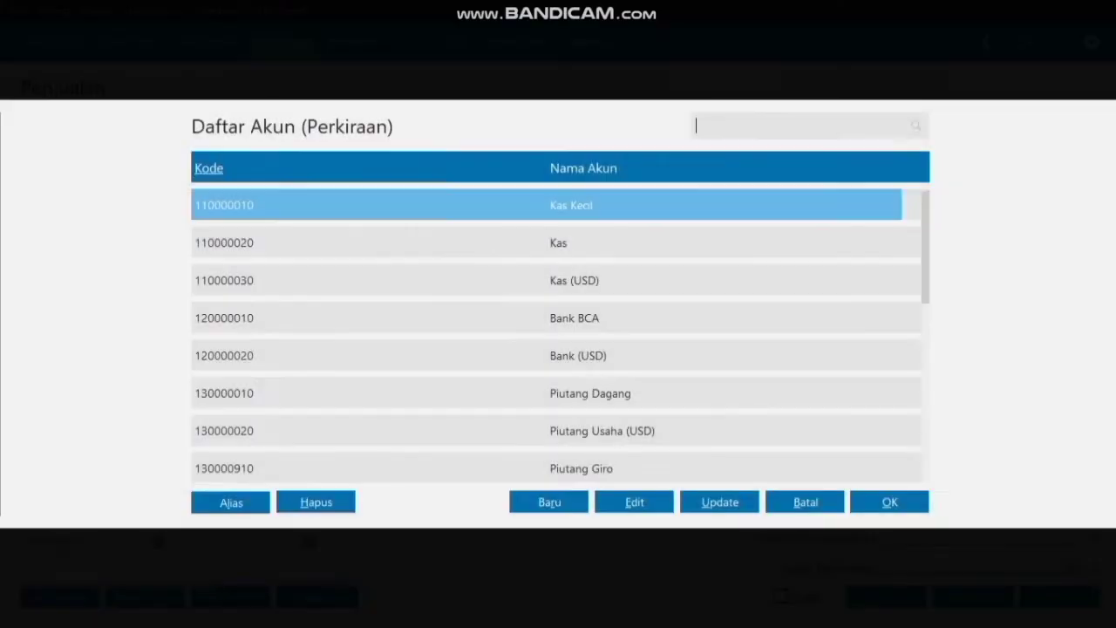
pyautogui.press('Down')
pyautogui.press('Down')
pyautogui.press('Down')
pyautogui.press('Down')
pyautogui.press('Down')
pyautogui.press('Down')
pyautogui.press('Down')
pyautogui.press('Down')
pyautogui.press('Down')
pyautogui.press('Down')
pyautogui.press('Down')
pyautogui.press('Down')
pyautogui.press('Down')
pyautogui.press('Down')
pyautogui.press('Down')
pyautogui.press('Down')
pyautogui.press('Down')
pyautogui.press('Down')
pyautogui.press('Down')
pyautogui.press('Down')
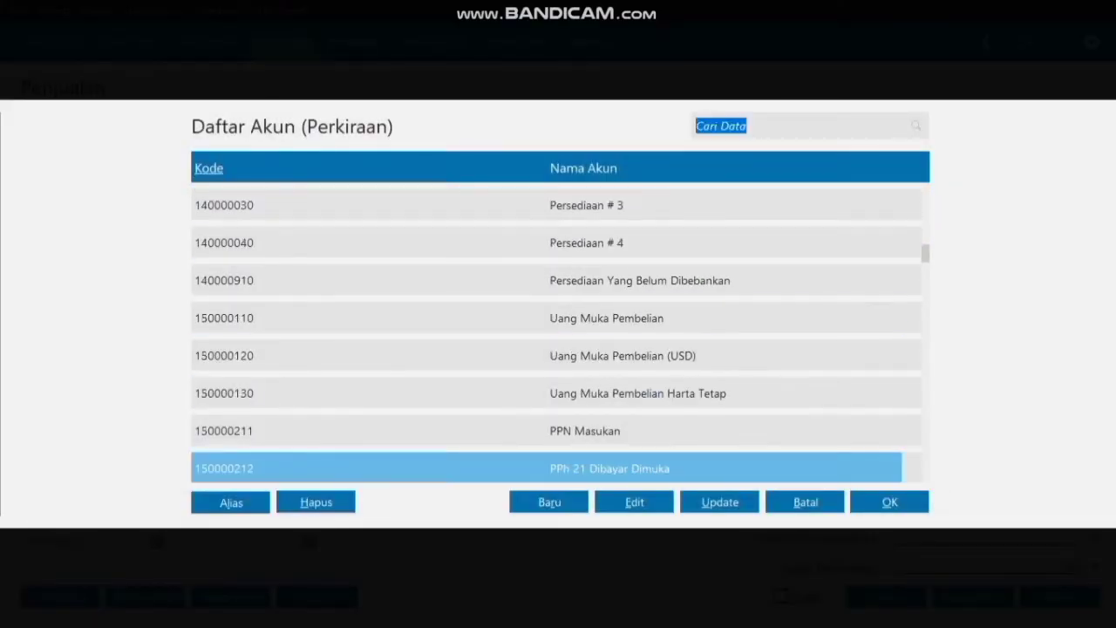
pyautogui.press('Down')
pyautogui.press('Down')
pyautogui.press('Down')
pyautogui.press('Down')
pyautogui.press('Down')
pyautogui.press('Down')
pyautogui.press('Down')
pyautogui.press('Down')
pyautogui.press('Down')
pyautogui.press('Down')
pyautogui.press('Down')
pyautogui.press('Down')
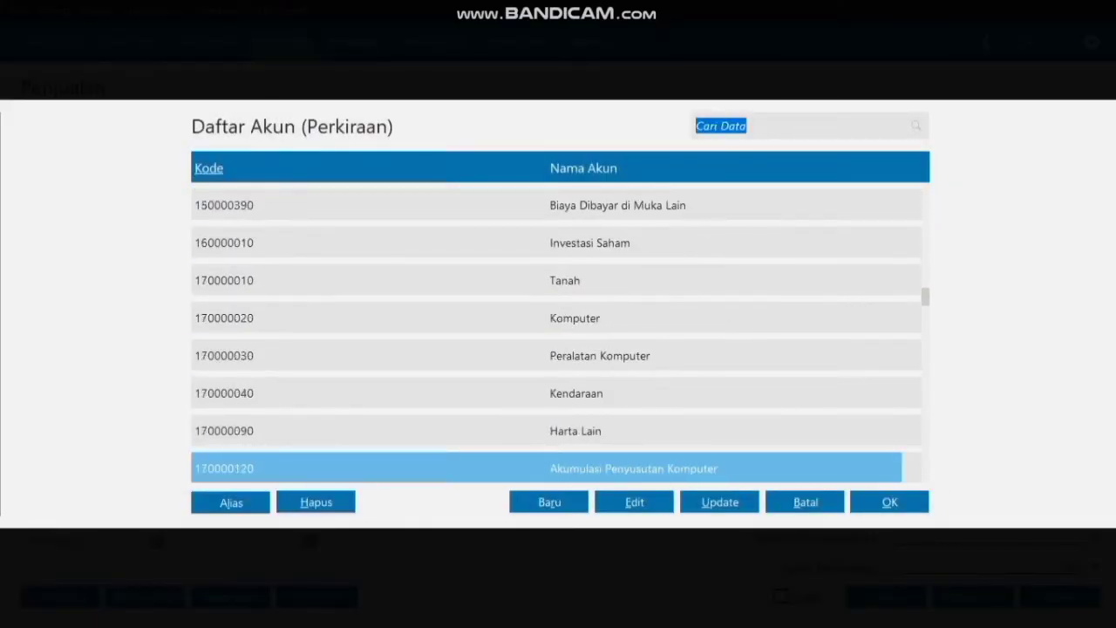
pyautogui.press('Up')
pyautogui.press('Up')
pyautogui.press('Up')
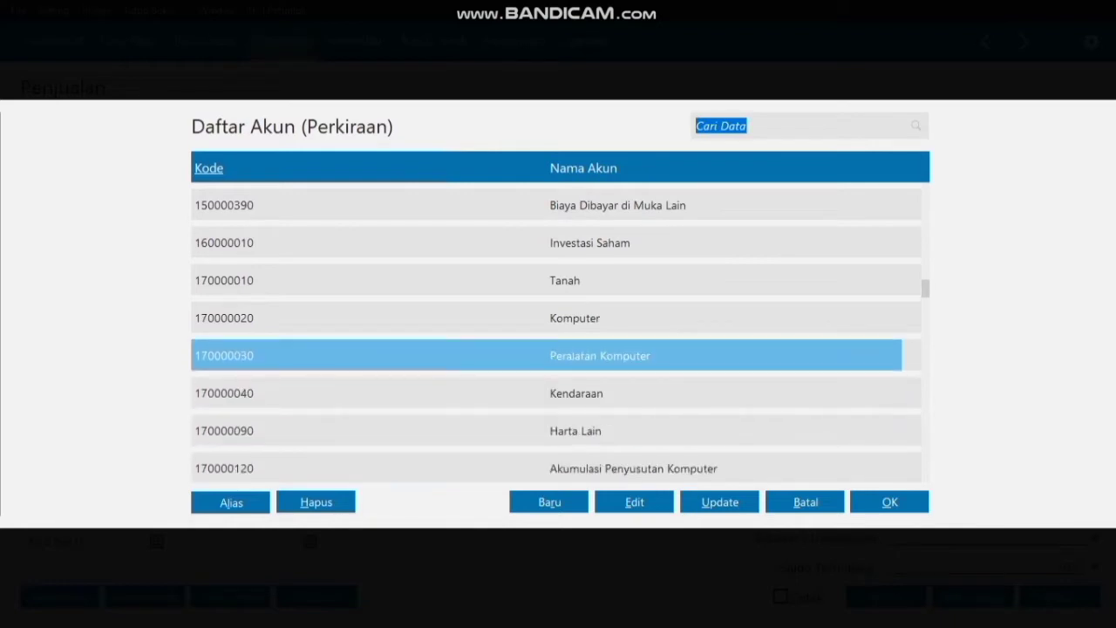
pyautogui.press('Return')
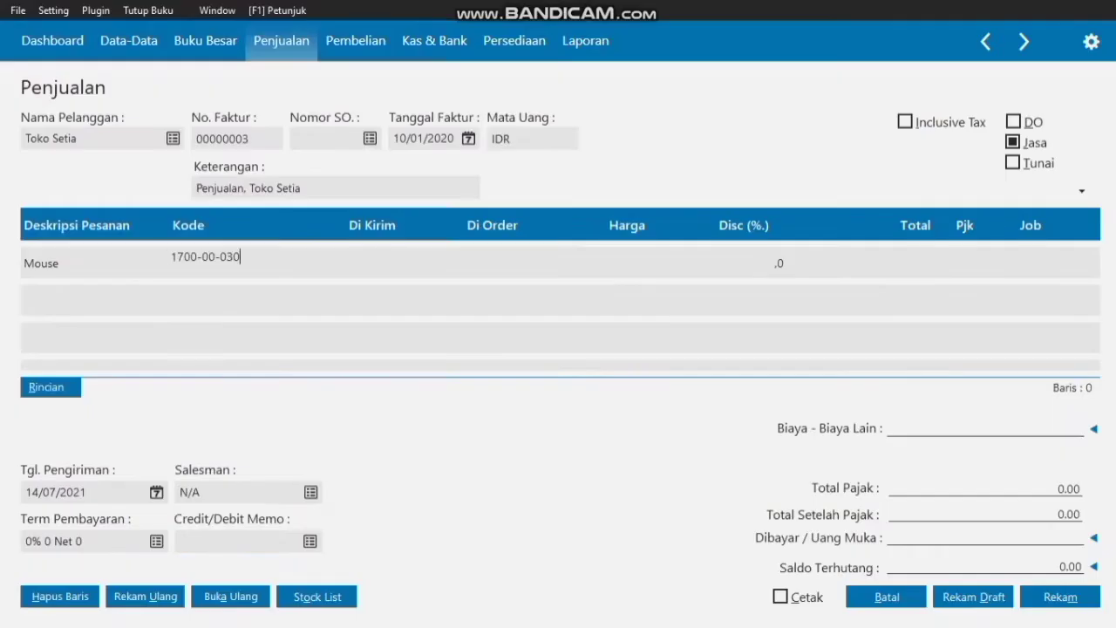
pyautogui.press('Tab')
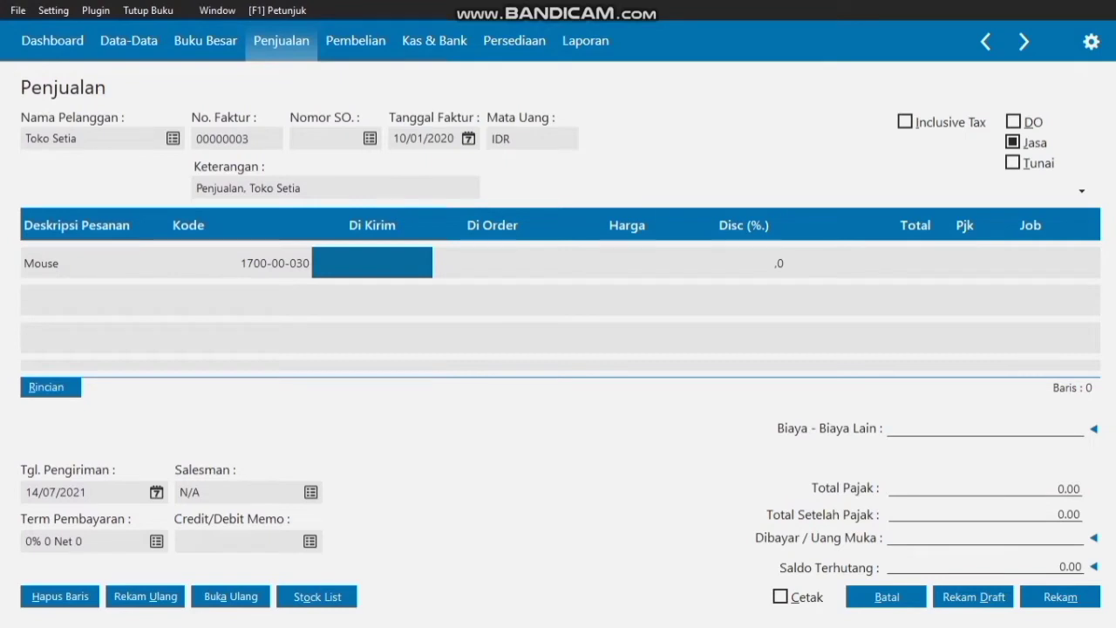
# - Enter a delivered quantity (Di Kirim) of 2 and a price (Harga) of 250.000.000 on the Mouse line
pyautogui.write('2')
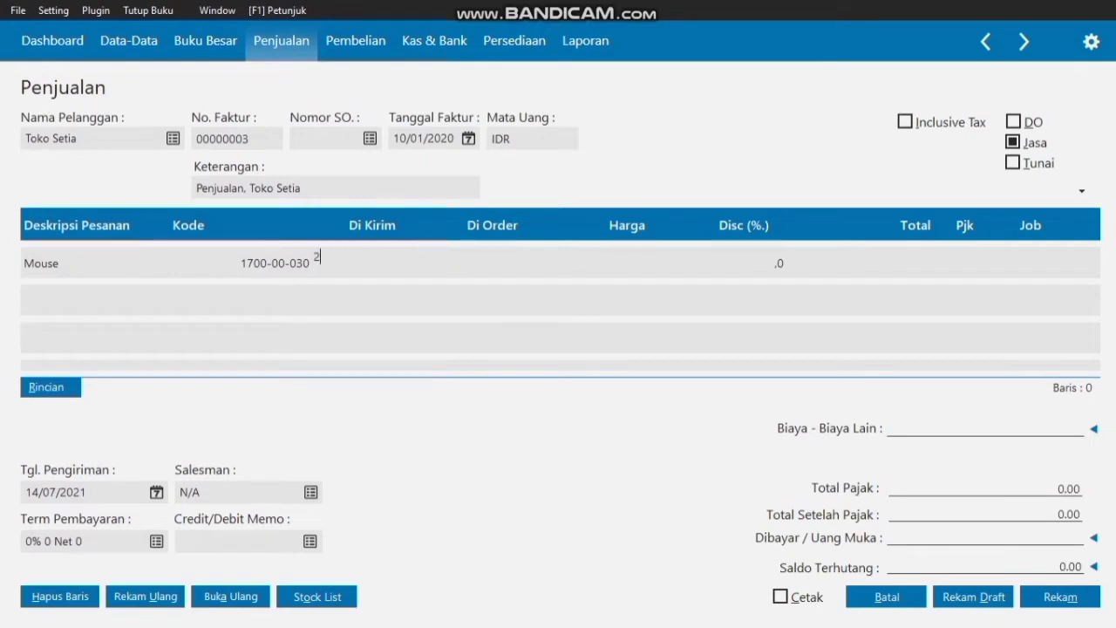
pyautogui.press('Tab')
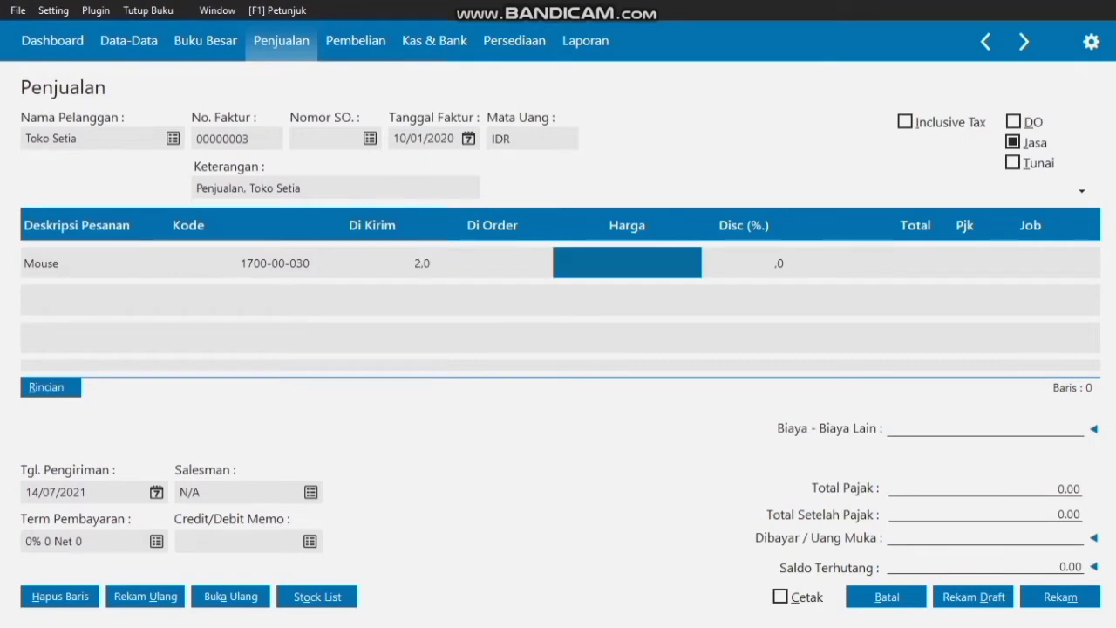
pyautogui.write('25')
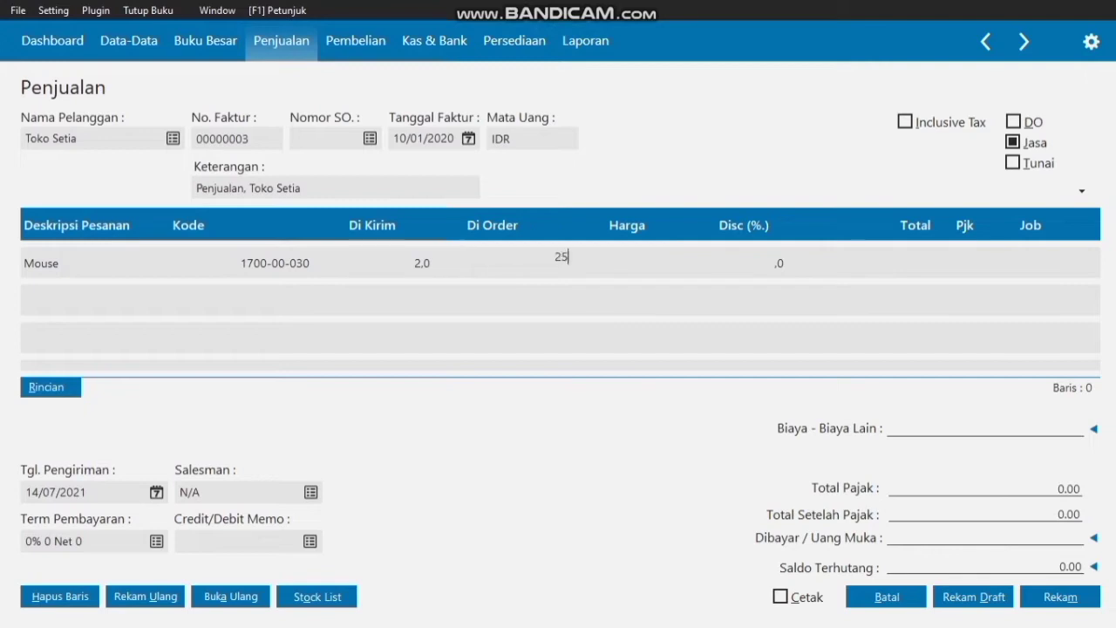
pyautogui.write('0000')
pyautogui.press('Tab')
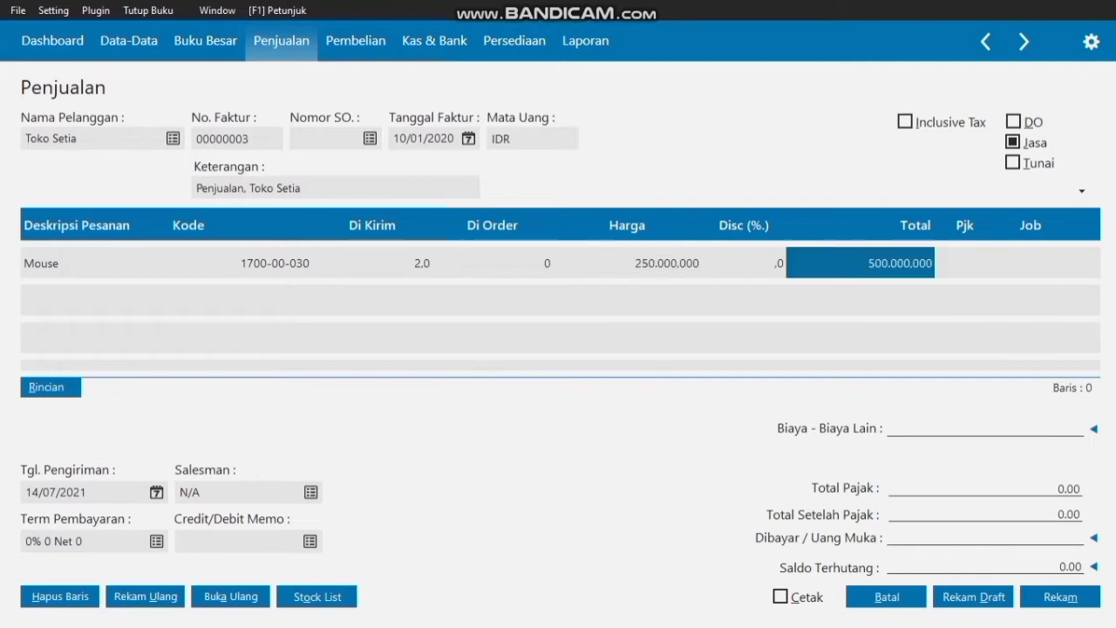
# - Apply the PPN (Pertambahan Nilai) tax to the Mouse line
pyautogui.press('Tab')
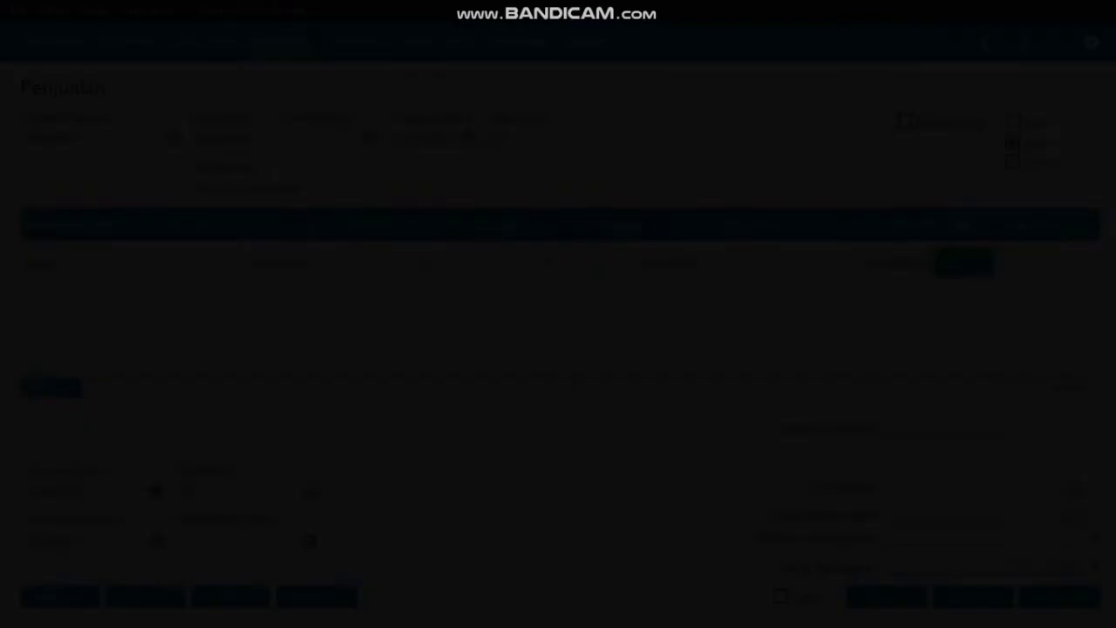
pyautogui.click(547, 280)
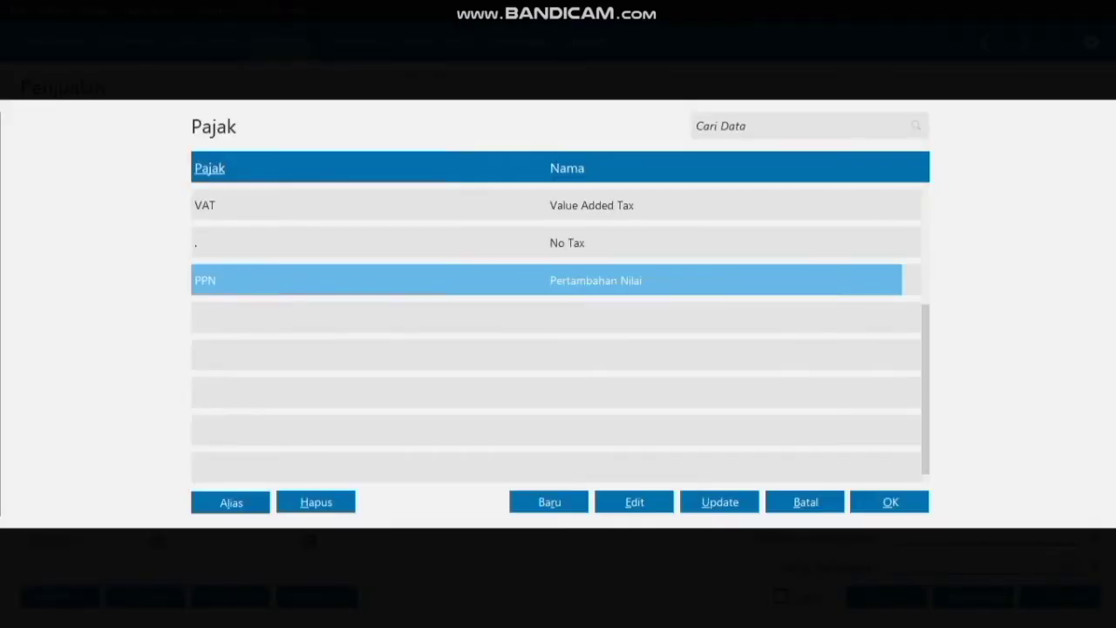
pyautogui.click(889, 502)
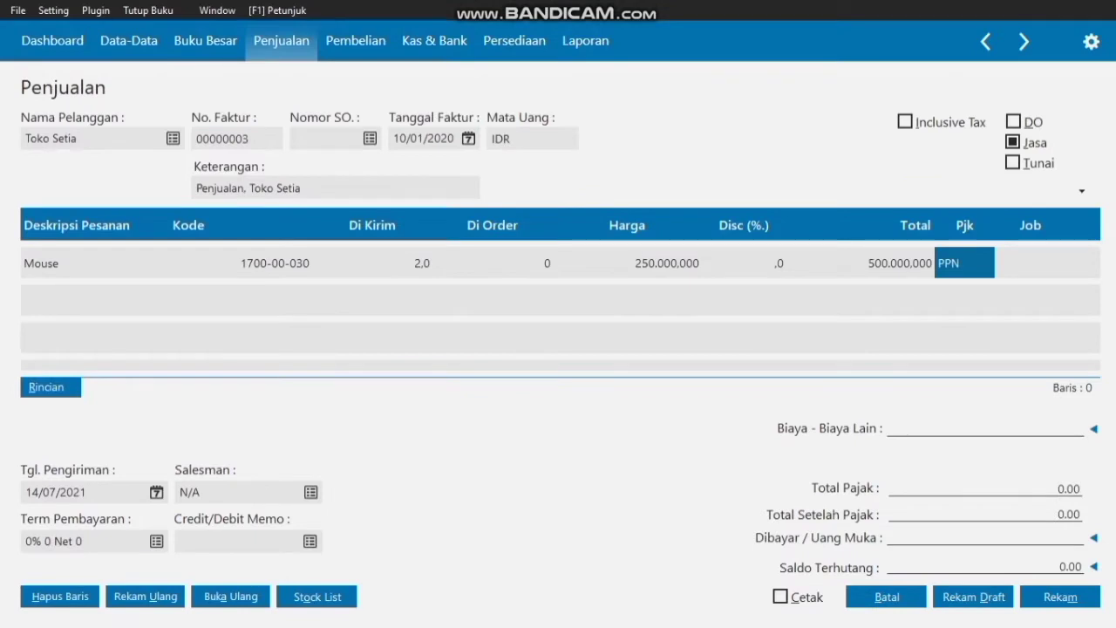
# - Set the delivery date (Tgl. Pengiriman) of the Toko Setia invoice to 10/01/2020
pyautogui.click(157, 492)
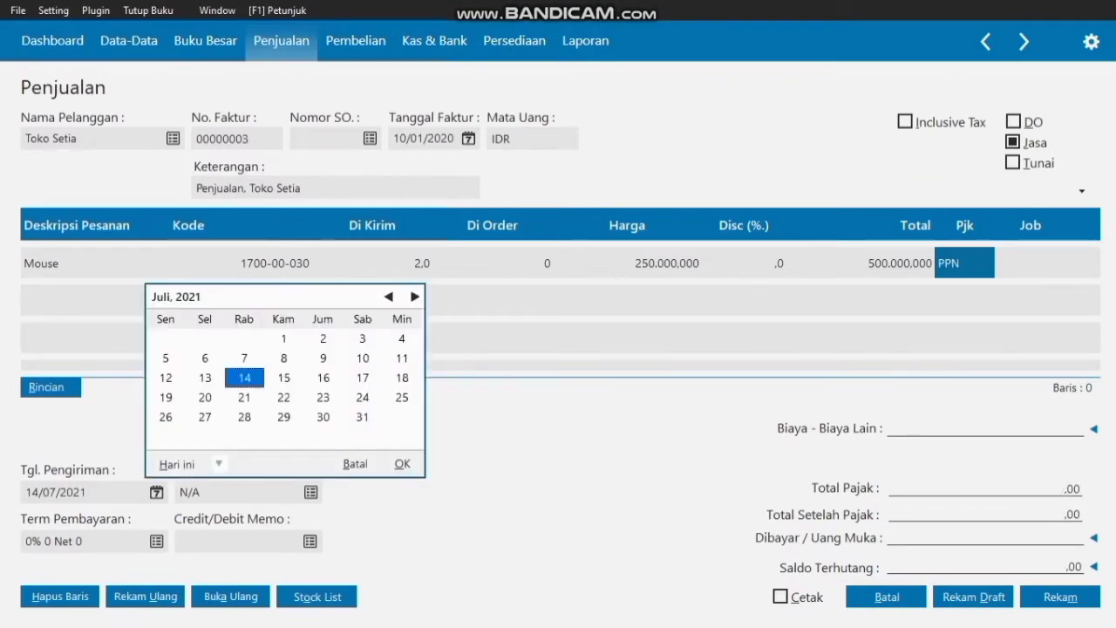
pyautogui.click(389, 297)
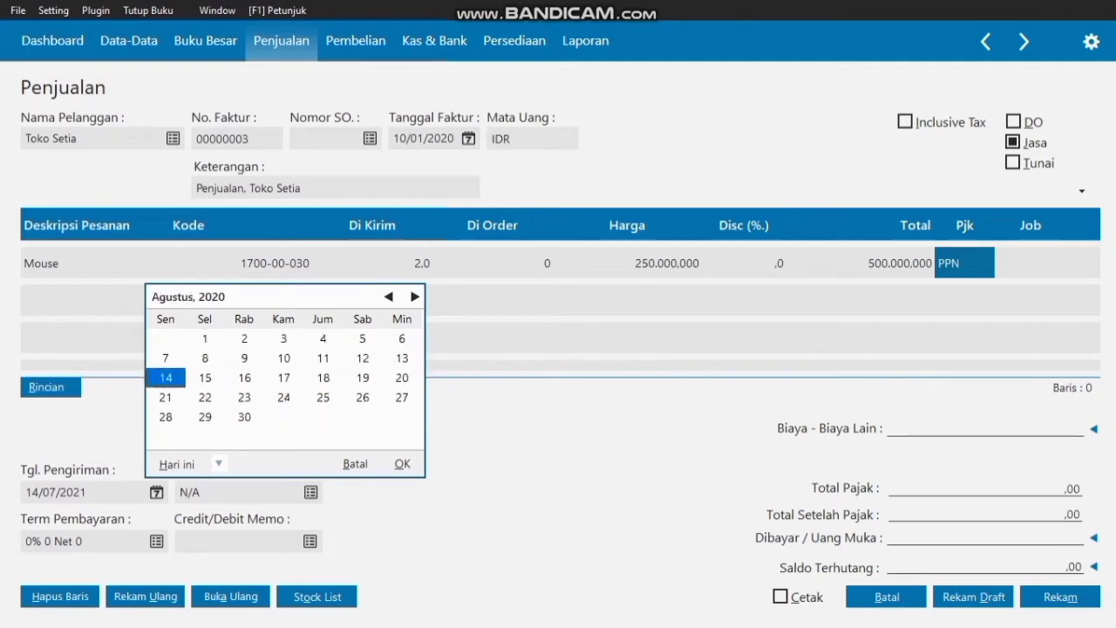
pyautogui.click(388, 298)
pyautogui.click(388, 297)
pyautogui.click(389, 297)
pyautogui.click(389, 297)
pyautogui.click(389, 297)
pyautogui.click(389, 297)
pyautogui.click(388, 297)
pyautogui.click(389, 297)
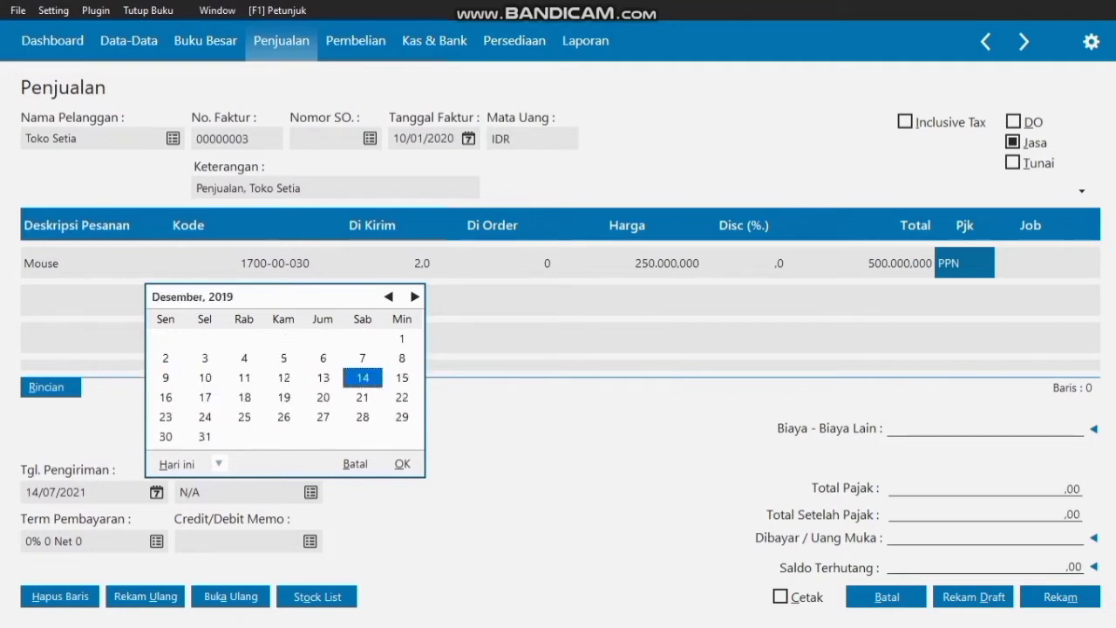
pyautogui.click(415, 298)
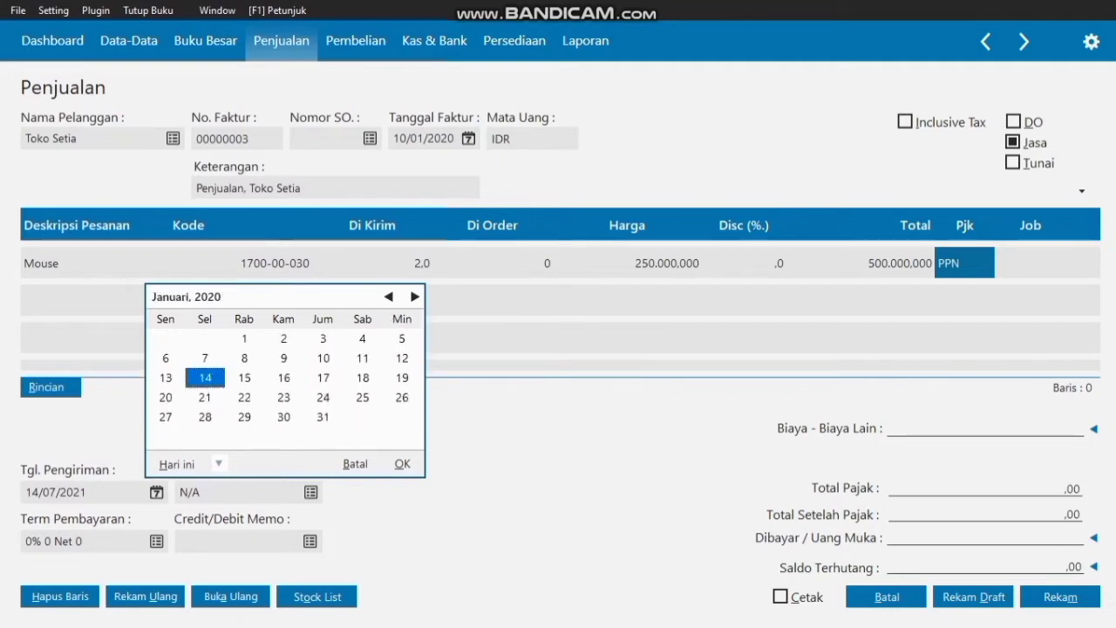
pyautogui.click(323, 358)
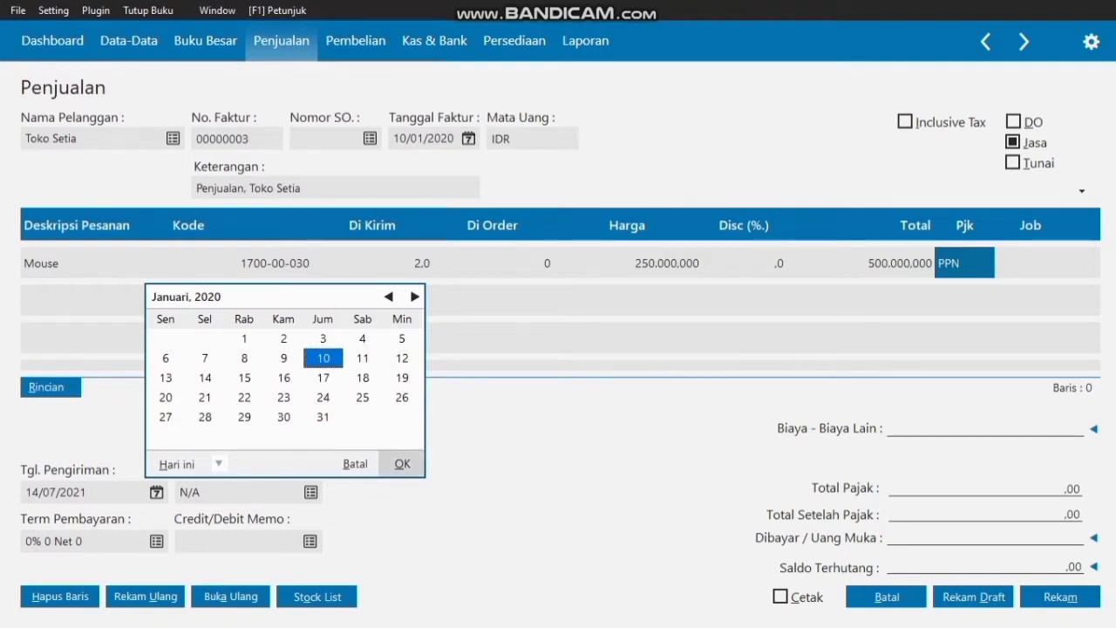
pyautogui.click(402, 464)
# - Assign the second listed employee as salesman of the Toko Setia invoice
pyautogui.press('Tab')
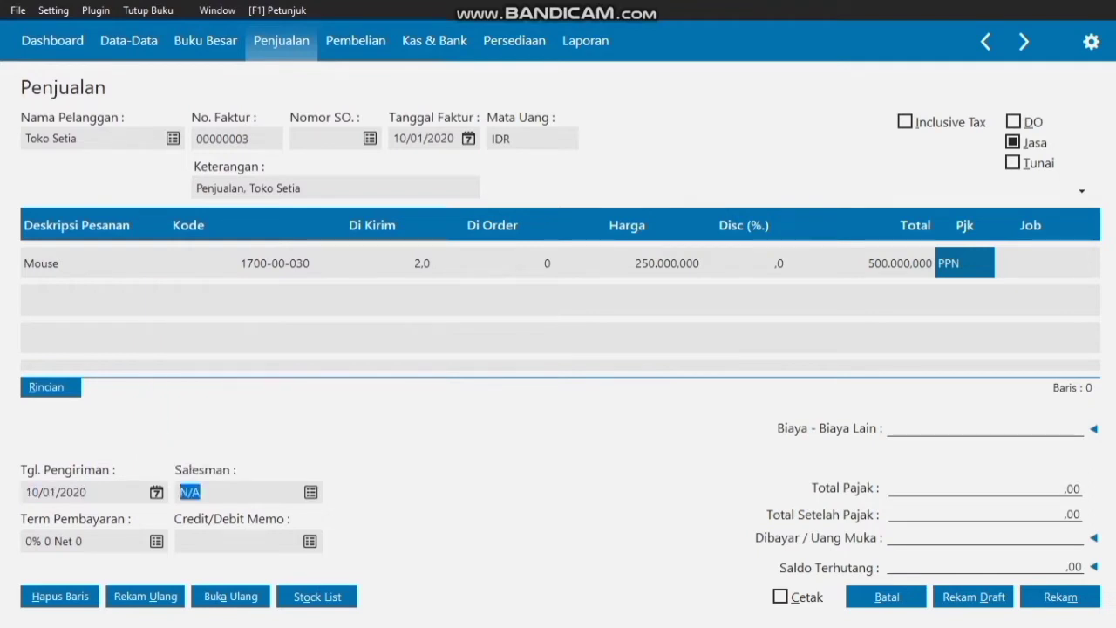
pyautogui.click(311, 492)
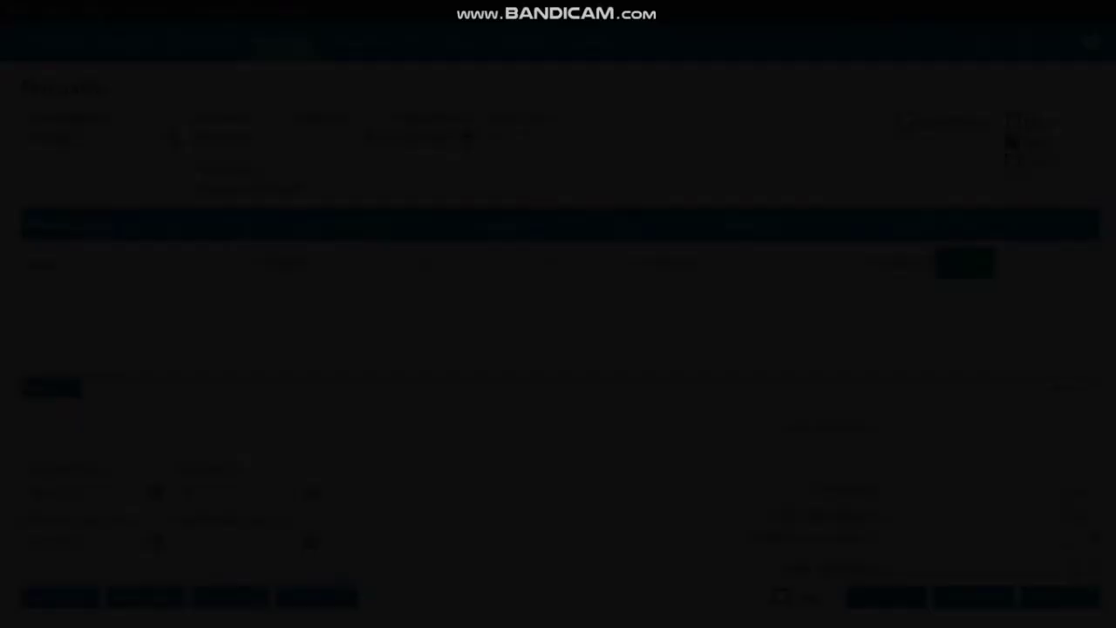
pyautogui.click(443, 242)
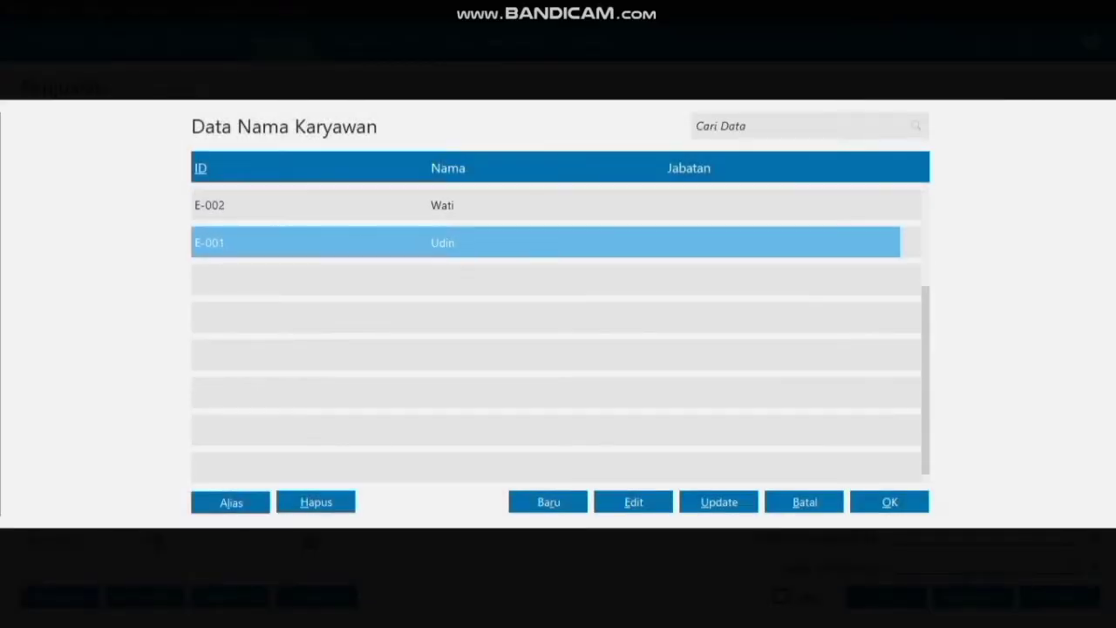
pyautogui.click(889, 502)
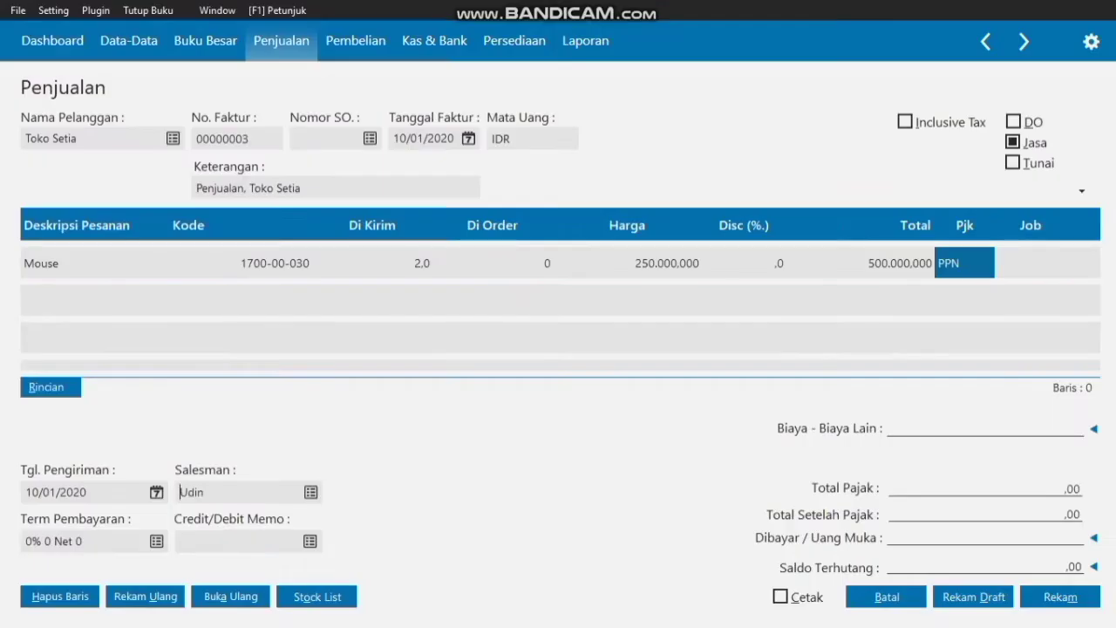
# - Set the payment terms to 10 discount days, 30 due days, 2% early discount and 1% late penalty, and record the Toko Setia invoice
pyautogui.click(156, 542)
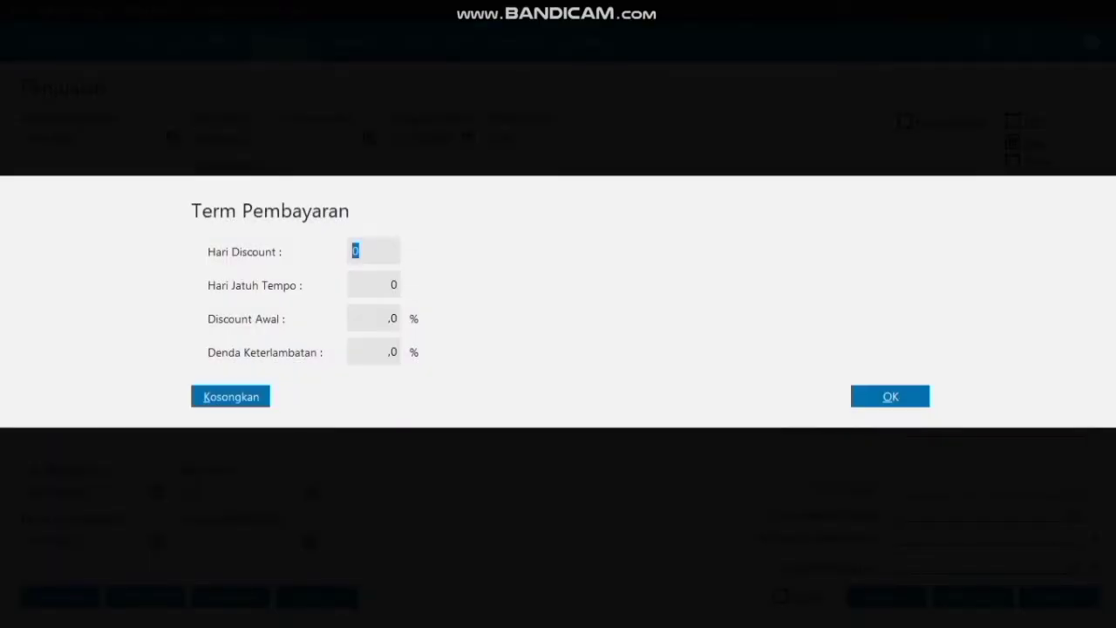
pyautogui.write('10')
pyautogui.press('Tab')
pyautogui.write('30')
pyautogui.press('Tab')
pyautogui.write('1')
pyautogui.press('BackSpace')
pyautogui.write('2')
pyautogui.press('Tab')
pyautogui.write('1')
pyautogui.press('Return')
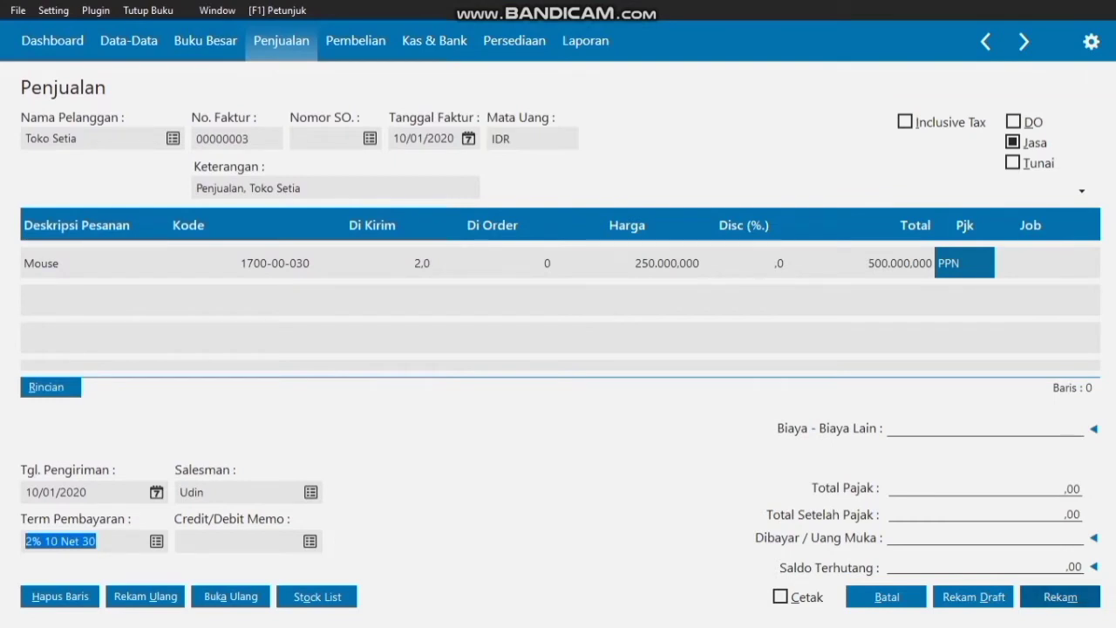
pyautogui.click(1060, 596)
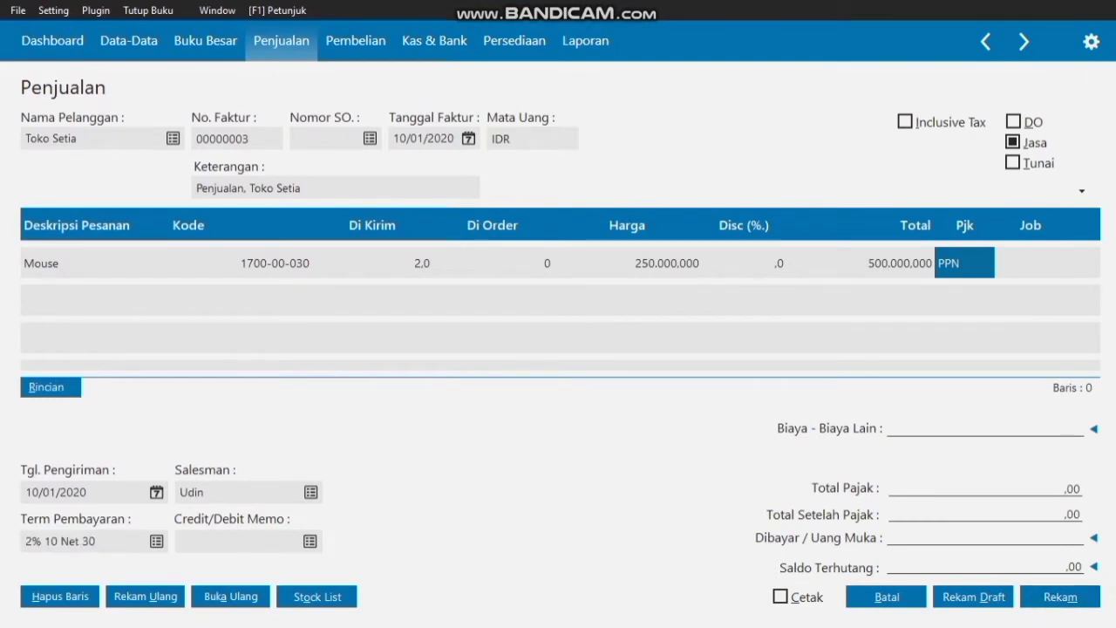
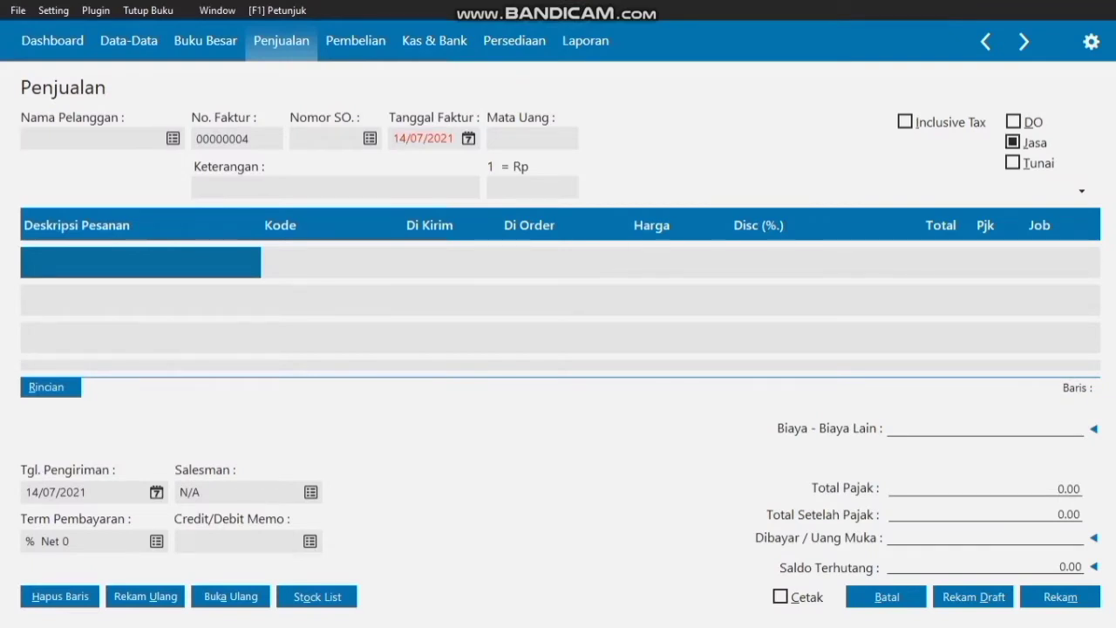
# - Select Toko Berkah as the customer of the fourth invoice and set its invoice date (Tanggal Faktur) to 11/01/2020
pyautogui.click(172, 138)
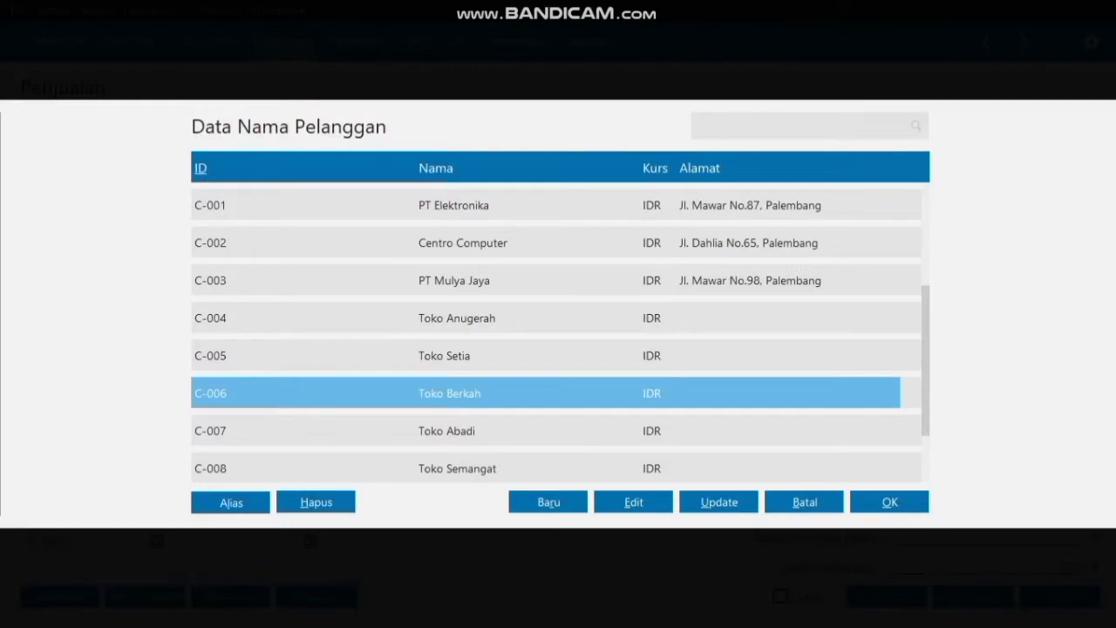
pyautogui.click(889, 502)
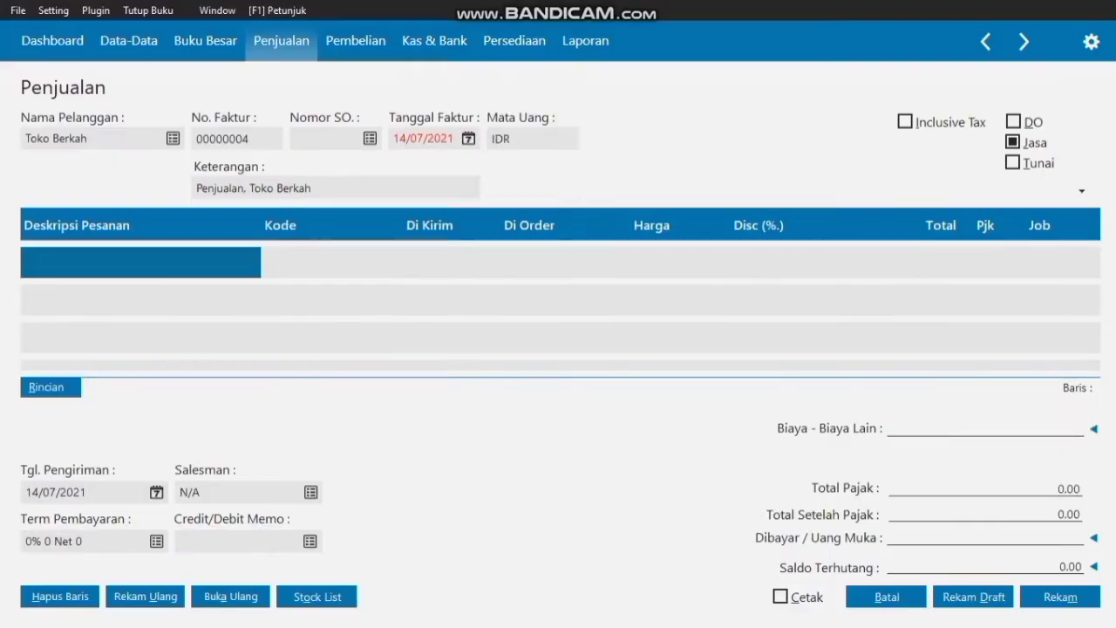
pyautogui.click(468, 138)
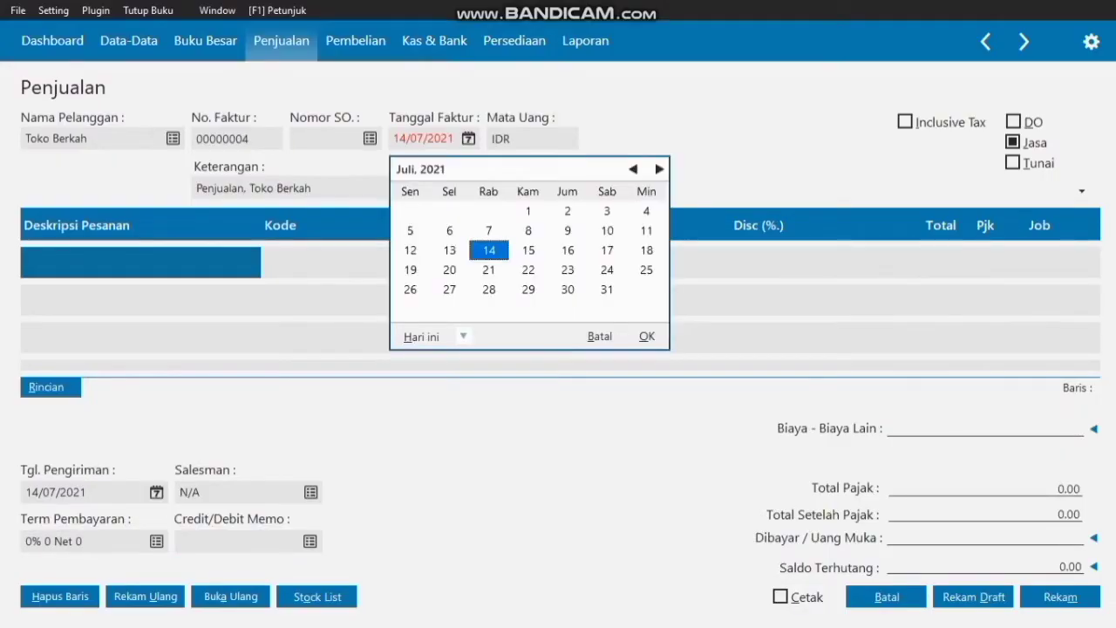
pyautogui.click(634, 169)
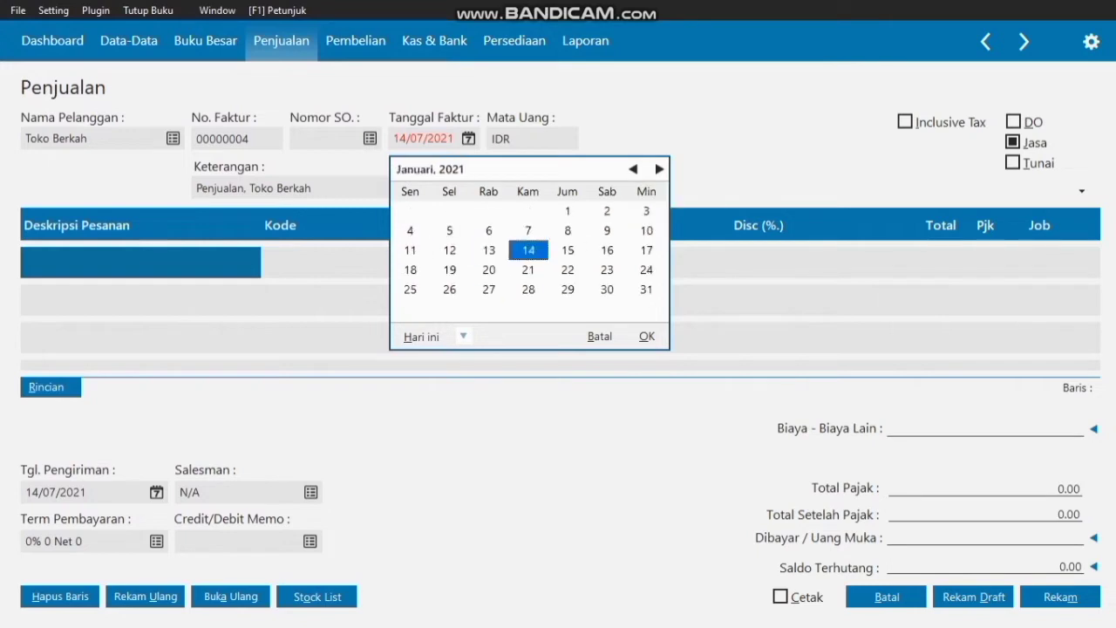
pyautogui.click(634, 169)
pyautogui.click(633, 169)
pyautogui.click(633, 169)
pyautogui.click(634, 169)
pyautogui.click(634, 170)
pyautogui.click(633, 170)
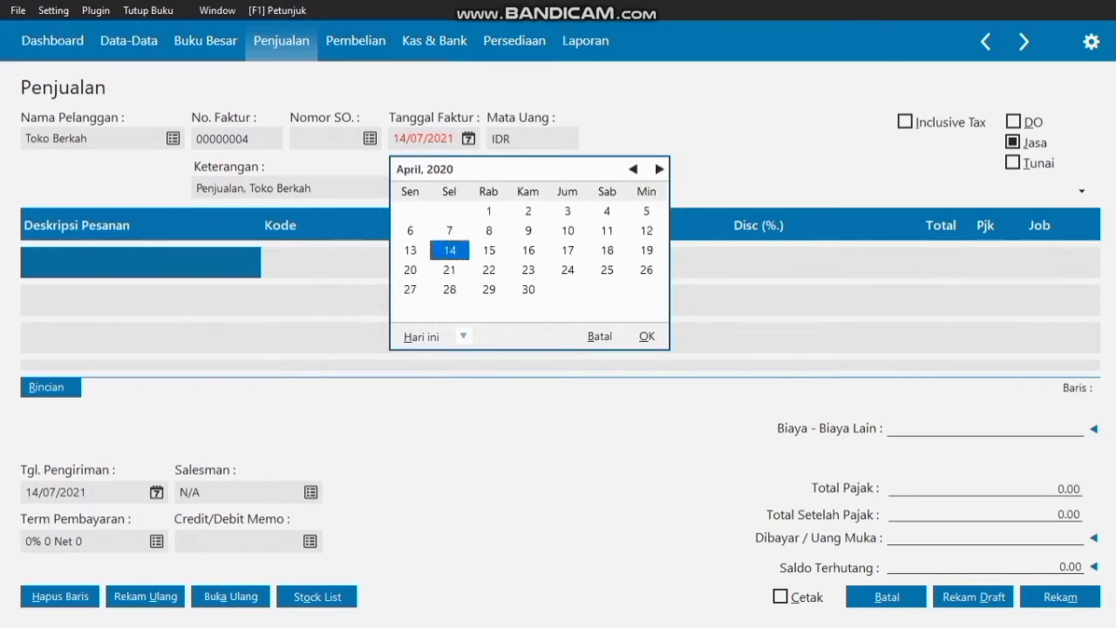
pyautogui.click(634, 169)
pyautogui.click(634, 169)
pyautogui.click(633, 169)
pyautogui.click(607, 231)
pyautogui.click(646, 336)
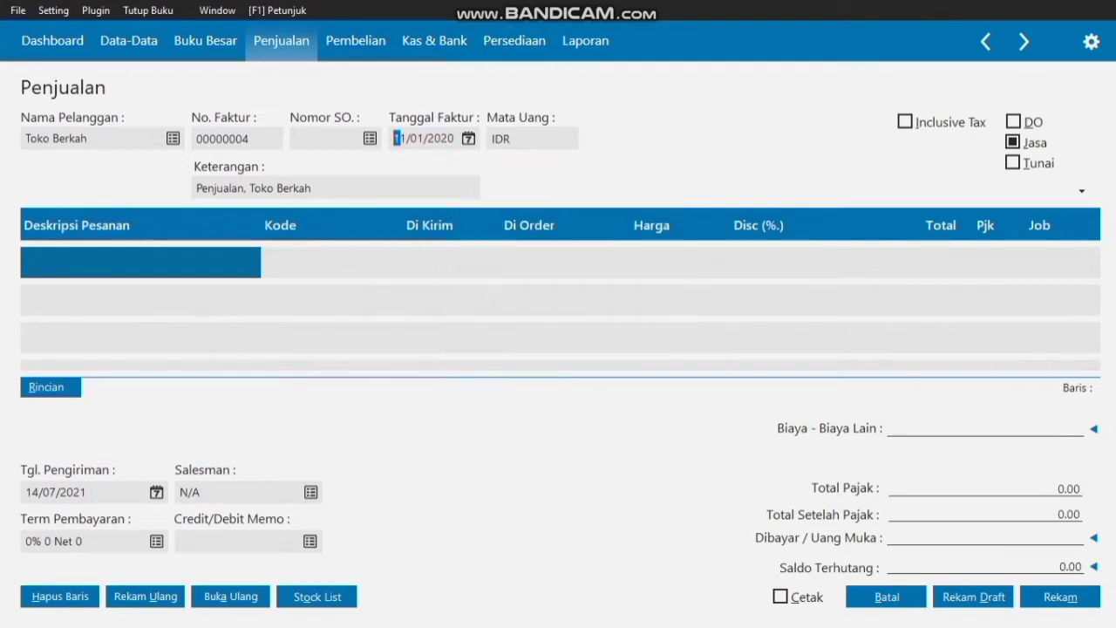
# - Enter LG as the order description (Deskripsi Pesanan) on the first line of the Toko Berkah invoice
pyautogui.click(140, 261)
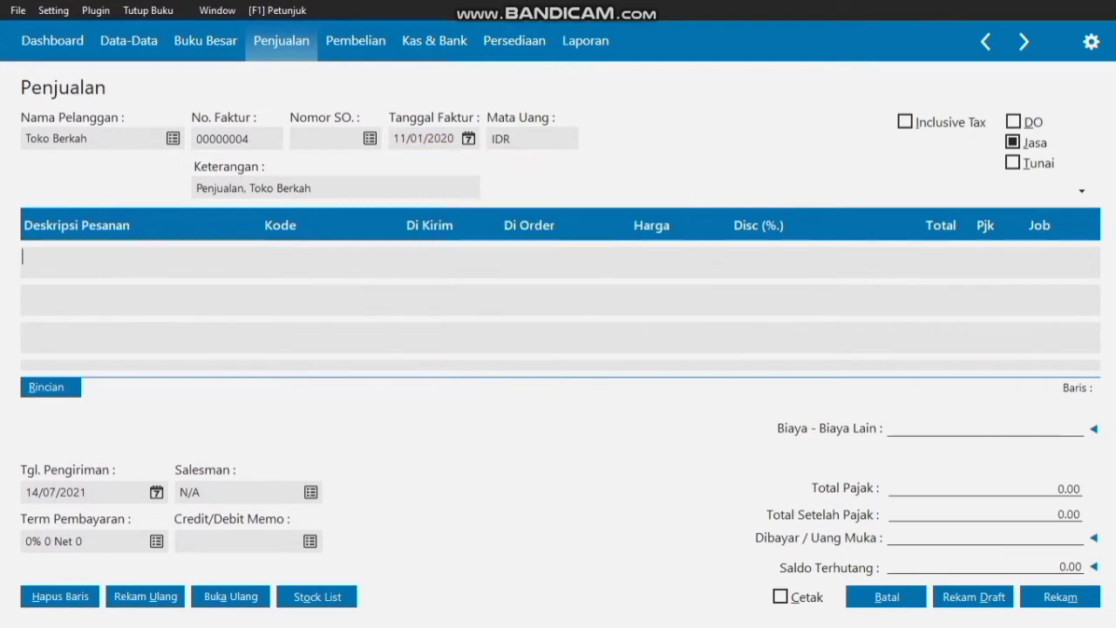
pyautogui.write('LG')
pyautogui.click(319, 262)
# - Assign the Komputer account (170000020) as the code (Kode) of the LG line
pyautogui.doubleClick(319, 262)
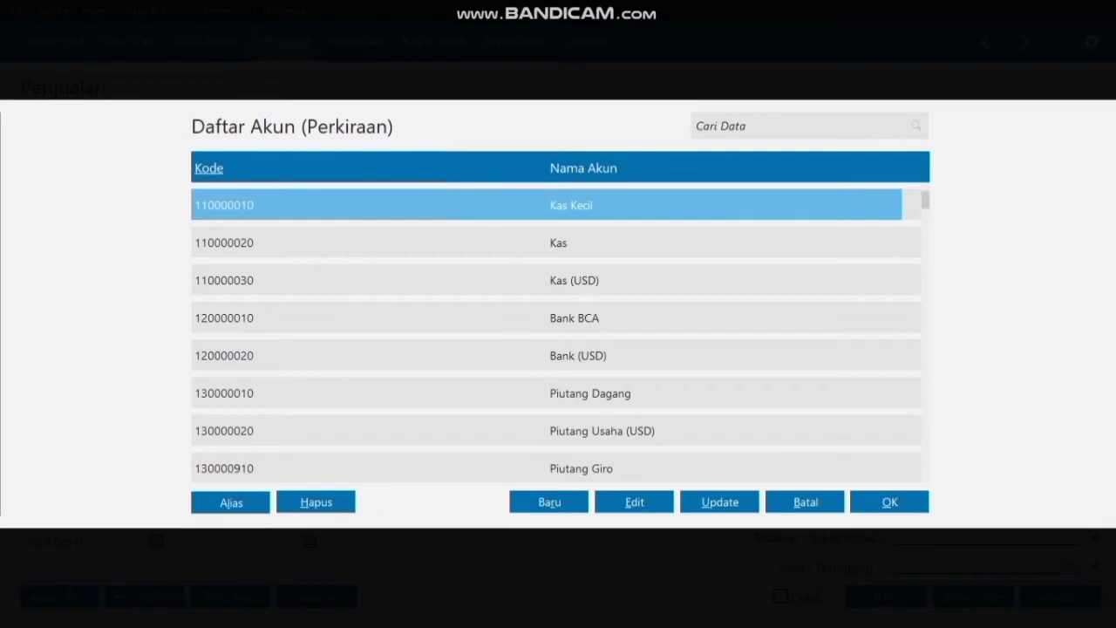
pyautogui.press('Down')
pyautogui.press('Down')
pyautogui.press('Down')
pyautogui.press('Down')
pyautogui.press('Down')
pyautogui.press('Down')
pyautogui.press('Down')
pyautogui.press('Down')
pyautogui.press('Down')
pyautogui.press('Down')
pyautogui.press('Down')
pyautogui.press('Down')
pyautogui.press('Down')
pyautogui.press('Down')
pyautogui.press('Down')
pyautogui.press('Down')
pyautogui.press('Down')
pyautogui.press('Down')
pyautogui.press('Down')
pyautogui.press('Down')
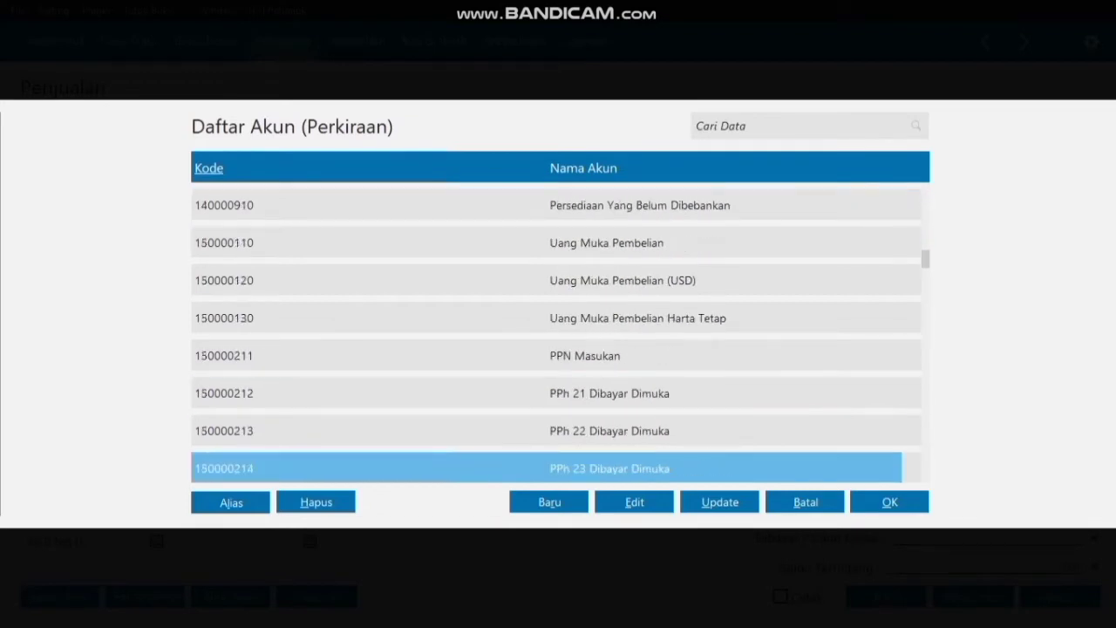
pyautogui.press('Down')
pyautogui.press('Down')
pyautogui.press('Down')
pyautogui.press('Down')
pyautogui.press('Down')
pyautogui.press('Down')
pyautogui.press('Down')
pyautogui.press('Down')
pyautogui.press('Down')
pyautogui.press('Down')
pyautogui.press('Down')
pyautogui.press('Down')
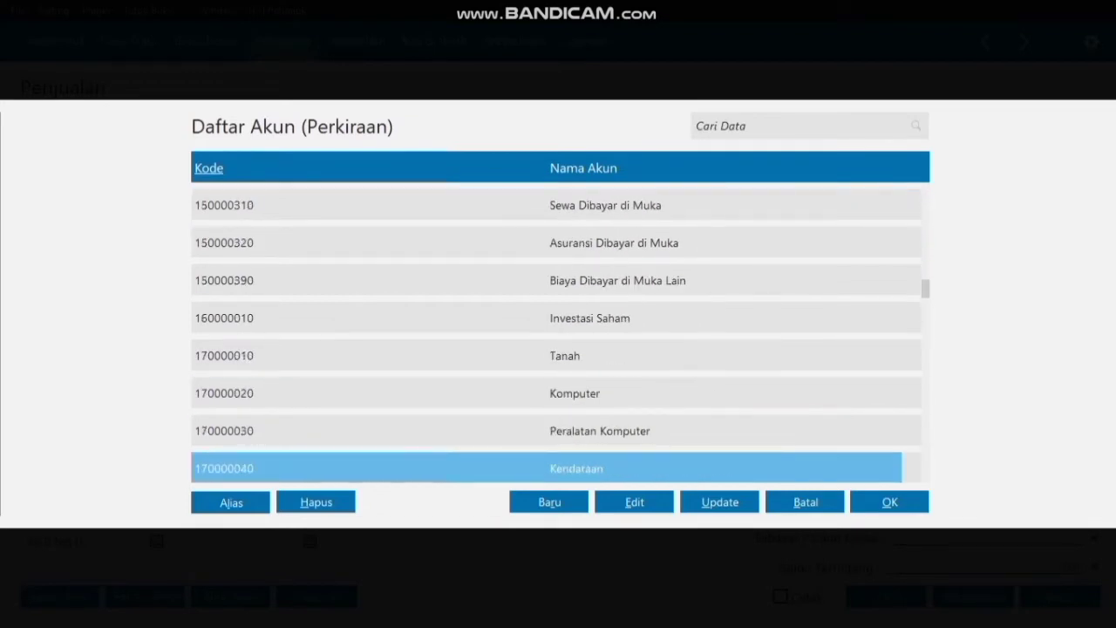
pyautogui.click(575, 393)
pyautogui.click(889, 502)
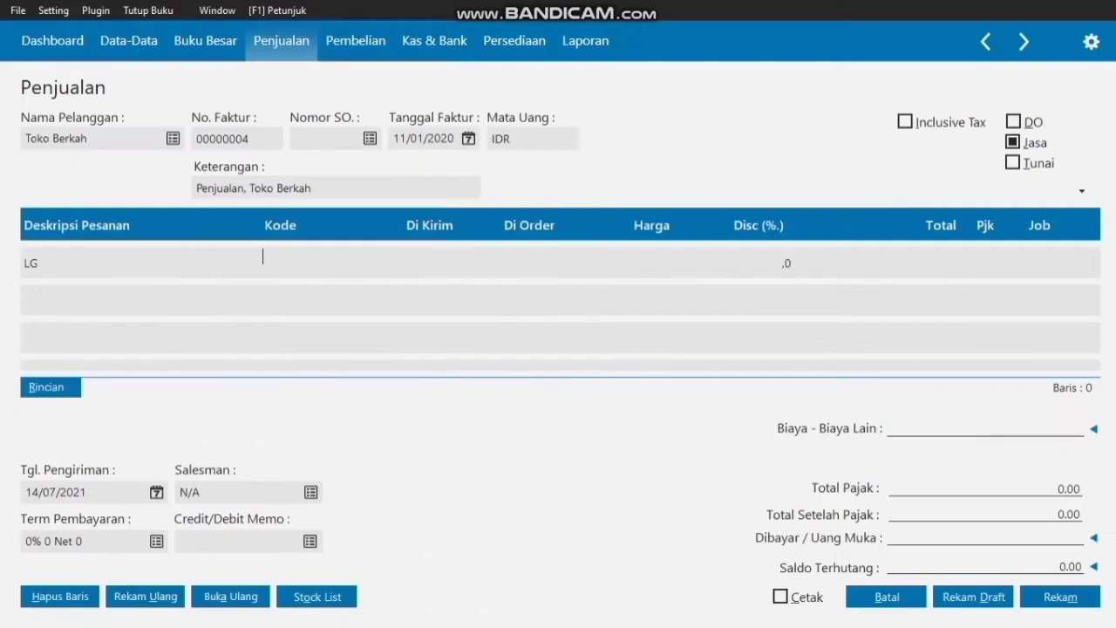
# - Set the LG line's delivered quantity (Di Kirim) to 1 and its price (Harga) to 3000000
pyautogui.press('Tab')
pyautogui.write('1')
pyautogui.press('Tab')
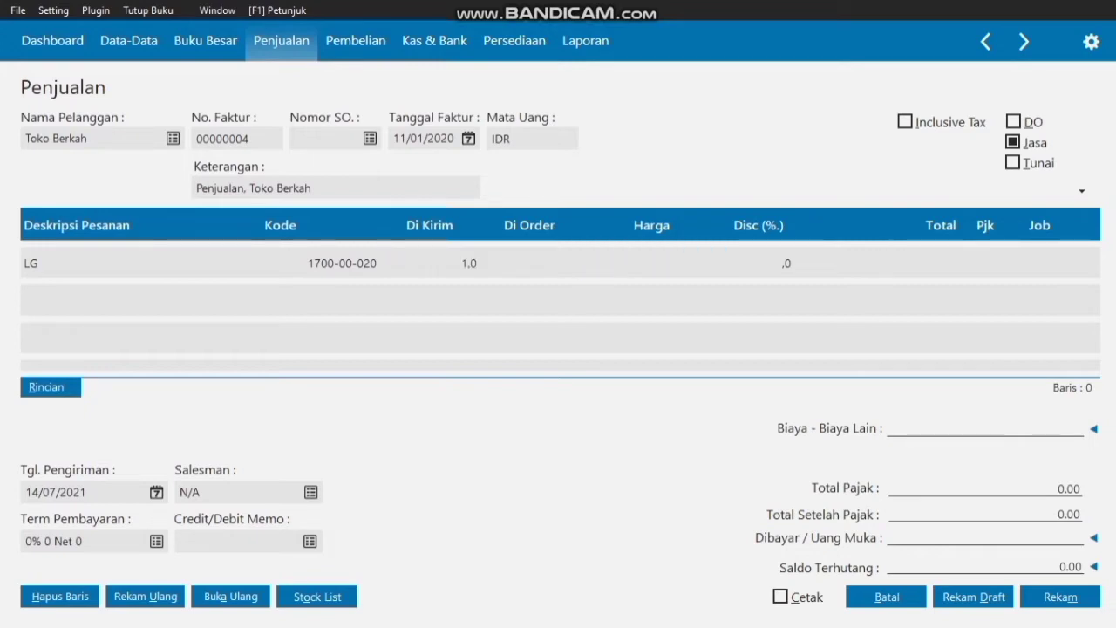
pyautogui.write('3000000')
pyautogui.press('Tab')
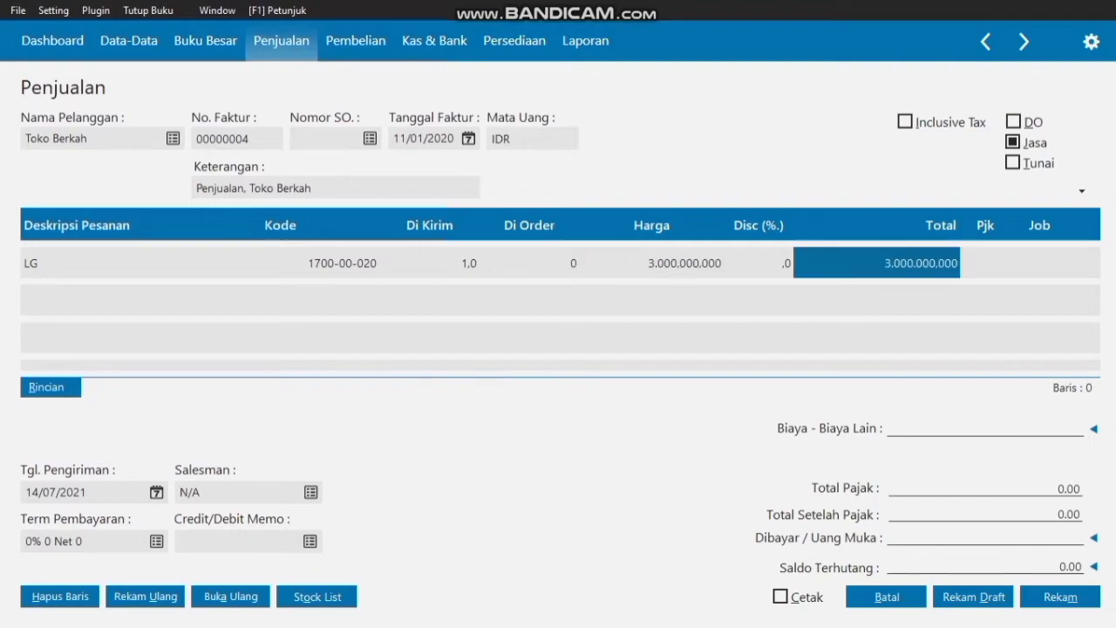
# - Apply the PPN (Pertambahan Nilai) tax to the LG line
pyautogui.doubleClick(985, 263)
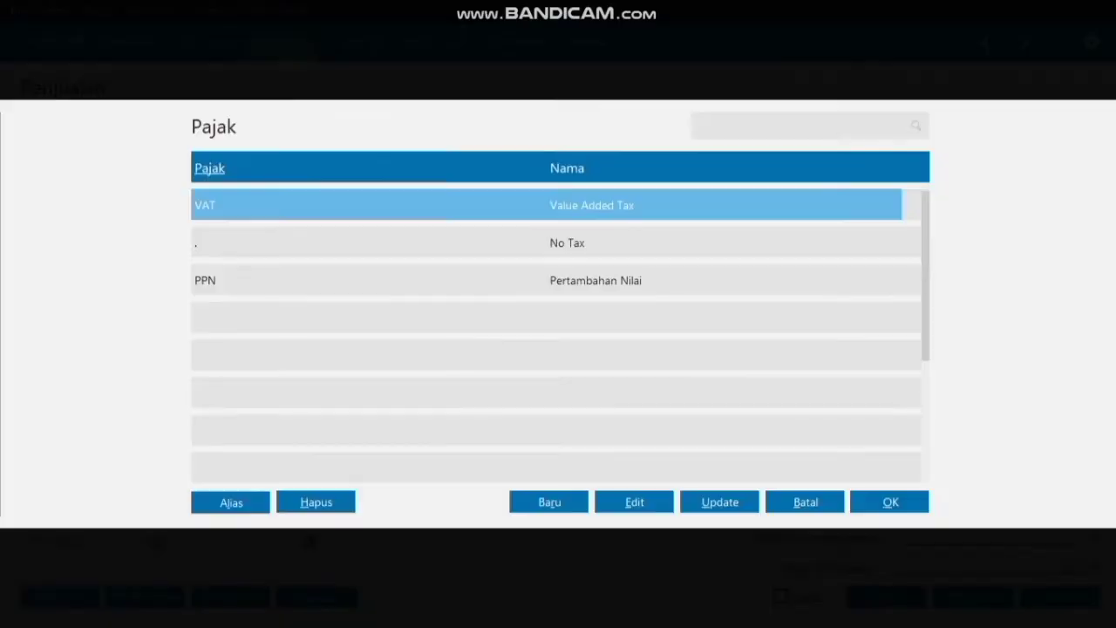
pyautogui.click(595, 280)
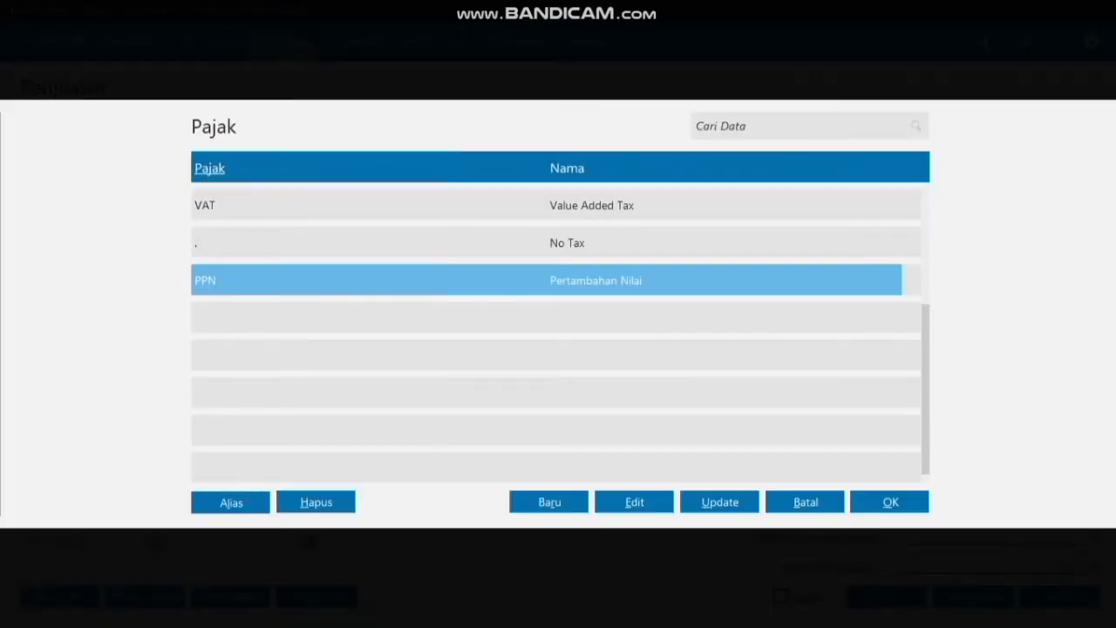
pyautogui.click(889, 502)
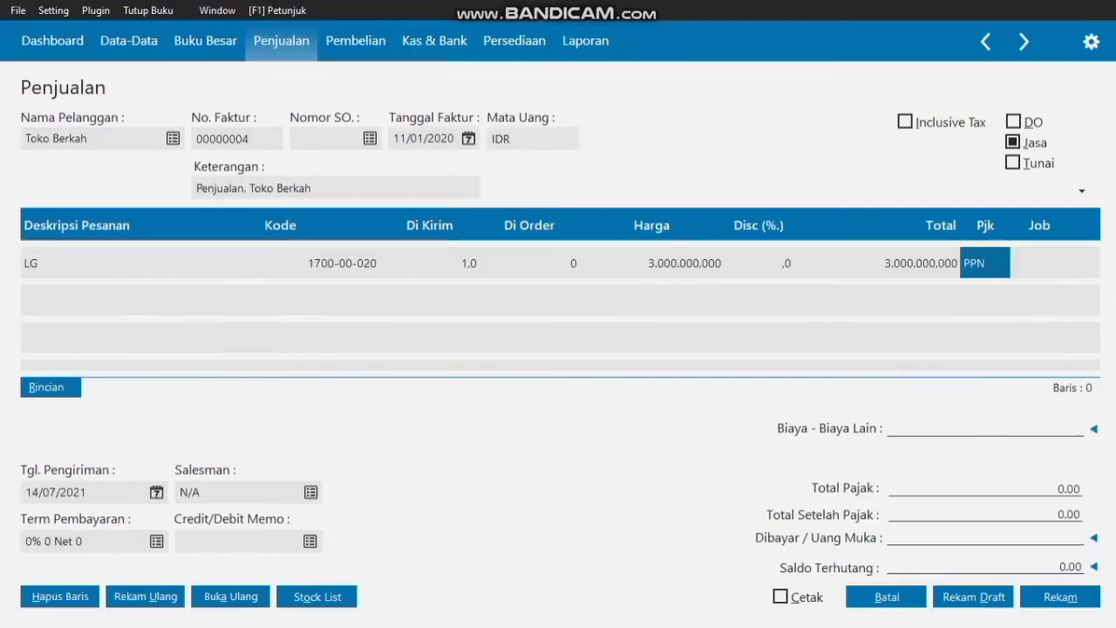
# - Add a second invoice line with the description Acer and the Komputer account (170000020) as its code
pyautogui.click(141, 300)
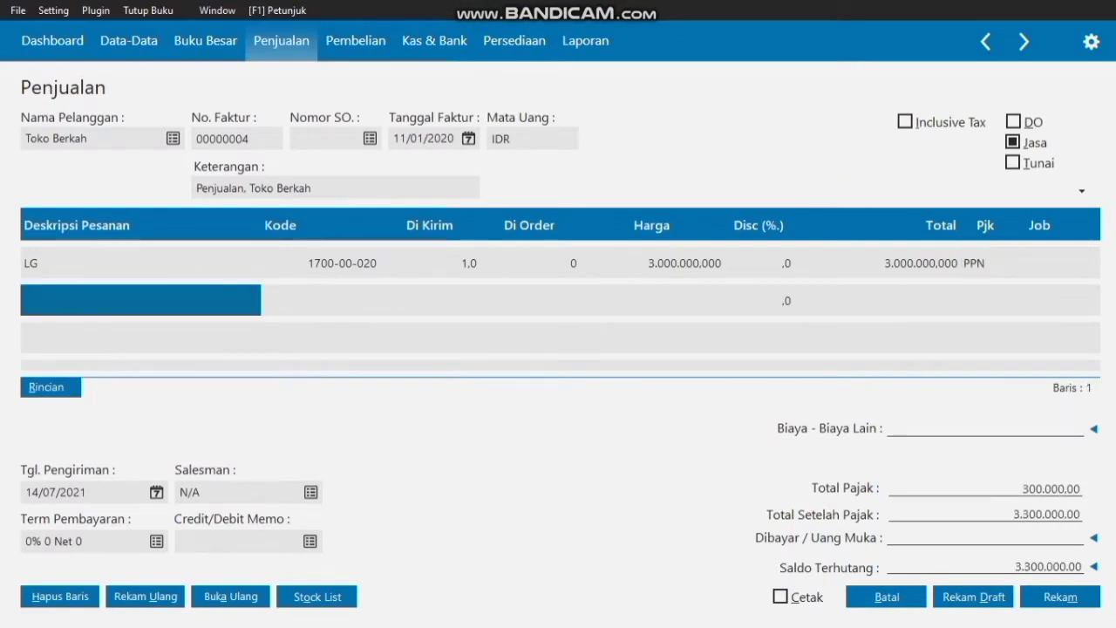
pyautogui.click(140, 299)
pyautogui.write('Acer')
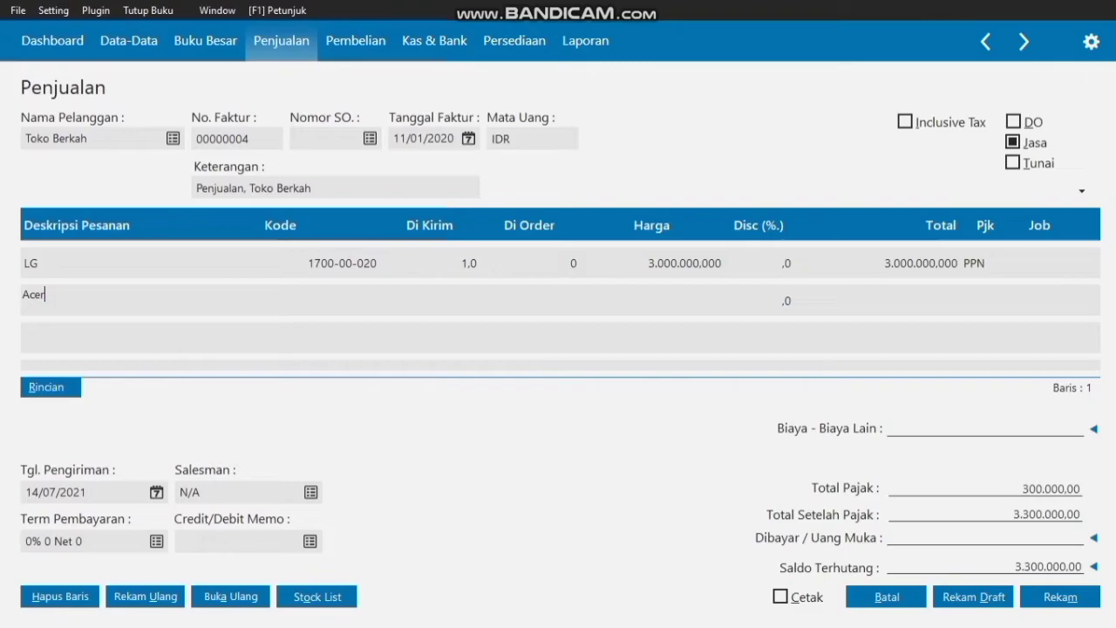
pyautogui.doubleClick(320, 300)
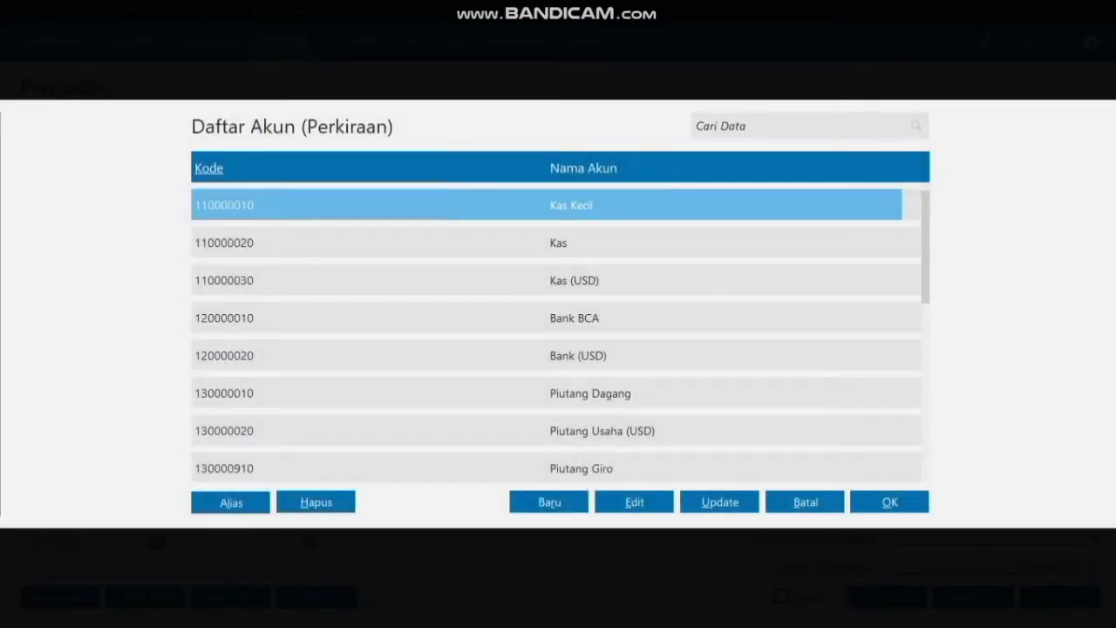
pyautogui.press('Down')
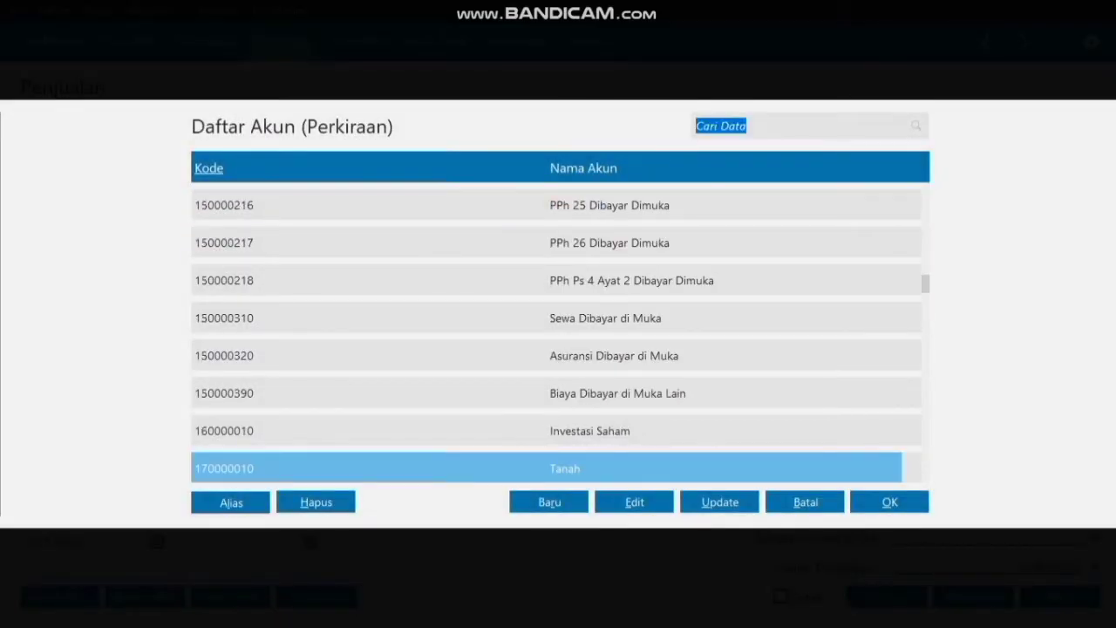
pyautogui.press('Down')
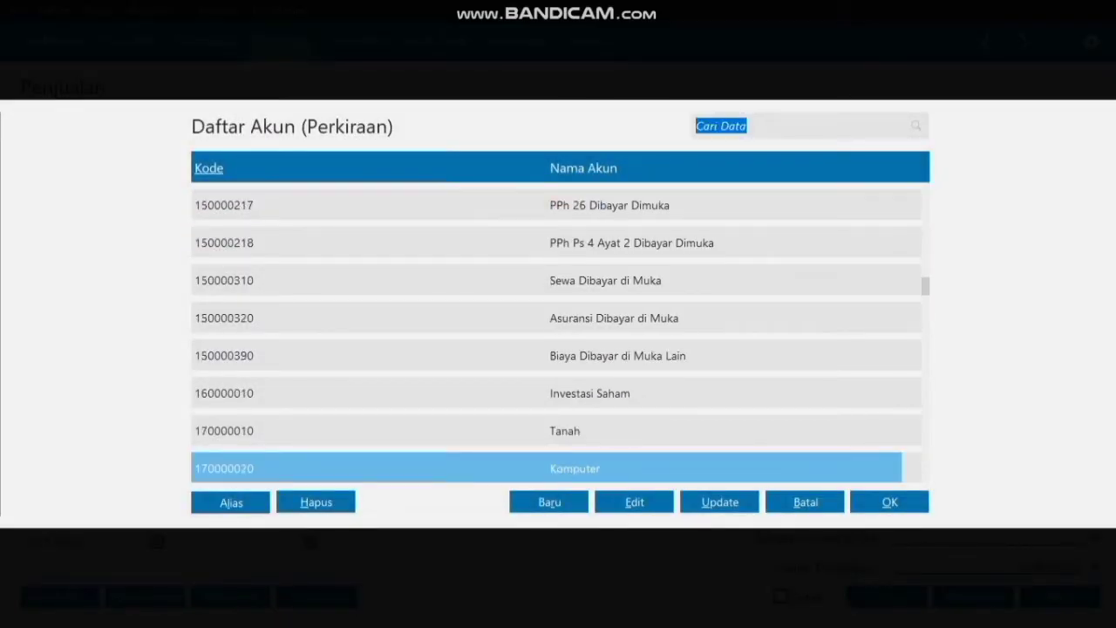
pyautogui.press('Return')
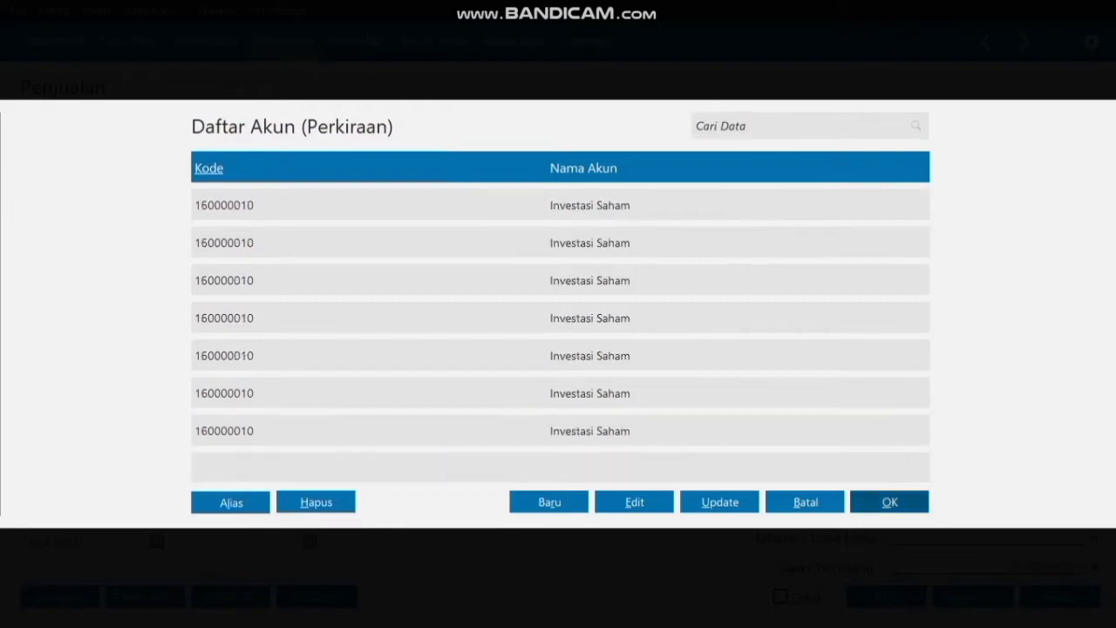
pyautogui.press('Tab')
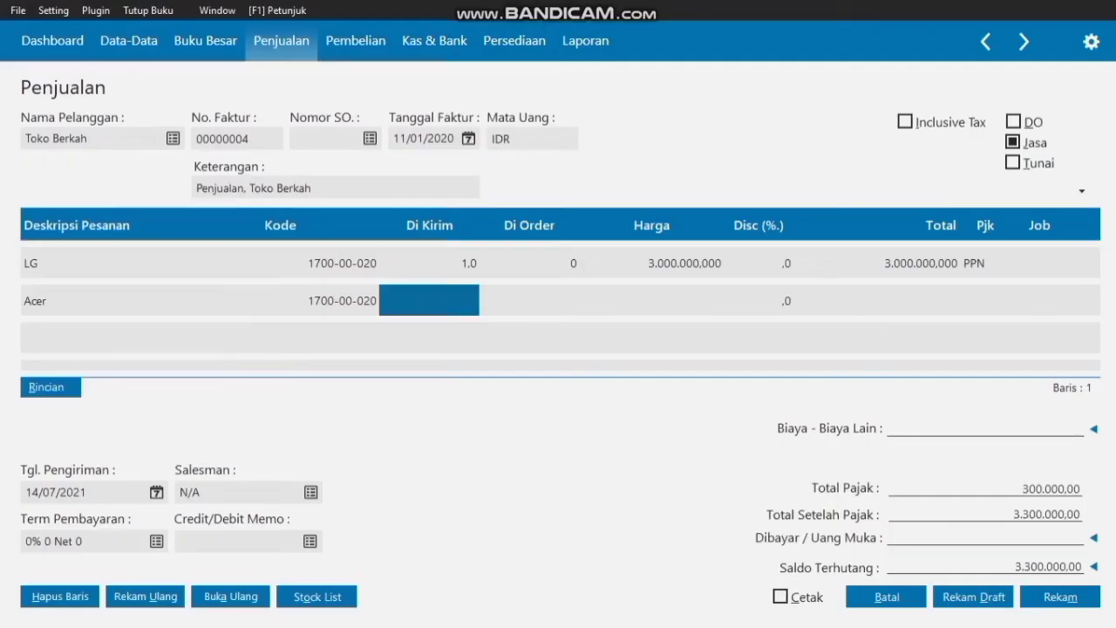
# - Set the Acer line's delivered quantity (Di Kirim) to 1 and its price (Harga) to 3000000
pyautogui.press('Return')
pyautogui.write('1')
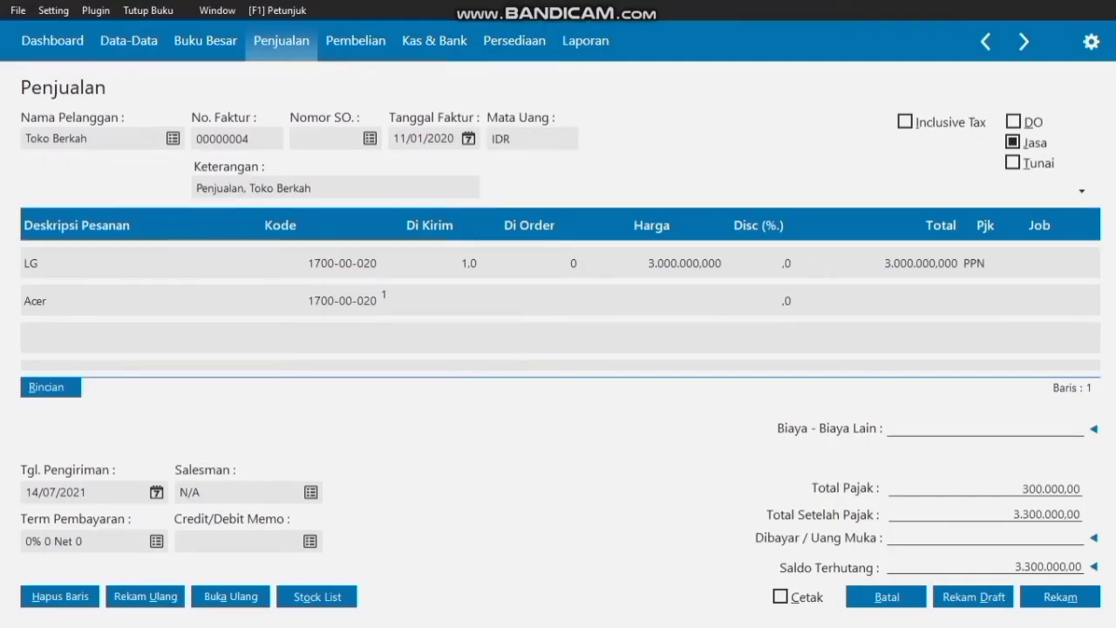
pyautogui.press('Tab')
pyautogui.press('Return')
pyautogui.write('3000000')
pyautogui.press('Tab')
# - Apply the PPN (Pertambahan Nilai) tax to the Acer line
pyautogui.press('Return')
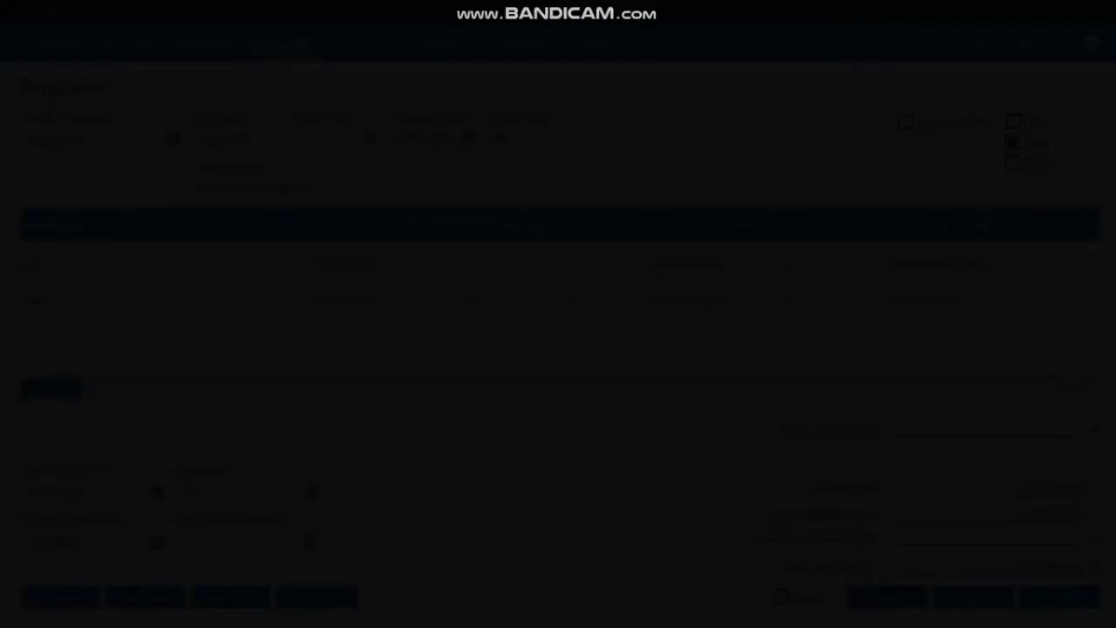
pyautogui.click(595, 279)
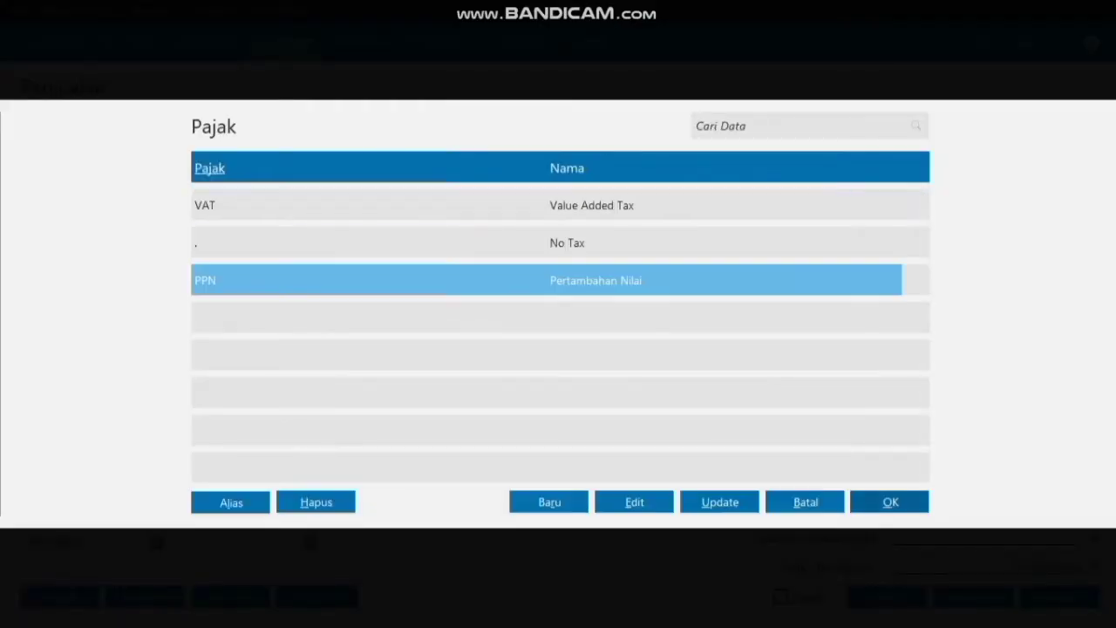
pyautogui.click(889, 502)
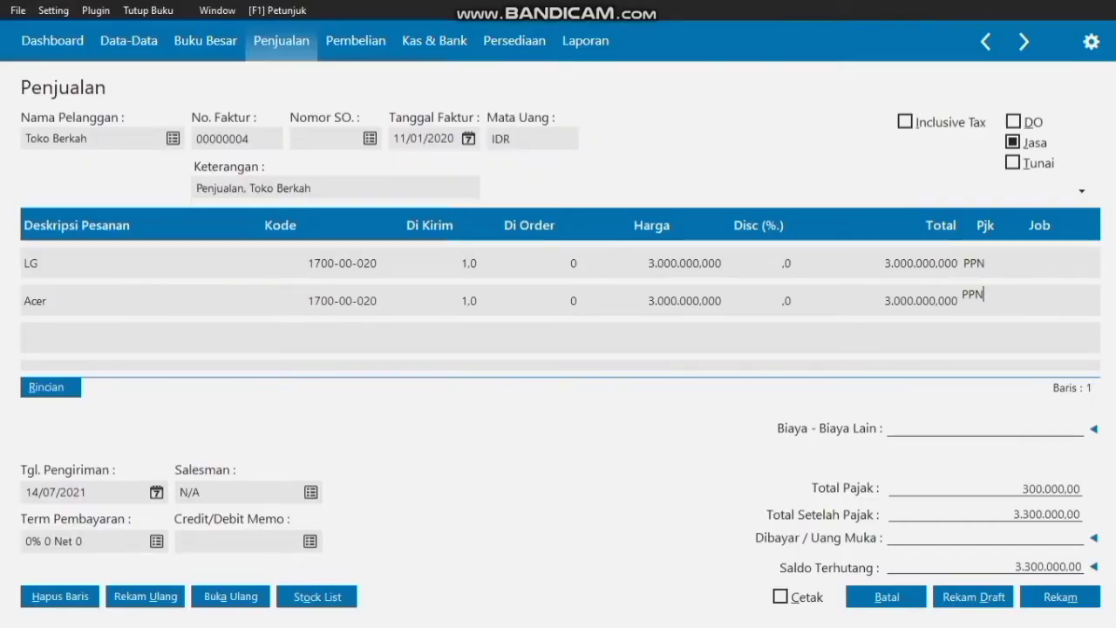
# - Set the delivery date (Tgl. Pengiriman) of the Toko Berkah invoice to 11/01/2020
pyautogui.click(156, 493)
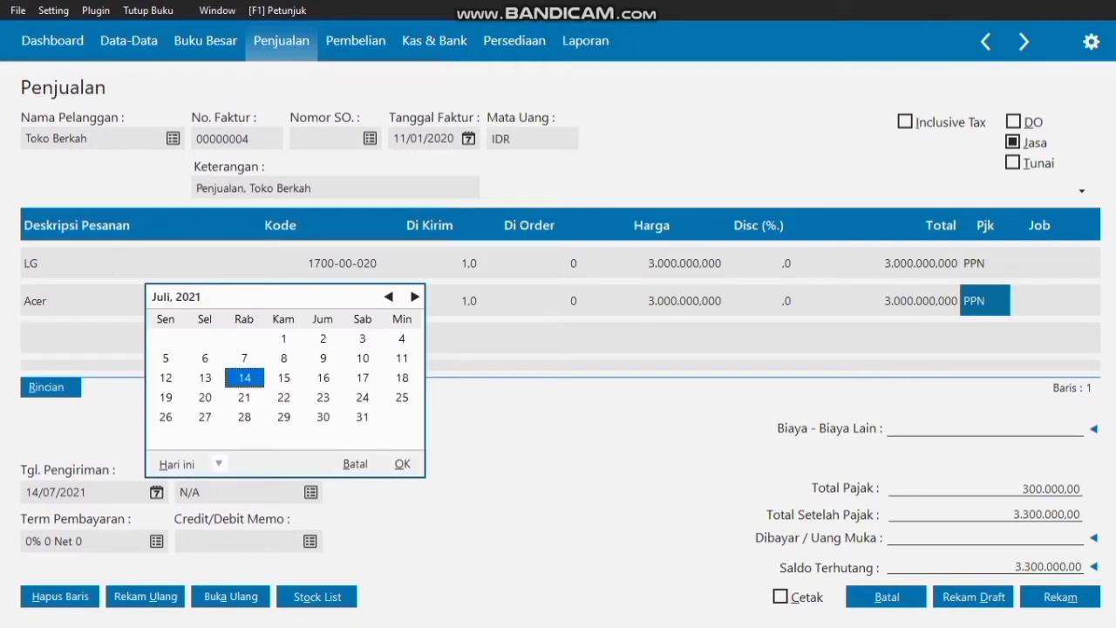
pyautogui.click(388, 297)
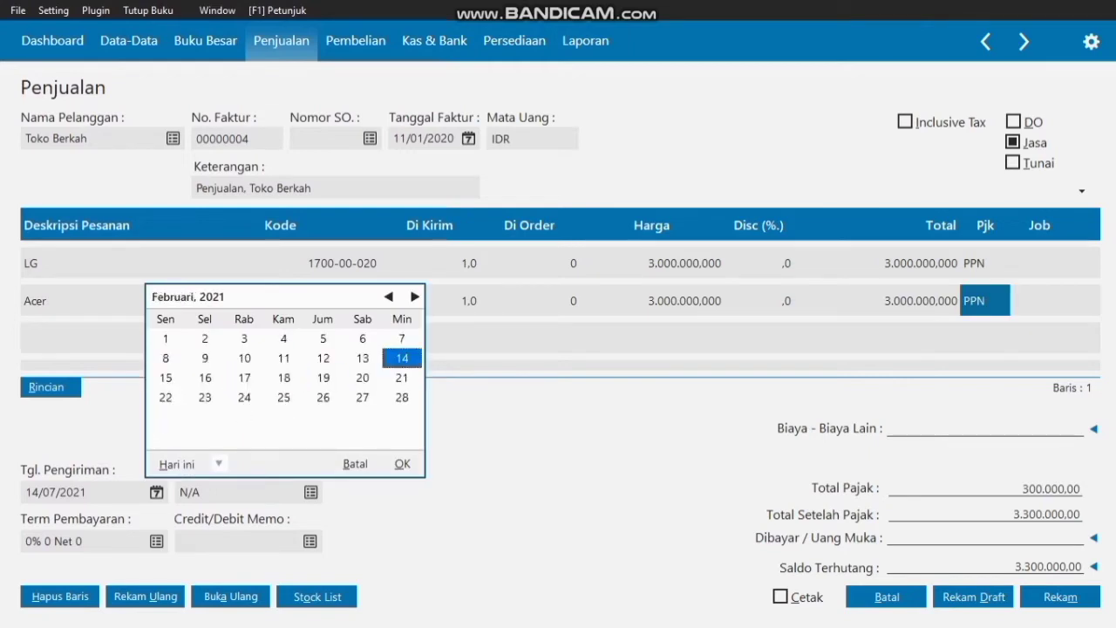
pyautogui.click(388, 298)
pyautogui.click(389, 298)
pyautogui.click(389, 297)
pyautogui.click(389, 297)
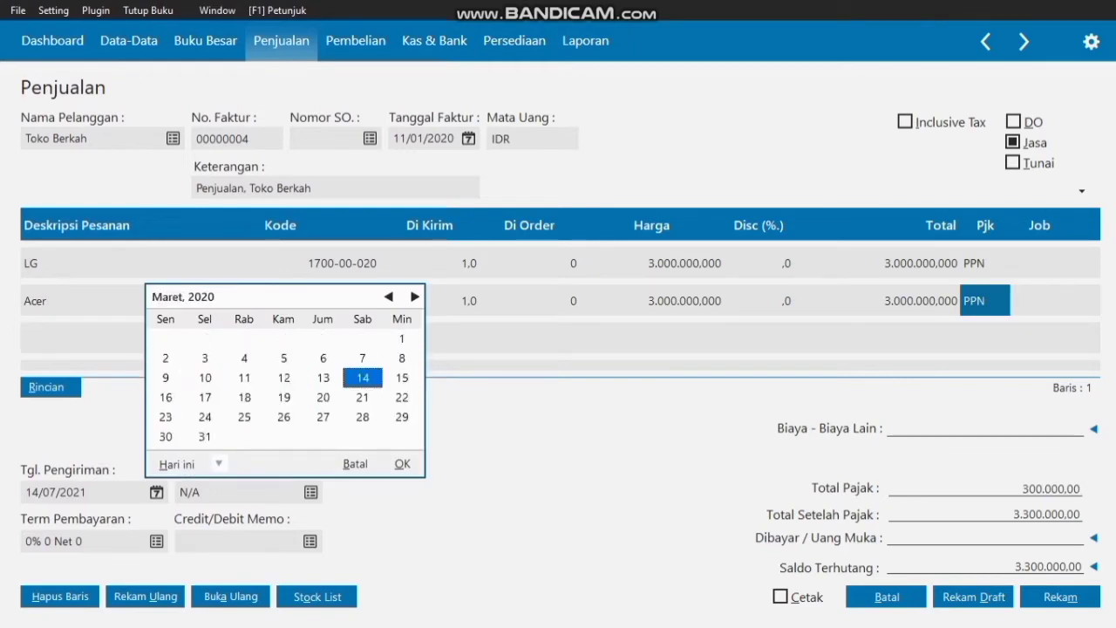
pyautogui.click(389, 297)
pyautogui.click(388, 297)
pyautogui.click(363, 359)
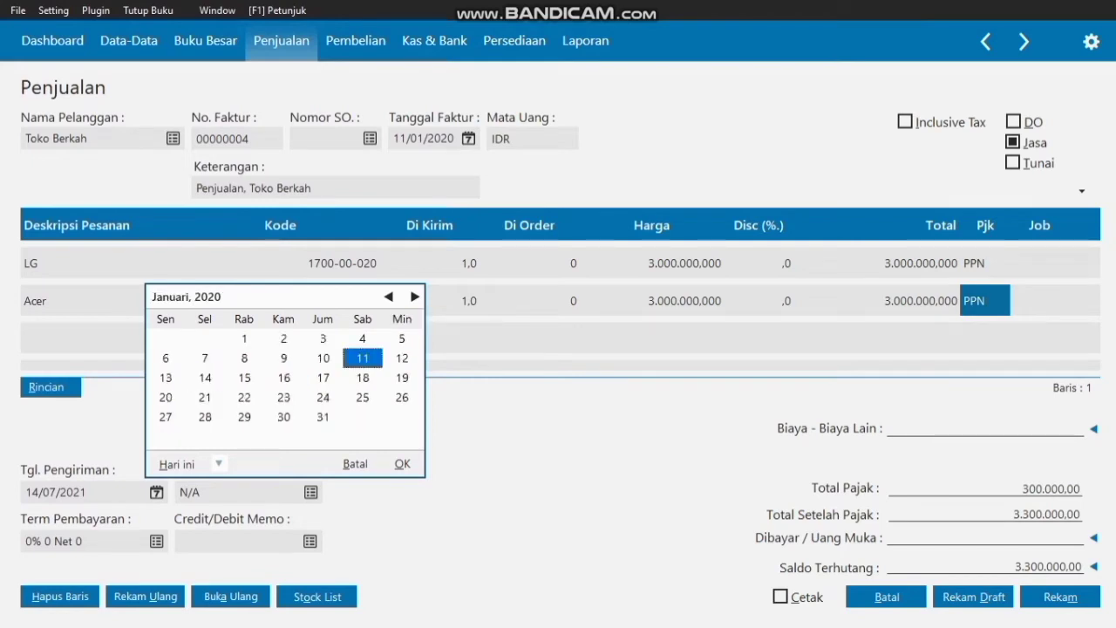
pyautogui.click(402, 464)
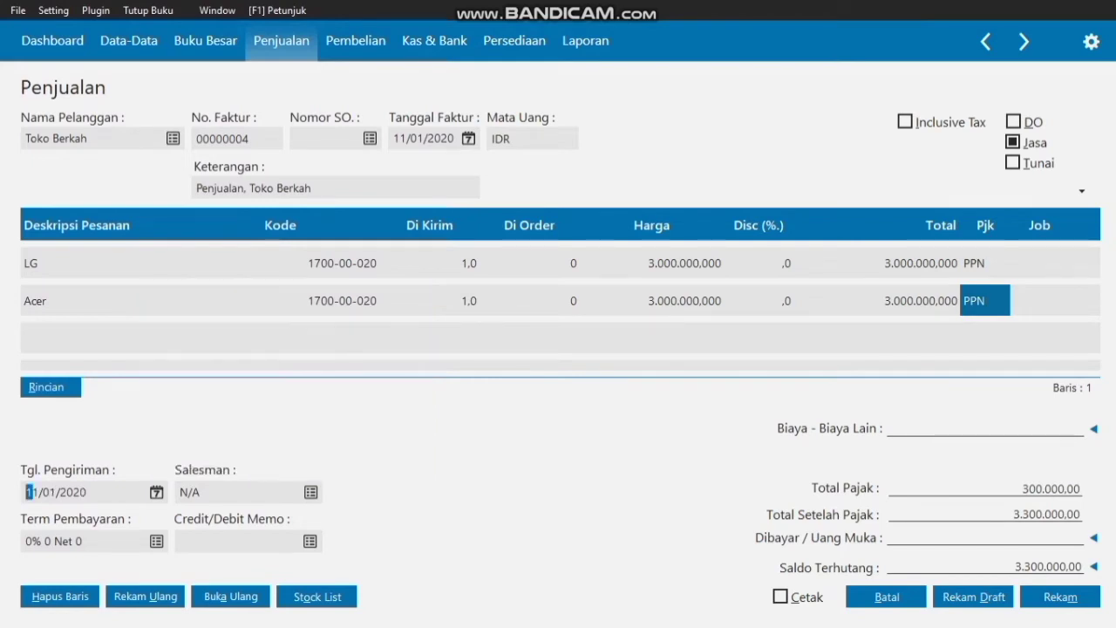
# - Set the Toko Berkah invoice's payment terms to 10 discount days, 30 due days, 2% early discount and 1% late penalty
pyautogui.click(157, 542)
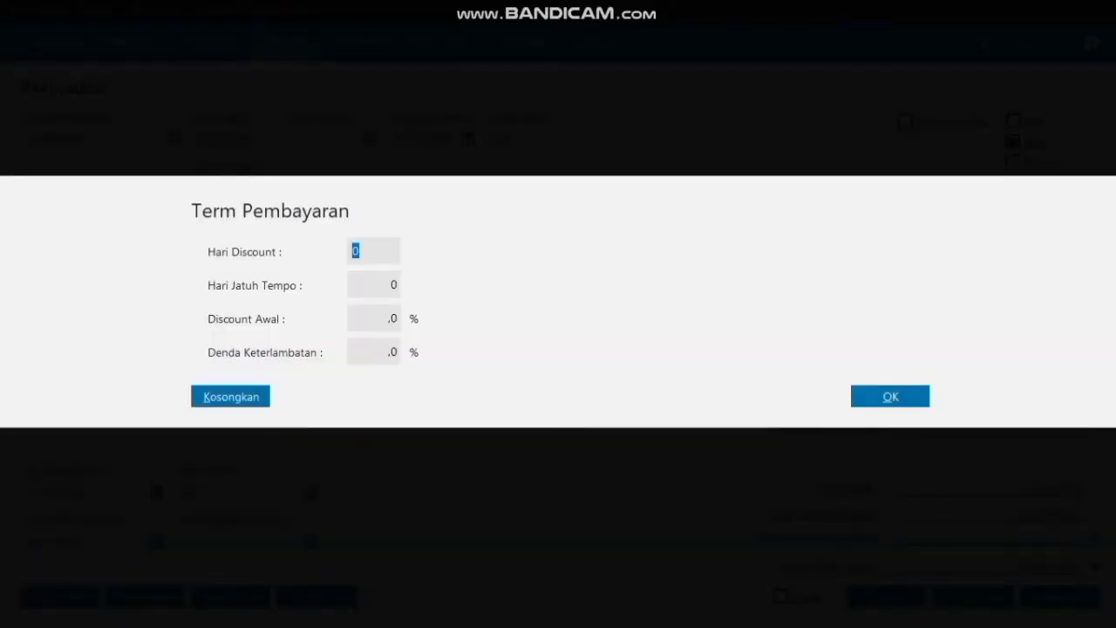
pyautogui.write('10')
pyautogui.press('Tab')
pyautogui.write('30')
pyautogui.press('Tab')
pyautogui.write('2')
pyautogui.press('Tab')
pyautogui.write('1')
pyautogui.press('Return')
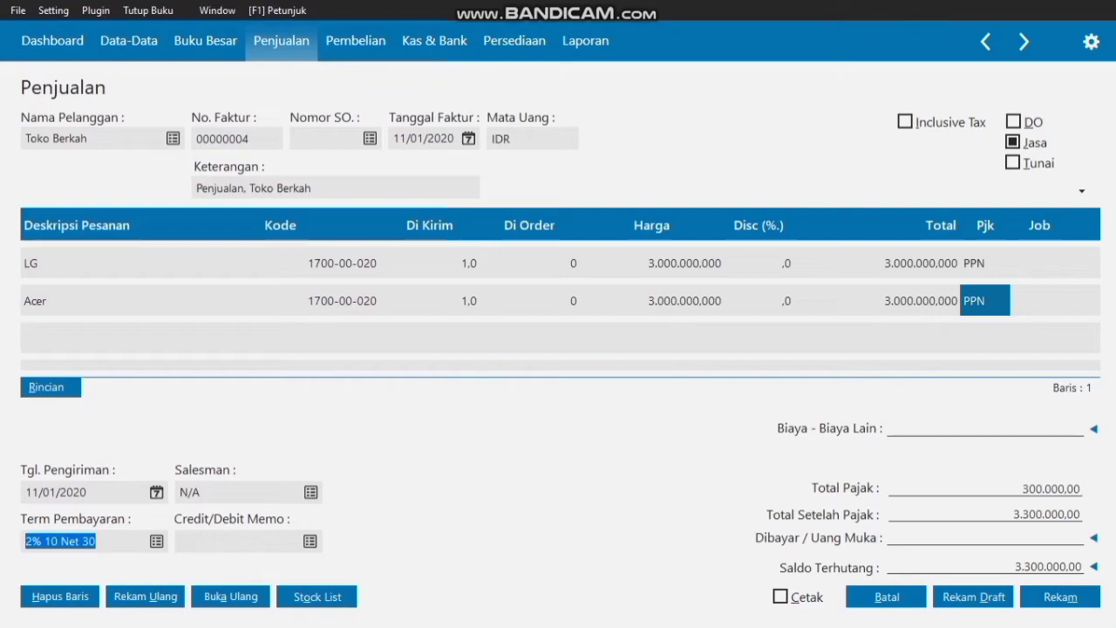
# - Assign the first listed employee as salesman of the Toko Berkah invoice and record the invoice
pyautogui.click(310, 493)
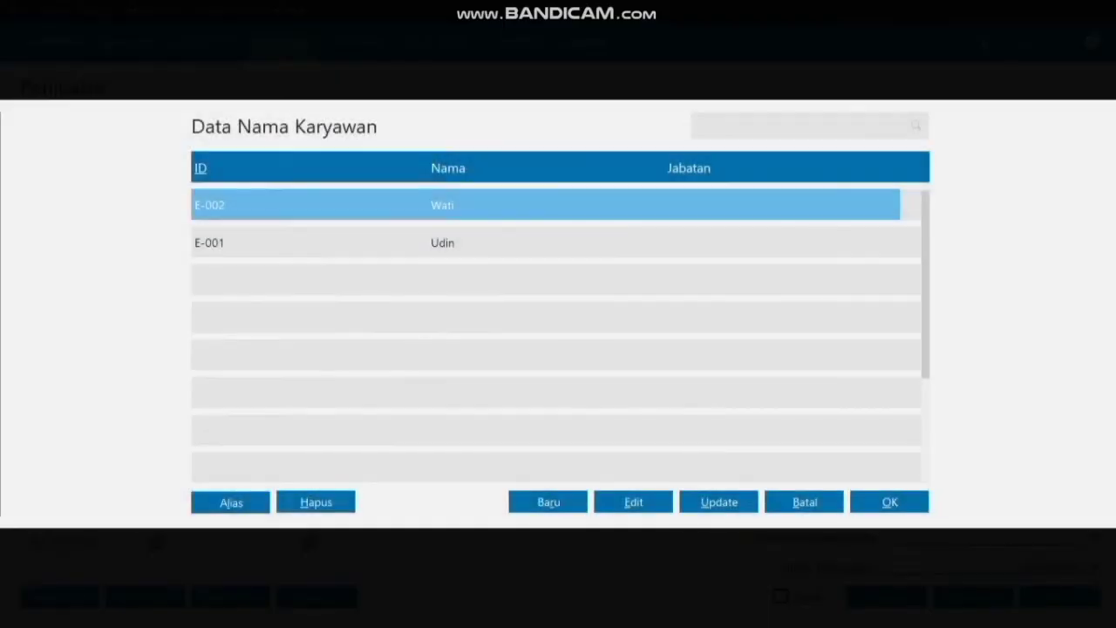
pyautogui.press('Return')
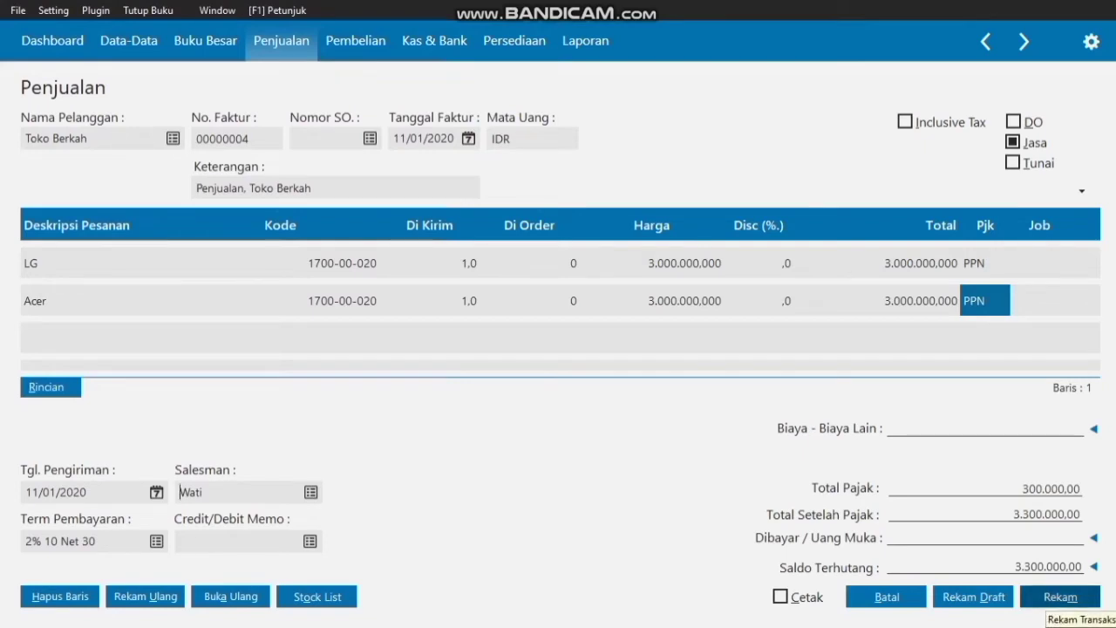
pyautogui.click(1060, 597)
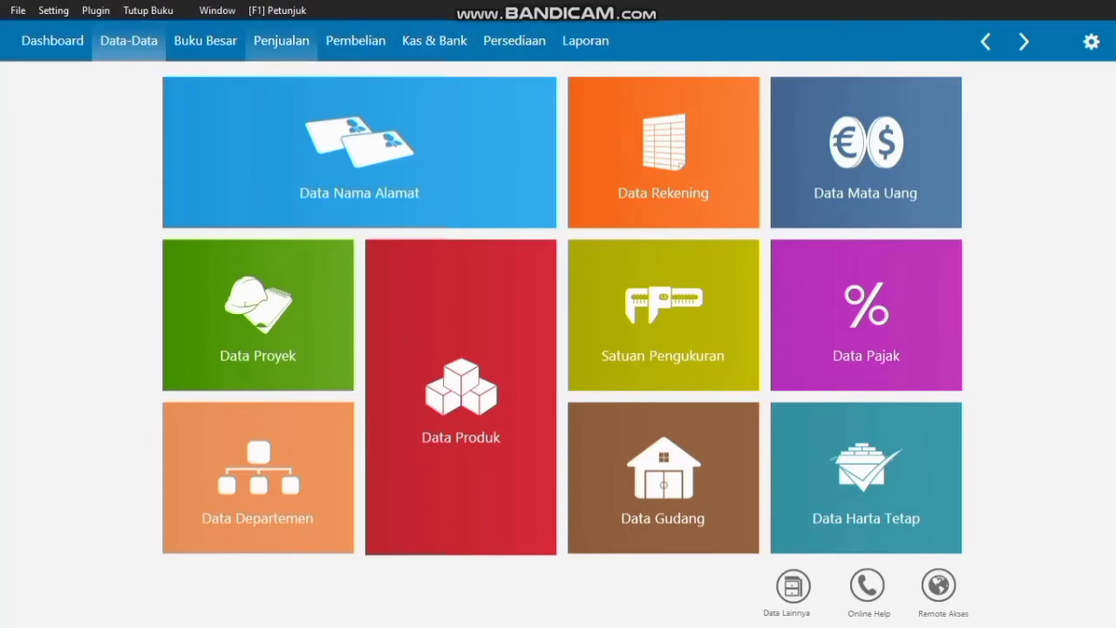
# - Start a new sales down payment (Uang Muka Penjualan) and choose Bank BCA as its cash account (Akun Kas)
pyautogui.click(280, 40)
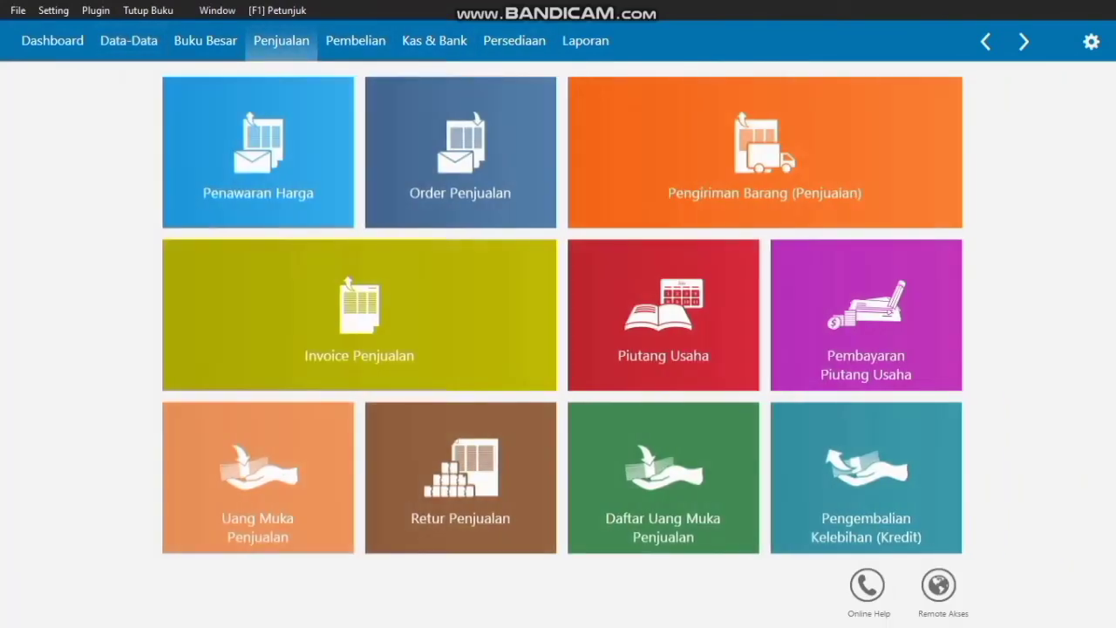
pyautogui.moveTo(258, 488)
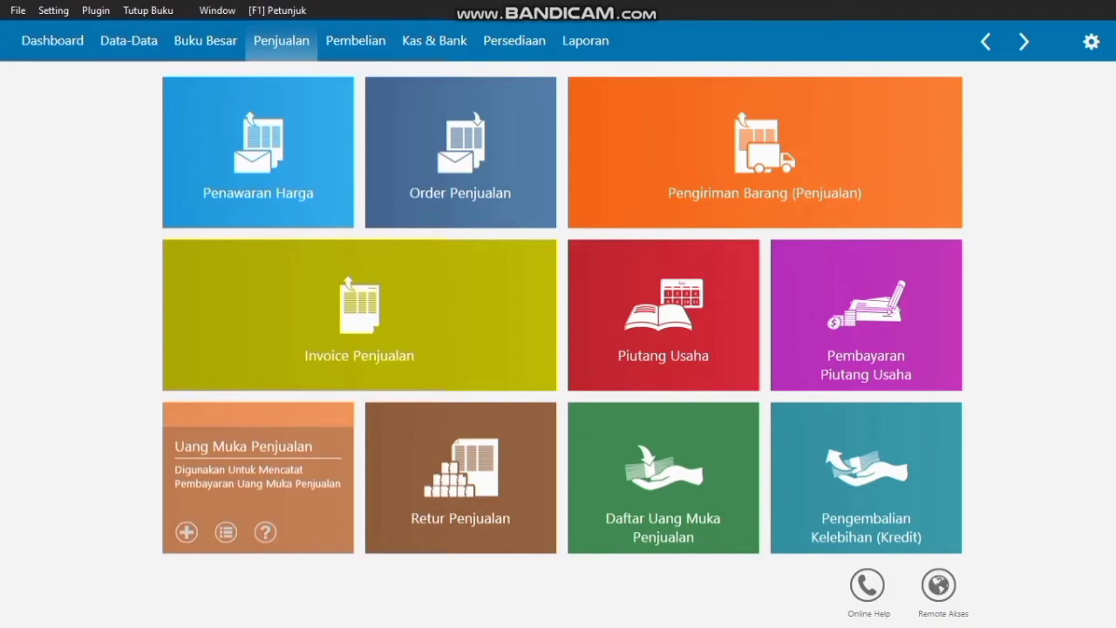
pyautogui.click(226, 531)
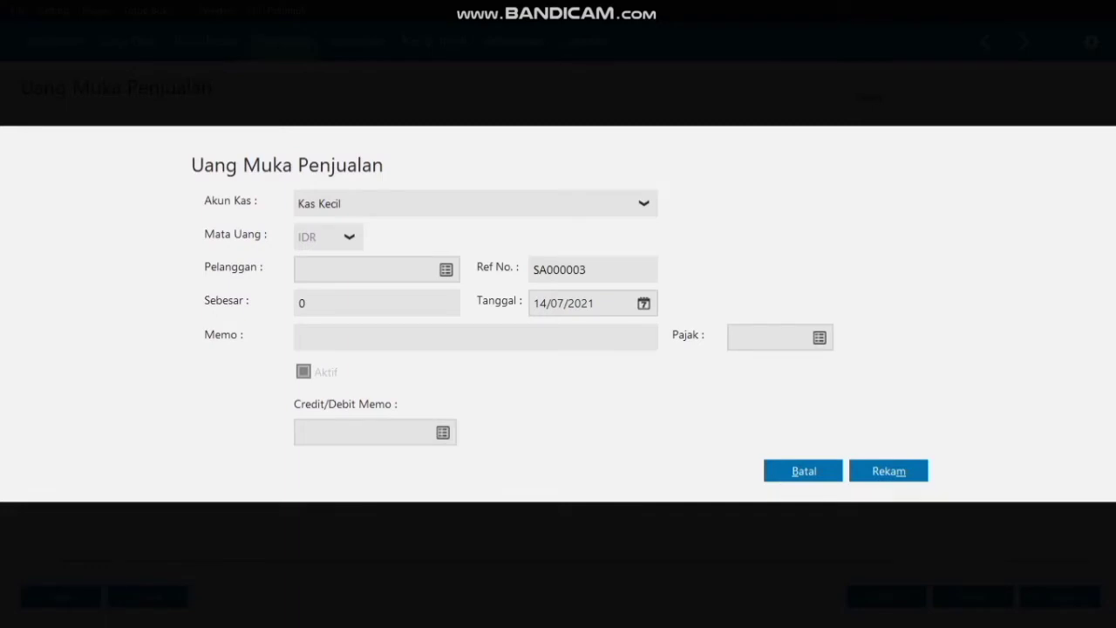
pyautogui.click(643, 203)
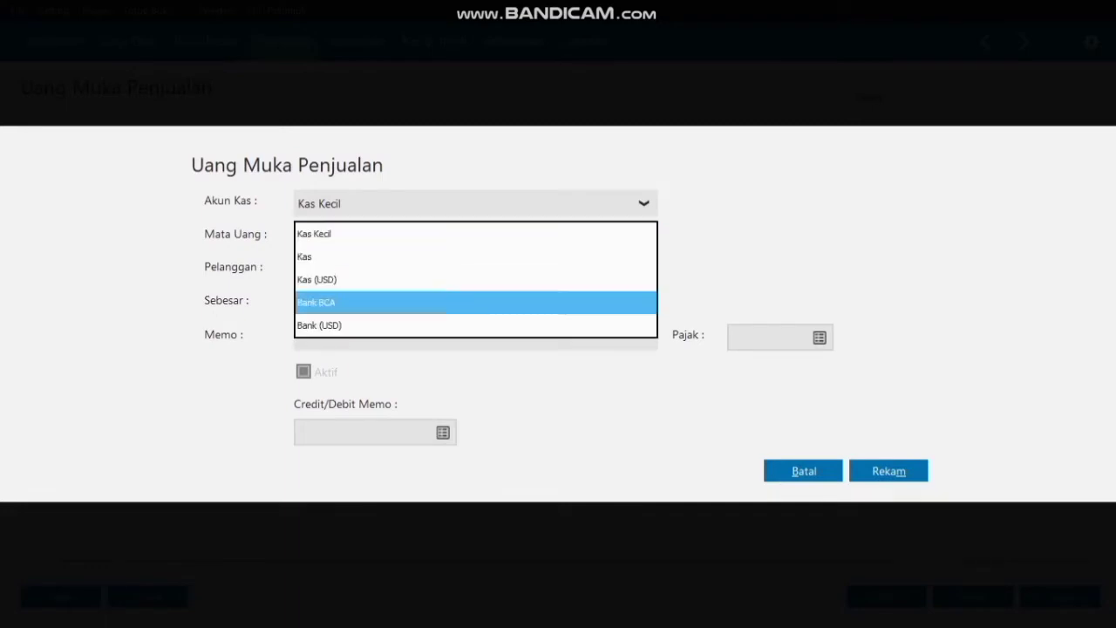
pyautogui.click(475, 302)
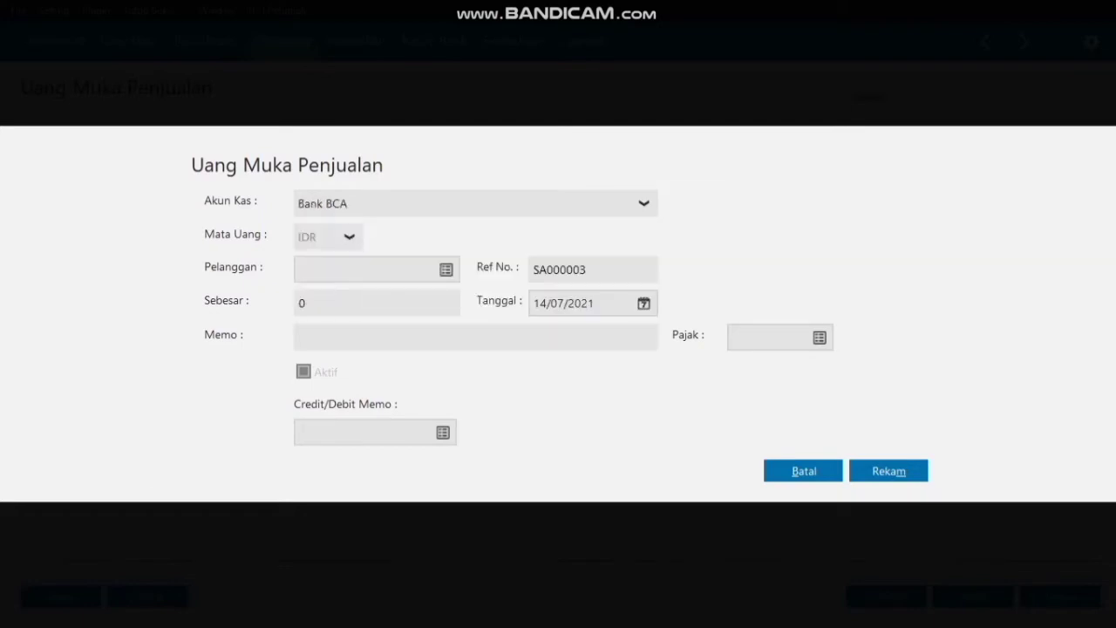
# - Choose Sepia Computer as the down payment's customer (Pelanggan) and set the amount (Sebesar) to 2500000
pyautogui.click(446, 270)
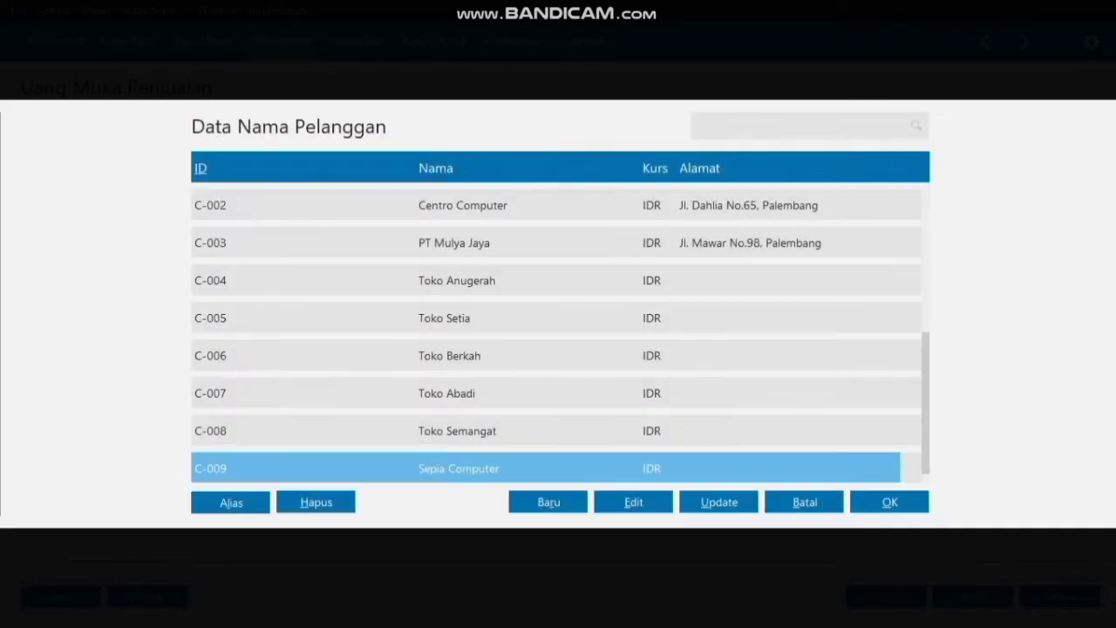
pyautogui.click(890, 502)
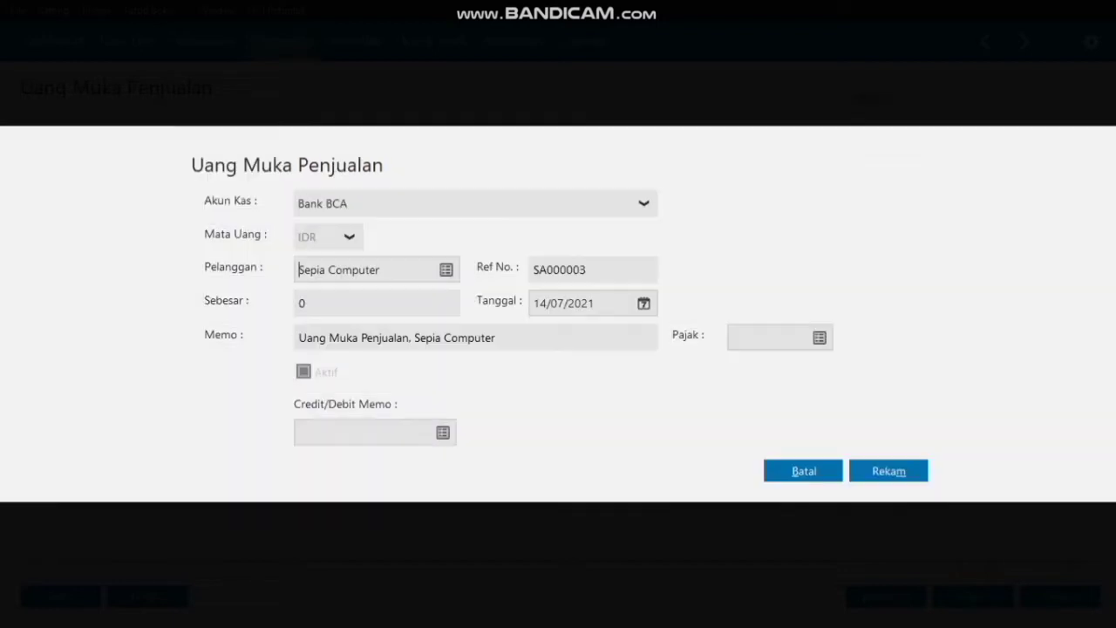
pyautogui.click(377, 303)
pyautogui.write('2500000')
# - Set the date (Tanggal) of the Sepia Computer down payment to 15/01/2020
pyautogui.click(643, 304)
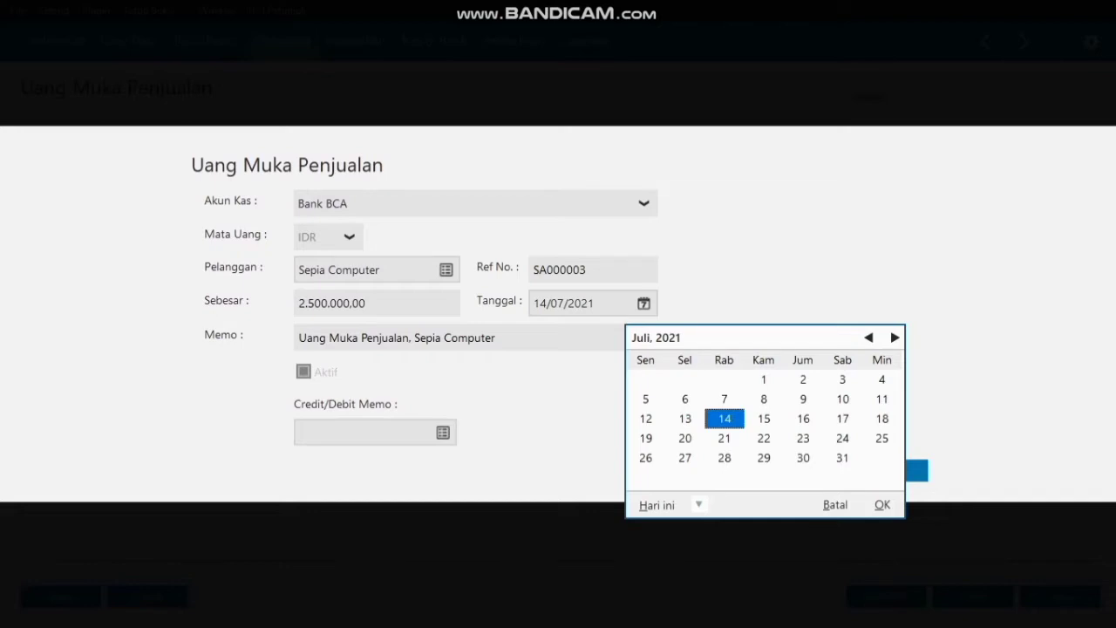
pyautogui.click(869, 337)
pyautogui.click(868, 337)
pyautogui.click(868, 337)
pyautogui.click(869, 337)
pyautogui.click(868, 337)
pyautogui.click(868, 337)
pyautogui.click(868, 337)
pyautogui.doubleClick(869, 337)
pyautogui.click(868, 338)
pyautogui.click(868, 337)
pyautogui.click(868, 337)
pyautogui.click(868, 337)
pyautogui.click(868, 338)
pyautogui.click(869, 337)
pyautogui.click(868, 337)
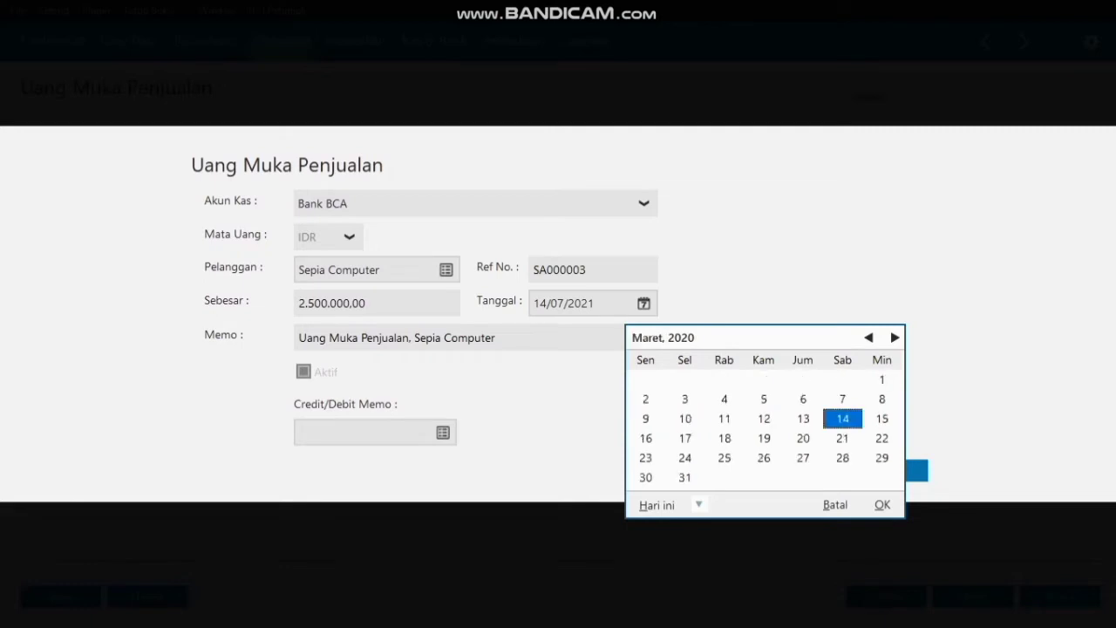
pyautogui.click(868, 337)
pyautogui.click(868, 337)
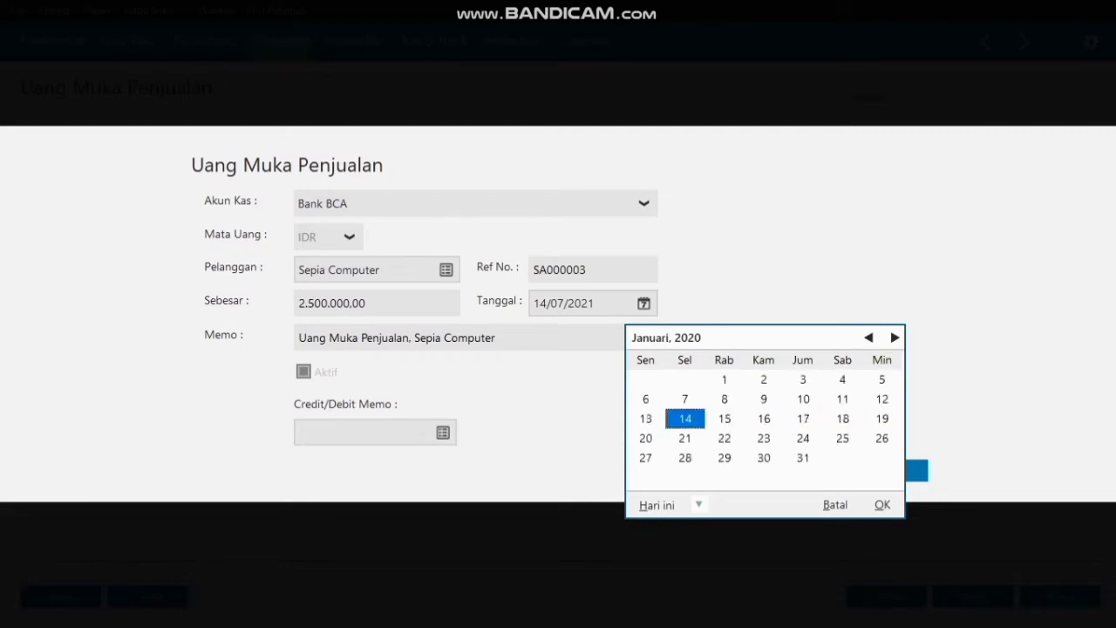
pyautogui.click(725, 418)
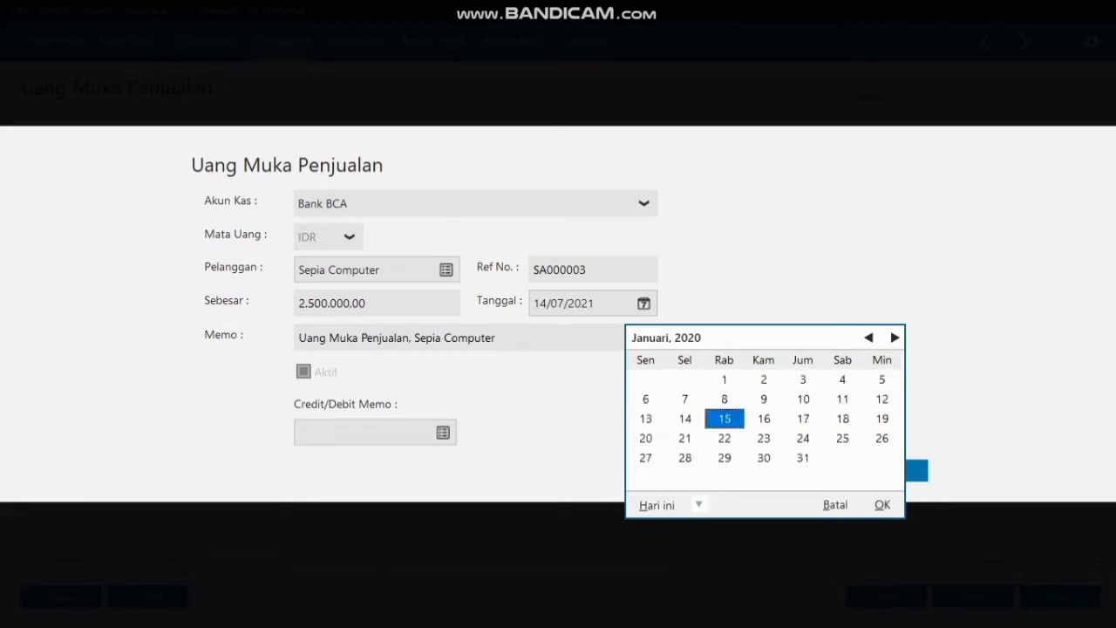
pyautogui.click(882, 505)
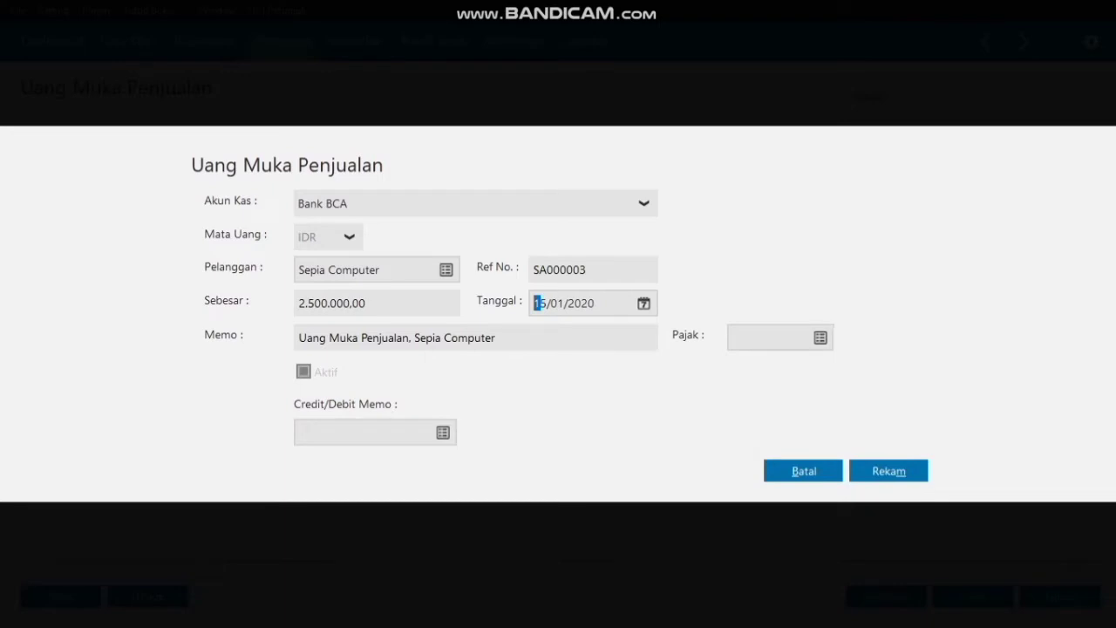
# - Apply the PPN tax to the down payment, record it and close the down payment list
pyautogui.click(819, 338)
pyautogui.click(595, 279)
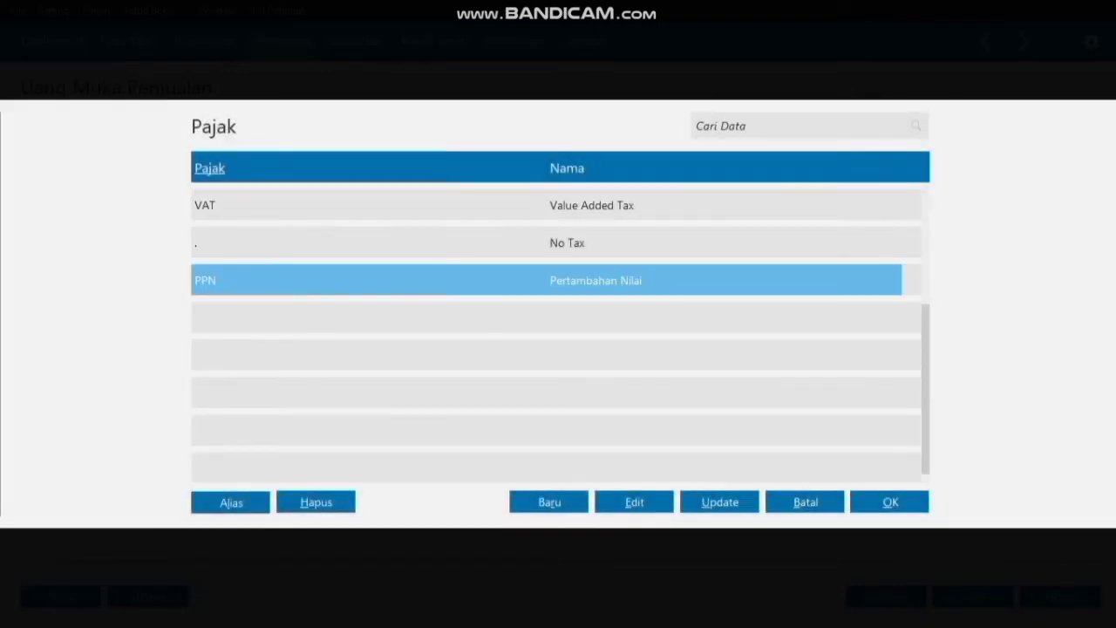
pyautogui.click(889, 502)
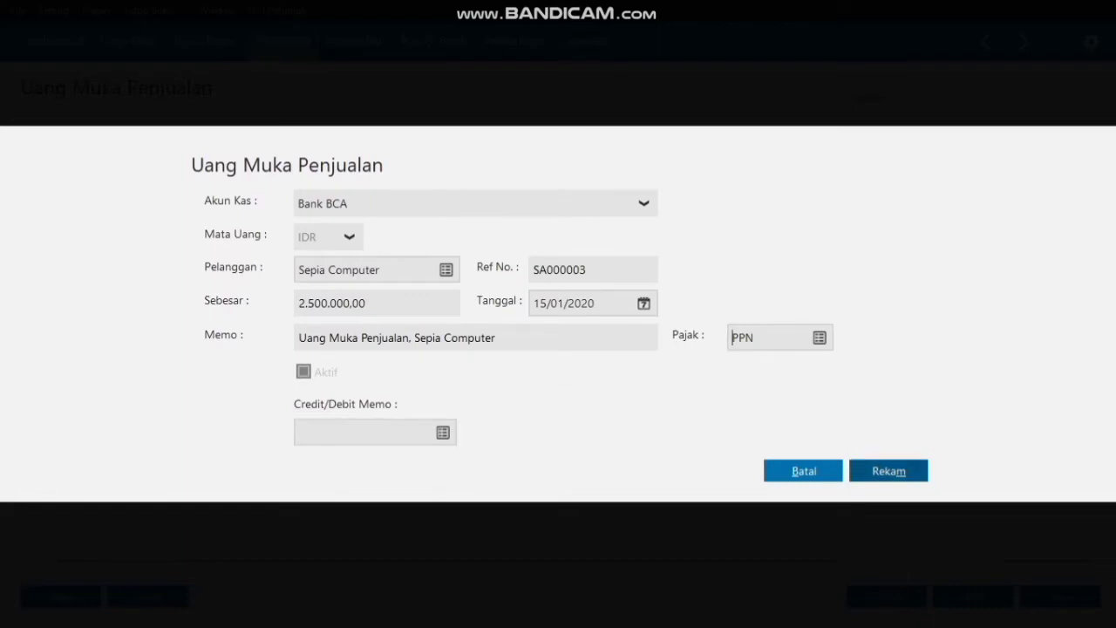
pyautogui.click(888, 471)
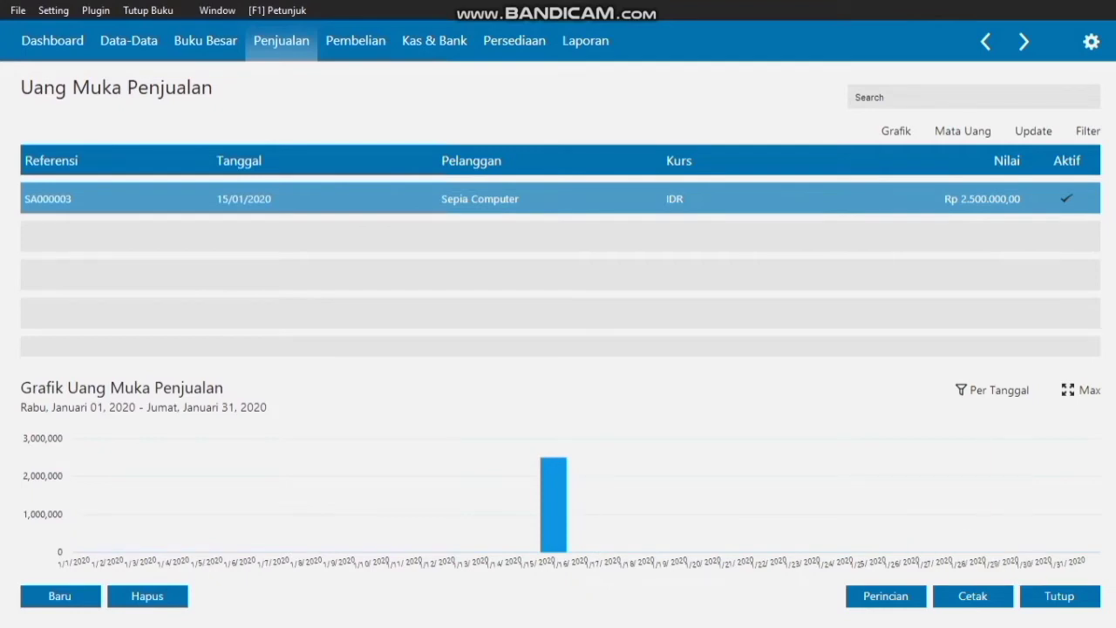
pyautogui.click(1059, 596)
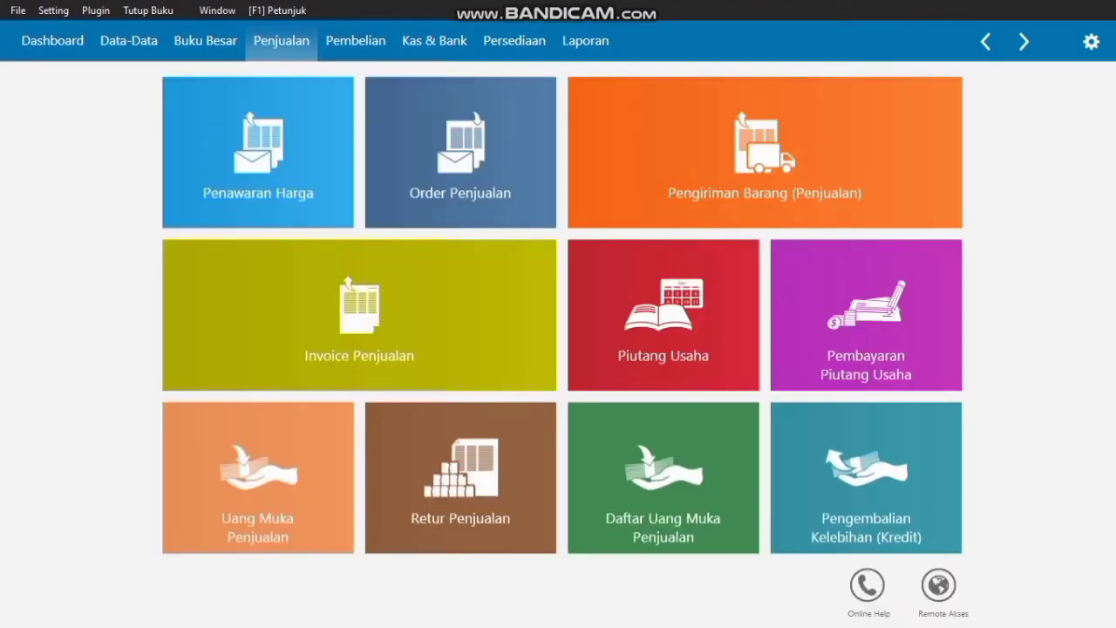
# - Start a new sales invoice (Invoice Penjualan) with Sepia Computer as the customer
pyautogui.moveTo(359, 327)
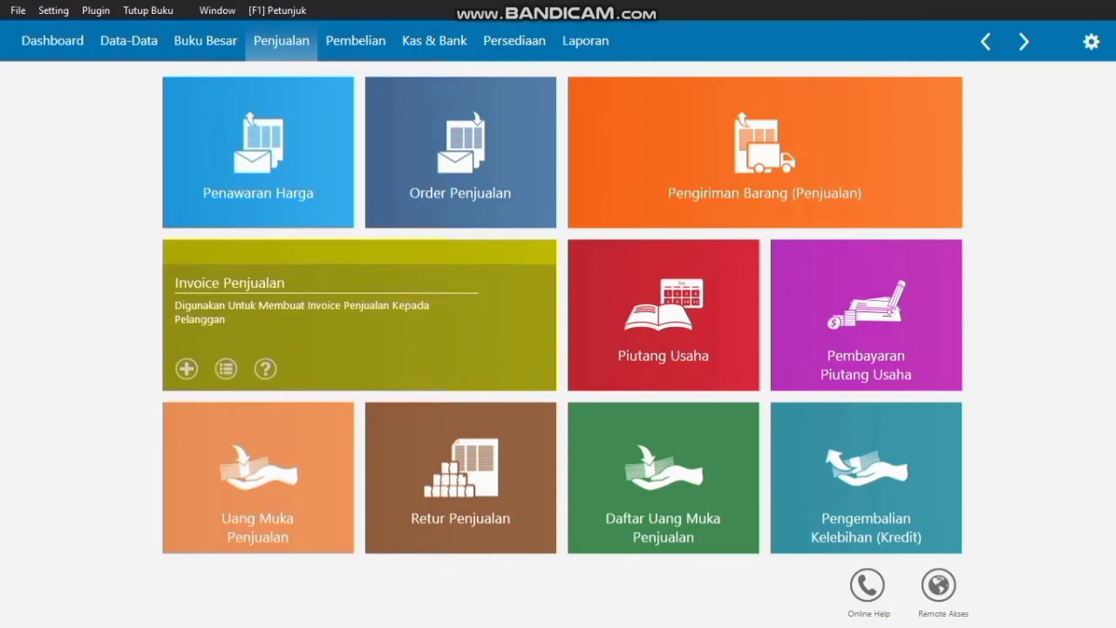
pyautogui.click(225, 369)
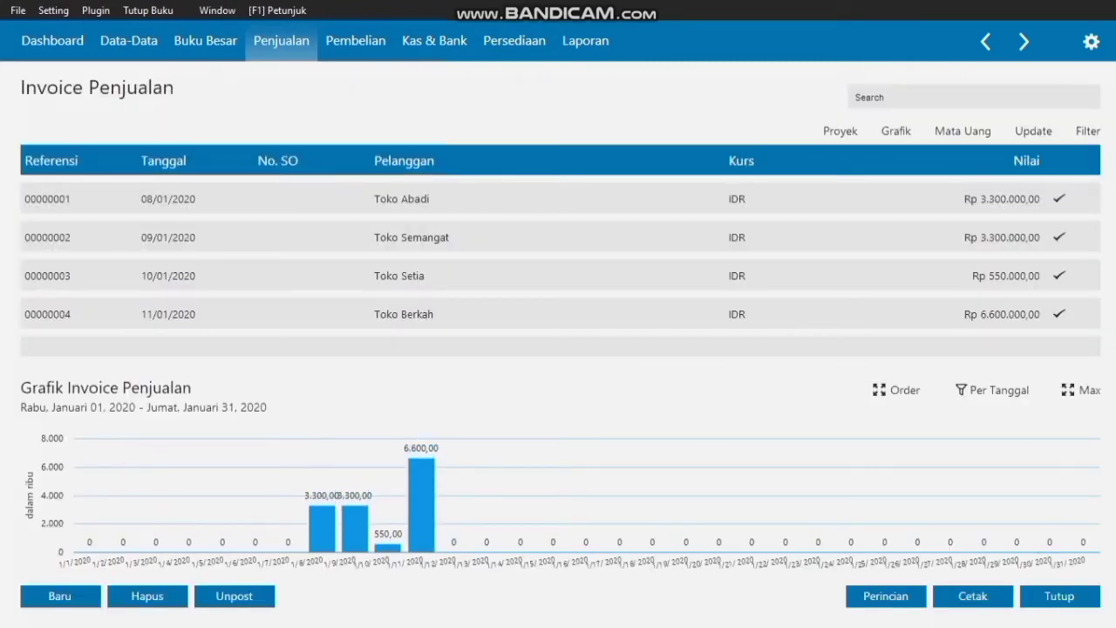
pyautogui.click(60, 596)
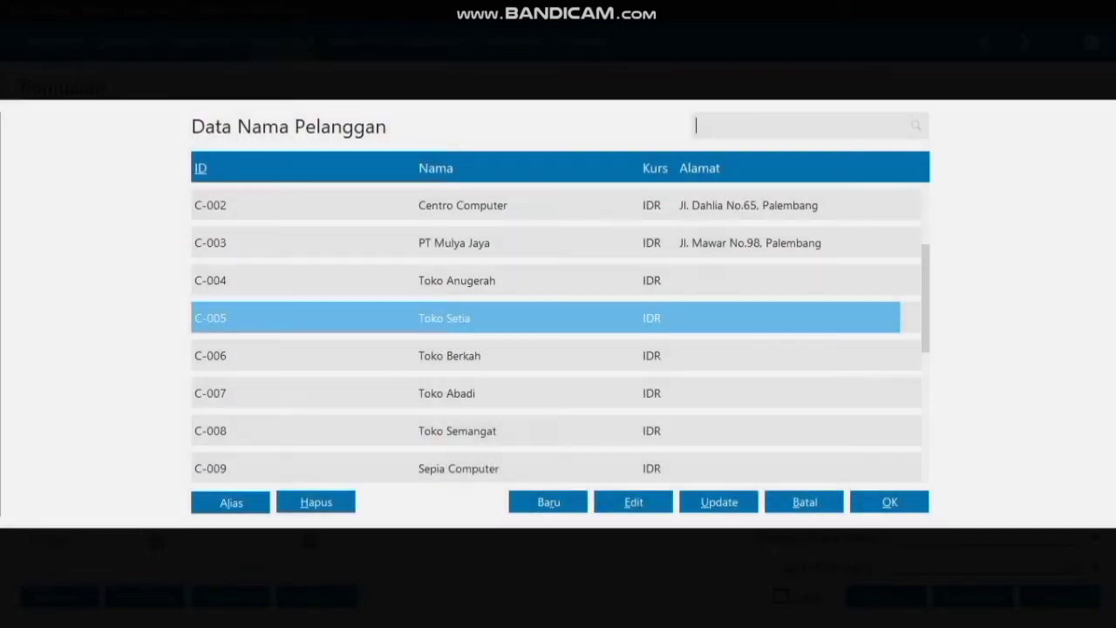
pyautogui.click(459, 469)
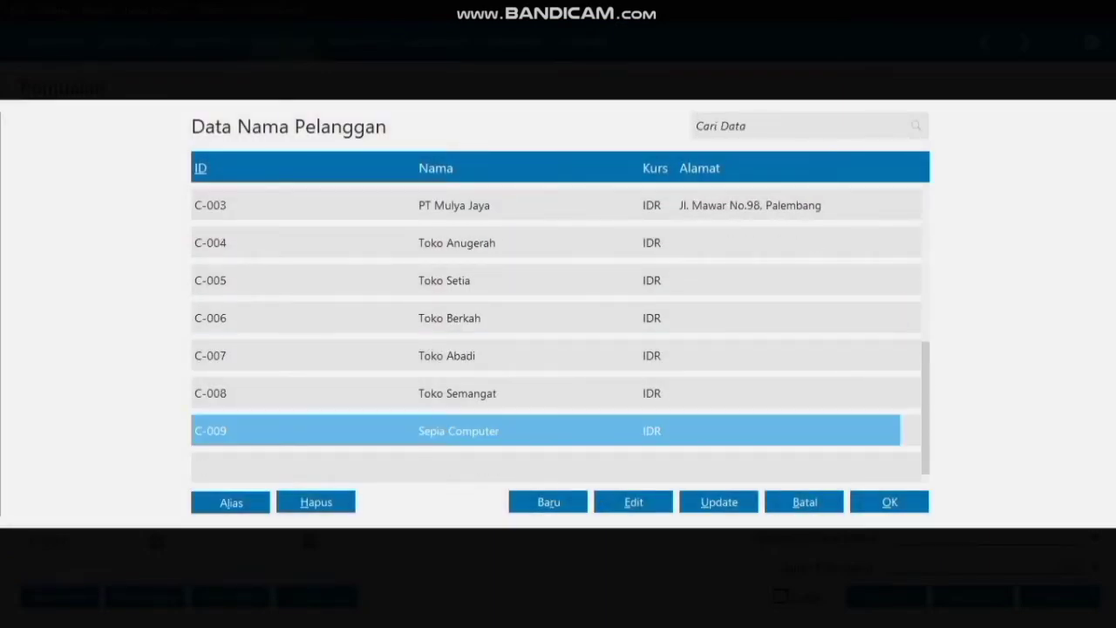
pyautogui.click(889, 501)
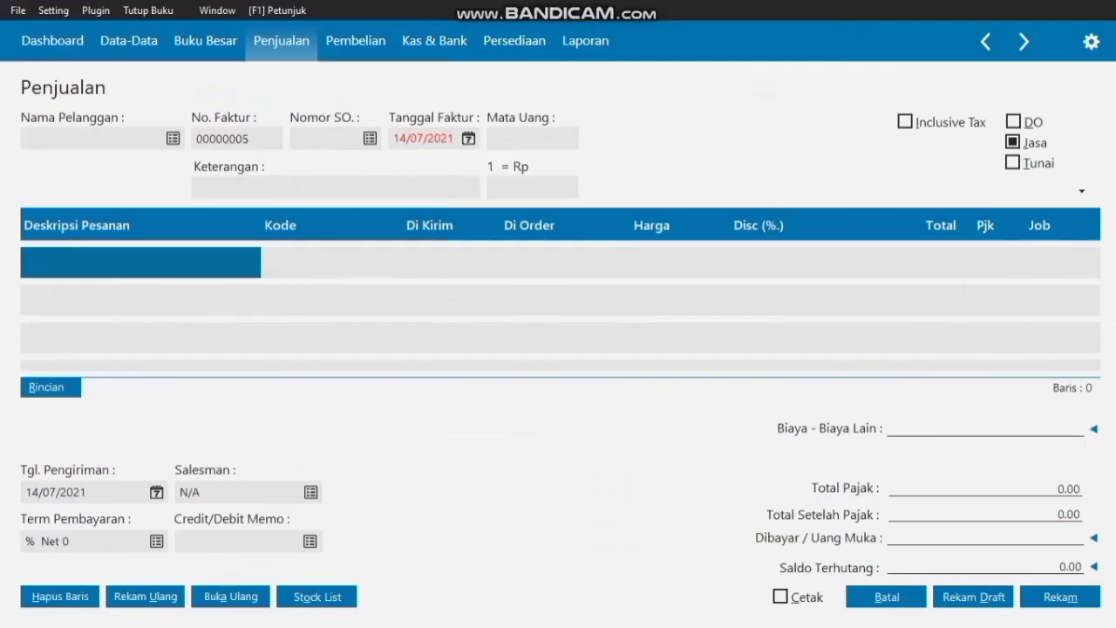
# - Set the invoice date (Tanggal Faktur) of the Sepia Computer invoice to 15/01/2020
pyautogui.click(468, 139)
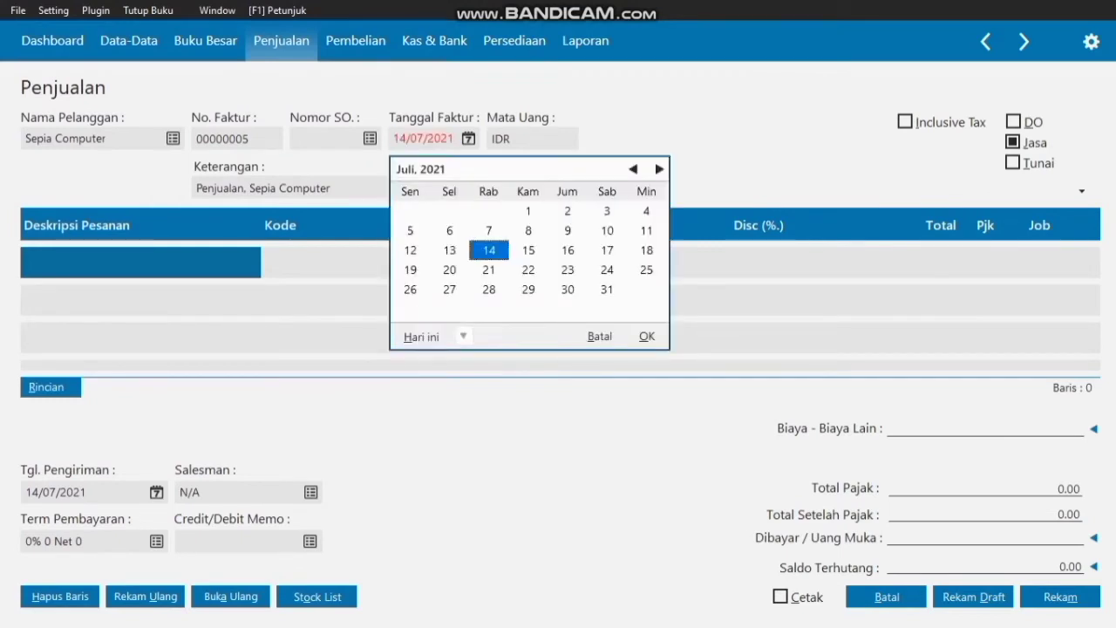
pyautogui.click(633, 169)
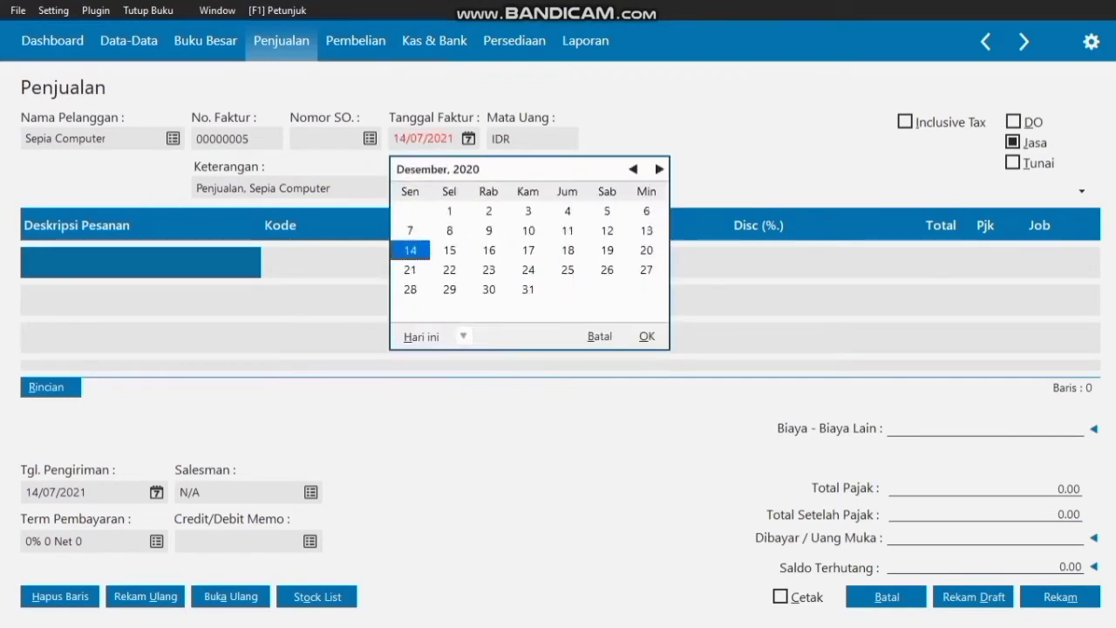
pyautogui.click(633, 170)
pyautogui.click(633, 169)
pyautogui.click(633, 169)
pyautogui.click(633, 169)
pyautogui.click(633, 169)
pyautogui.click(633, 169)
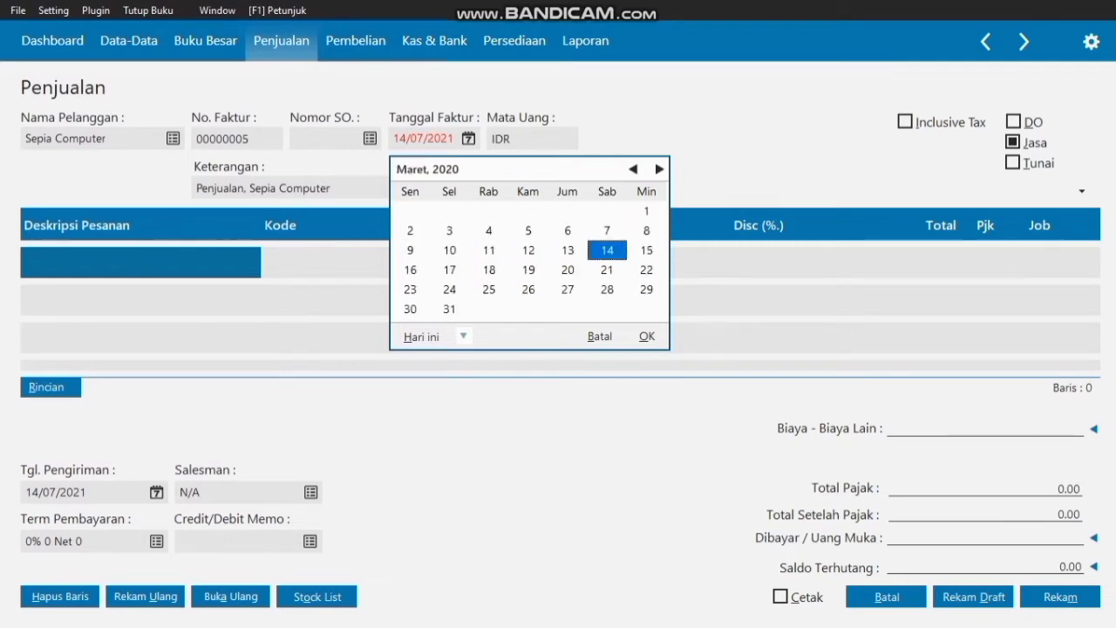
pyautogui.click(633, 170)
pyautogui.click(633, 169)
pyautogui.click(489, 250)
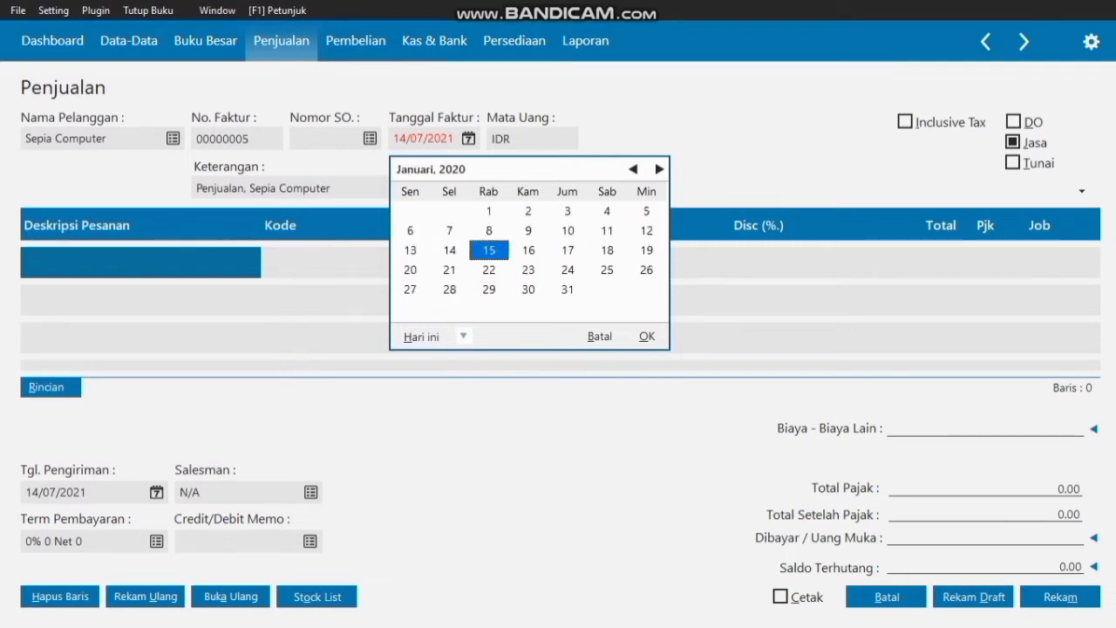
pyautogui.click(646, 337)
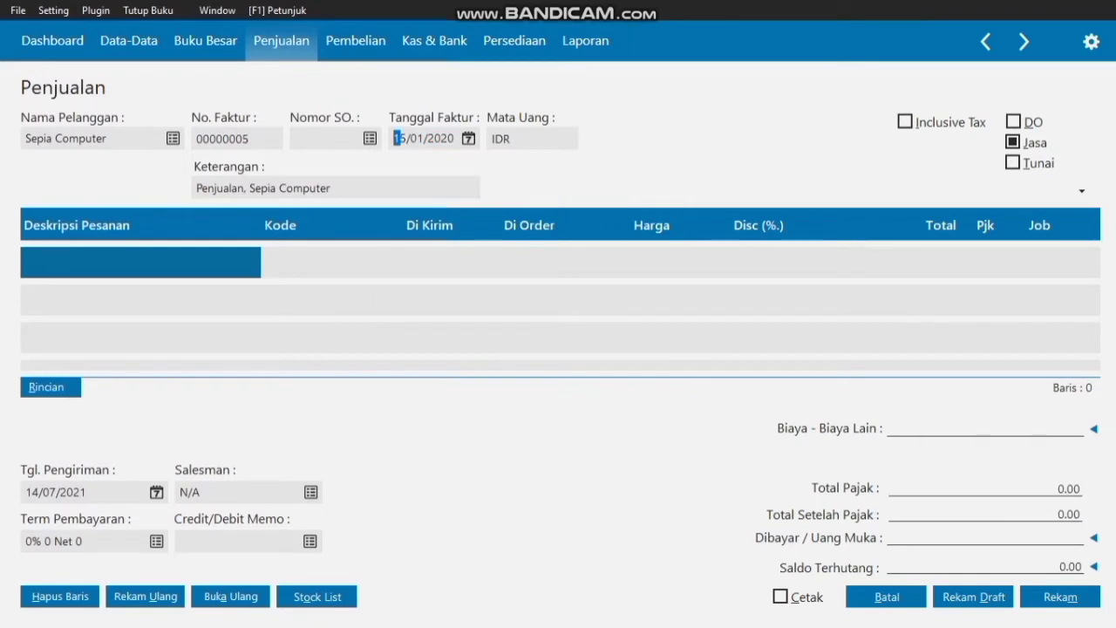
# - Add an invoice line described as HP and assign it the Komputer account, code 1700-00-020
pyautogui.click(140, 262)
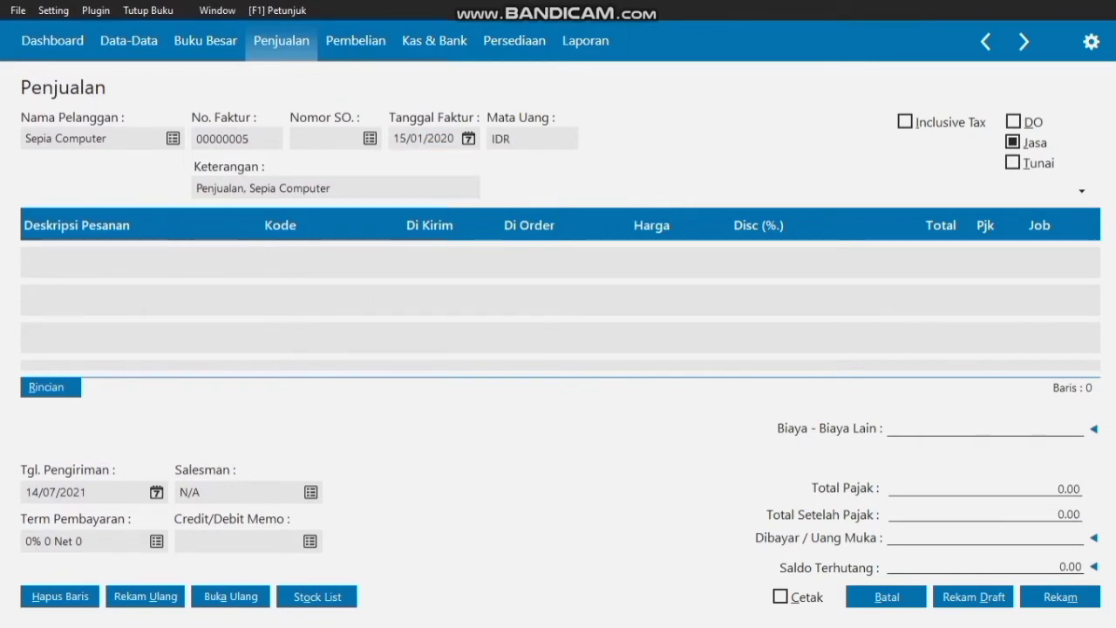
pyautogui.write('HP')
pyautogui.press('Tab')
pyautogui.press('Return')
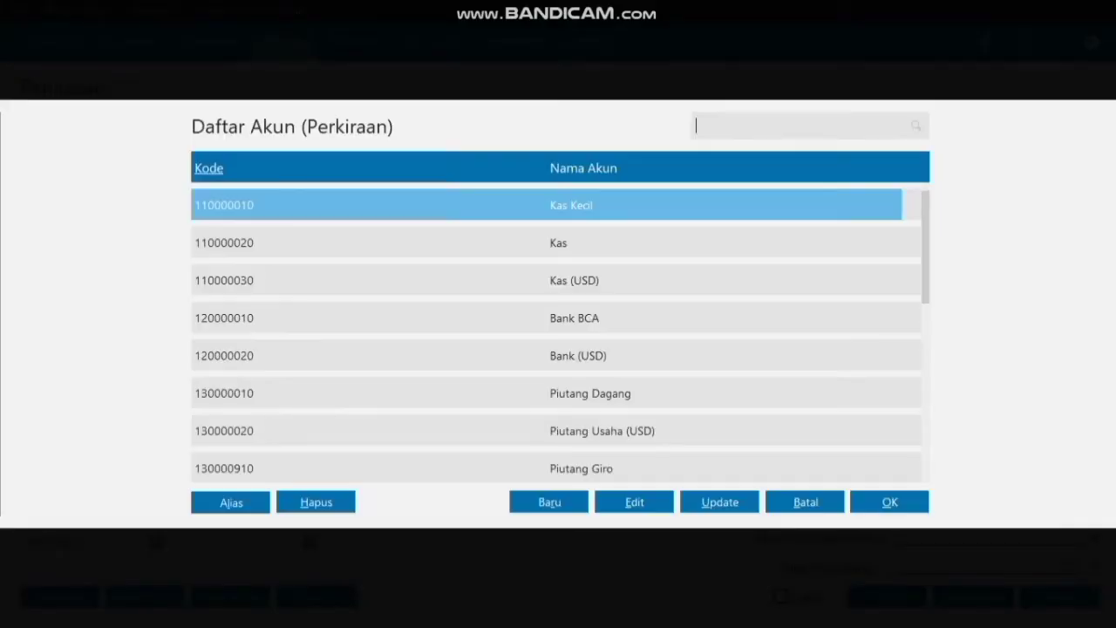
pyautogui.press('Down')
pyautogui.press('Down')
pyautogui.press('Down')
pyautogui.press('Down')
pyautogui.press('Down')
pyautogui.press('Down')
pyautogui.press('Down')
pyautogui.press('Down')
pyautogui.press('Down')
pyautogui.press('Down')
pyautogui.press('Down')
pyautogui.press('Down')
pyautogui.press('Down')
pyautogui.press('Down')
pyautogui.press('Down')
pyautogui.press('Down')
pyautogui.press('Down')
pyautogui.press('Down')
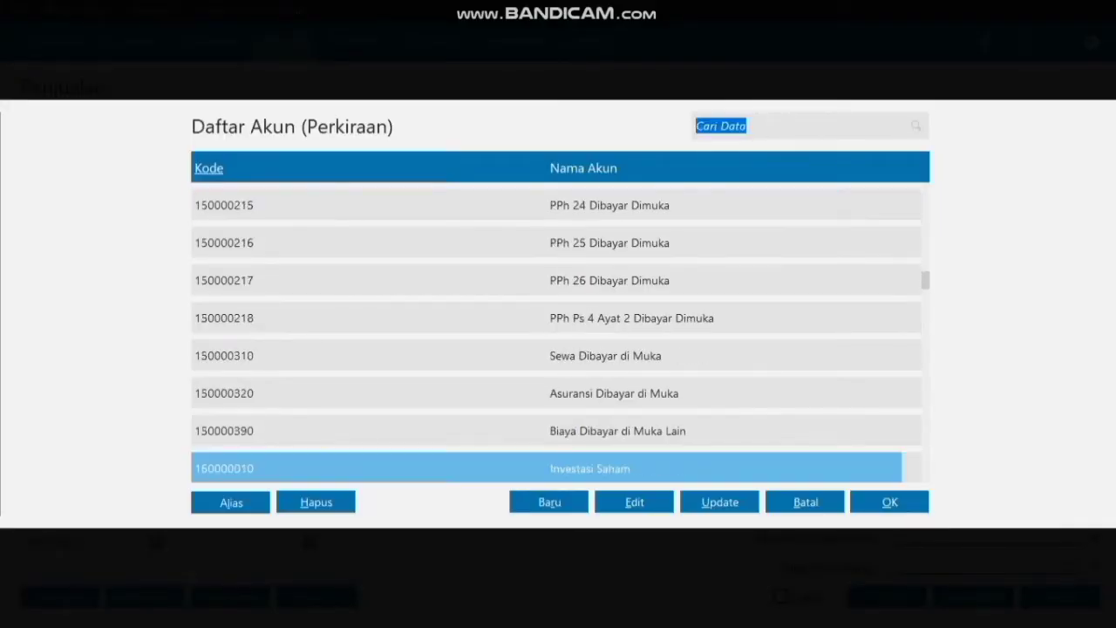
pyautogui.press('Down')
pyautogui.press('Down')
pyautogui.press('Down')
pyautogui.press('Down')
pyautogui.press('Down')
pyautogui.press('Down')
pyautogui.press('Down')
pyautogui.press('Down')
pyautogui.press('Down')
pyautogui.press('Down')
pyautogui.press('Down')
pyautogui.press('Down')
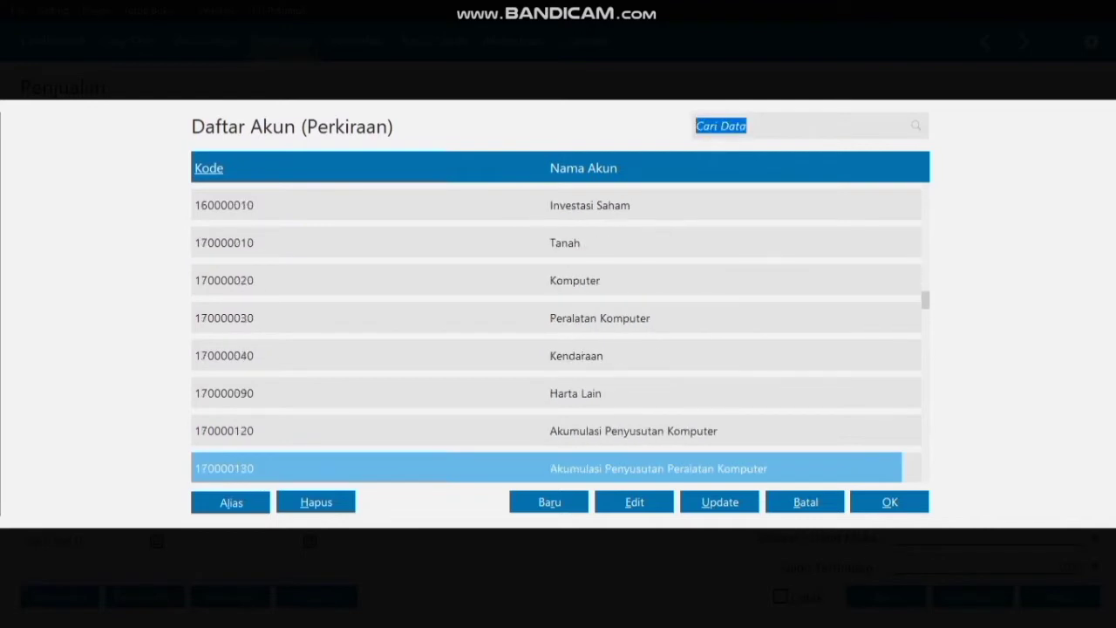
pyautogui.press('Down')
pyautogui.press('Down')
pyautogui.press('Down')
pyautogui.press('Down')
pyautogui.press('Down')
pyautogui.press('Down')
pyautogui.press('Down')
pyautogui.press('Down')
pyautogui.press('Down')
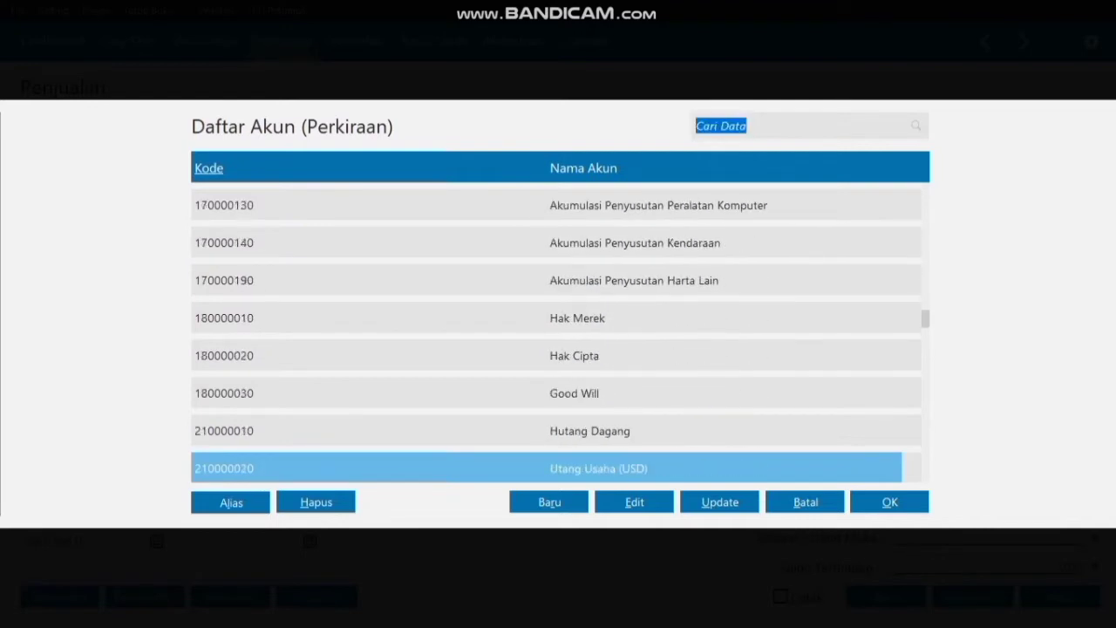
pyautogui.press('Down')
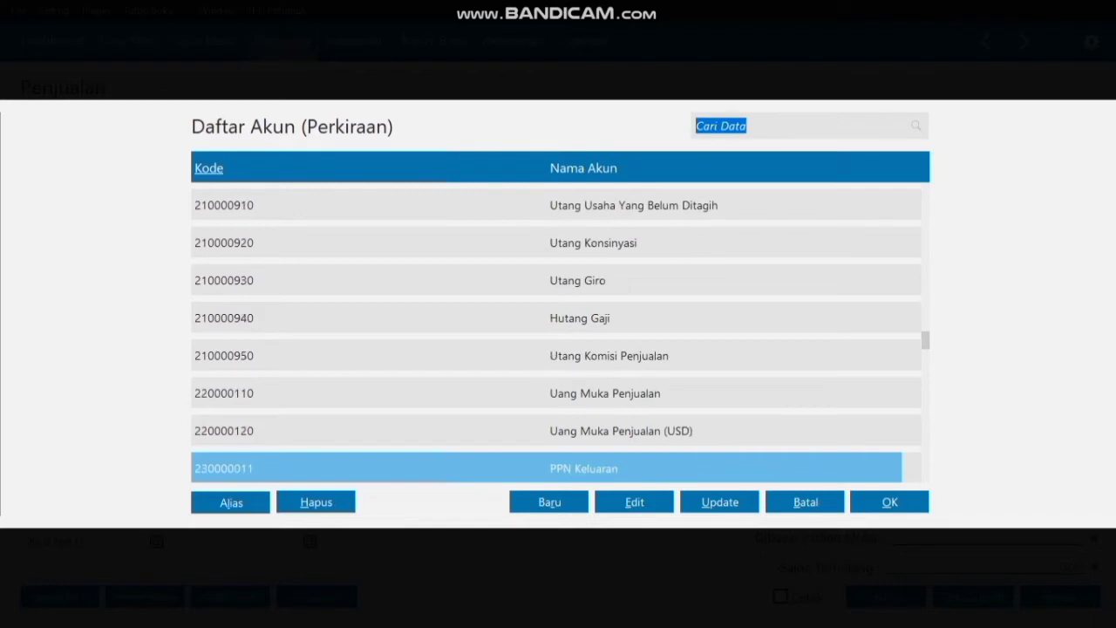
pyautogui.press('Up')
pyautogui.press('Up')
pyautogui.press('Up')
pyautogui.press('Up')
pyautogui.press('Up')
pyautogui.press('Up')
pyautogui.press('Up')
pyautogui.press('Up')
pyautogui.press('Up')
pyautogui.press('Up')
pyautogui.press('Up')
pyautogui.press('Up')
pyautogui.press('Up')
pyautogui.press('Up')
pyautogui.press('Up')
pyautogui.press('Up')
pyautogui.press('Up')
pyautogui.press('Up')
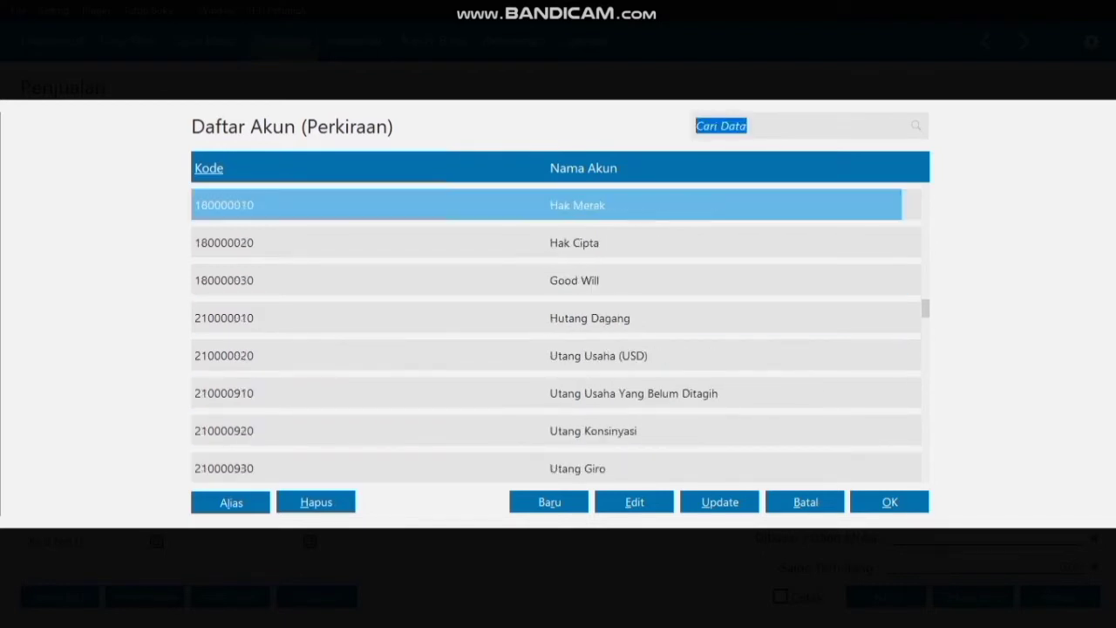
pyautogui.press('Up')
pyautogui.press('Up')
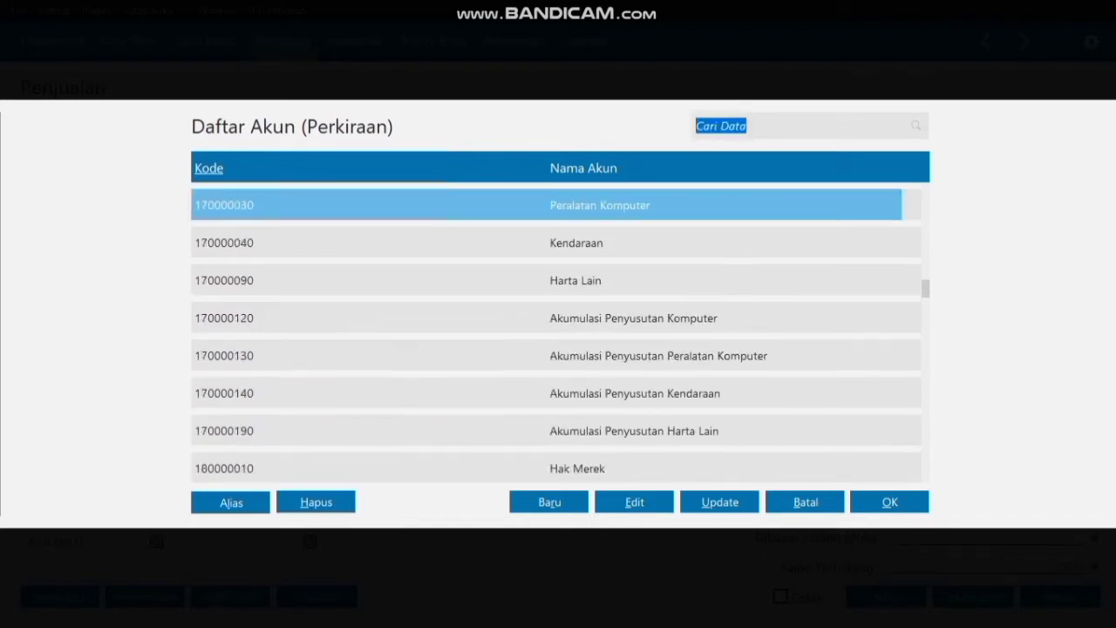
pyautogui.press('Return')
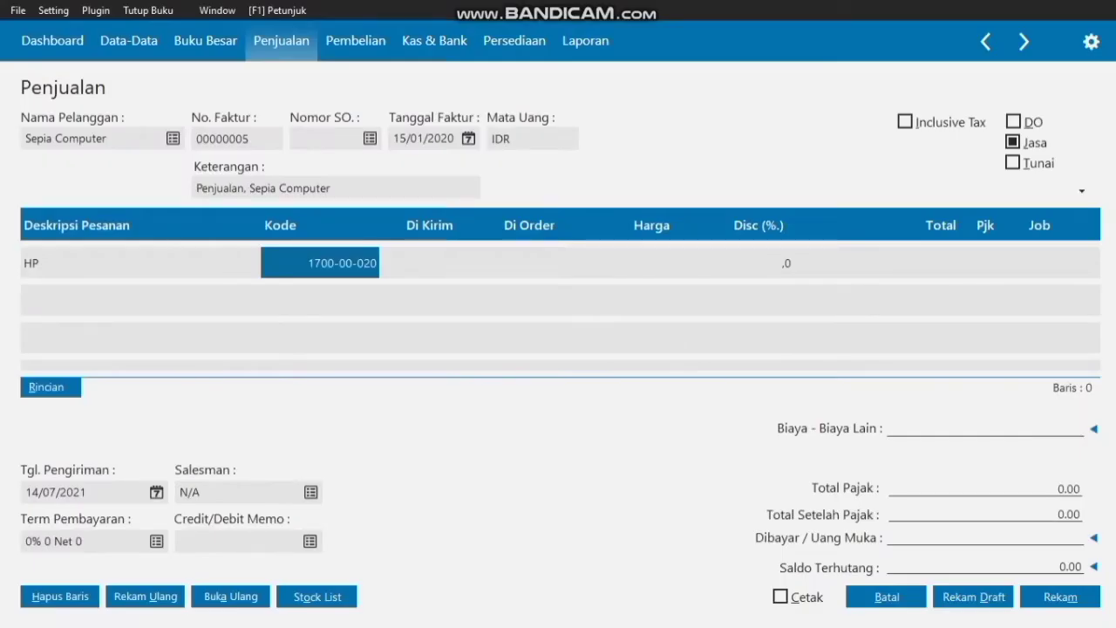
# - Set the HP line to a delivered quantity of 3 at a price of 2500000 with PPN tax
pyautogui.press('Return')
pyautogui.write('3')
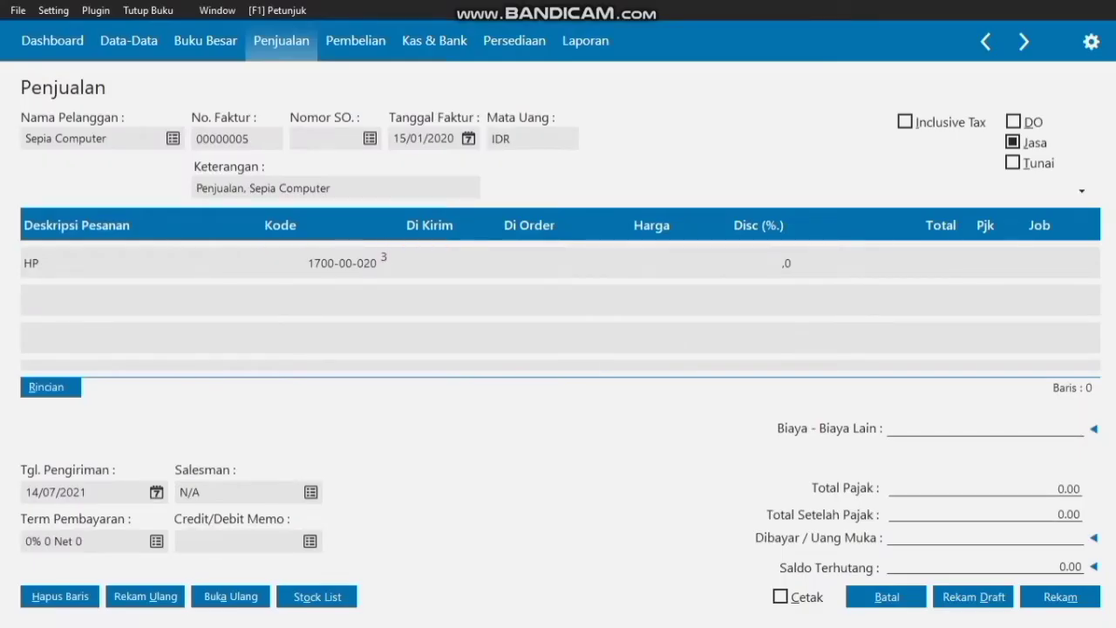
pyautogui.press('Return')
pyautogui.write('2500000')
pyautogui.press('Return')
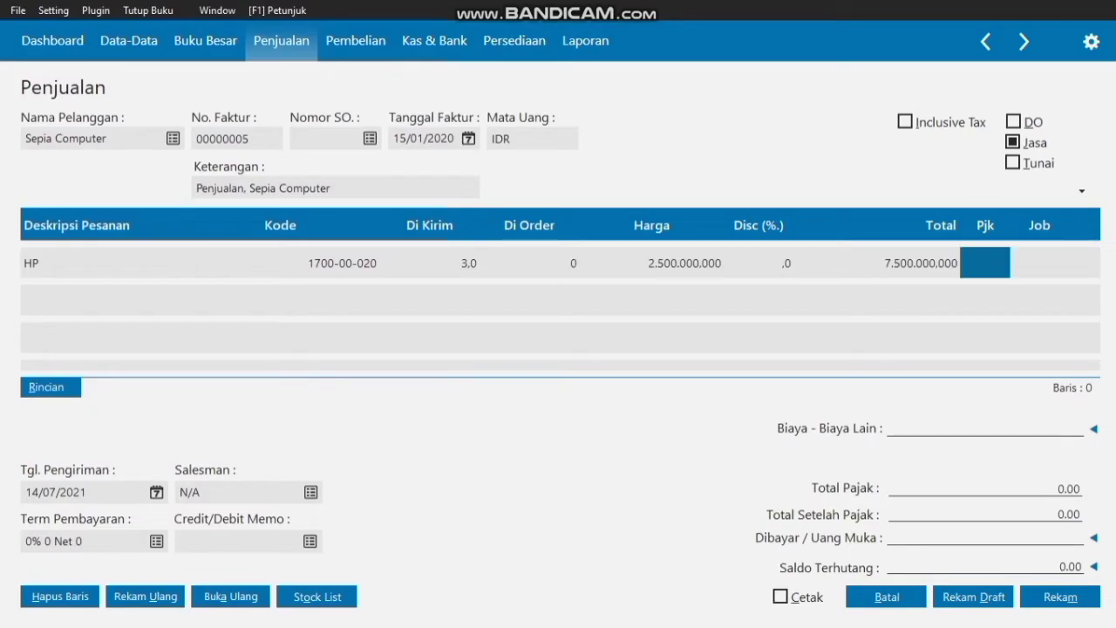
pyautogui.press('Return')
pyautogui.press('Down')
pyautogui.press('Down')
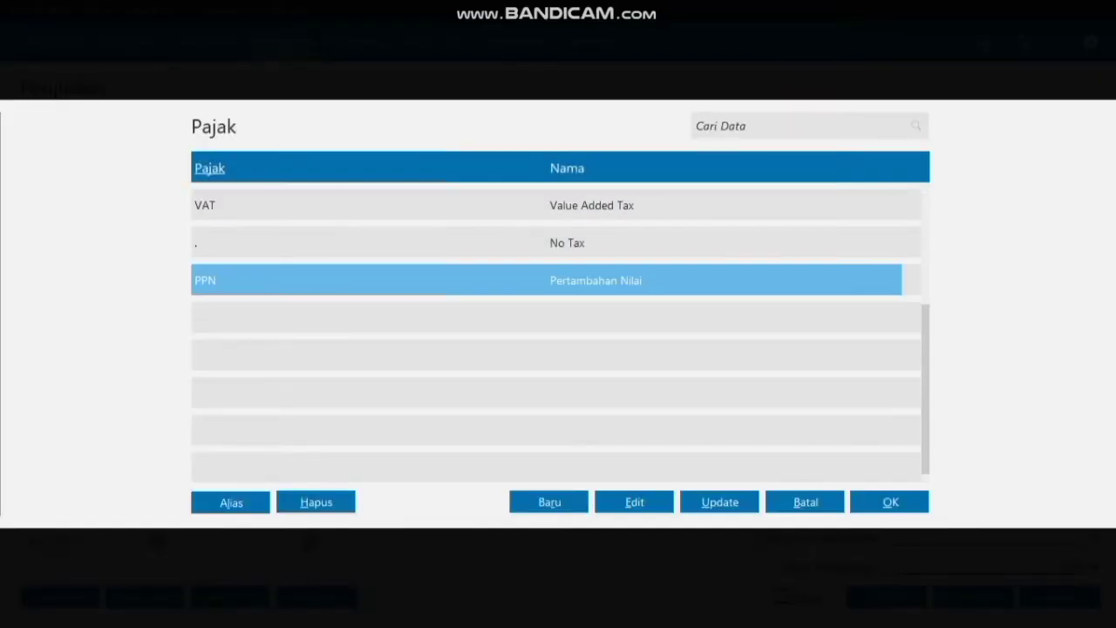
pyautogui.press('Return')
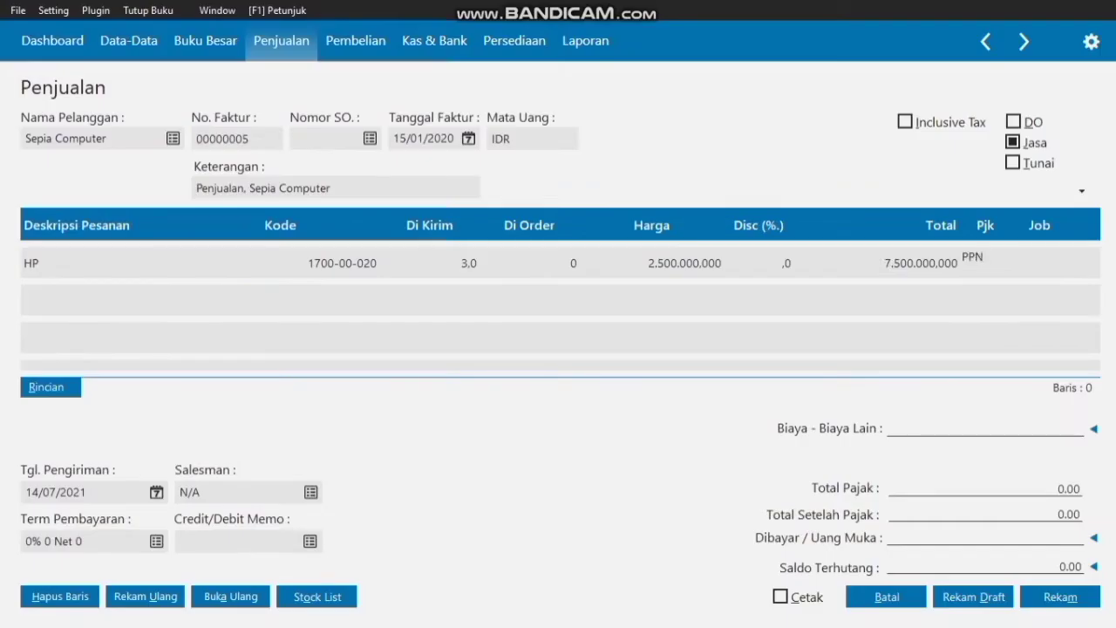
# - Set the delivery date (Tgl. Pengiriman) of the Sepia Computer invoice to 15/01/2020
pyautogui.click(156, 492)
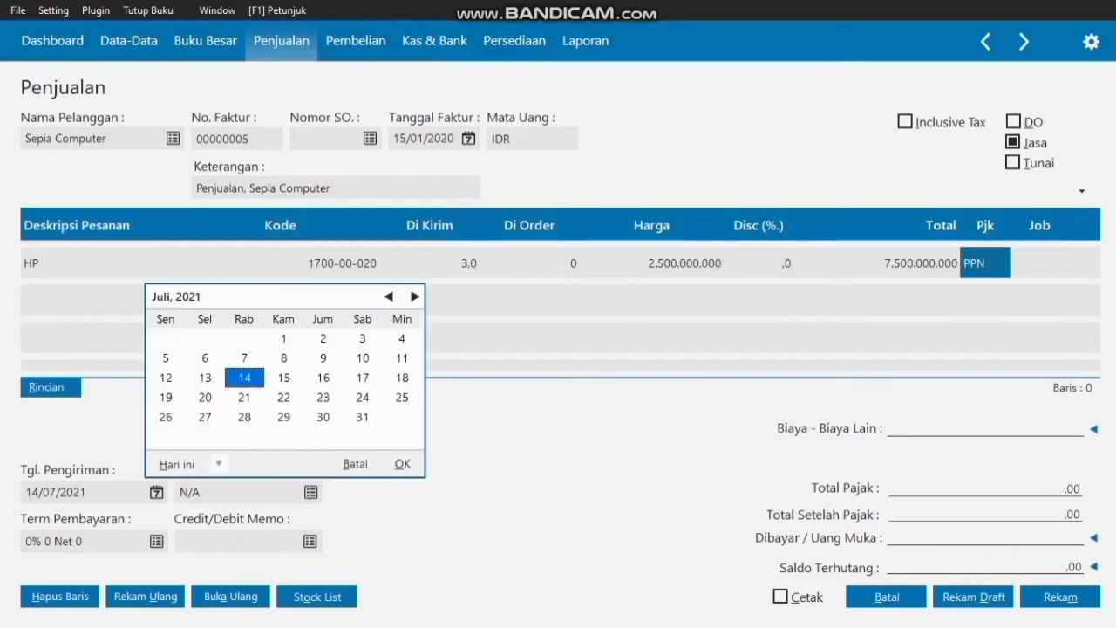
pyautogui.press('pageup')
pyautogui.press('pageup')
pyautogui.press('pageup')
pyautogui.press('pageup')
pyautogui.press('pageup')
pyautogui.press('pageup')
pyautogui.press('pageup')
pyautogui.press('pageup')
pyautogui.press('pageup')
pyautogui.press('pageup')
pyautogui.press('pageup')
pyautogui.press('pageup')
pyautogui.press('pageup')
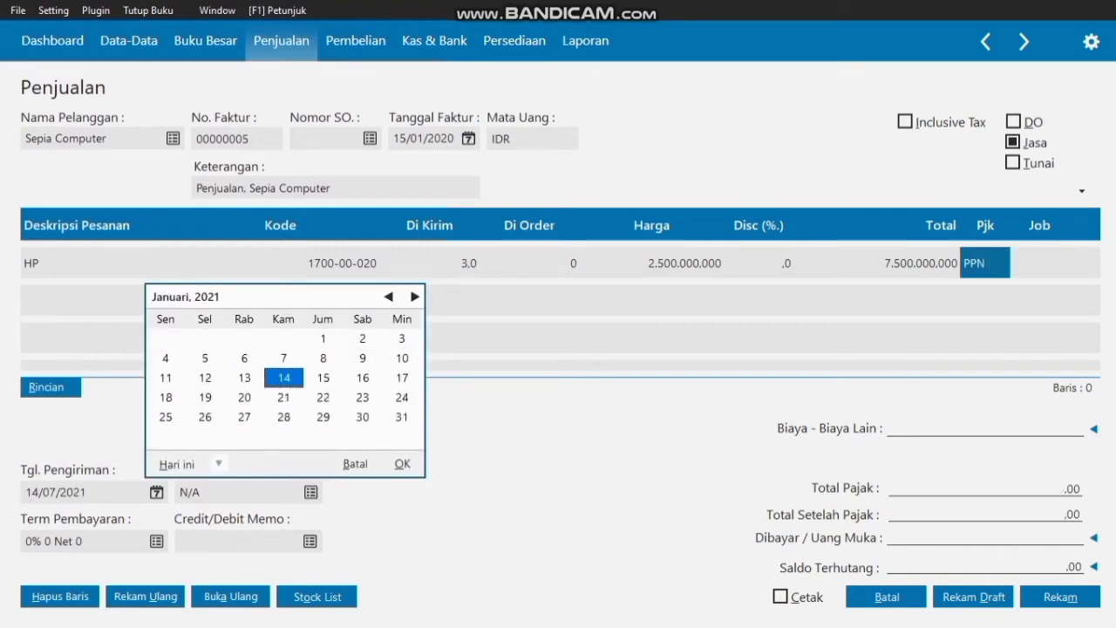
pyautogui.press('pageup')
pyautogui.press('pageup')
pyautogui.press('pageup')
pyautogui.press('pageup')
pyautogui.press('pageup')
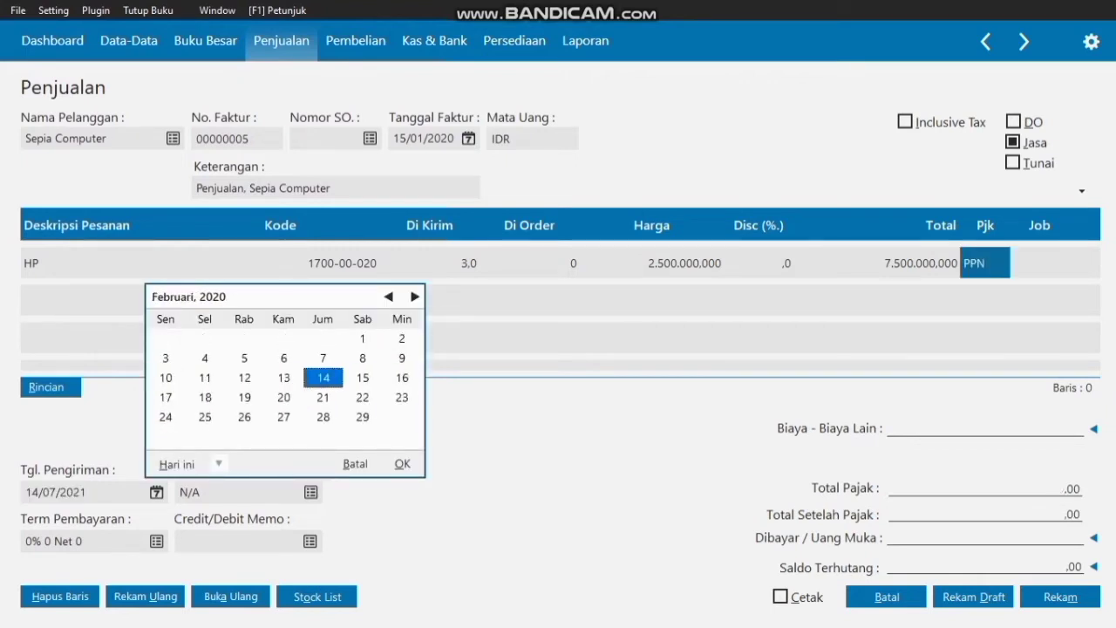
pyautogui.click(244, 377)
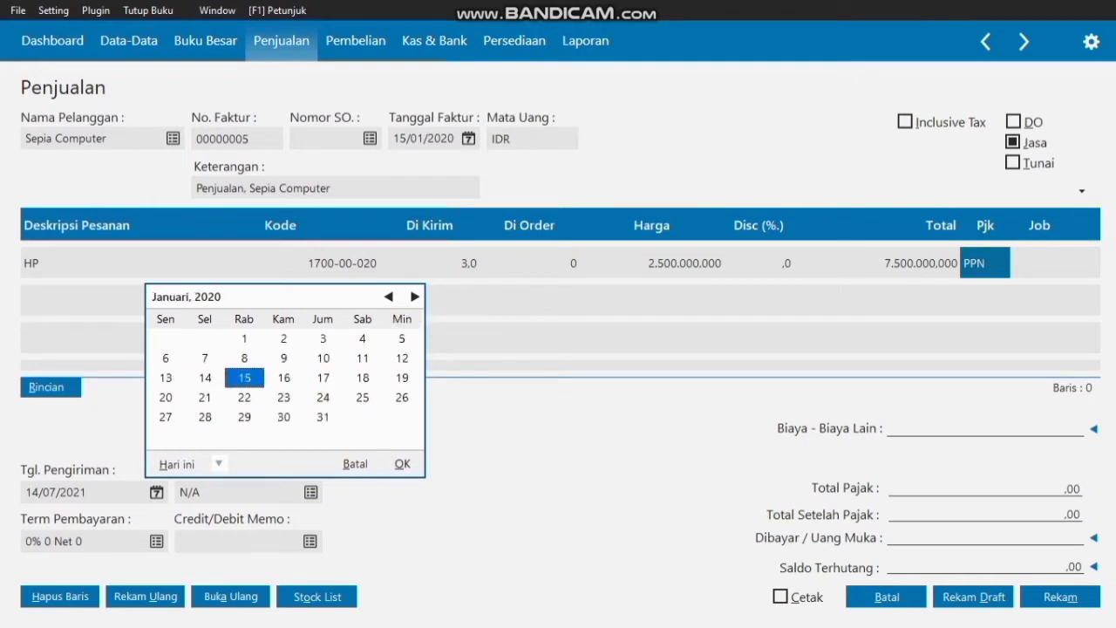
pyautogui.press('Return')
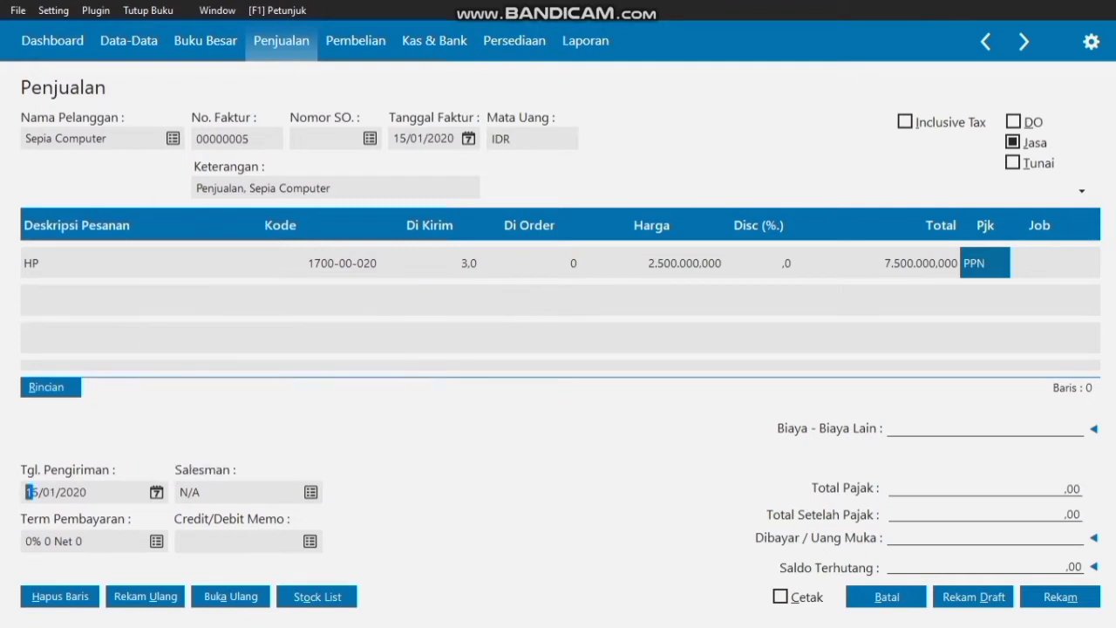
# - Set payment terms of 10 discount days, 30 due days, 2% early discount and 1% late penalty, and assign the second listed employee as salesman
pyautogui.click(157, 542)
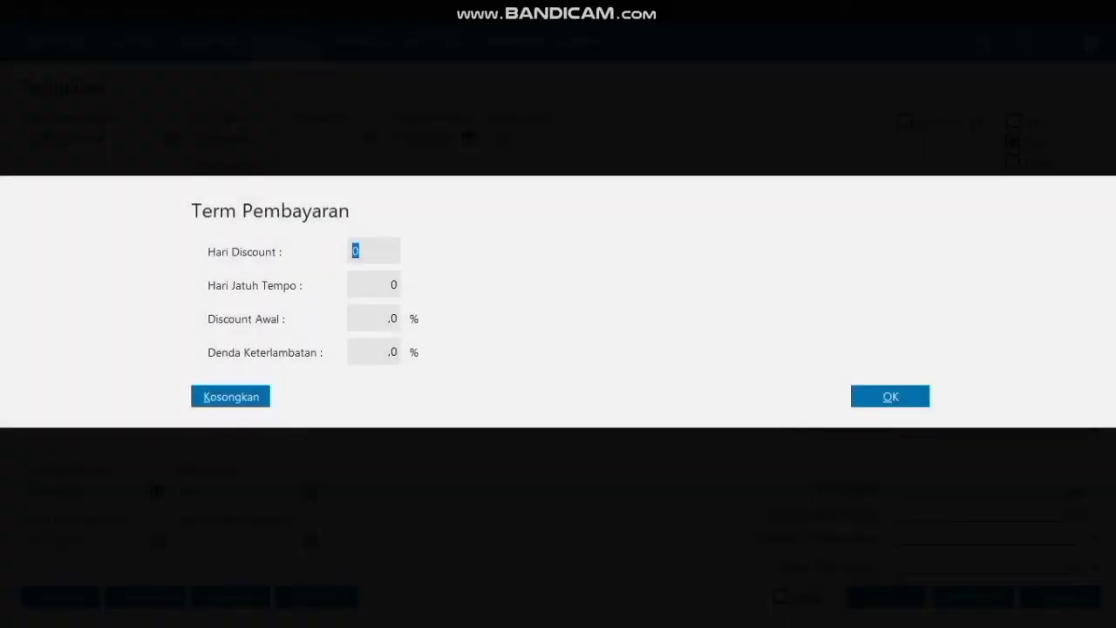
pyautogui.write('10')
pyautogui.press('Tab')
pyautogui.write('2')
pyautogui.press('BackSpace')
pyautogui.write('30')
pyautogui.press('Tab')
pyautogui.write('2')
pyautogui.press('Tab')
pyautogui.write('1')
pyautogui.press('Return')
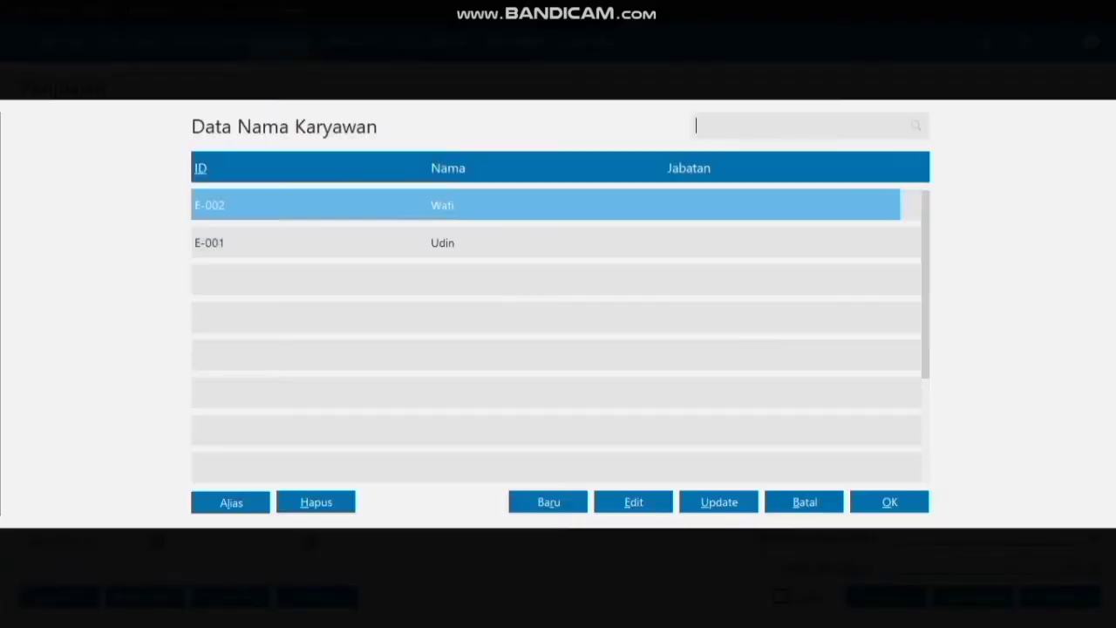
pyautogui.press('Down')
pyautogui.press('Return')
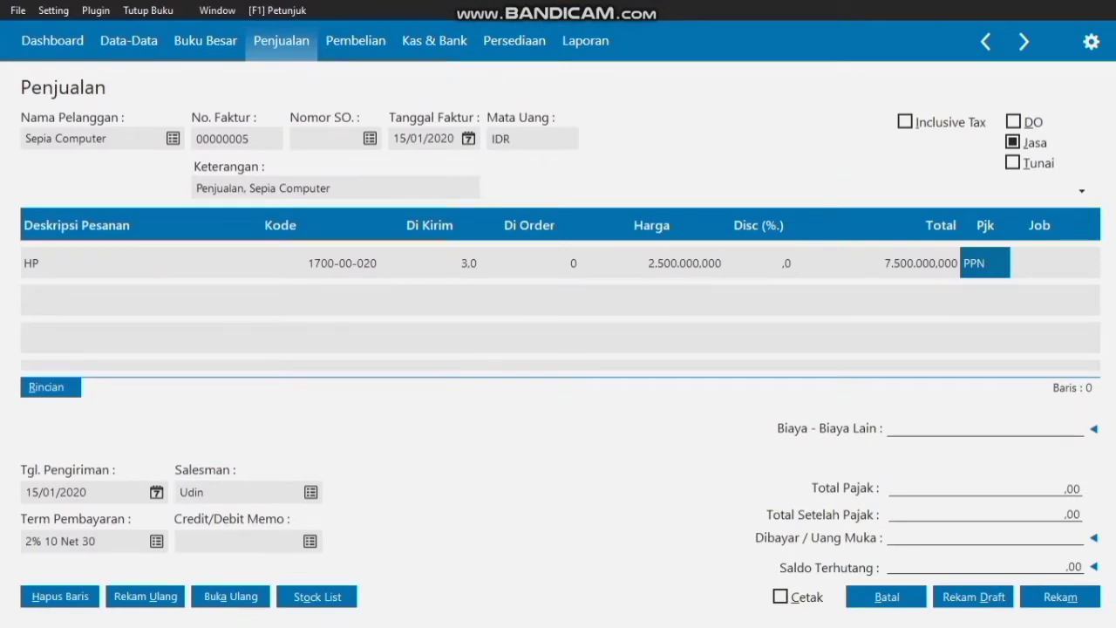
# - Apply Sepia Computer's down payment (Uang Muka) dated 15/01/2020 to the invoice and record the invoice
pyautogui.click(1093, 538)
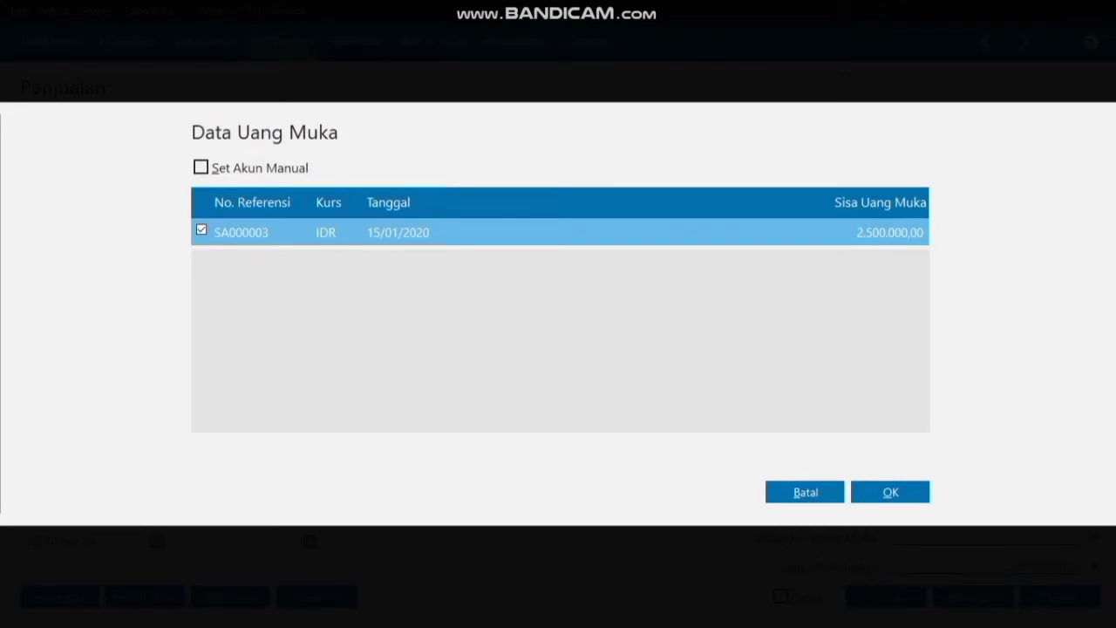
pyautogui.click(890, 491)
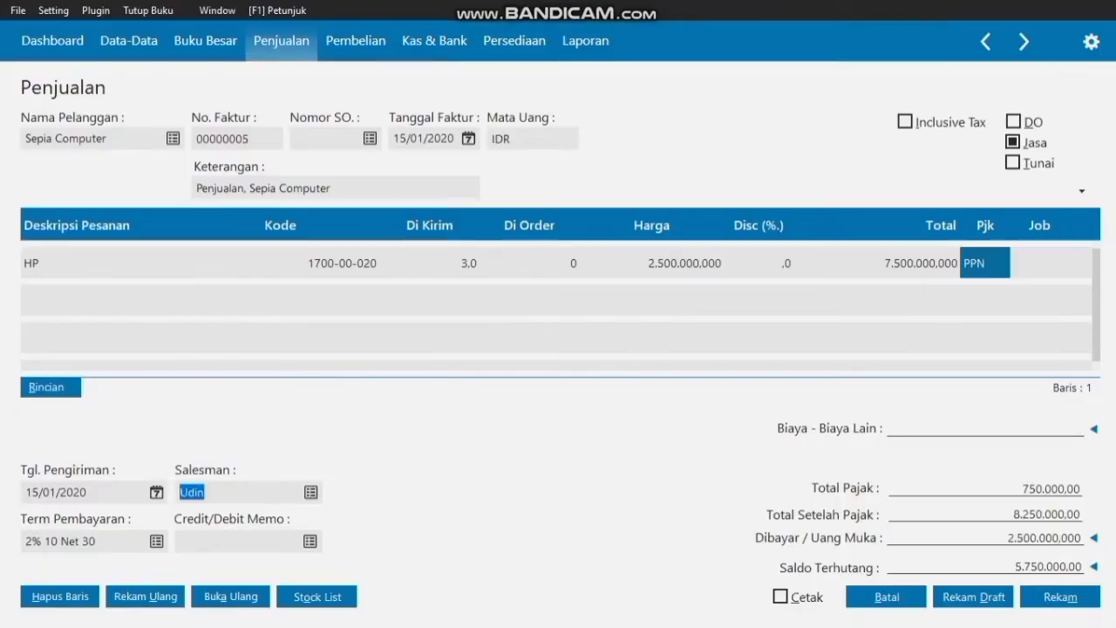
pyautogui.click(1060, 596)
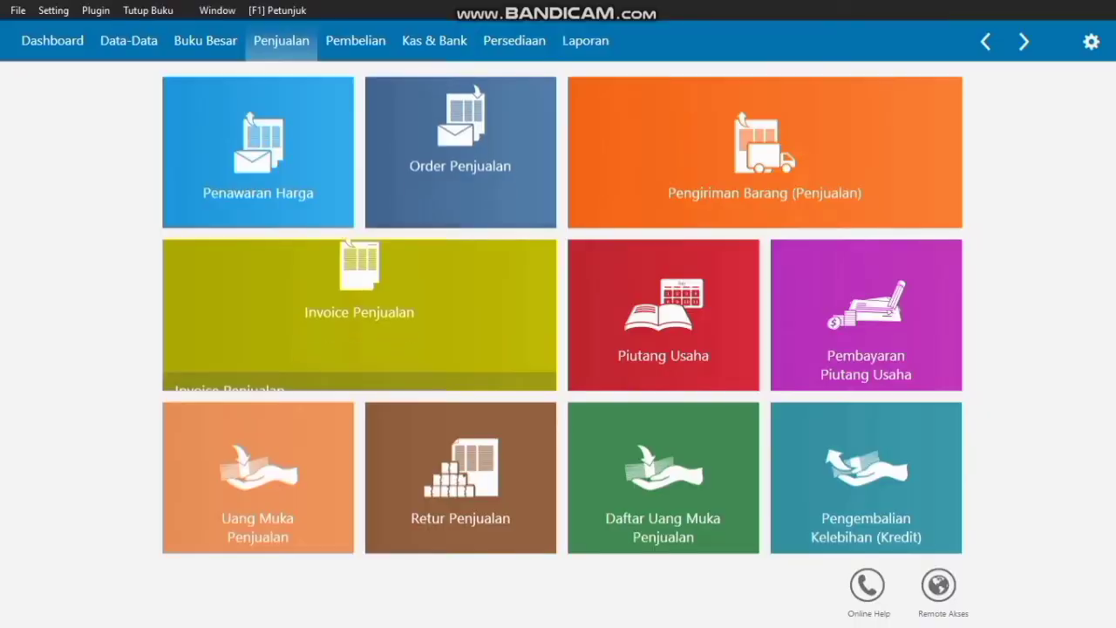
# - Start a new sales down payment (Uang Muka Penjualan) and open its cash account (Akun Kas) choices
pyautogui.moveTo(258, 480)
pyautogui.click(225, 531)
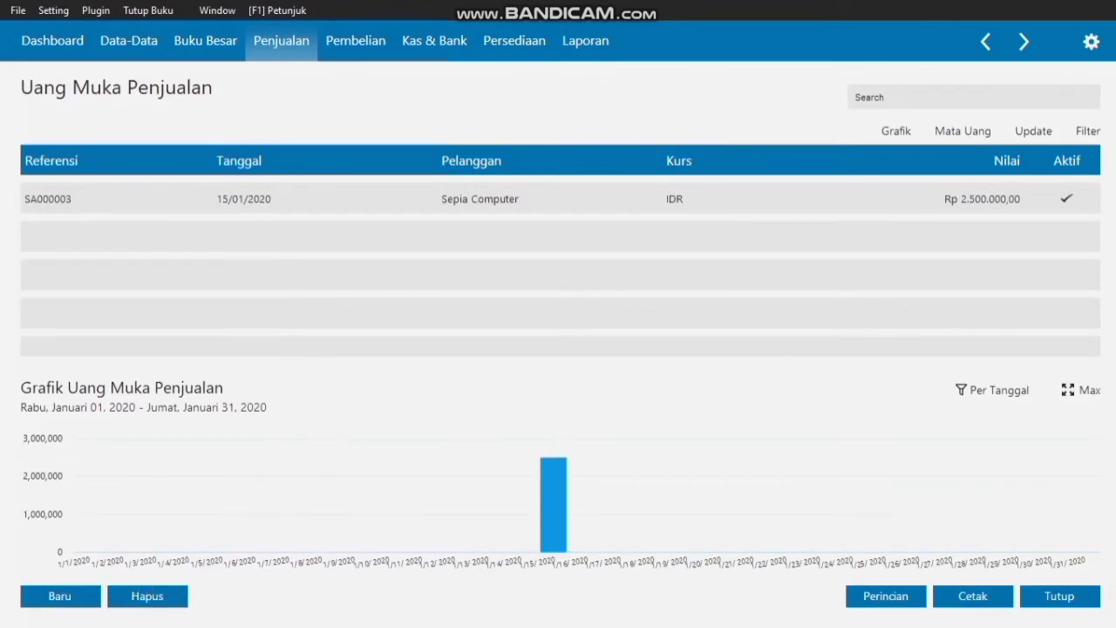
pyautogui.click(60, 596)
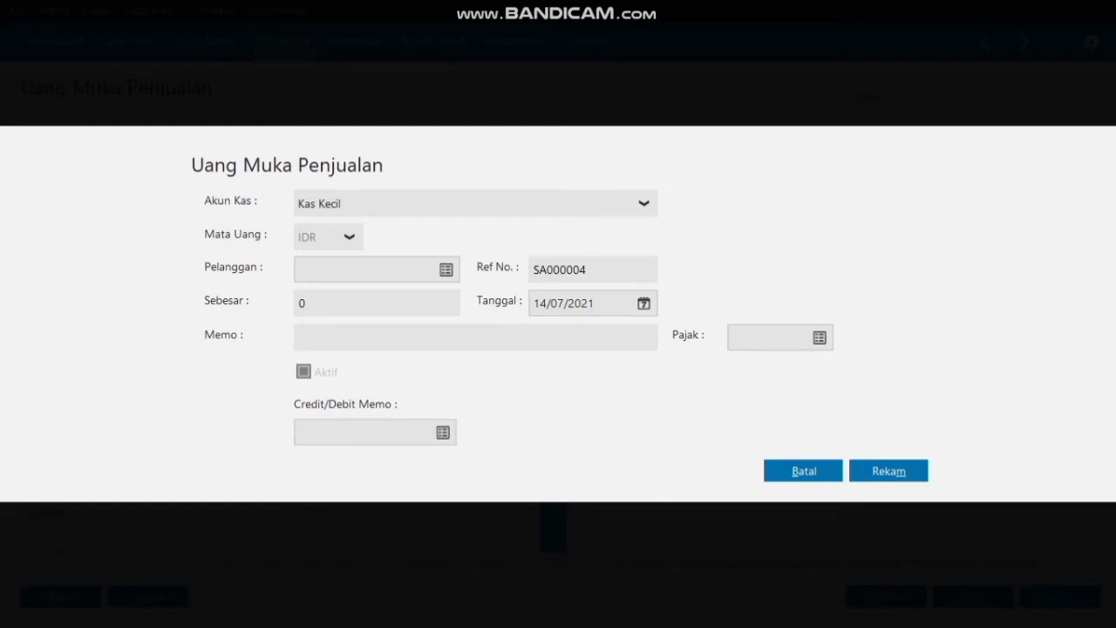
pyautogui.click(643, 203)
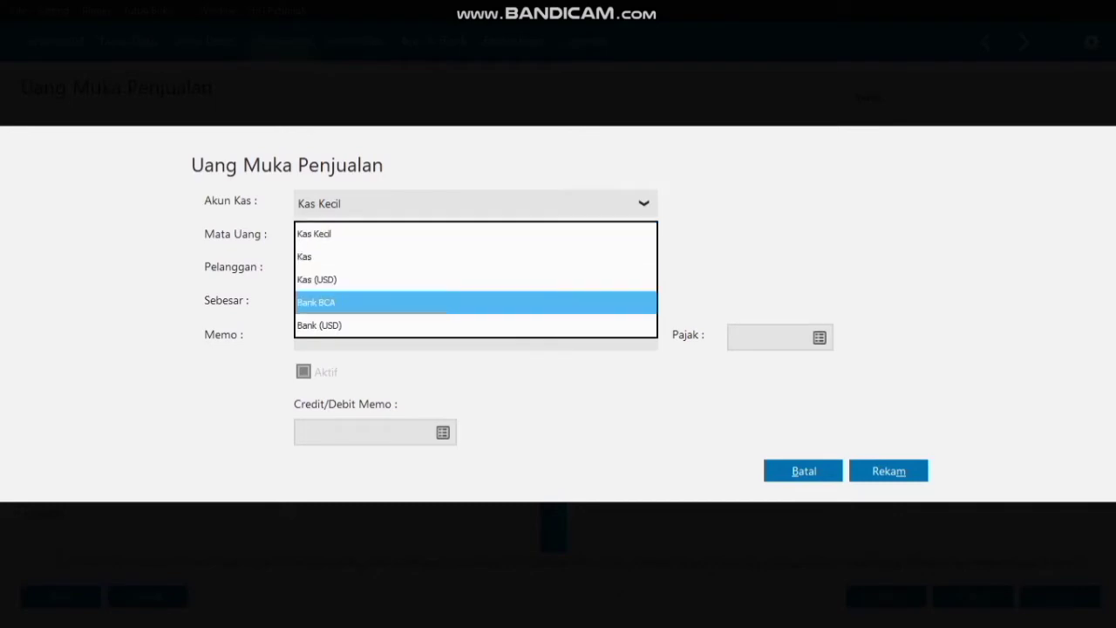
# - Set the sales advance's cash account to Bank BCA and its customer to Toko Semangat
pyautogui.press('Return')
pyautogui.click(446, 269)
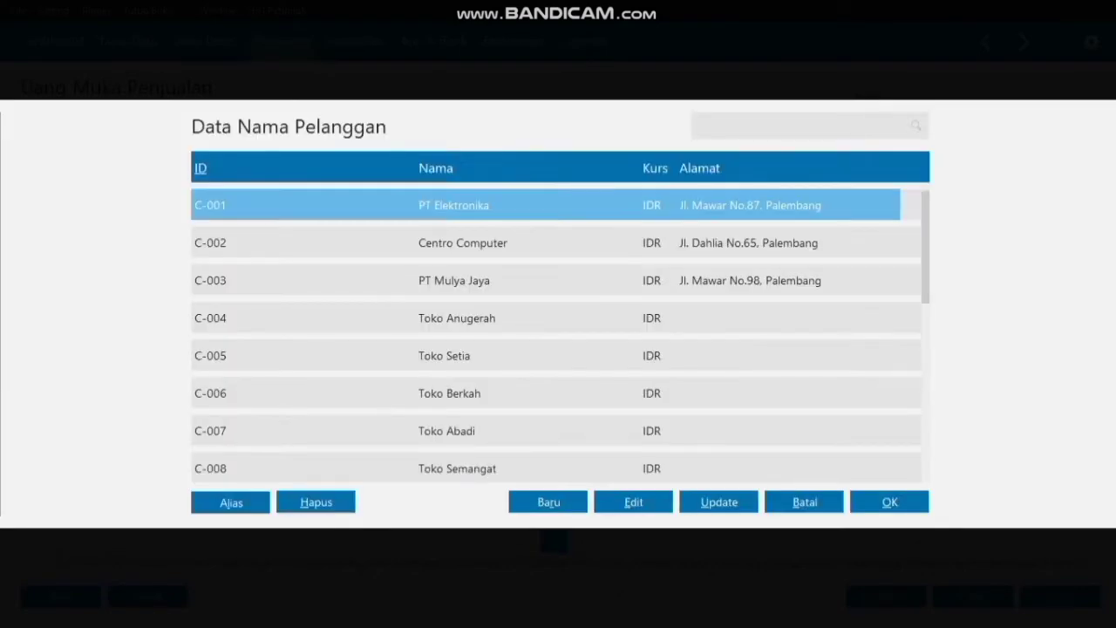
pyautogui.click(457, 468)
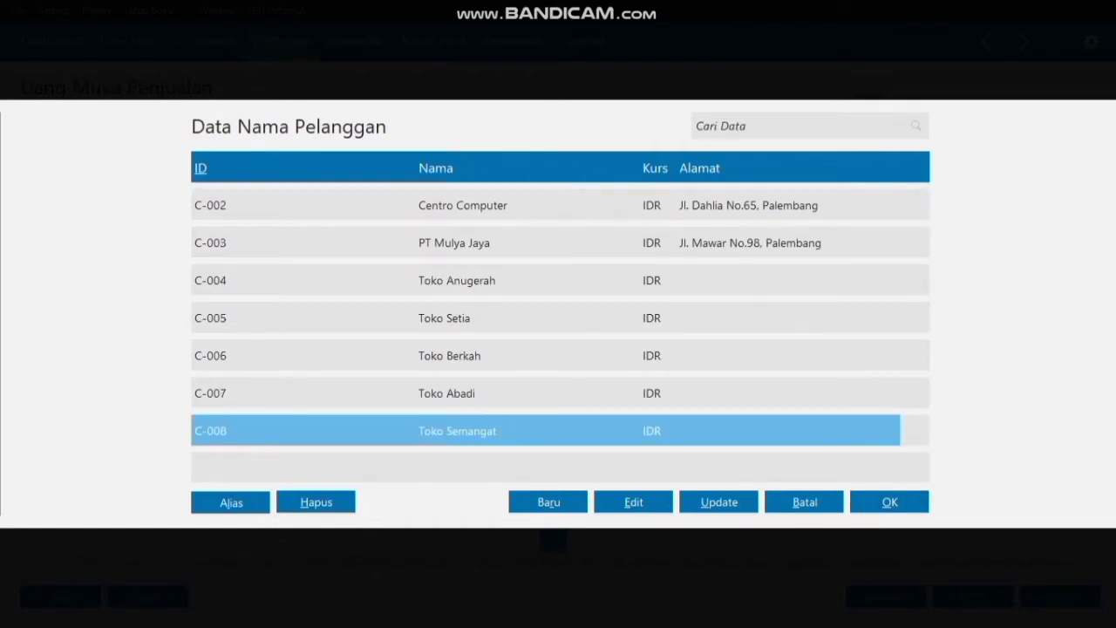
pyautogui.click(889, 502)
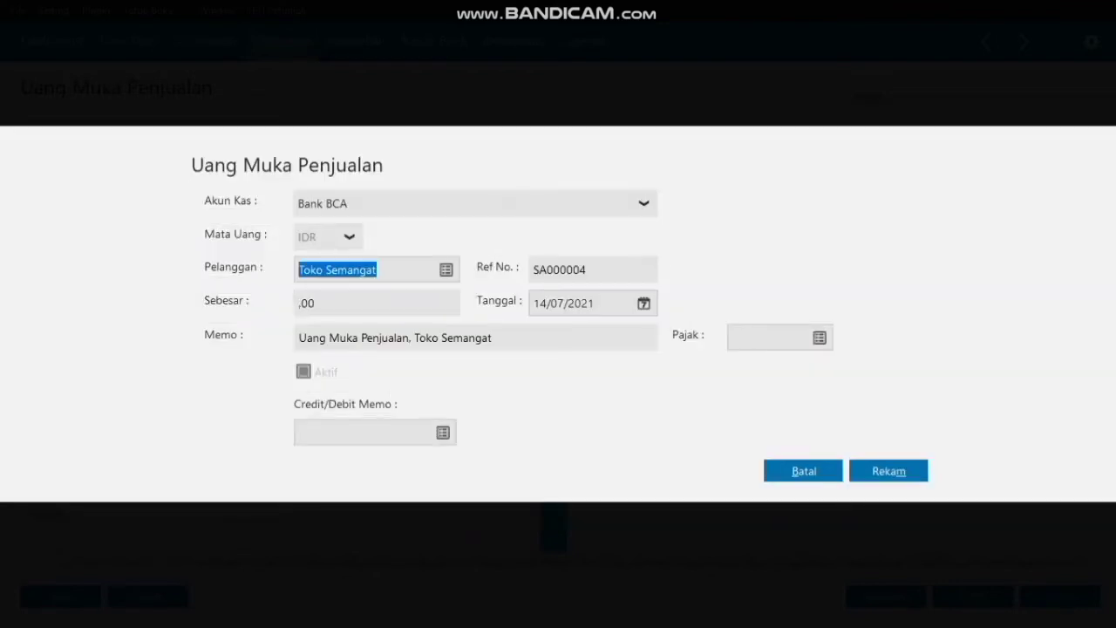
# - Enter 2000000 as the advance amount and set its date to 16/01/2020
pyautogui.click(323, 304)
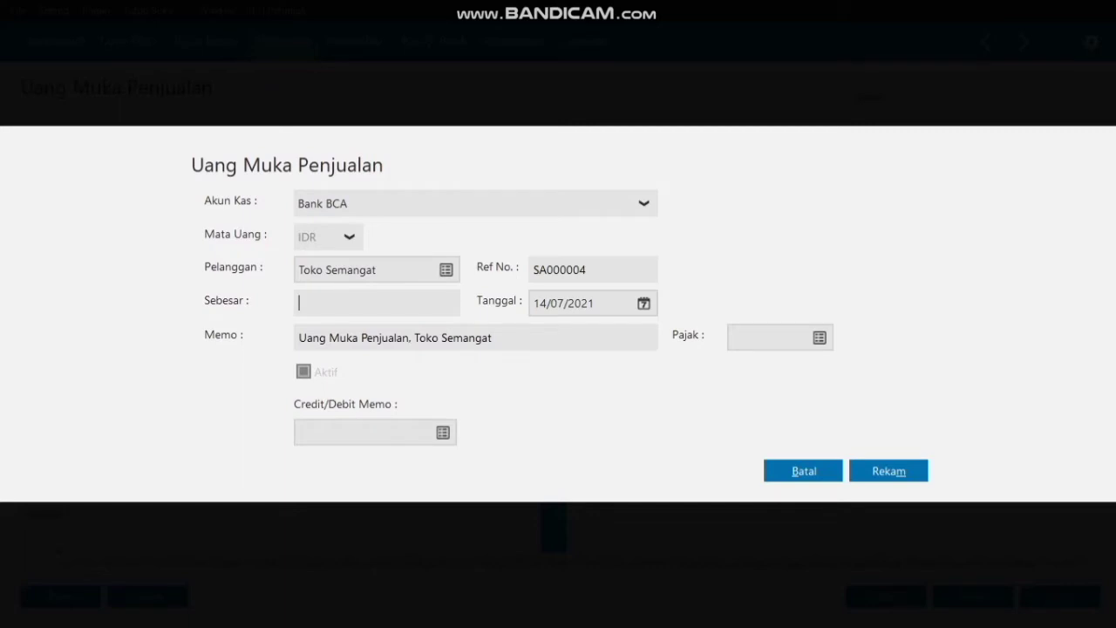
pyautogui.write('2000000')
pyautogui.click(643, 303)
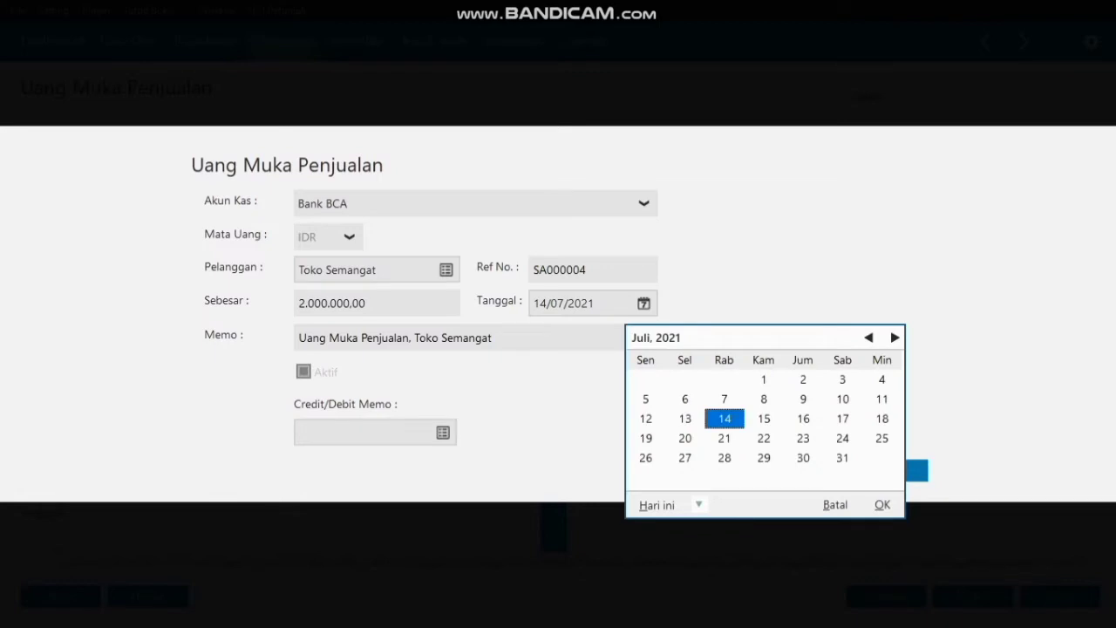
pyautogui.click(868, 338)
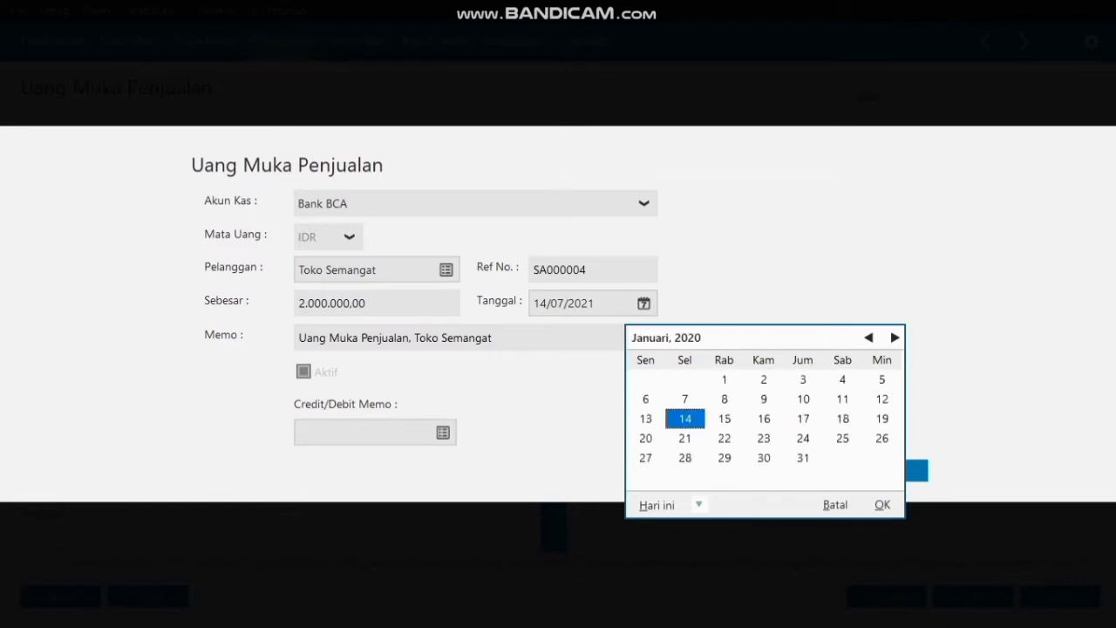
pyautogui.click(763, 418)
pyautogui.press('Return')
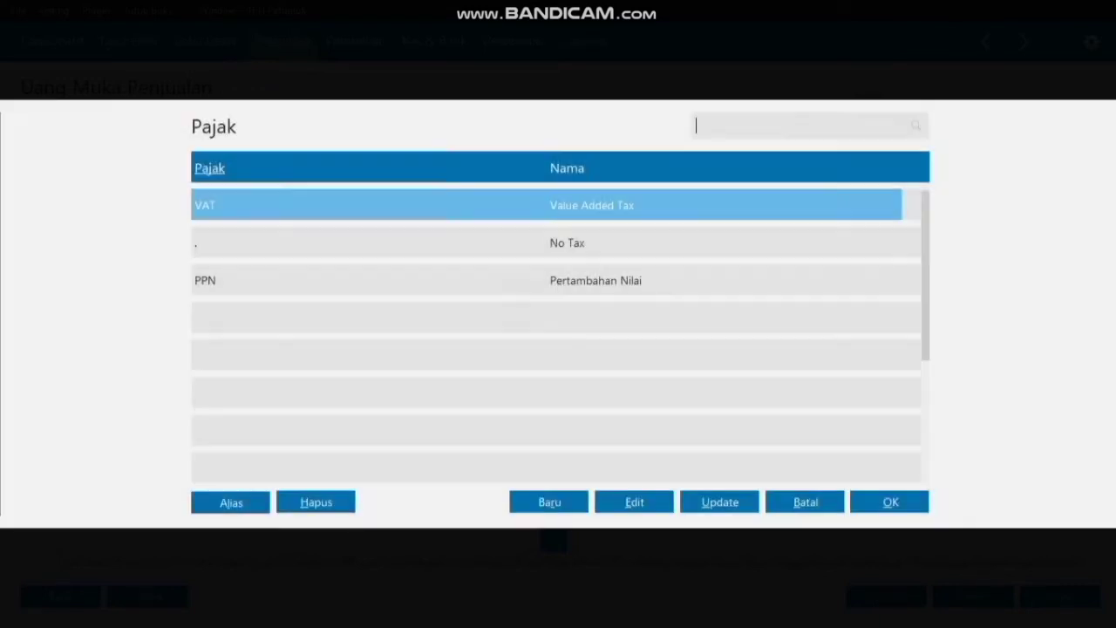
# - Apply the PPN tax to the sales advance and record it
pyautogui.click(596, 281)
pyautogui.click(889, 502)
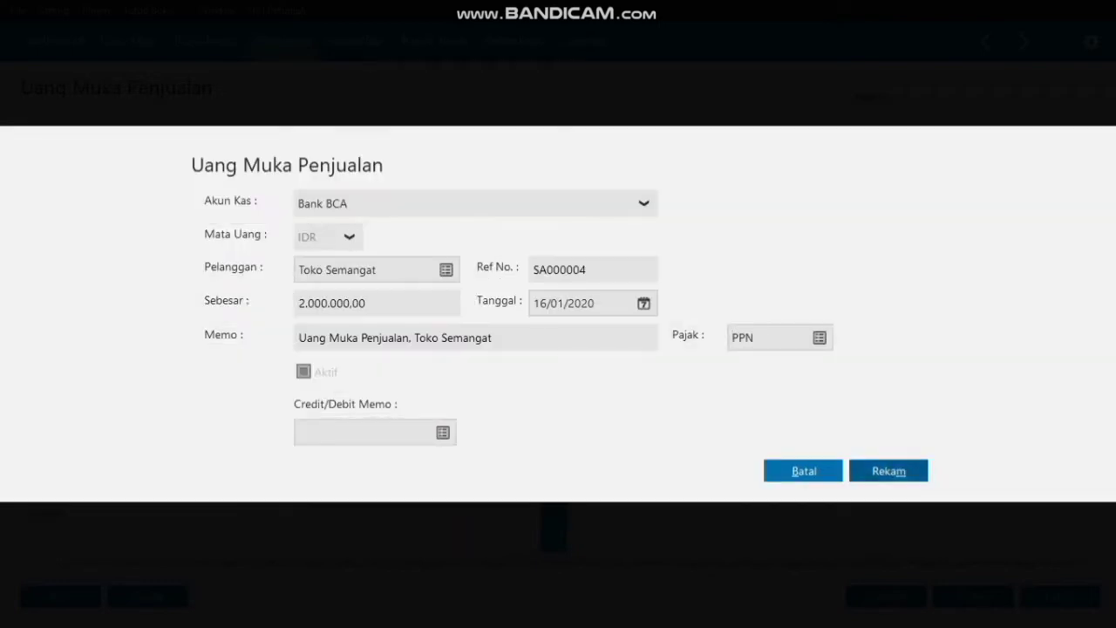
pyautogui.click(888, 471)
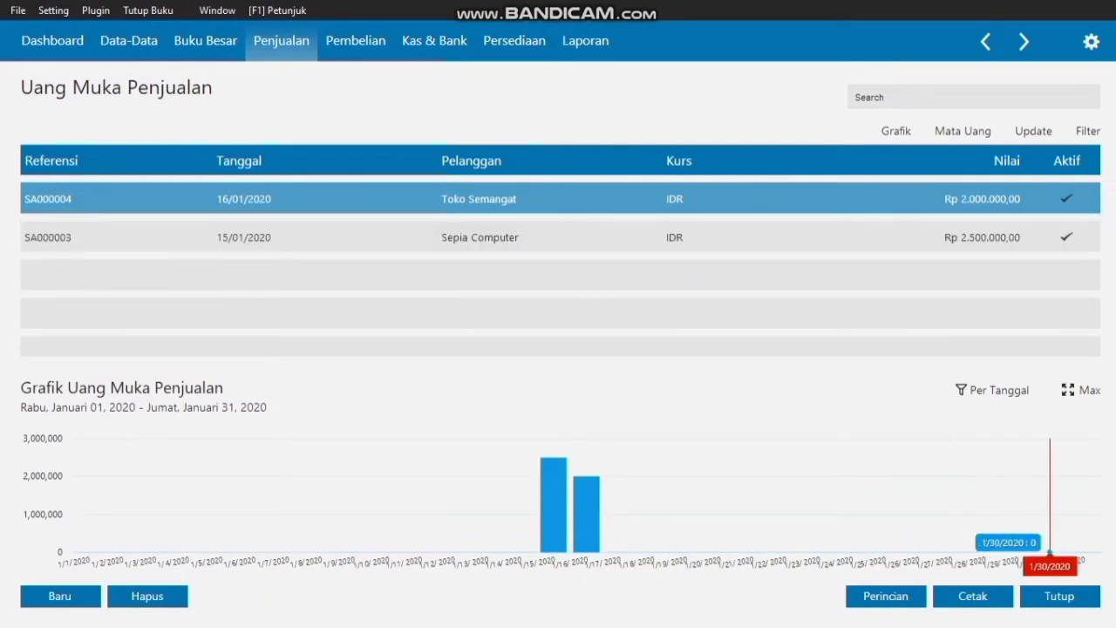
# - Leave the sales advance list and start a new sales invoice for the customer Toko Semangat
pyautogui.click(1059, 595)
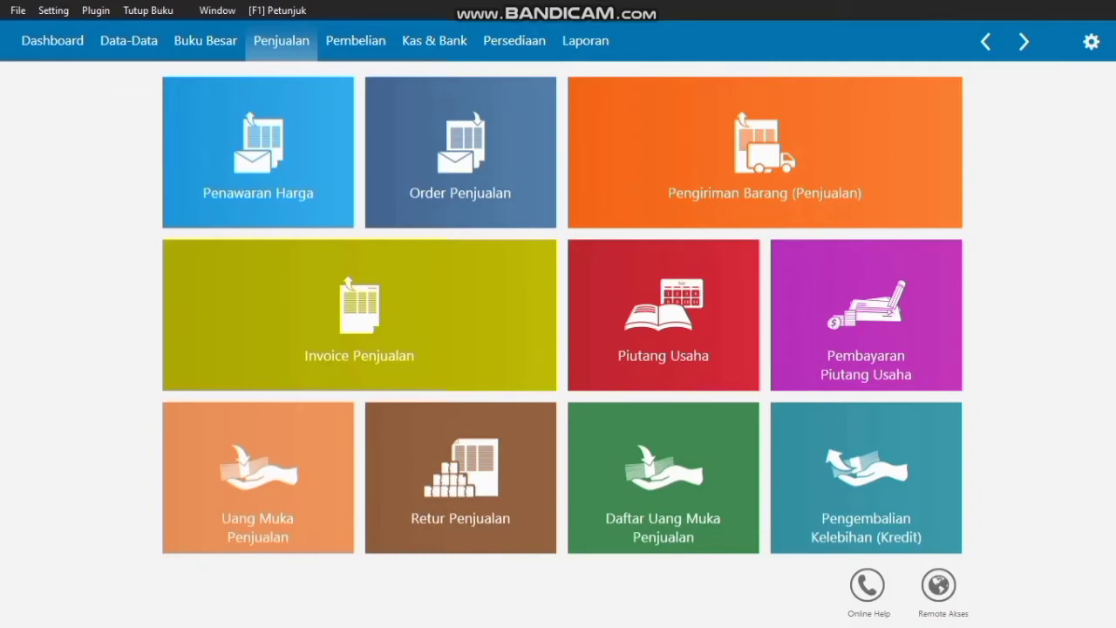
pyautogui.moveTo(359, 315)
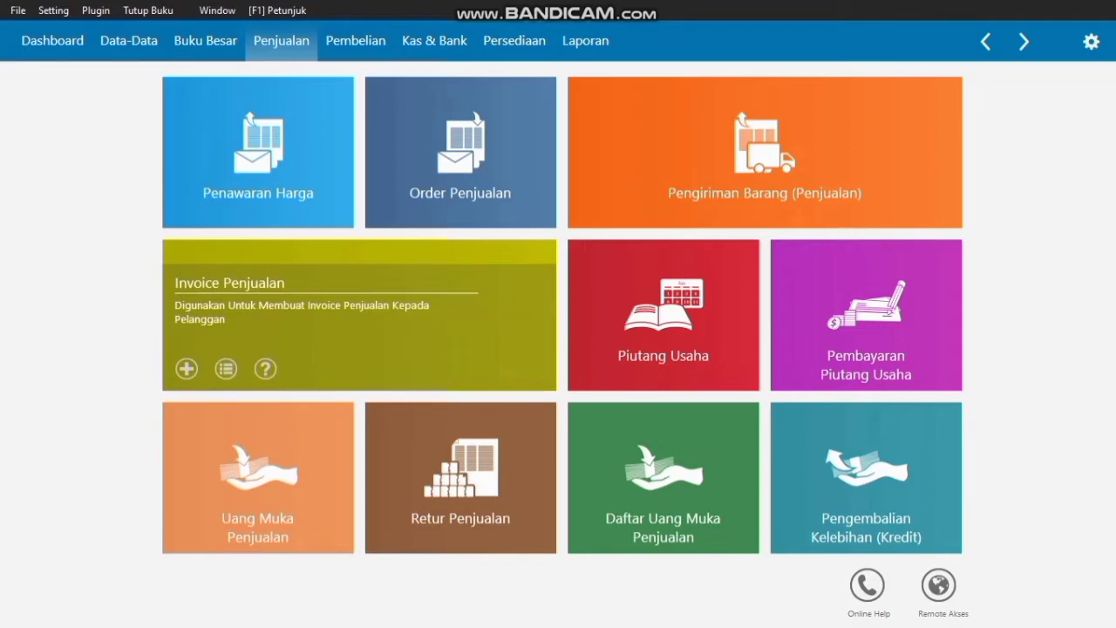
pyautogui.click(359, 288)
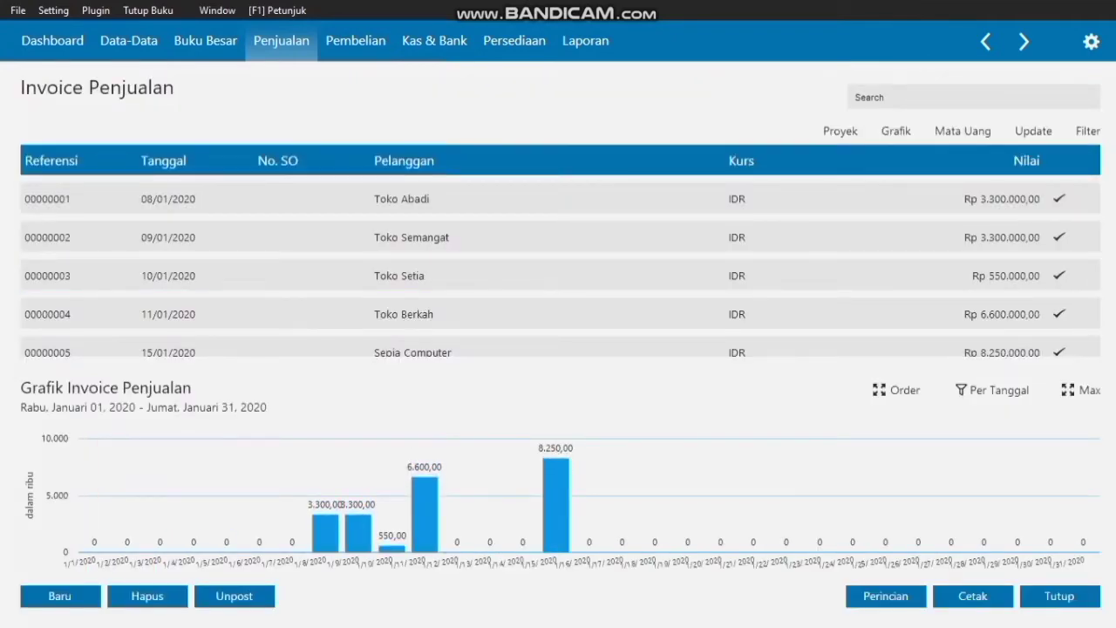
pyautogui.click(59, 595)
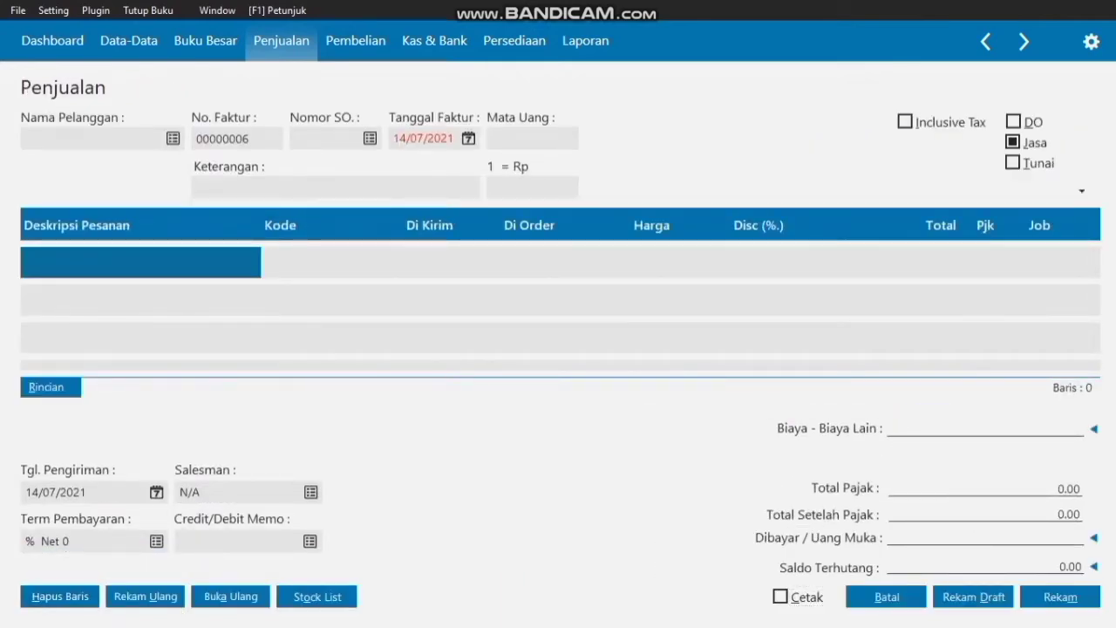
pyautogui.click(172, 139)
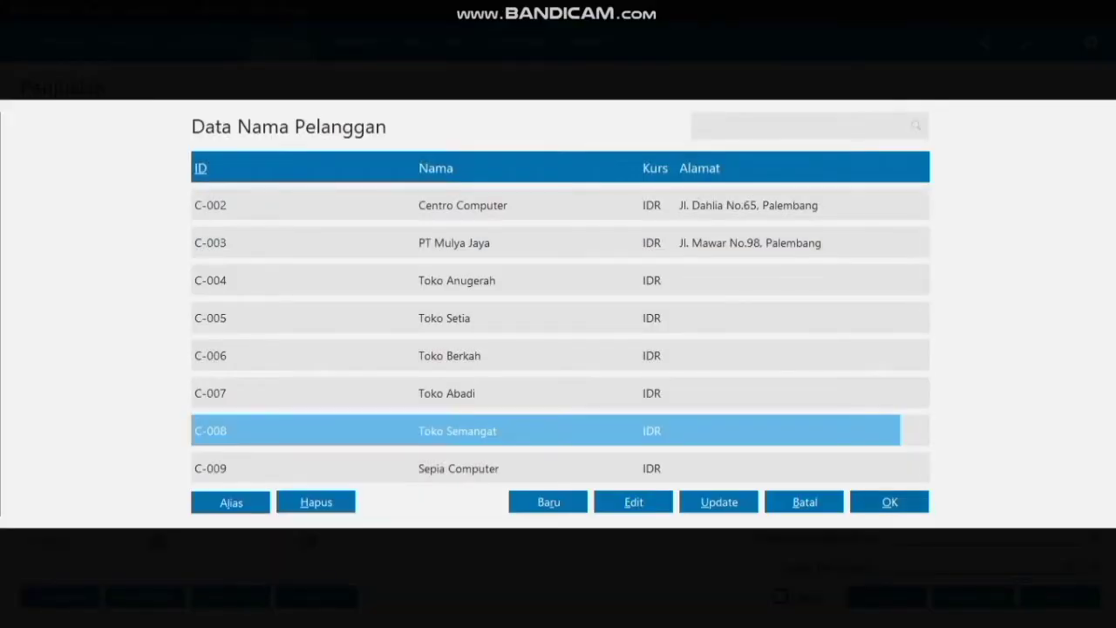
pyautogui.press('Return')
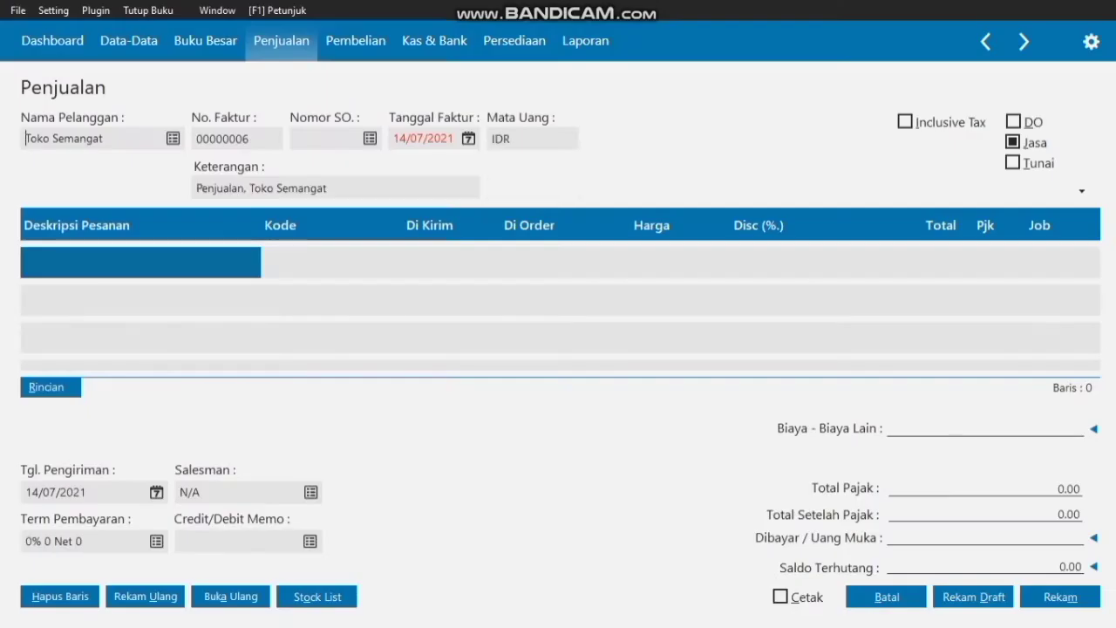
# - Set the invoice date to 16/01/2020
pyautogui.click(469, 138)
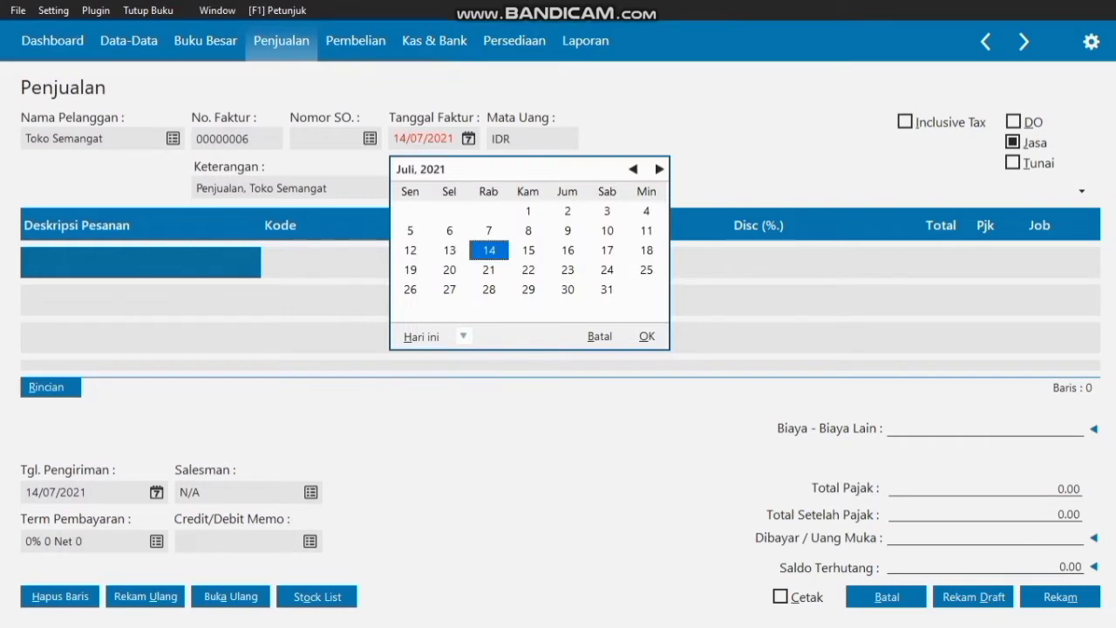
pyautogui.click(633, 169)
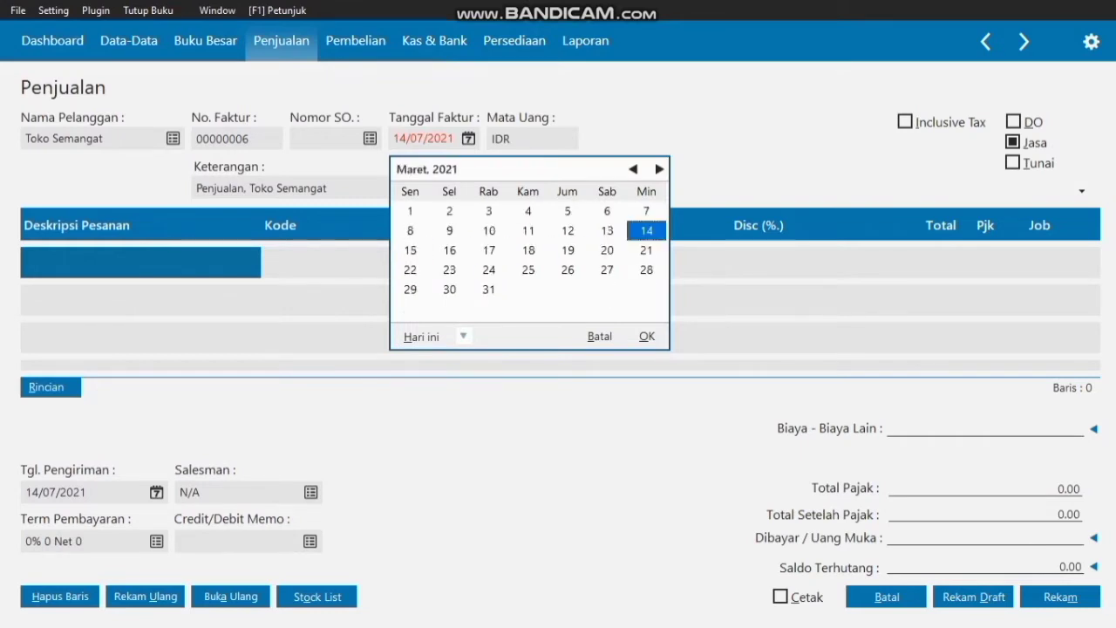
pyautogui.click(632, 169)
pyautogui.click(633, 169)
pyautogui.click(633, 169)
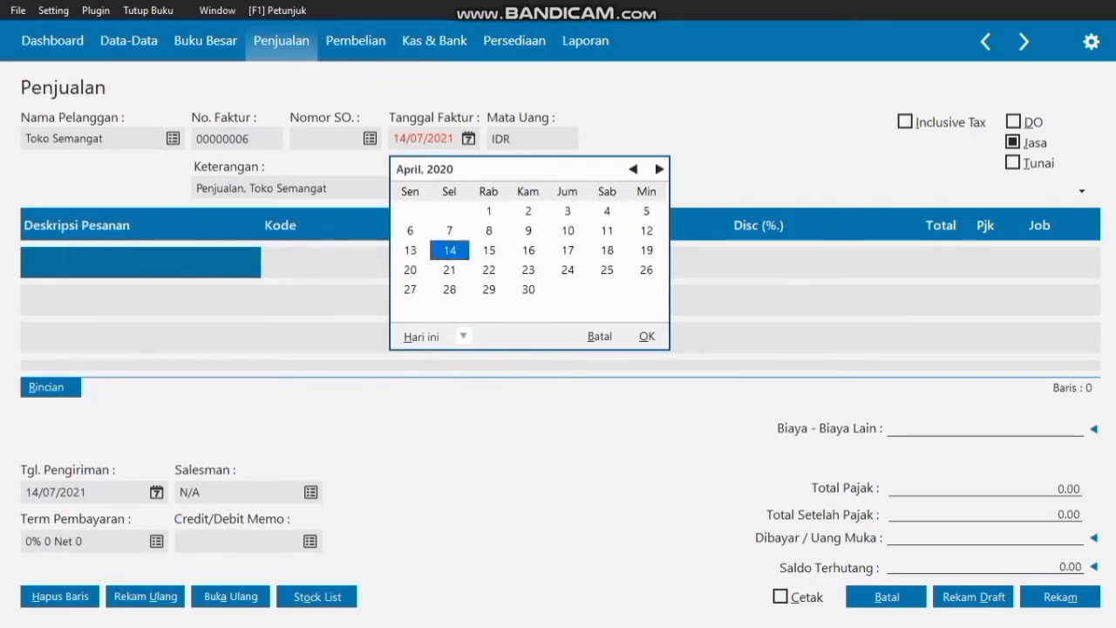
pyautogui.click(632, 169)
pyautogui.click(633, 169)
pyautogui.click(633, 169)
pyautogui.click(529, 250)
pyautogui.click(646, 335)
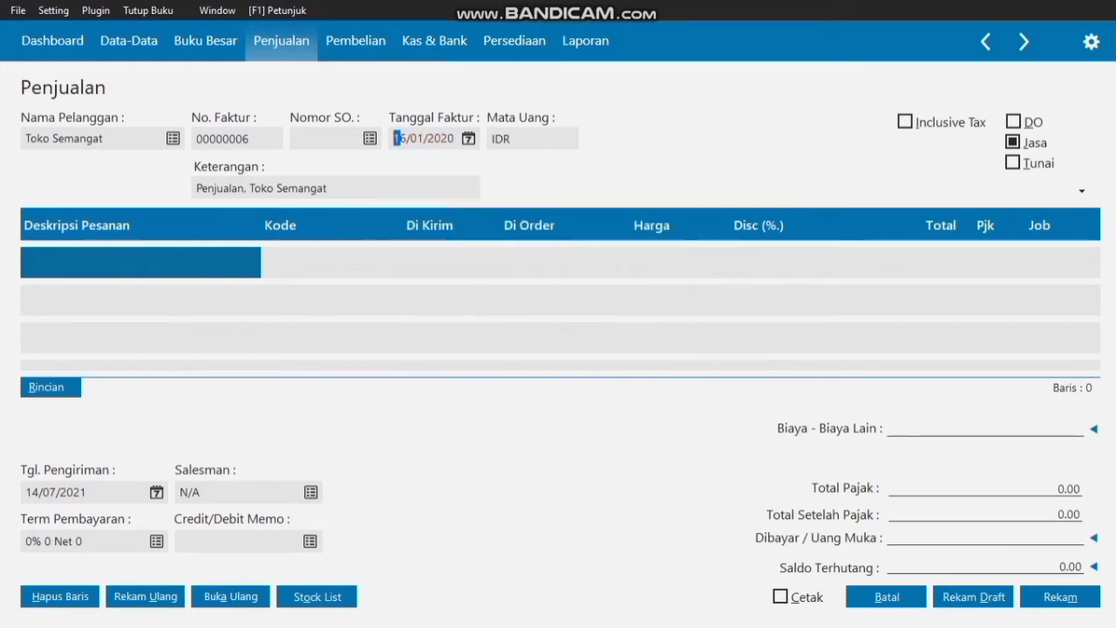
# - Enter HP as the item description in the first invoice line
pyautogui.click(140, 262)
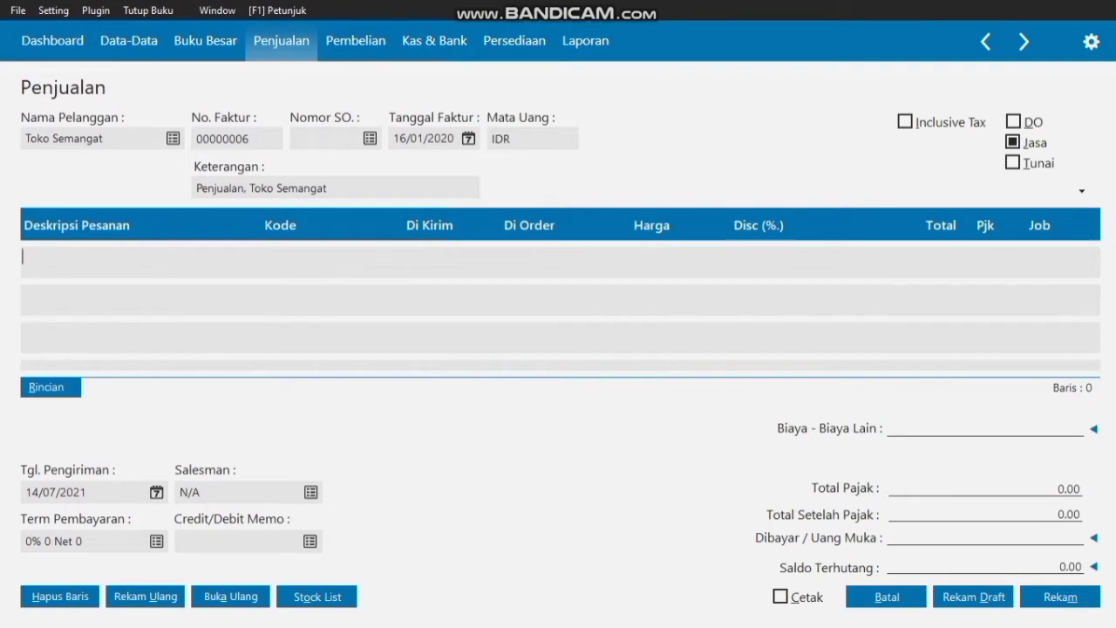
pyautogui.write('To')
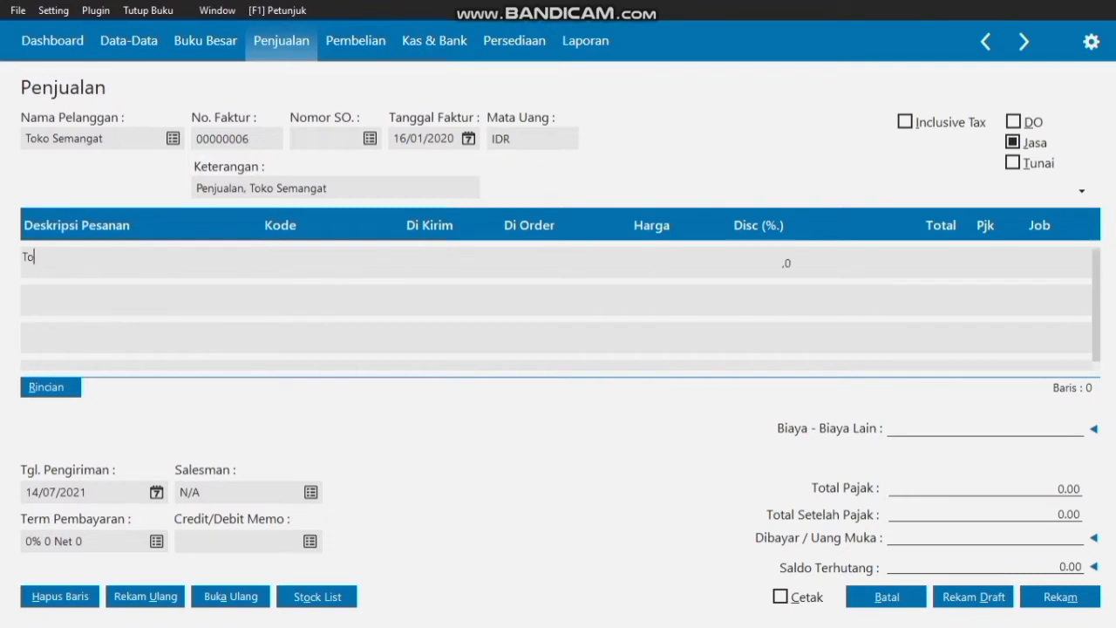
pyautogui.write('mba')
pyautogui.press('Return')
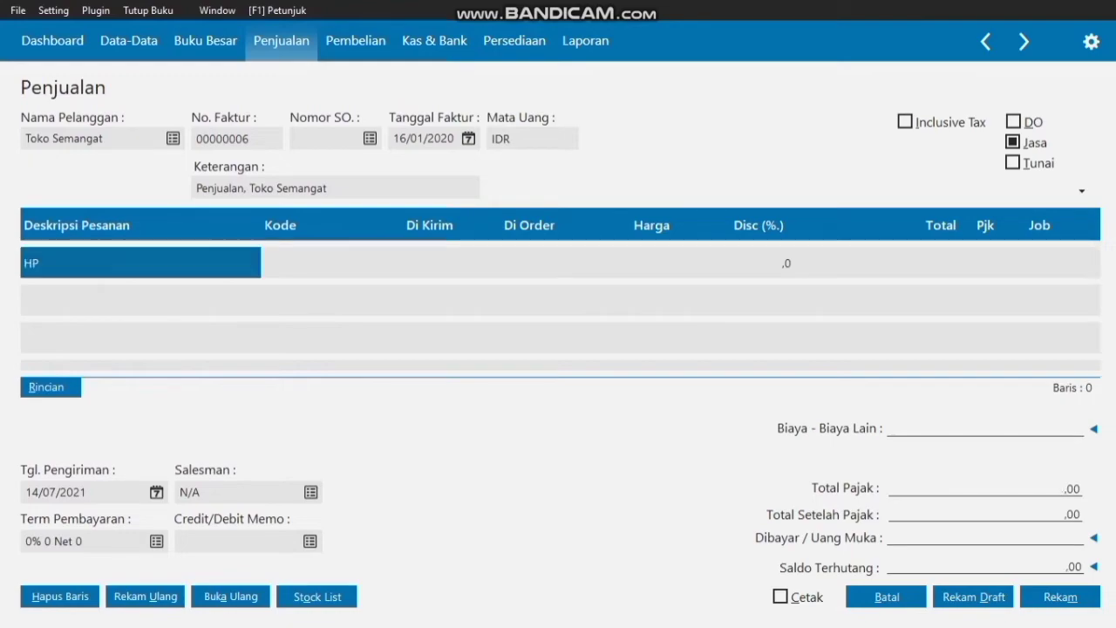
# - Assign account 170000020 Komputer as the code of the HP line
pyautogui.press('Return')
pyautogui.press('Return')
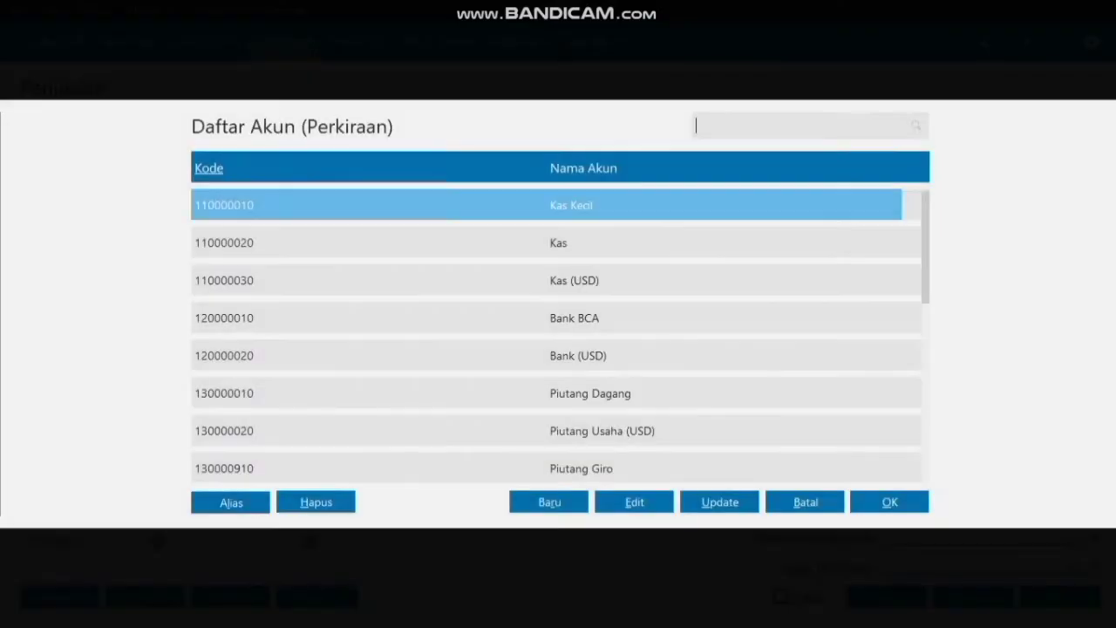
pyautogui.press('Down')
pyautogui.press('Down')
pyautogui.press('Down')
pyautogui.press('Down')
pyautogui.press('Down')
pyautogui.press('Down')
pyautogui.press('Down')
pyautogui.press('Down')
pyautogui.press('Down')
pyautogui.press('Down')
pyautogui.press('Down')
pyautogui.press('Down')
pyautogui.press('Down')
pyautogui.press('Down')
pyautogui.press('Down')
pyautogui.press('Down')
pyautogui.press('Down')
pyautogui.press('Down')
pyautogui.press('Down')
pyautogui.press('Down')
pyautogui.press('Down')
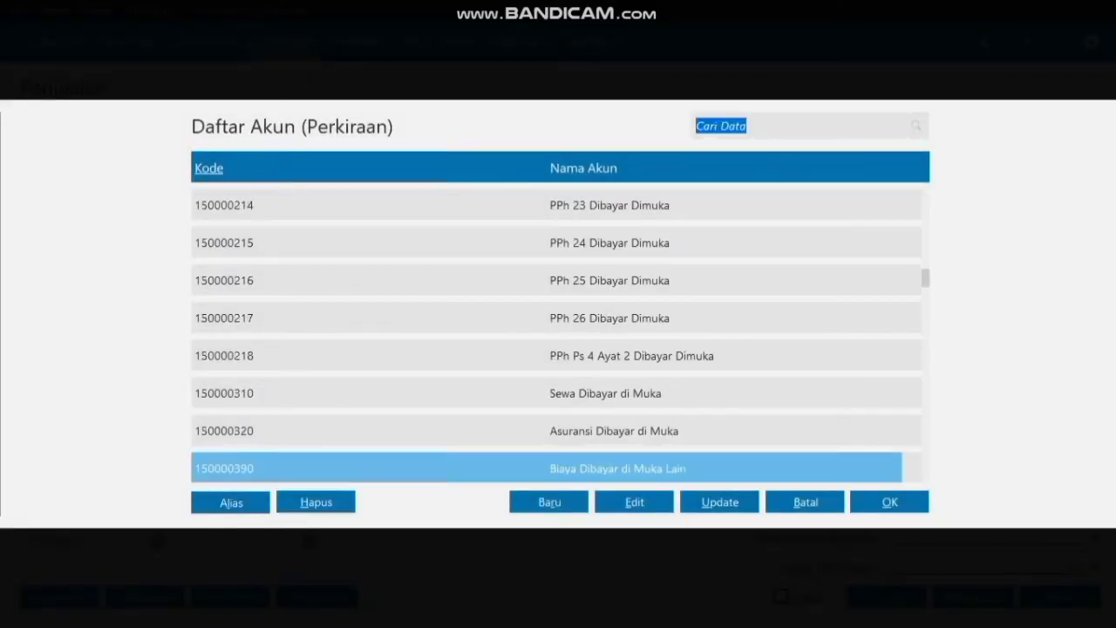
pyautogui.press('Up')
pyautogui.press('Up')
pyautogui.press('Up')
pyautogui.press('Up')
pyautogui.press('Up')
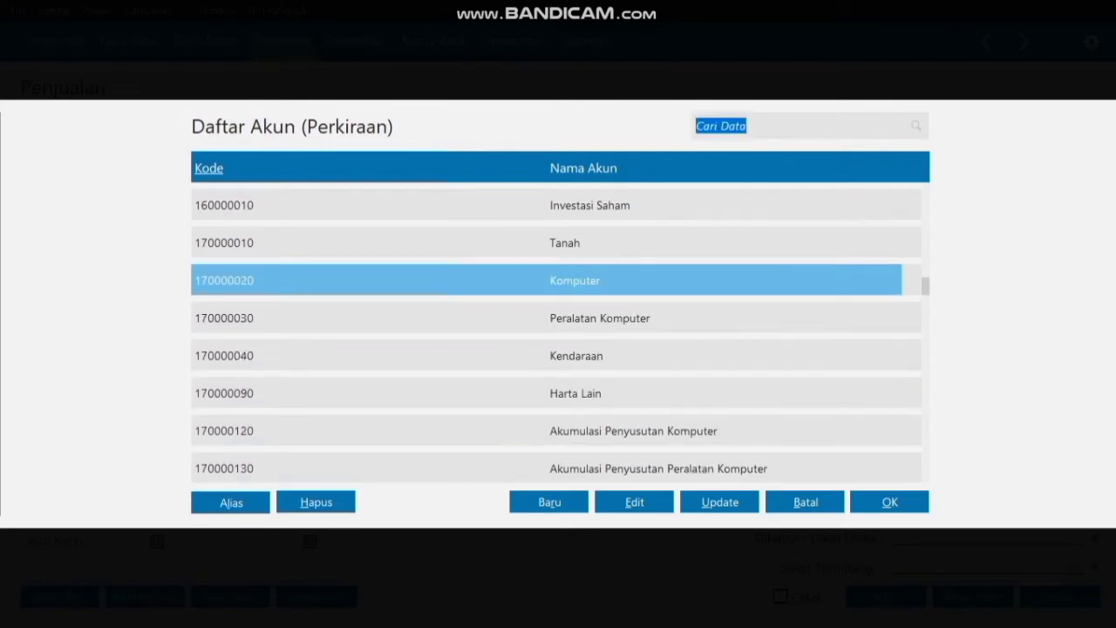
pyautogui.press('Return')
pyautogui.press('Tab')
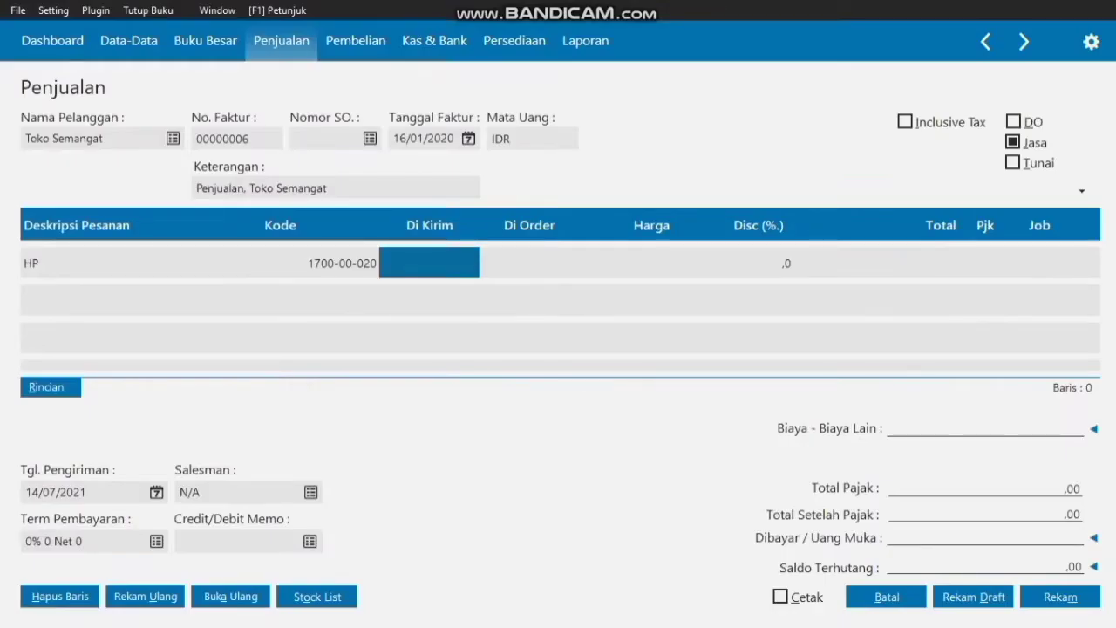
# - Set the HP line's delivered quantity to 1 and its price to 2500000
pyautogui.write('1')
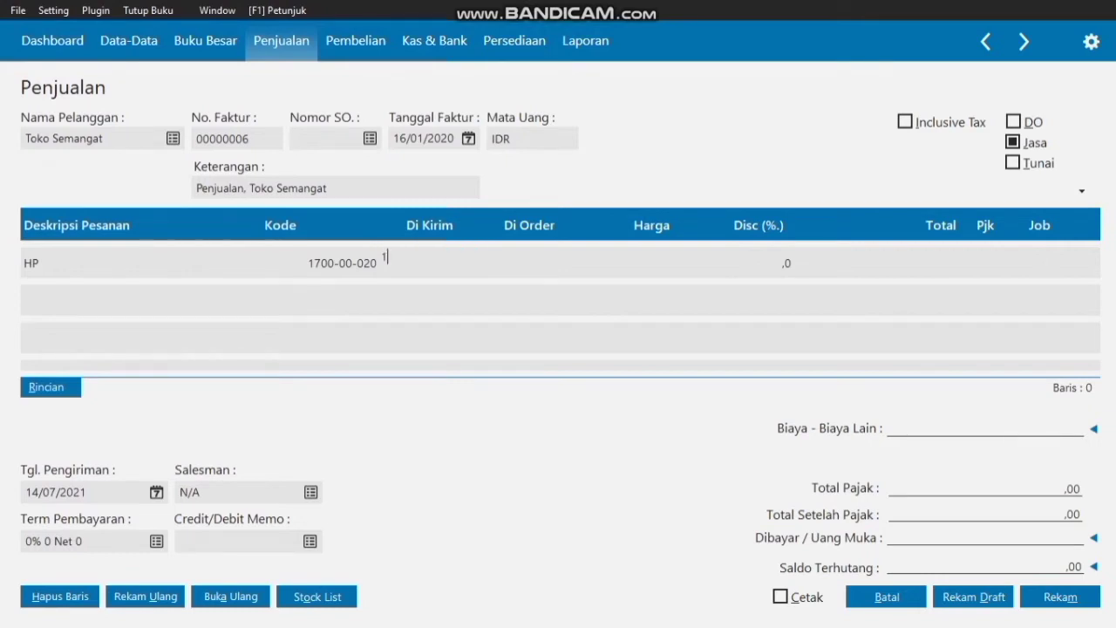
pyautogui.press('Tab')
pyautogui.write('2500000')
pyautogui.press('Tab')
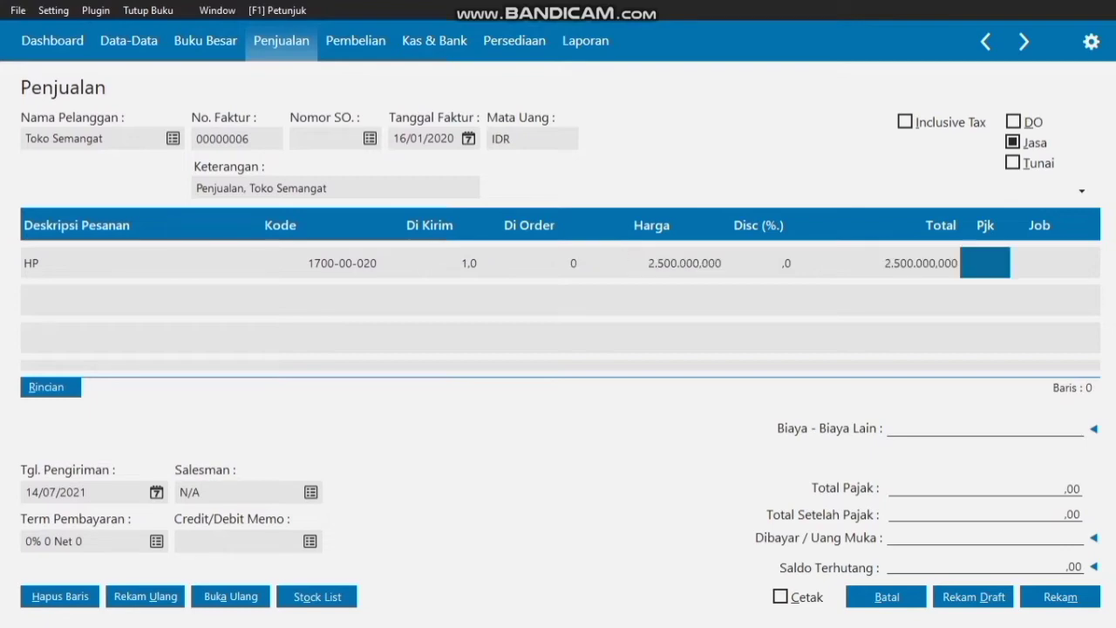
# - Apply the PPN tax to the HP line
pyautogui.press('Return')
pyautogui.click(547, 280)
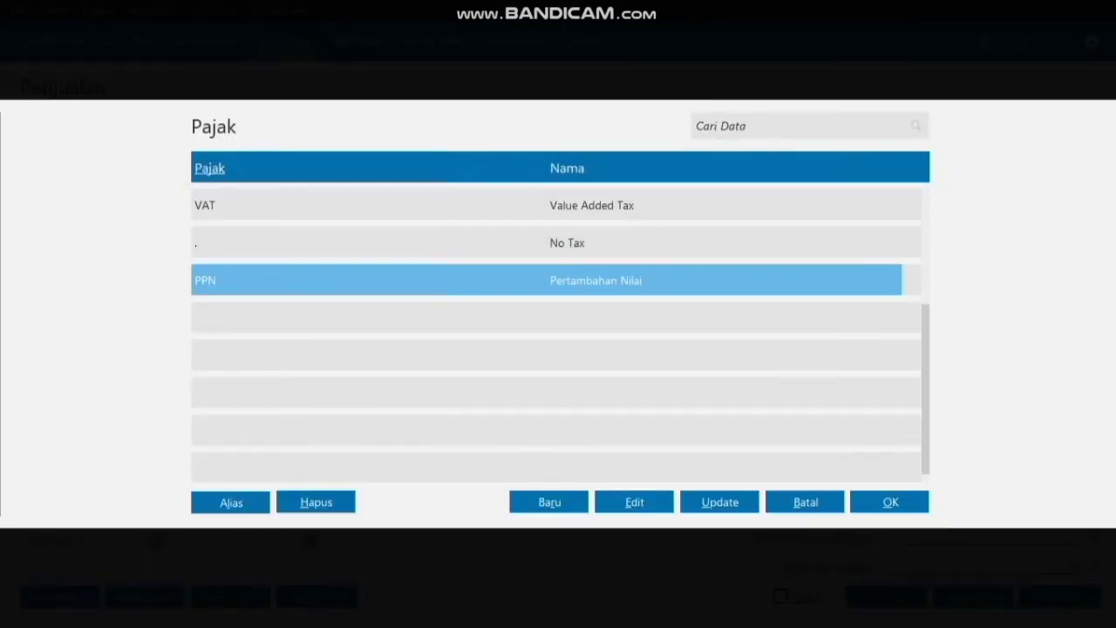
pyautogui.press('Return')
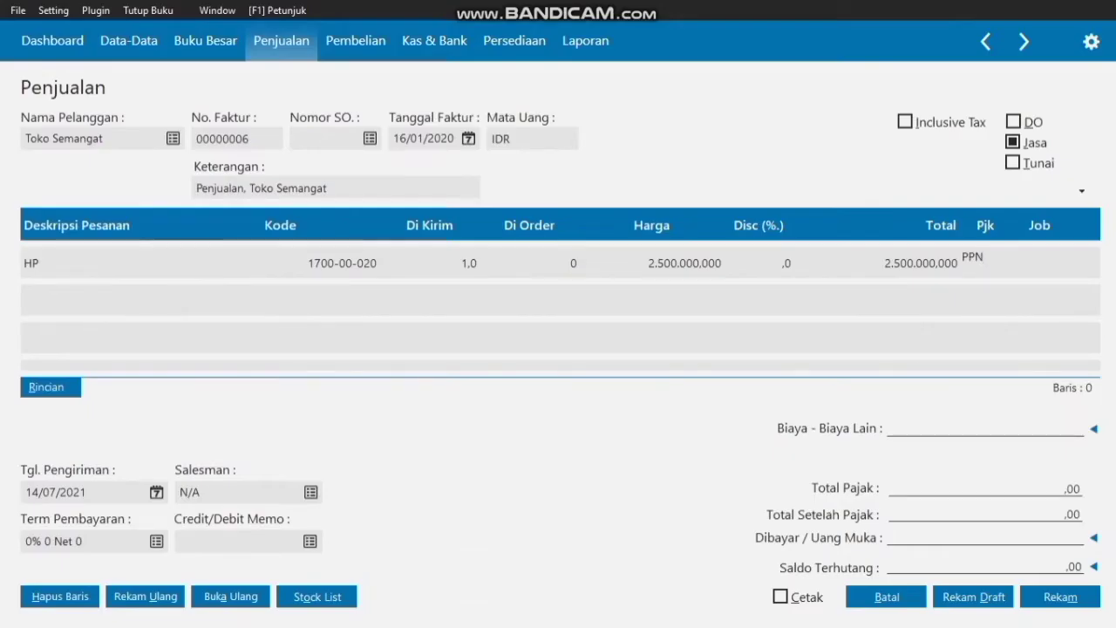
pyautogui.press('Return')
# - Set the invoice's delivery date to 16/01/2020
pyautogui.click(157, 492)
pyautogui.click(389, 297)
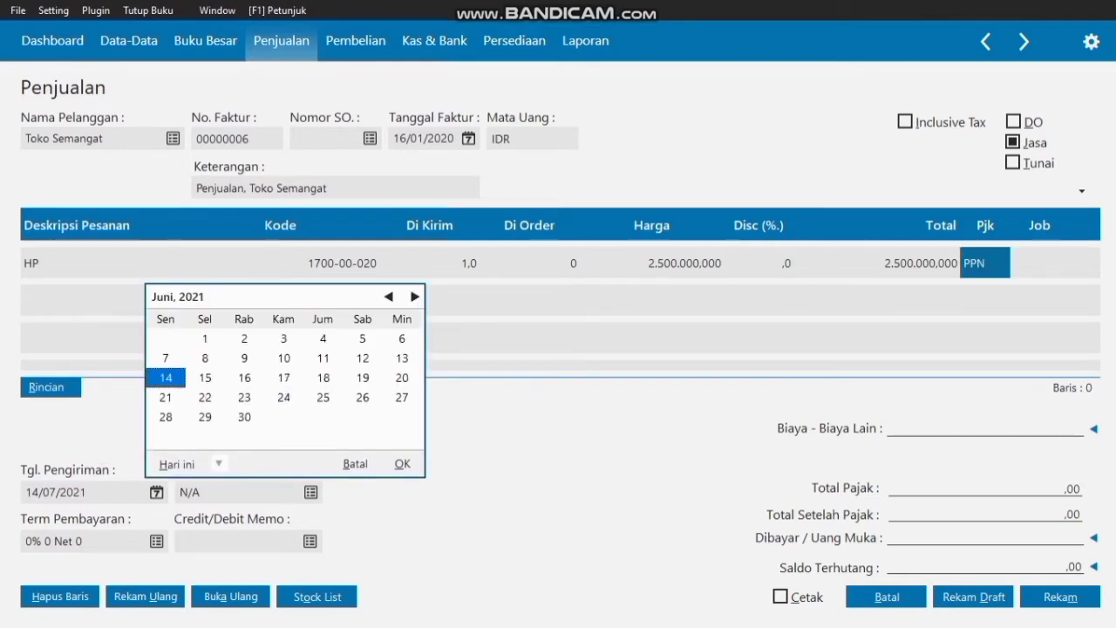
pyautogui.click(389, 297)
pyautogui.click(389, 297)
pyautogui.click(389, 297)
pyautogui.click(389, 297)
pyautogui.click(389, 297)
pyautogui.click(389, 297)
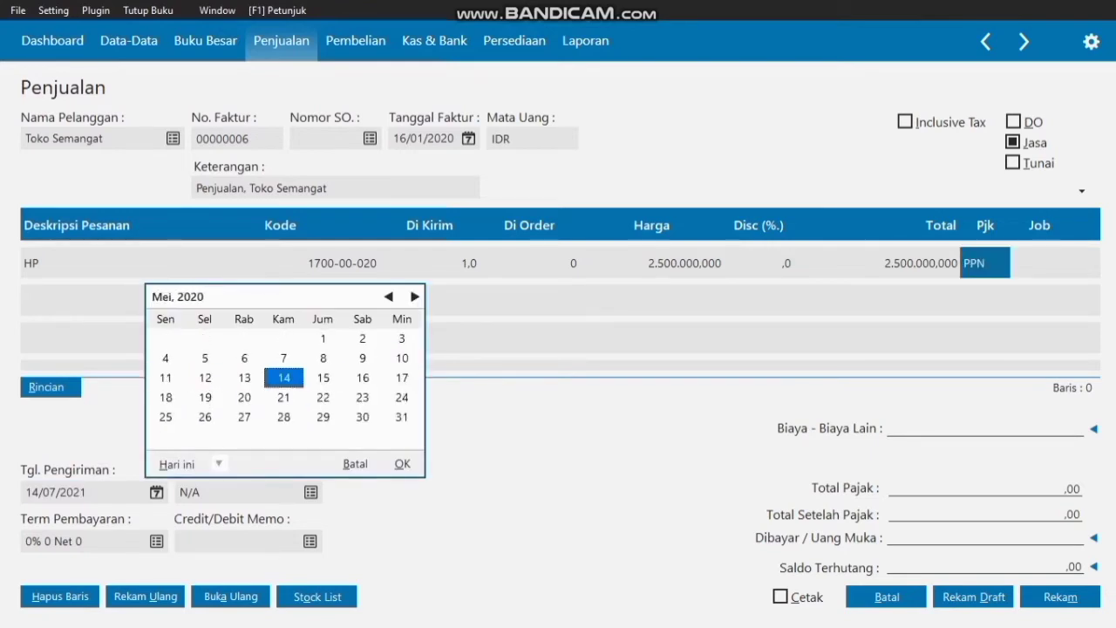
pyautogui.click(389, 297)
pyautogui.click(389, 297)
pyautogui.click(389, 297)
pyautogui.click(389, 298)
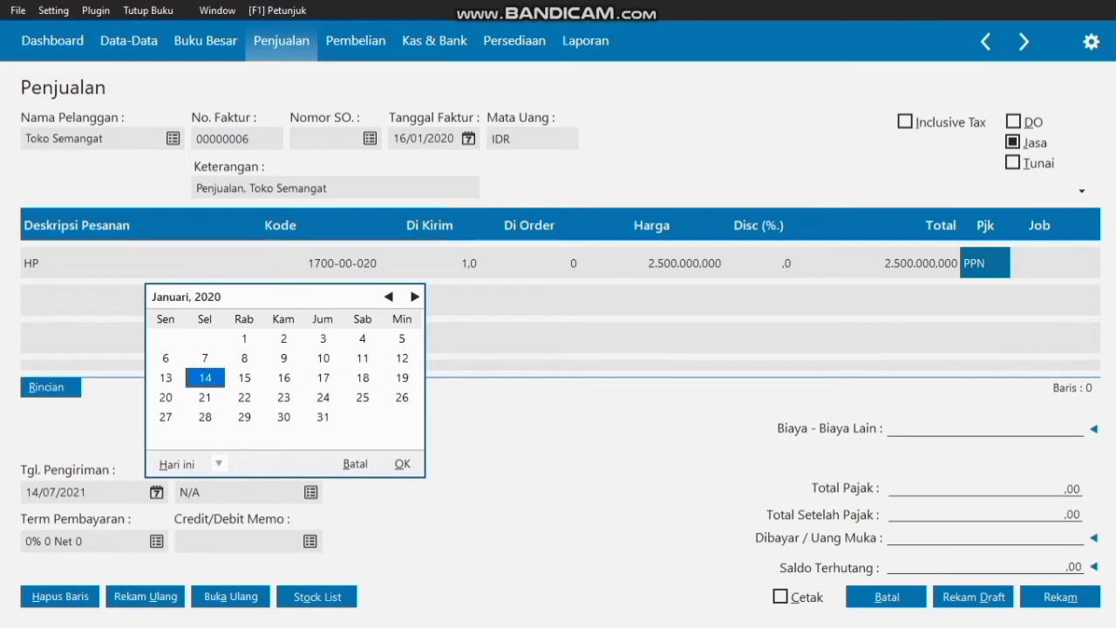
pyautogui.click(283, 378)
pyautogui.click(402, 463)
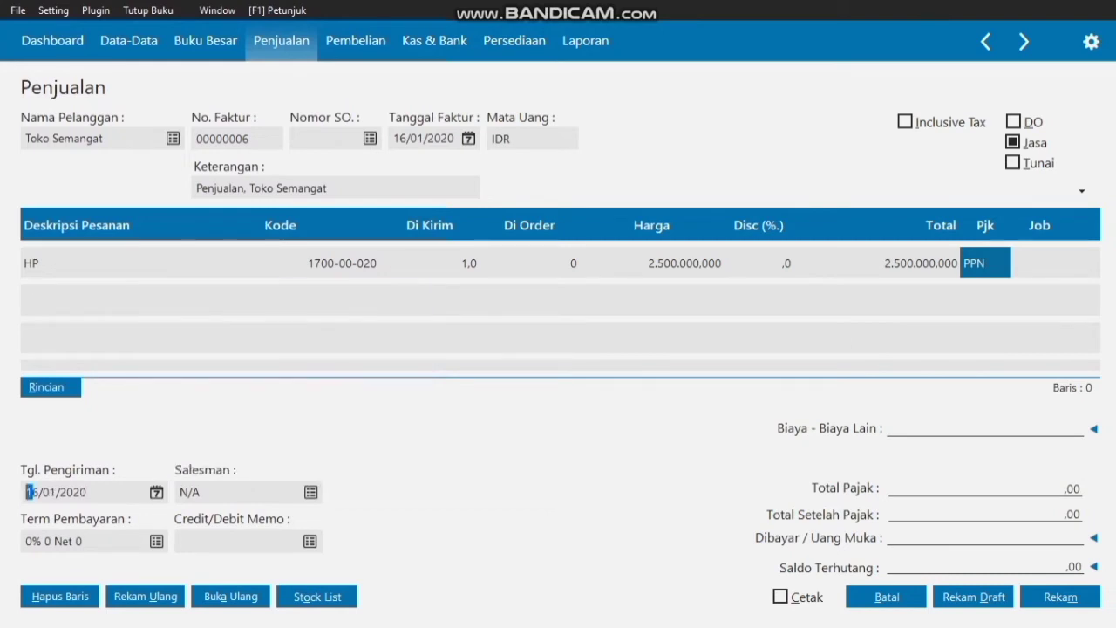
# - Set the invoice's payment terms to 10 discount days, 30 due days, 2% early discount and 1% late penalty
pyautogui.click(157, 541)
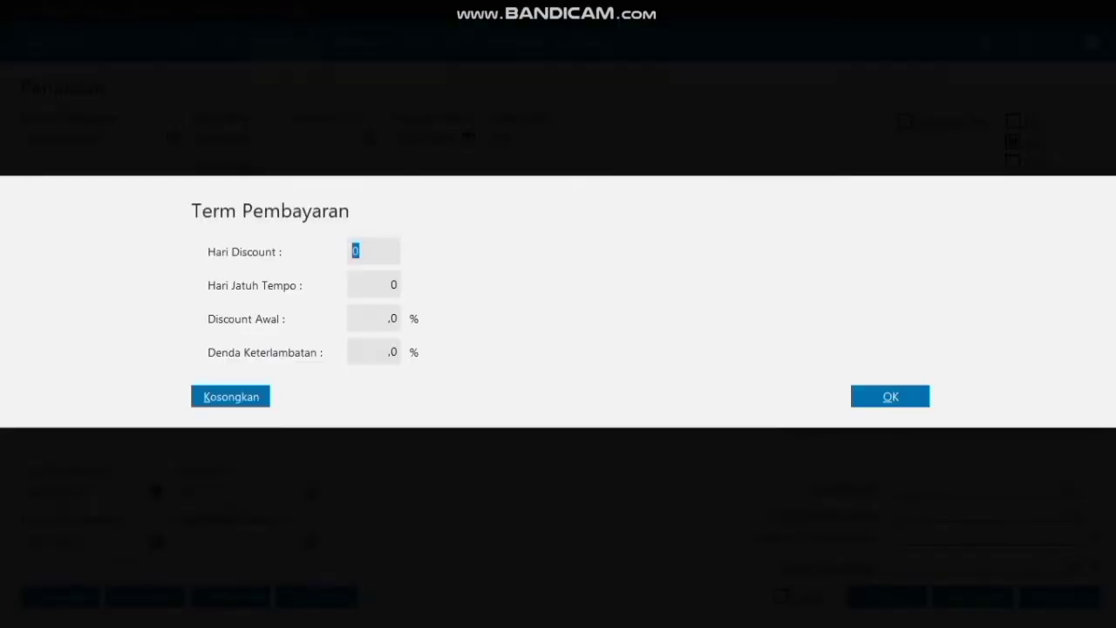
pyautogui.write('10')
pyautogui.press('Tab')
pyautogui.write('30')
pyautogui.press('Tab')
pyautogui.write('2')
pyautogui.press('Tab')
pyautogui.write('1')
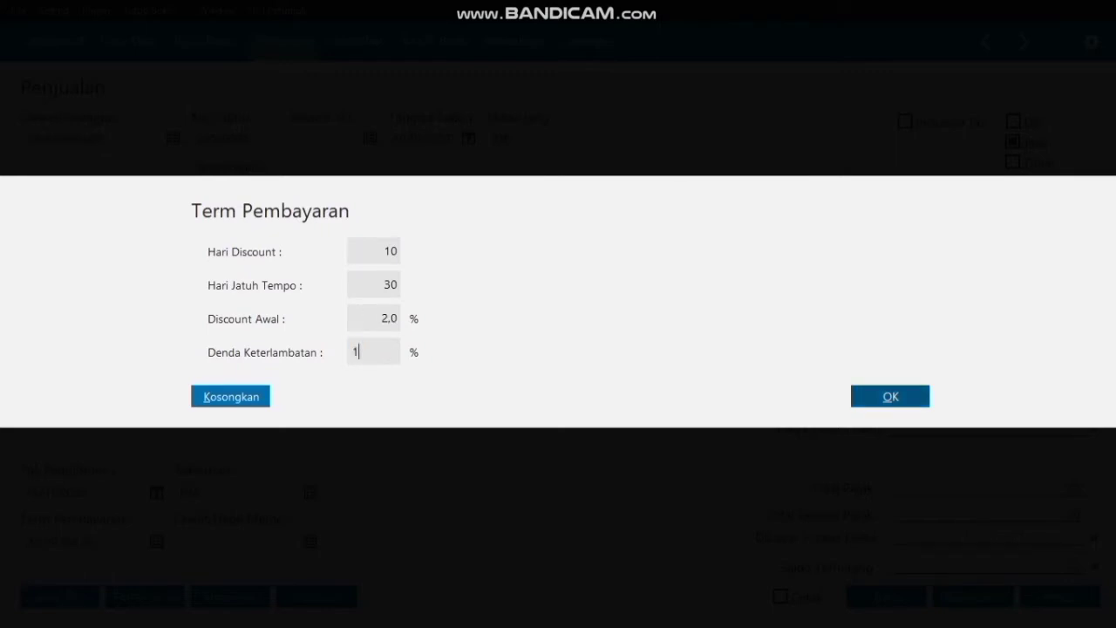
pyautogui.press('Return')
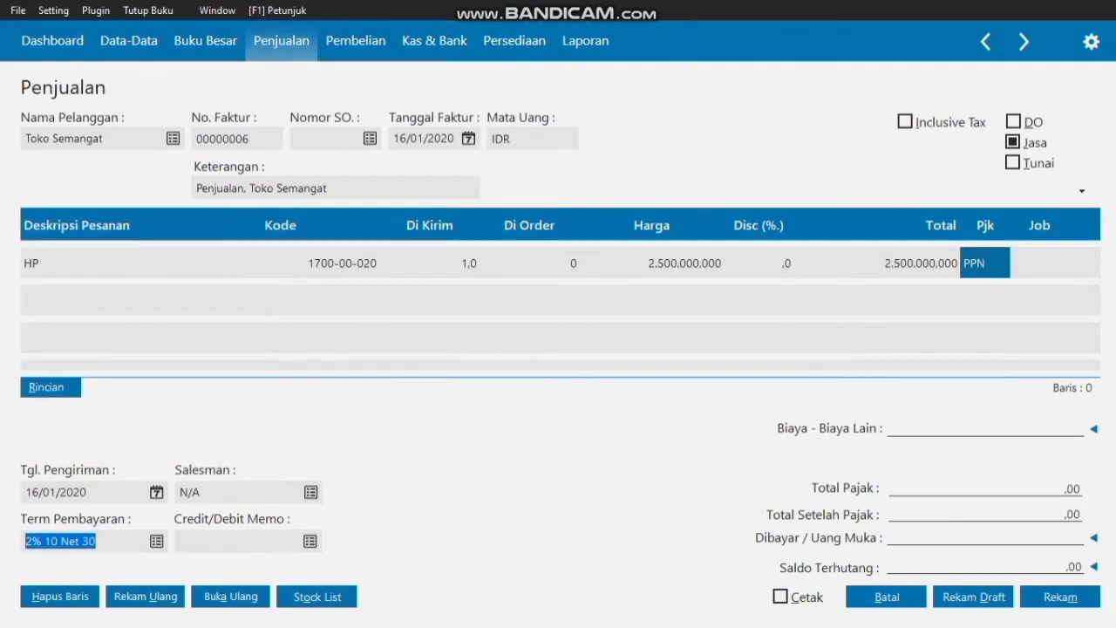
# - Assign the second employee in the employee list as the invoice's salesman
pyautogui.click(310, 492)
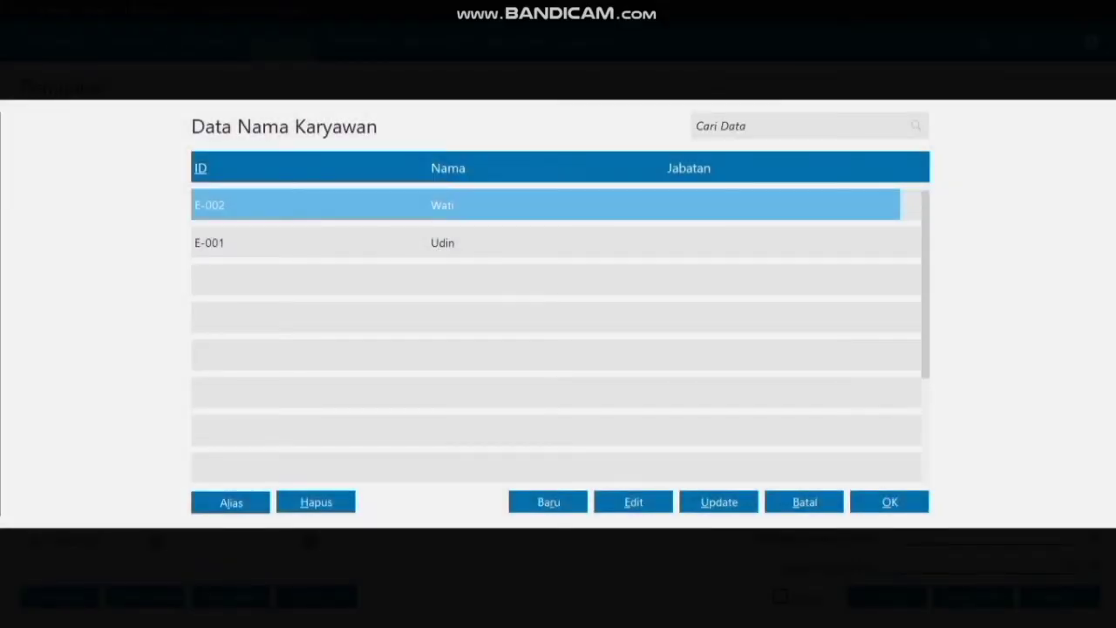
pyautogui.click(443, 242)
pyautogui.click(889, 502)
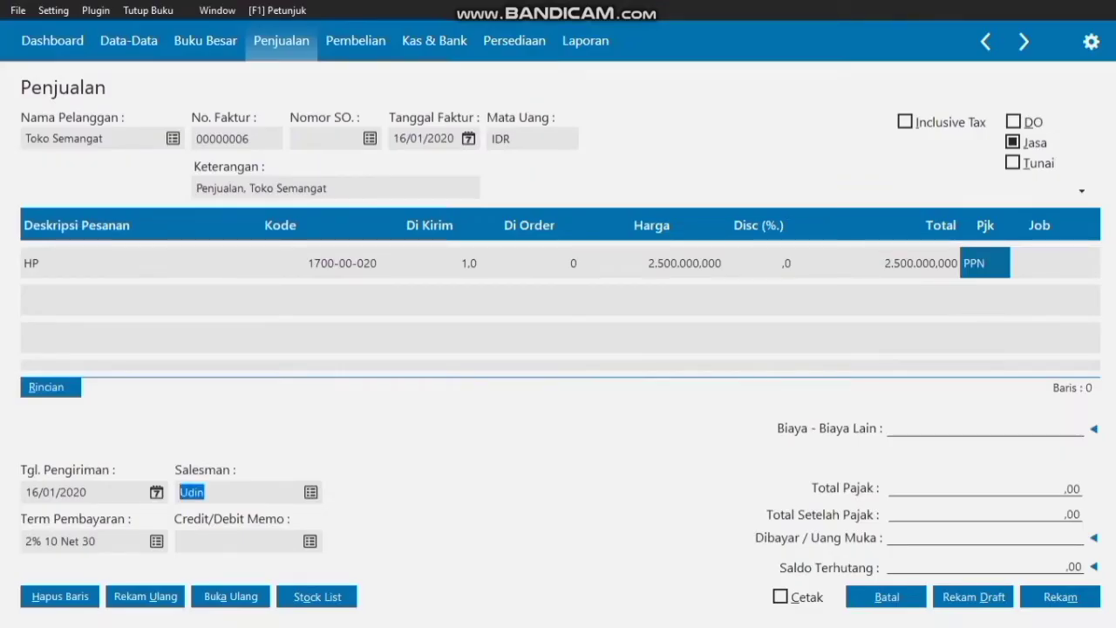
# - Apply the customer's 16/01/2020 advance to the HP invoice and record the invoice
pyautogui.click(1093, 538)
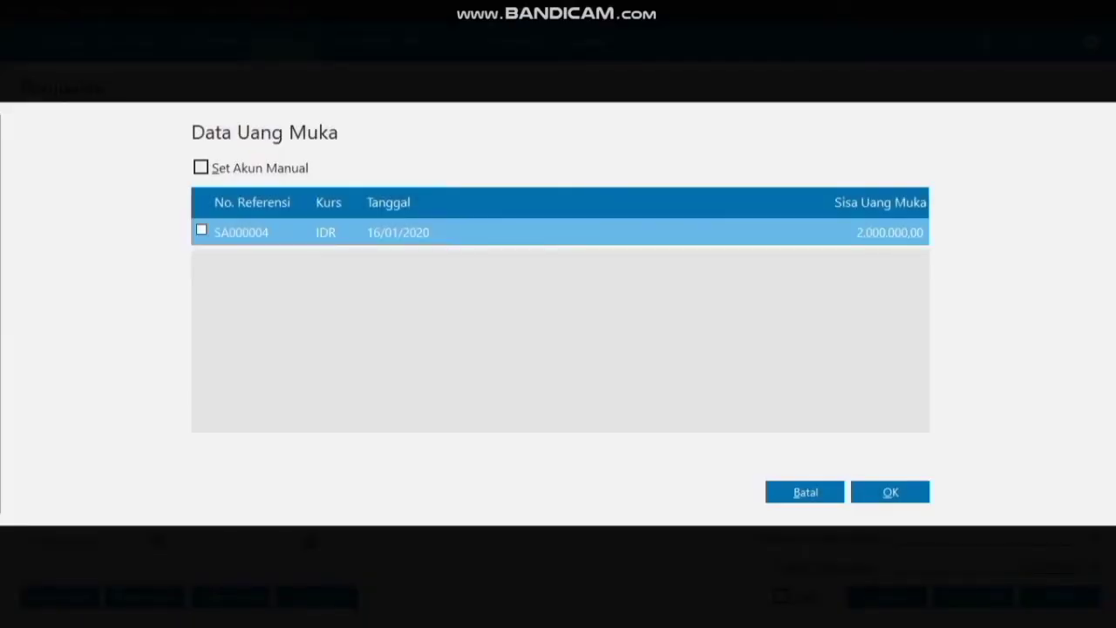
pyautogui.click(201, 230)
pyautogui.click(890, 491)
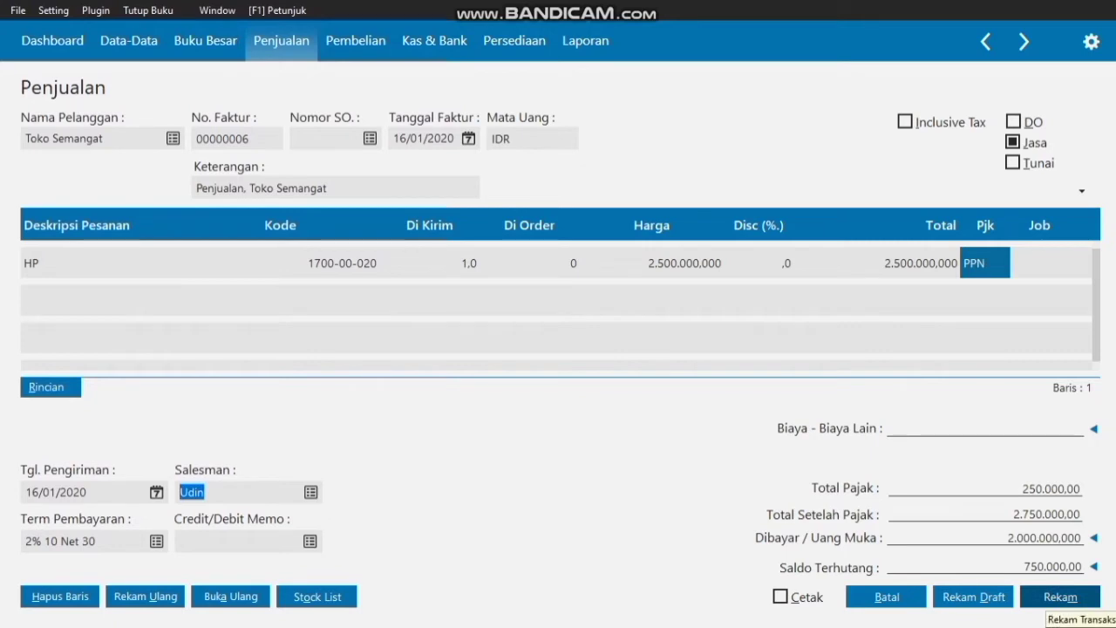
pyautogui.click(1059, 596)
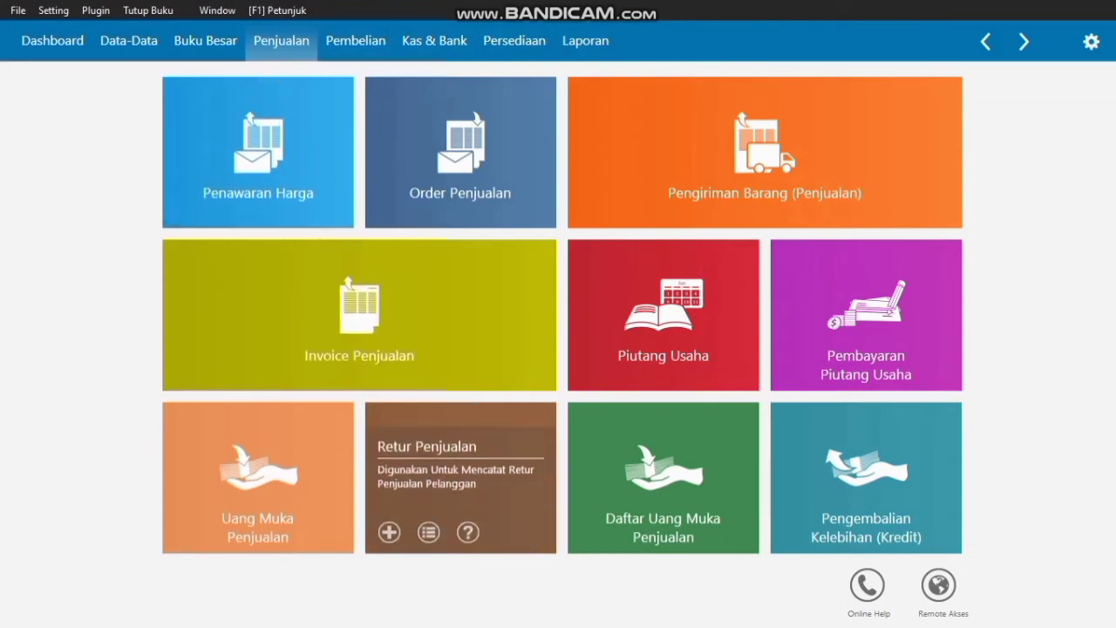
# - Start a new sales return, marking it as cash (Tunai) and not as a service (Jasa)
pyautogui.click(428, 532)
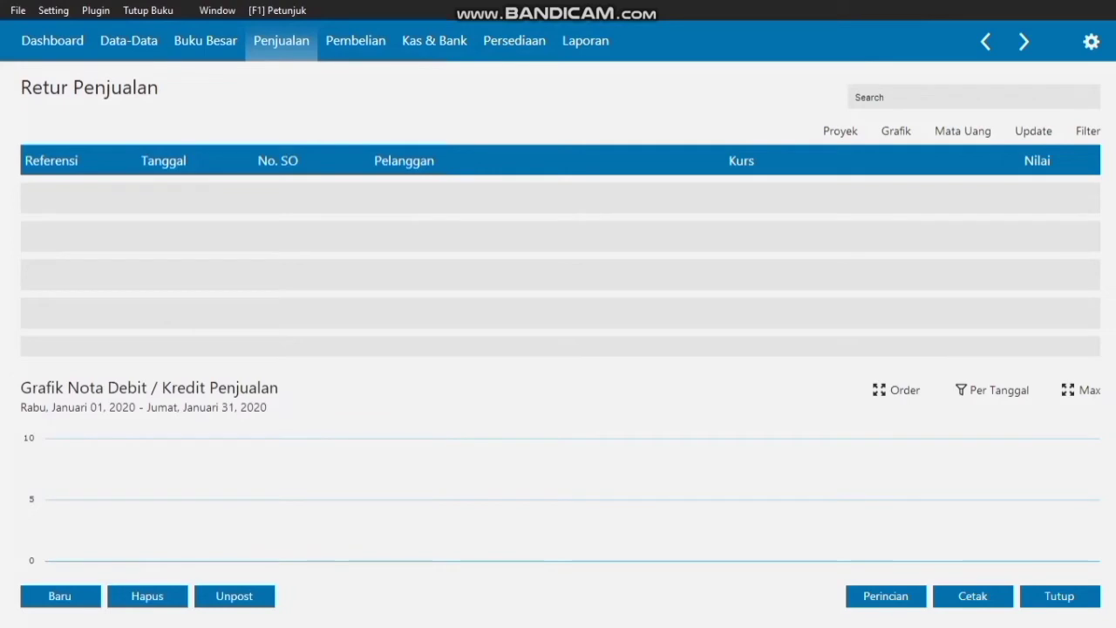
pyautogui.click(59, 595)
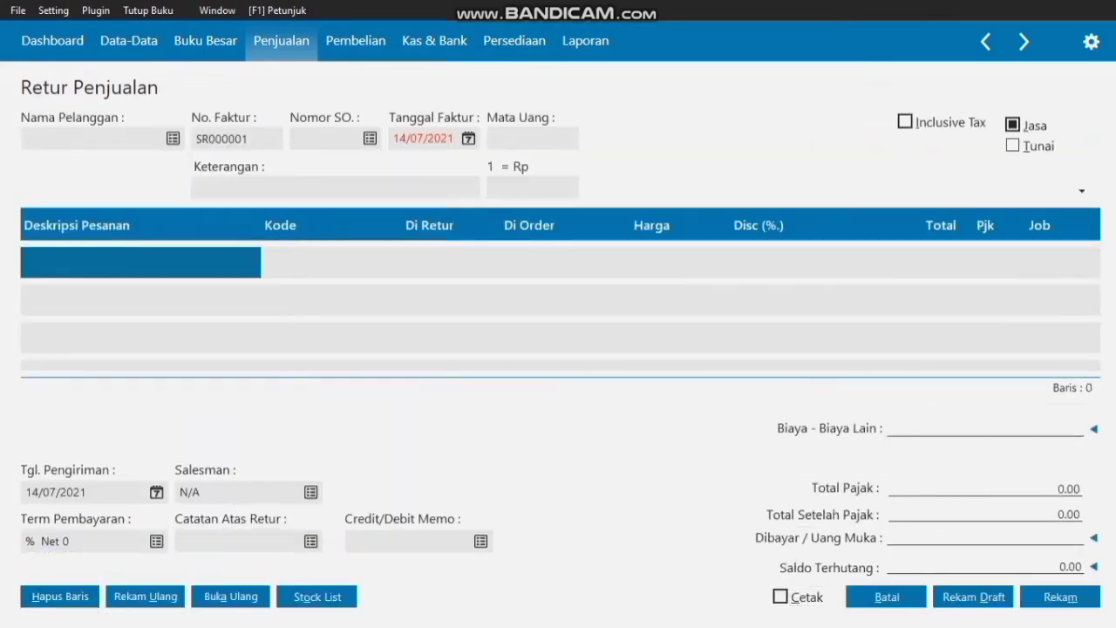
pyautogui.click(1012, 146)
pyautogui.click(1012, 124)
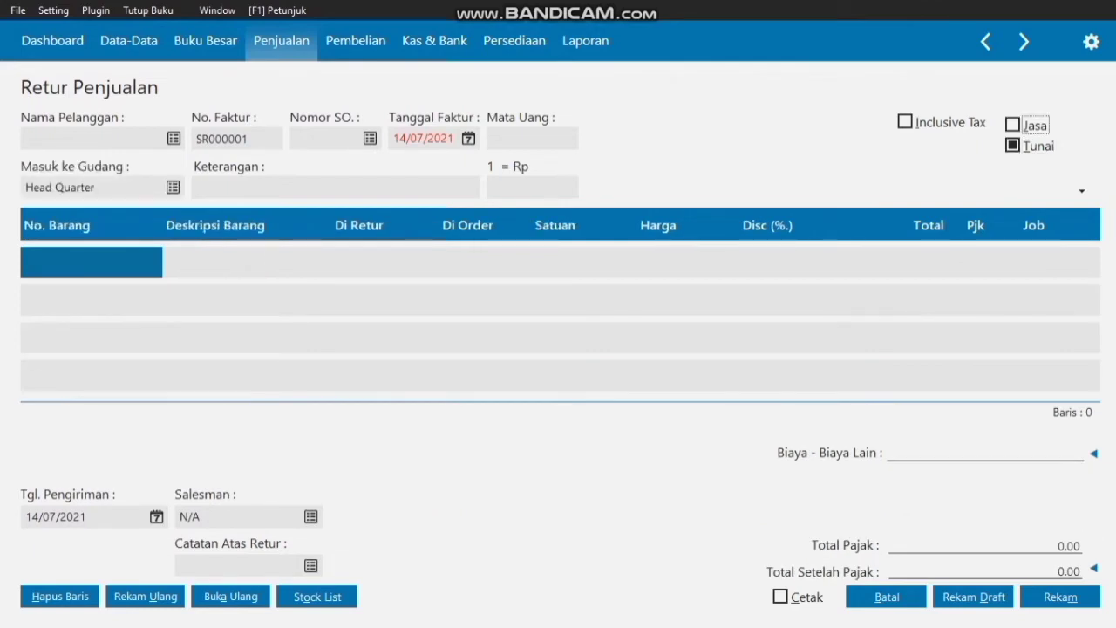
# - Choose Toko Abadi as the sales return's customer and set the invoice date to 11/01/2020
pyautogui.click(172, 137)
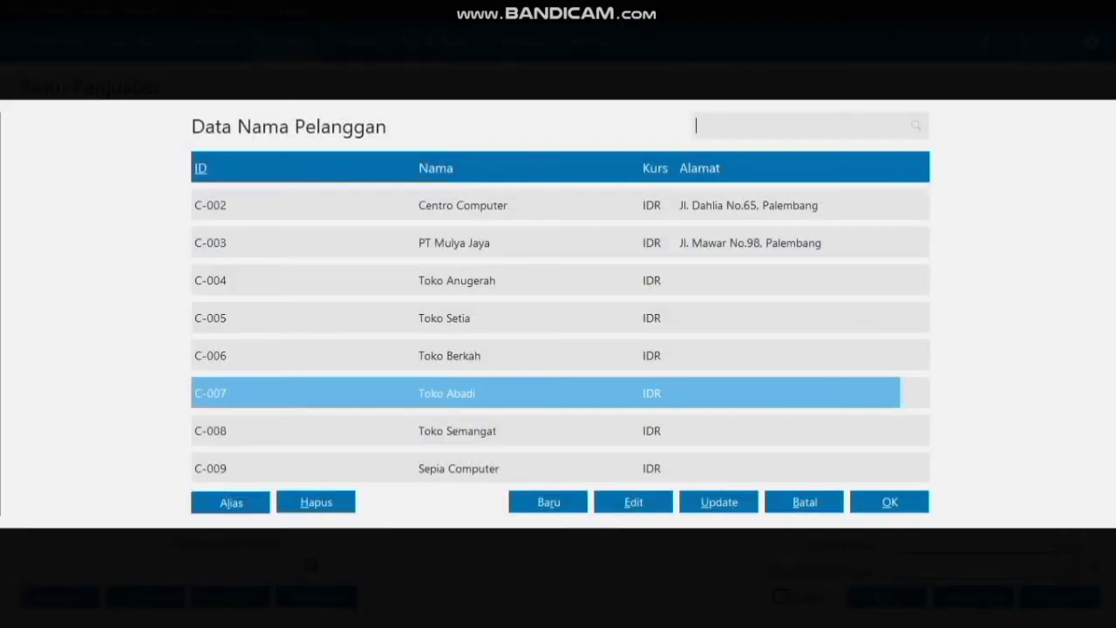
pyautogui.click(889, 502)
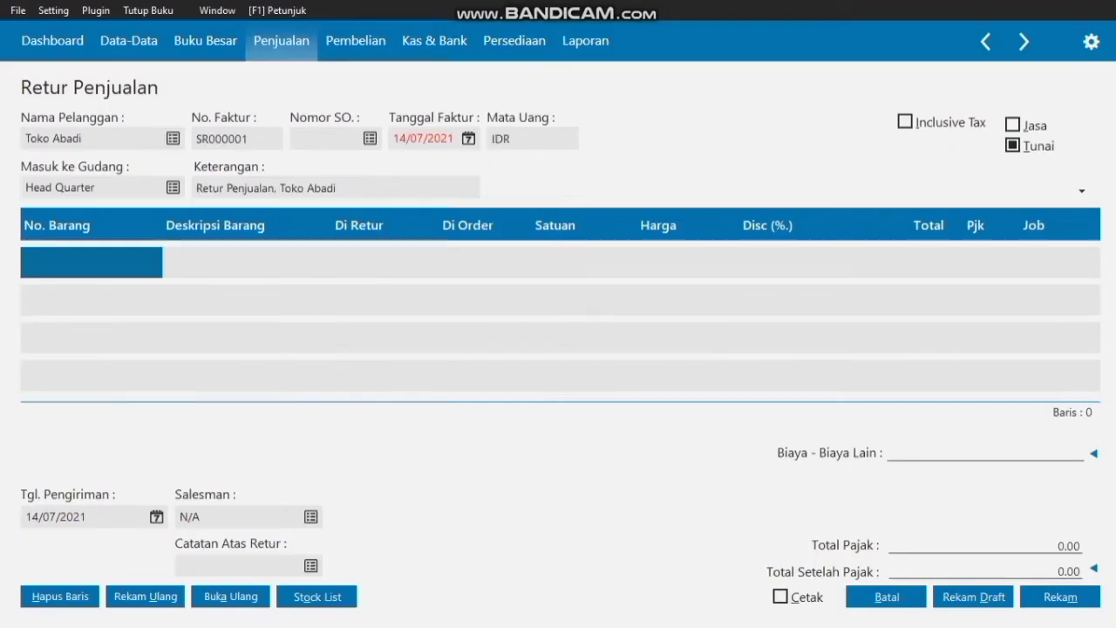
pyautogui.click(468, 138)
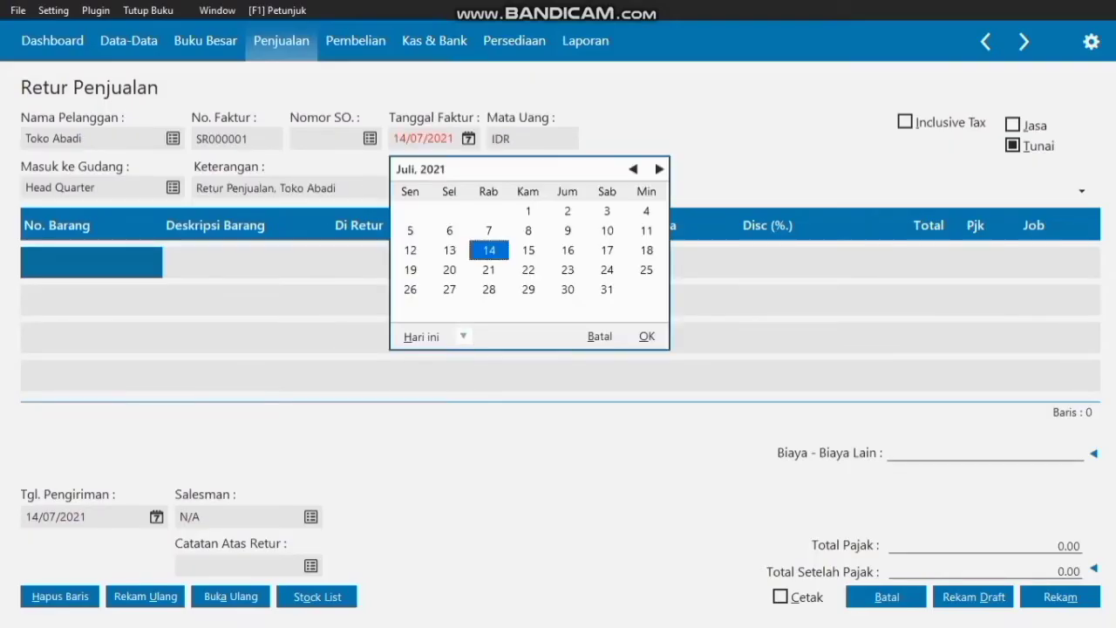
pyautogui.click(633, 170)
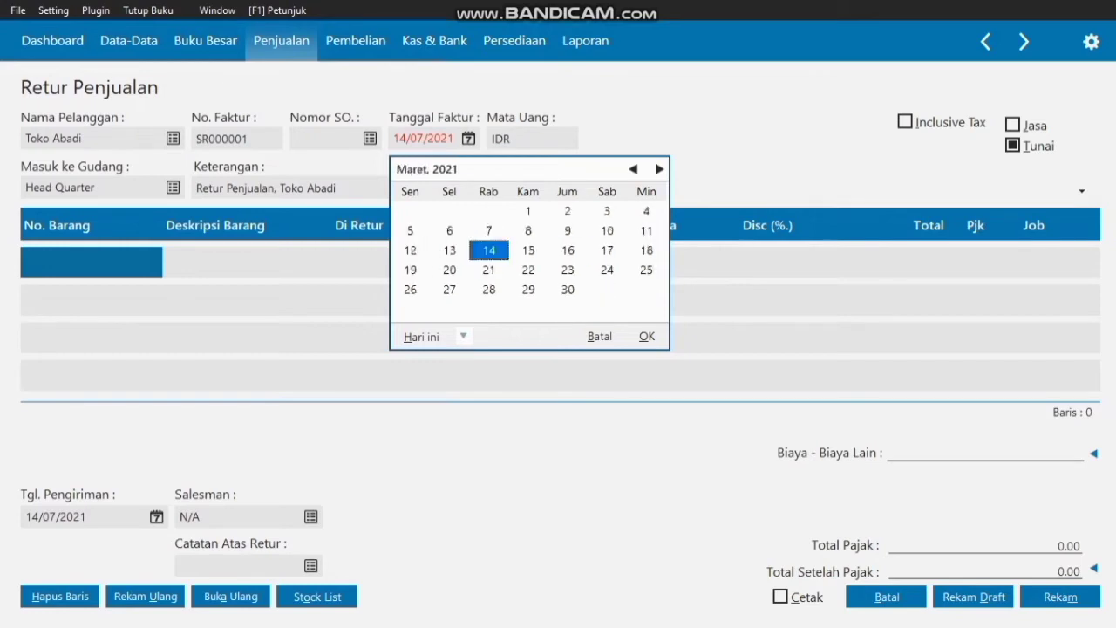
pyautogui.click(633, 169)
pyautogui.click(633, 169)
pyautogui.click(633, 169)
pyautogui.doubleClick(633, 169)
pyautogui.click(633, 169)
pyautogui.click(633, 169)
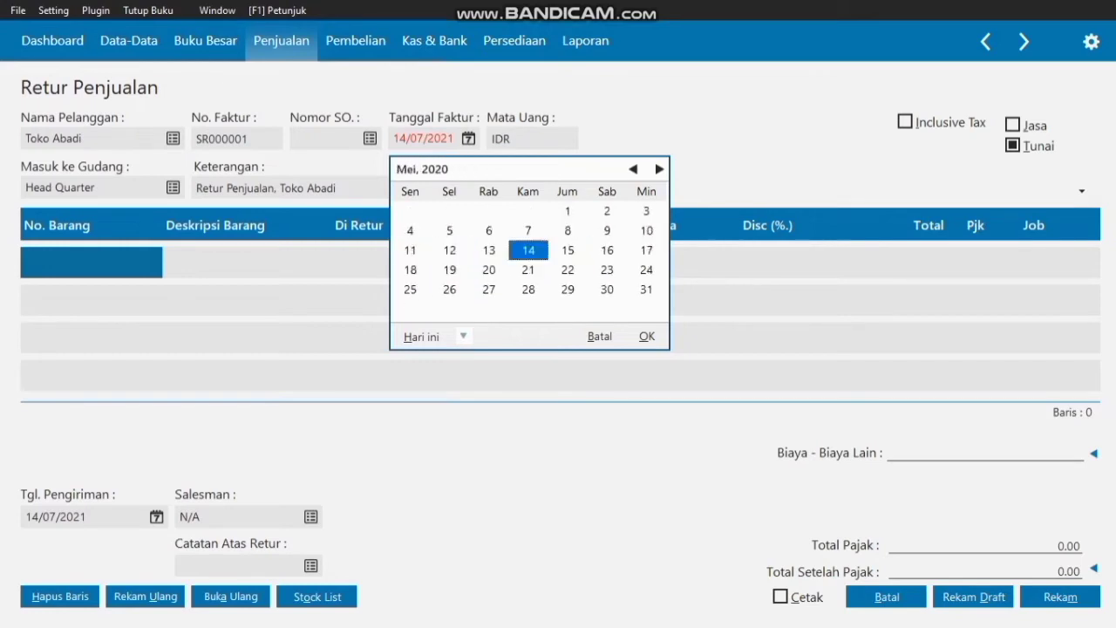
pyautogui.click(633, 169)
pyautogui.click(633, 169)
pyautogui.click(633, 169)
pyautogui.click(633, 169)
pyautogui.click(633, 169)
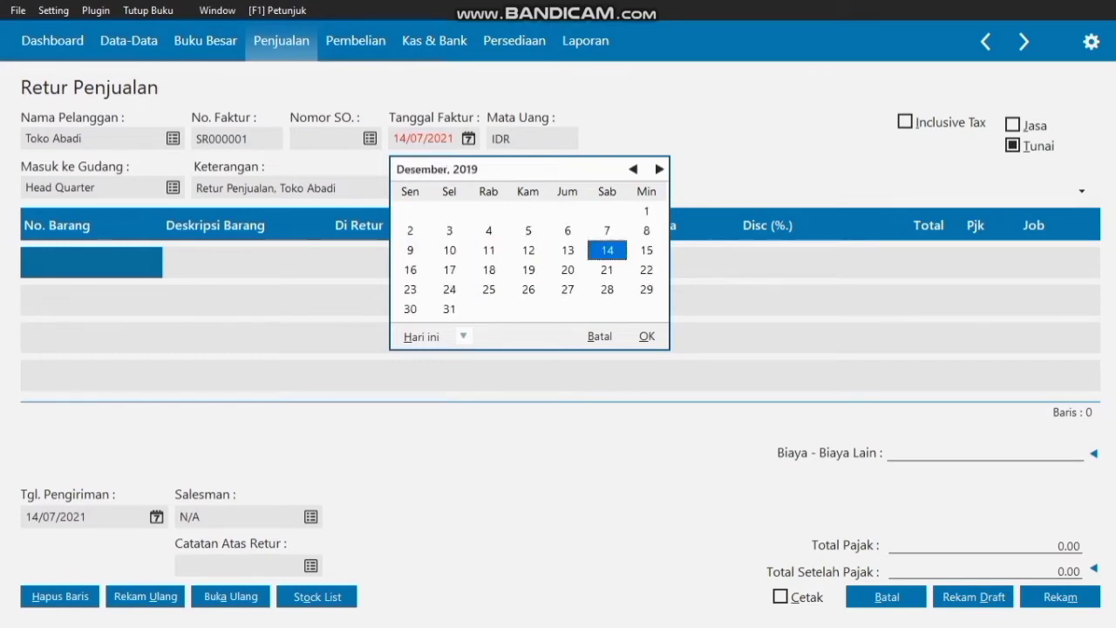
pyautogui.click(659, 169)
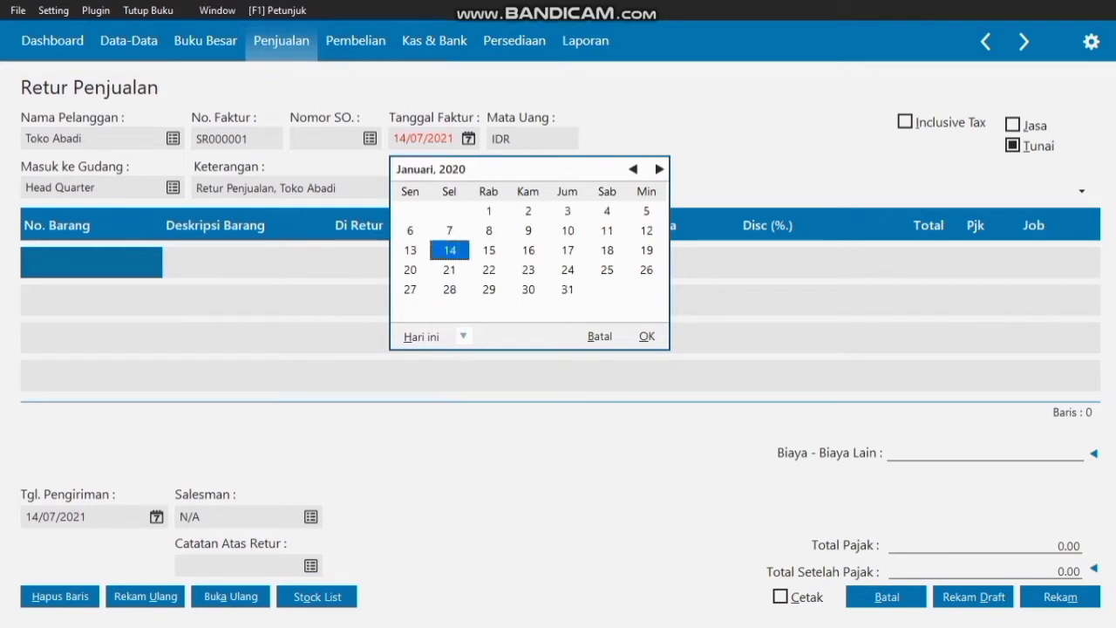
pyautogui.click(607, 231)
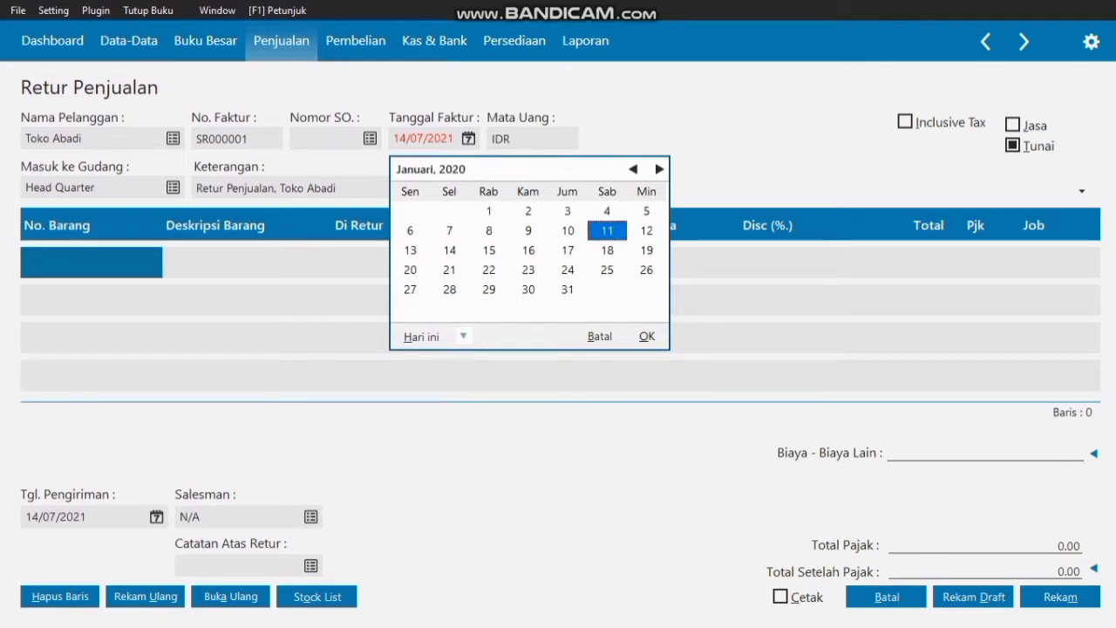
pyautogui.click(646, 337)
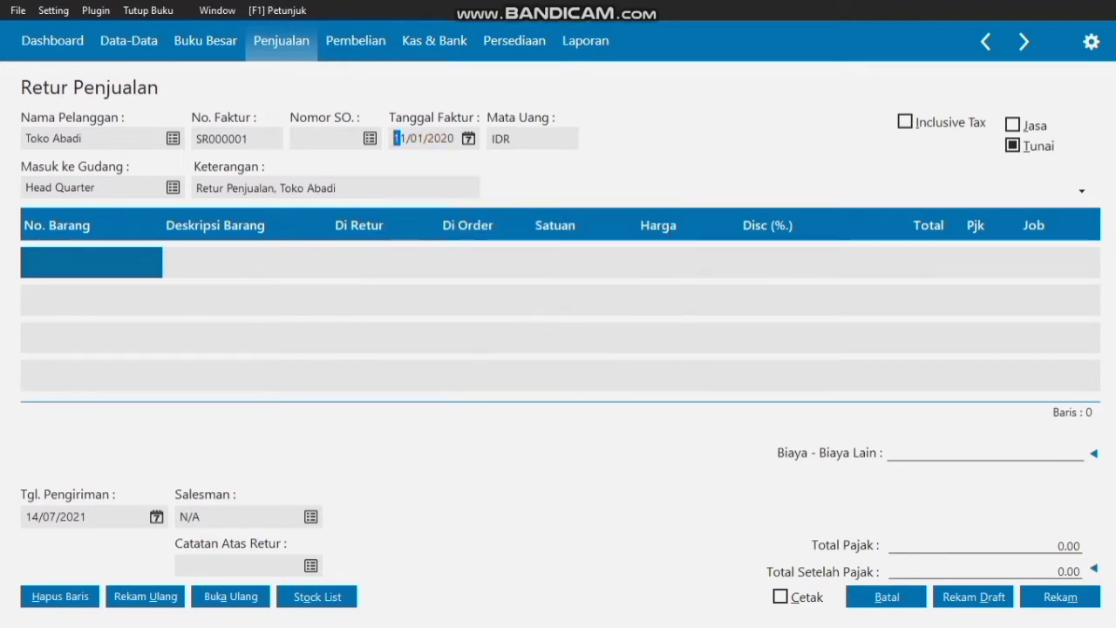
# - Add item P-008 Keyboard to the sales return with a returned quantity of 1
pyautogui.click(92, 263)
pyautogui.press('Return')
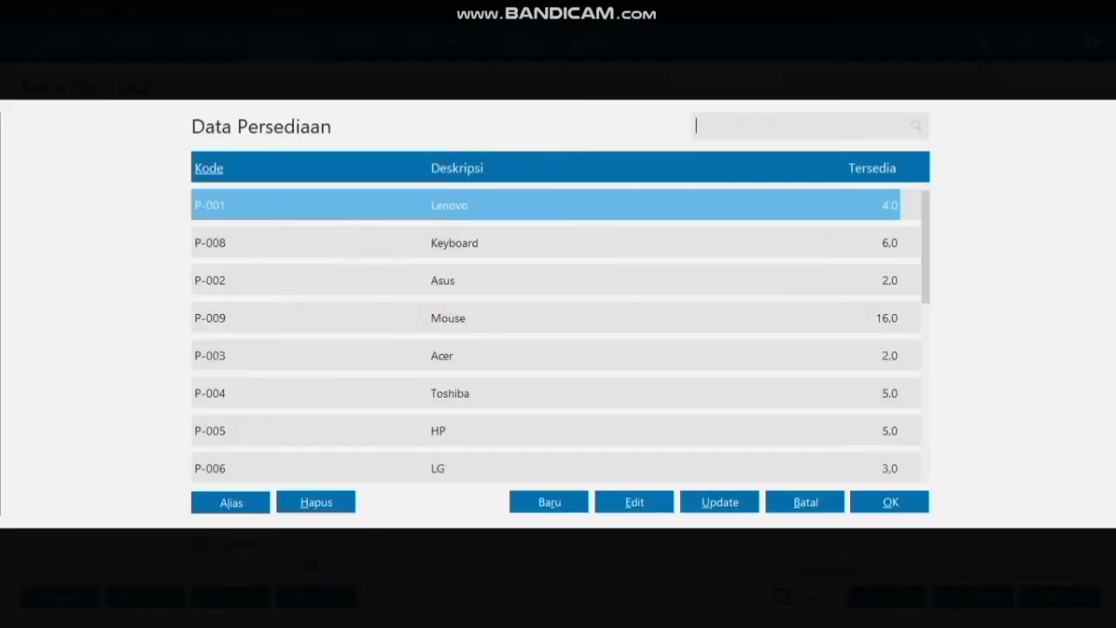
pyautogui.click(455, 243)
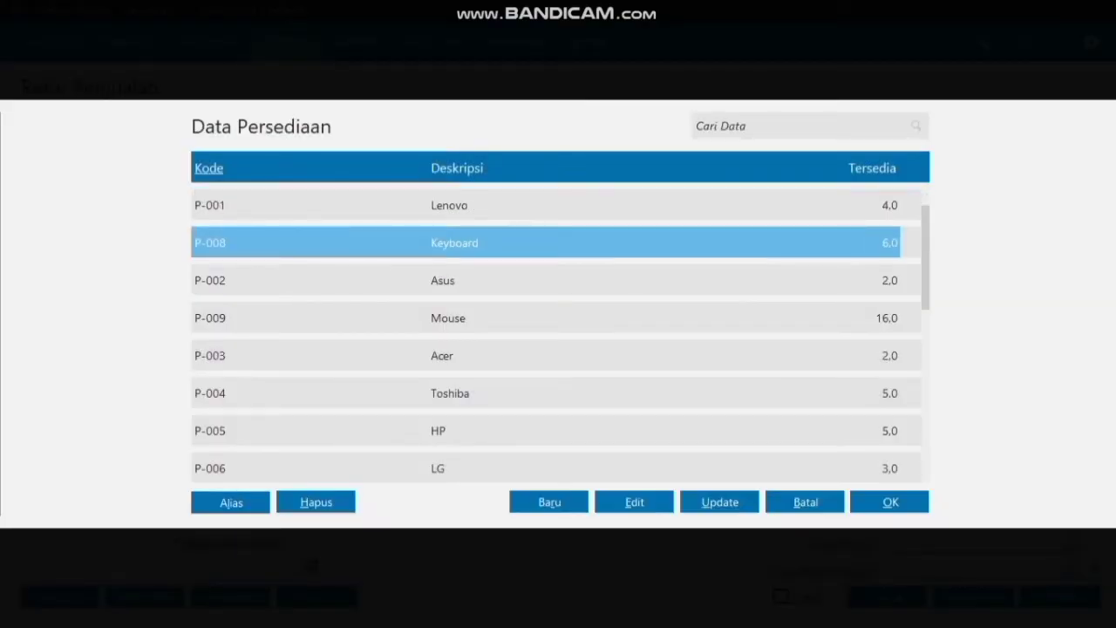
pyautogui.press('Return')
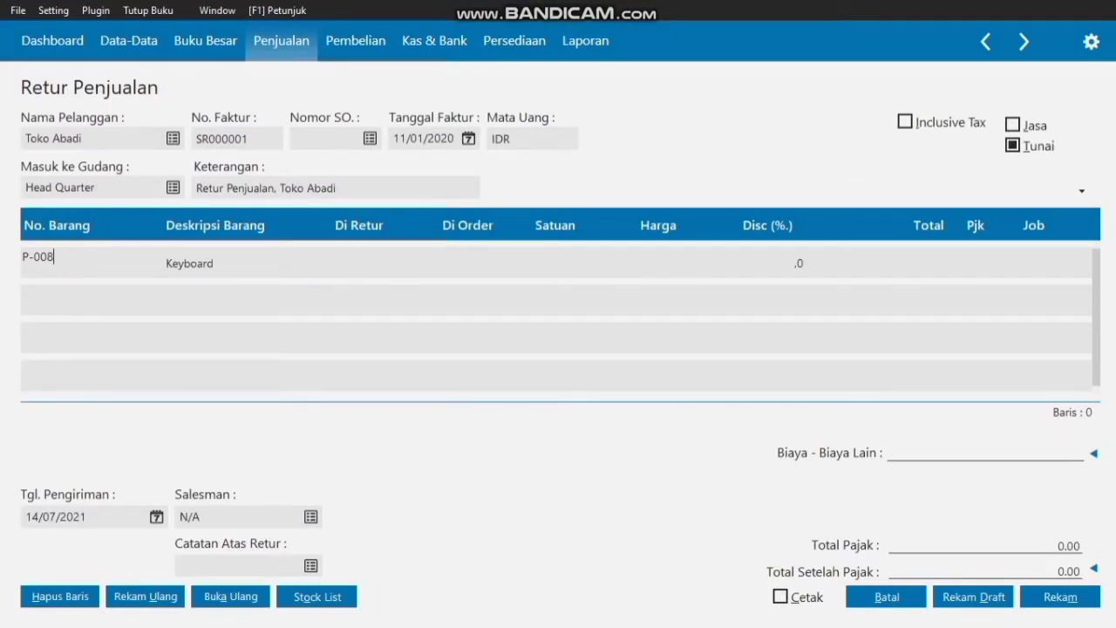
pyautogui.press('Return')
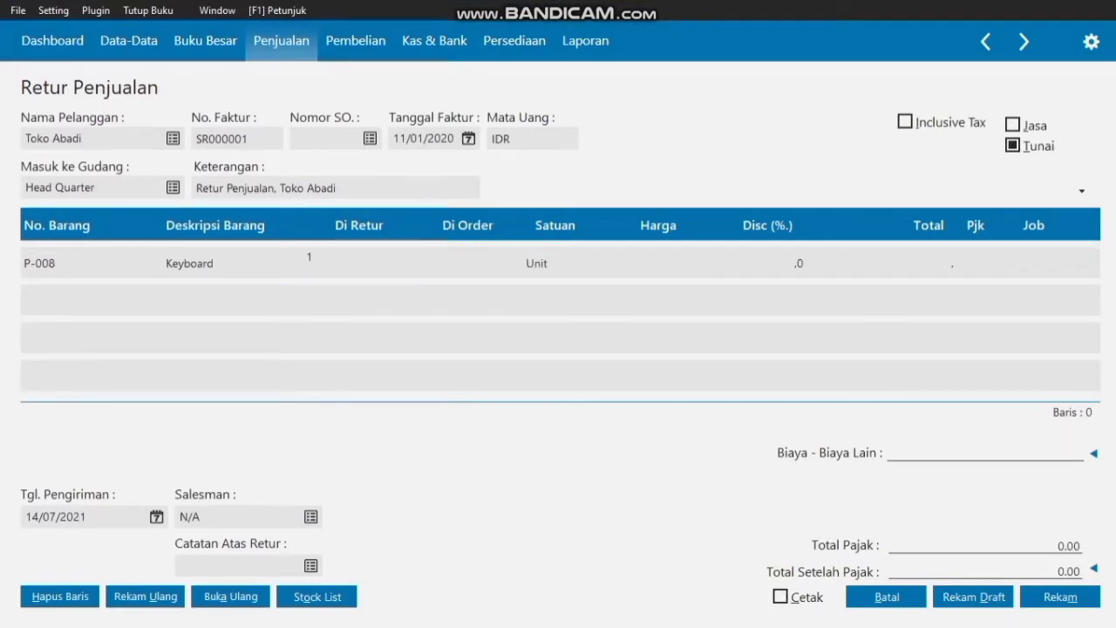
pyautogui.press('Return')
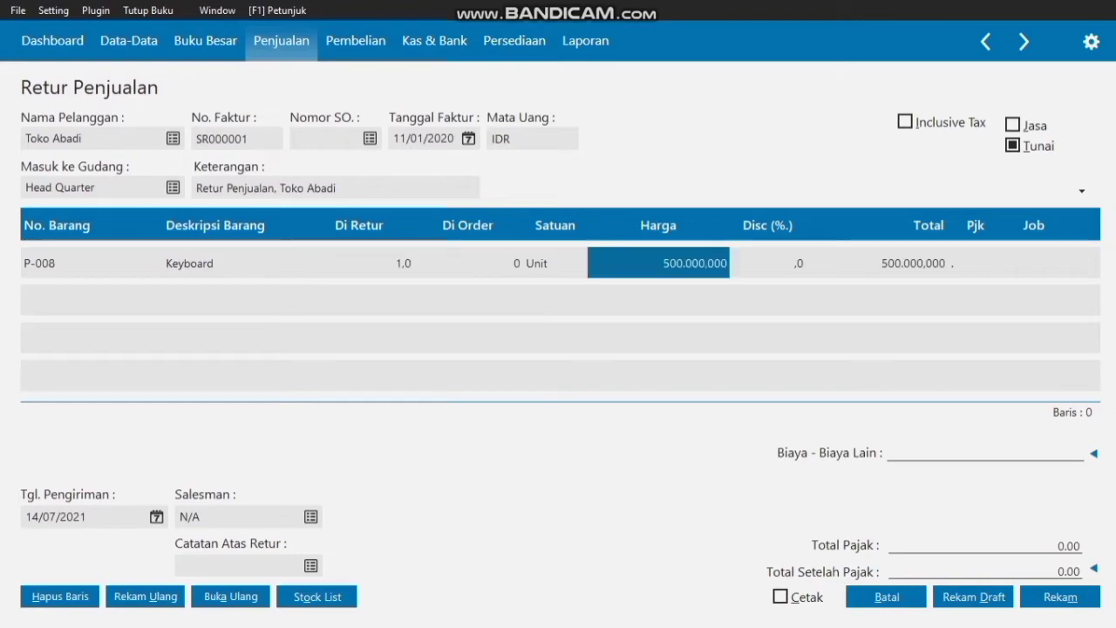
# - Apply the PPN tax to the Keyboard line of the sales return
pyautogui.press('Return')
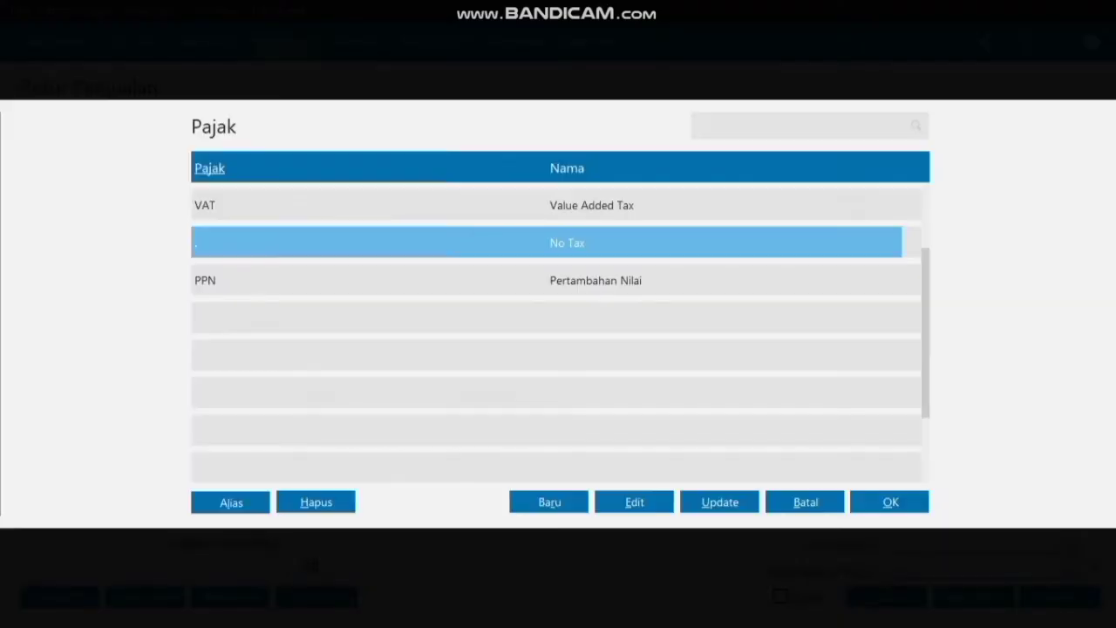
pyautogui.click(596, 280)
pyautogui.click(889, 502)
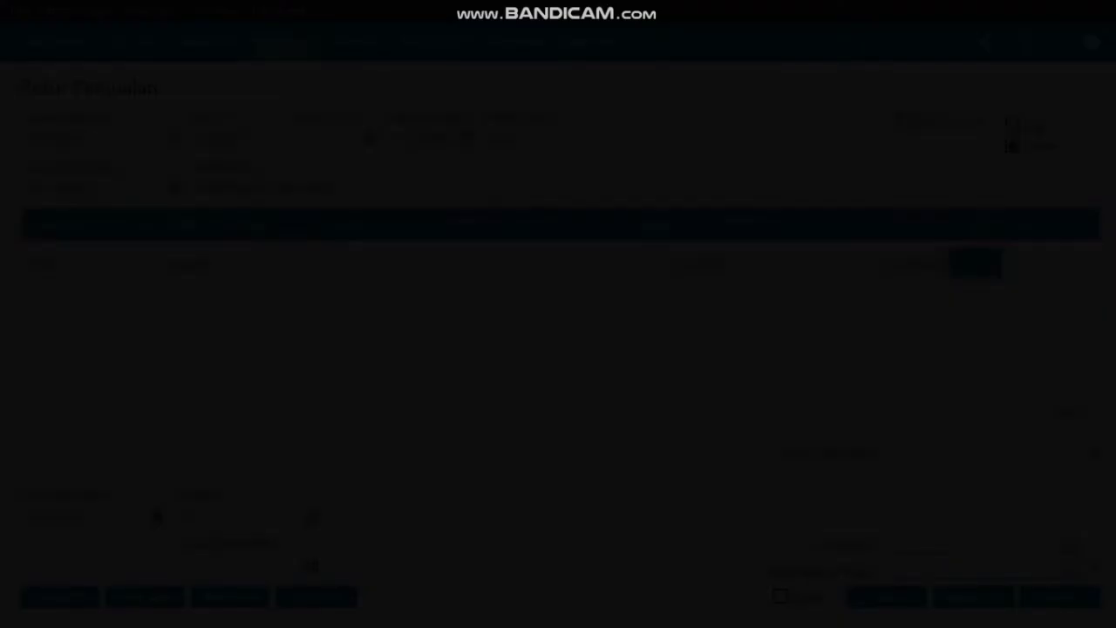
pyautogui.press('Tab')
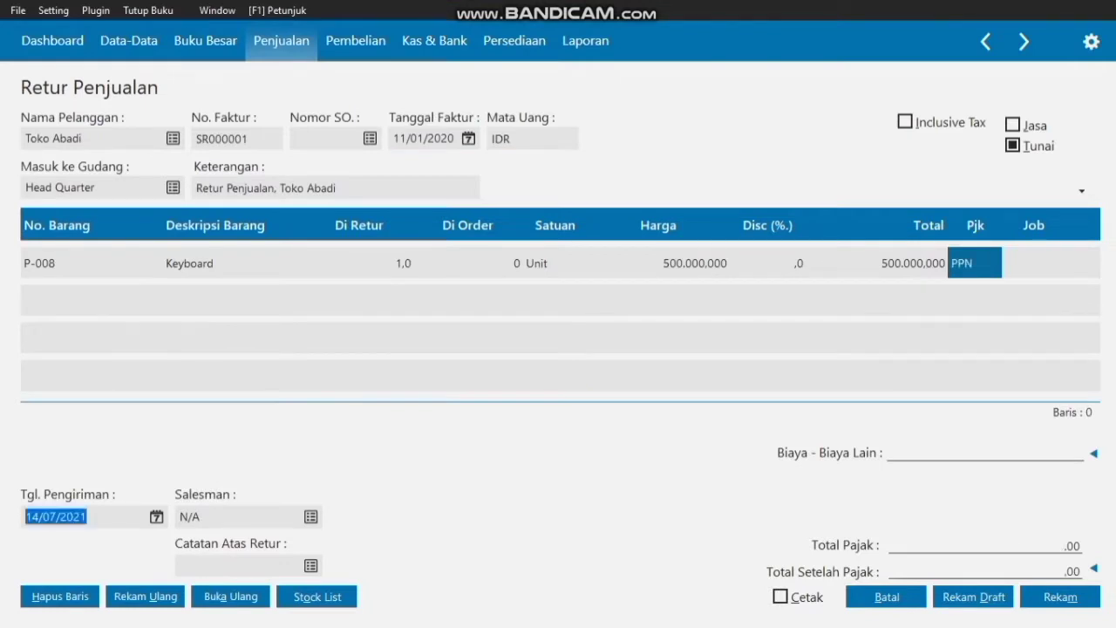
# - Set the sales return's delivery date to 11/01/2020
pyautogui.click(157, 517)
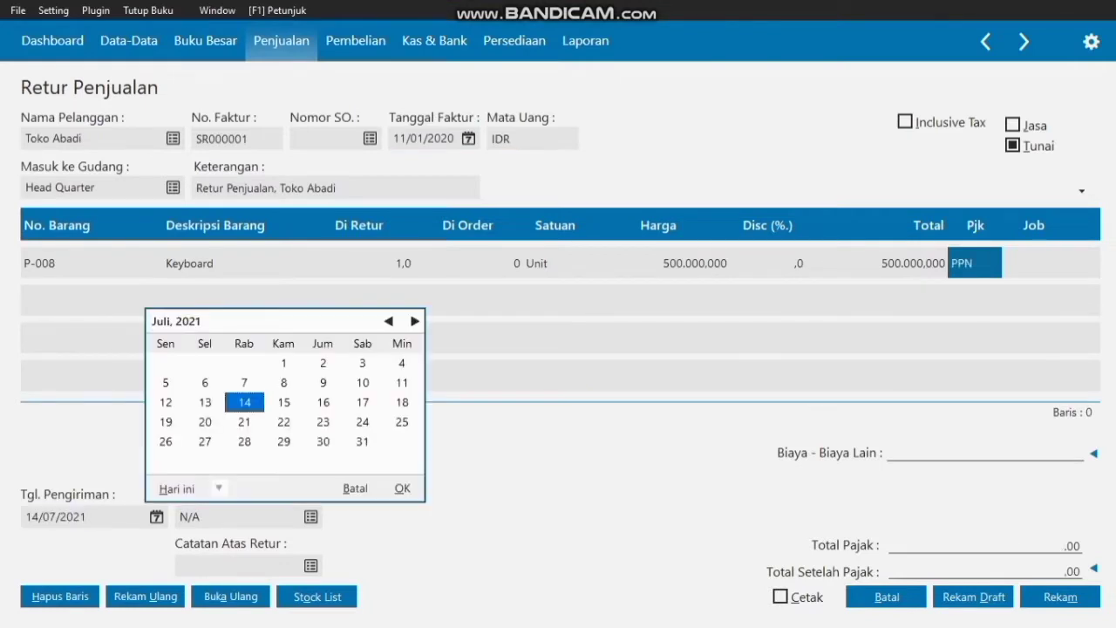
pyautogui.click(388, 322)
pyautogui.click(389, 321)
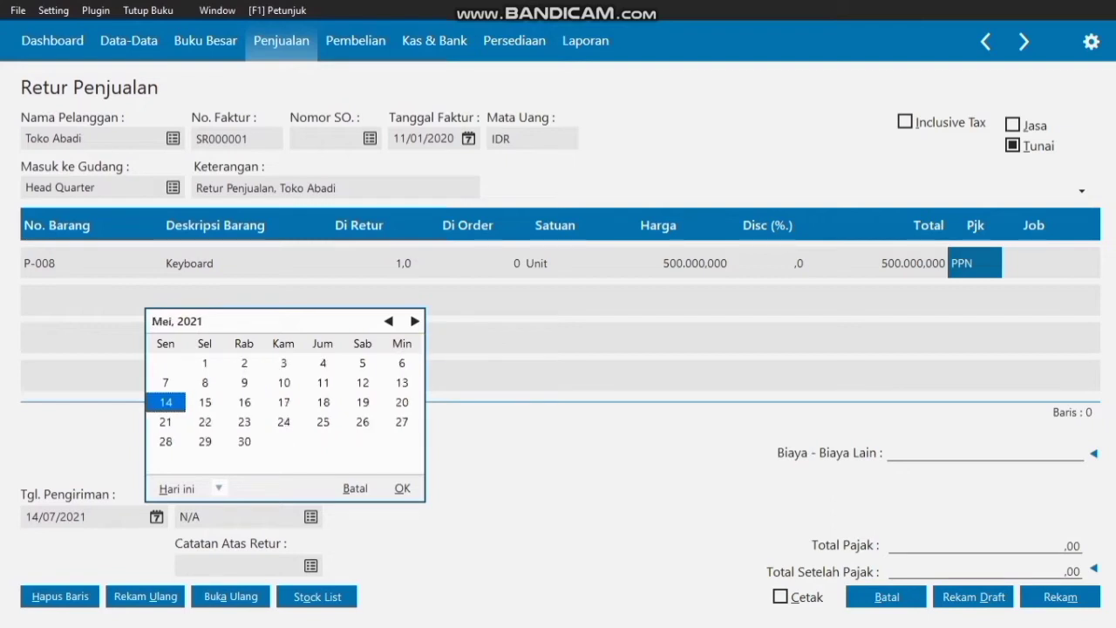
pyautogui.click(388, 322)
pyautogui.click(388, 322)
pyautogui.click(389, 322)
pyautogui.click(388, 321)
pyautogui.click(388, 321)
pyautogui.click(389, 321)
pyautogui.click(389, 322)
pyautogui.click(389, 321)
pyautogui.click(389, 322)
pyautogui.click(389, 321)
pyautogui.click(388, 322)
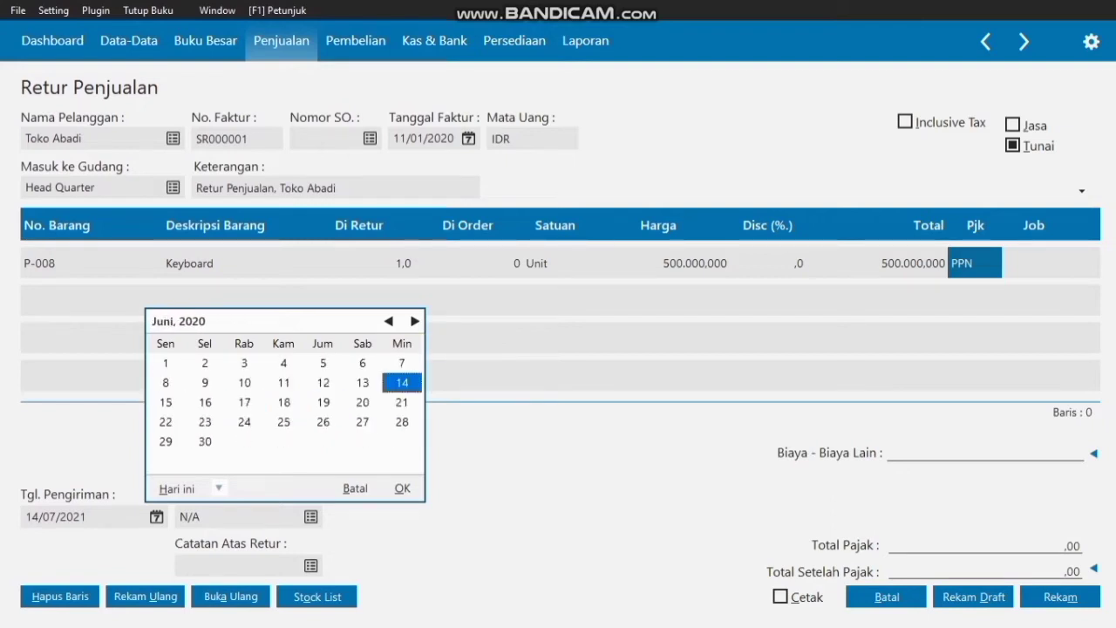
pyautogui.click(389, 321)
pyautogui.click(389, 321)
pyautogui.click(389, 321)
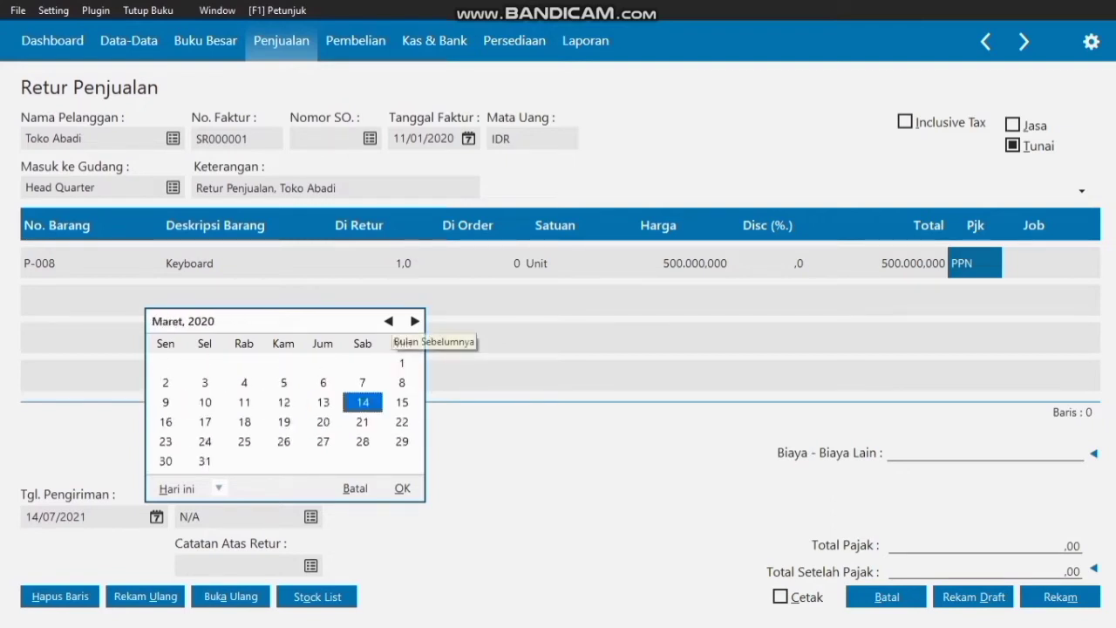
pyautogui.click(389, 321)
pyautogui.click(389, 321)
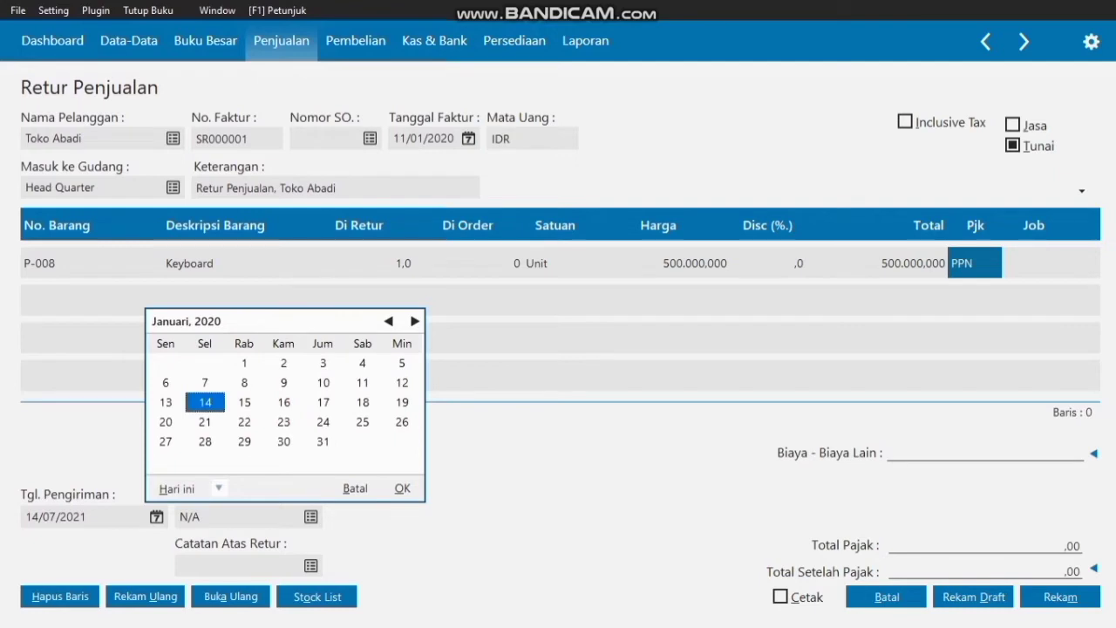
pyautogui.click(362, 383)
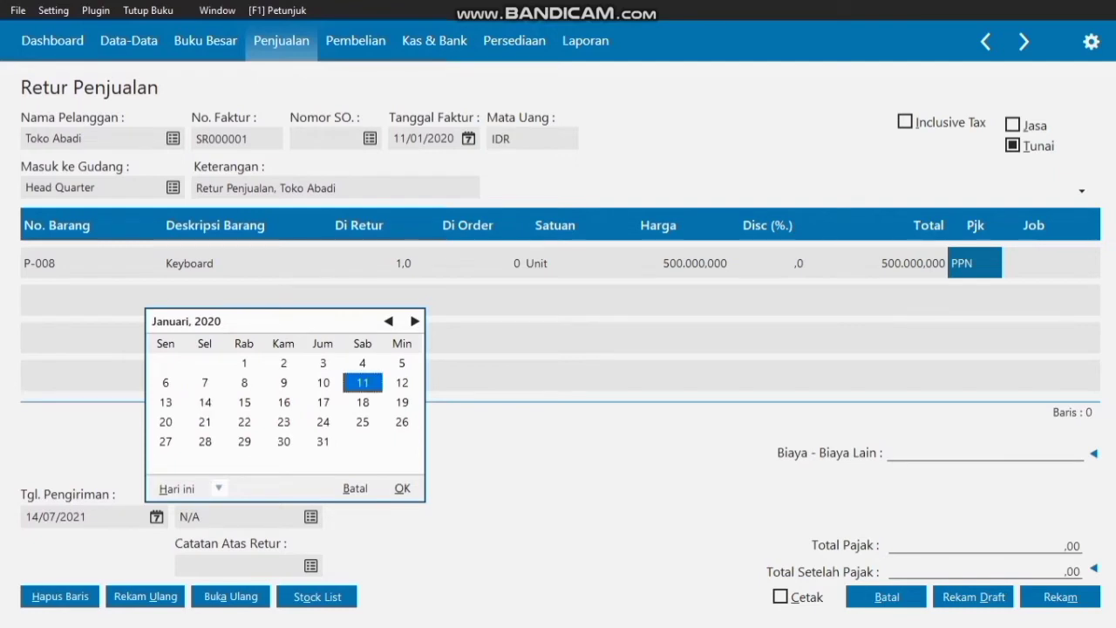
pyautogui.click(402, 488)
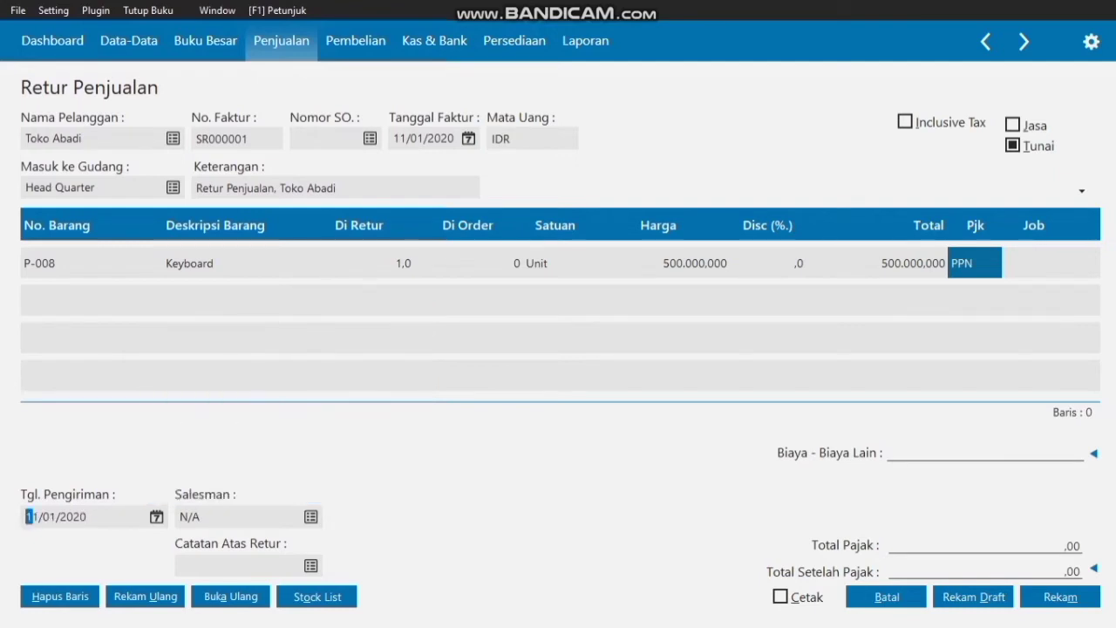
# - Assign the second listed employee as the Toko Abadi sales return's salesperson and record the return
pyautogui.click(311, 517)
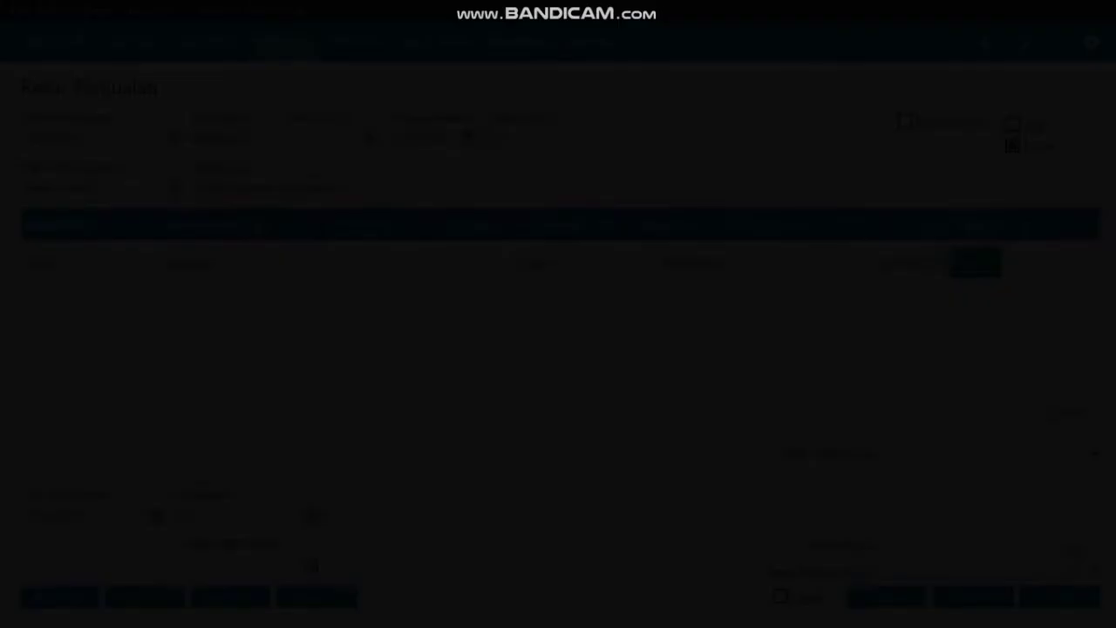
pyautogui.click(443, 244)
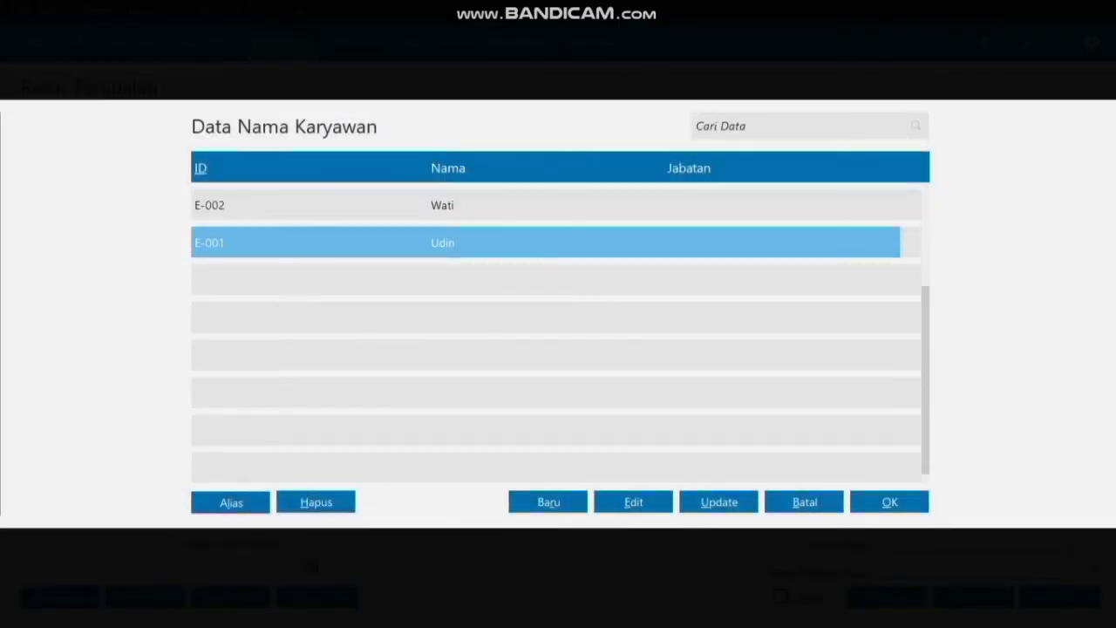
pyautogui.click(890, 503)
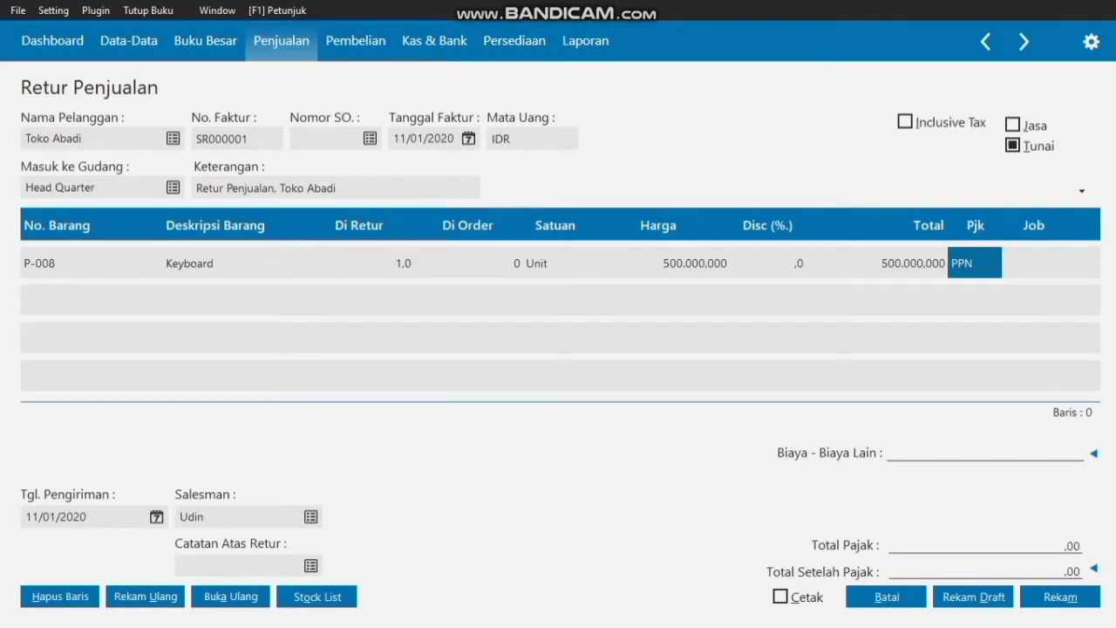
pyautogui.click(1060, 597)
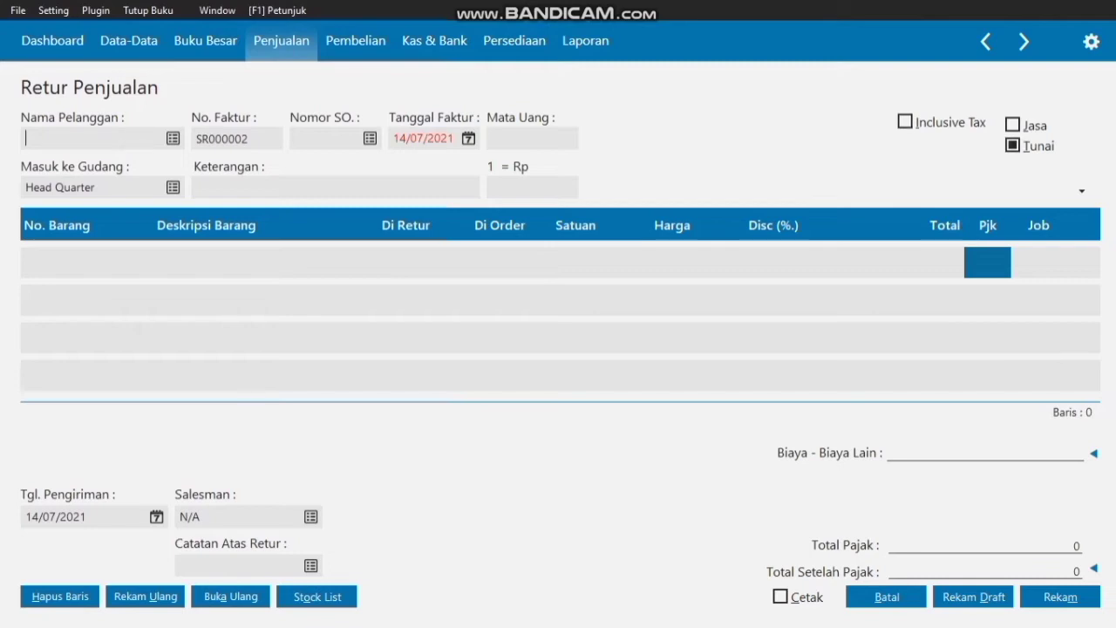
# - Choose Toko Semangat (C-008) as the customer of the new sales return
pyautogui.click(173, 139)
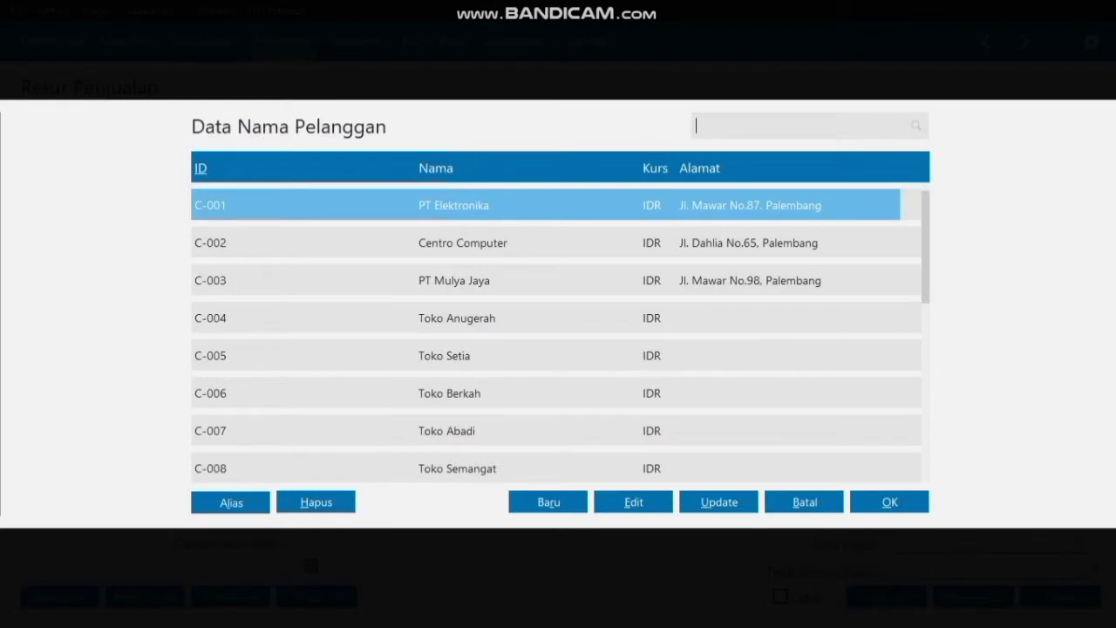
pyautogui.click(457, 468)
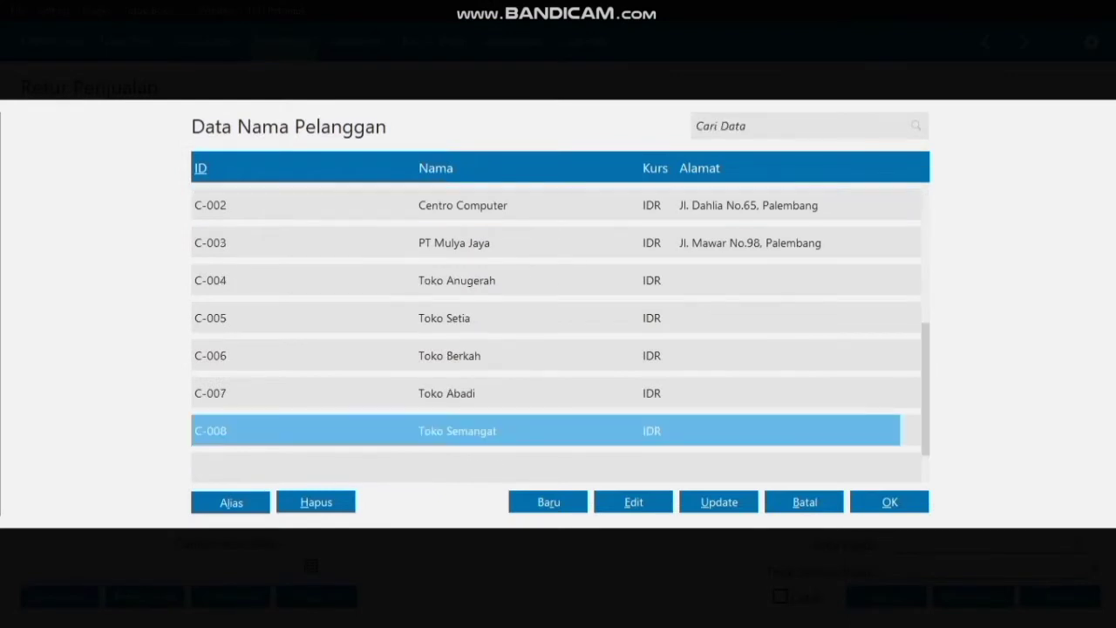
pyautogui.click(889, 503)
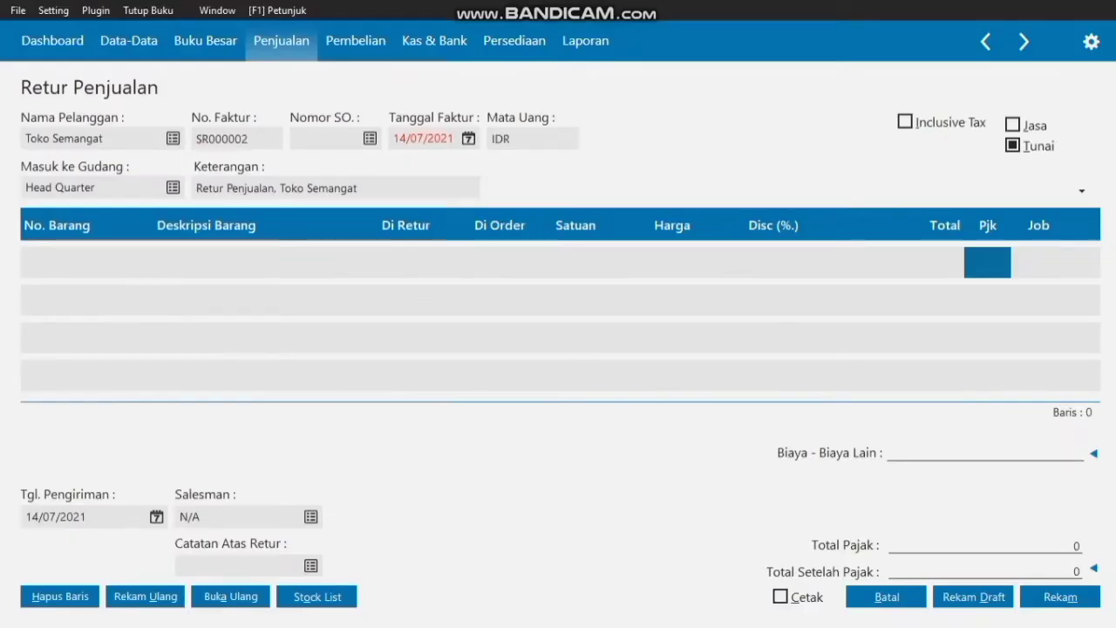
# - Set the Toko Semangat sales return's invoice date to 09/01/2020
pyautogui.click(469, 138)
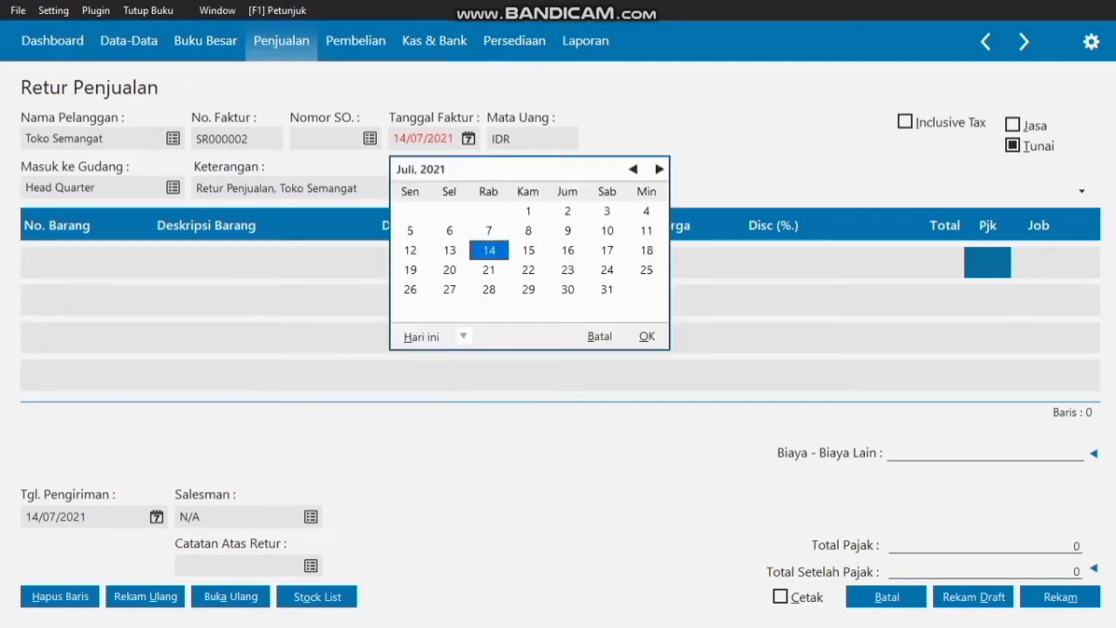
pyautogui.press('pageup')
pyautogui.press('pageup')
pyautogui.press('pageup')
pyautogui.press('pageup')
pyautogui.press('pageup')
pyautogui.press('pageup')
pyautogui.press('pageup')
pyautogui.press('pageup')
pyautogui.press('pageup')
pyautogui.press('pageup')
pyautogui.press('pageup')
pyautogui.press('pageup')
pyautogui.press('pageup')
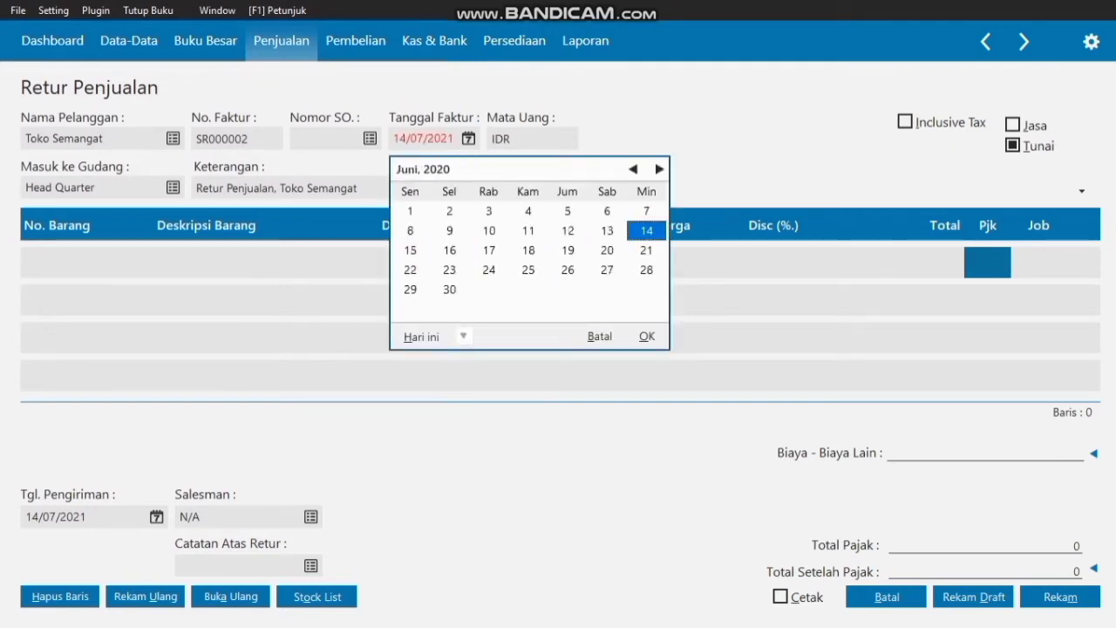
pyautogui.press('pageup')
pyautogui.press('pageup')
pyautogui.press('pageup')
pyautogui.press('pageup')
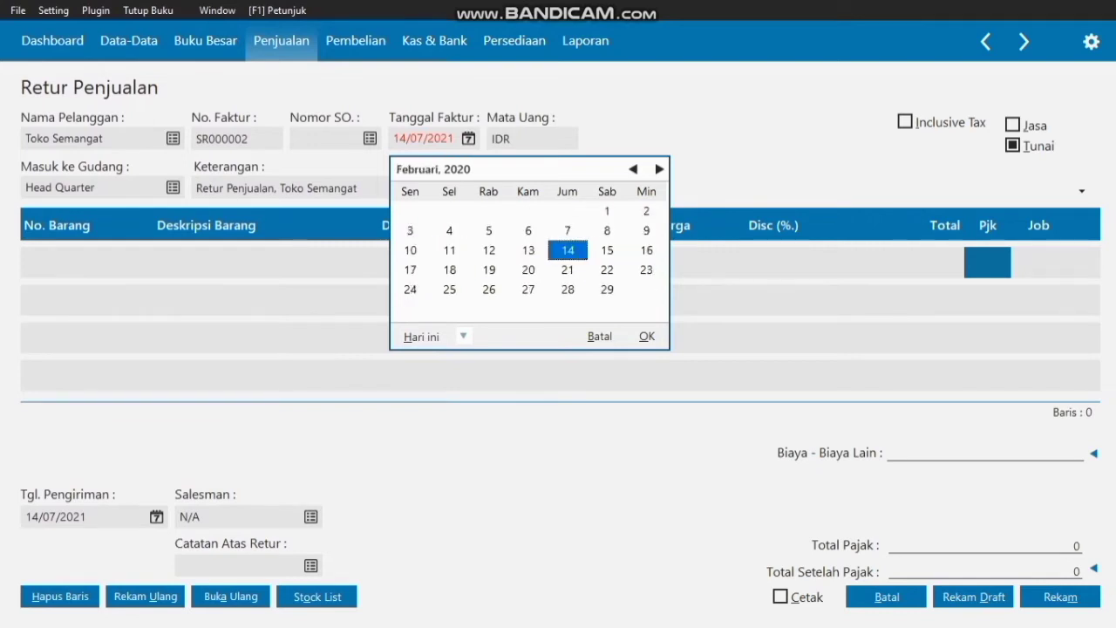
pyautogui.press('pageup')
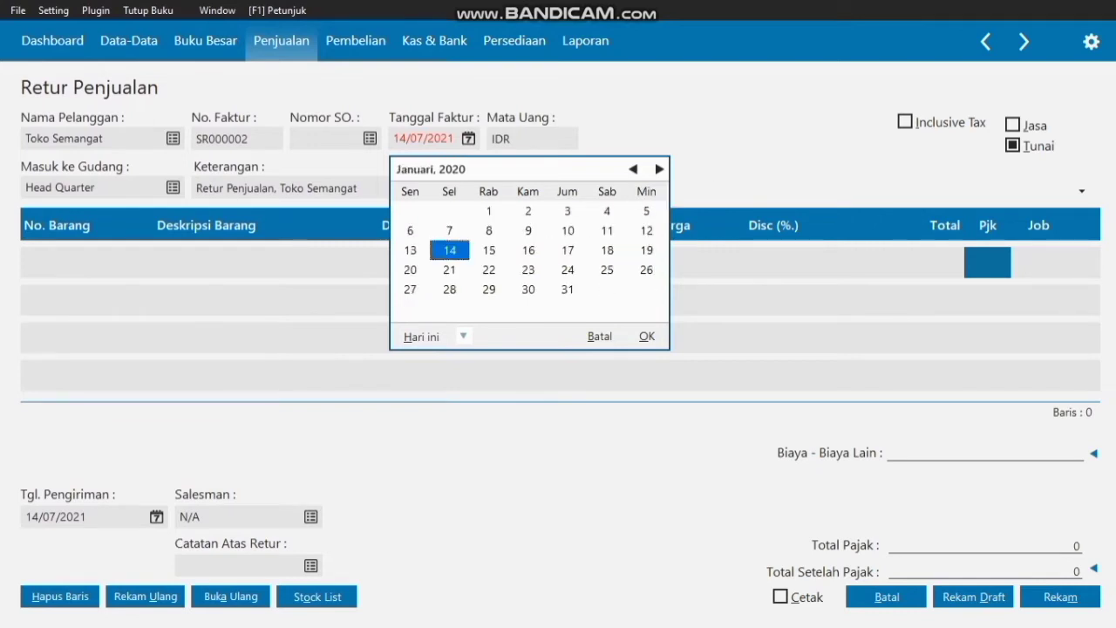
pyautogui.click(528, 231)
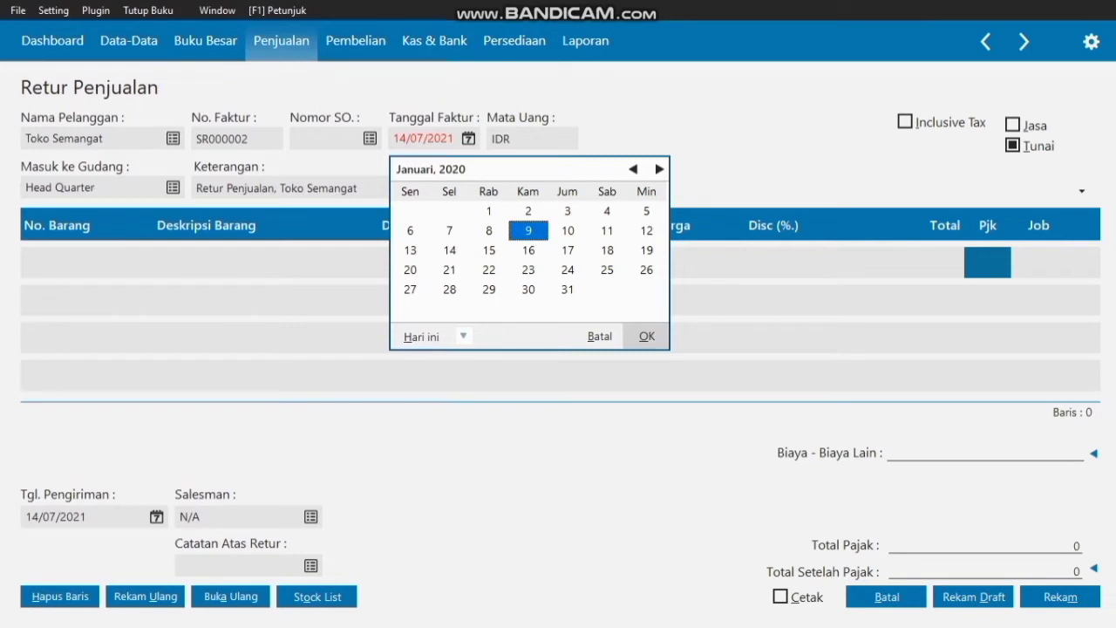
pyautogui.click(646, 337)
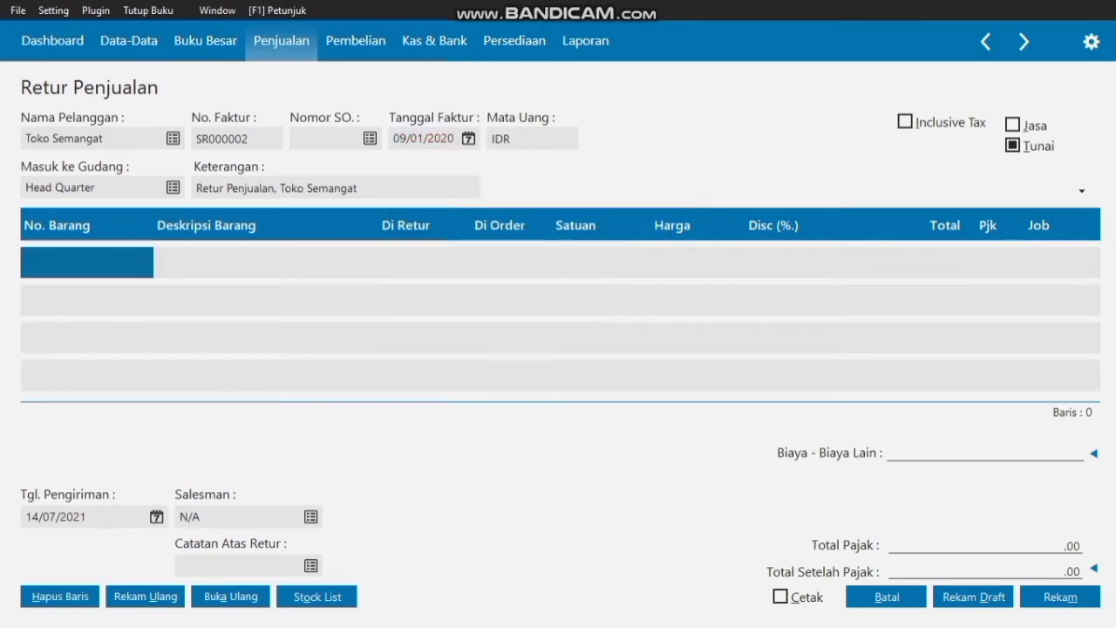
# - Add item P-001 Lenovo to the Toko Semangat sales return with a returned quantity of 1
pyautogui.doubleClick(87, 263)
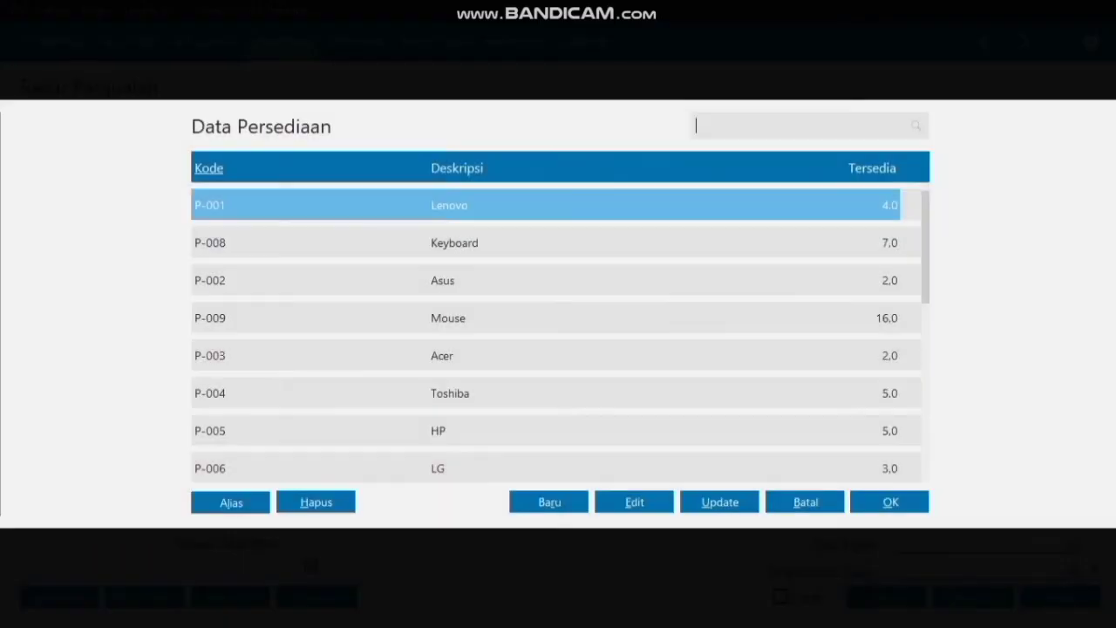
pyautogui.click(889, 503)
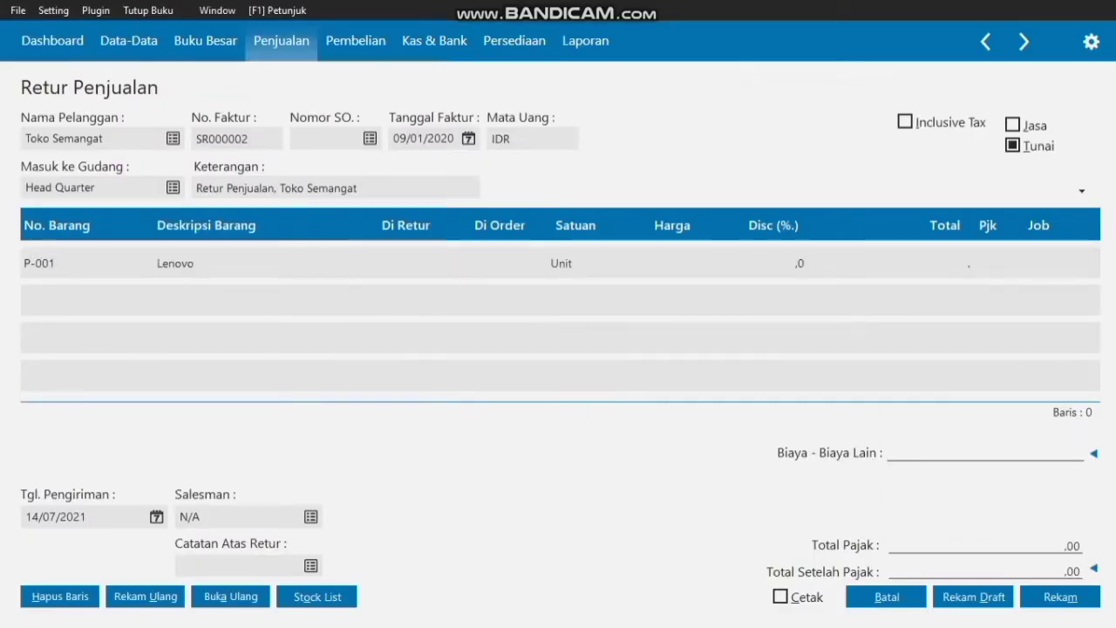
pyautogui.write('1')
pyautogui.press('Return')
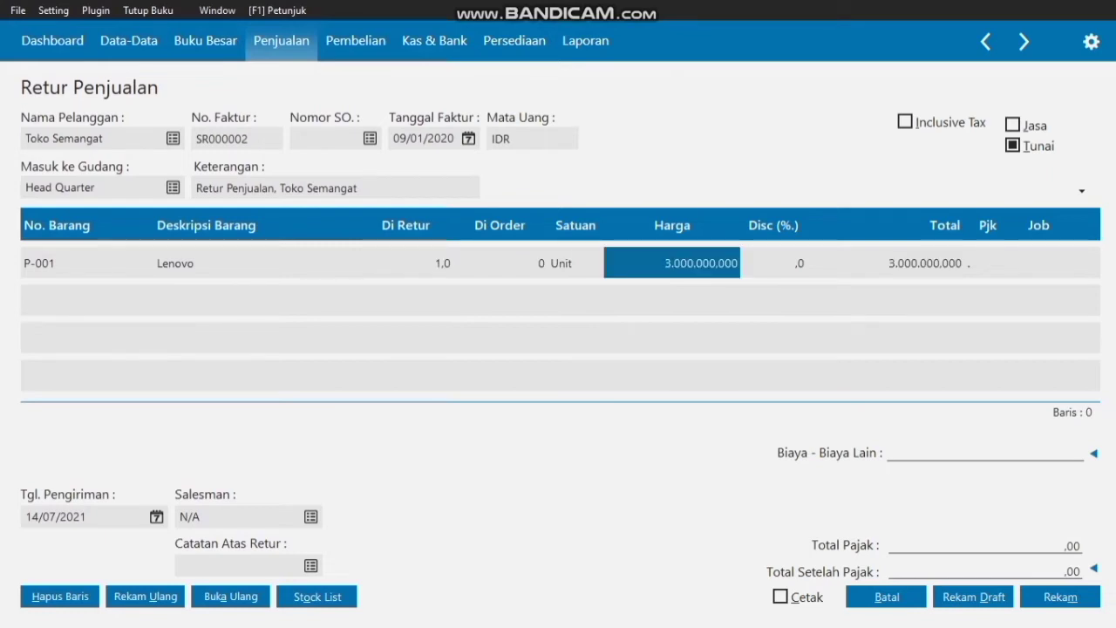
# - Apply the PPN tax to the Lenovo line of the sales return
pyautogui.doubleClick(987, 262)
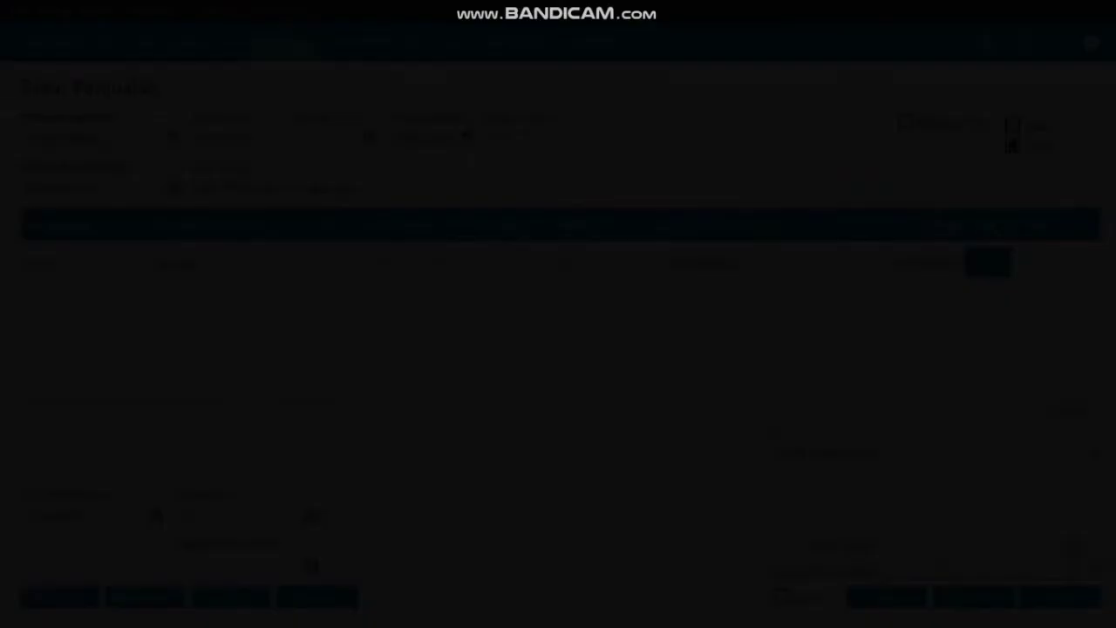
pyautogui.click(596, 279)
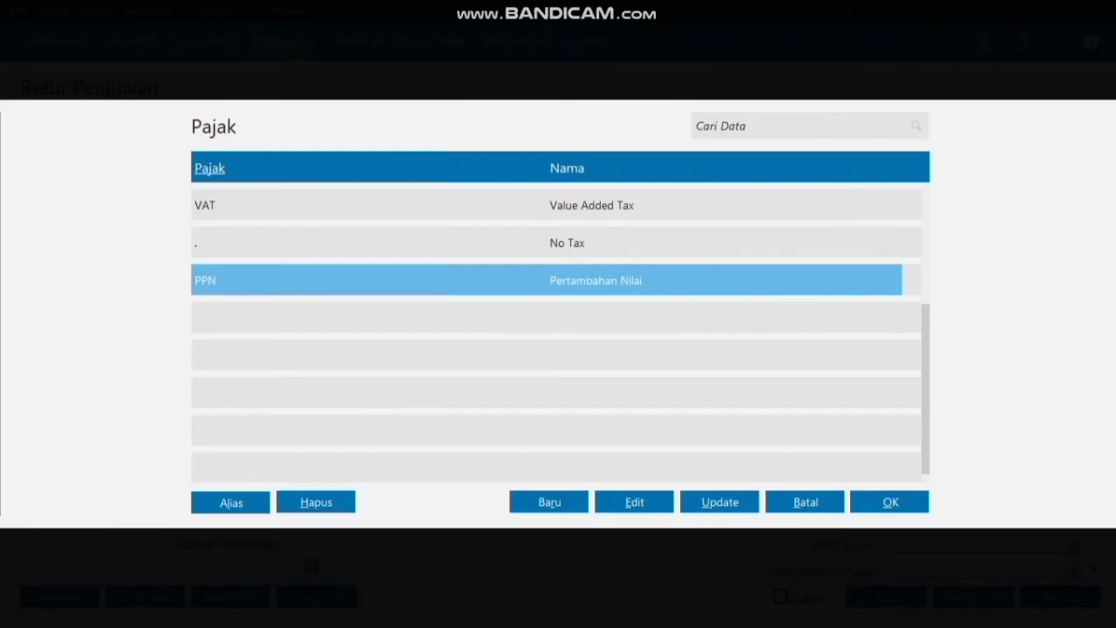
pyautogui.click(890, 502)
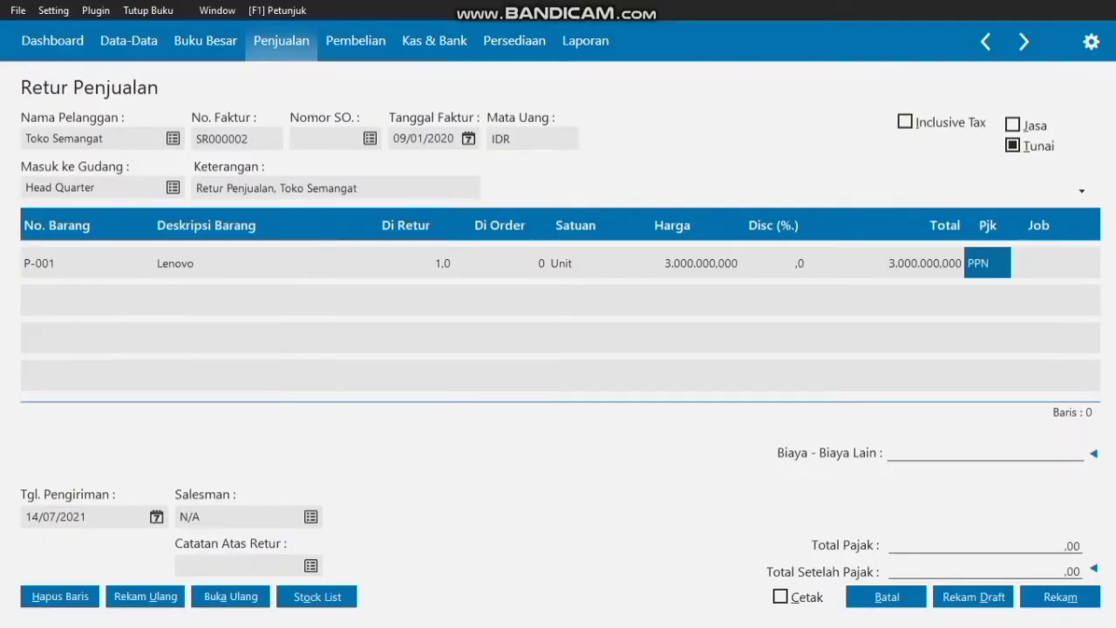
# - Set the Toko Semangat sales return's delivery date to 09/01/2020
pyautogui.click(157, 517)
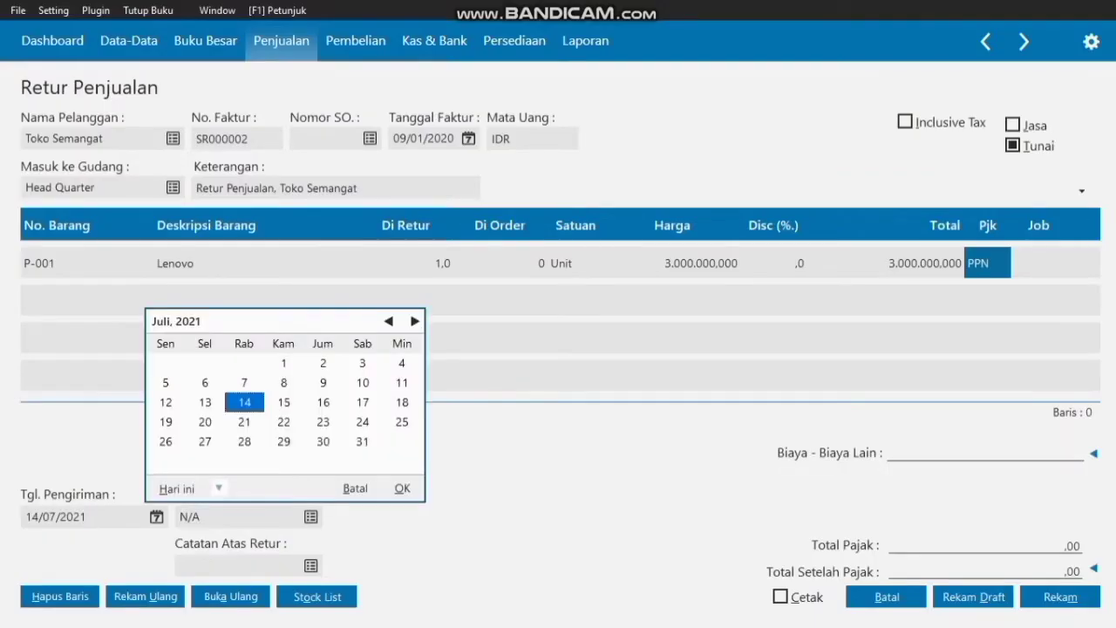
pyautogui.click(389, 322)
pyautogui.click(389, 322)
pyautogui.doubleClick(388, 322)
pyautogui.click(388, 322)
pyautogui.click(389, 321)
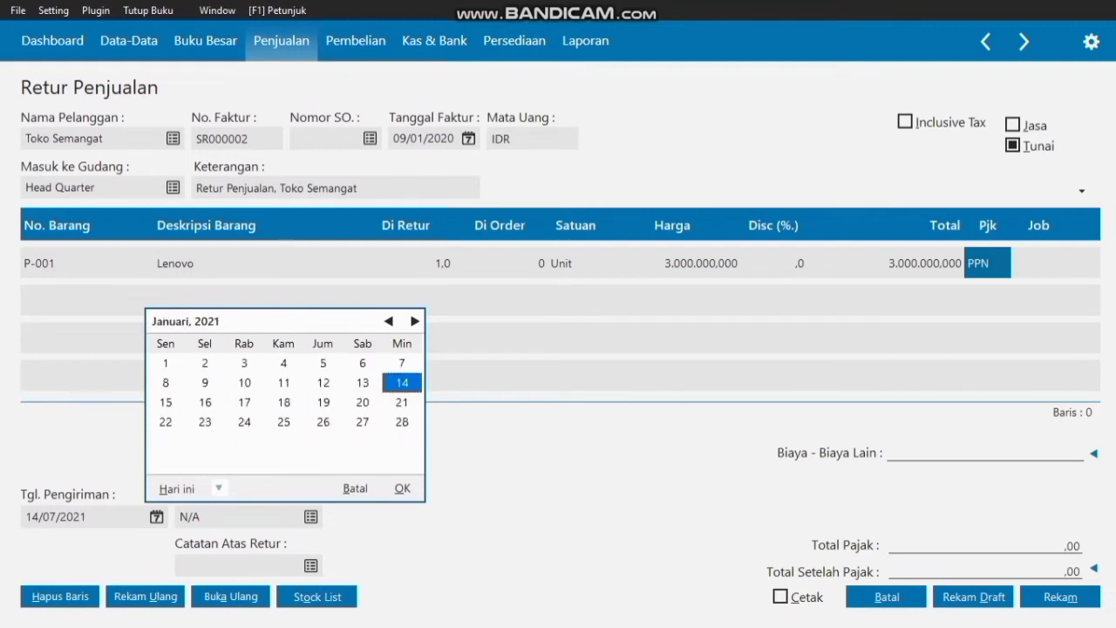
pyautogui.click(389, 321)
pyautogui.click(389, 322)
pyautogui.click(389, 321)
pyautogui.click(389, 321)
pyautogui.click(389, 322)
pyautogui.click(388, 321)
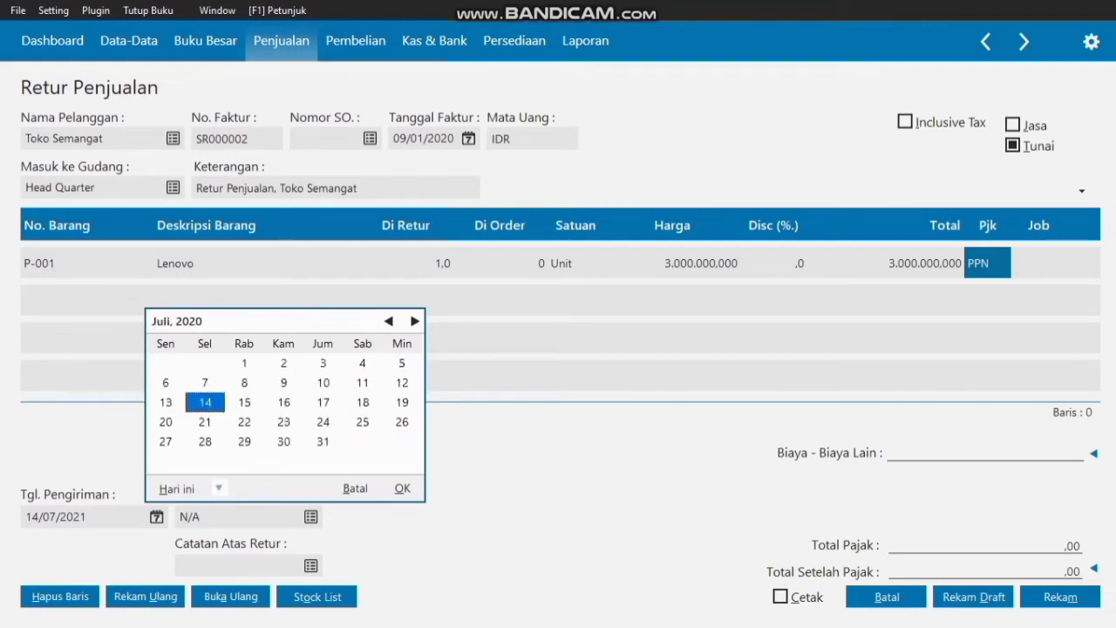
pyautogui.click(388, 322)
pyautogui.click(389, 321)
pyautogui.click(389, 322)
pyautogui.click(388, 322)
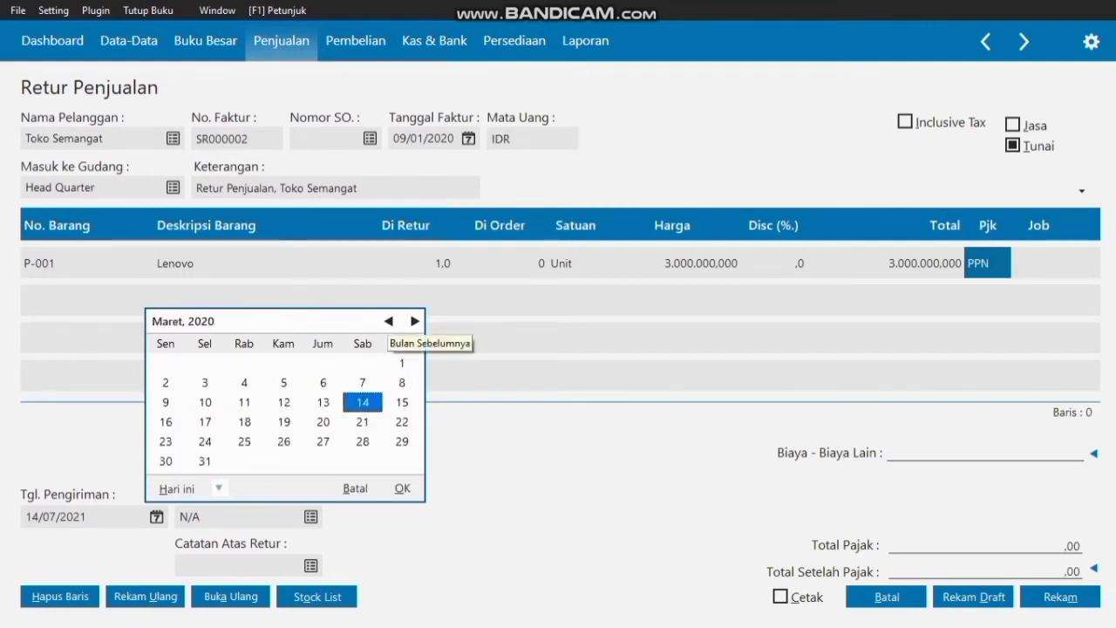
pyautogui.click(389, 322)
pyautogui.click(389, 322)
pyautogui.click(389, 322)
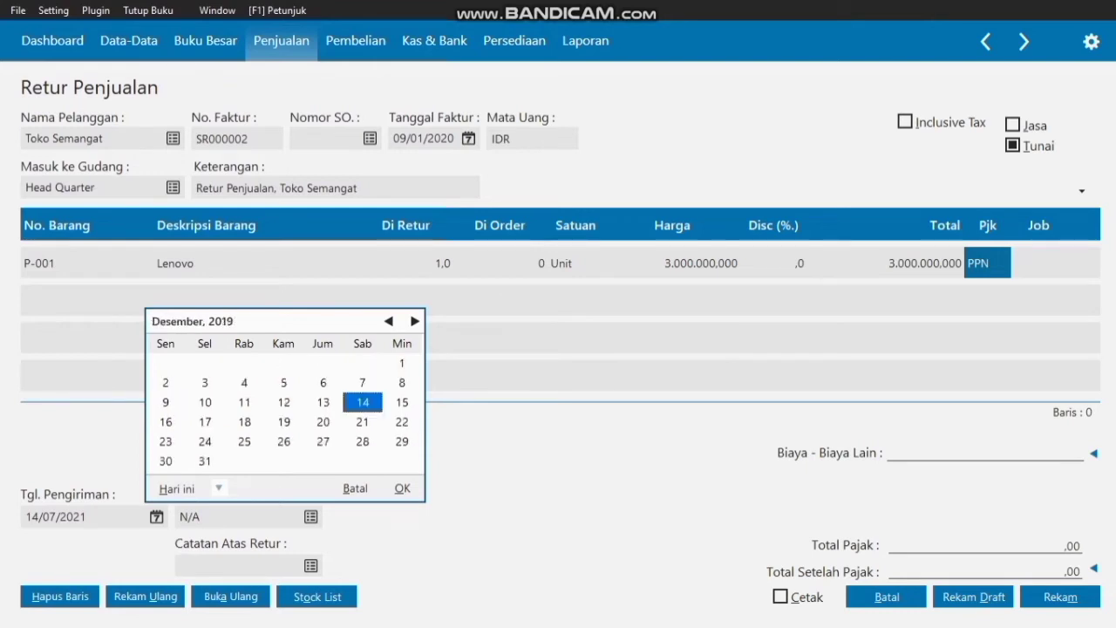
pyautogui.click(415, 322)
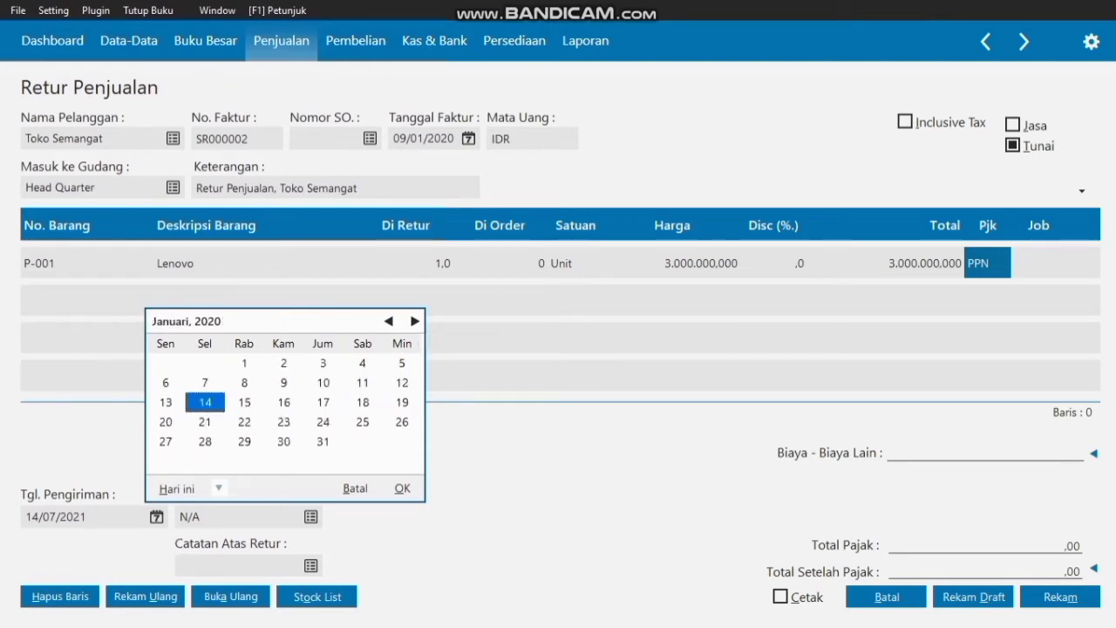
pyautogui.click(283, 383)
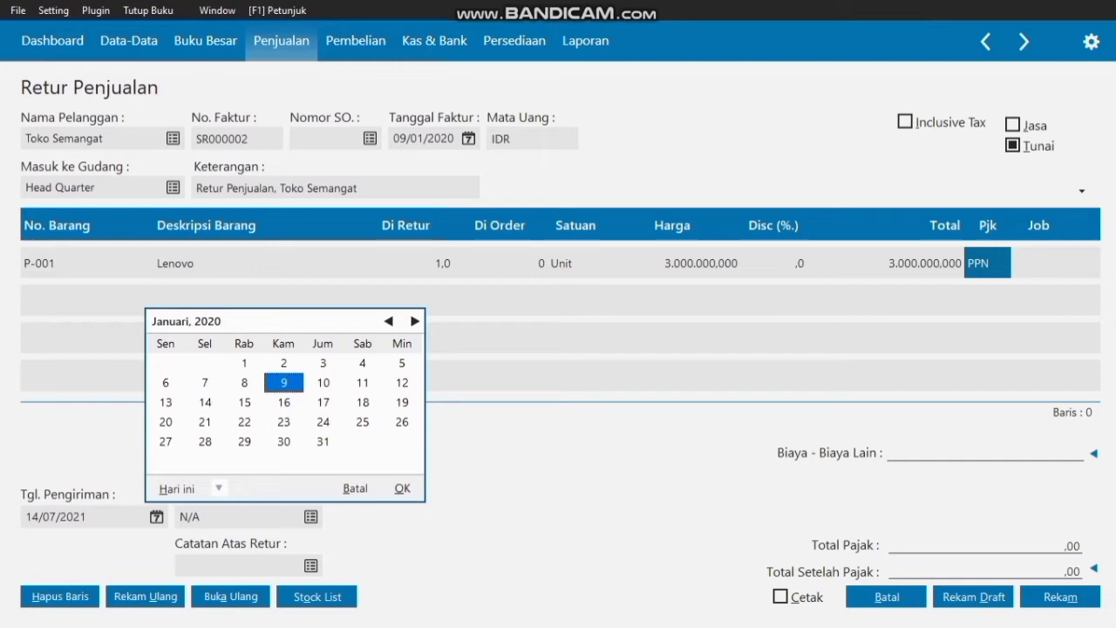
pyautogui.press('Return')
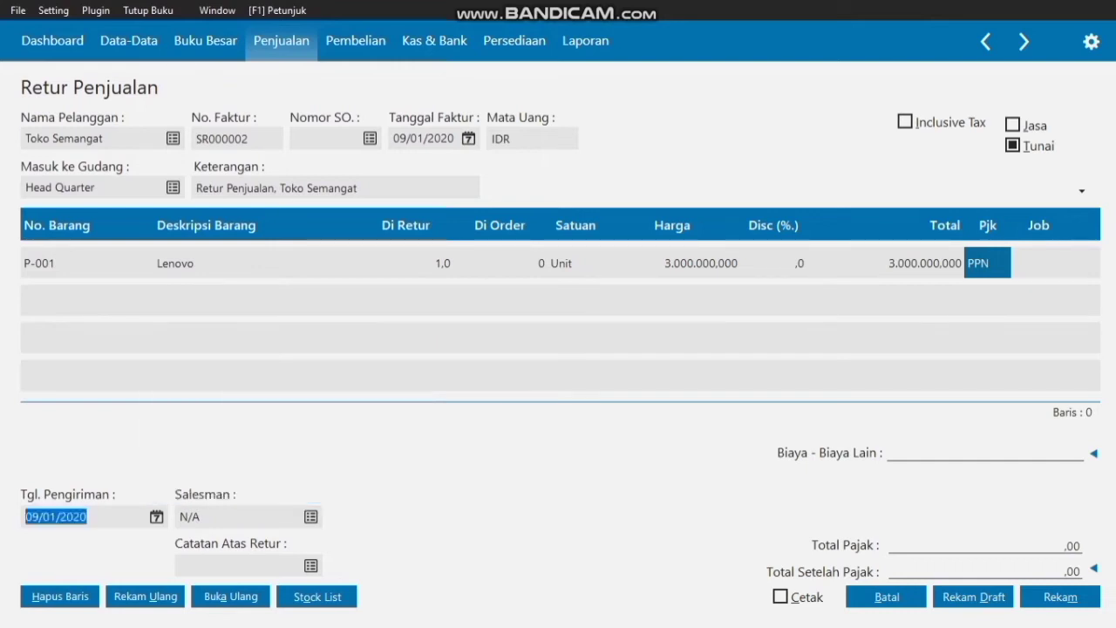
# - Assign the first listed employee as the Toko Semangat sales return's salesperson and record the return
pyautogui.click(310, 516)
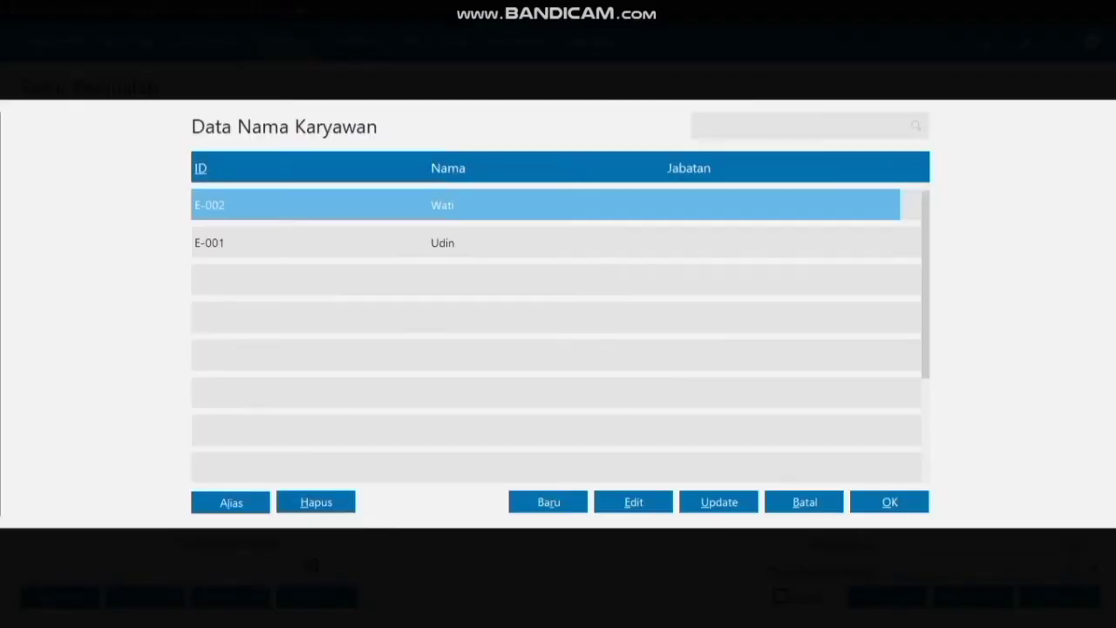
pyautogui.click(889, 502)
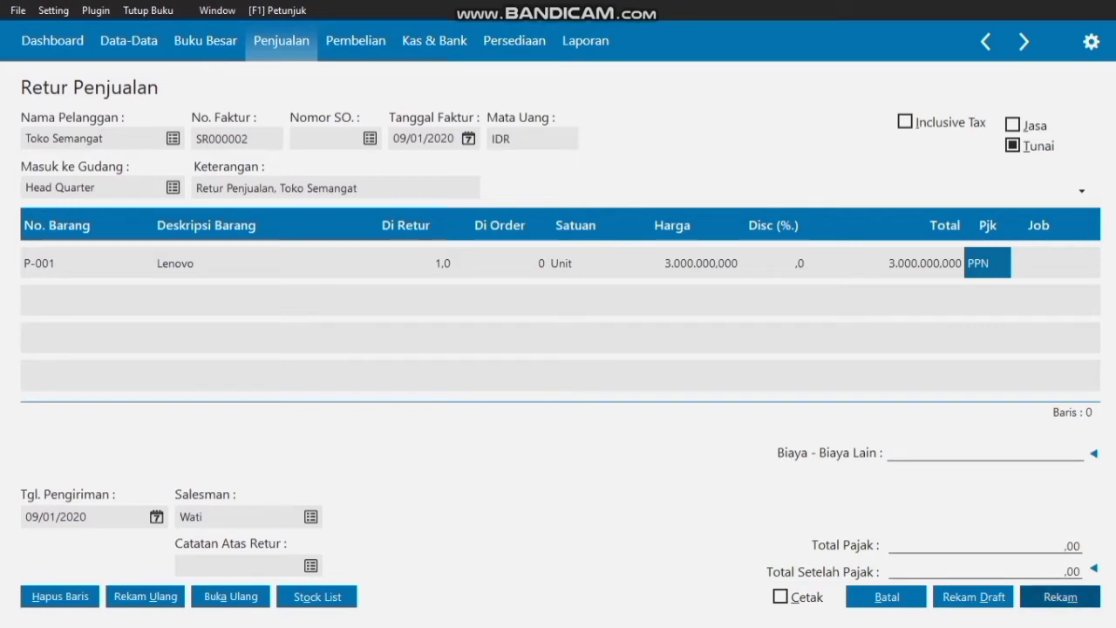
pyautogui.click(1060, 596)
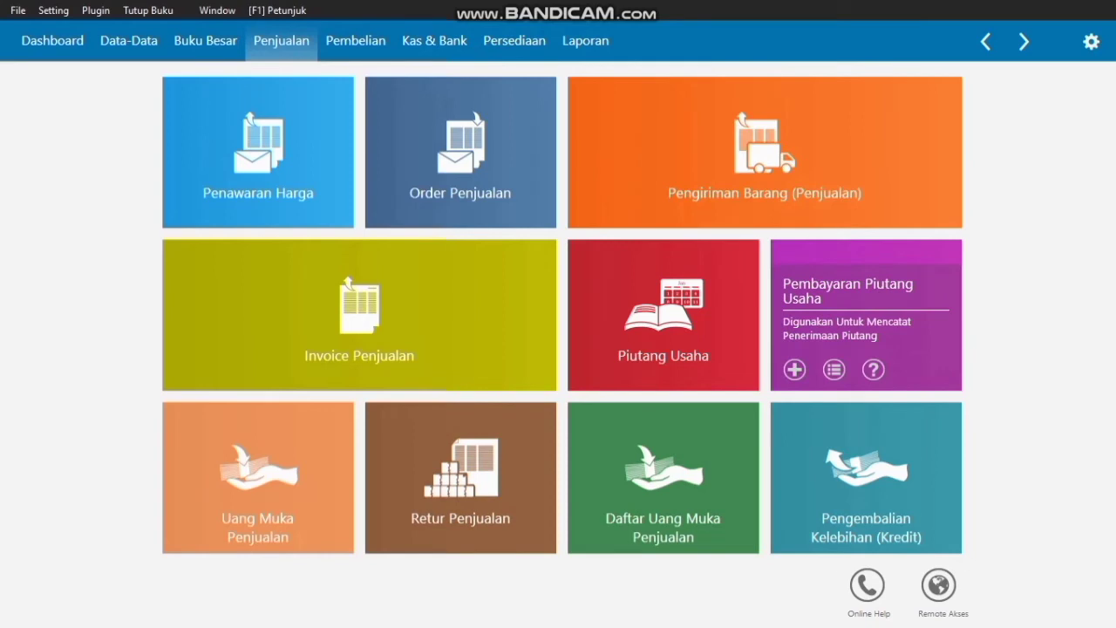
# - Start a new accounts receivable payment and choose Toko Anugerah (C-004) as the payer
pyautogui.click(834, 369)
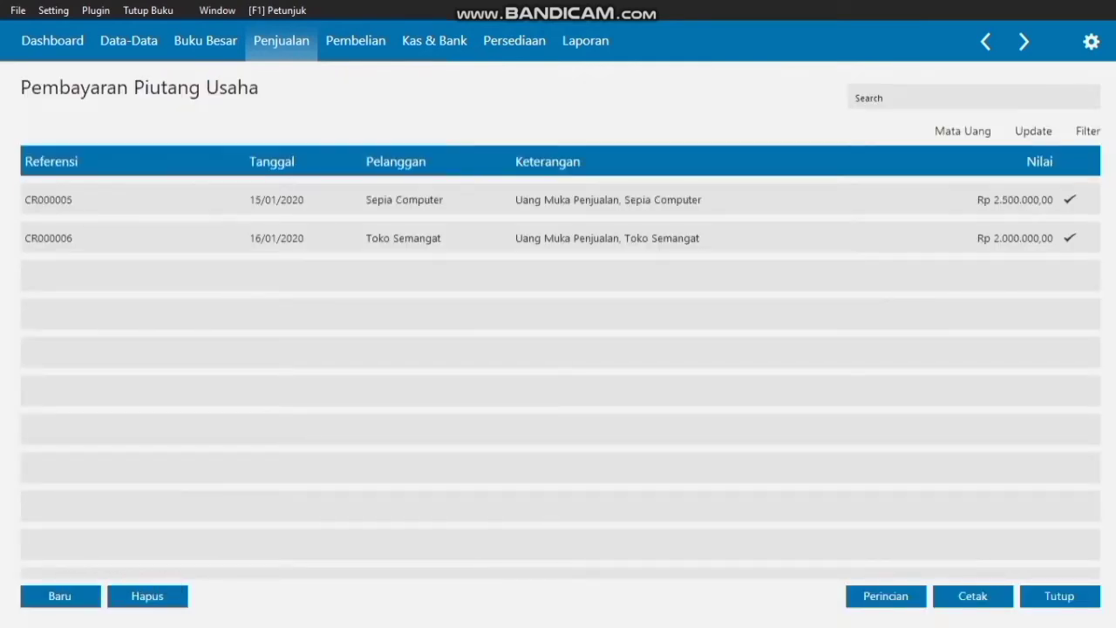
pyautogui.click(60, 596)
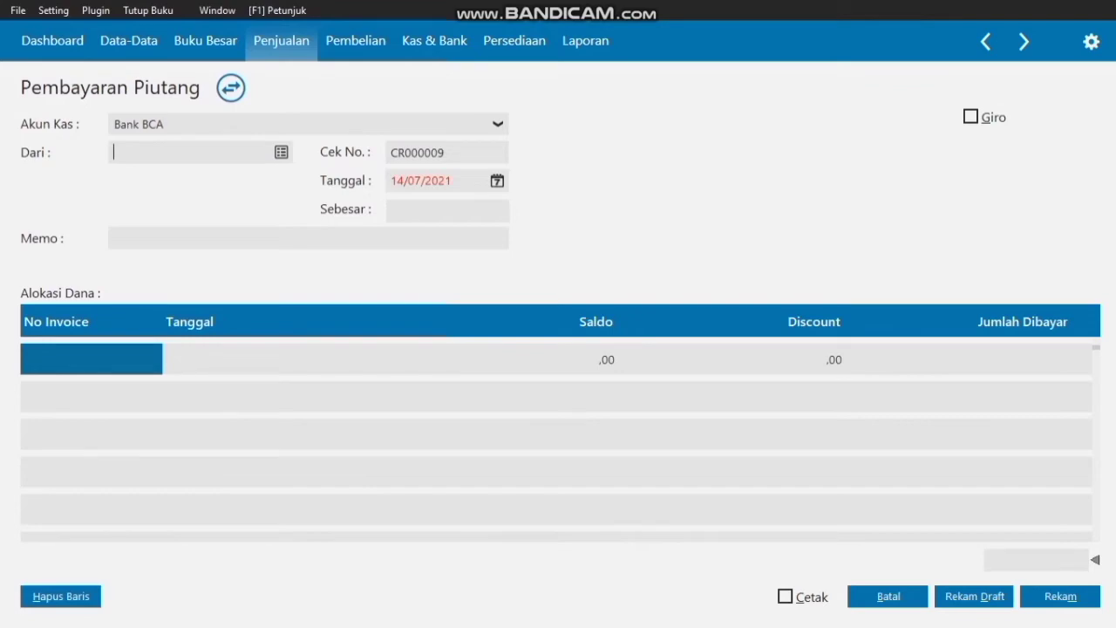
pyautogui.click(280, 151)
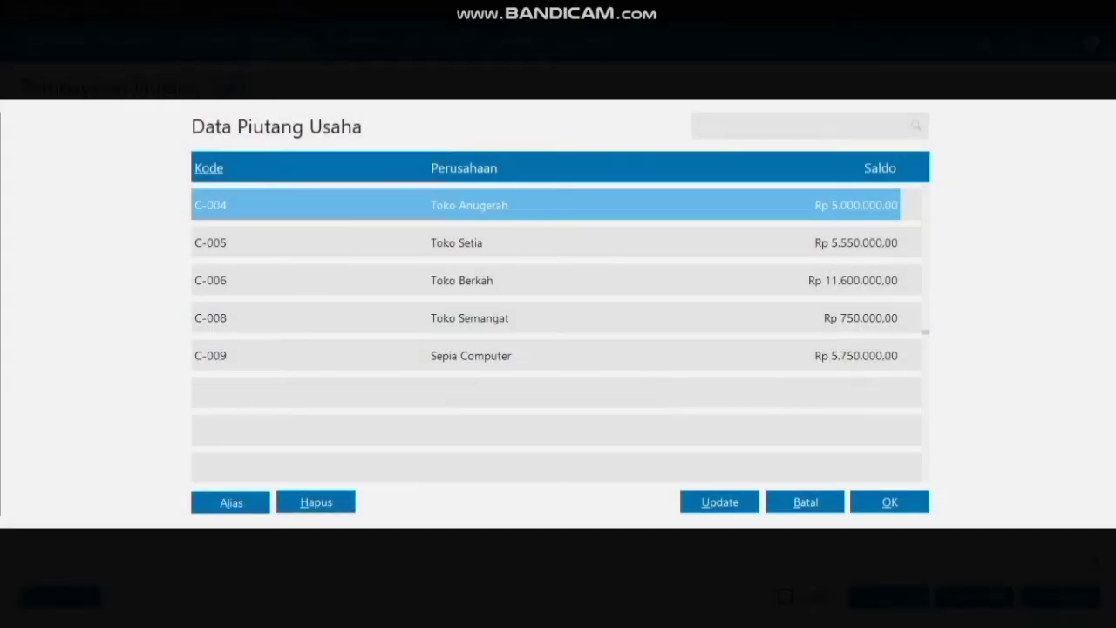
pyautogui.click(889, 502)
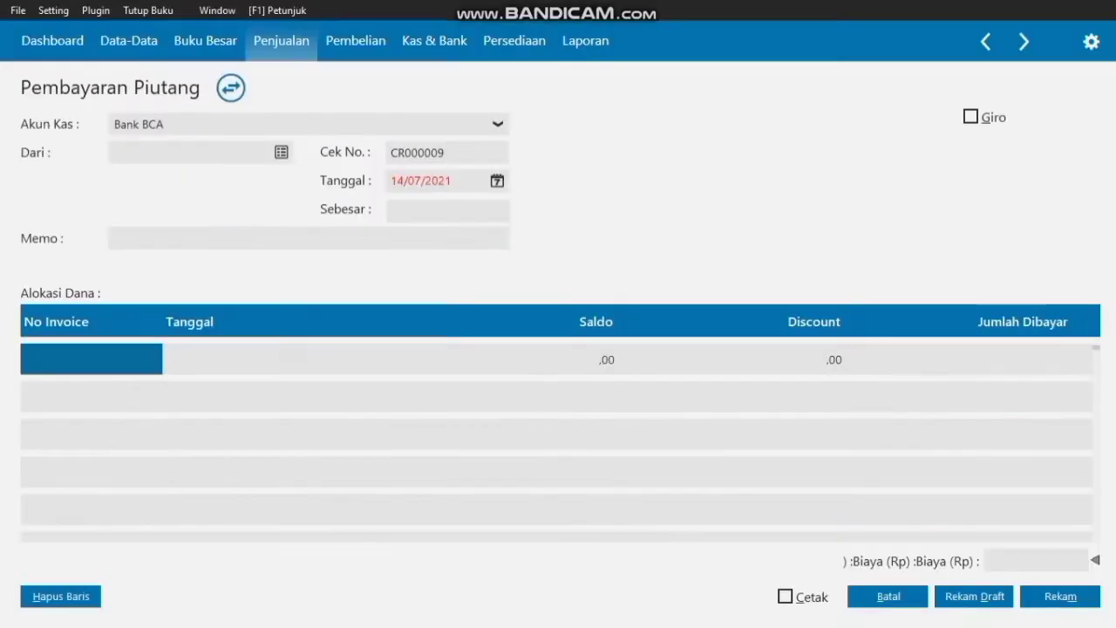
# - Set the Toko Anugerah receivable payment's date to 10/01/2020
pyautogui.click(497, 181)
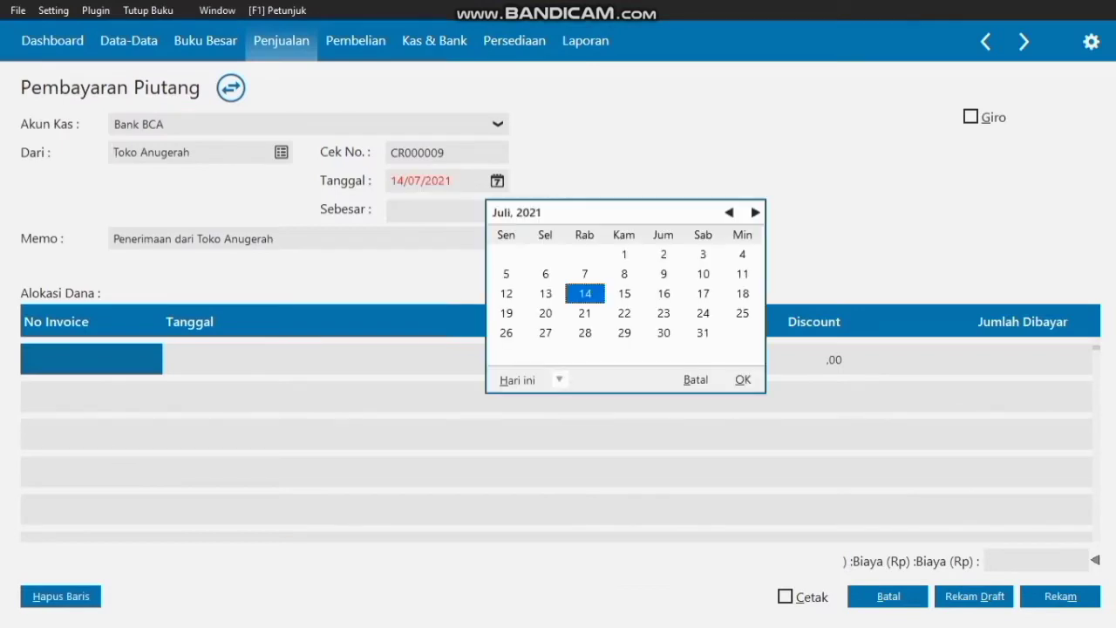
pyautogui.click(728, 212)
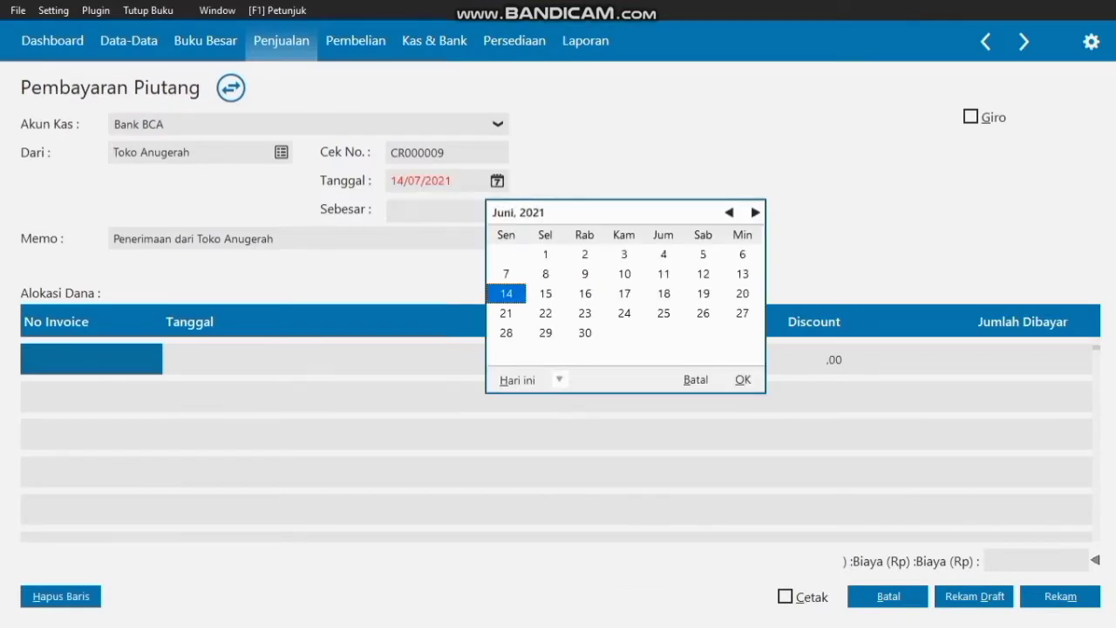
pyautogui.click(729, 213)
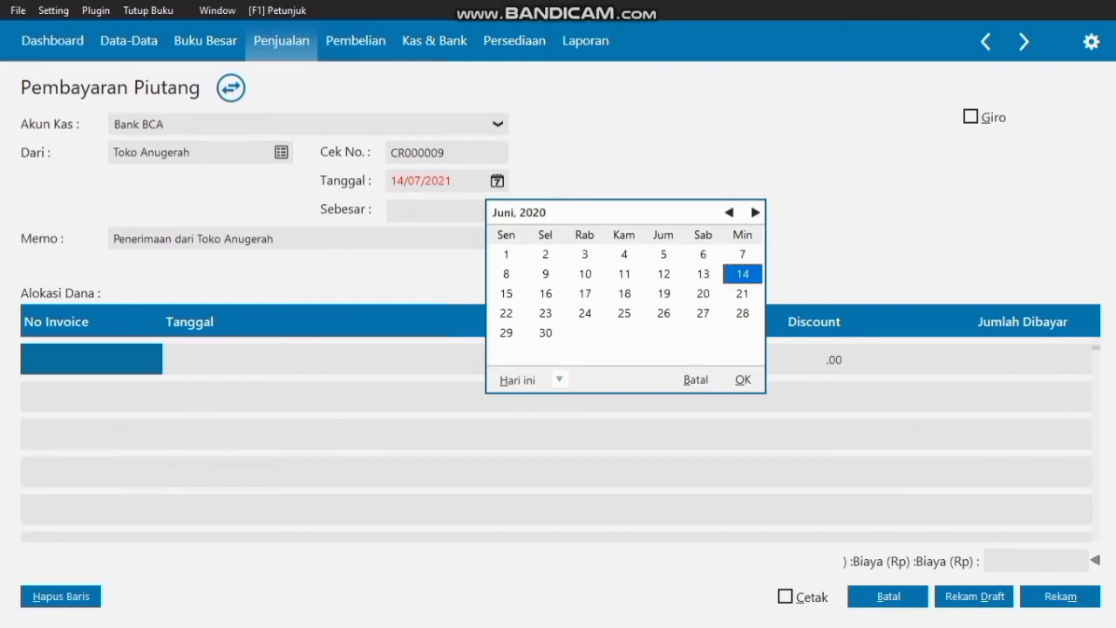
pyautogui.click(728, 213)
pyautogui.click(728, 212)
pyautogui.click(729, 213)
pyautogui.click(728, 213)
pyautogui.click(729, 213)
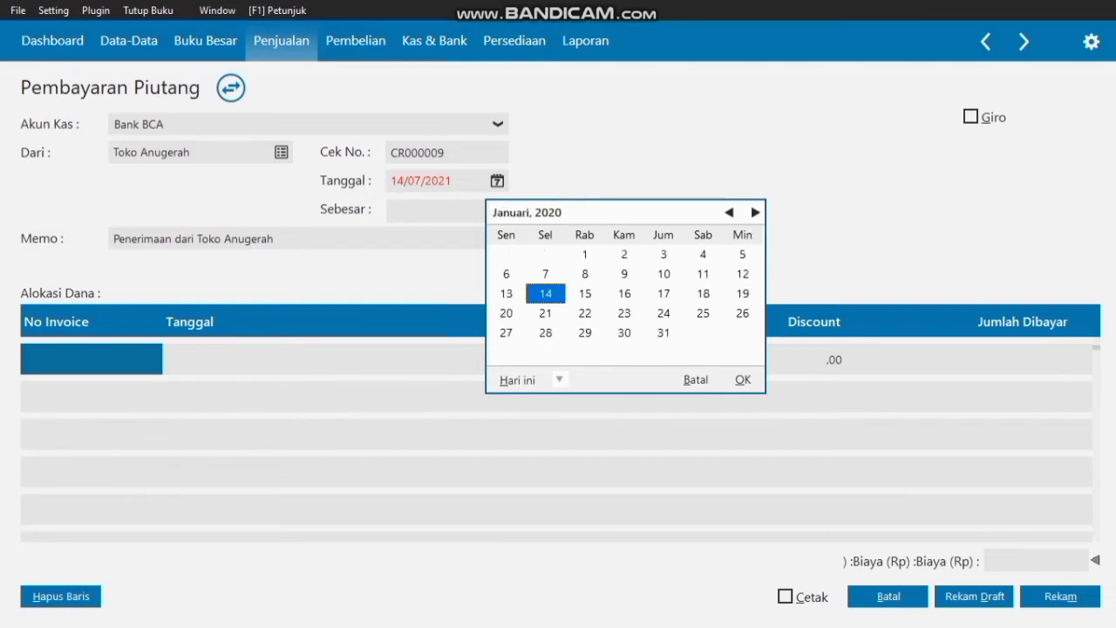
pyautogui.click(663, 273)
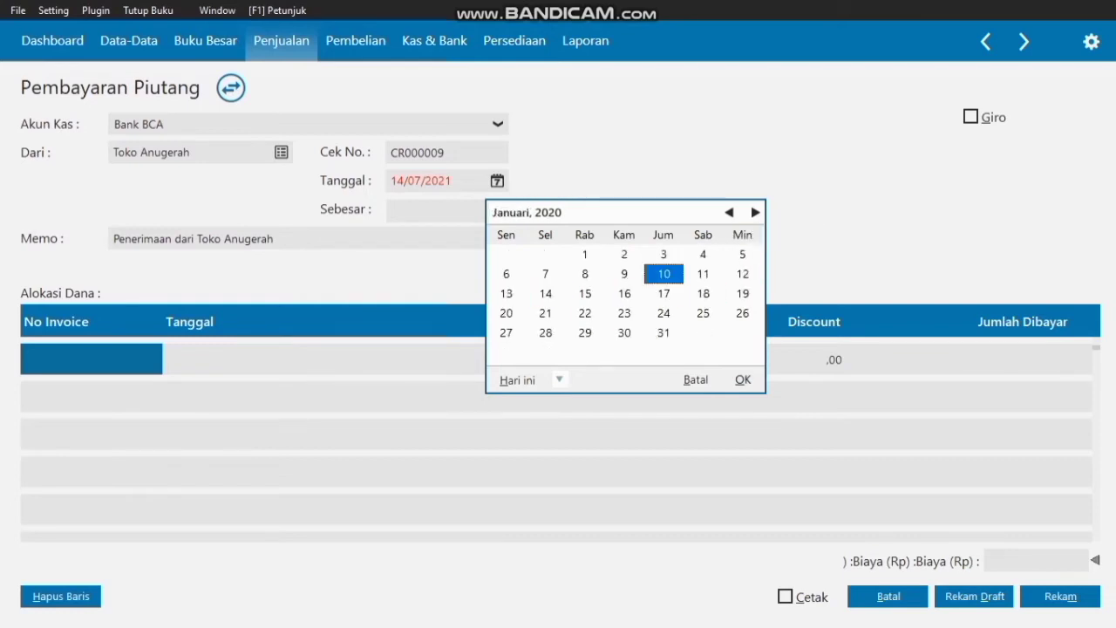
pyautogui.click(742, 379)
# - Allocate a payment of Rp 5,000,000 from Toko Anugerah to invoice INV-001 and record the transaction
pyautogui.click(435, 211)
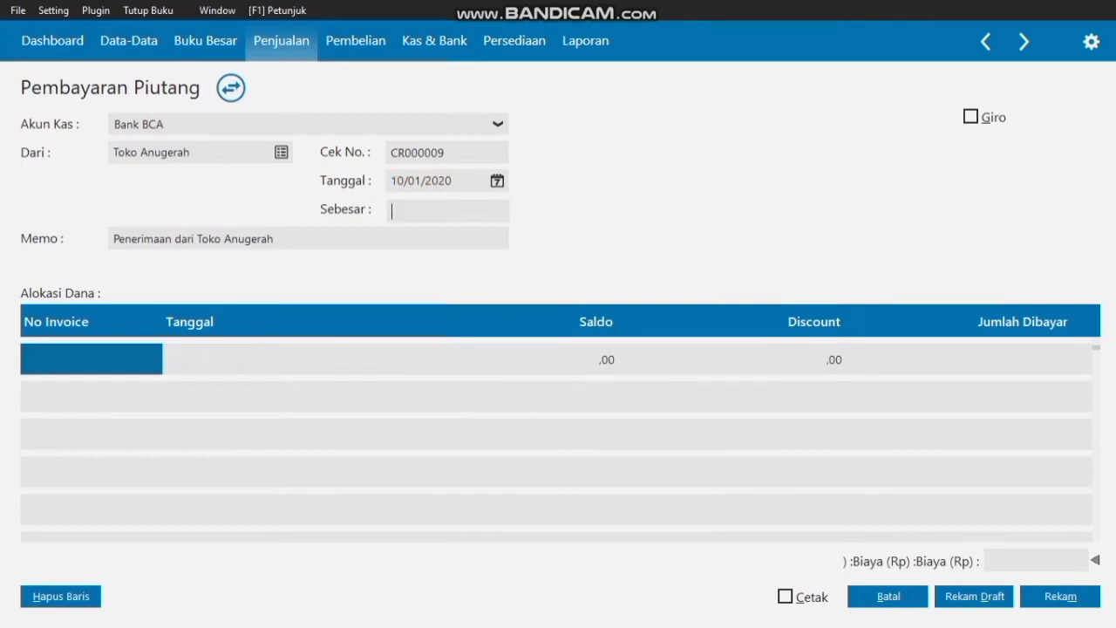
pyautogui.write('5000000')
pyautogui.doubleClick(92, 359)
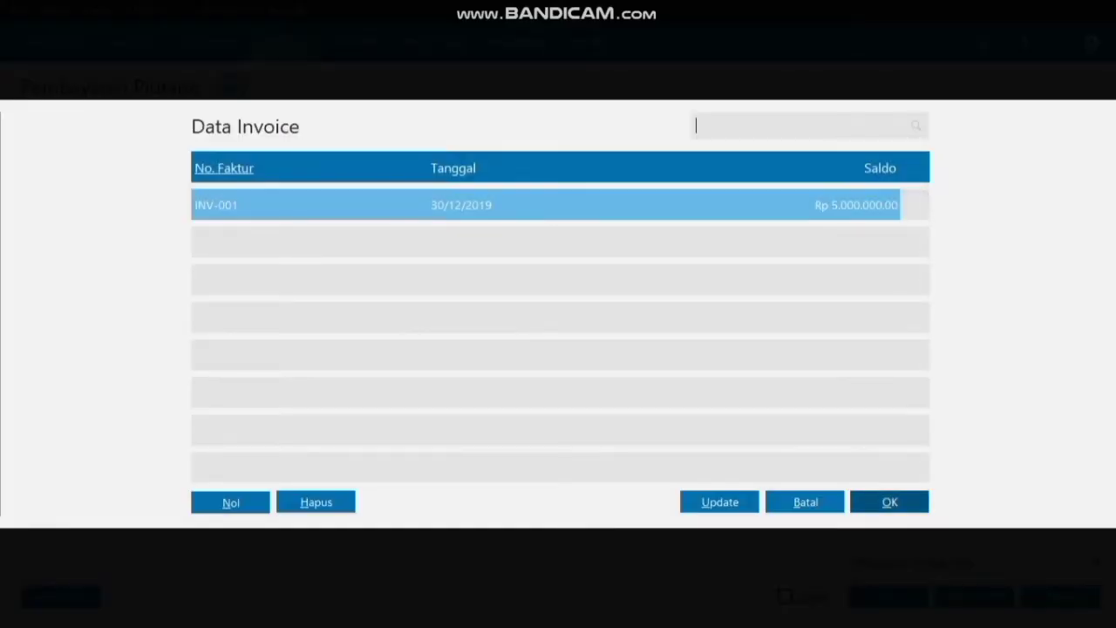
pyautogui.click(889, 502)
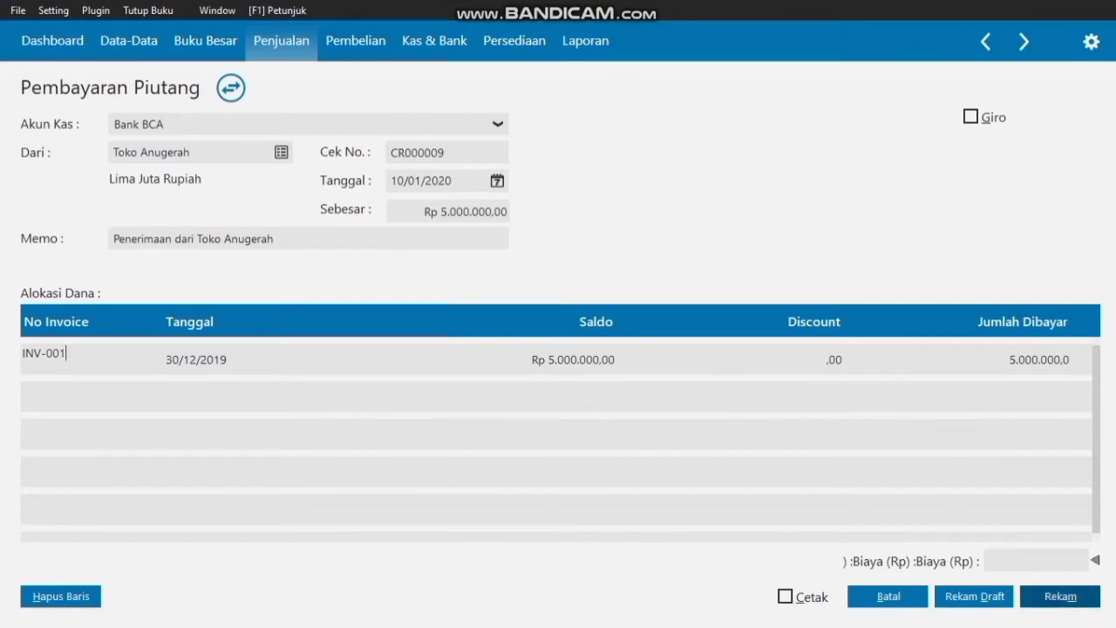
pyautogui.click(1060, 596)
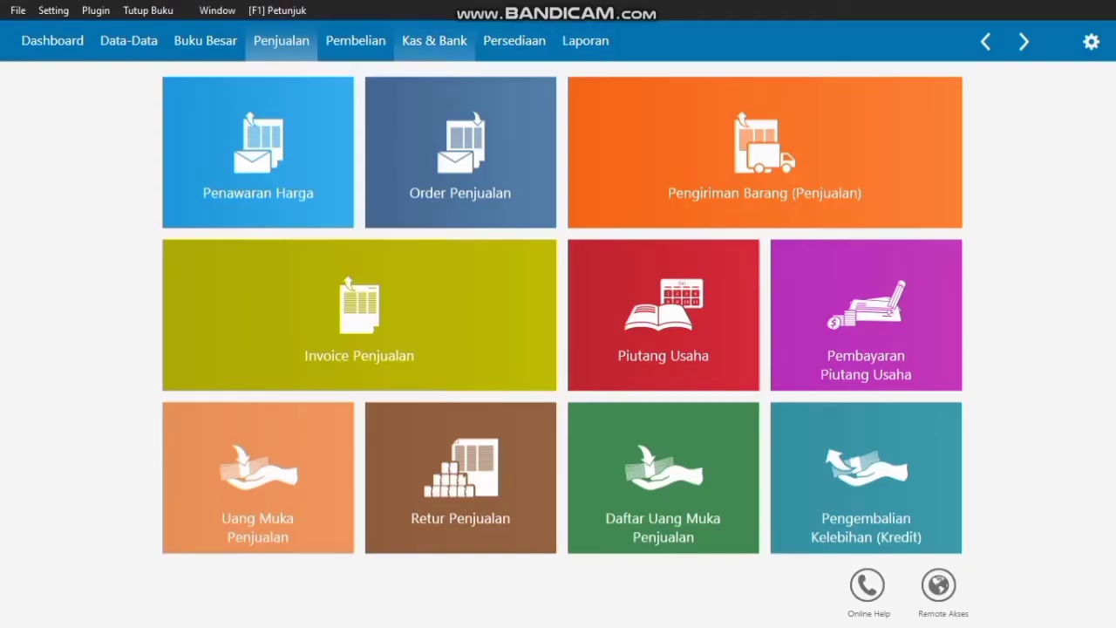
# - Start another accounts receivable payment from the payment list and choose Toko Setia as the payer
pyautogui.moveTo(764, 155)
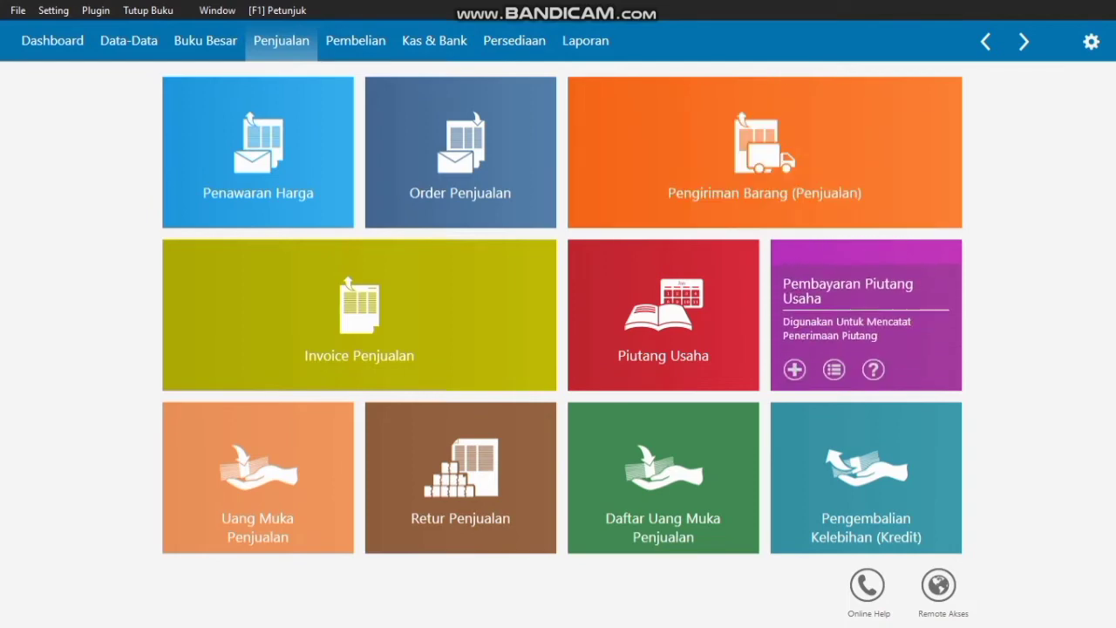
pyautogui.click(834, 370)
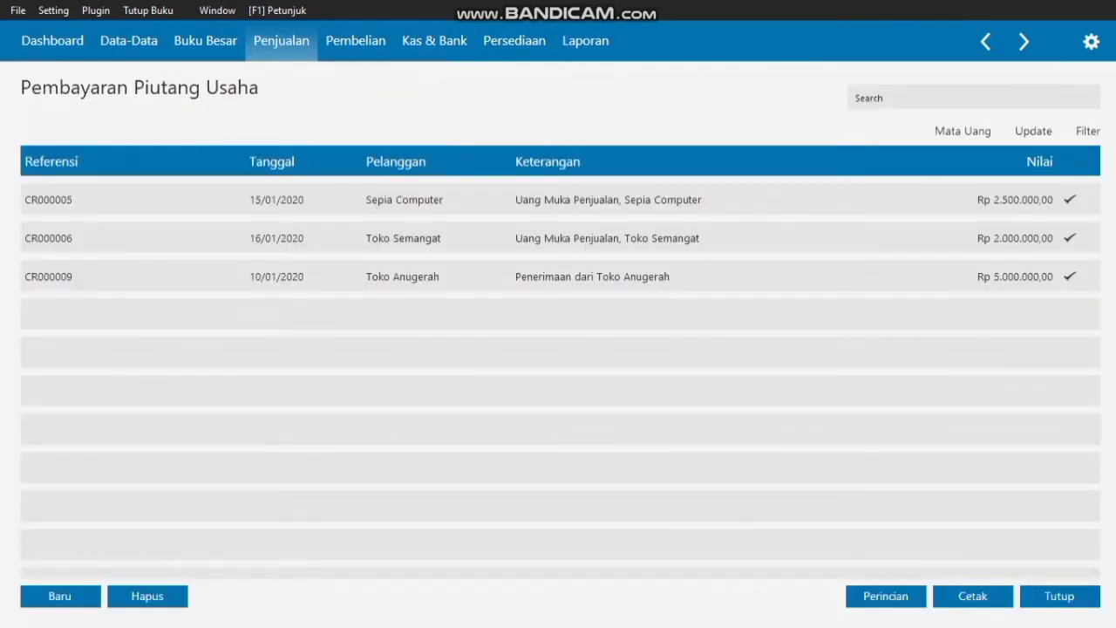
pyautogui.click(60, 595)
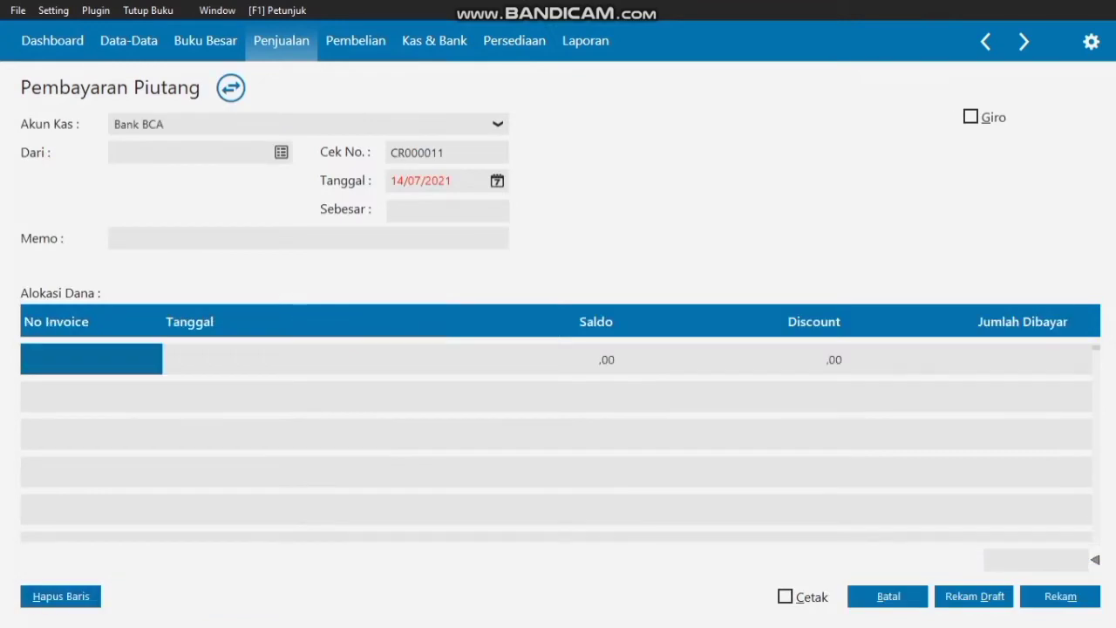
pyautogui.click(282, 151)
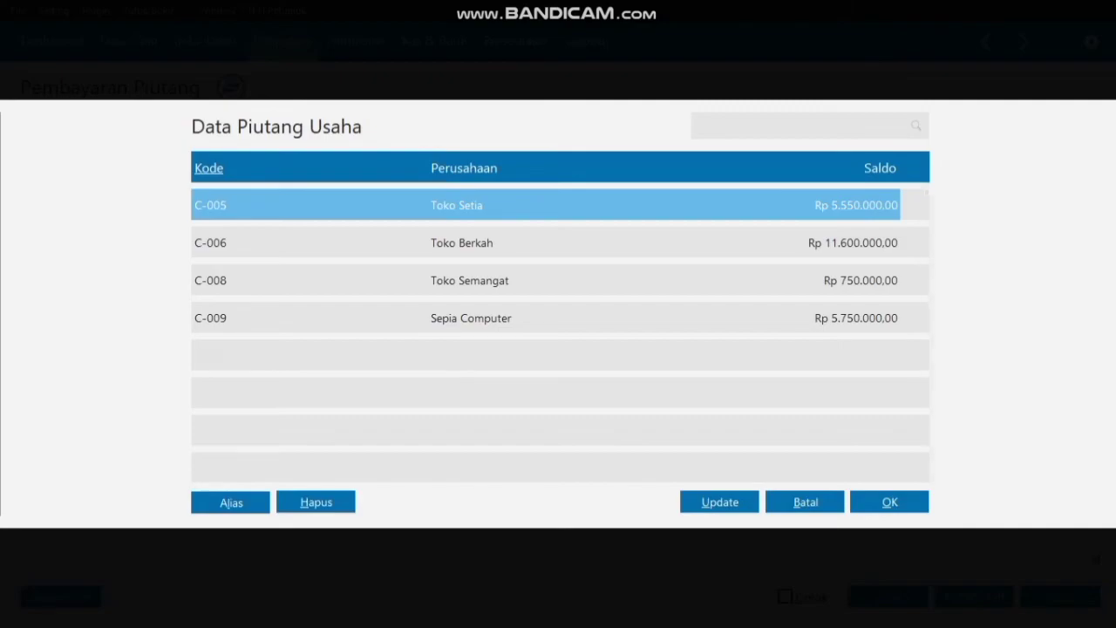
pyautogui.click(889, 502)
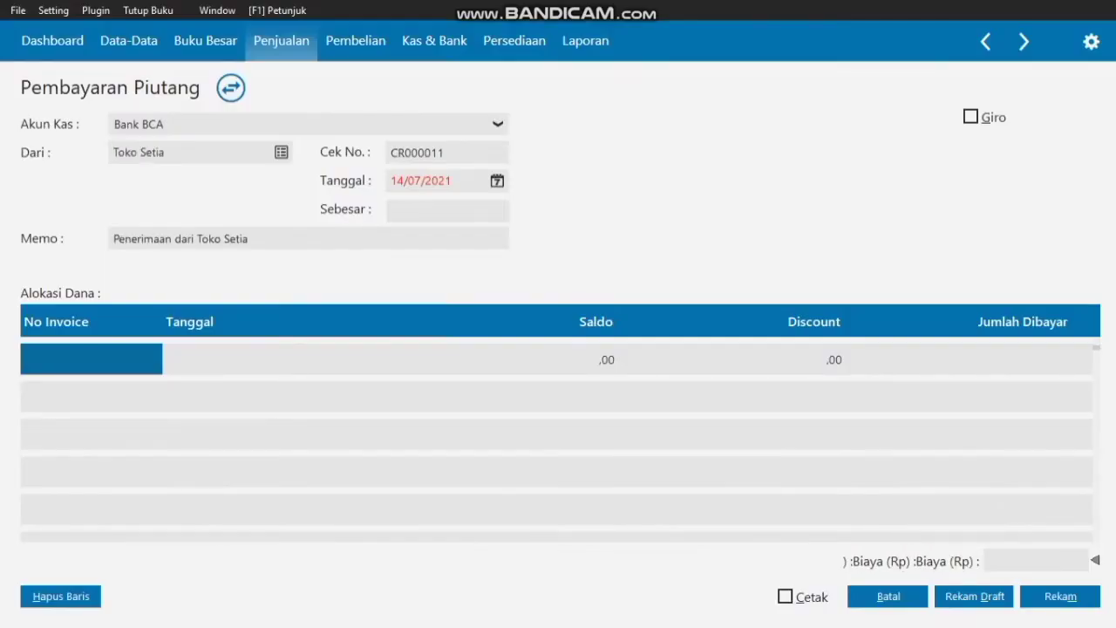
# - Set the Toko Setia receivable payment's date to 11/01/2020
pyautogui.click(497, 181)
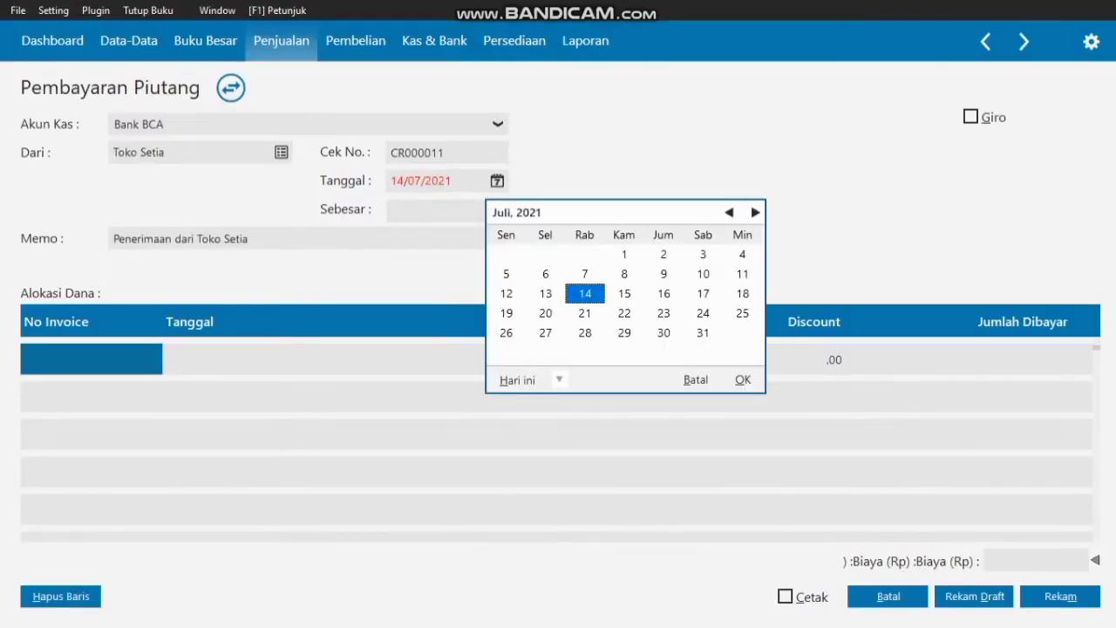
pyautogui.click(729, 213)
pyautogui.click(729, 212)
pyautogui.click(729, 213)
pyautogui.click(729, 213)
pyautogui.click(728, 213)
pyautogui.click(729, 212)
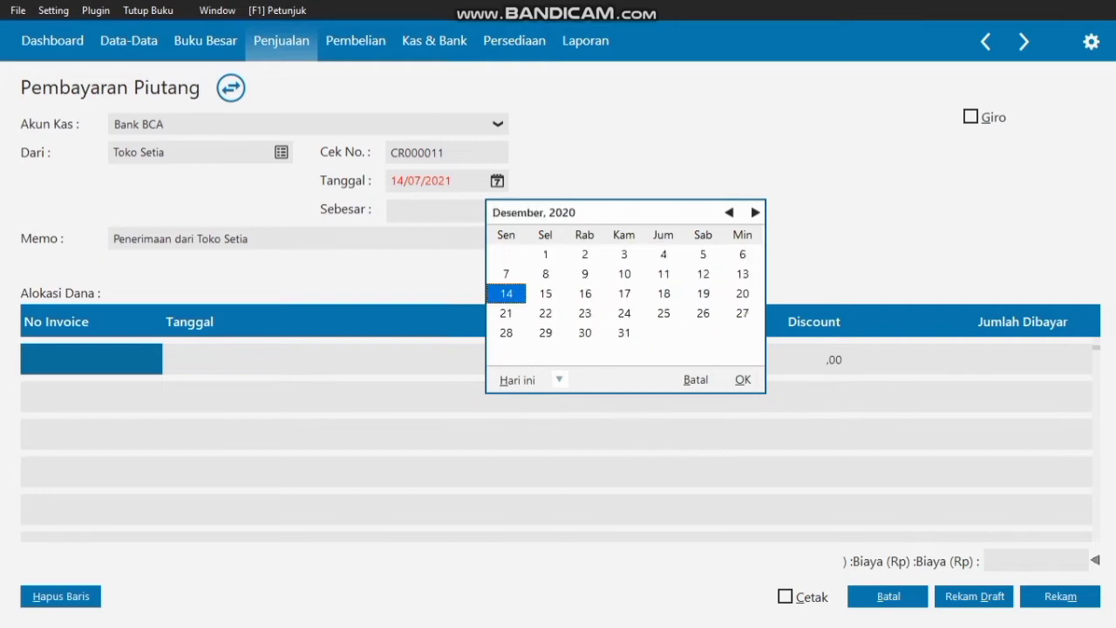
pyautogui.click(729, 213)
pyautogui.click(728, 212)
pyautogui.click(729, 212)
pyautogui.click(729, 213)
pyautogui.click(728, 213)
pyautogui.click(729, 213)
pyautogui.click(728, 213)
pyautogui.click(729, 213)
pyautogui.click(728, 213)
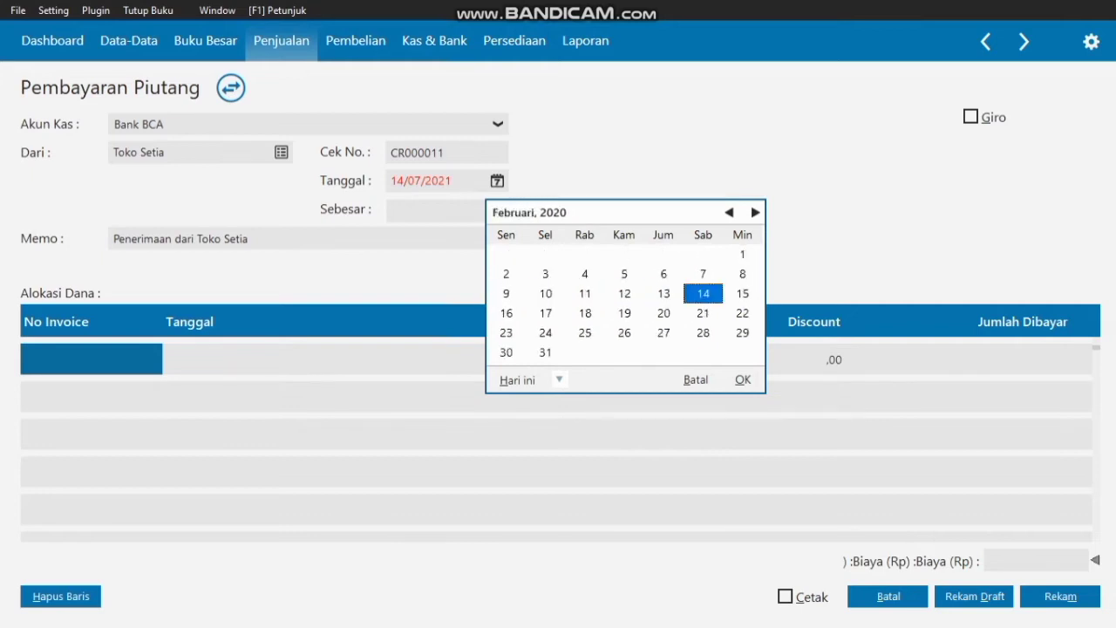
pyautogui.click(728, 213)
pyautogui.click(729, 213)
pyautogui.click(755, 213)
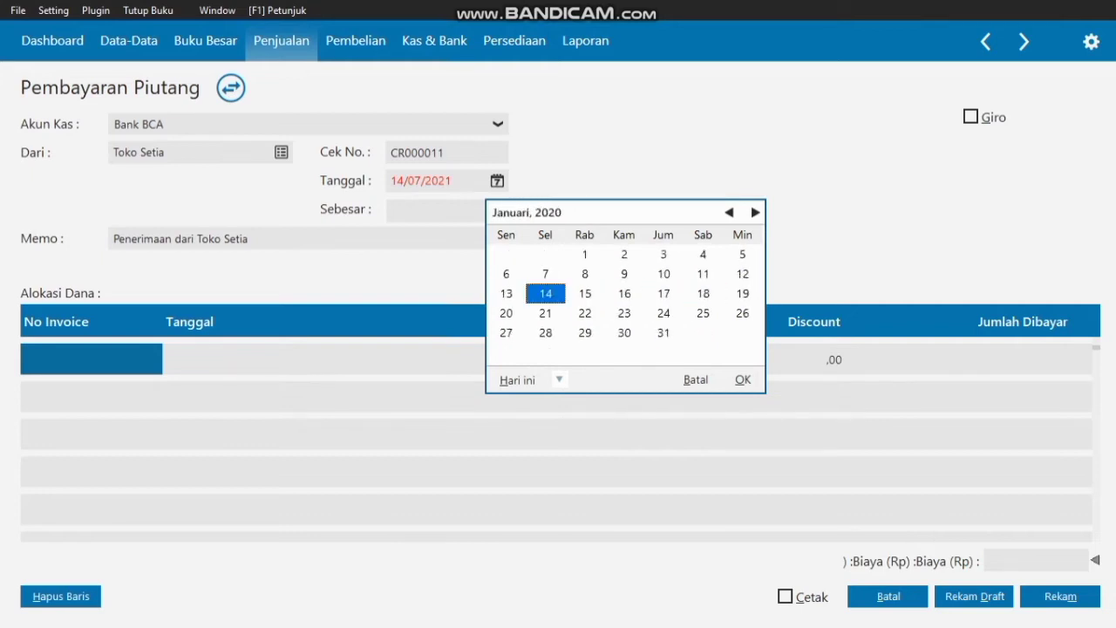
pyautogui.click(702, 274)
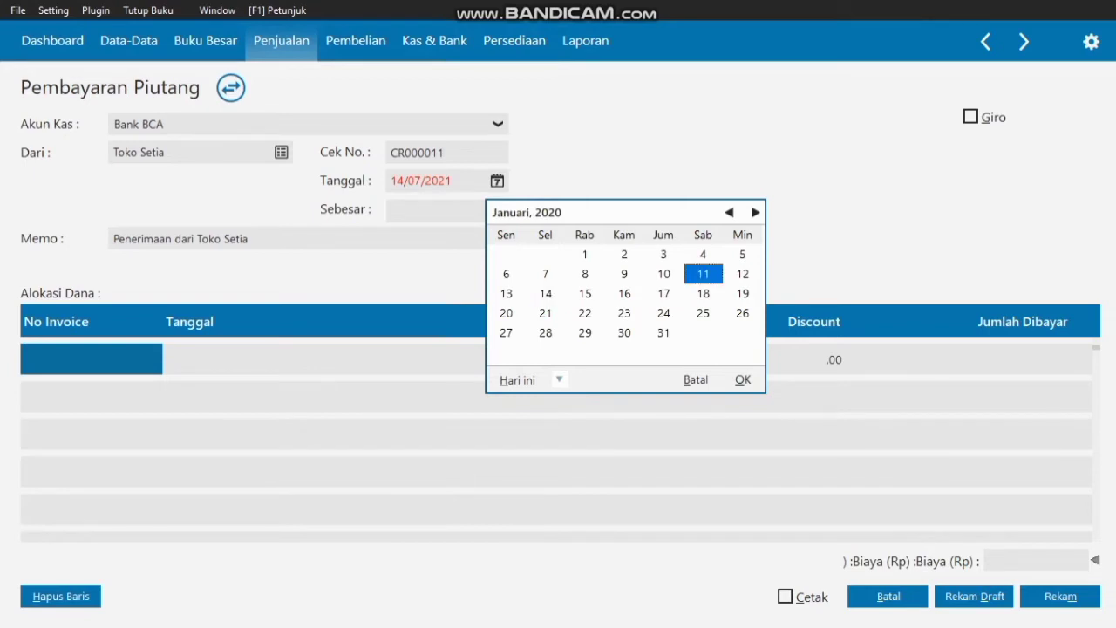
pyautogui.click(743, 380)
# - Allocate a payment of Rp 5,000,000 from Toko Setia to invoice INV-002 and record the transaction
pyautogui.click(430, 210)
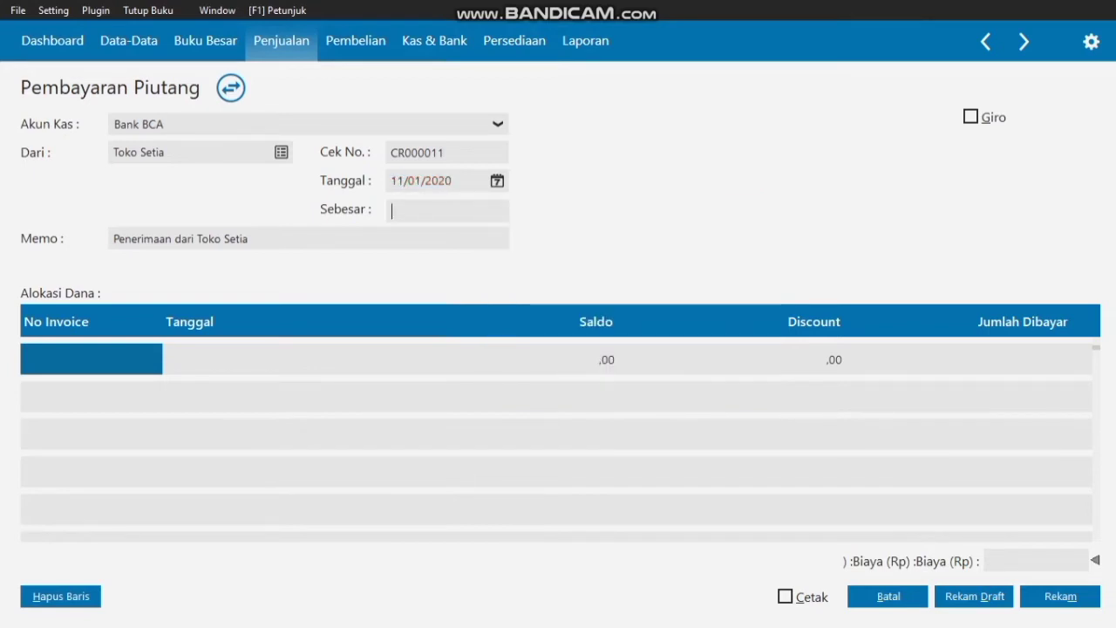
pyautogui.write('5.000.00')
pyautogui.write('000000')
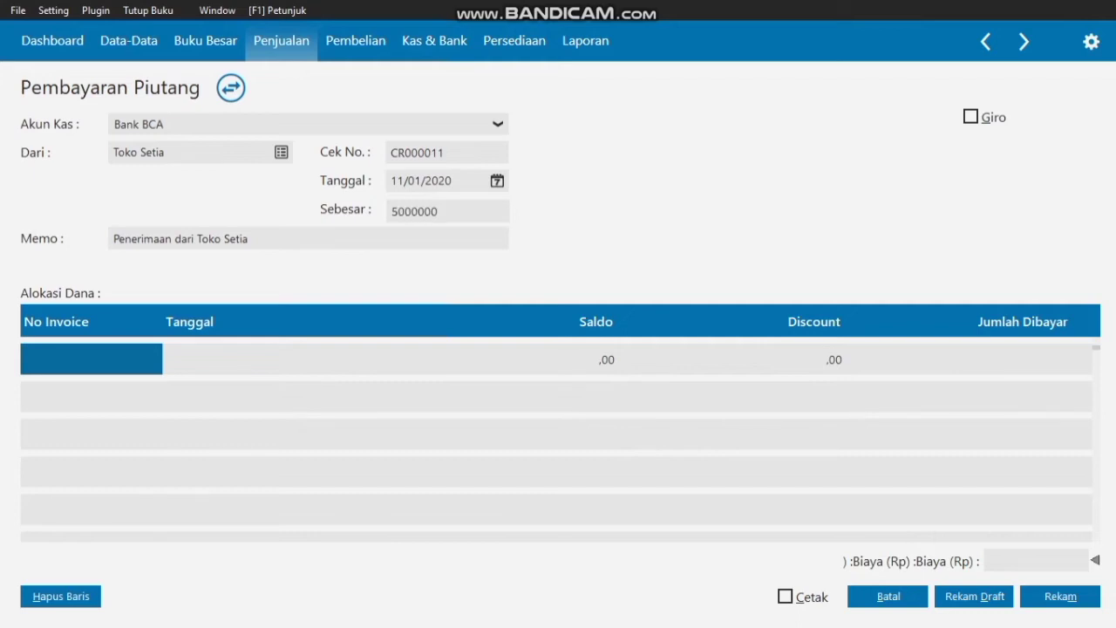
pyautogui.press('Tab')
pyautogui.press('Return')
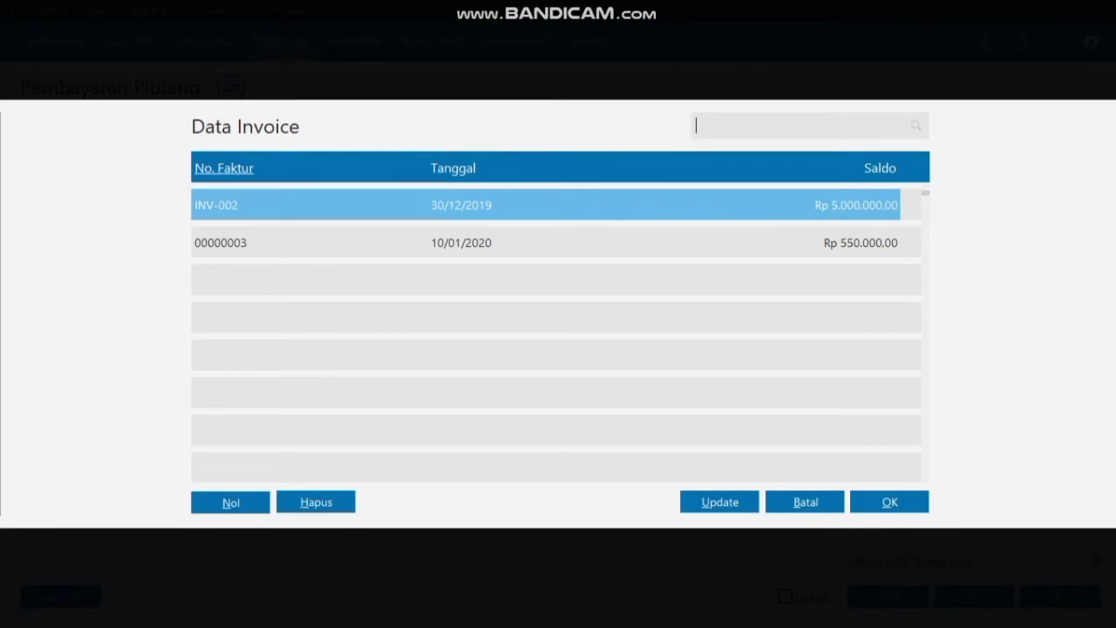
pyautogui.press('Return')
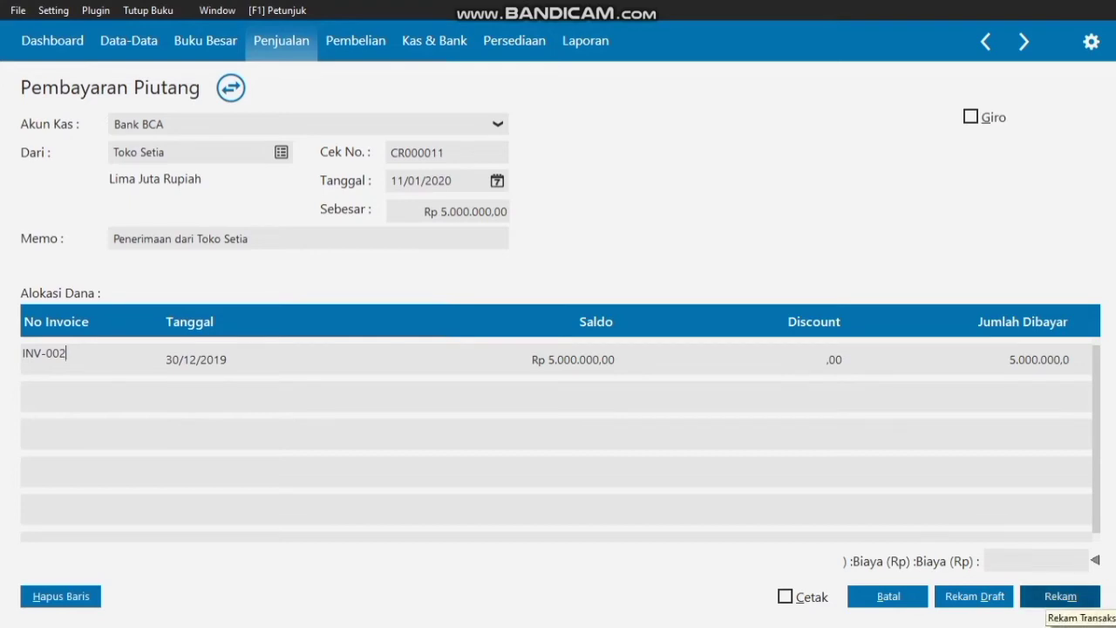
pyautogui.click(1060, 596)
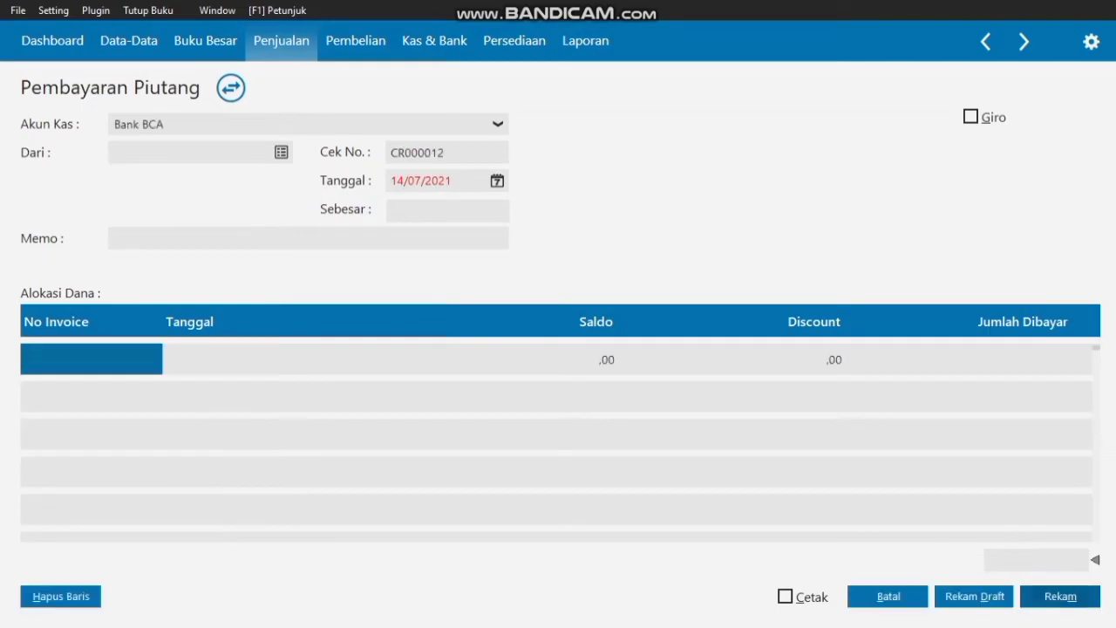
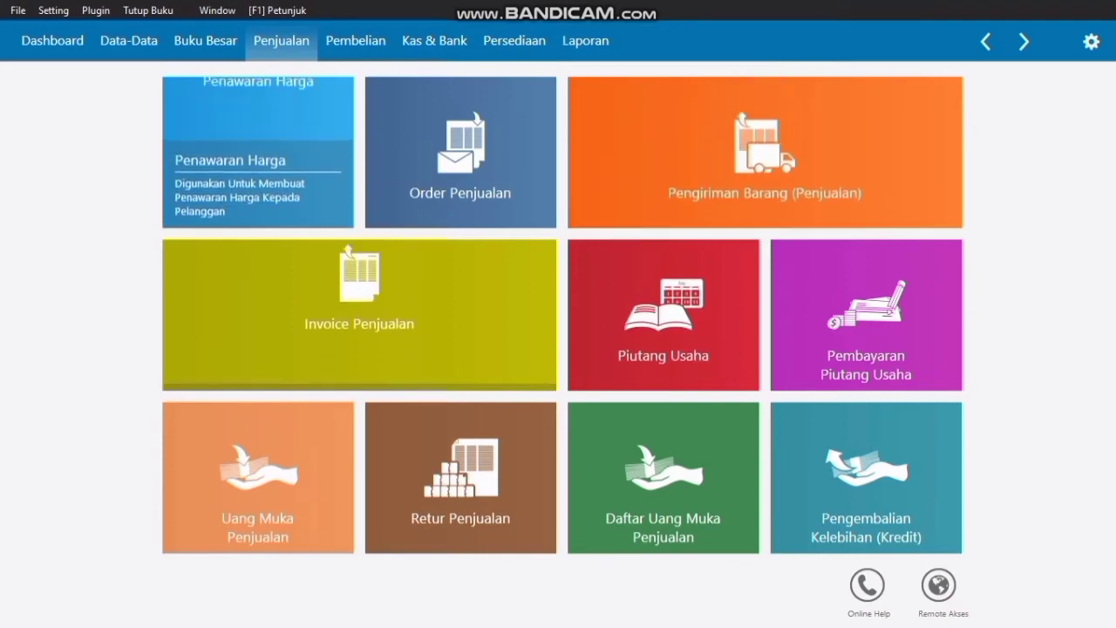
# - Create a new sales invoice as a cash (Tunai) sale with Centro Computer as the customer
pyautogui.click(305, 315)
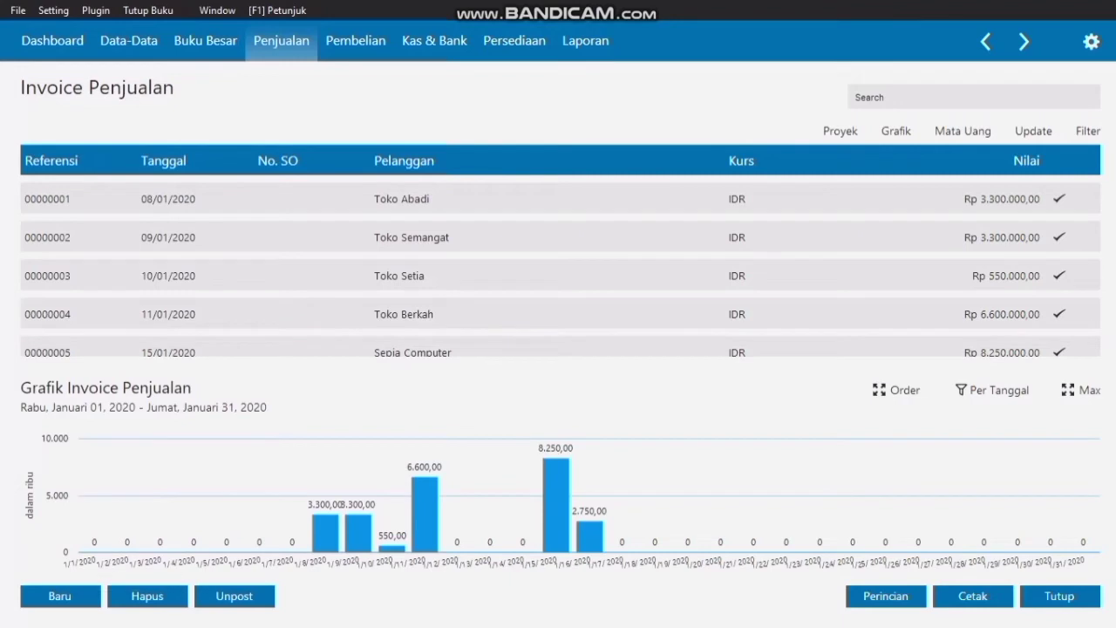
pyautogui.click(60, 596)
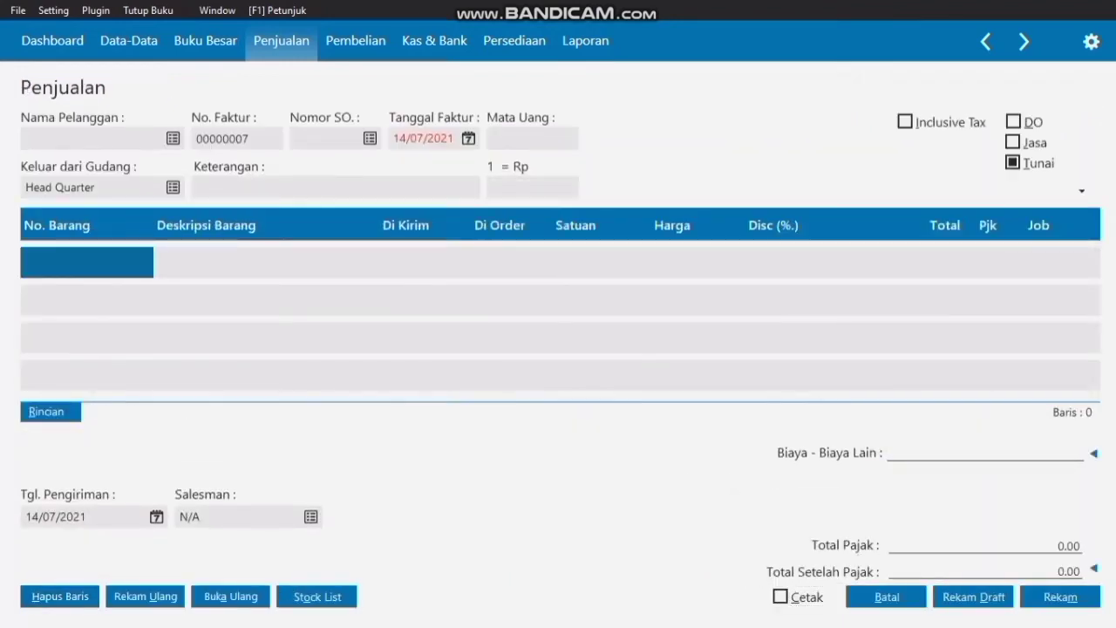
pyautogui.click(1013, 163)
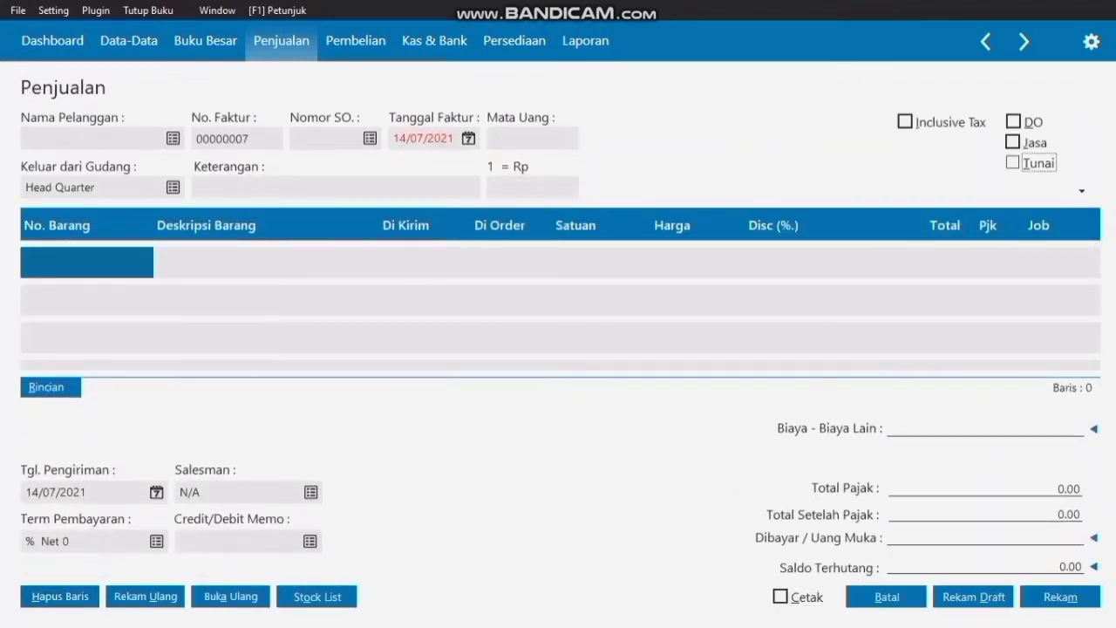
pyautogui.click(1013, 163)
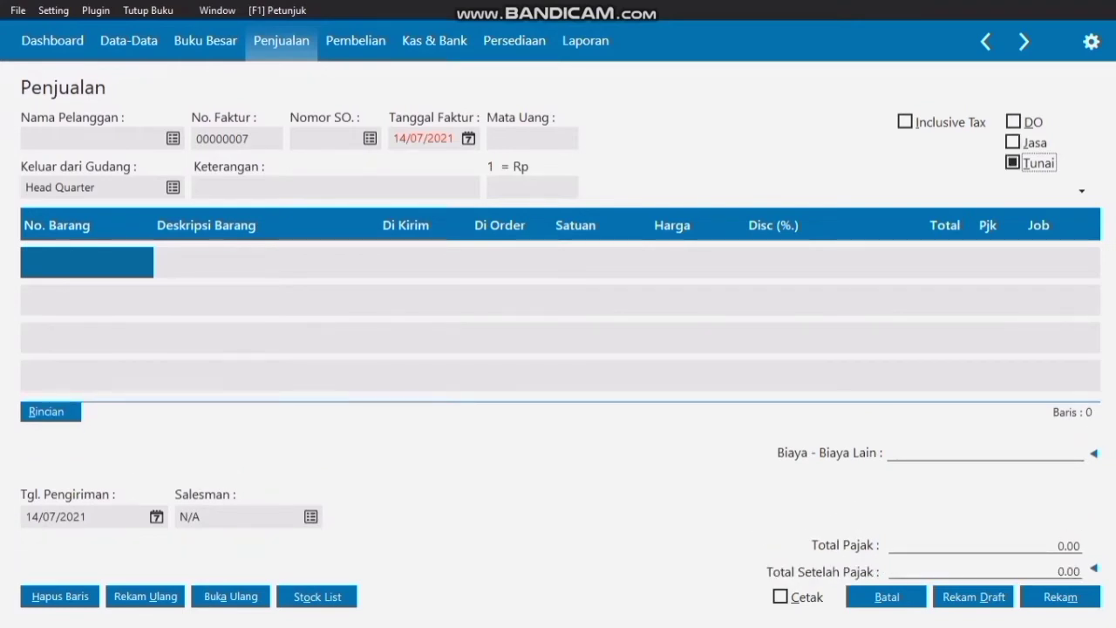
pyautogui.click(173, 138)
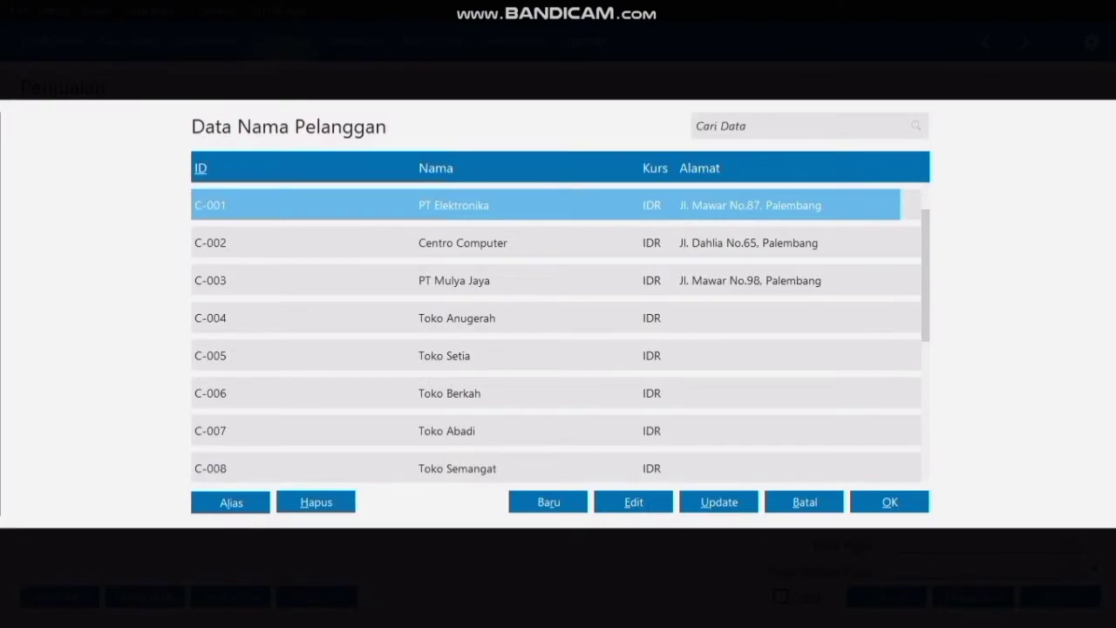
pyautogui.click(462, 243)
pyautogui.click(889, 502)
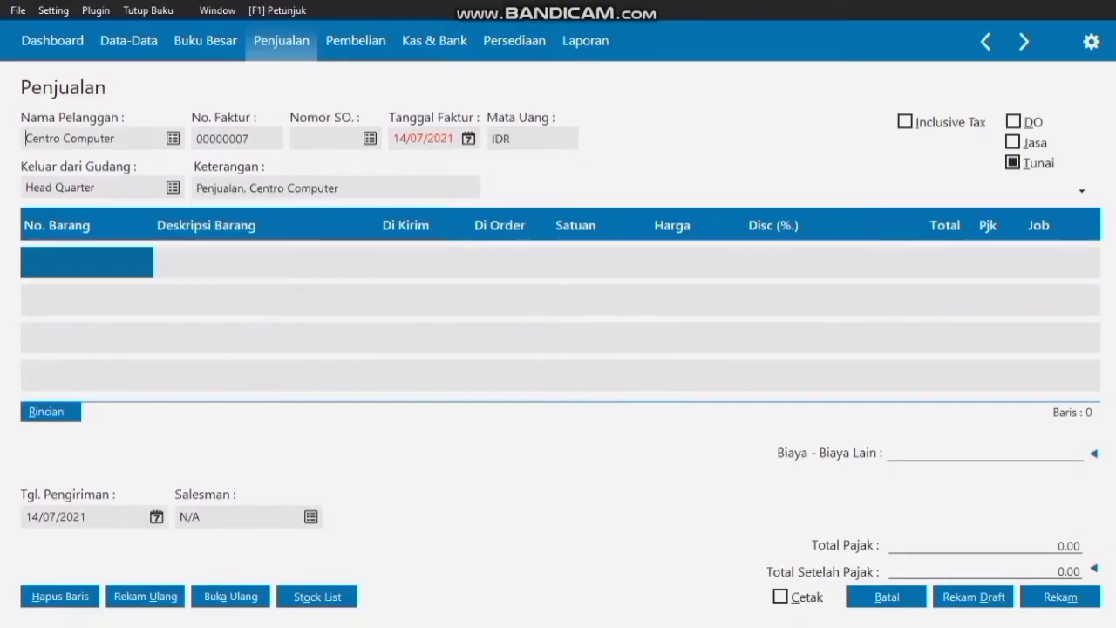
# - Set the Centro Computer cash sale's invoice date to 11/01/2020
pyautogui.click(468, 139)
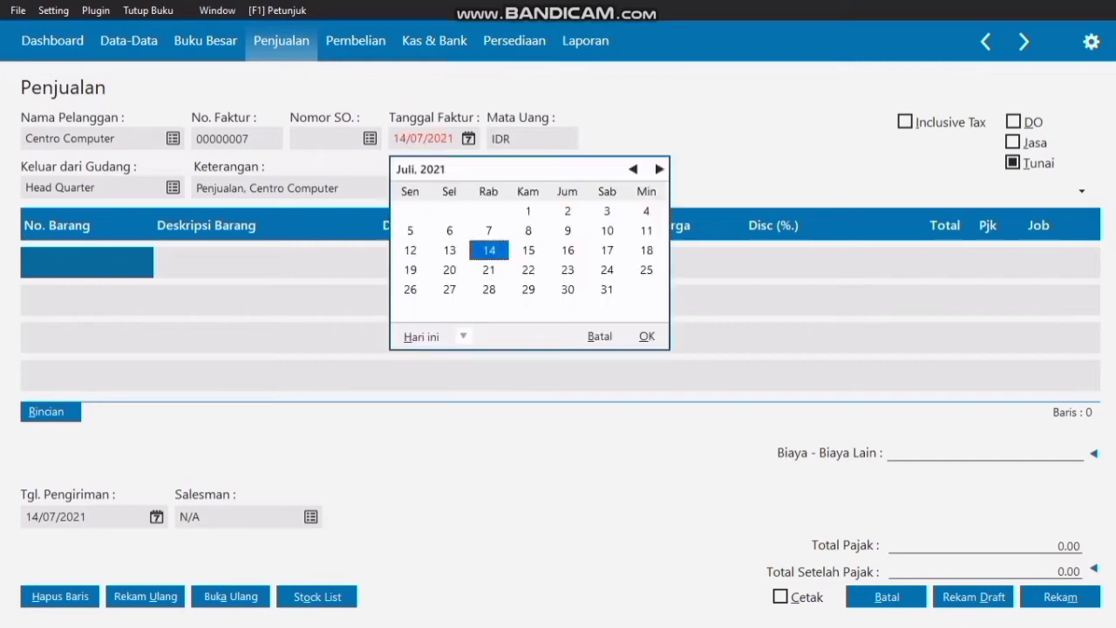
pyautogui.click(633, 169)
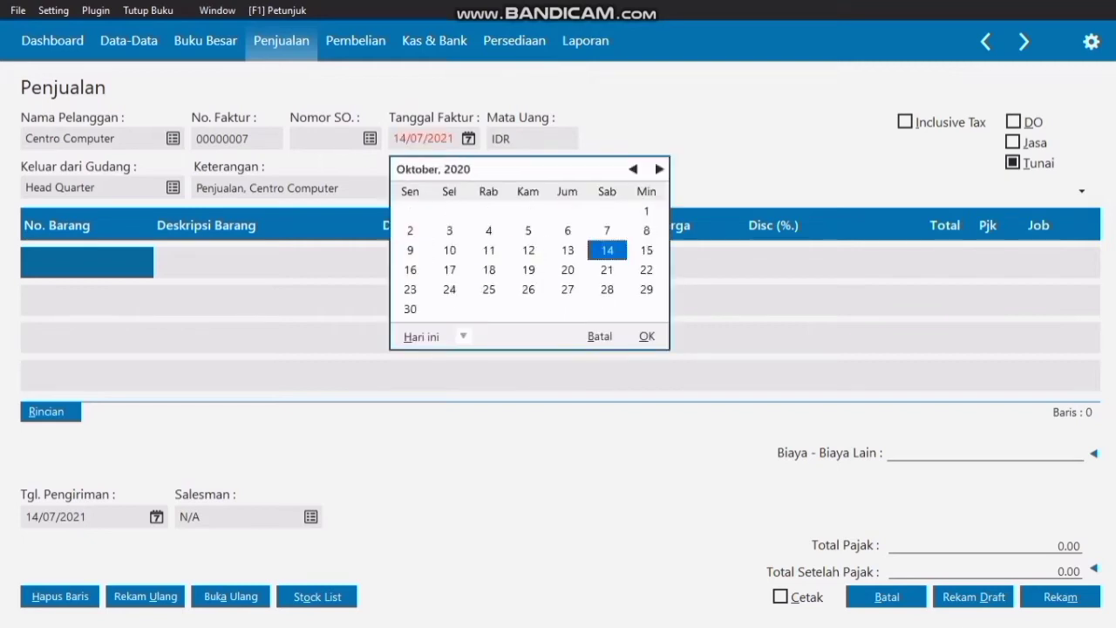
pyautogui.click(633, 169)
pyautogui.click(633, 169)
pyautogui.click(633, 169)
pyautogui.click(632, 169)
pyautogui.click(633, 170)
pyautogui.click(633, 169)
pyautogui.click(633, 170)
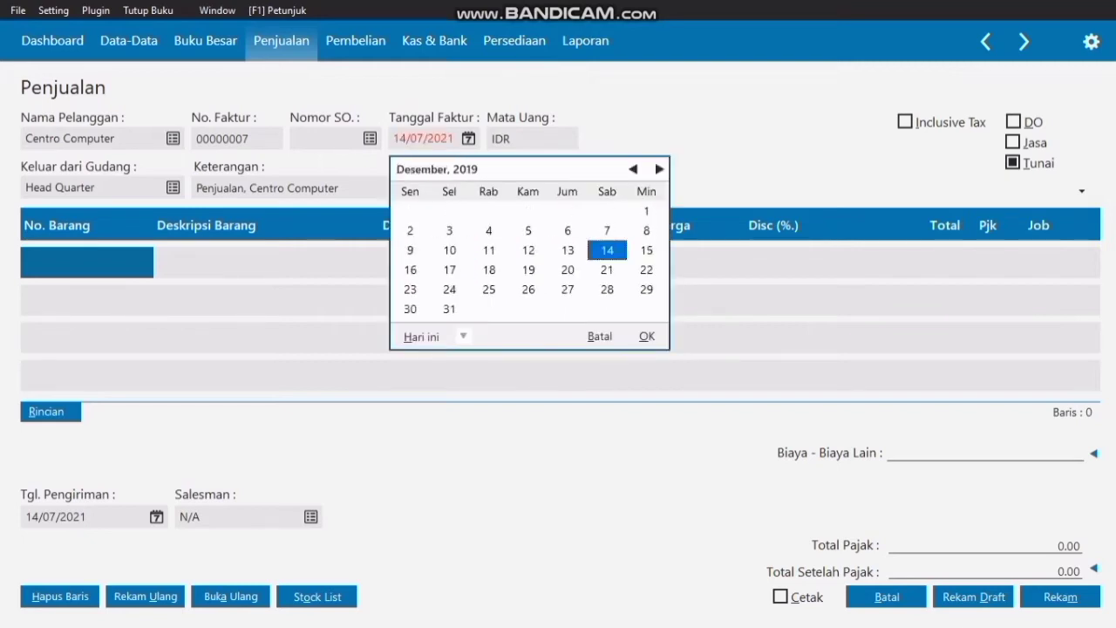
pyautogui.click(659, 169)
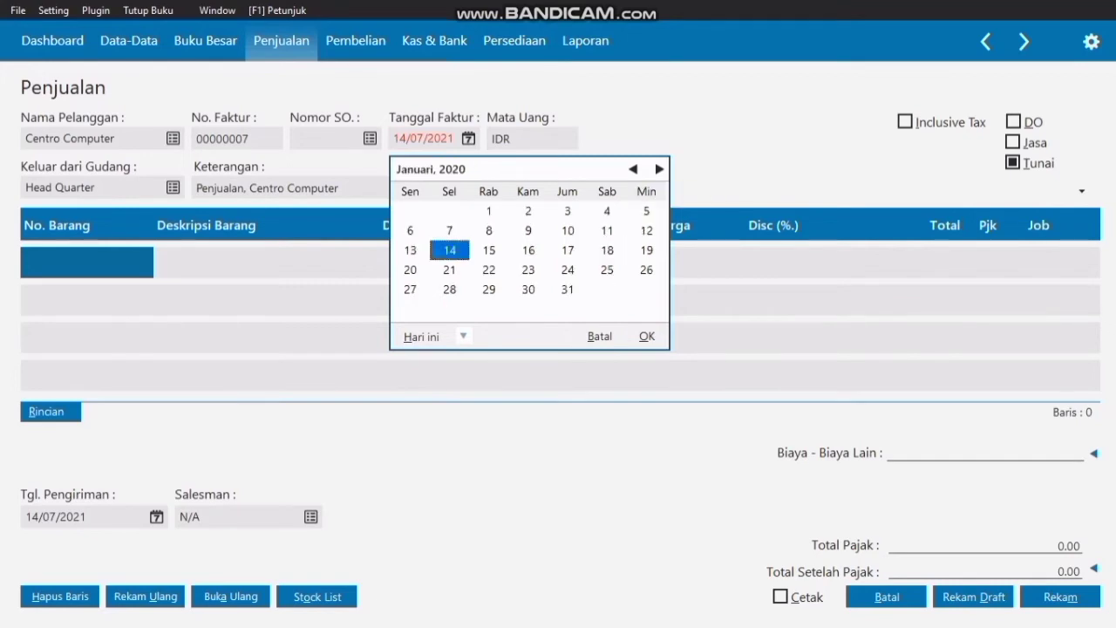
pyautogui.click(606, 231)
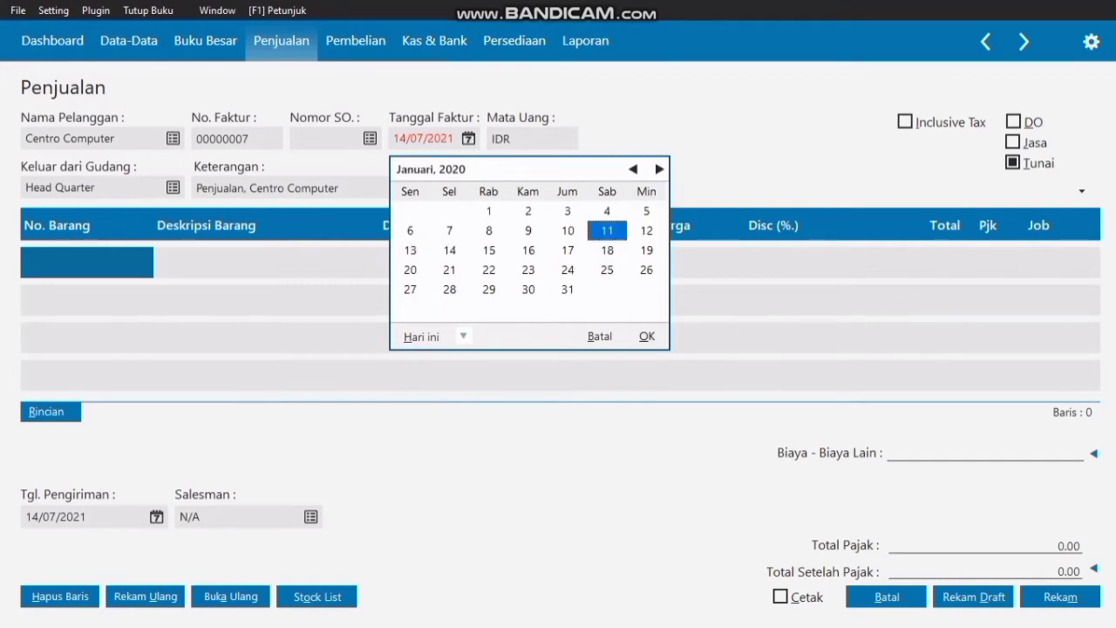
pyautogui.click(646, 337)
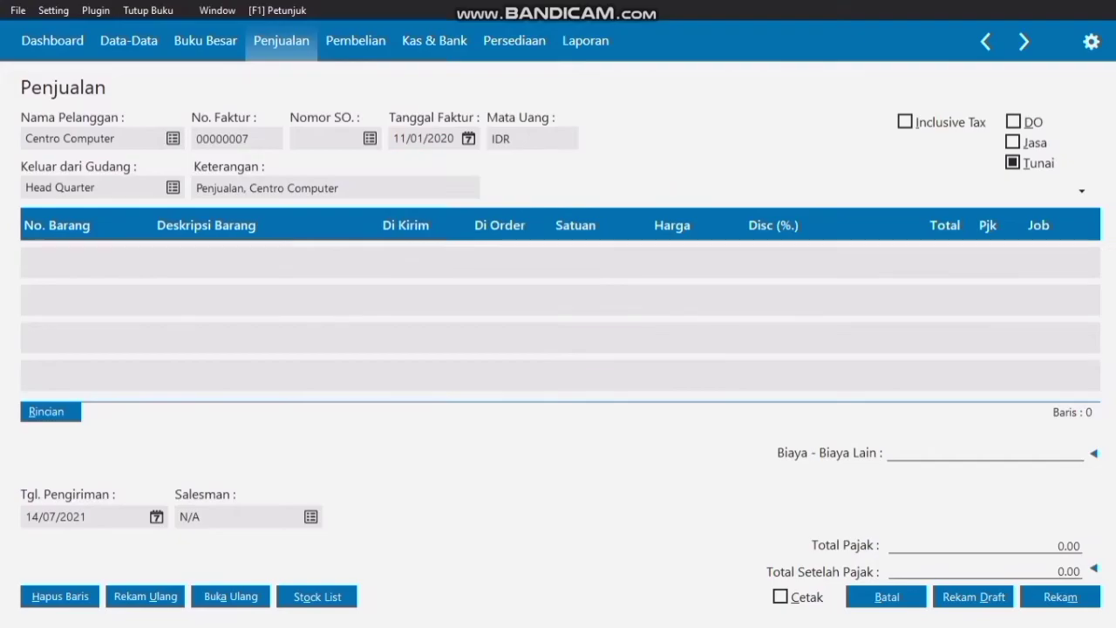
# - Add item P-010 Jasa Service to the Centro Computer invoice with a delivered quantity of 2
pyautogui.doubleClick(85, 263)
pyautogui.press('Down')
pyautogui.press('Down')
pyautogui.press('Down')
pyautogui.press('Down')
pyautogui.press('Down')
pyautogui.press('Down')
pyautogui.press('Down')
pyautogui.press('Down')
pyautogui.press('Down')
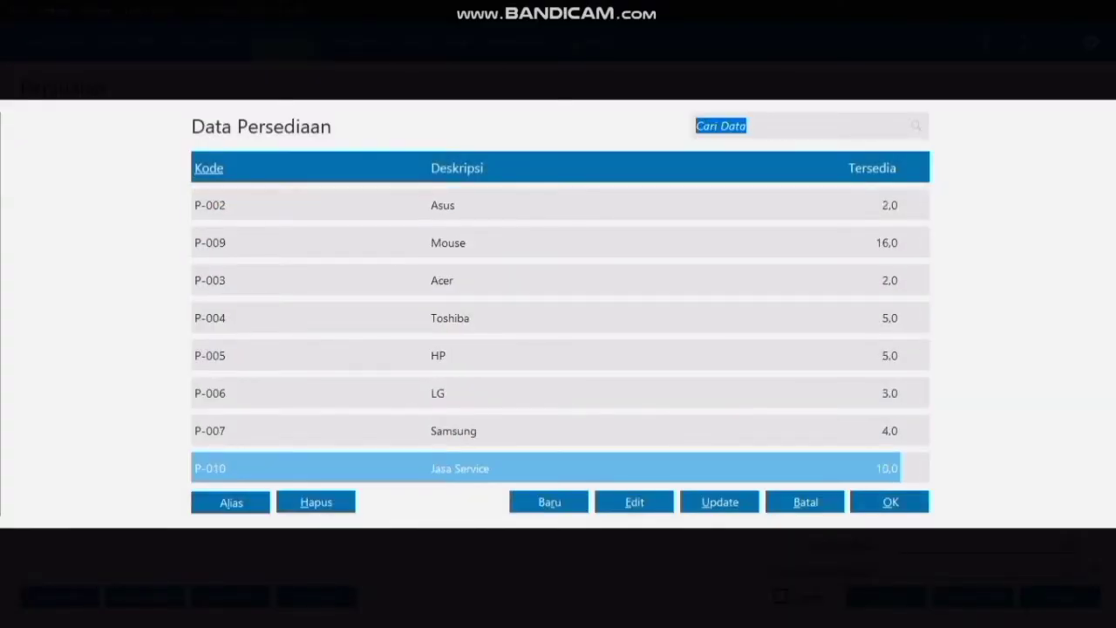
pyautogui.press('Return')
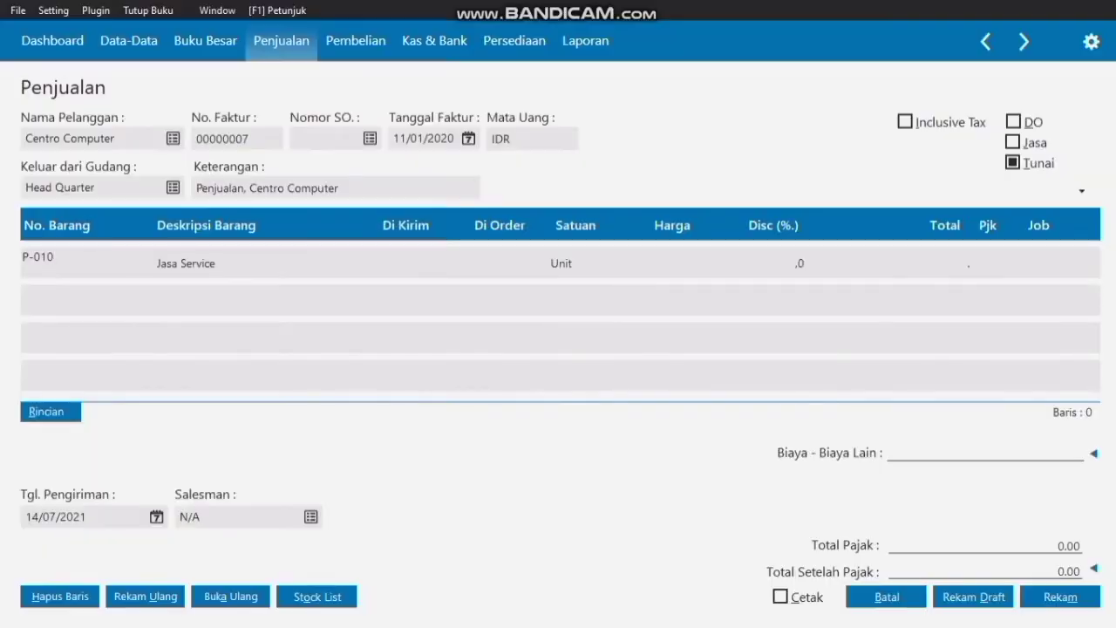
pyautogui.press('Return')
pyautogui.write('2')
pyautogui.press('Return')
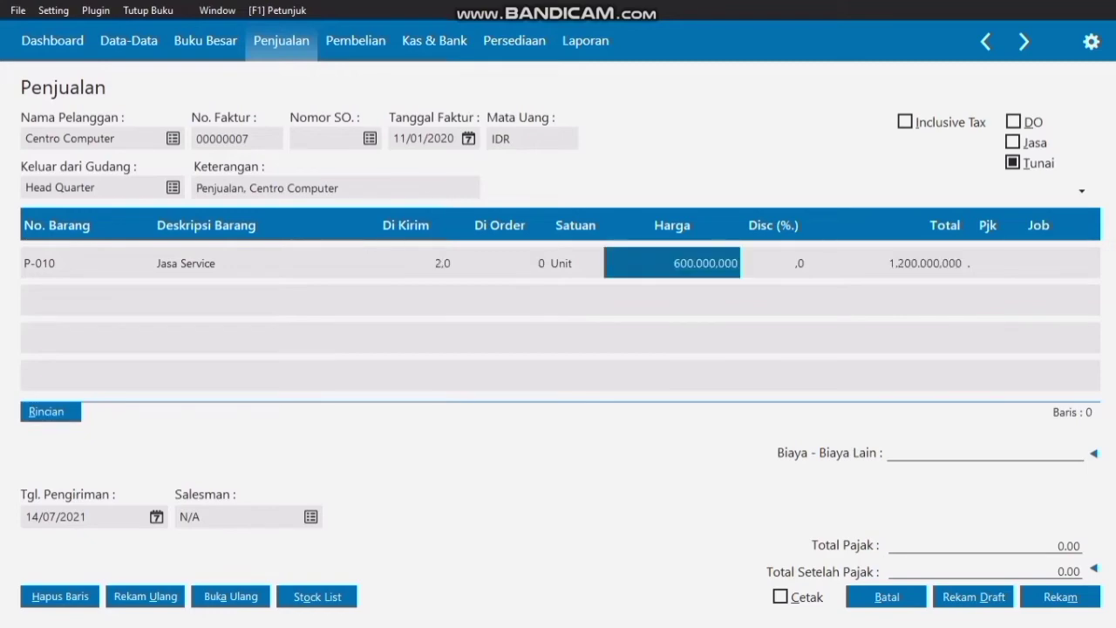
# - Apply the PPN (Pertambahan Nilai) tax to the Jasa Service line of the Centro Computer invoice
pyautogui.doubleClick(986, 262)
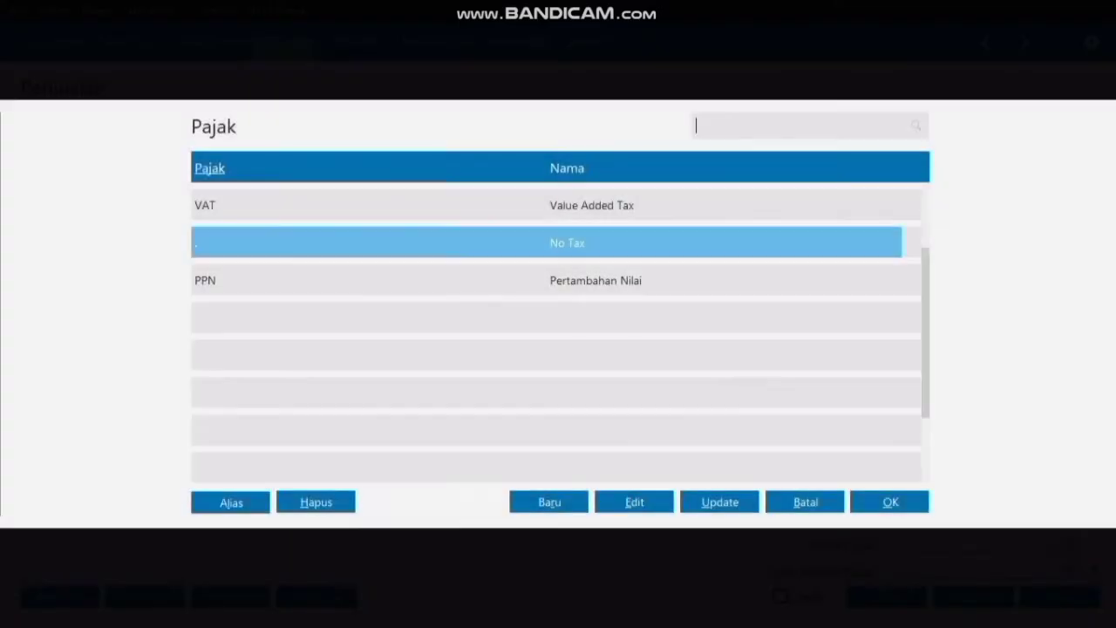
pyautogui.click(596, 280)
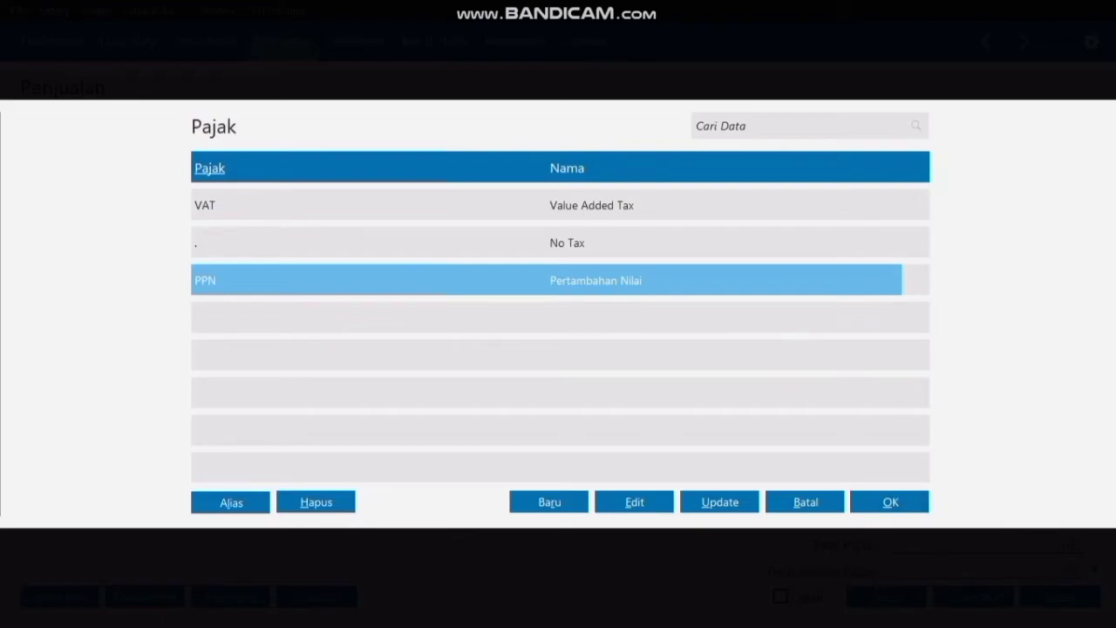
pyautogui.click(889, 502)
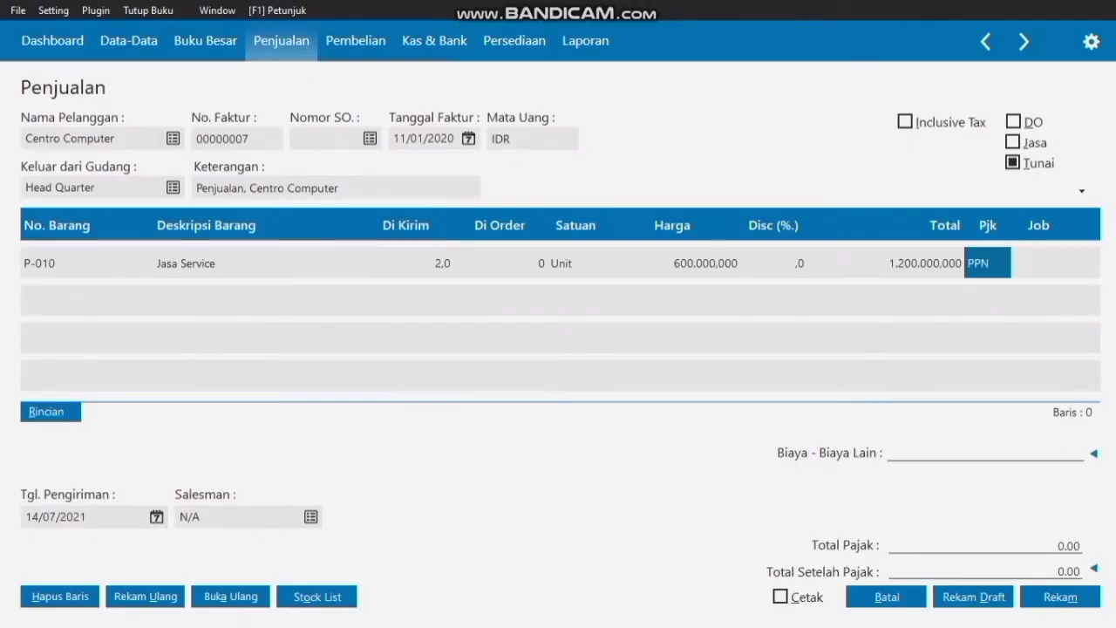
# - Set the delivery date of the Centro Computer invoice to 11/01/2020
pyautogui.click(156, 517)
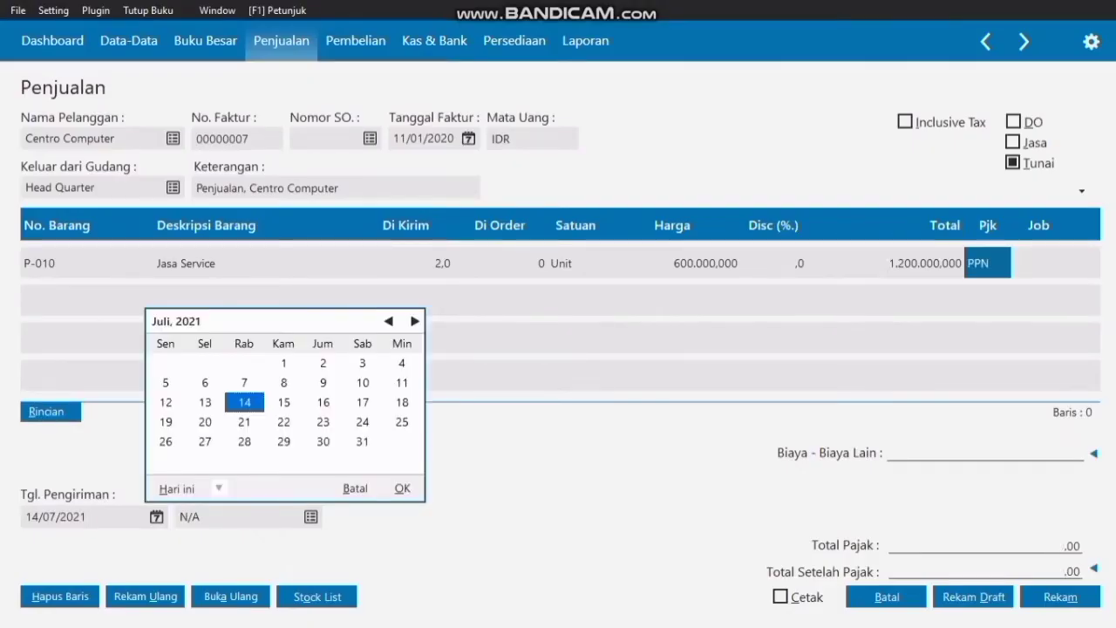
pyautogui.click(389, 321)
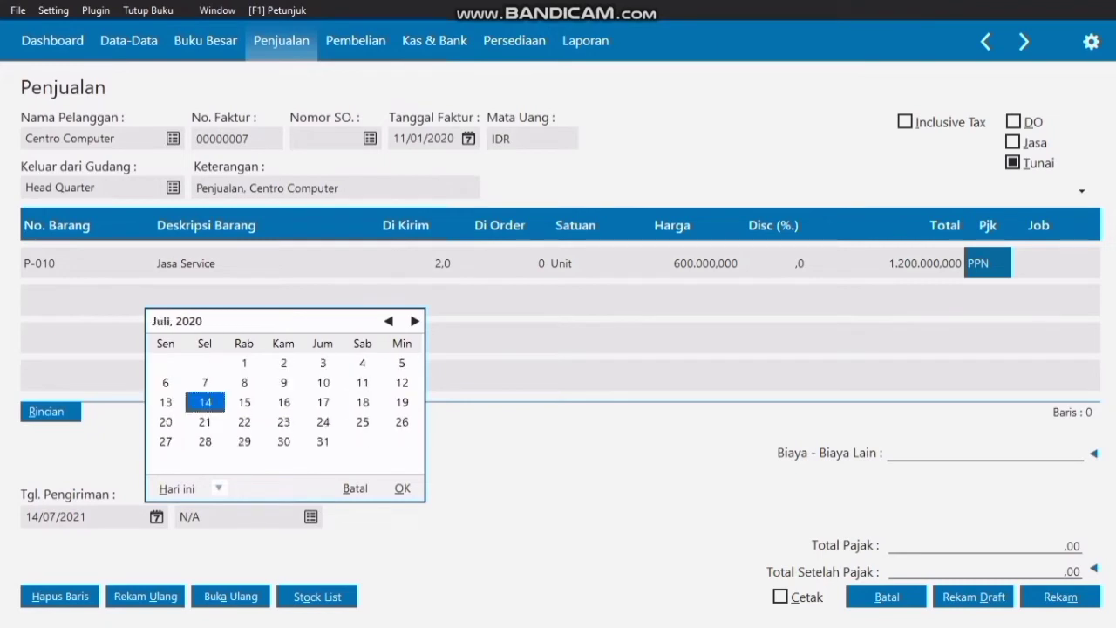
pyautogui.click(389, 321)
pyautogui.click(389, 321)
pyautogui.click(388, 321)
pyautogui.click(389, 320)
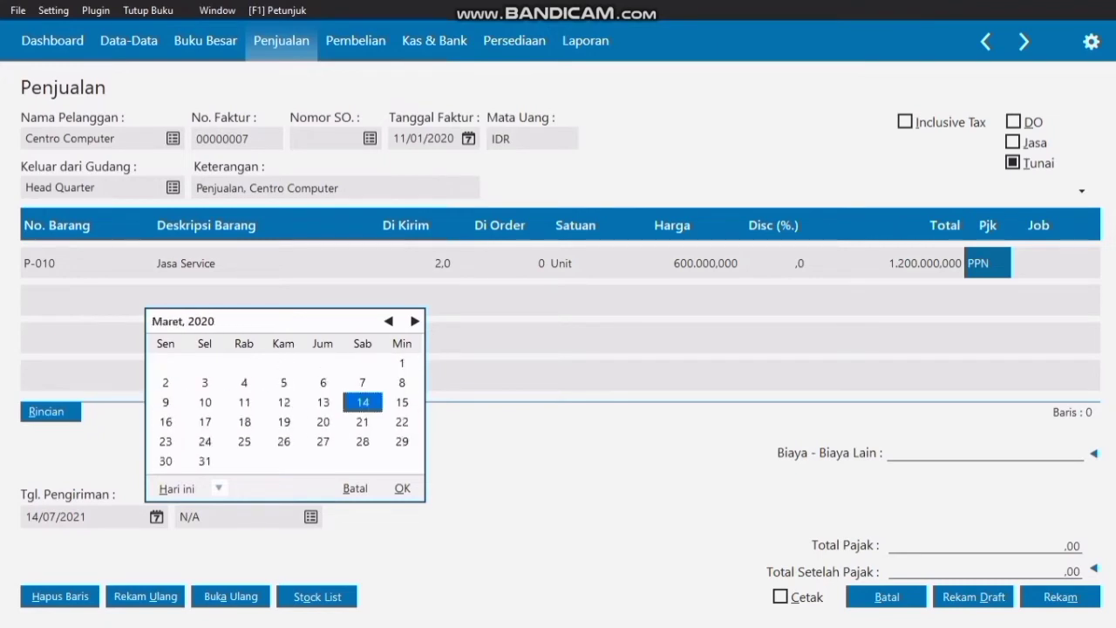
pyautogui.click(389, 321)
pyautogui.click(389, 321)
pyautogui.click(363, 383)
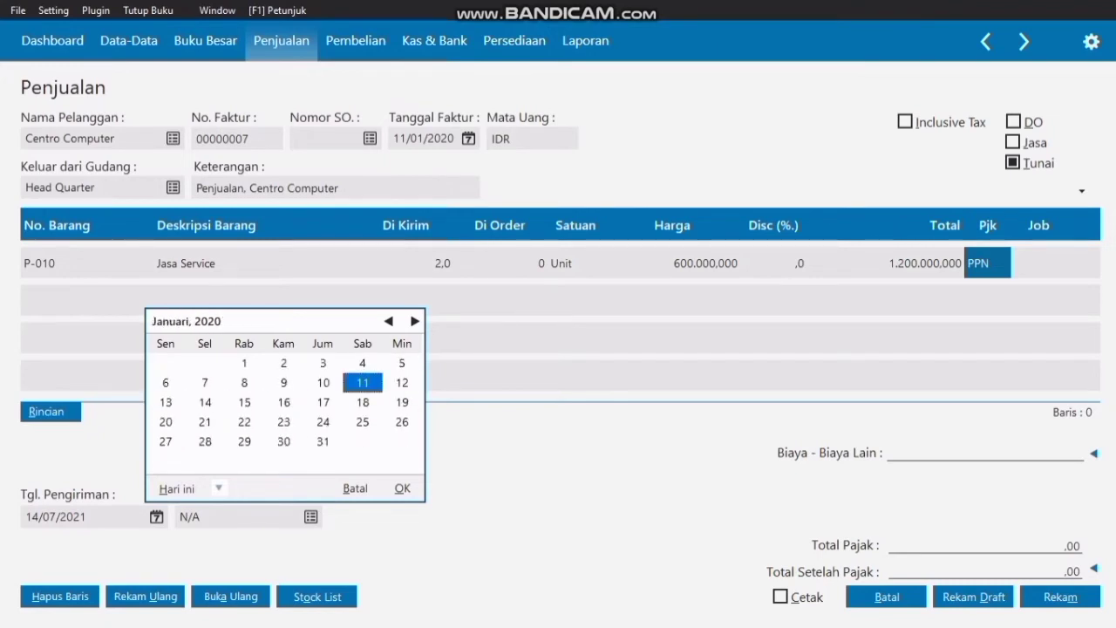
pyautogui.click(402, 488)
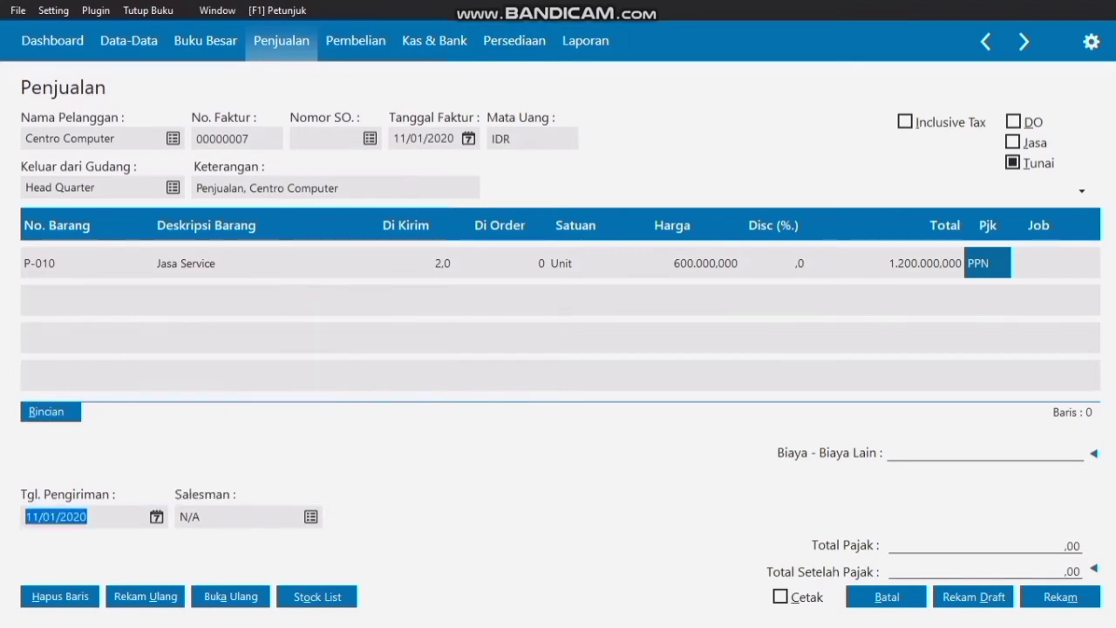
# - Assign the second listed employee as salesman and record the Centro Computer cash sale
pyautogui.click(310, 517)
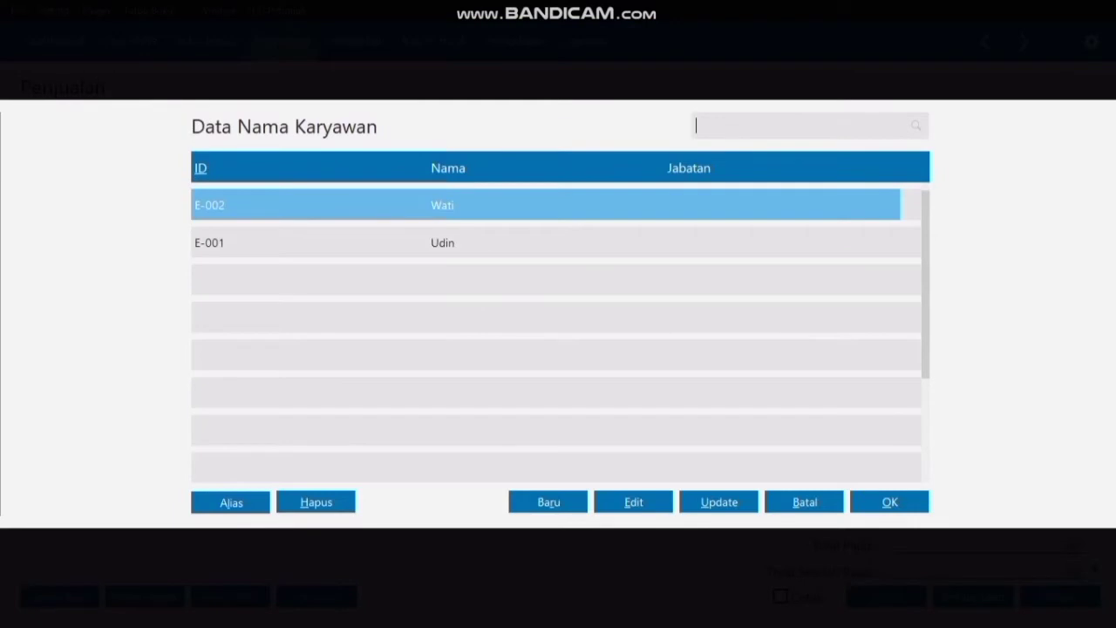
pyautogui.click(443, 243)
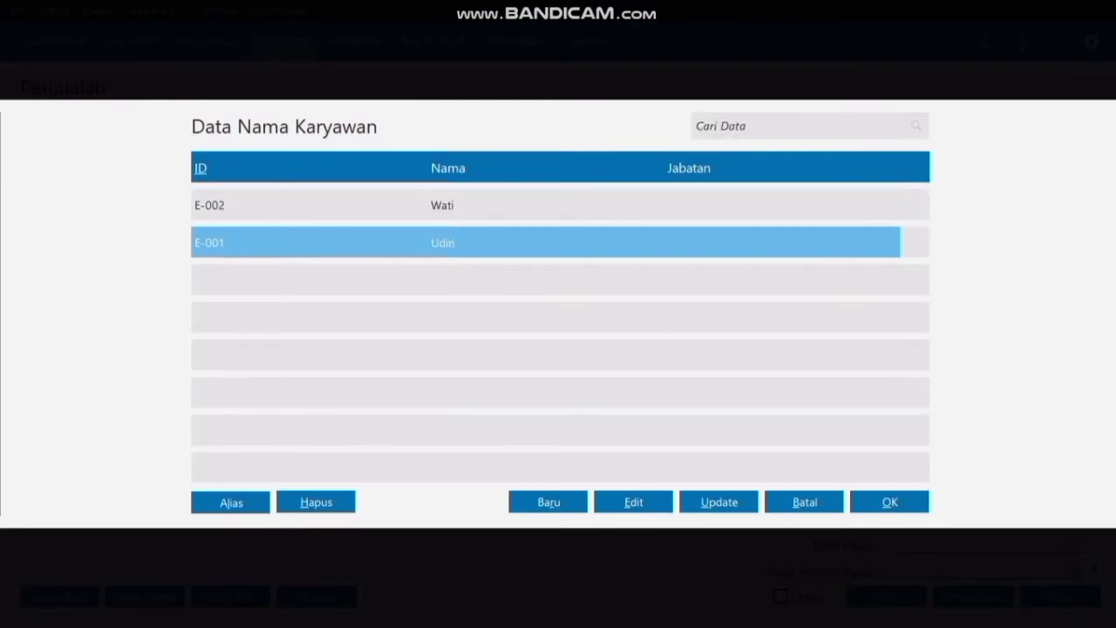
pyautogui.click(889, 502)
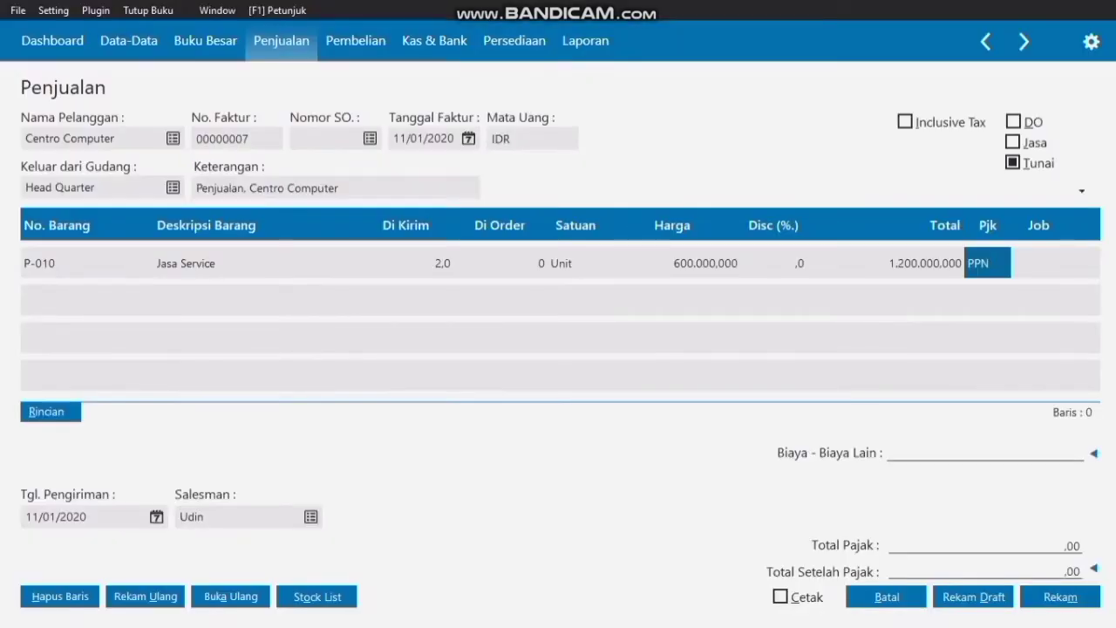
pyautogui.click(1060, 596)
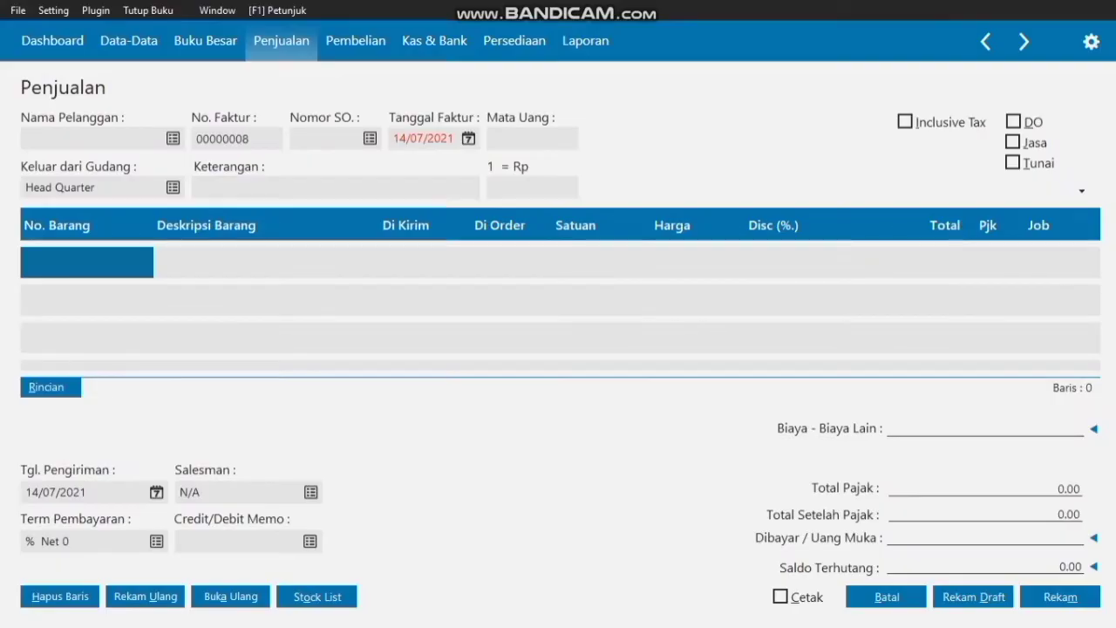
# - Mark the new sales invoice as a cash (Tunai) sale and choose PT Mulya Jaya as the customer
pyautogui.click(1013, 163)
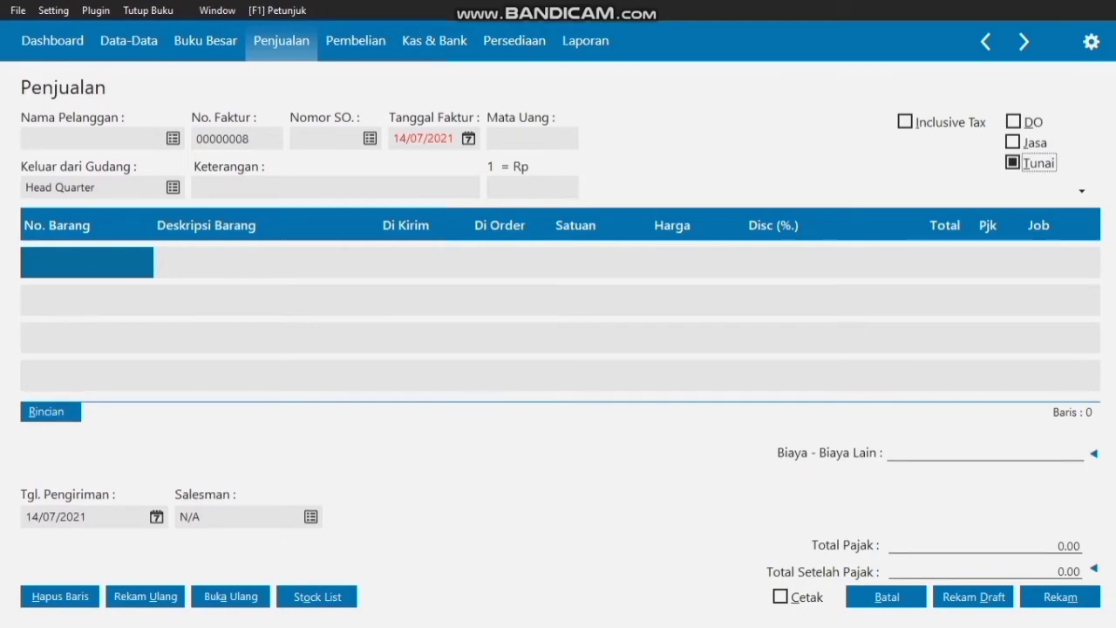
pyautogui.click(172, 139)
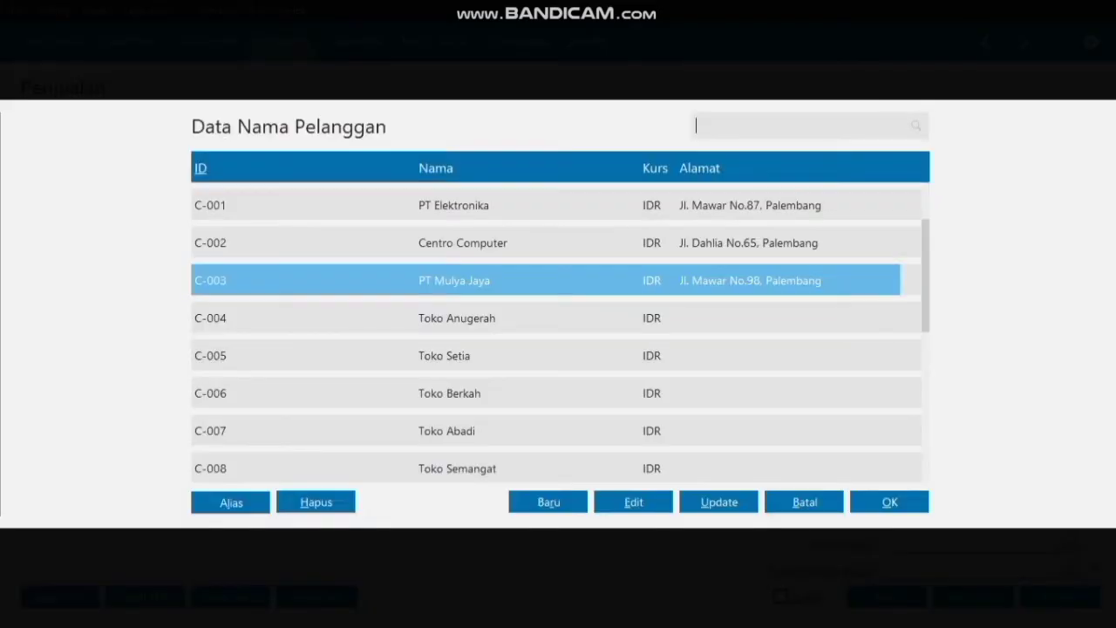
pyautogui.click(889, 502)
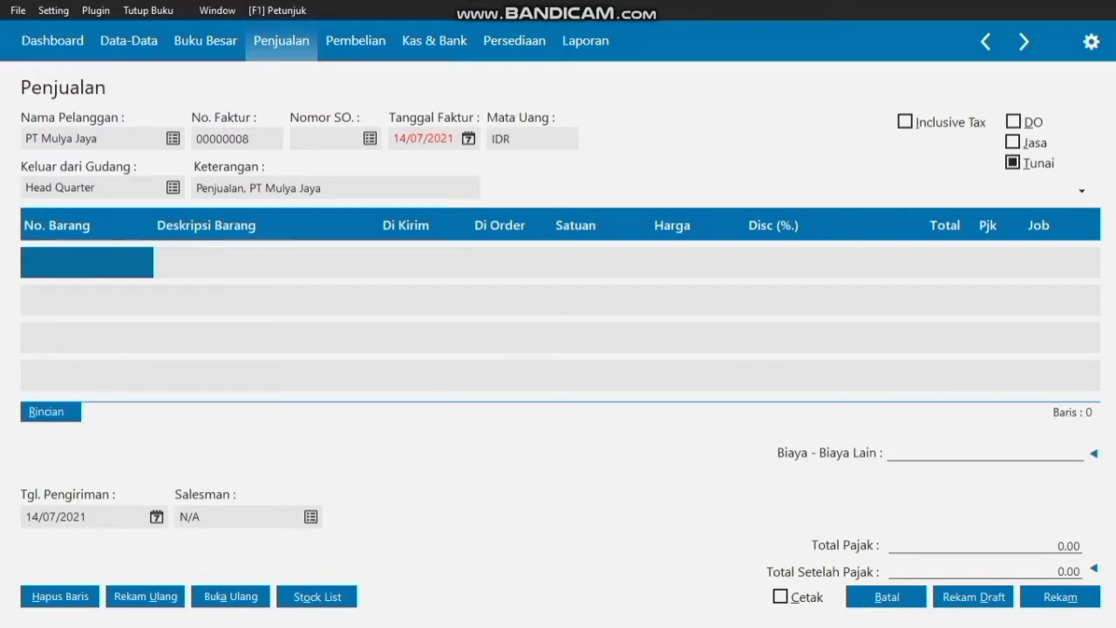
# - Set the PT Mulya Jaya cash sale's invoice date to 13/01/2020
pyautogui.click(468, 139)
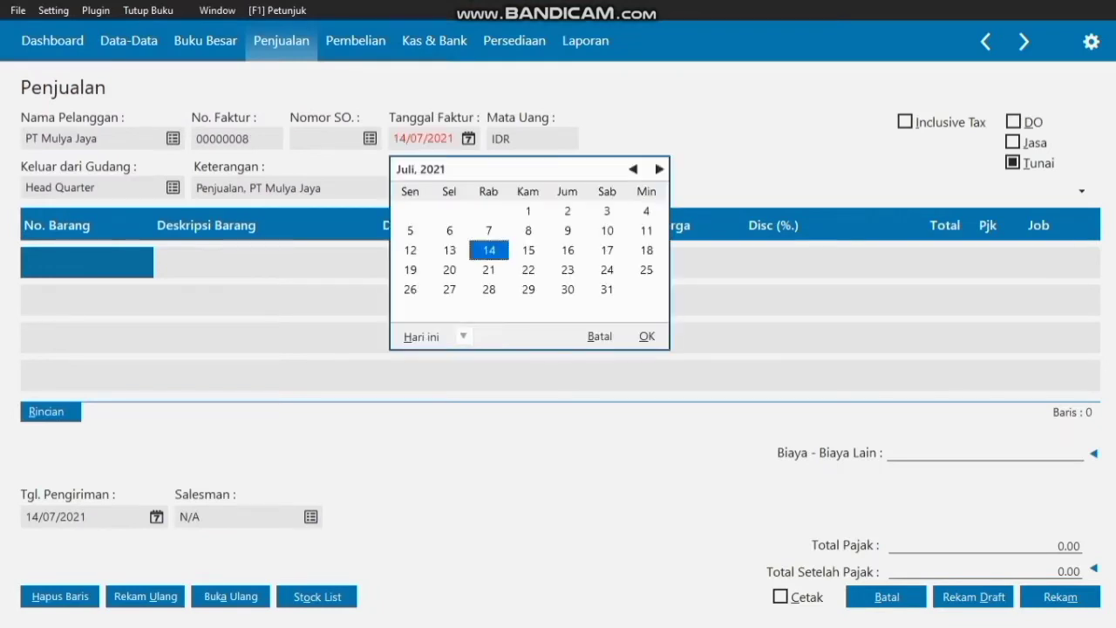
pyautogui.click(632, 170)
pyautogui.click(632, 169)
pyautogui.click(633, 169)
pyautogui.click(633, 169)
pyautogui.click(633, 169)
pyautogui.click(633, 169)
pyautogui.click(633, 169)
pyautogui.click(633, 169)
pyautogui.click(633, 169)
pyautogui.click(633, 169)
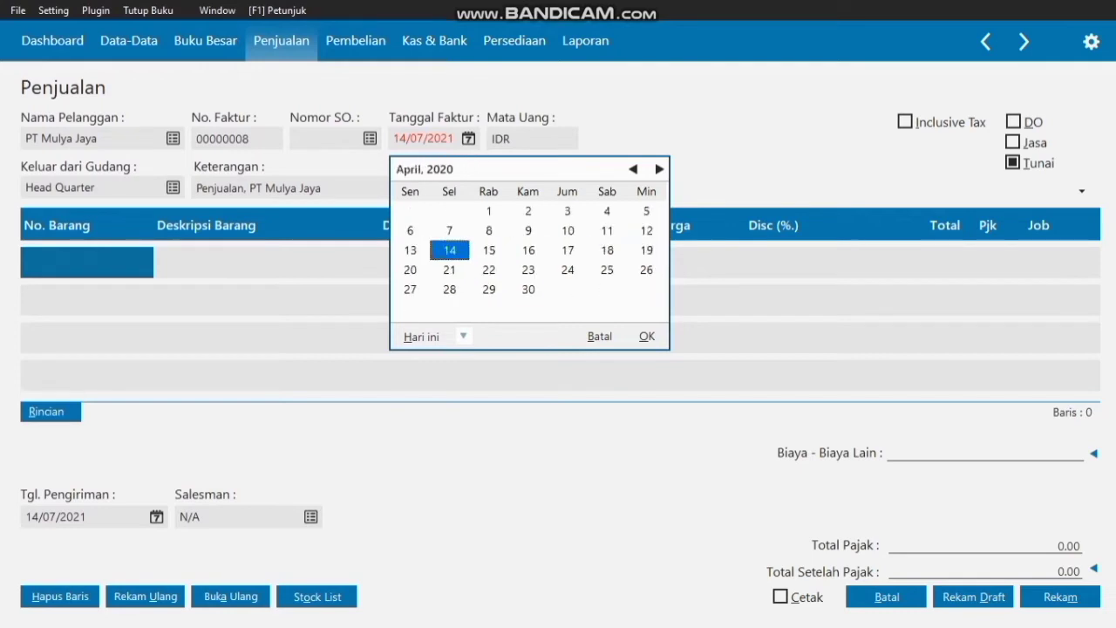
pyautogui.click(633, 169)
pyautogui.click(632, 169)
pyautogui.click(633, 169)
pyautogui.click(633, 169)
pyautogui.click(633, 170)
pyautogui.click(633, 169)
pyautogui.click(633, 169)
pyautogui.click(633, 169)
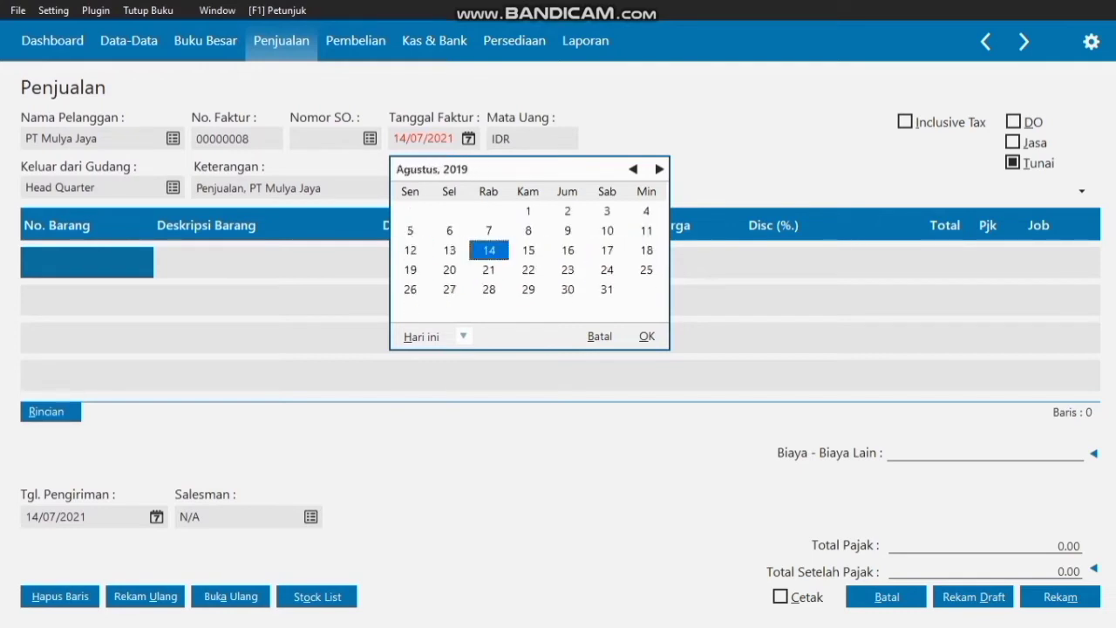
pyautogui.click(659, 169)
pyautogui.click(659, 169)
pyautogui.click(658, 169)
pyautogui.click(659, 169)
pyautogui.click(659, 169)
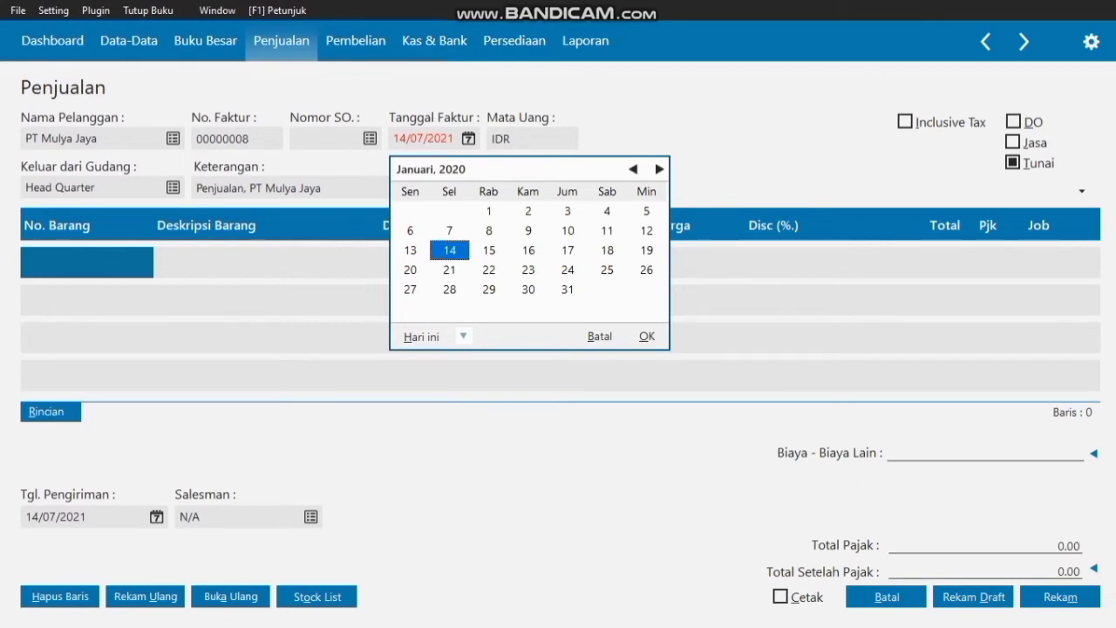
pyautogui.click(409, 250)
pyautogui.click(646, 336)
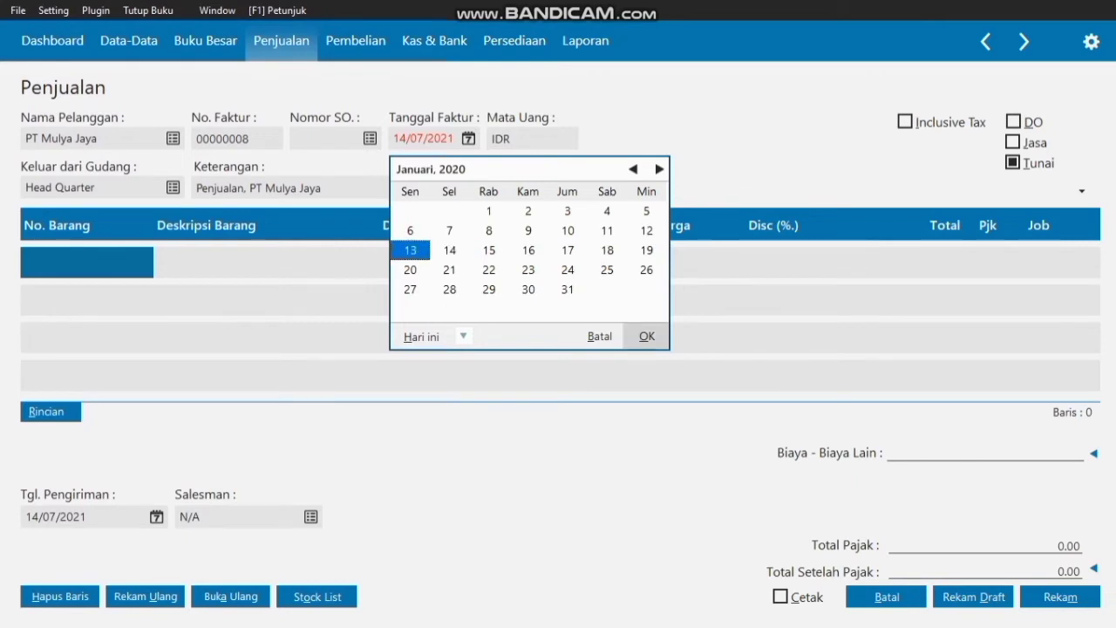
# - Add item P-010 Jasa Service to the PT Mulya Jaya invoice with a delivered quantity of 4
pyautogui.click(87, 262)
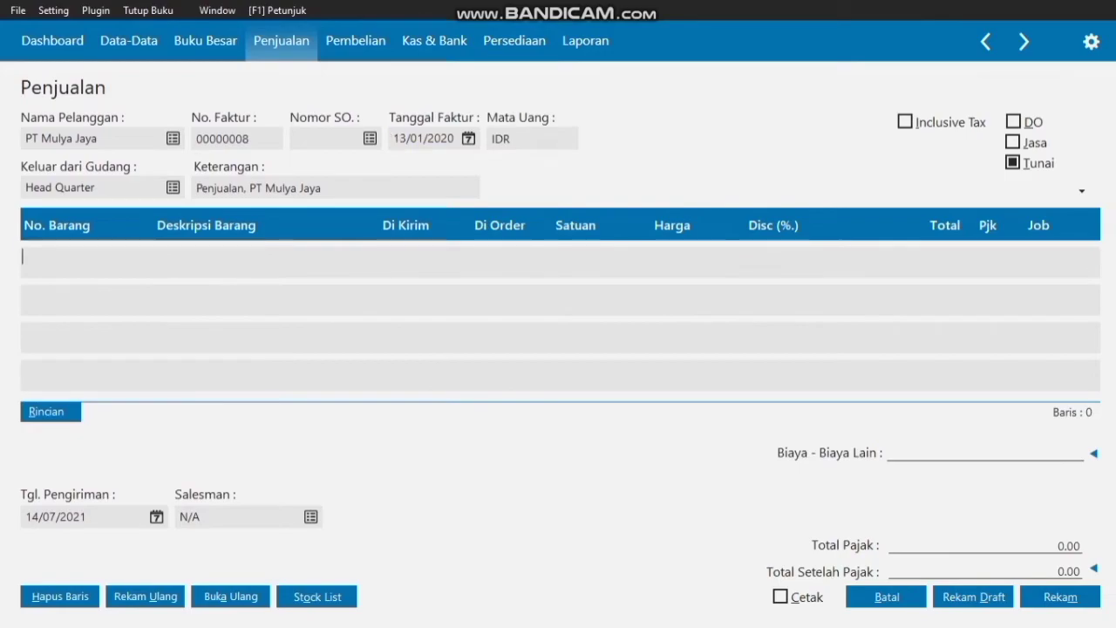
pyautogui.press('Return')
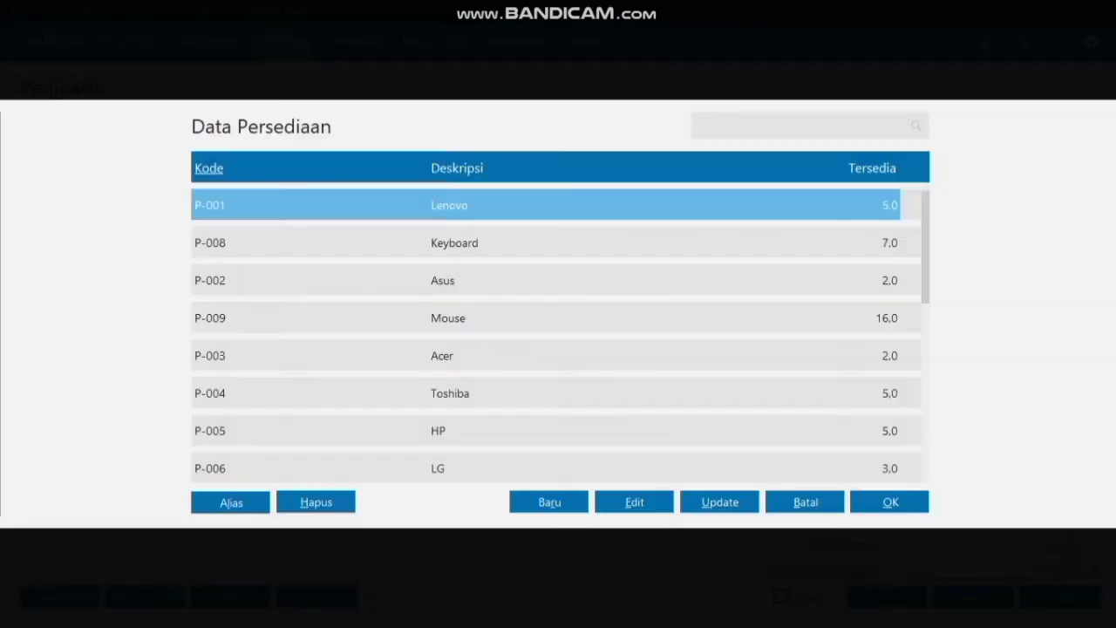
pyautogui.moveTo(924, 248); pyautogui.dragTo(925, 419)
pyautogui.click(460, 468)
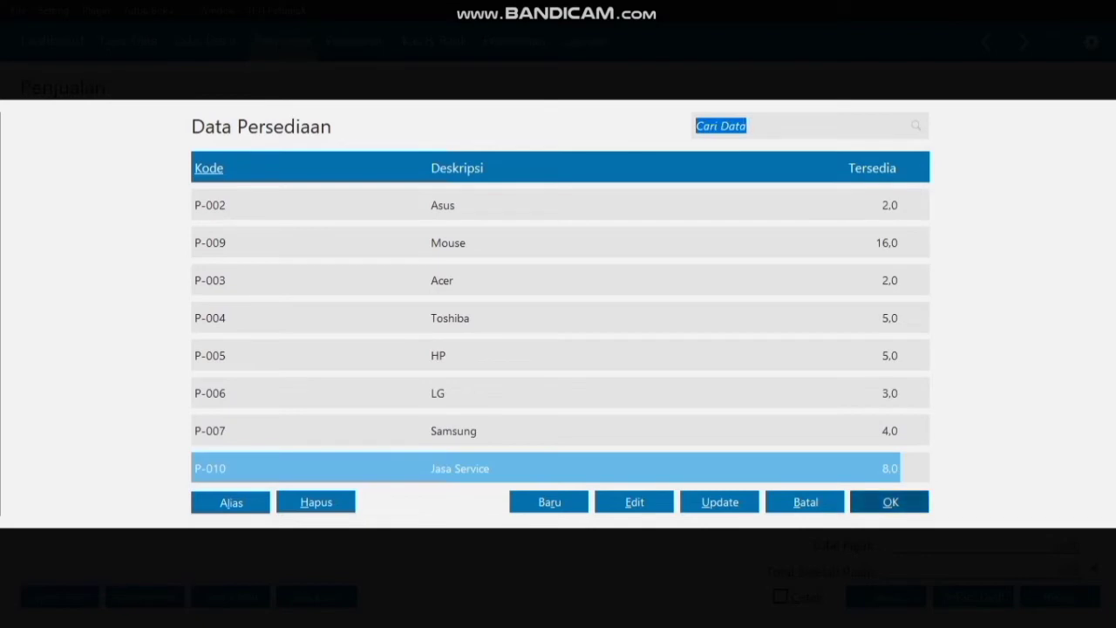
pyautogui.press('Return')
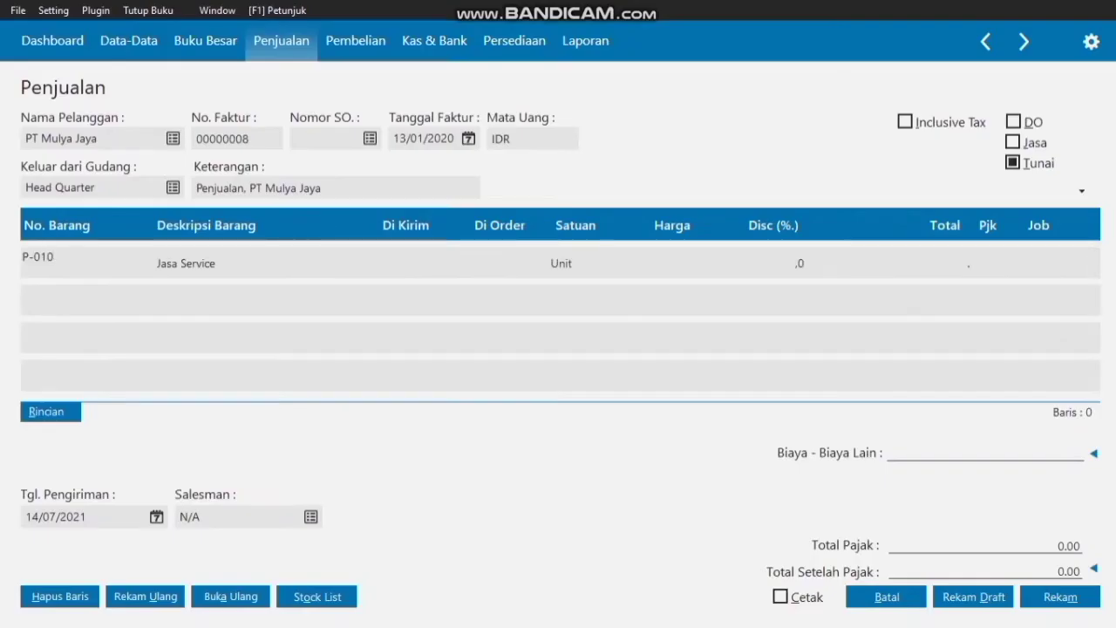
pyautogui.press('Return')
pyautogui.write('4')
pyautogui.press('Return')
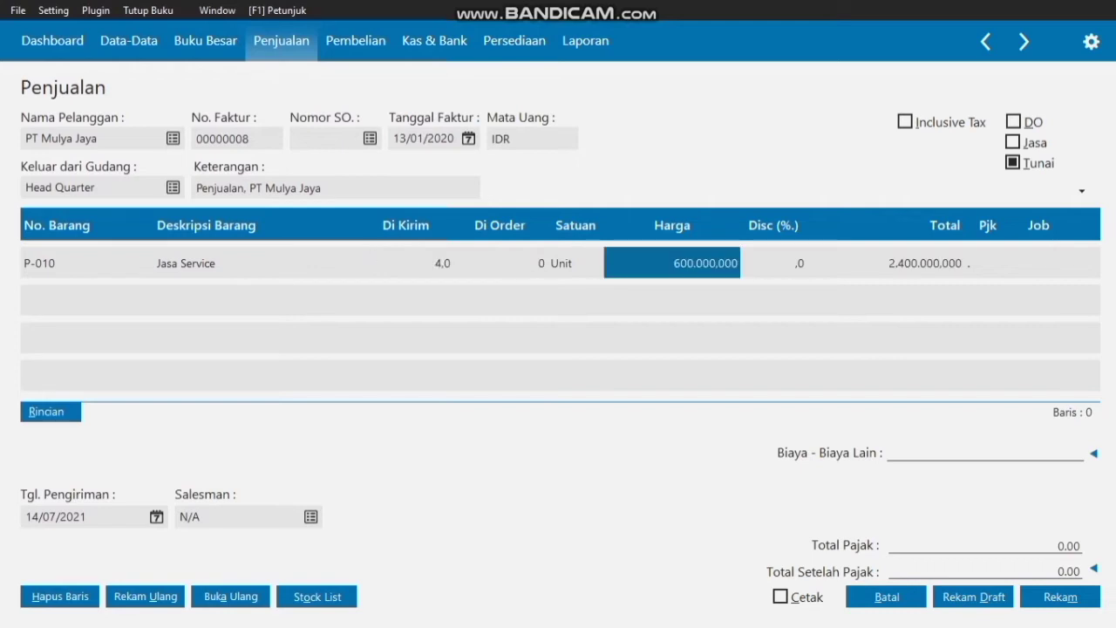
# - Apply the PPN (Pertambahan Nilai) tax to the Jasa Service line of the PT Mulya Jaya invoice
pyautogui.doubleClick(987, 263)
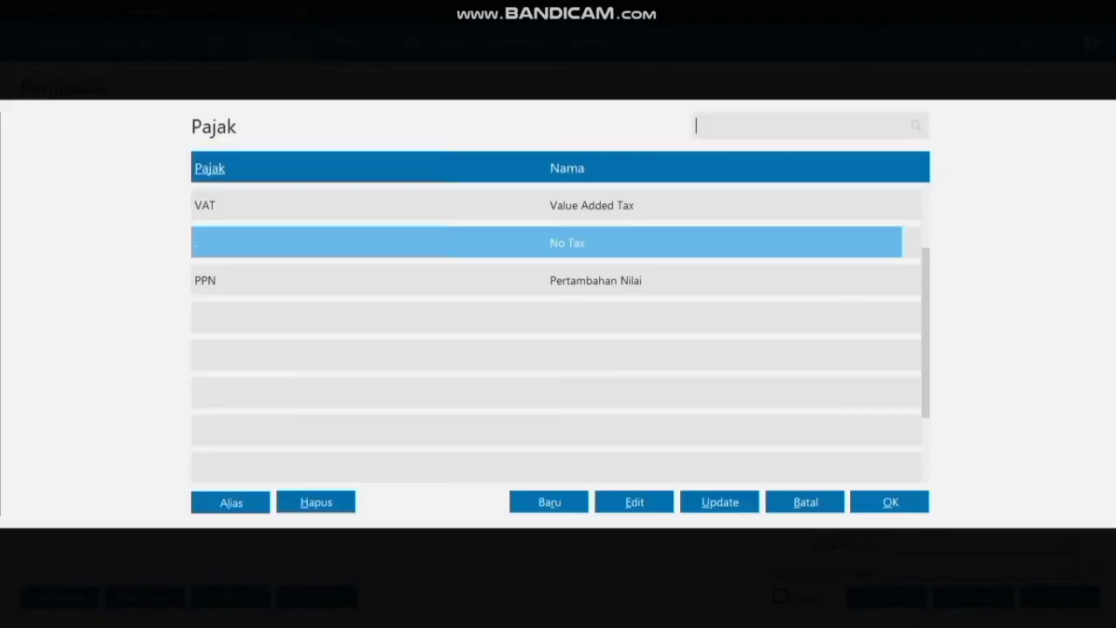
pyautogui.click(596, 281)
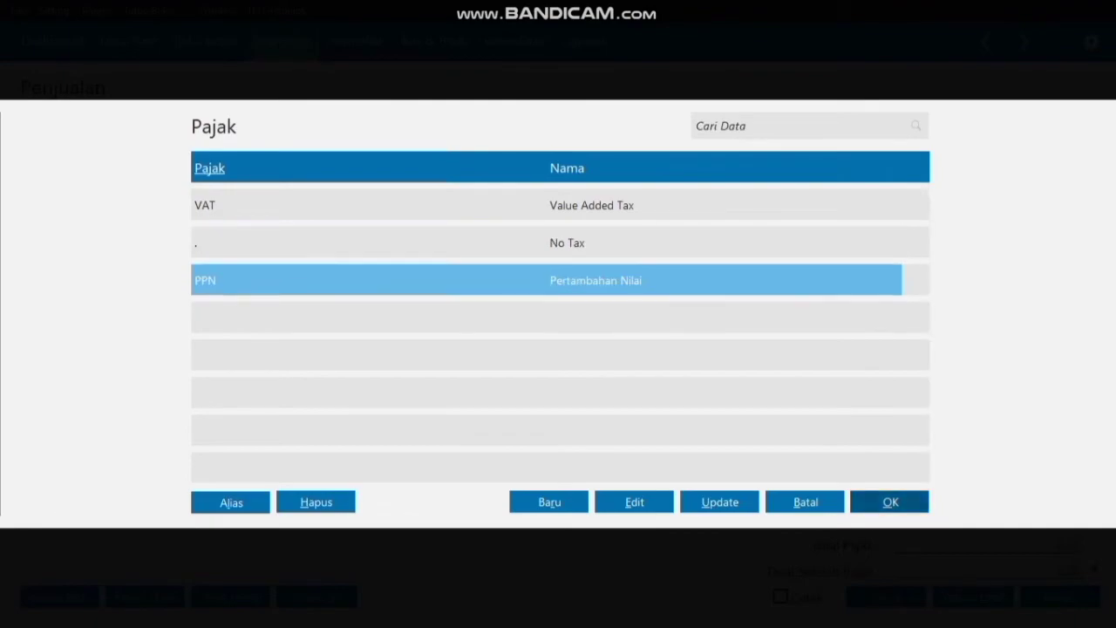
pyautogui.click(889, 501)
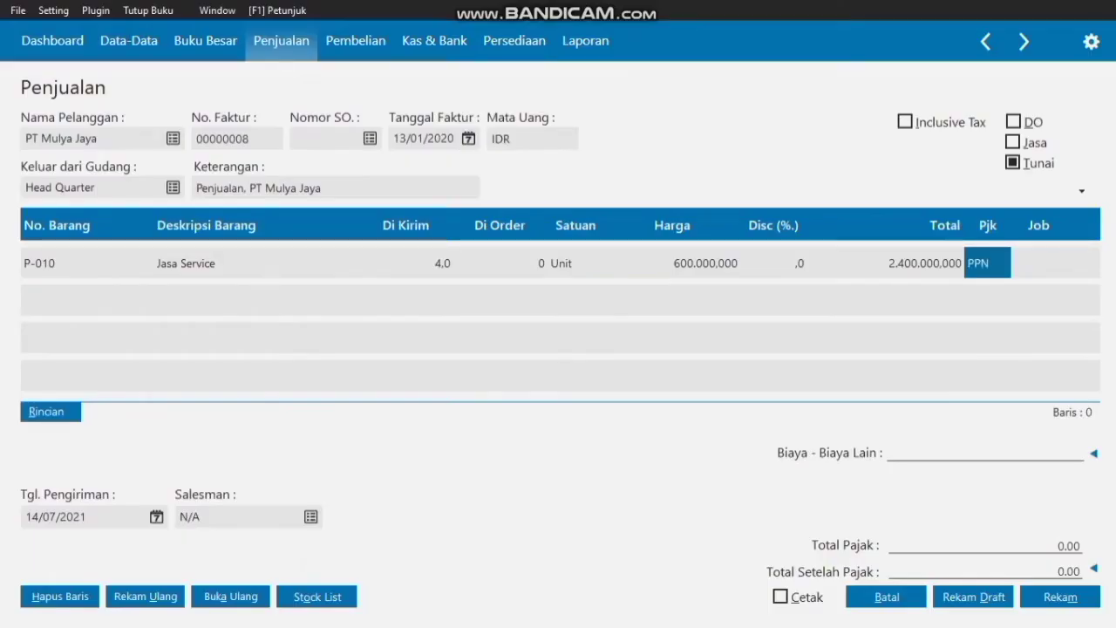
# - Set the delivery date of the PT Mulya Jaya cash sale to 13/01/2020
pyautogui.click(156, 517)
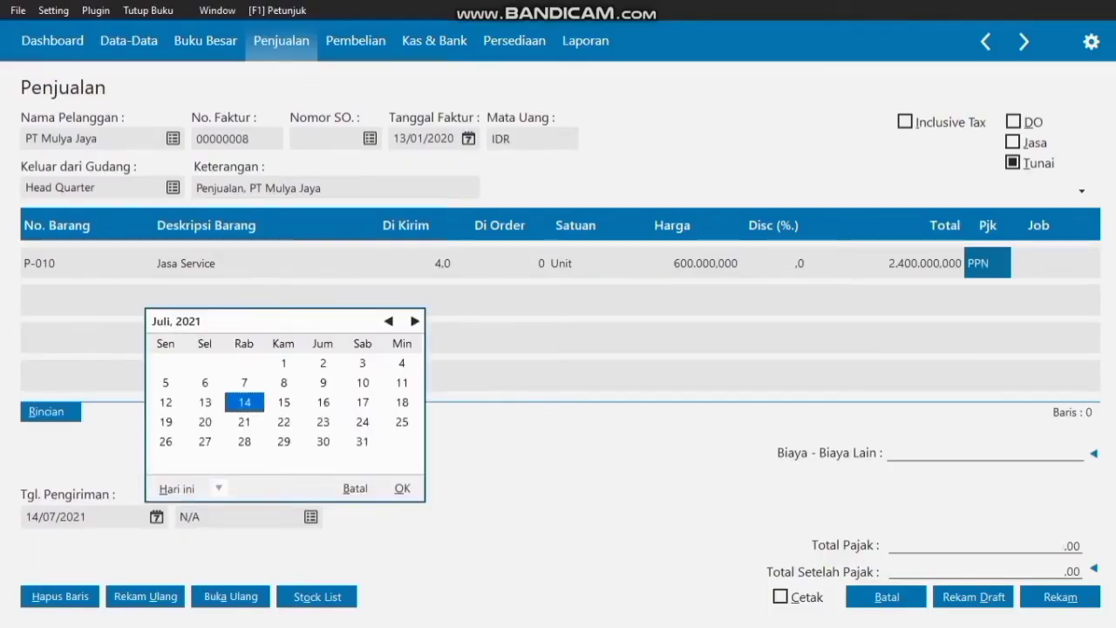
pyautogui.click(388, 322)
pyautogui.click(389, 322)
pyautogui.click(389, 321)
pyautogui.click(389, 322)
pyautogui.click(389, 322)
pyautogui.doubleClick(389, 322)
pyautogui.click(389, 322)
pyautogui.doubleClick(389, 322)
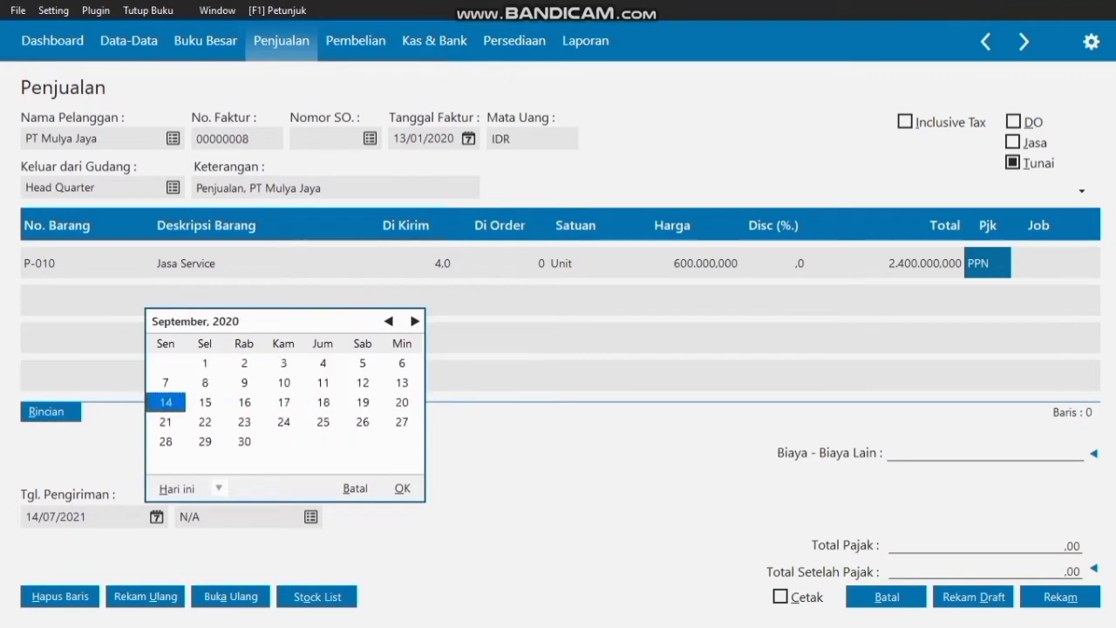
pyautogui.click(388, 322)
pyautogui.click(389, 322)
pyautogui.click(389, 321)
pyautogui.click(389, 322)
pyautogui.click(388, 322)
pyautogui.click(389, 321)
pyautogui.click(389, 322)
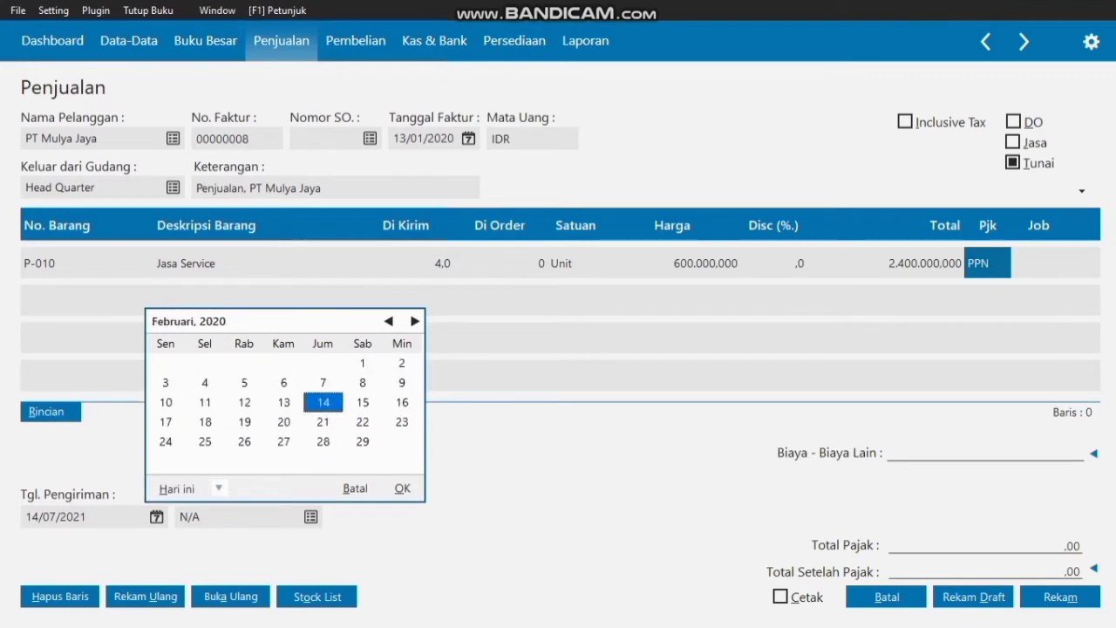
pyautogui.click(389, 322)
pyautogui.click(165, 401)
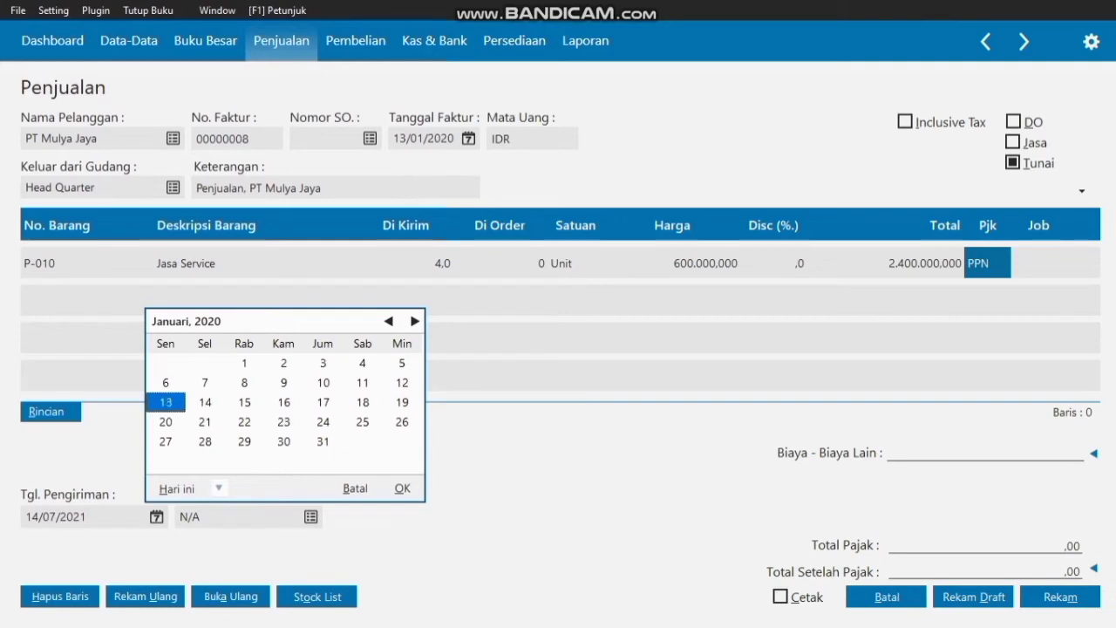
pyautogui.click(402, 488)
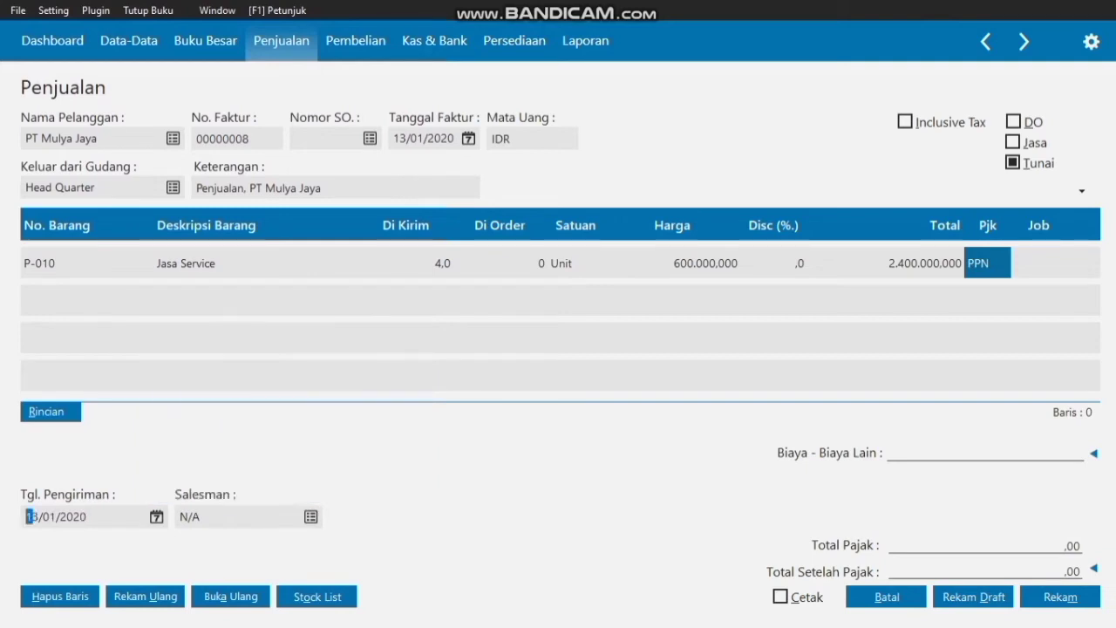
pyautogui.doubleClick(56, 517)
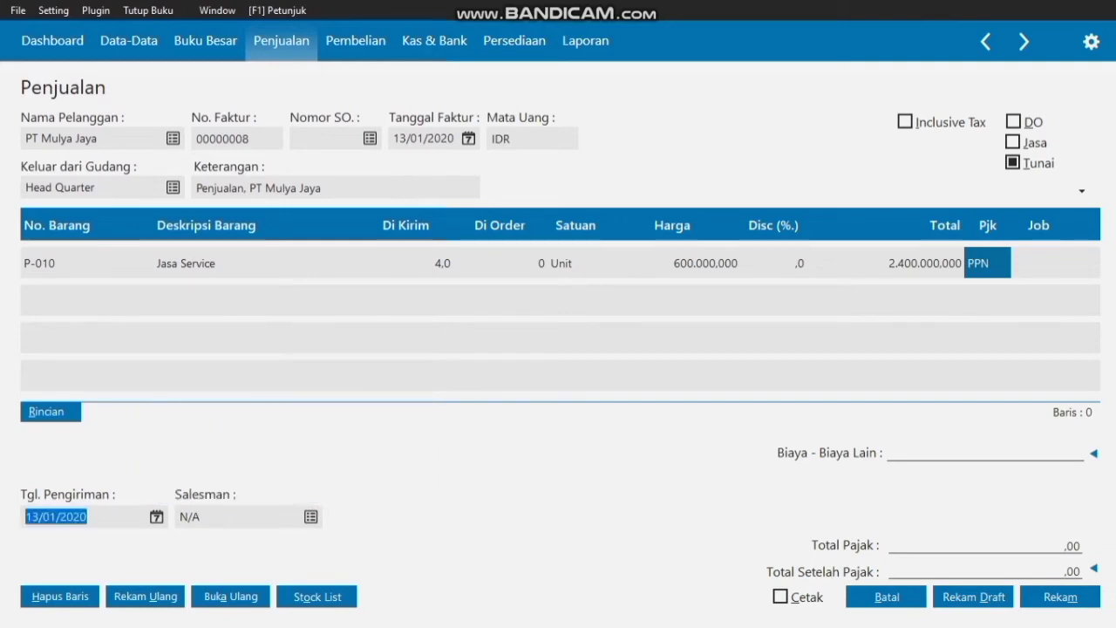
# - Assign the first listed employee as salesman and record the PT Mulya Jaya cash sale
pyautogui.click(310, 516)
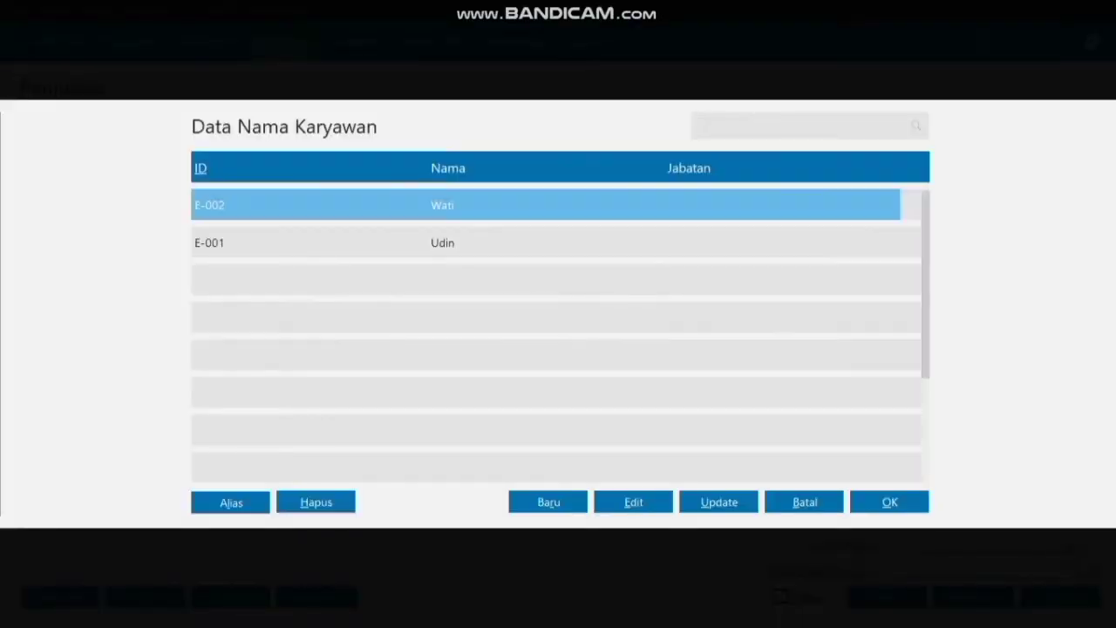
pyautogui.press('Return')
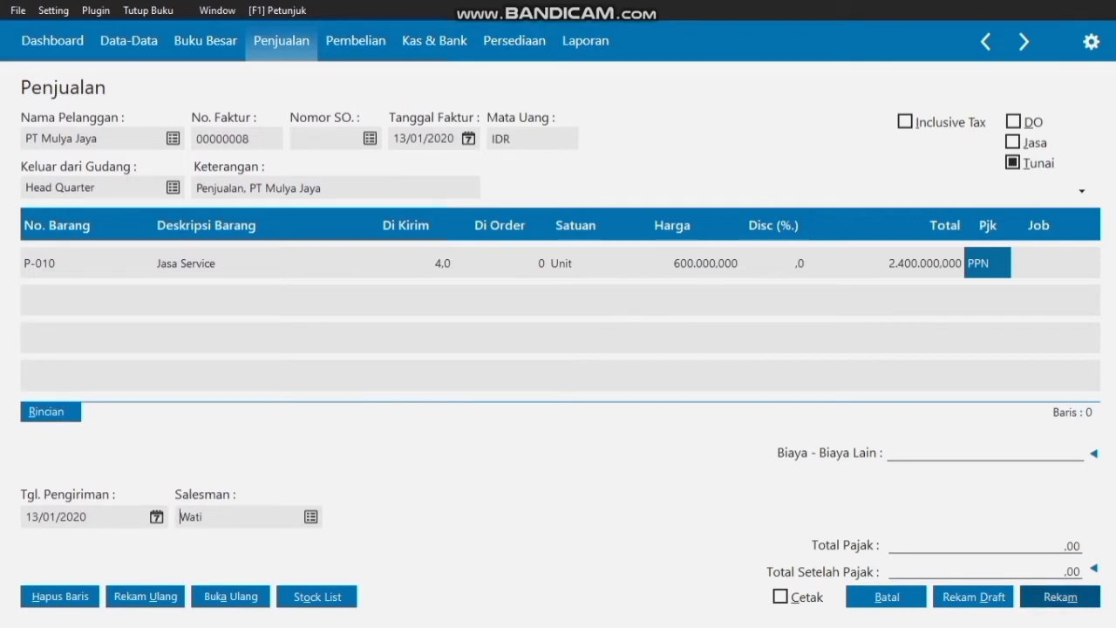
pyautogui.click(1059, 596)
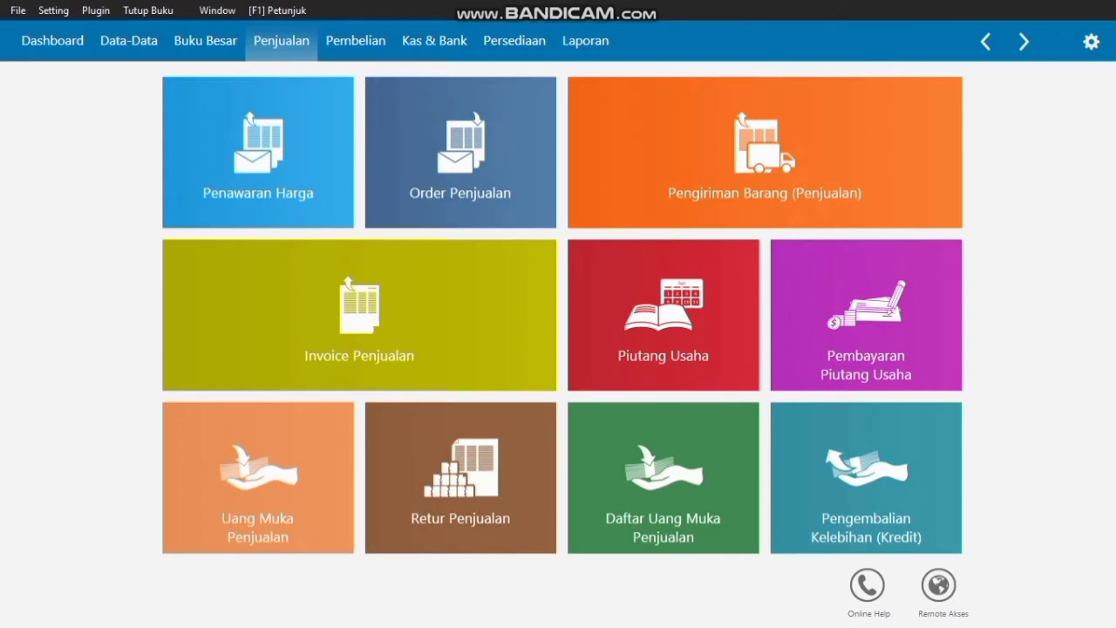
# - Create a new sales invoice with the cash (Tunai) option turned off and PT Elektronika as the customer
pyautogui.moveTo(359, 315)
pyautogui.click(225, 368)
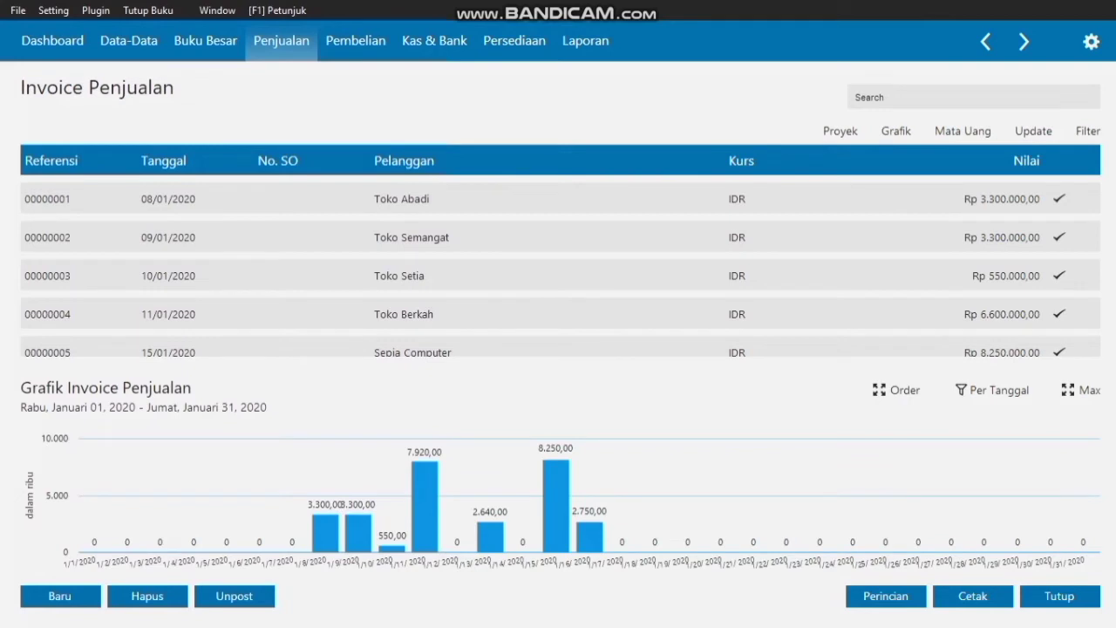
pyautogui.click(60, 596)
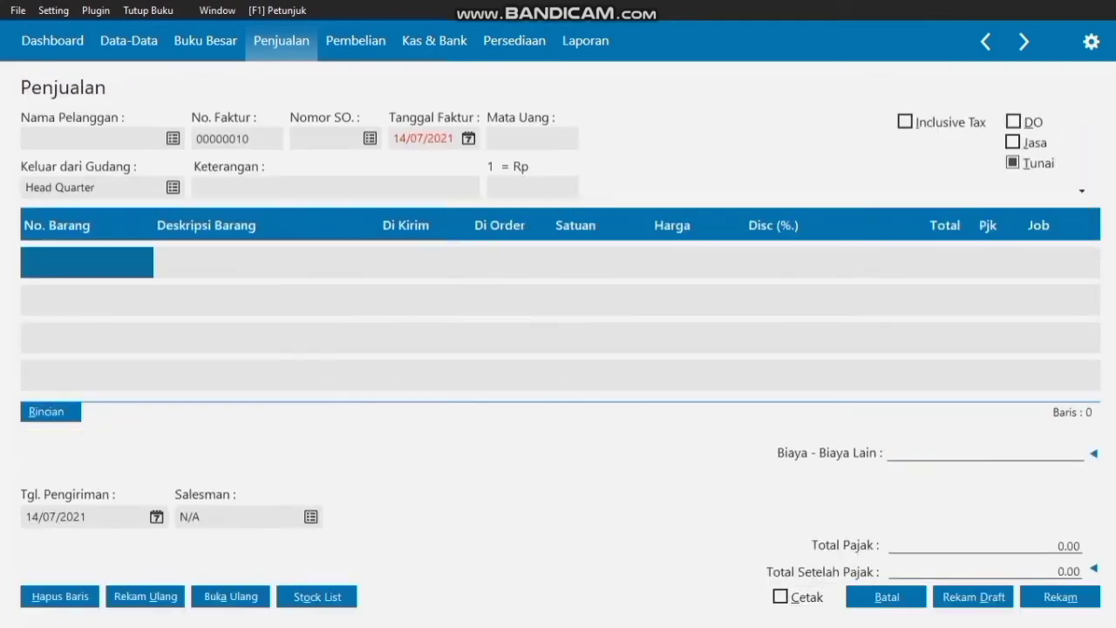
pyautogui.click(1013, 163)
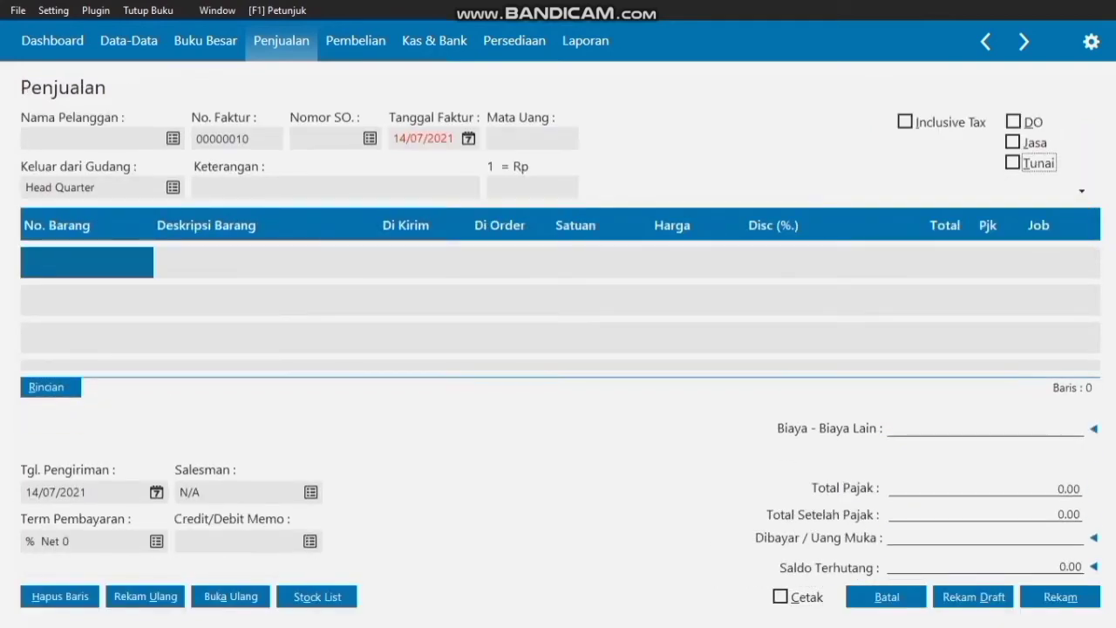
pyautogui.click(173, 137)
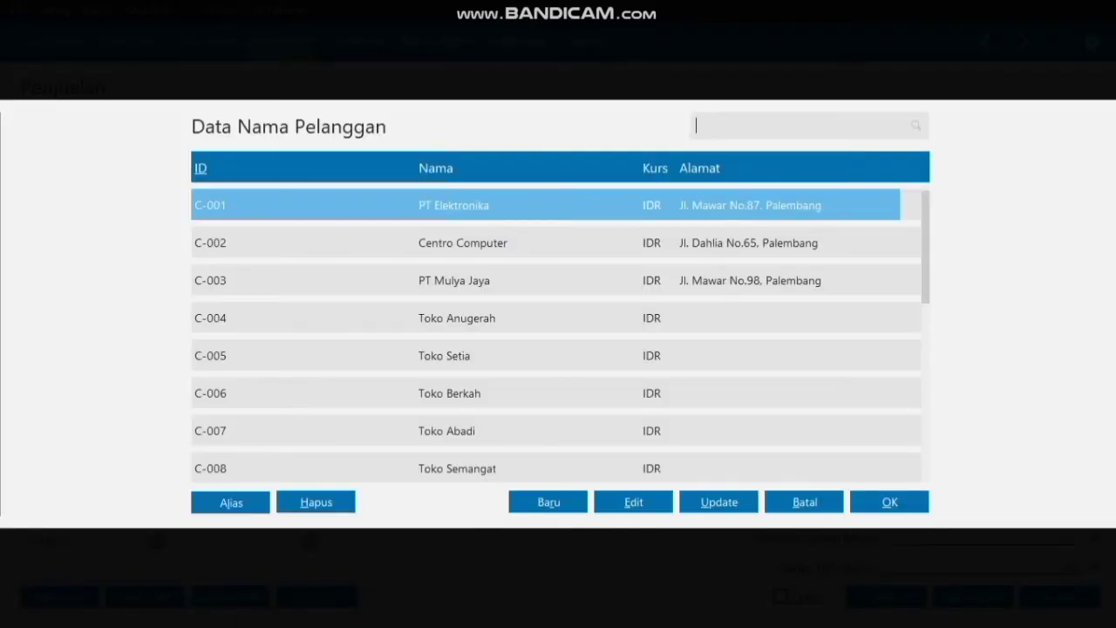
pyautogui.click(889, 501)
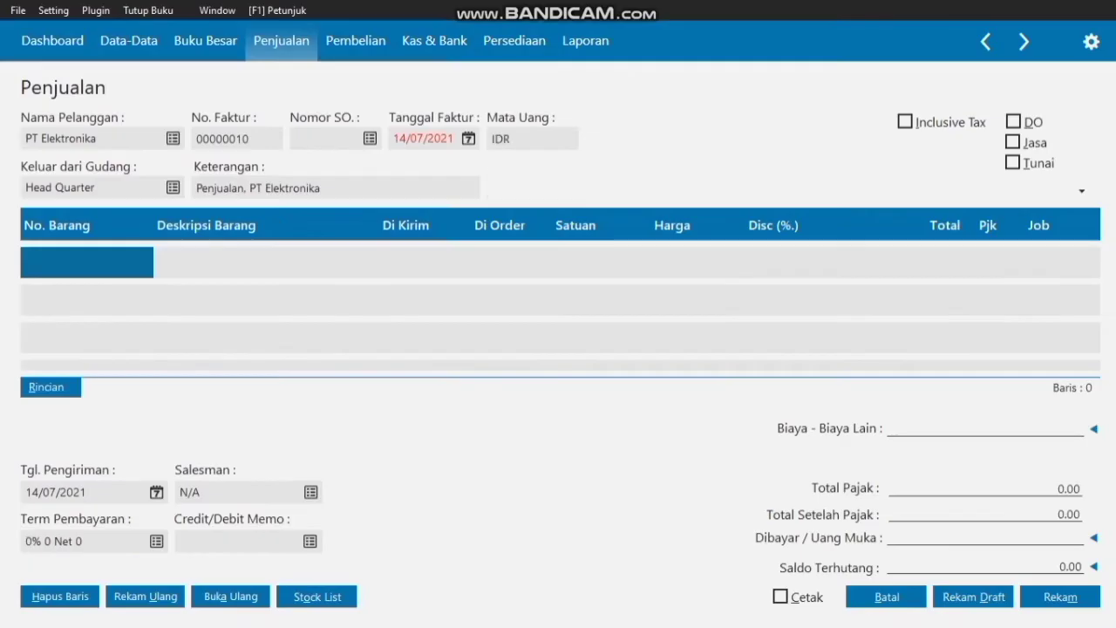
# - Set the PT Elektronika credit sale's invoice date to 14/01/2020
pyautogui.click(468, 139)
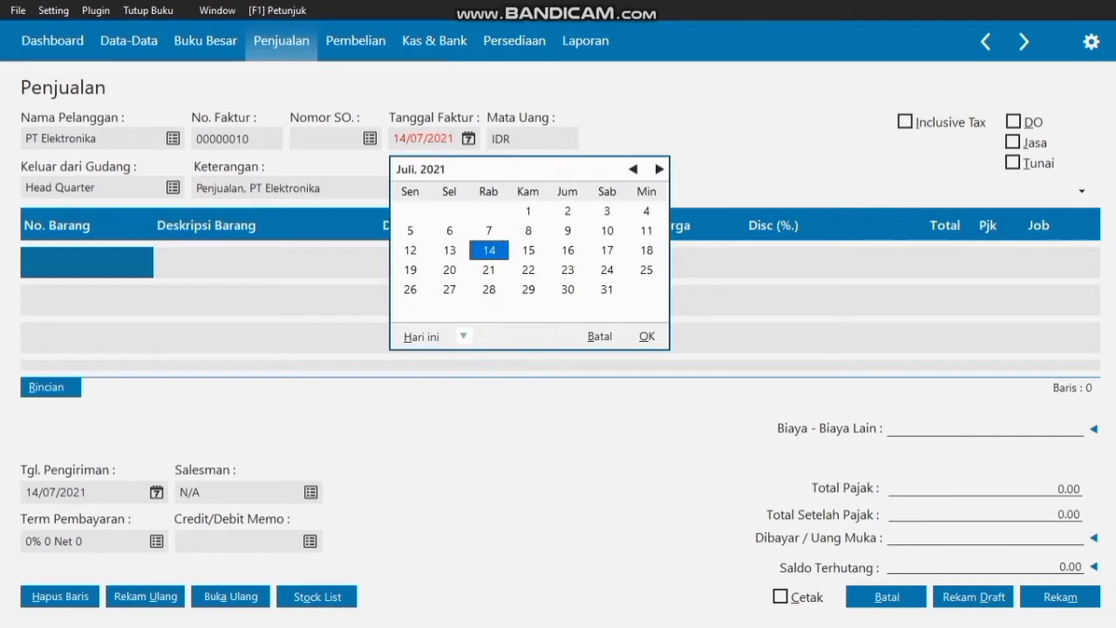
pyautogui.press('pageup')
pyautogui.press('pageup')
pyautogui.press('pageup')
pyautogui.press('pageup')
pyautogui.press('pageup')
pyautogui.press('pageup')
pyautogui.press('pageup')
pyautogui.press('pageup')
pyautogui.press('pageup')
pyautogui.press('pageup')
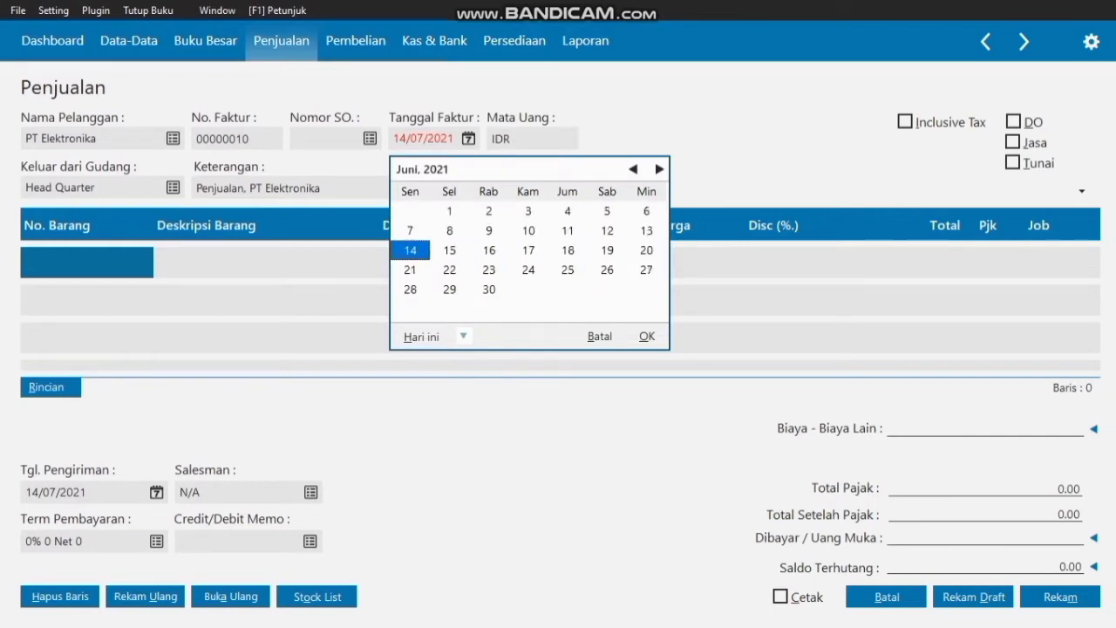
pyautogui.press('pageup')
pyautogui.press('pageup')
pyautogui.press('pageup')
pyautogui.press('pageup')
pyautogui.press('pageup')
pyautogui.press('pageup')
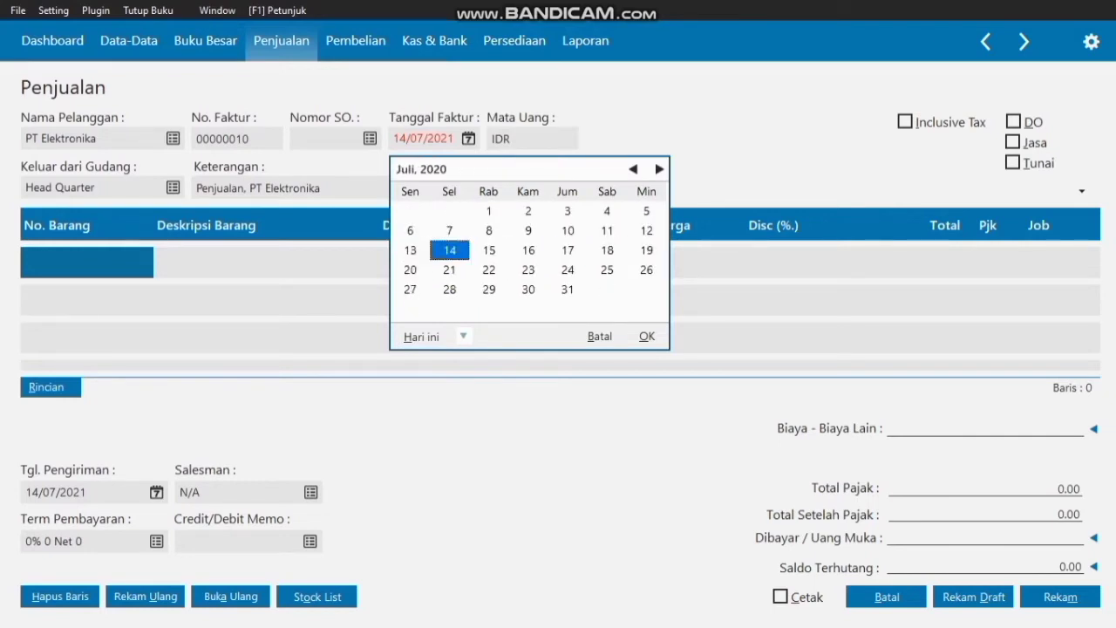
pyautogui.press('pageup')
pyautogui.press('pageup')
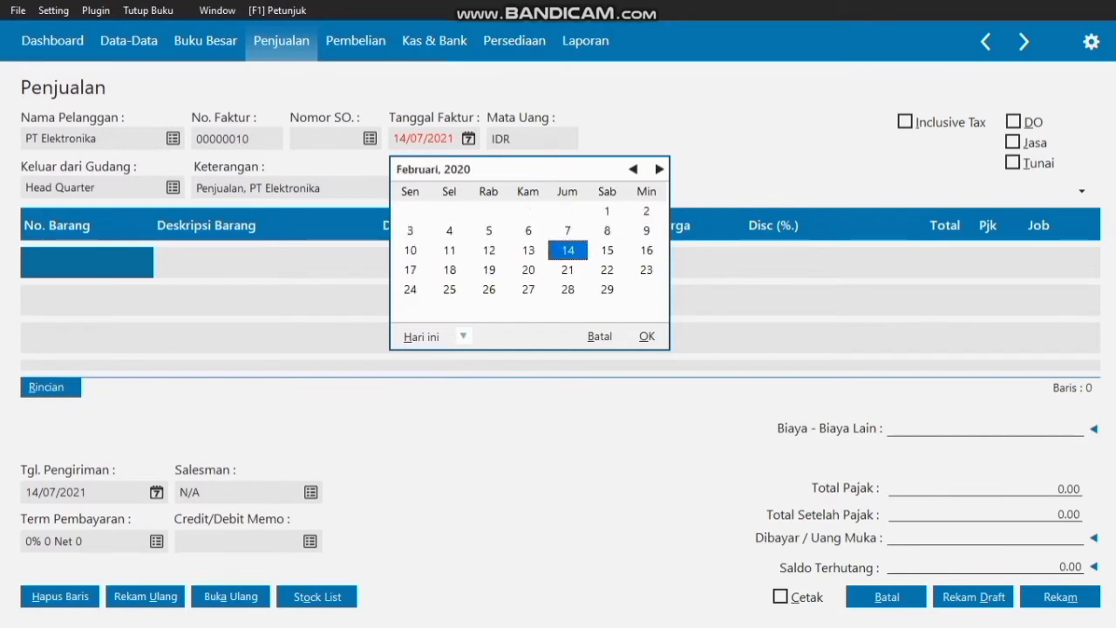
pyautogui.press('Return')
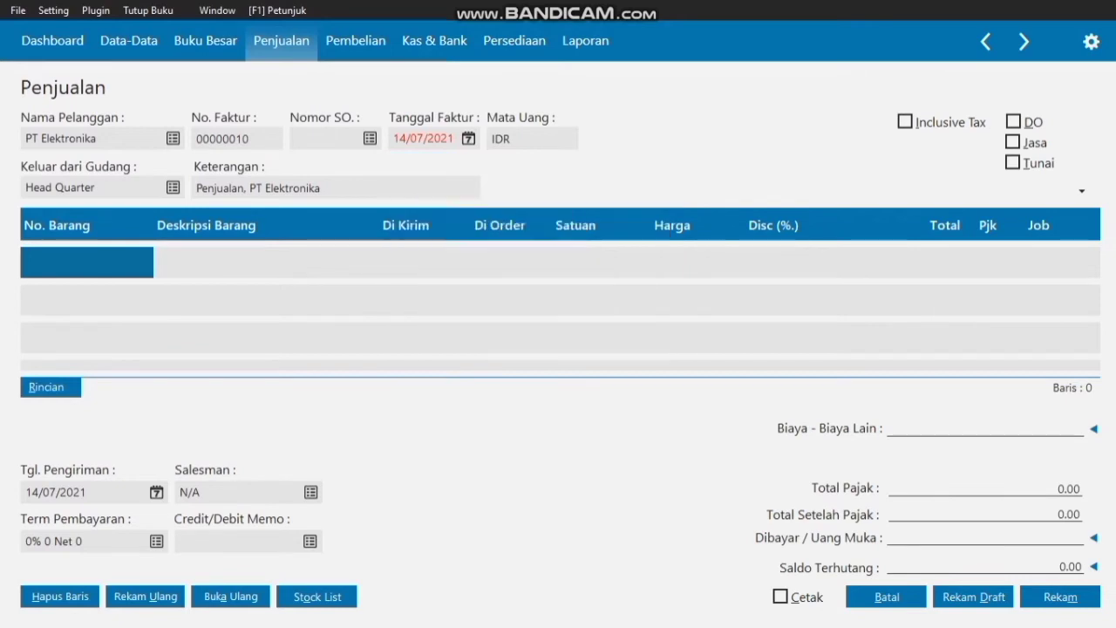
pyautogui.press('Return')
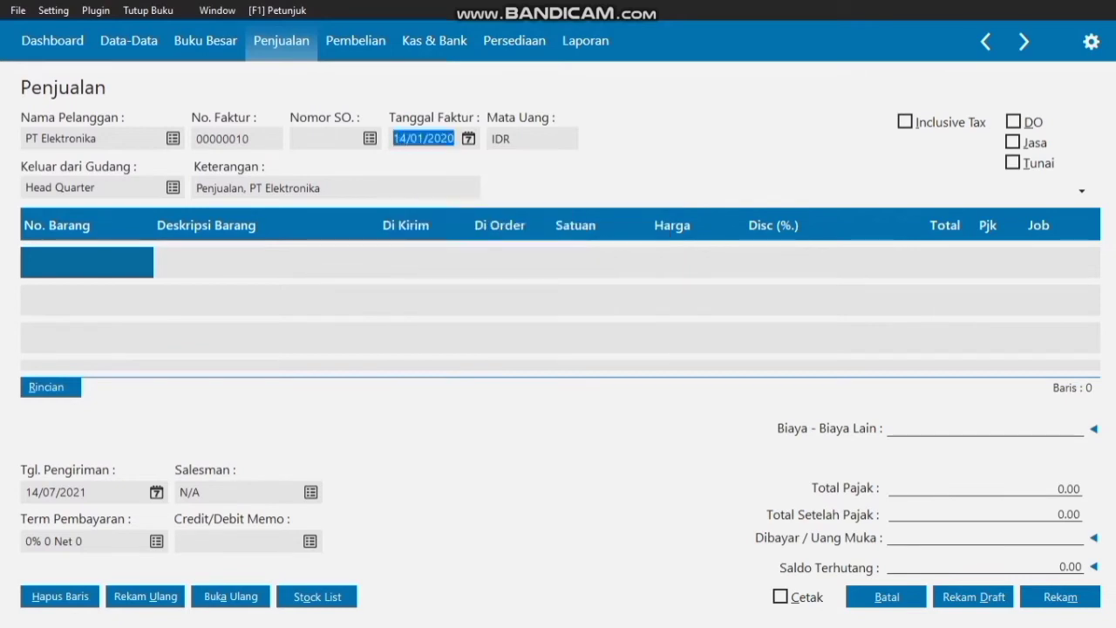
# - Add item P-010 Jasa Service to the PT Elektronika invoice with a delivered quantity of 1
pyautogui.press('Return')
pyautogui.press('Return')
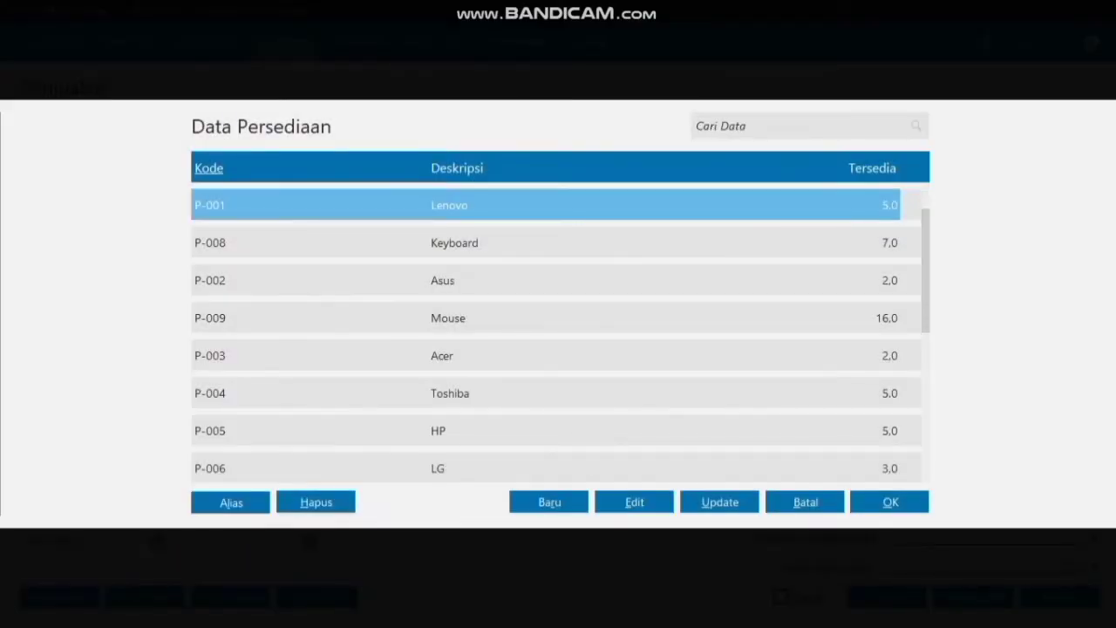
pyautogui.press('Down')
pyautogui.press('Down')
pyautogui.press('Down')
pyautogui.press('Down')
pyautogui.press('Down')
pyautogui.press('Down')
pyautogui.press('Down')
pyautogui.press('Down')
pyautogui.press('Down')
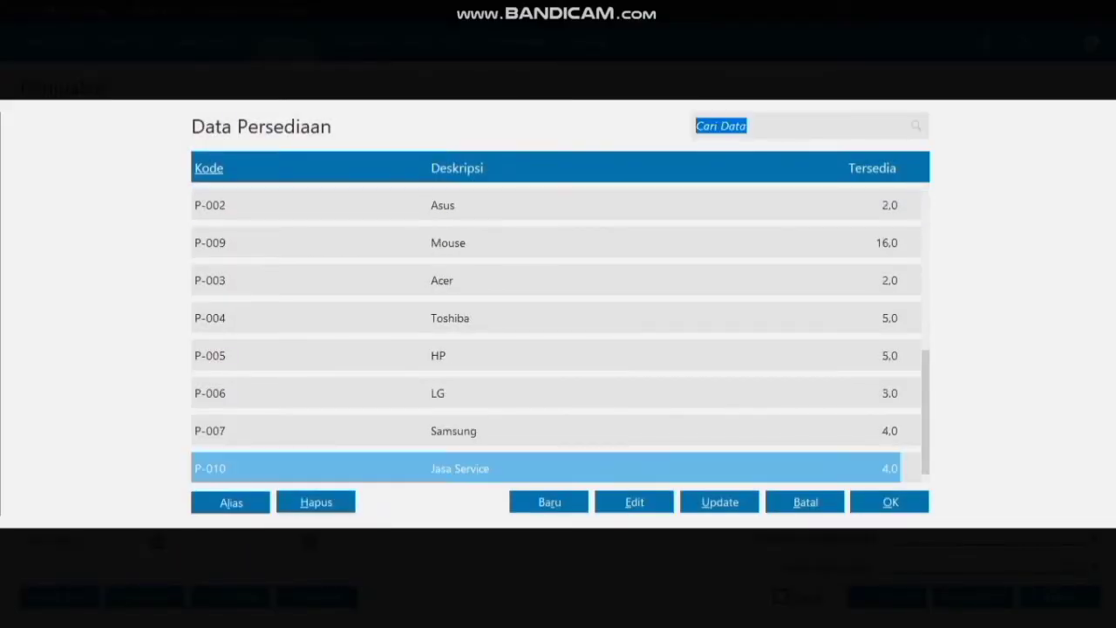
pyautogui.press('Return')
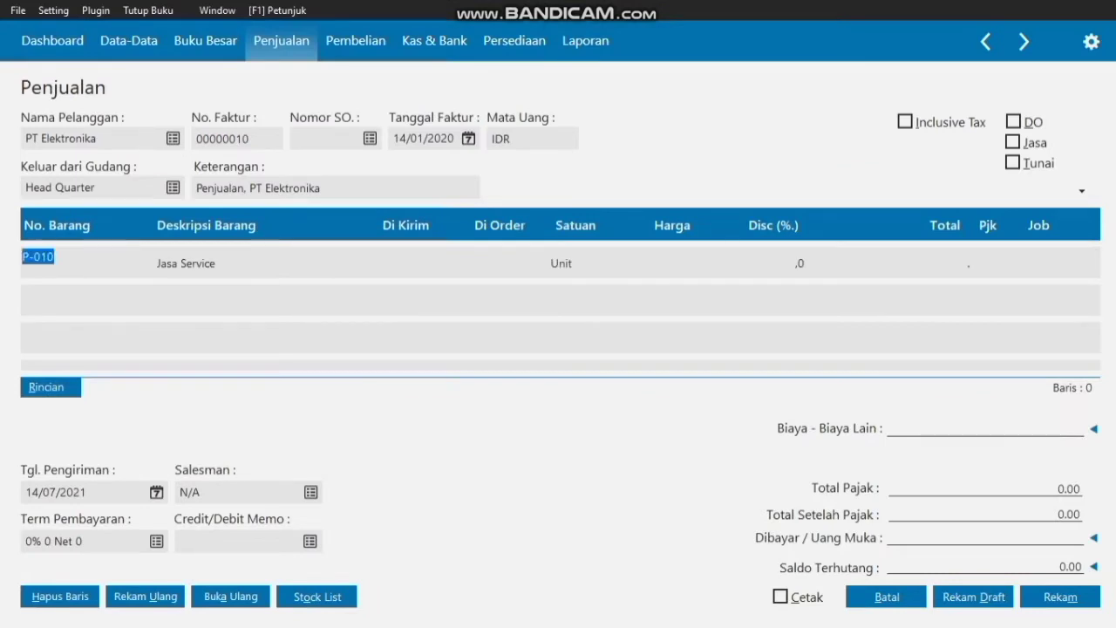
pyautogui.click(405, 262)
pyautogui.click(405, 262)
pyautogui.write('1')
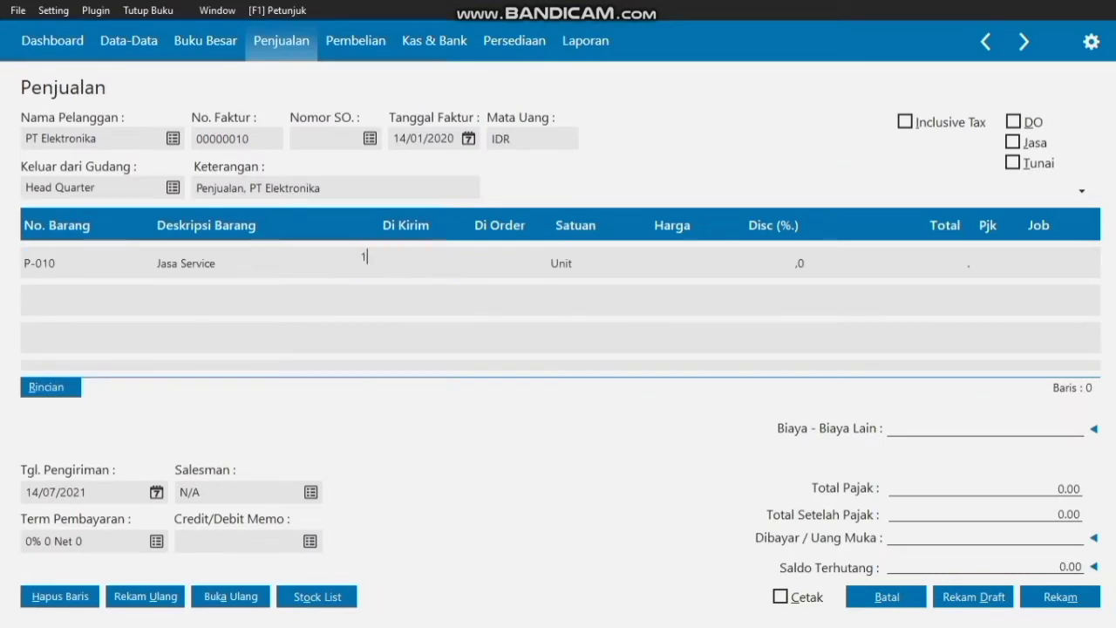
pyautogui.press('Return')
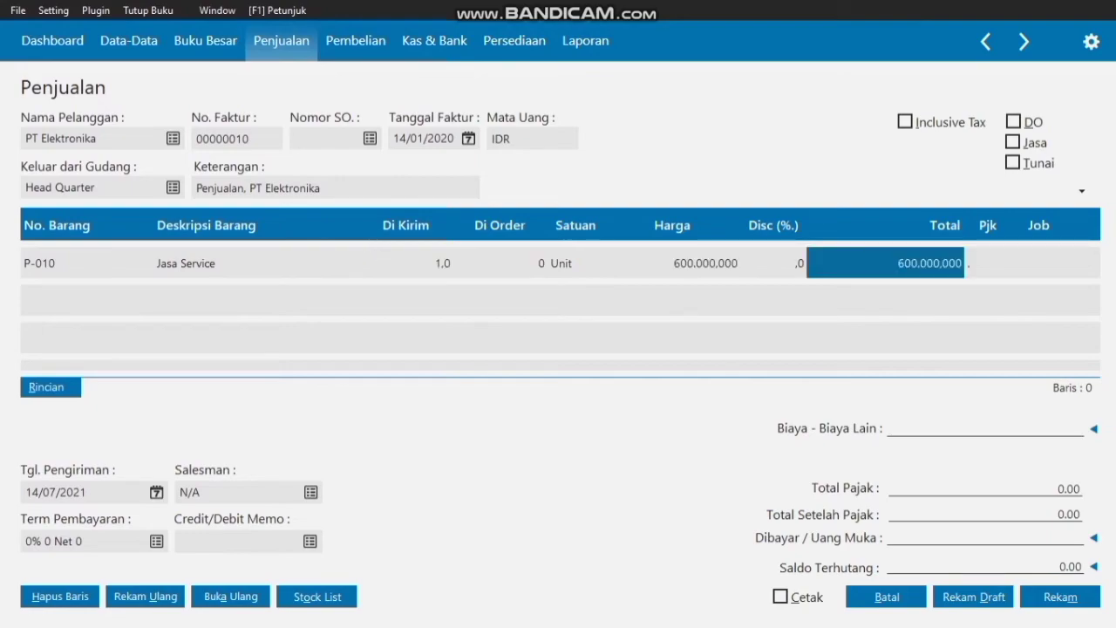
# - Apply the PPN tax to the Jasa Service line of the PT Elektronika invoice
pyautogui.press('Return')
pyautogui.press('Return')
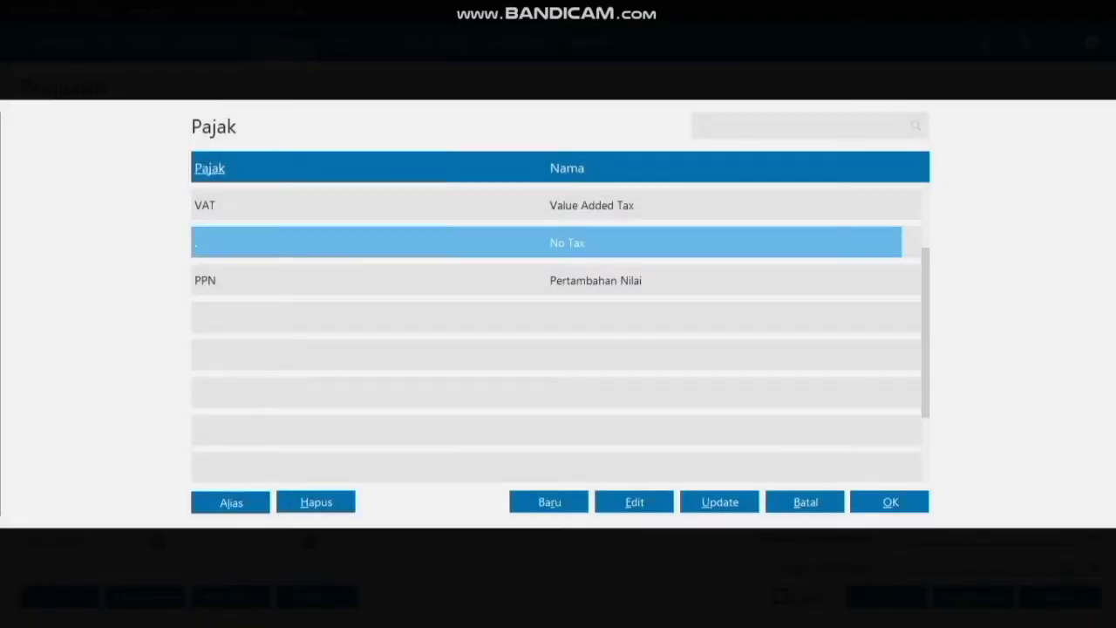
pyautogui.press('Down')
pyautogui.press('Return')
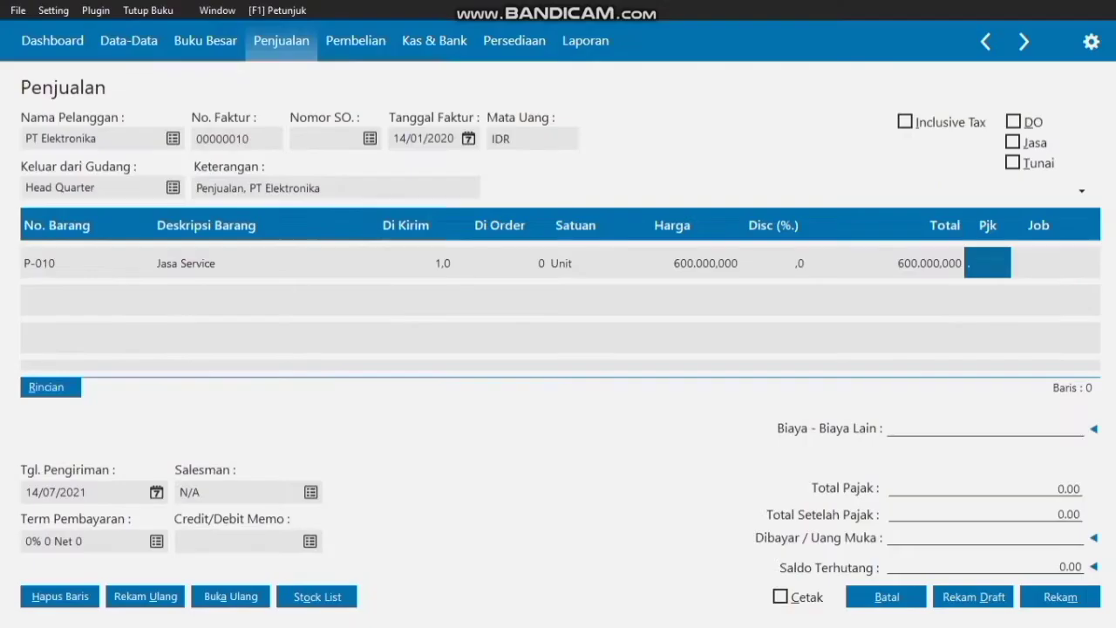
# - Set the delivery date of the PT Elektronika sale to 14/01/2020
pyautogui.click(156, 492)
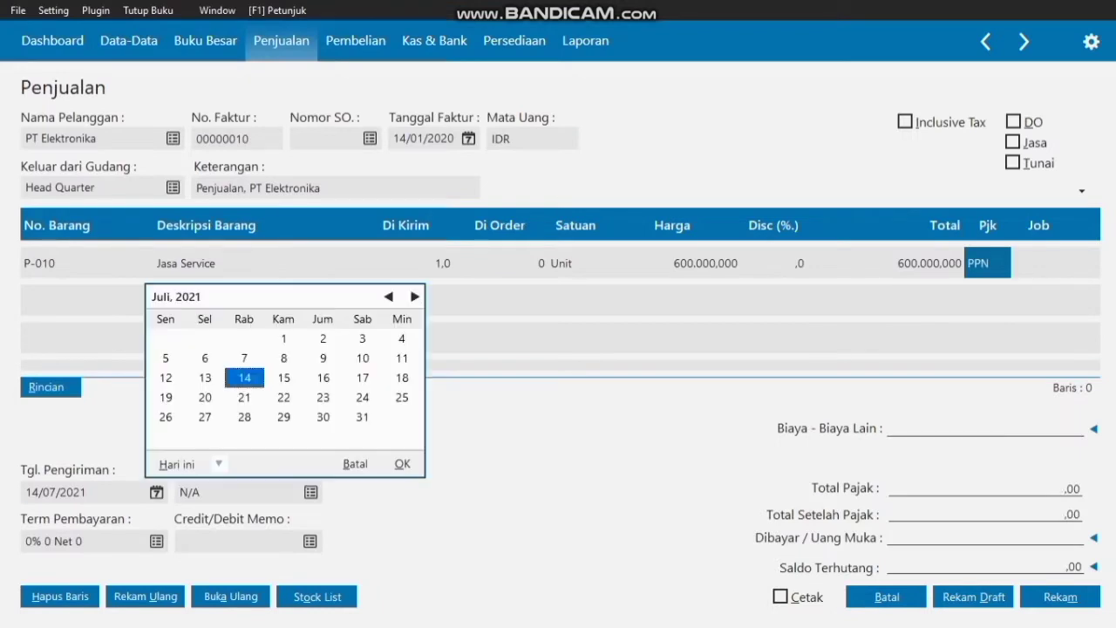
pyautogui.click(389, 298)
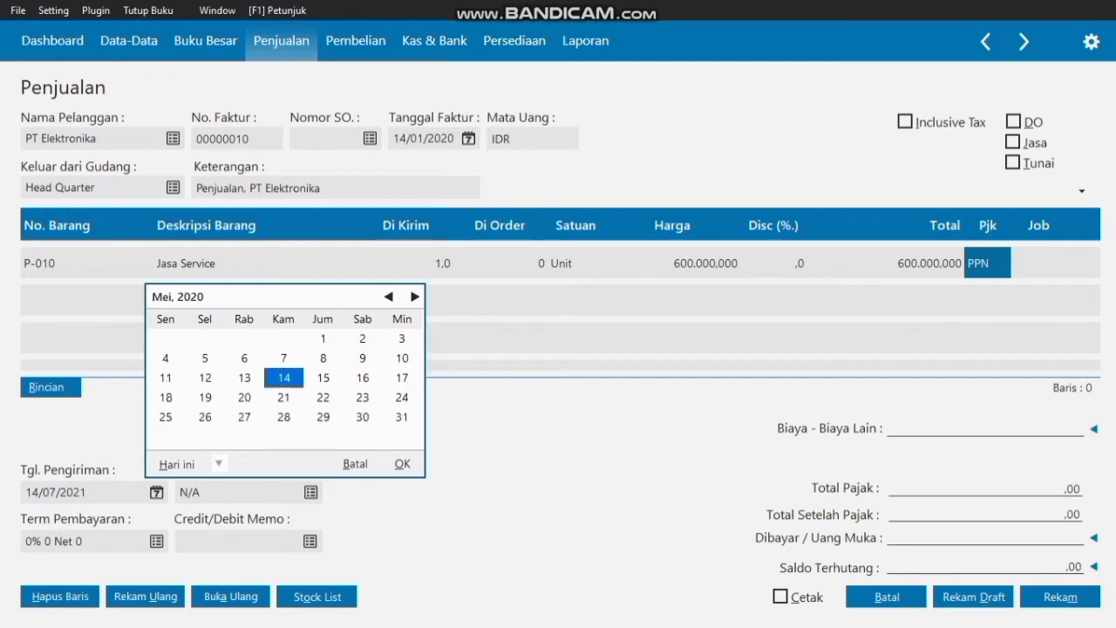
pyautogui.click(415, 297)
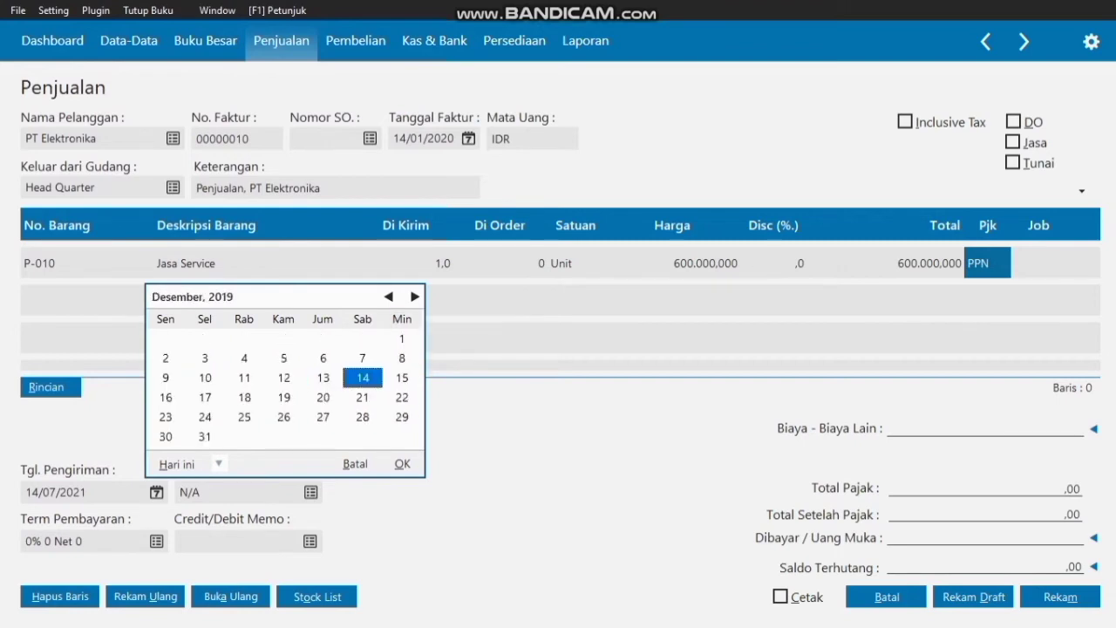
pyautogui.click(415, 297)
pyautogui.click(402, 463)
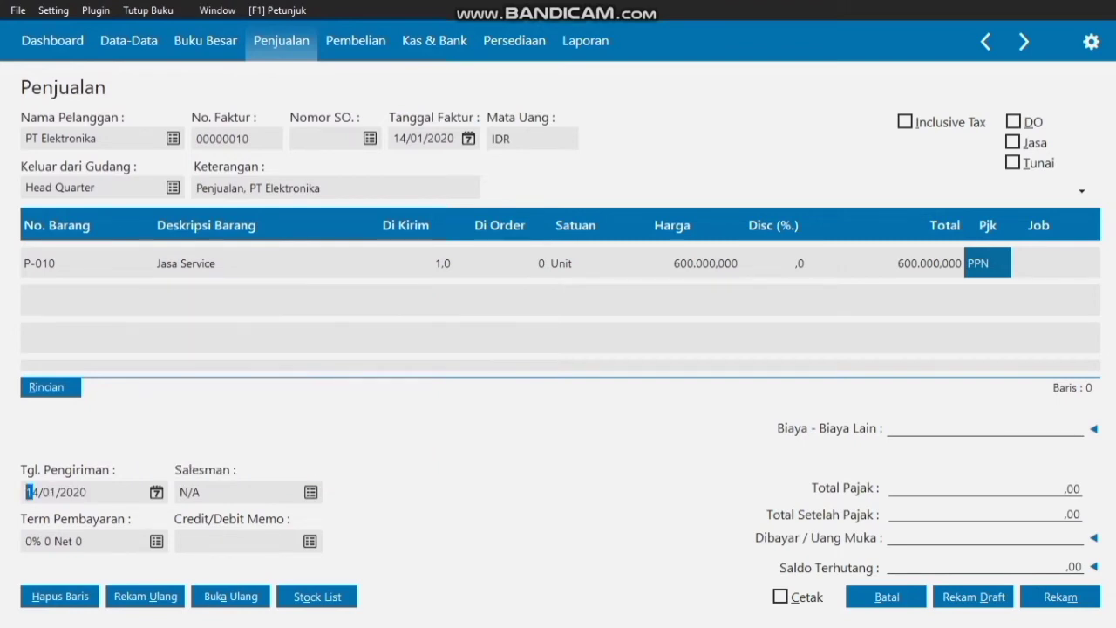
# - Set the PT Elektronika invoice's payment terms to 10 discount days, 30 due days, 2% early discount and 1% late penalty
pyautogui.click(157, 542)
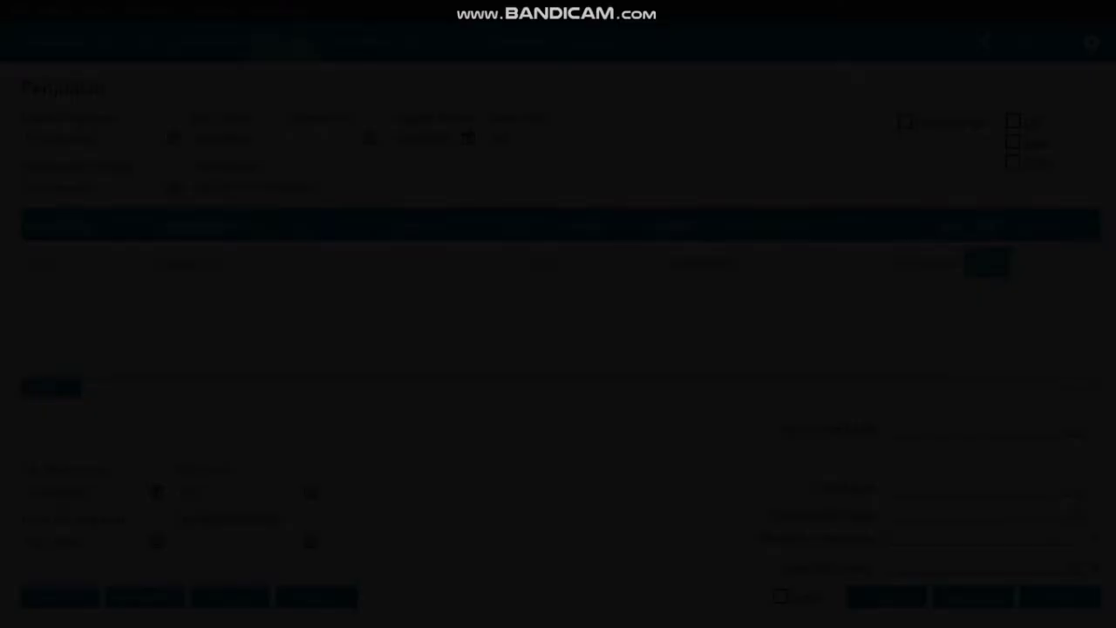
pyautogui.write('10')
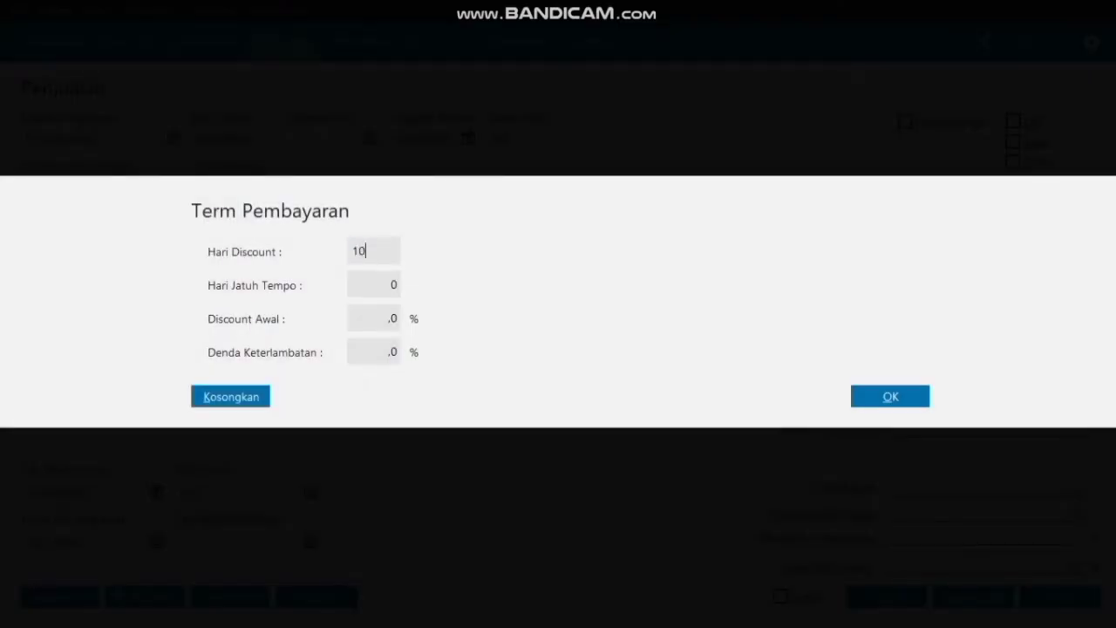
pyautogui.press('Tab')
pyautogui.write('30')
pyautogui.press('Tab')
pyautogui.write('2')
pyautogui.press('Tab')
pyautogui.write('1')
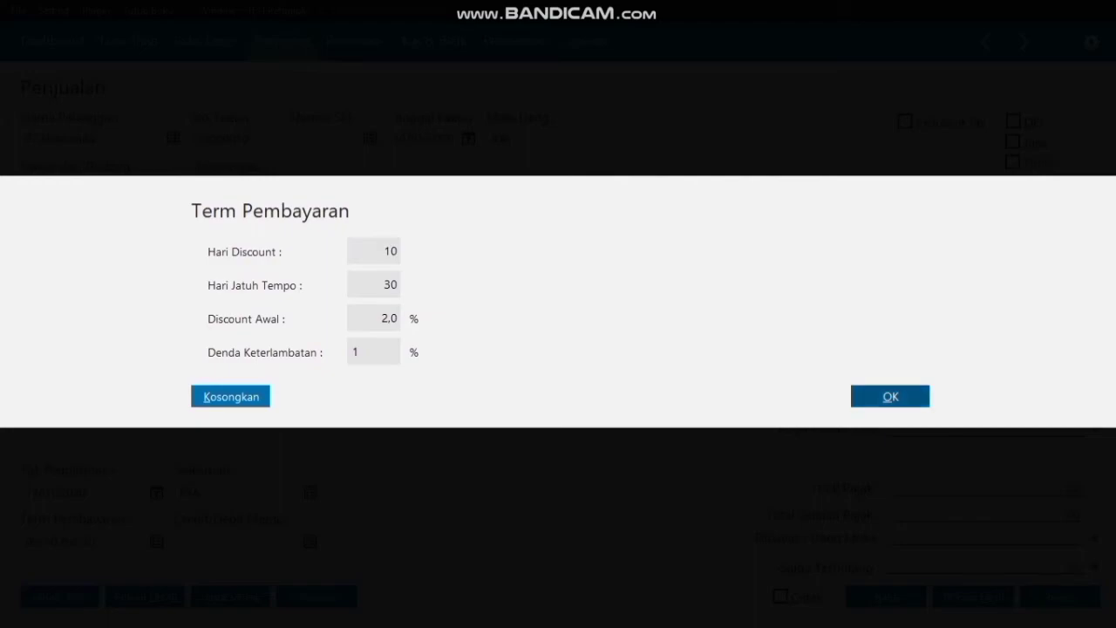
pyautogui.press('Return')
# - Assign the first listed employee as salesman on the PT Elektronika invoice and record the sale
pyautogui.press('Tab')
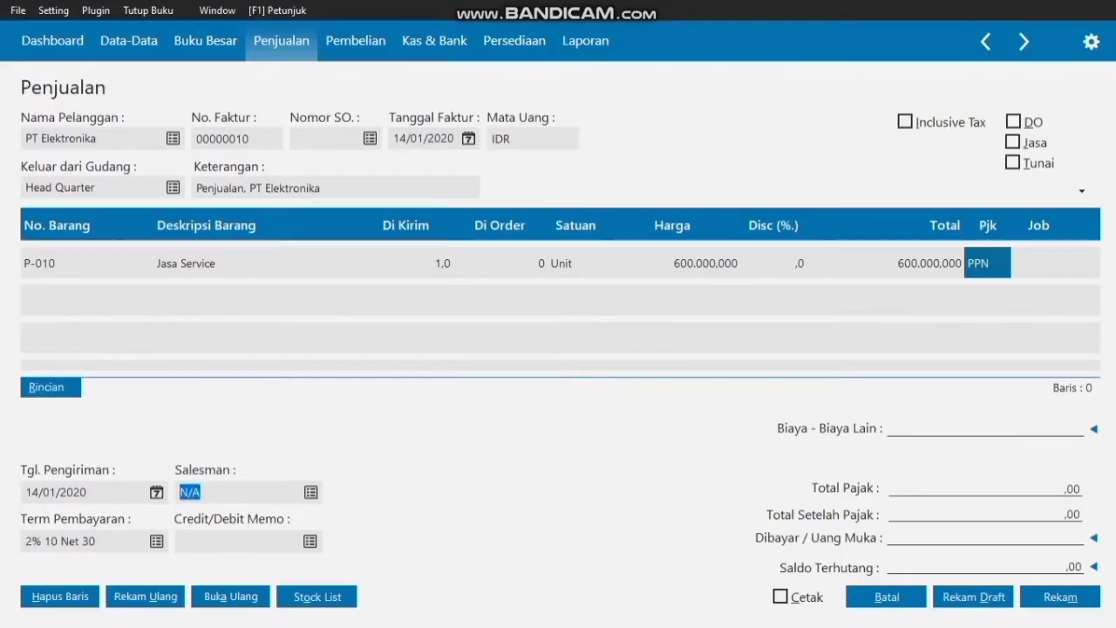
pyautogui.press('Return')
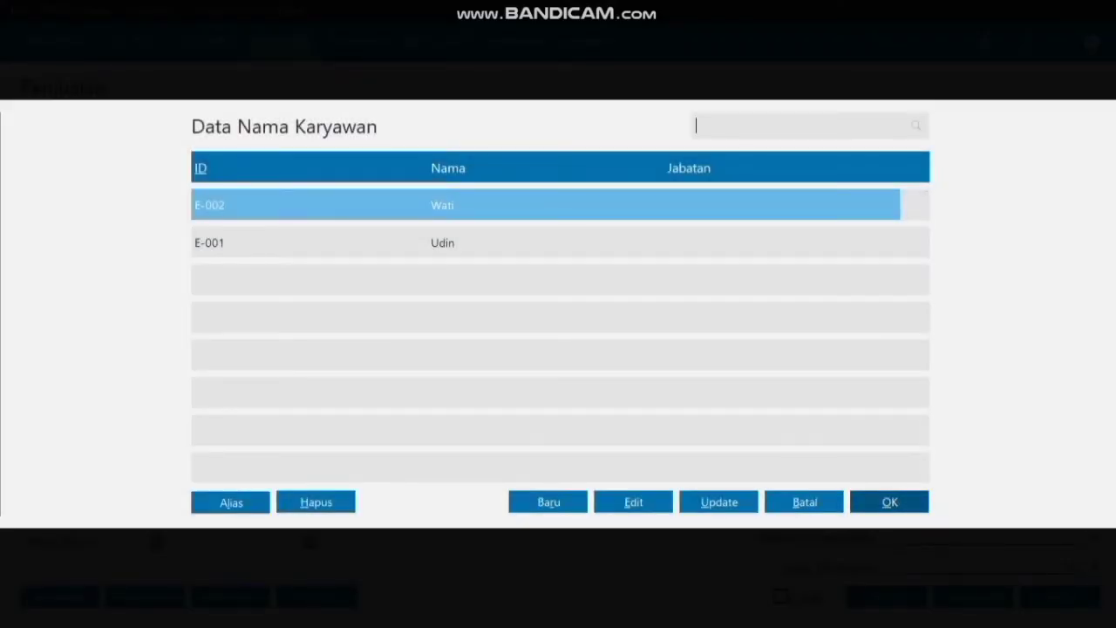
pyautogui.press('Return')
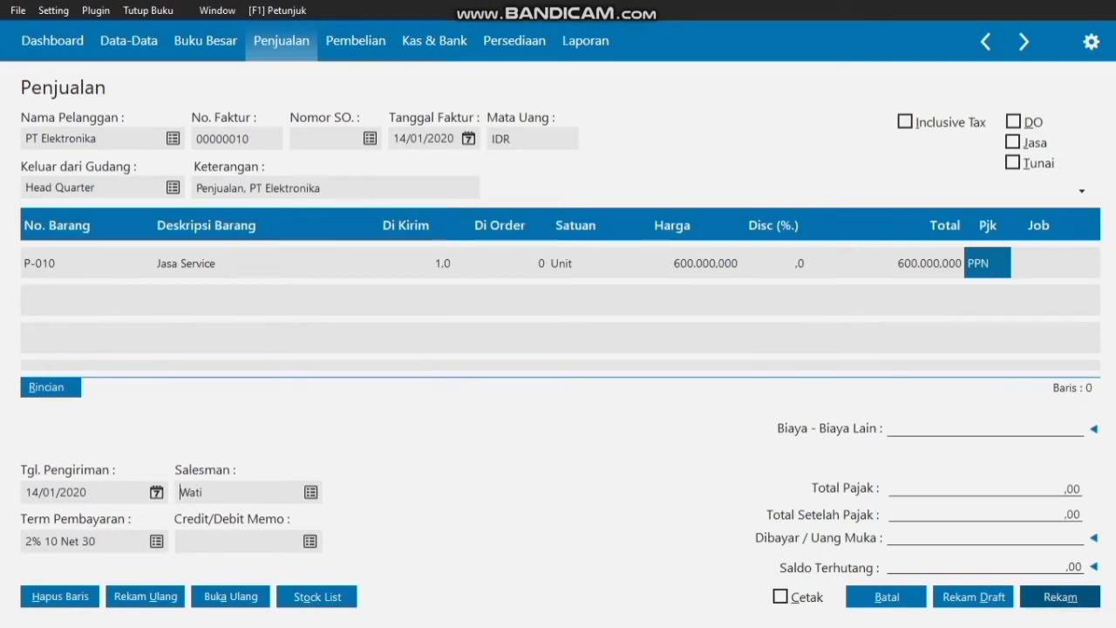
pyautogui.click(1060, 596)
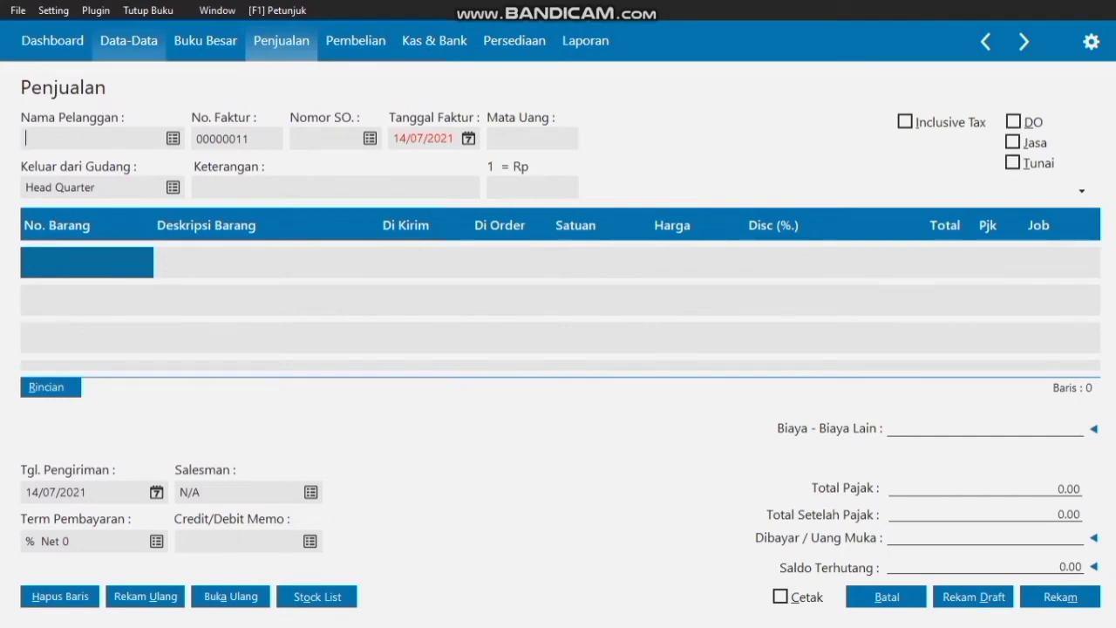
# - Select PT Mulya Jaya as the customer of the new sales invoice
pyautogui.click(173, 137)
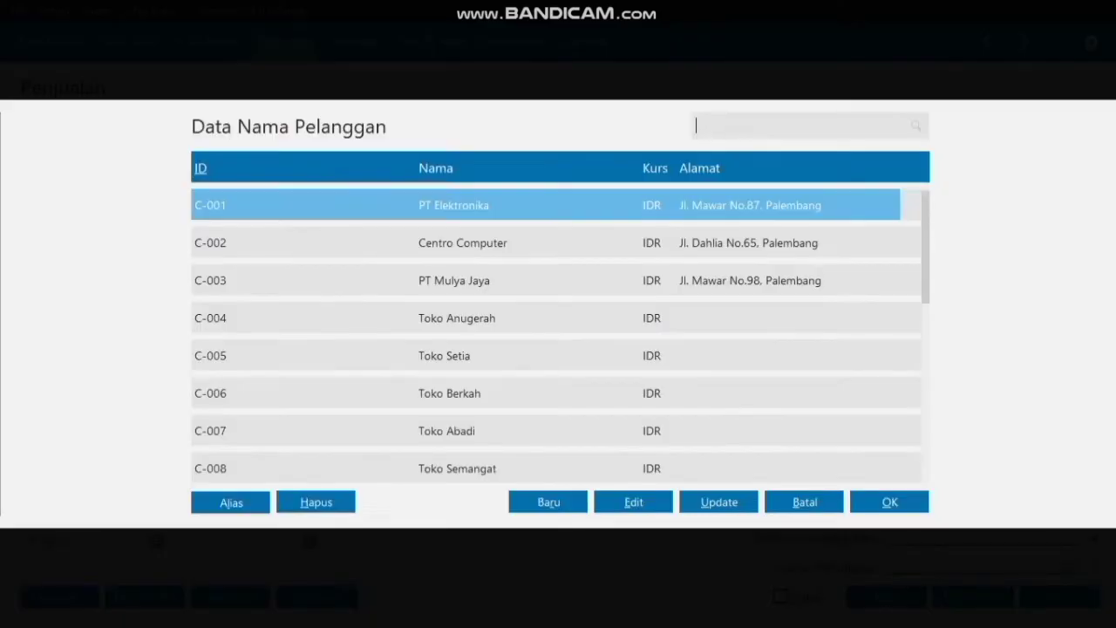
pyautogui.click(454, 280)
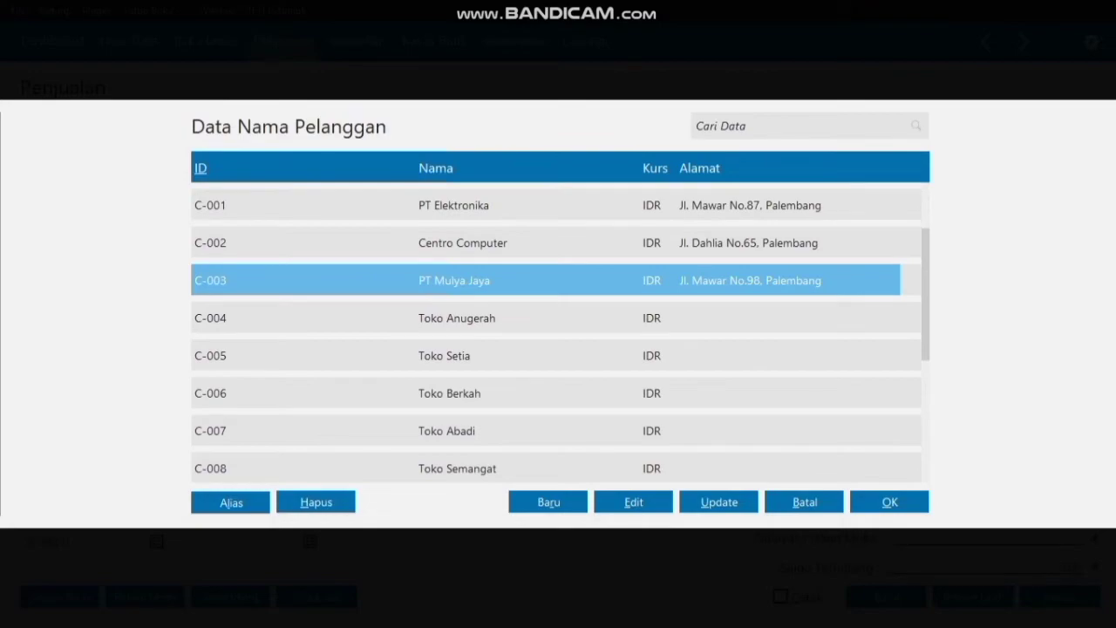
pyautogui.click(889, 502)
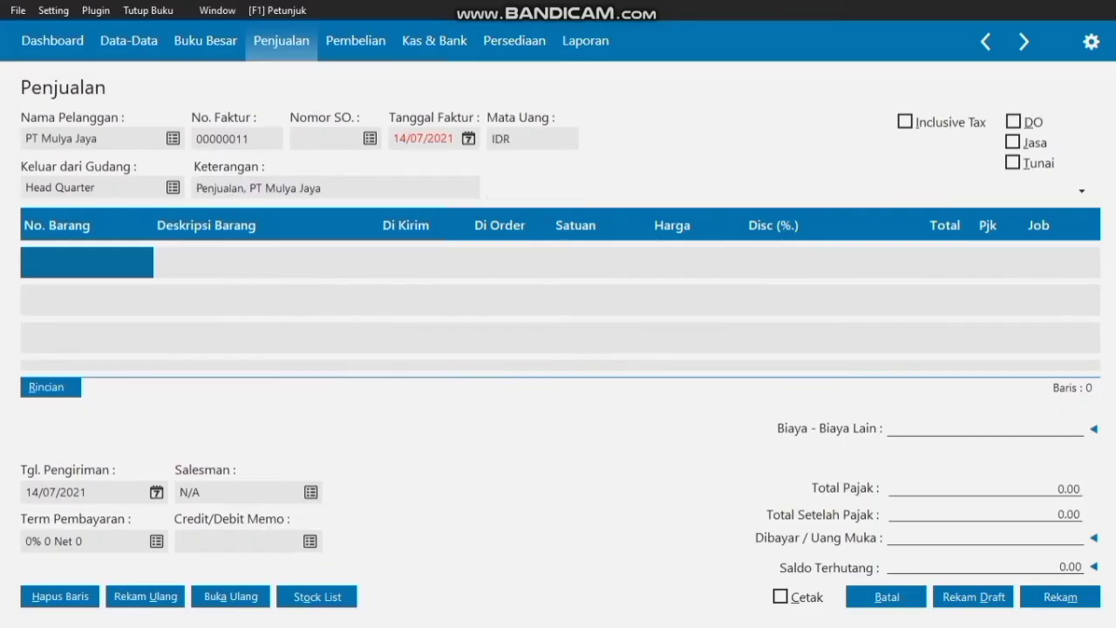
# - Set the PT Mulya Jaya sale's invoice date to 15/01/2020
pyautogui.click(469, 138)
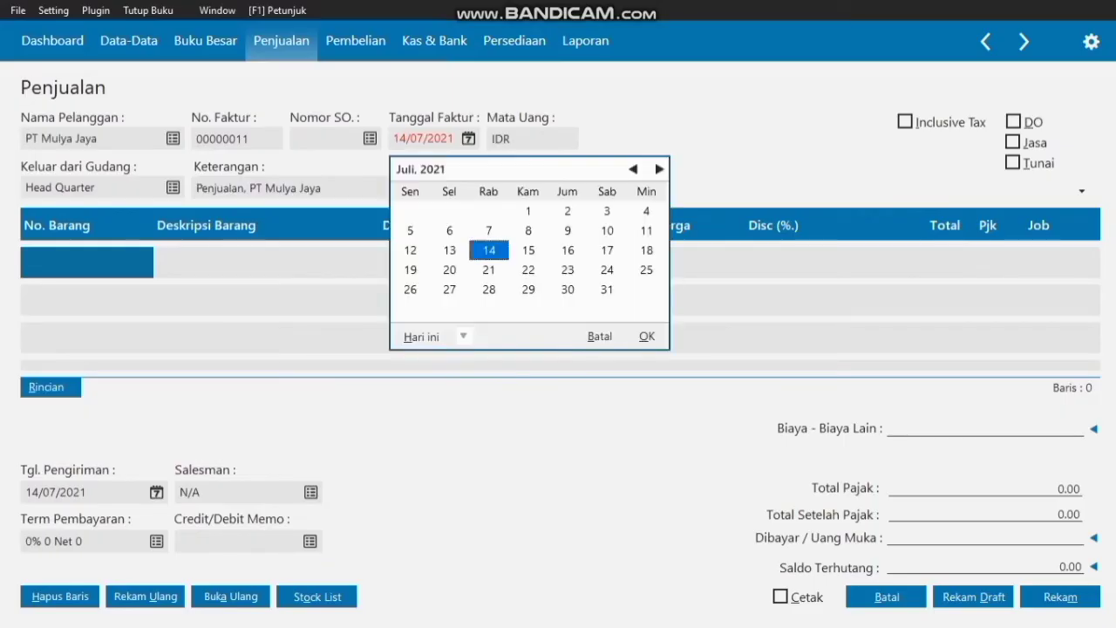
pyautogui.click(633, 169)
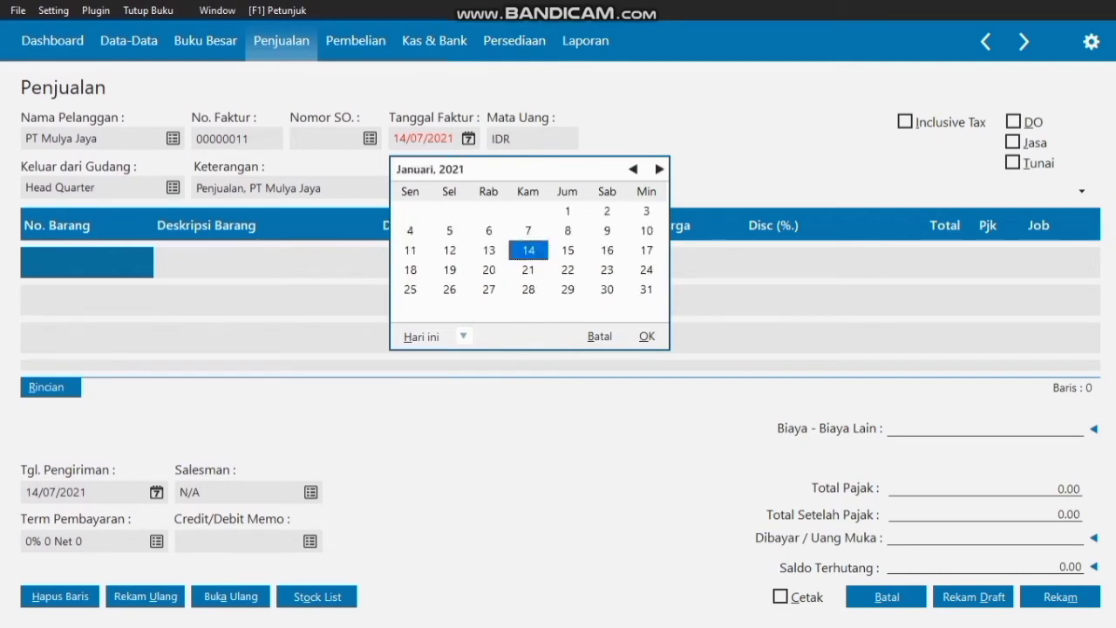
pyautogui.click(633, 169)
pyautogui.click(633, 169)
pyautogui.click(633, 169)
pyautogui.click(633, 169)
pyautogui.click(633, 169)
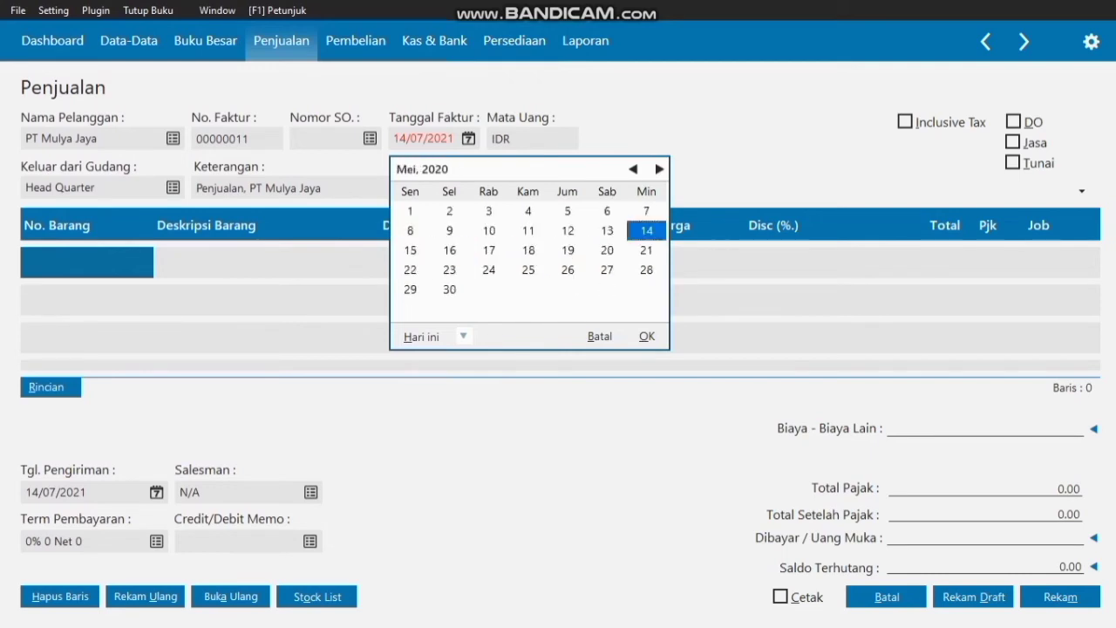
pyautogui.click(633, 169)
pyautogui.click(633, 169)
pyautogui.click(633, 170)
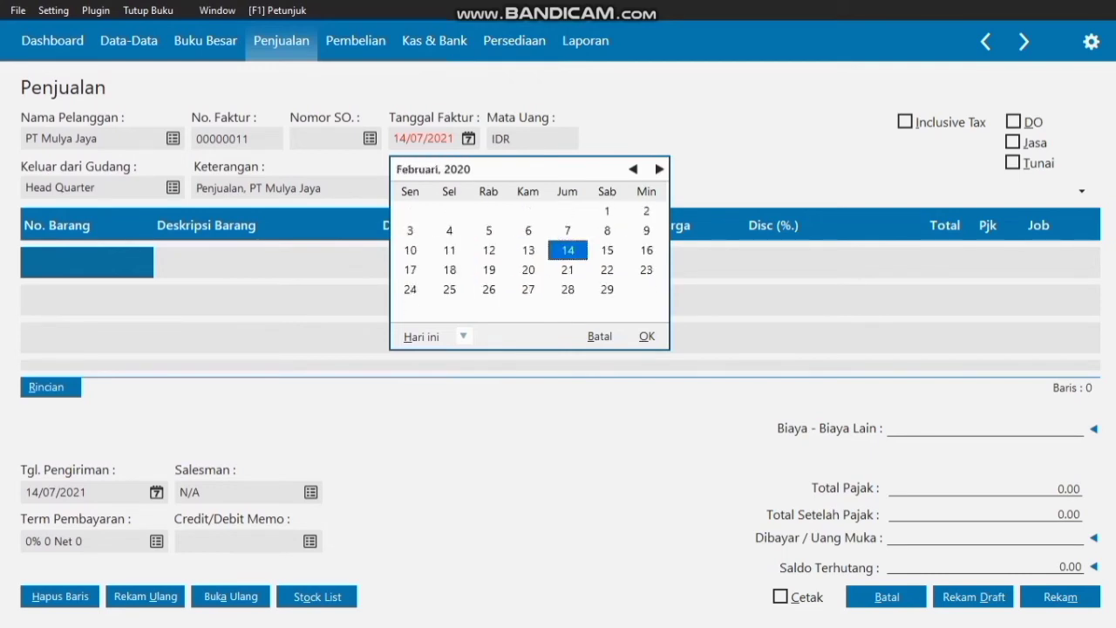
pyautogui.click(632, 170)
pyautogui.click(489, 251)
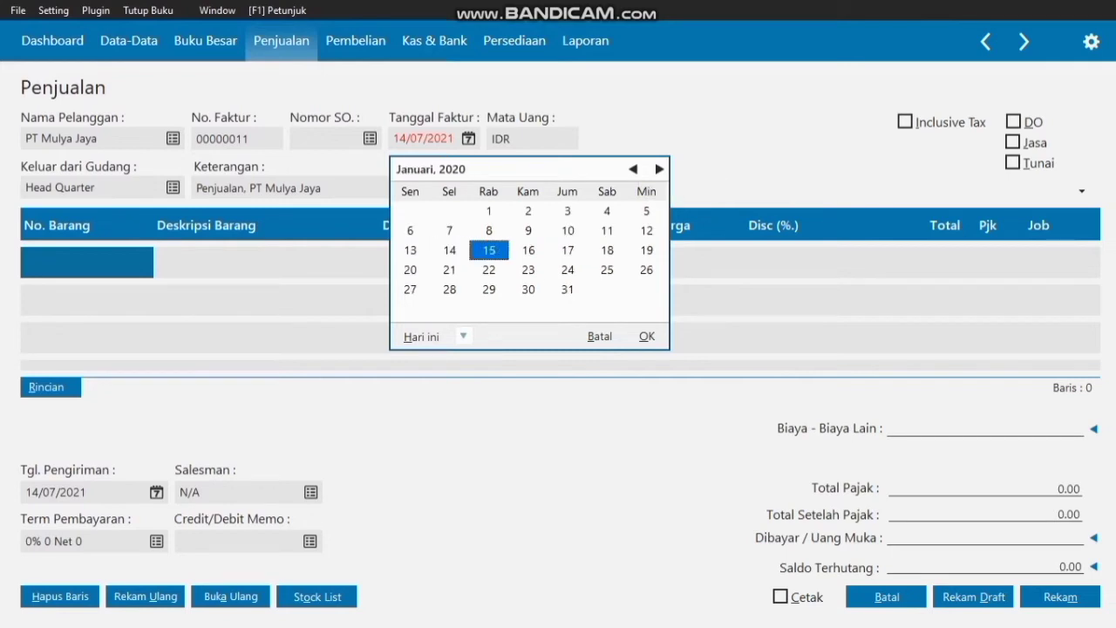
pyautogui.click(646, 336)
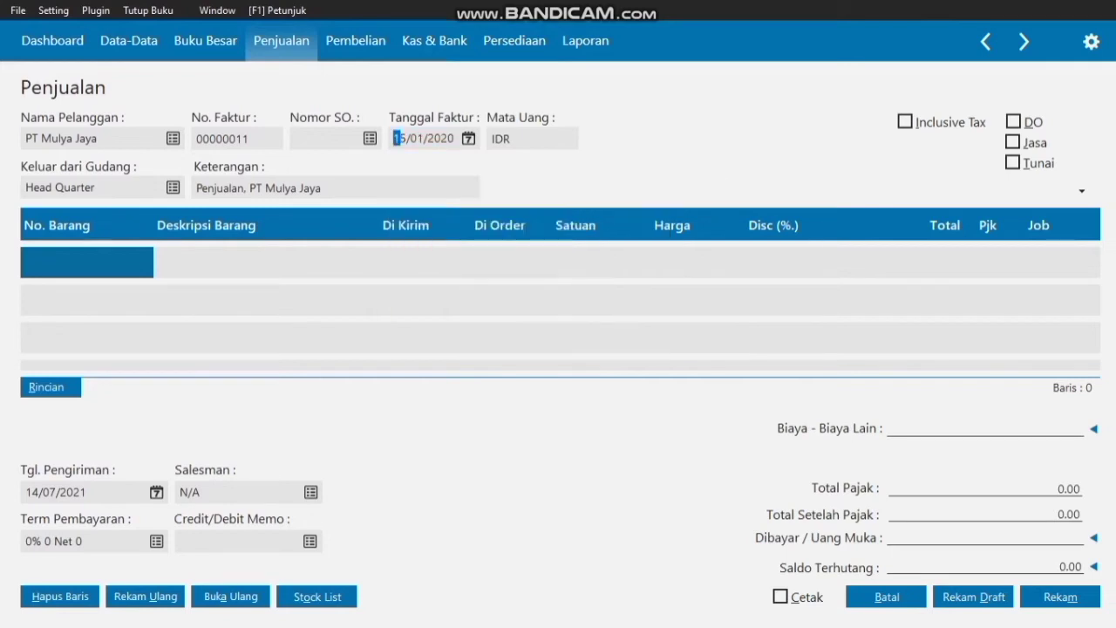
# - Add item P-010 Jasa Service to the PT Mulya Jaya invoice with a delivered quantity of 1
pyautogui.doubleClick(87, 261)
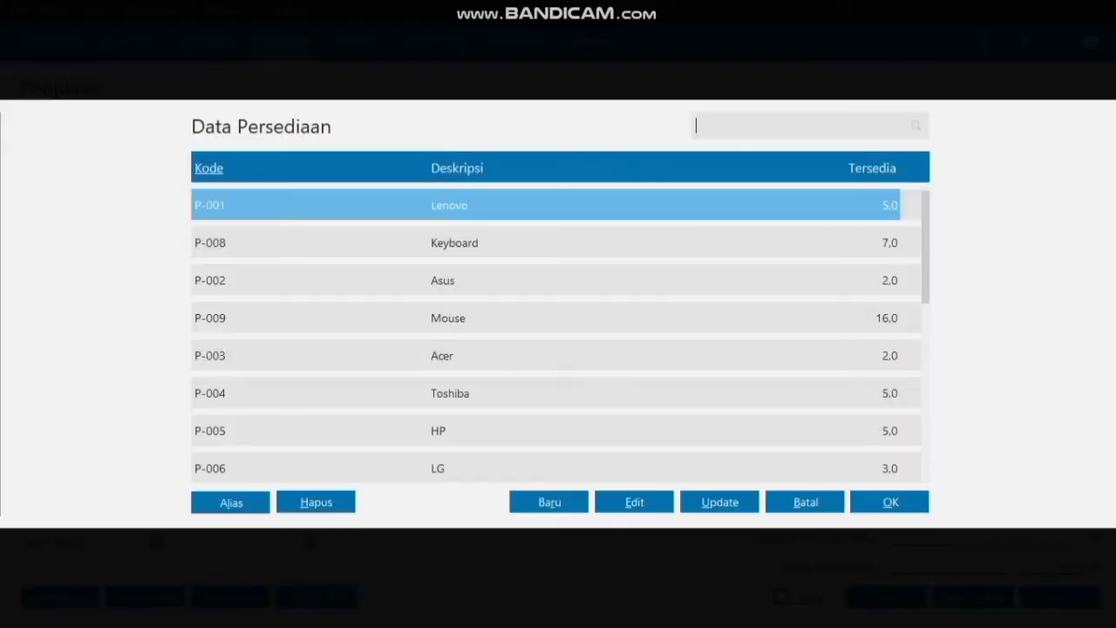
pyautogui.press('Down')
pyautogui.press('End')
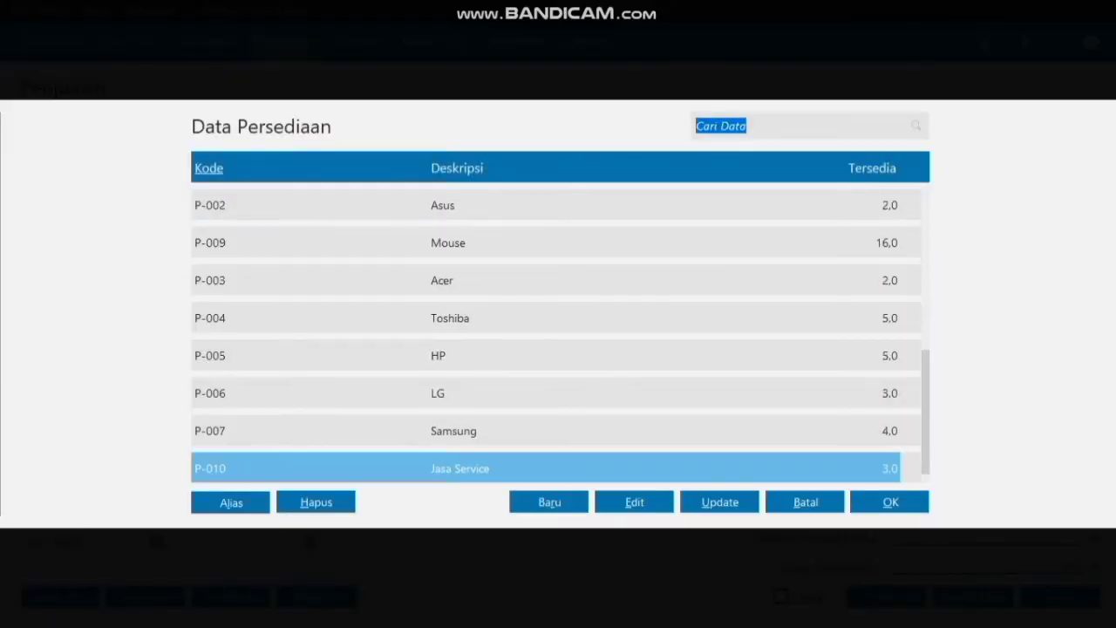
pyautogui.click(889, 502)
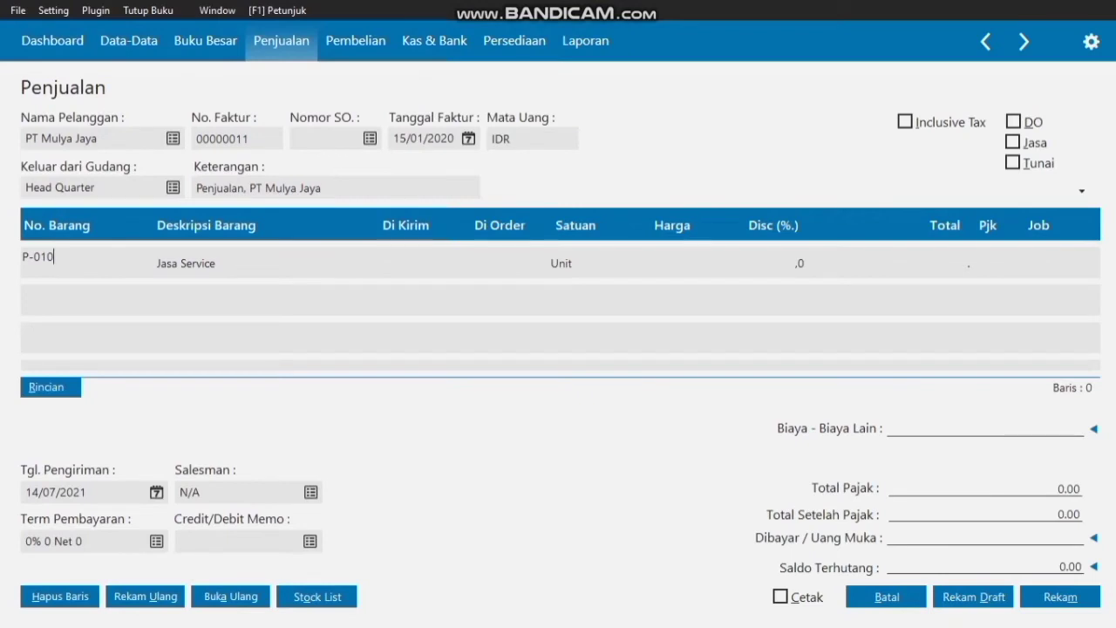
pyautogui.click(405, 263)
pyautogui.click(405, 262)
pyautogui.write('1')
# - Apply the PPN tax to the Jasa Service line of the PT Mulya Jaya invoice
pyautogui.doubleClick(987, 262)
pyautogui.click(595, 280)
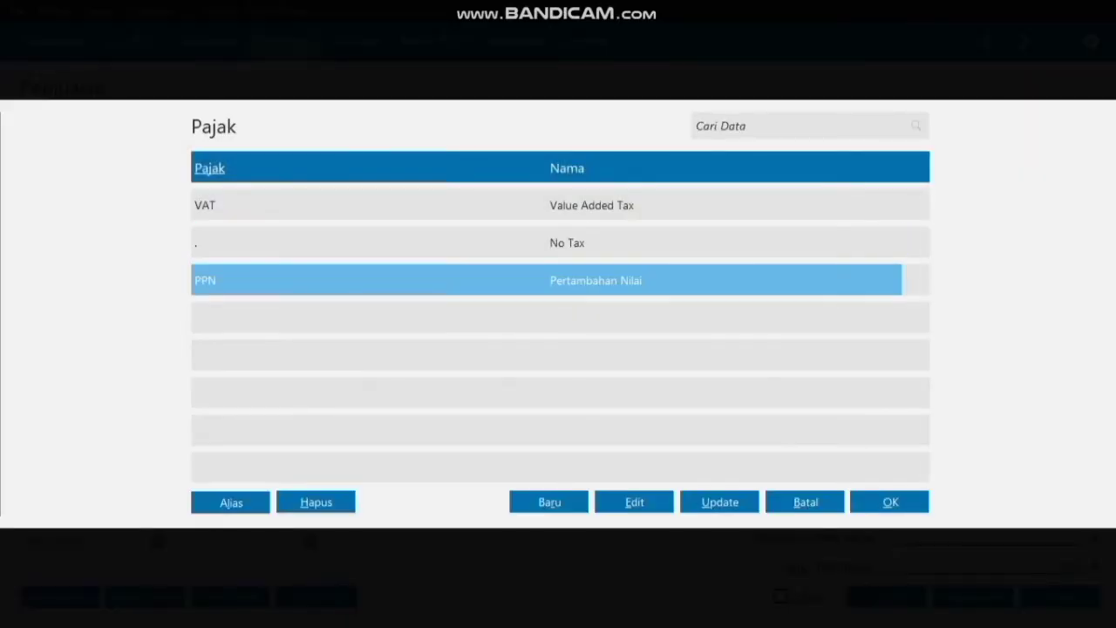
pyautogui.click(890, 502)
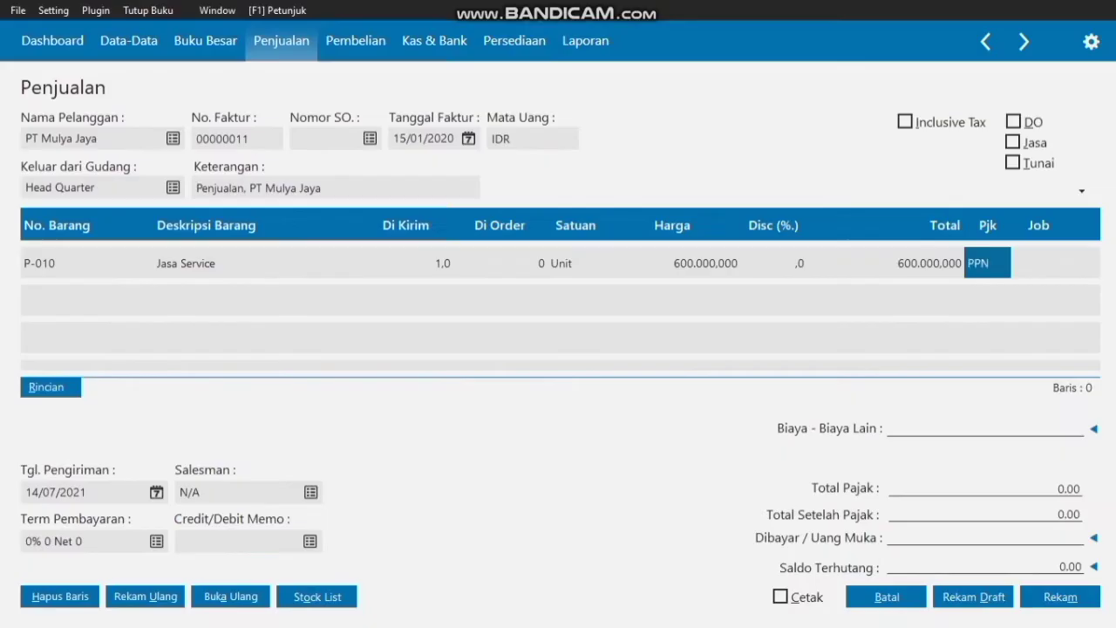
# - Set the delivery date of the PT Mulya Jaya sale to 15/01/2020
pyautogui.click(156, 493)
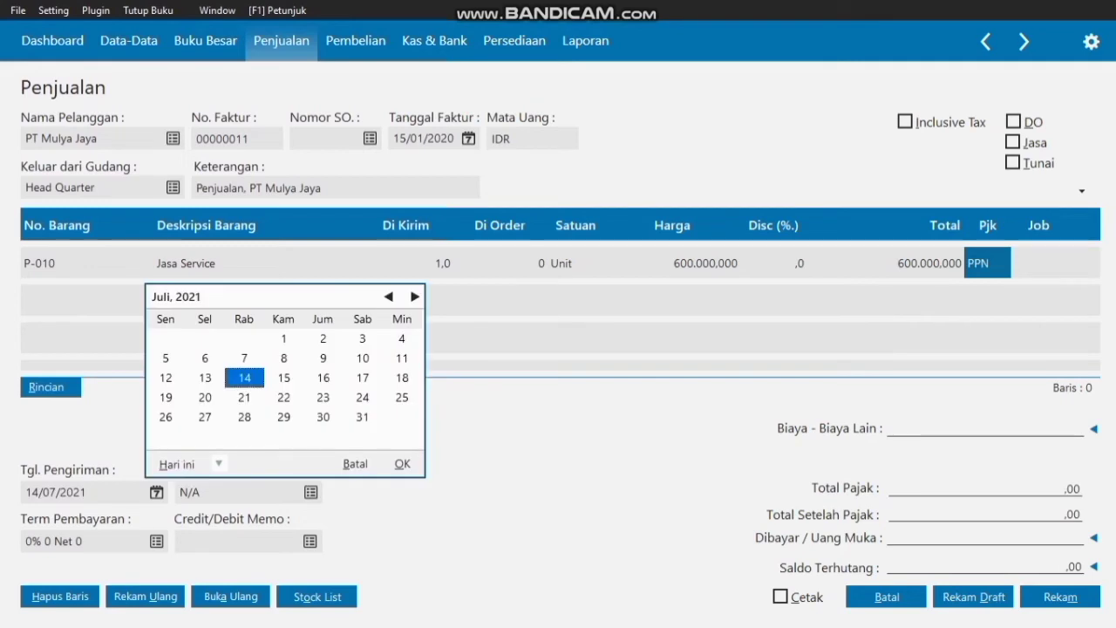
pyautogui.click(388, 297)
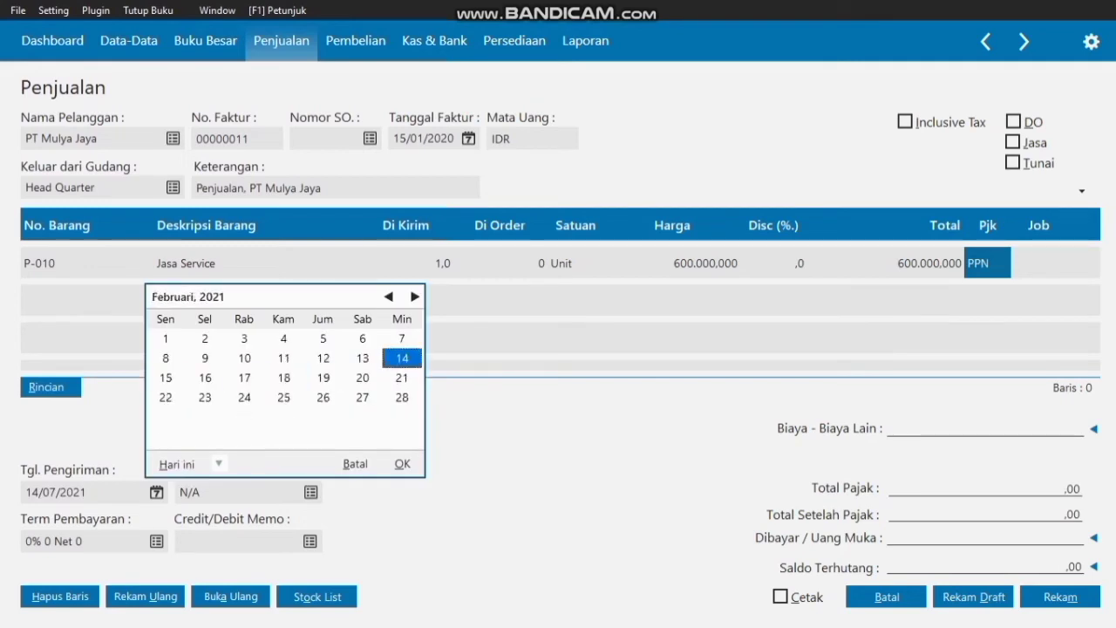
pyautogui.click(387, 298)
pyautogui.click(388, 297)
pyautogui.click(388, 297)
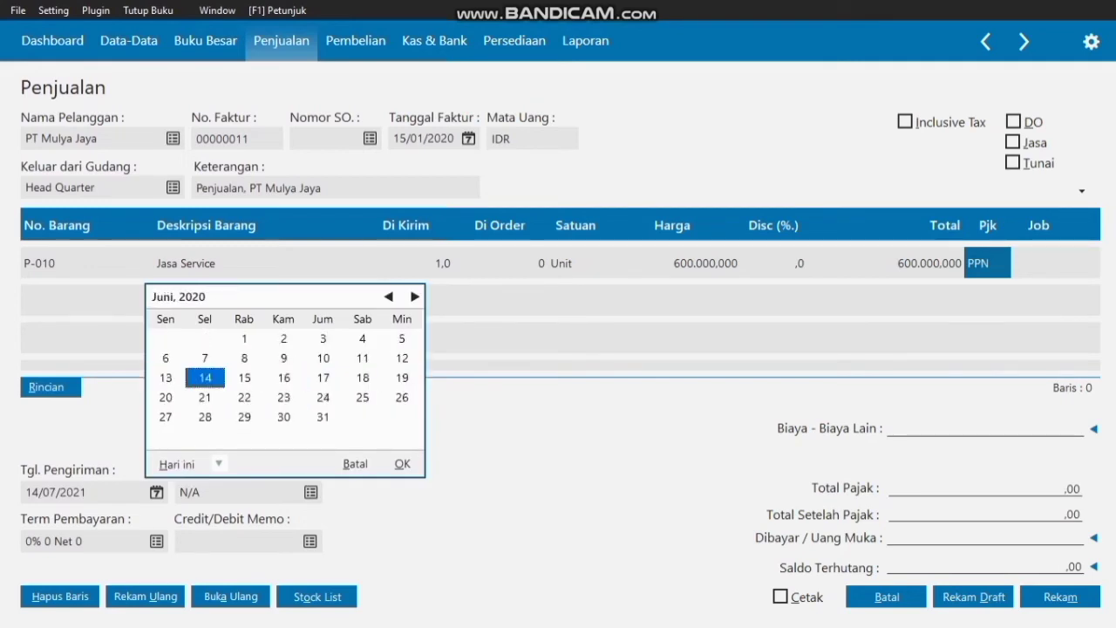
pyautogui.click(388, 297)
pyautogui.click(388, 297)
pyautogui.click(388, 297)
pyautogui.click(388, 297)
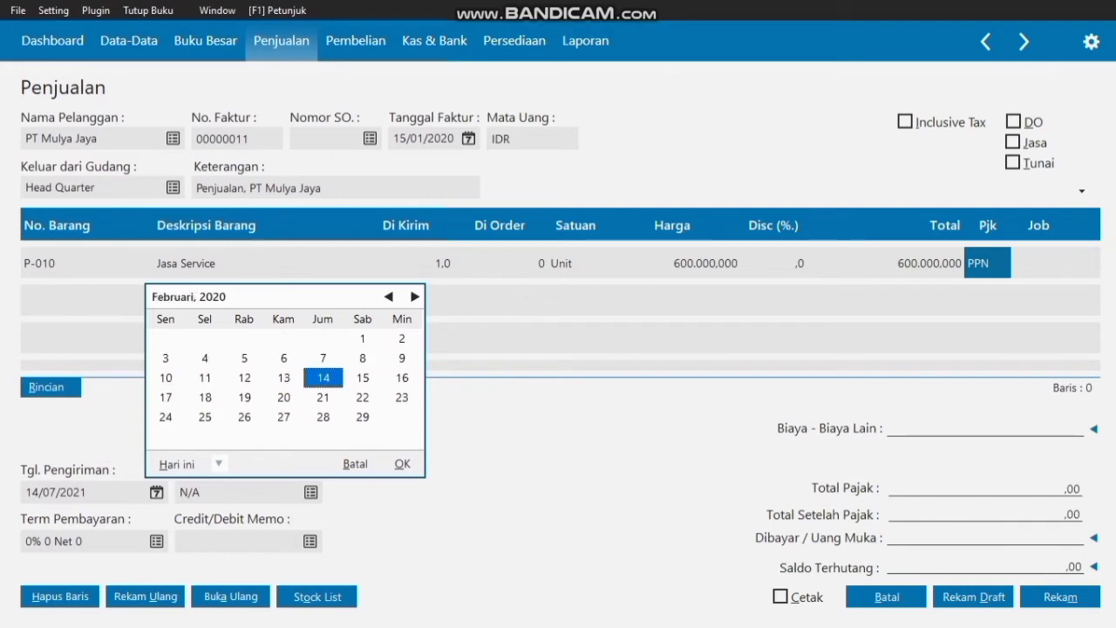
pyautogui.click(388, 297)
pyautogui.click(244, 378)
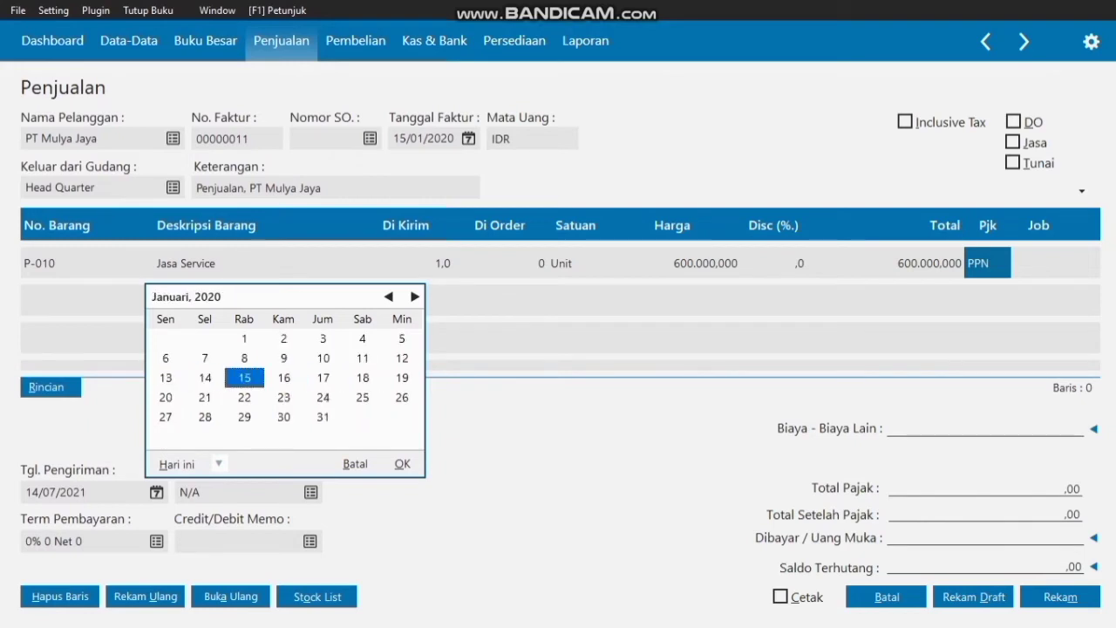
pyautogui.click(402, 463)
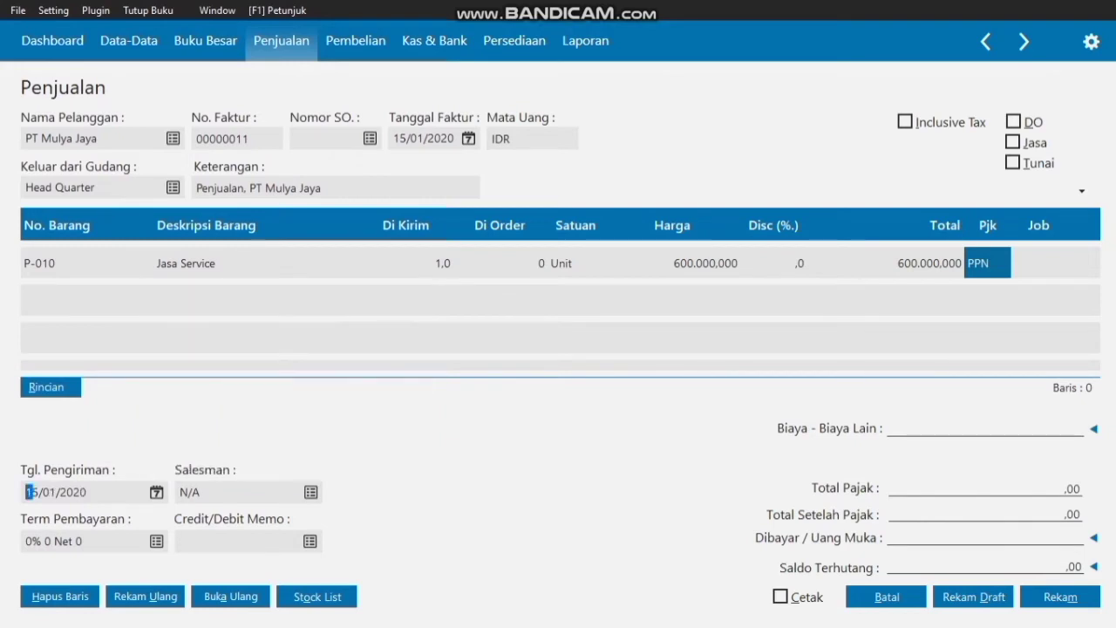
# - Set the PT Mulya Jaya invoice's payment terms to 10 discount days, 30 due days, 2% early discount and 1% late penalty
pyautogui.click(157, 542)
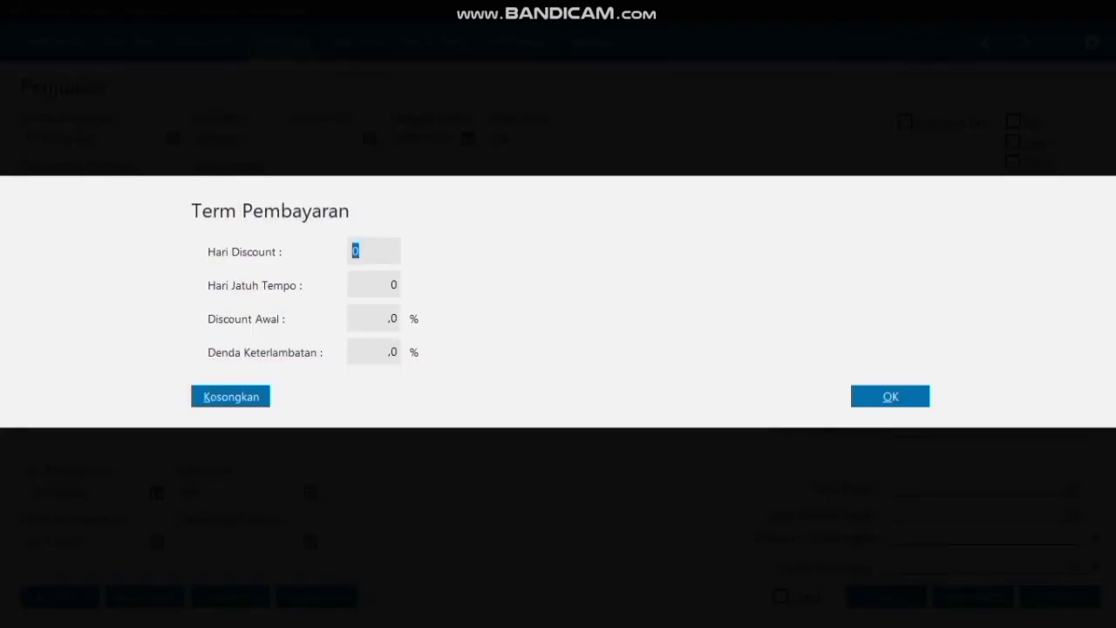
pyautogui.write('10')
pyautogui.press('Tab')
pyautogui.write('30')
pyautogui.press('Tab')
pyautogui.write('2')
pyautogui.press('Tab')
pyautogui.write('1')
pyautogui.press('Return')
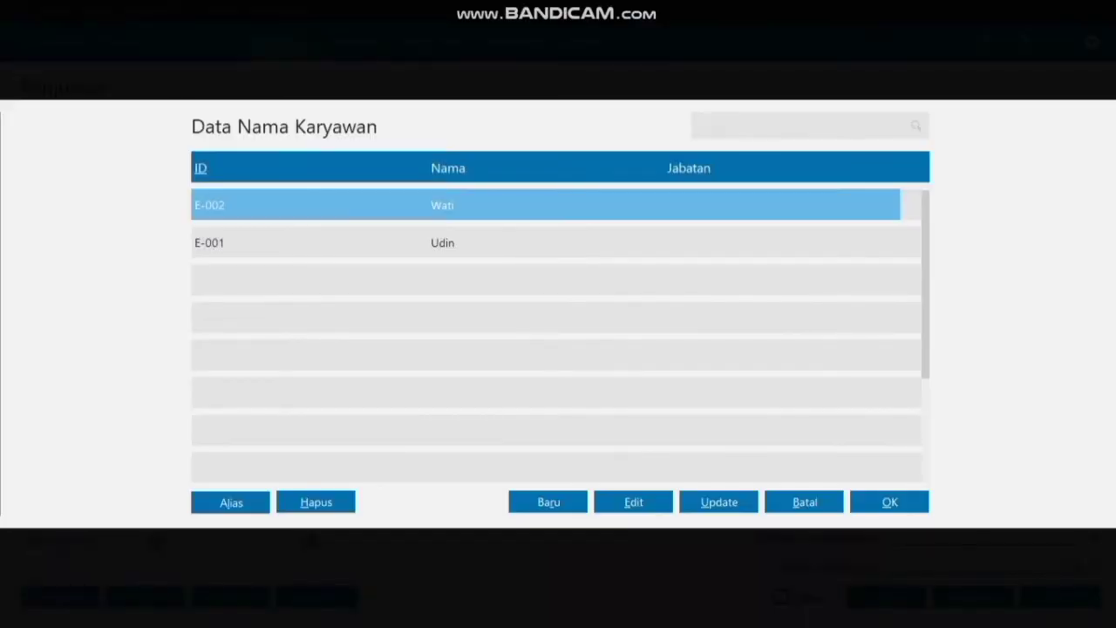
# - Assign the second listed employee as salesman on the PT Mulya Jaya invoice and record the sale
pyautogui.click(442, 243)
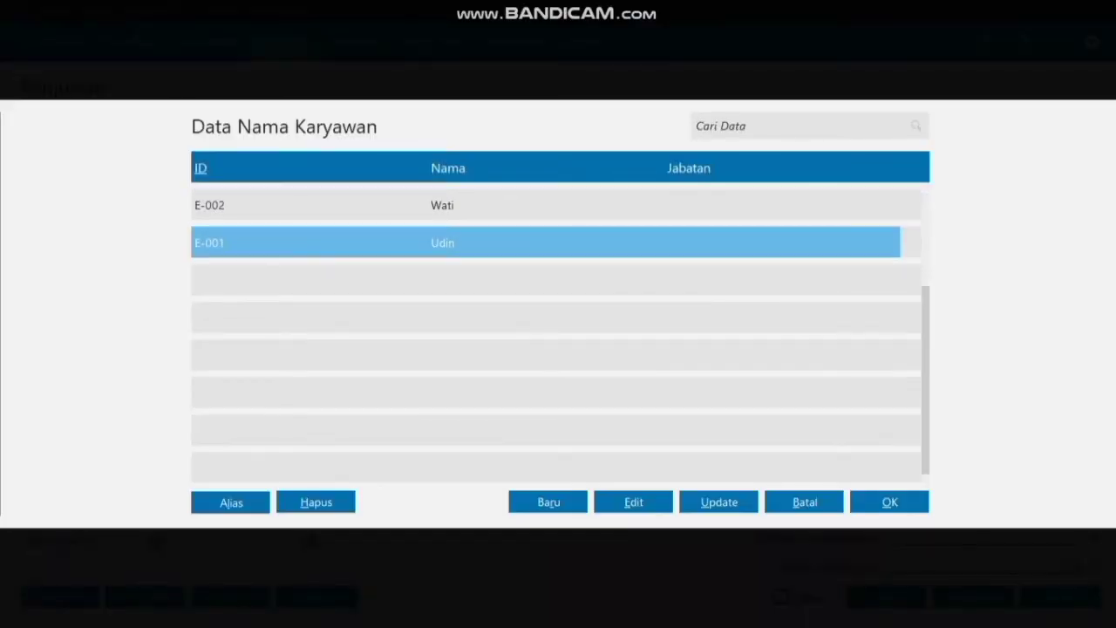
pyautogui.click(889, 502)
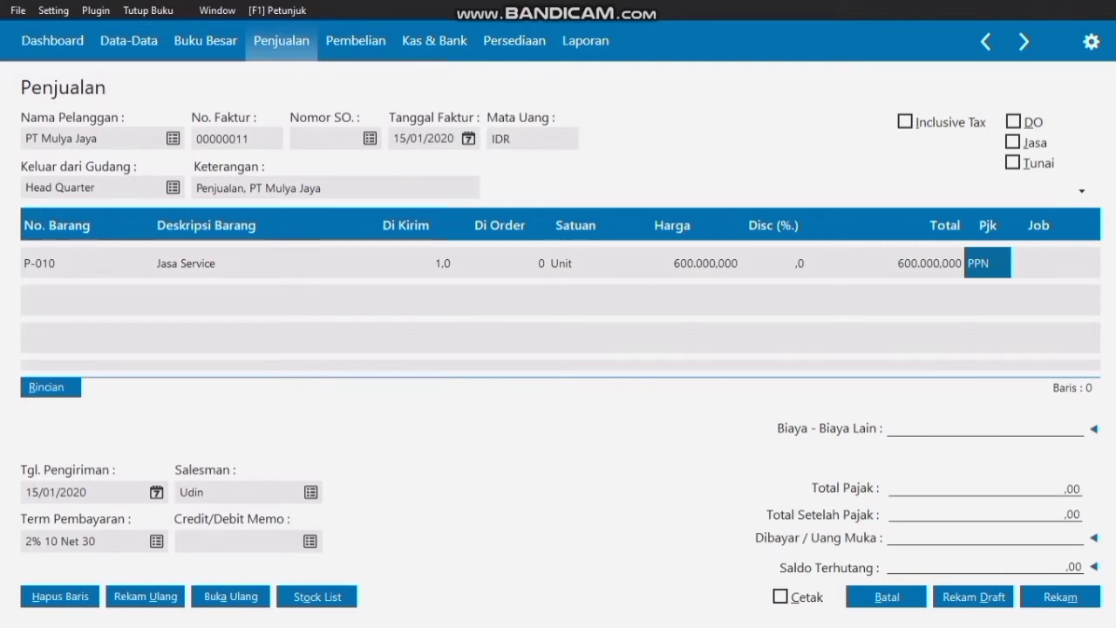
pyautogui.click(1060, 596)
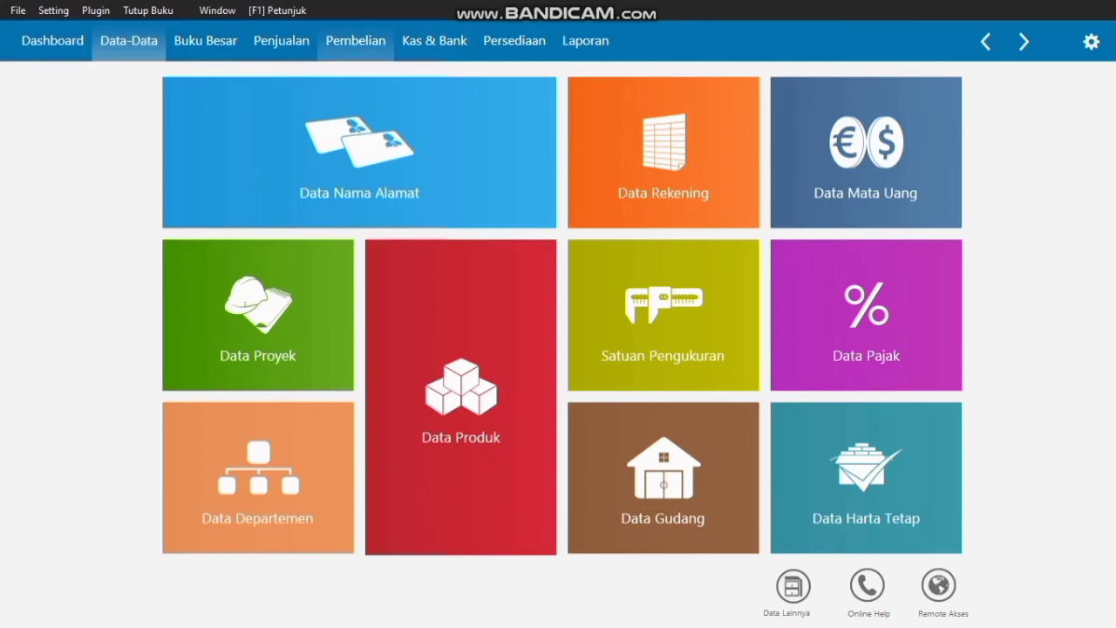
# - Start a new accounts payable payment (Pembayaran Hutang Usaha) from the purchasing module's payment list
pyautogui.click(355, 40)
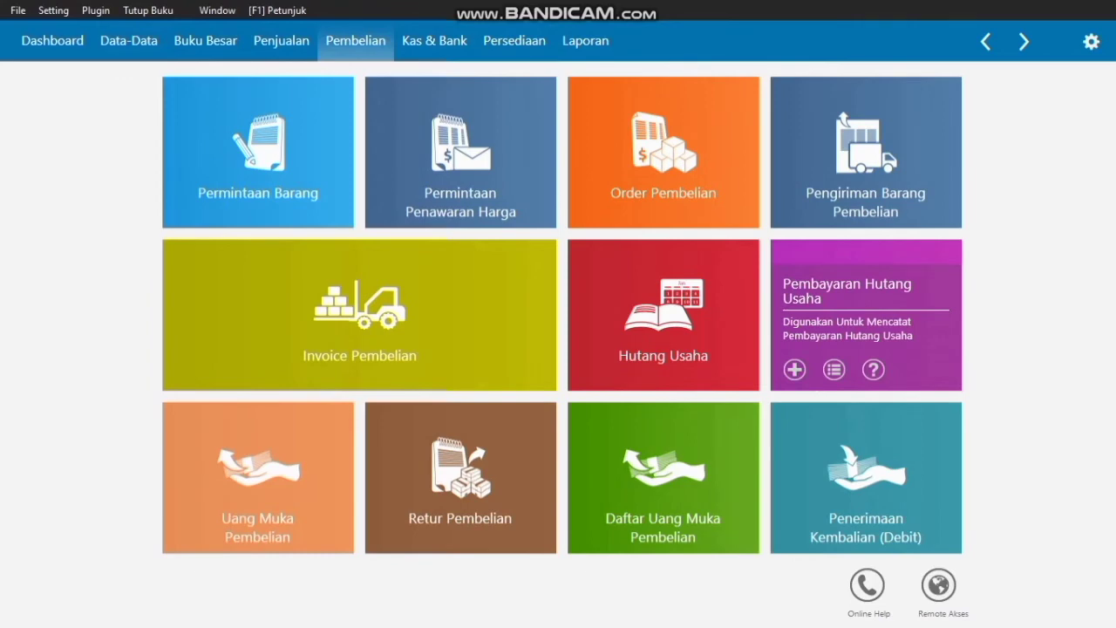
pyautogui.click(834, 370)
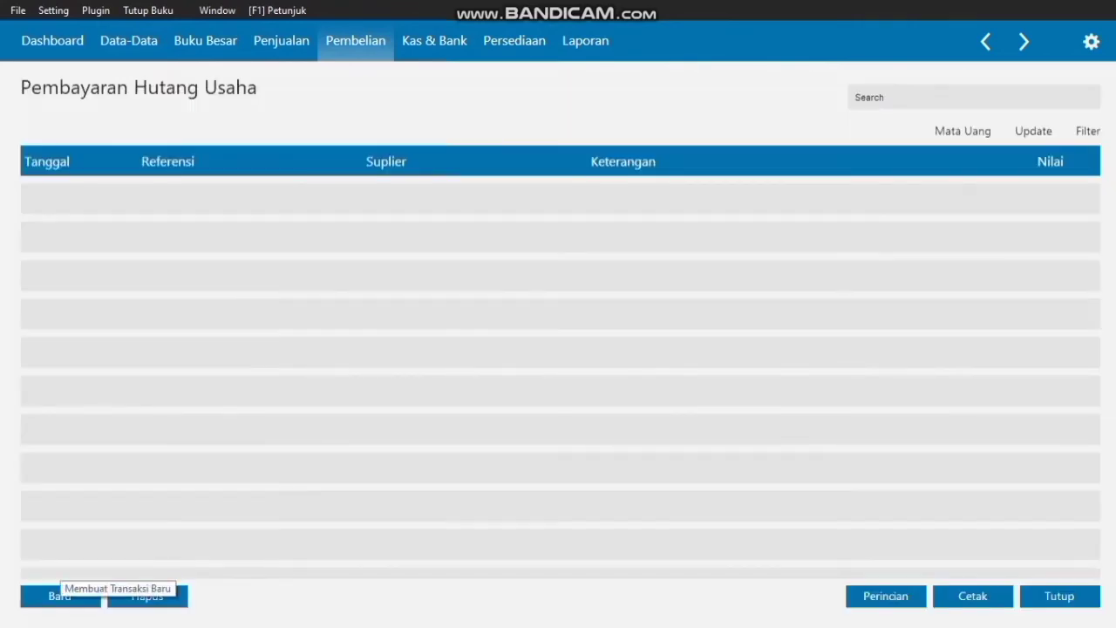
pyautogui.click(60, 597)
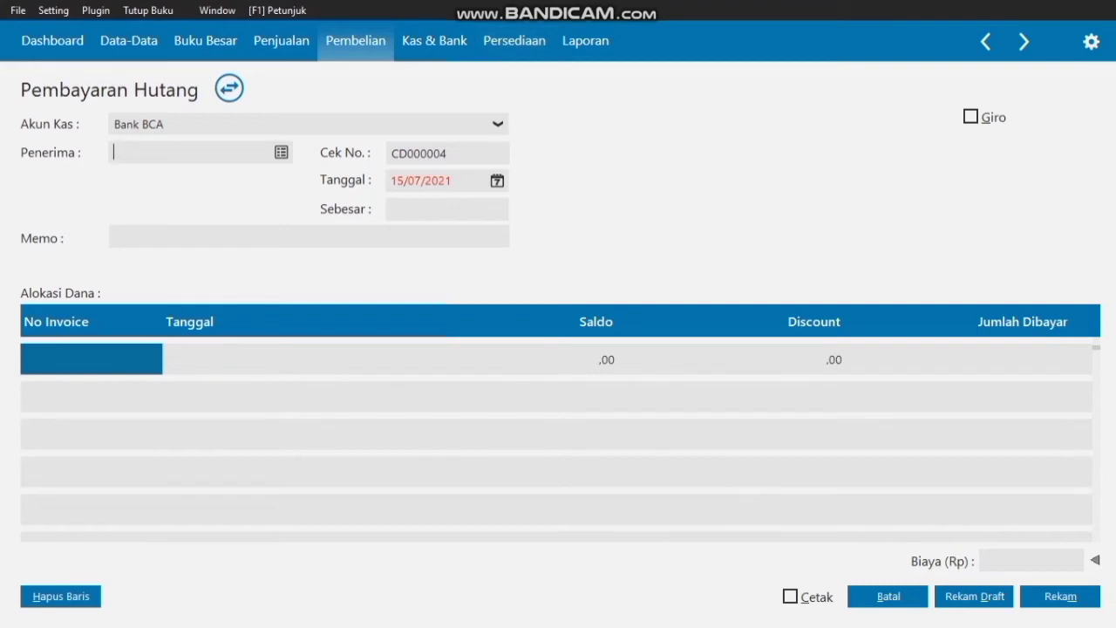
# - Mark the payable payment as a giro and choose Sepia Computer as its recipient
pyautogui.hotkey('alt', 'g')
pyautogui.click(280, 151)
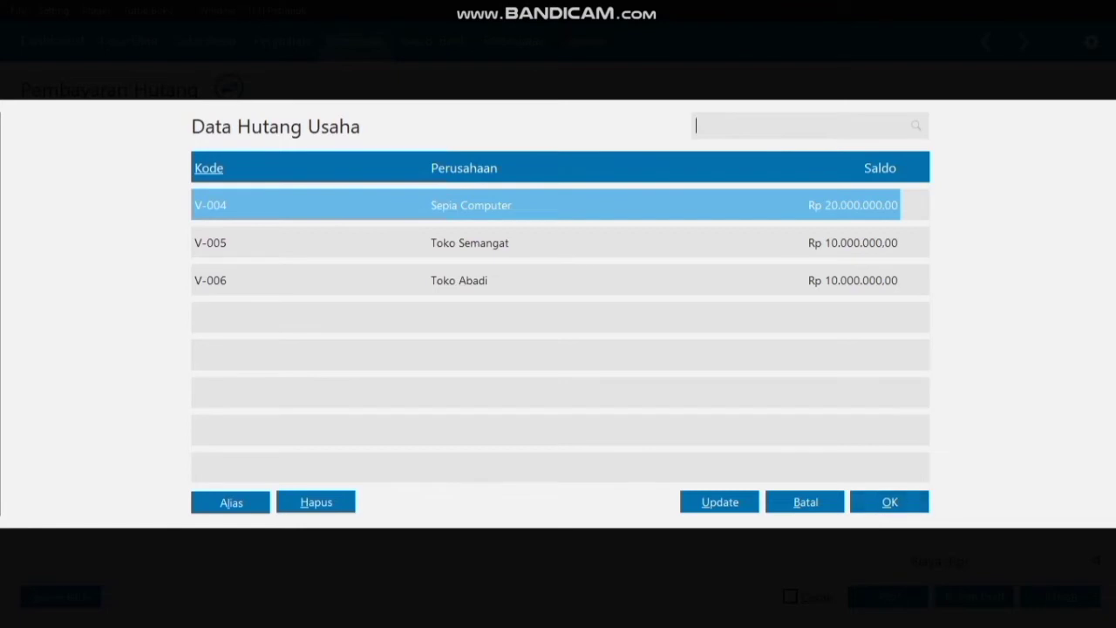
pyautogui.click(889, 502)
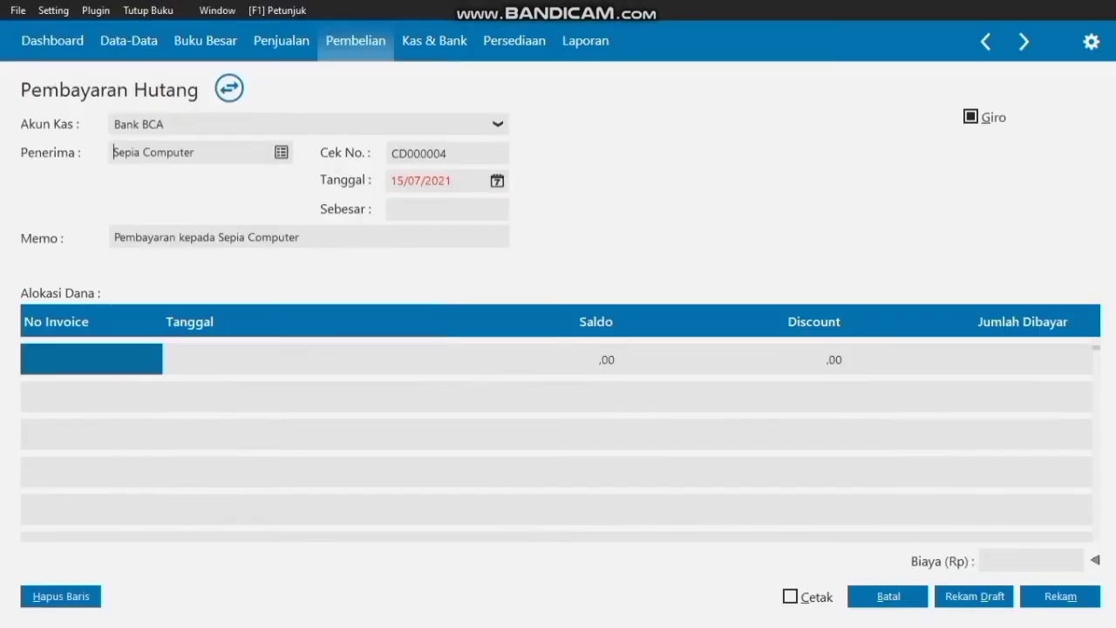
# - Set the date of the Sepia Computer payment to 16/01/2020
pyautogui.click(496, 180)
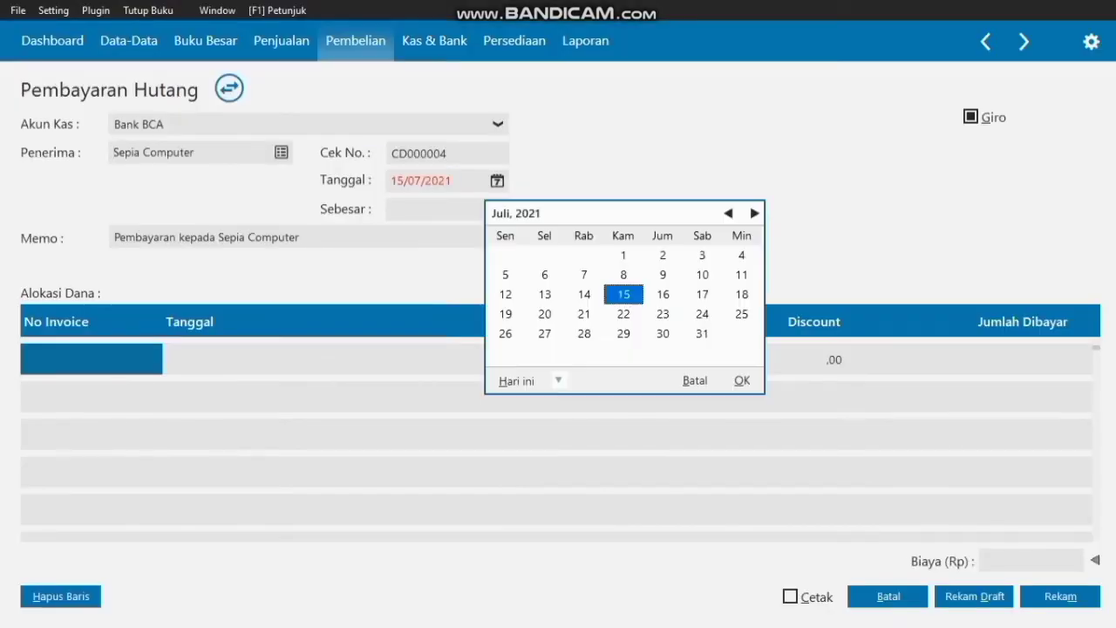
pyautogui.click(728, 214)
pyautogui.click(728, 214)
pyautogui.click(728, 213)
pyautogui.click(728, 213)
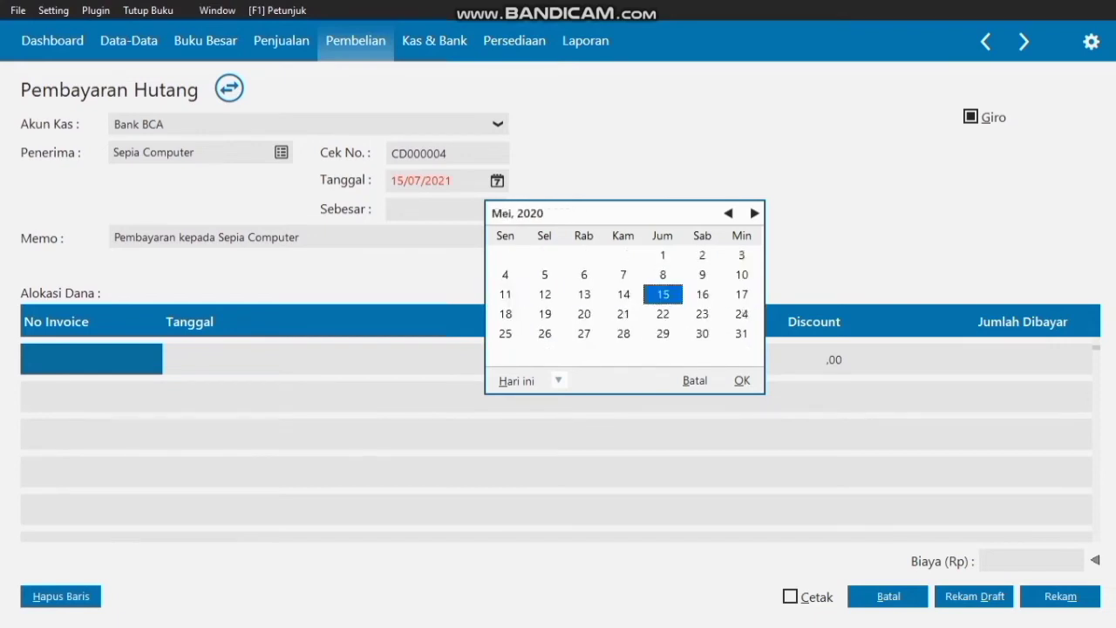
pyautogui.click(727, 213)
pyautogui.click(728, 213)
pyautogui.click(728, 214)
pyautogui.click(727, 213)
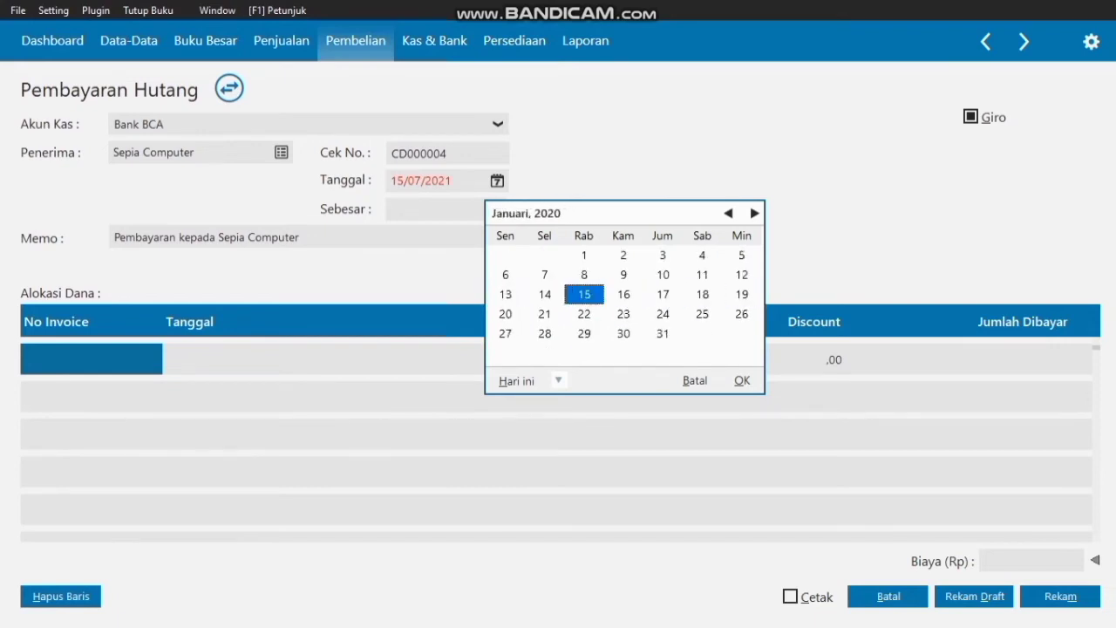
pyautogui.click(623, 294)
pyautogui.click(742, 380)
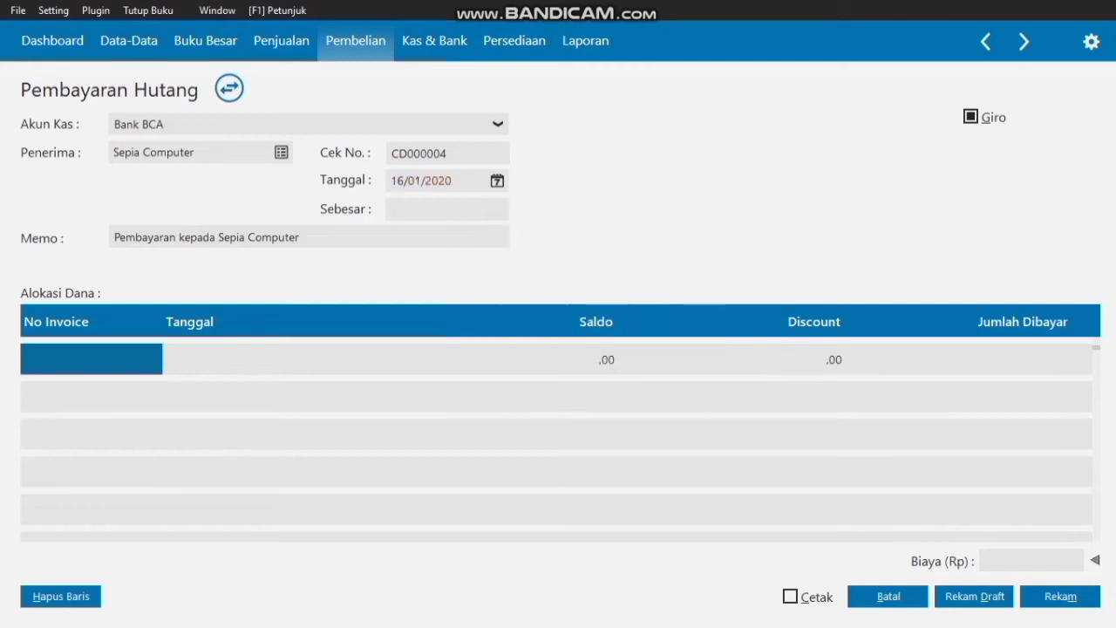
# - Enter a payment amount of Rp 20,000,000 and change the memo to "Pembayaran Hutang kepada Sepia Computer"
pyautogui.write('20000000')
pyautogui.click(176, 237)
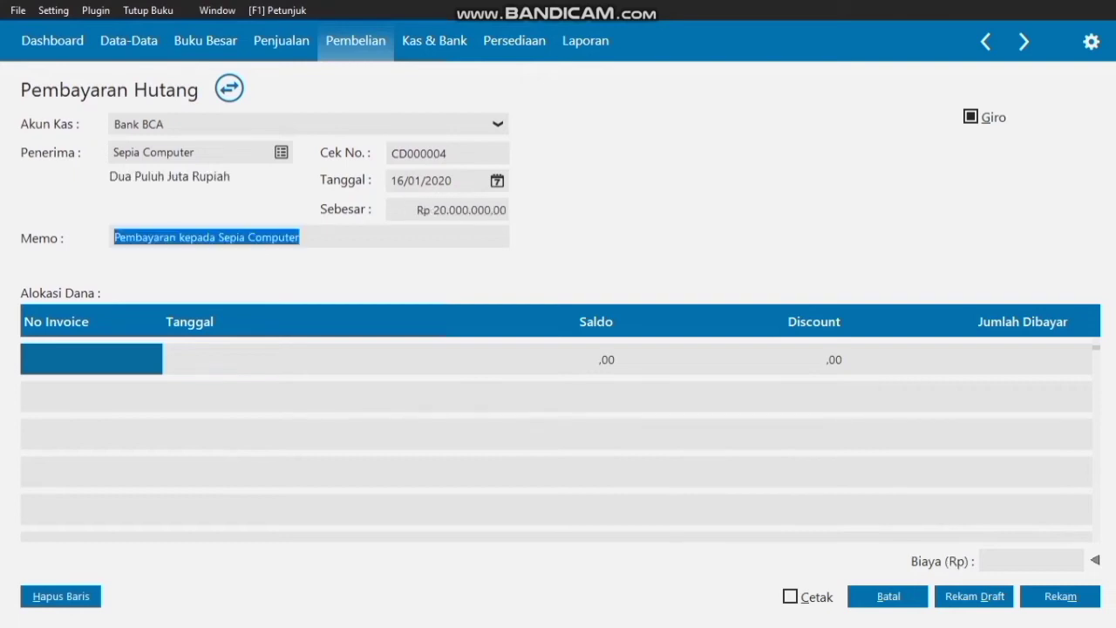
pyautogui.click(176, 237)
pyautogui.write('hutang')
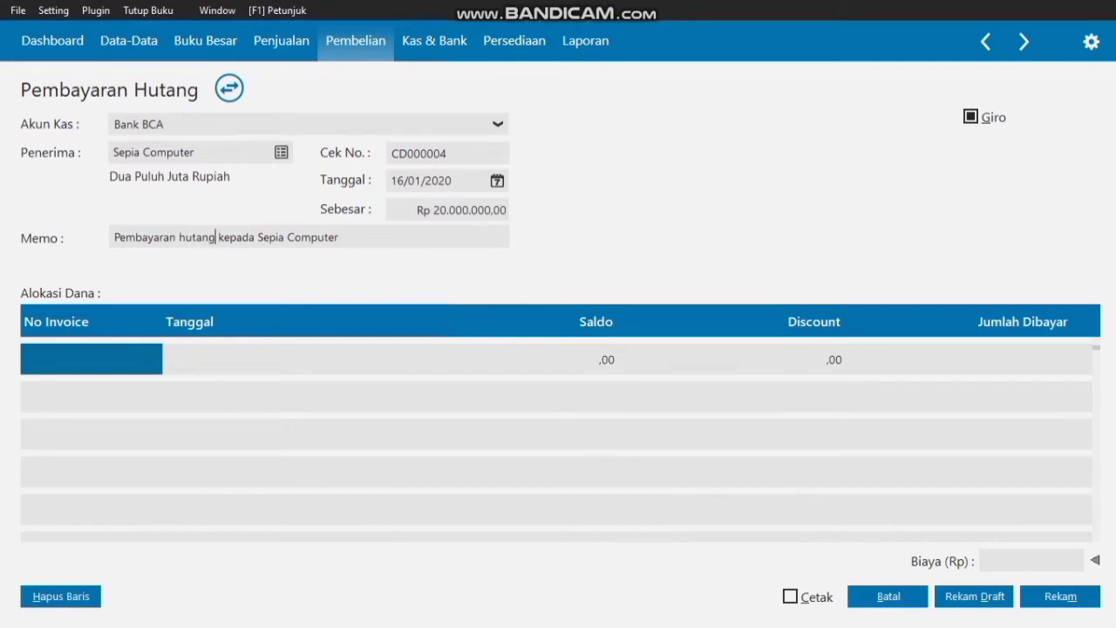
pyautogui.press('Left')
pyautogui.press('Left')
pyautogui.press('Left')
pyautogui.press('Left')
pyautogui.press('Left')
pyautogui.press('BackSpace')
pyautogui.write('H')
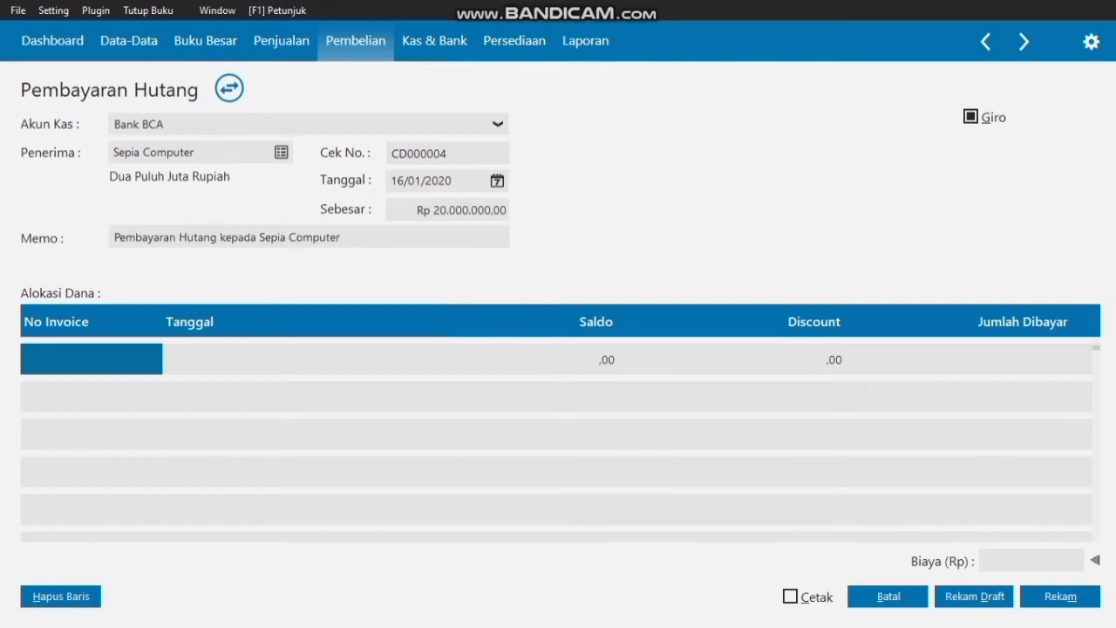
# - Allocate the payment to Sepia Computer's invoice INV-004 and submit it for recording
pyautogui.doubleClick(91, 359)
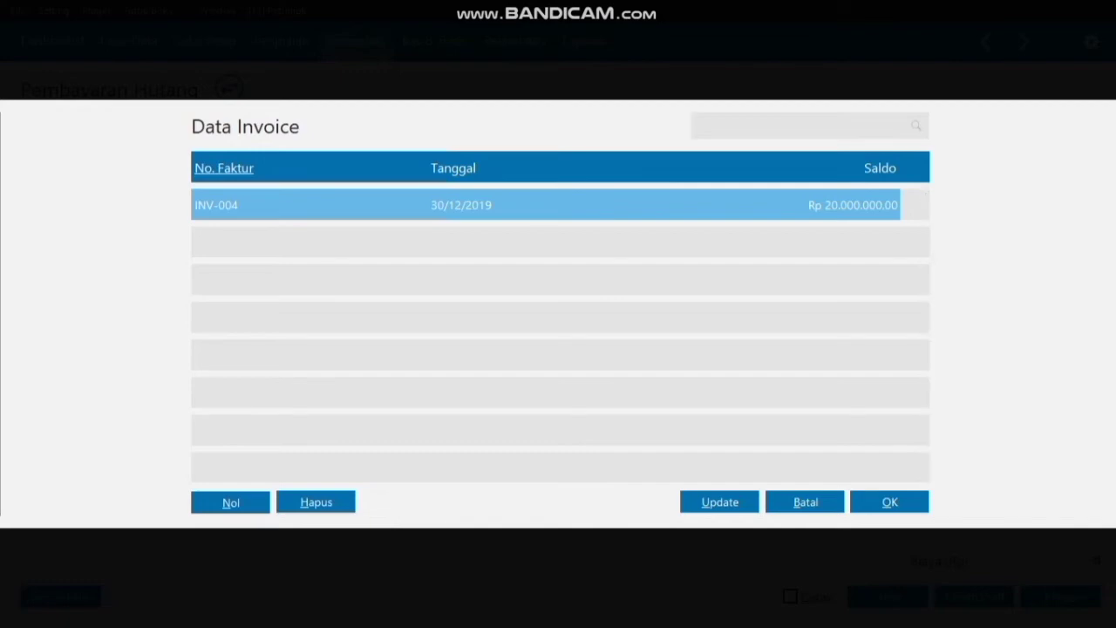
pyautogui.click(890, 502)
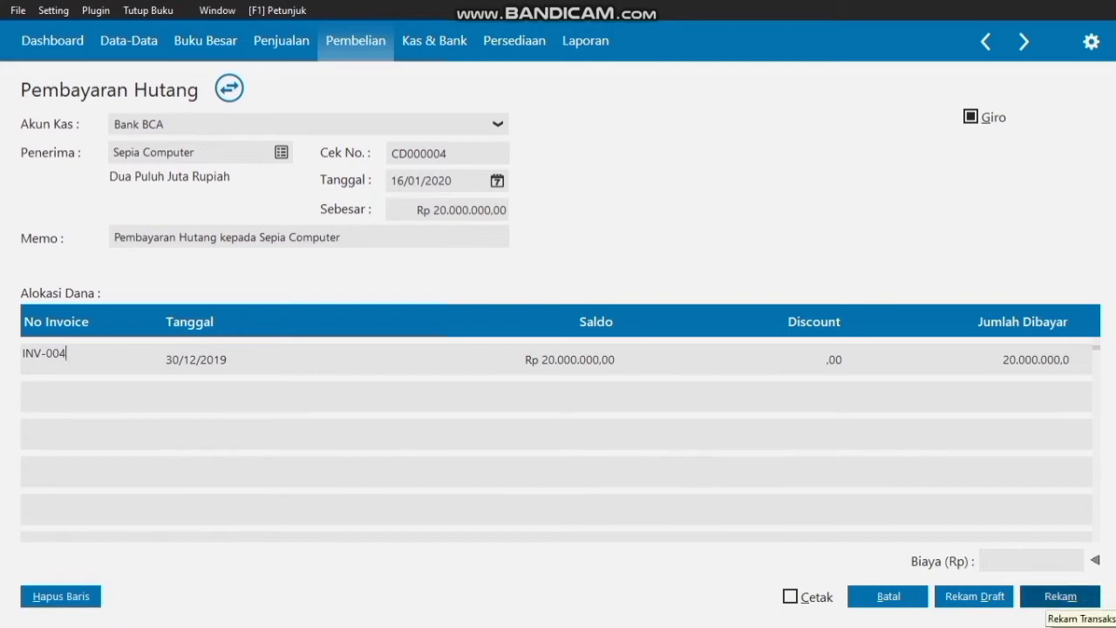
pyautogui.click(1060, 595)
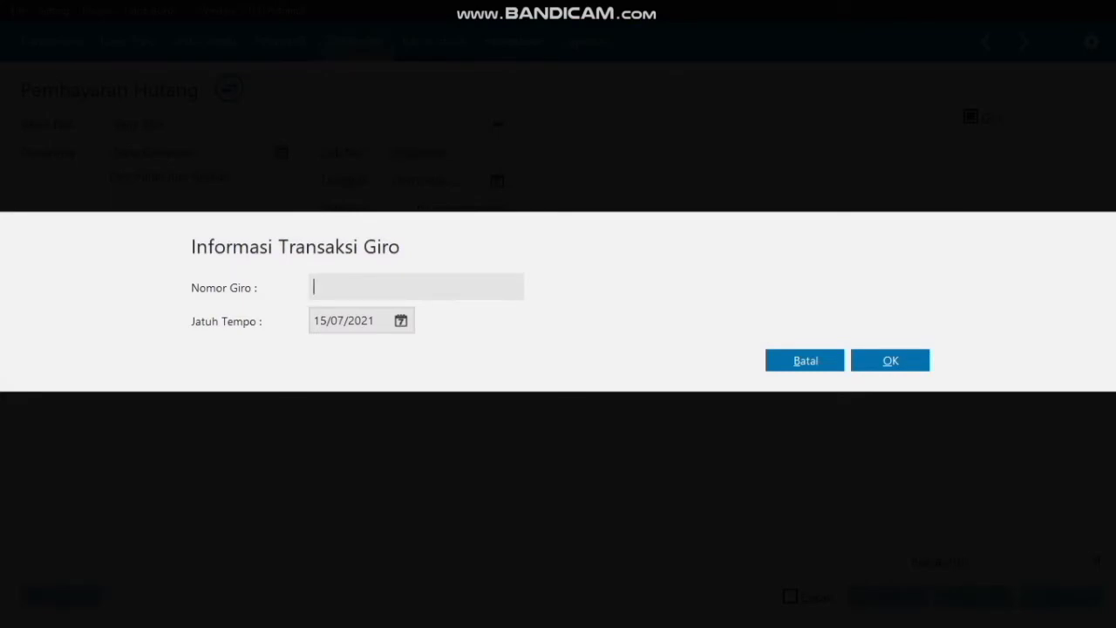
# - Enter giro number BG0001 with due date 16/01/2020, and confirm the postponed giro posting
pyautogui.write('BG0001')
pyautogui.press('Tab')
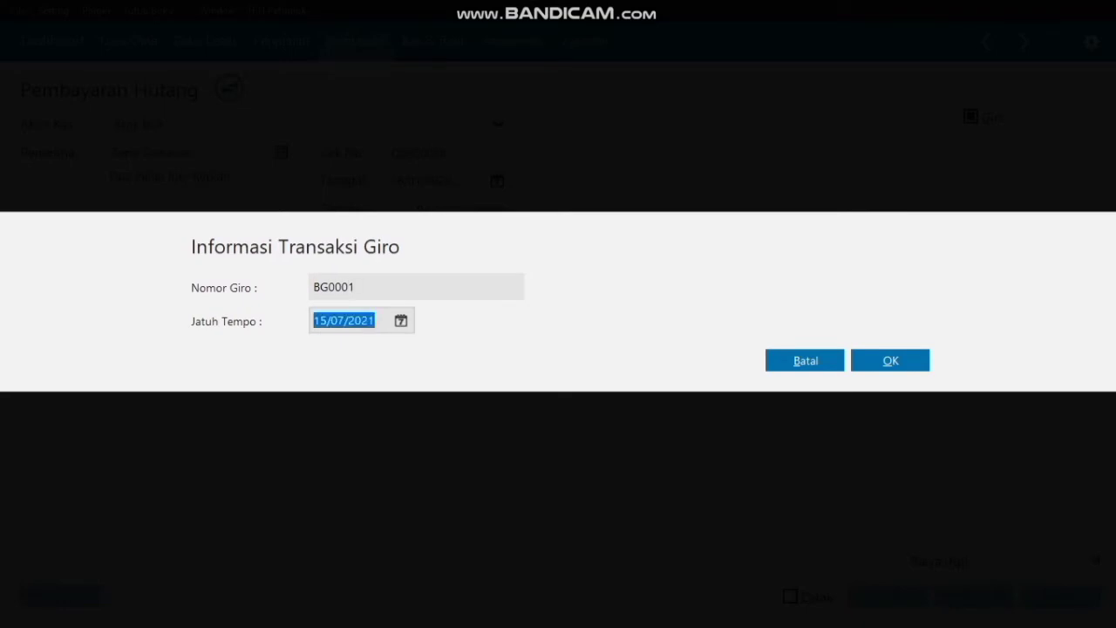
pyautogui.click(401, 321)
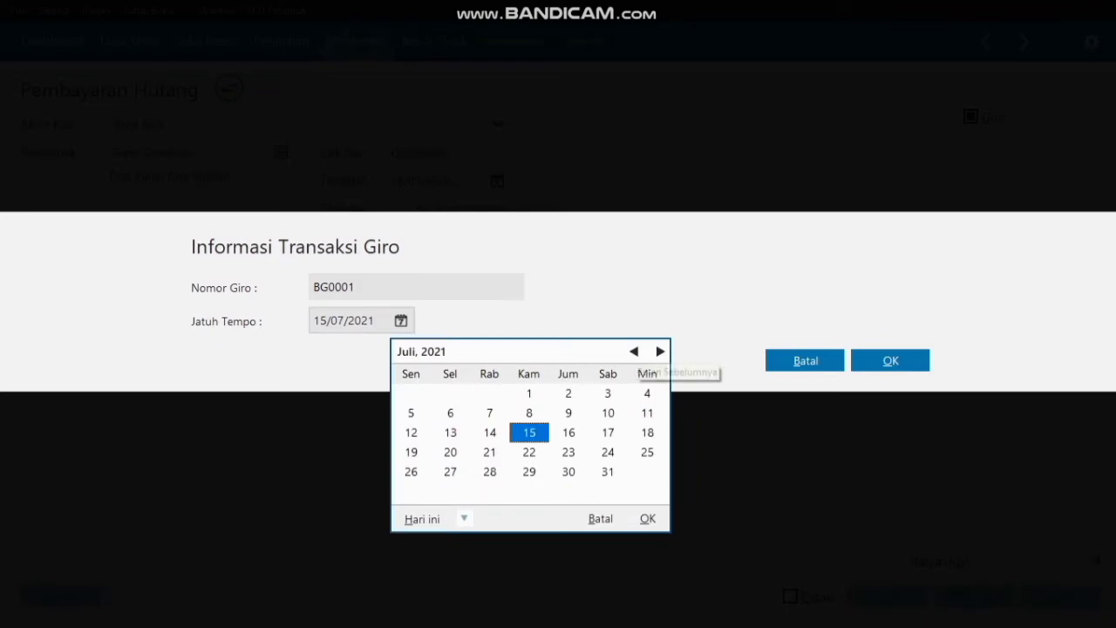
pyautogui.click(634, 351)
pyautogui.click(633, 352)
pyautogui.click(634, 352)
pyautogui.click(634, 351)
pyautogui.click(634, 351)
pyautogui.click(633, 352)
pyautogui.click(634, 351)
pyautogui.click(633, 351)
pyautogui.click(634, 351)
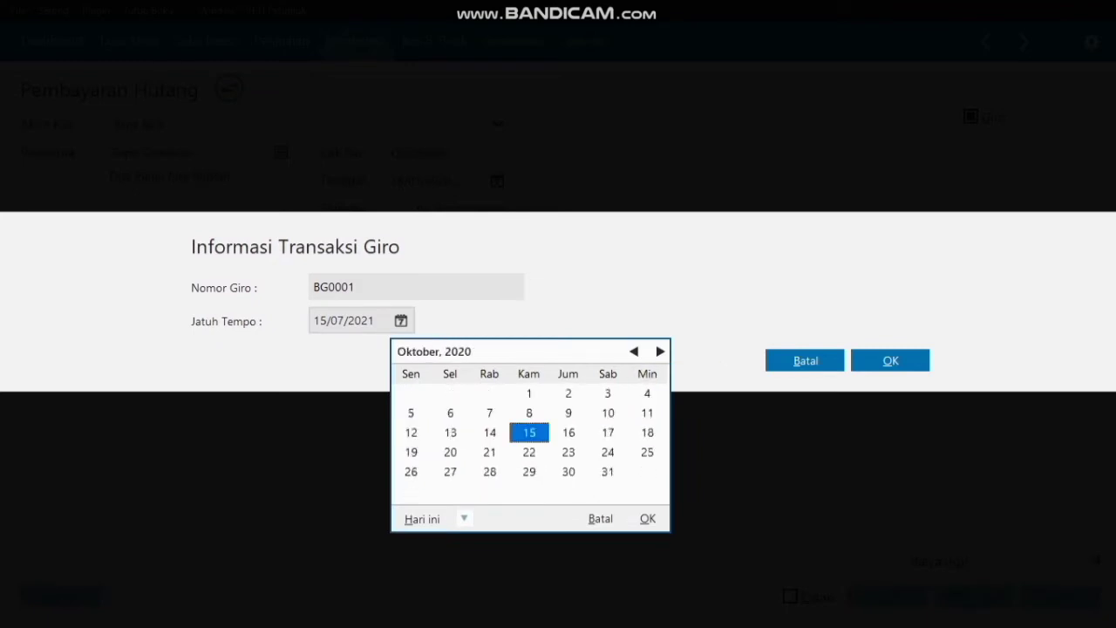
pyautogui.click(634, 352)
pyautogui.click(633, 352)
pyautogui.click(634, 351)
pyautogui.click(633, 351)
pyautogui.click(634, 351)
pyautogui.click(634, 352)
pyautogui.click(633, 351)
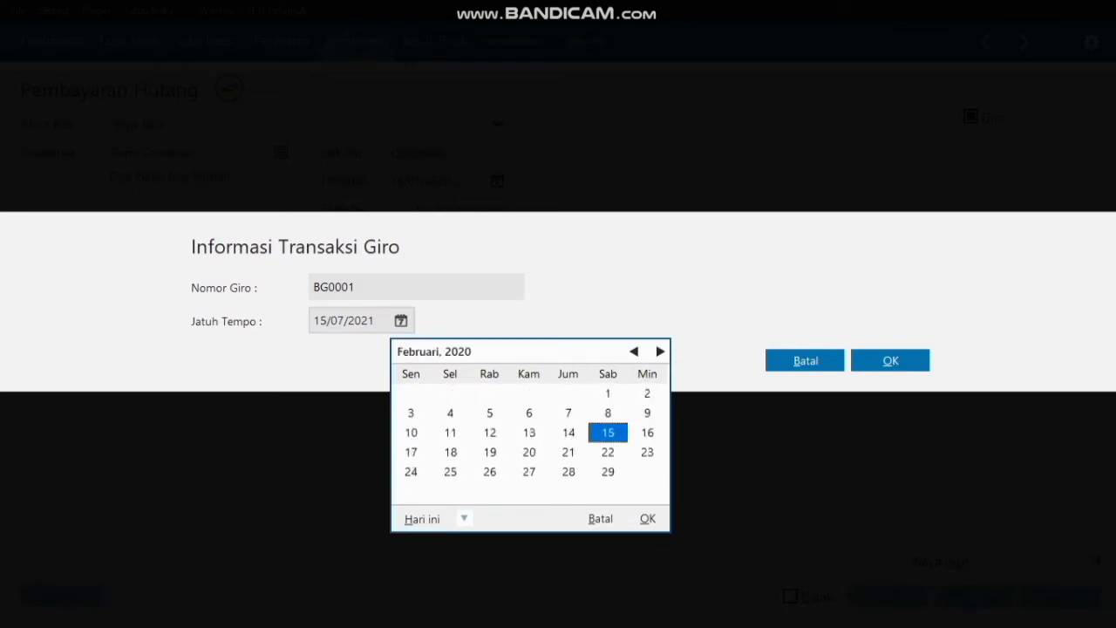
pyautogui.click(633, 351)
pyautogui.click(529, 432)
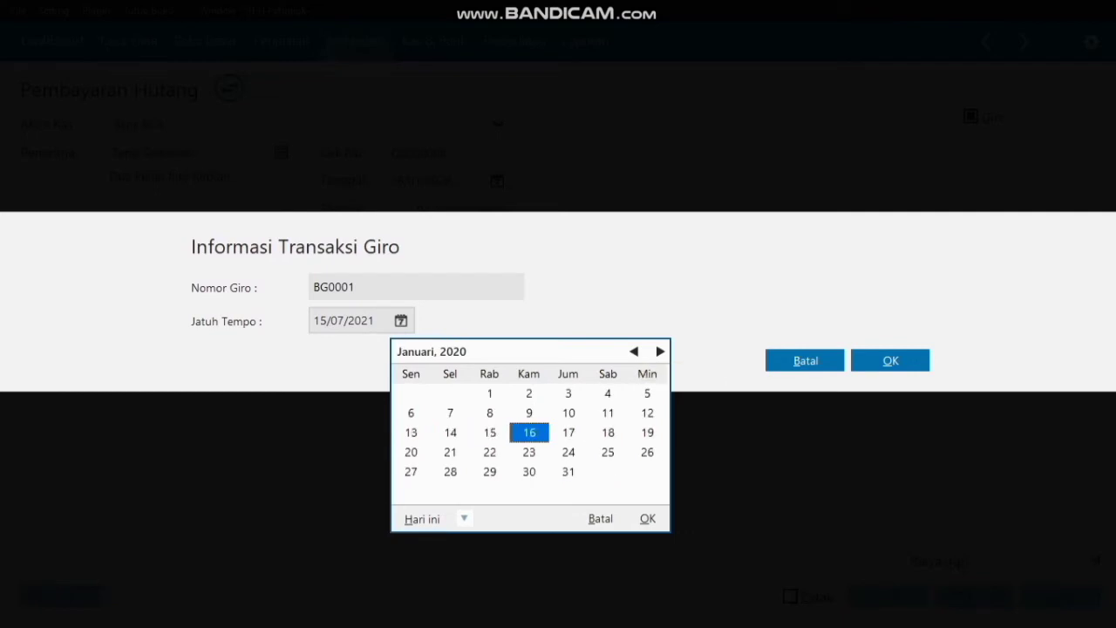
pyautogui.click(647, 519)
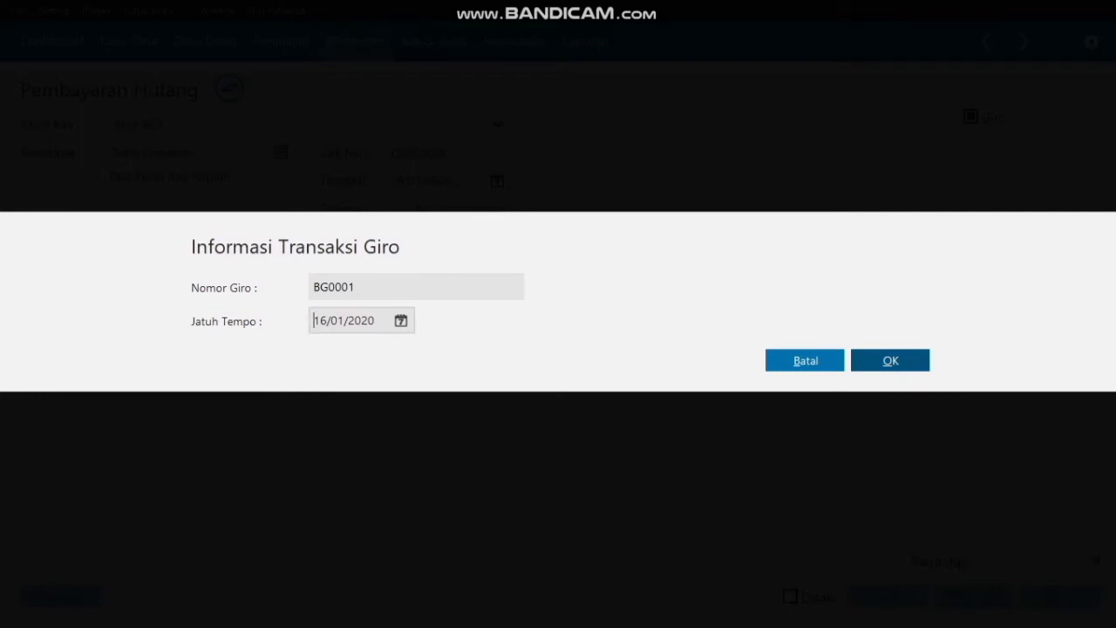
pyautogui.click(890, 360)
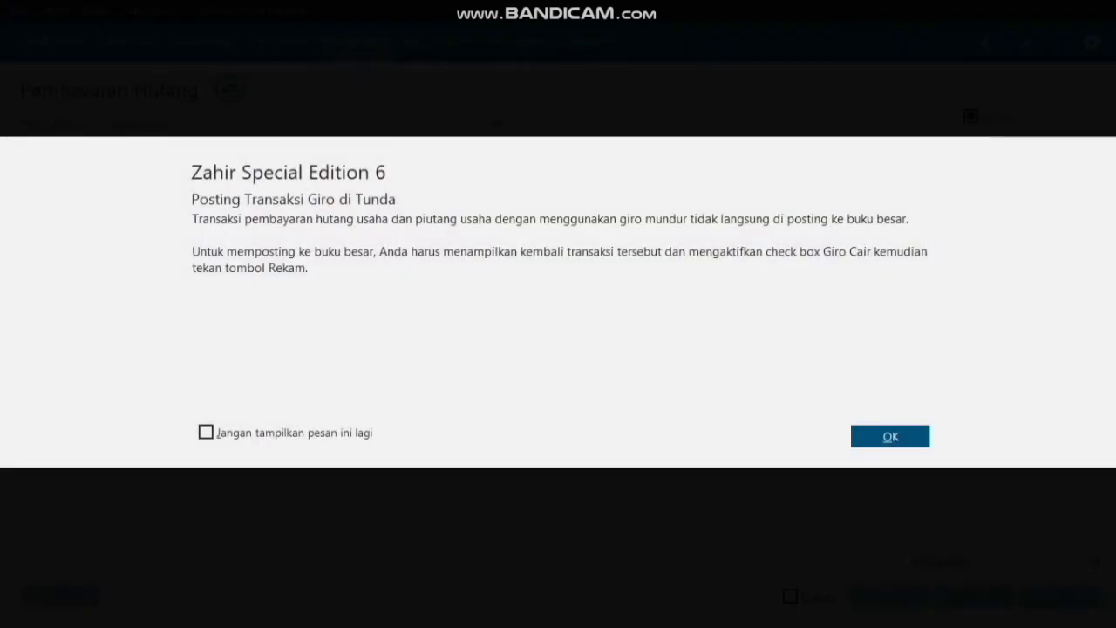
pyautogui.click(890, 436)
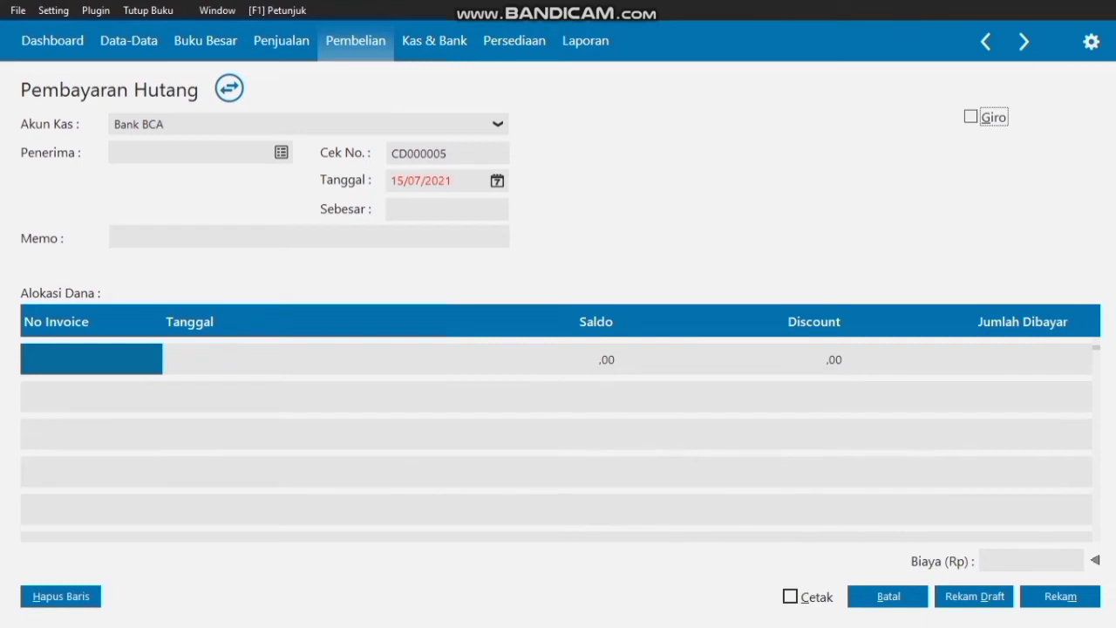
# - Mark the new payable payment as a giro and choose Toko Semangat as its recipient
pyautogui.press('space')
pyautogui.click(281, 152)
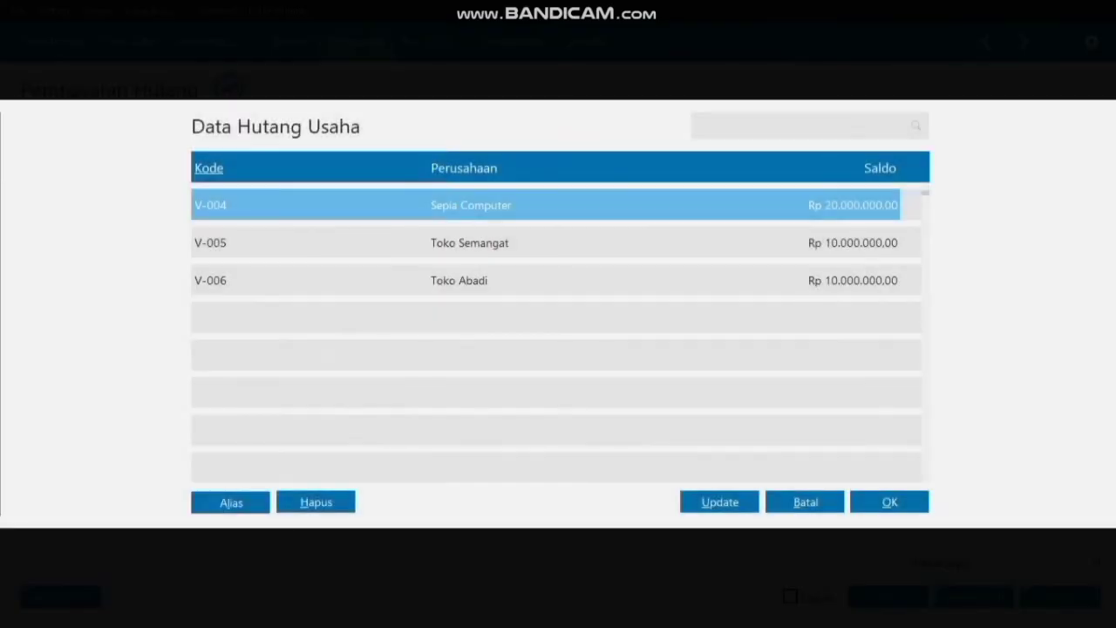
pyautogui.click(470, 243)
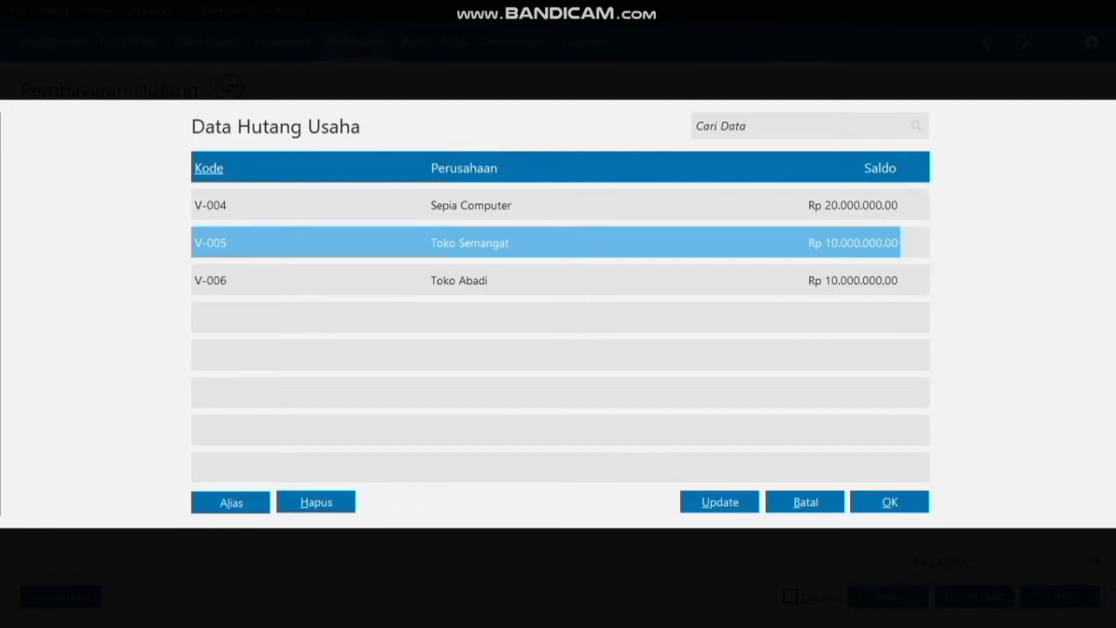
pyautogui.click(889, 502)
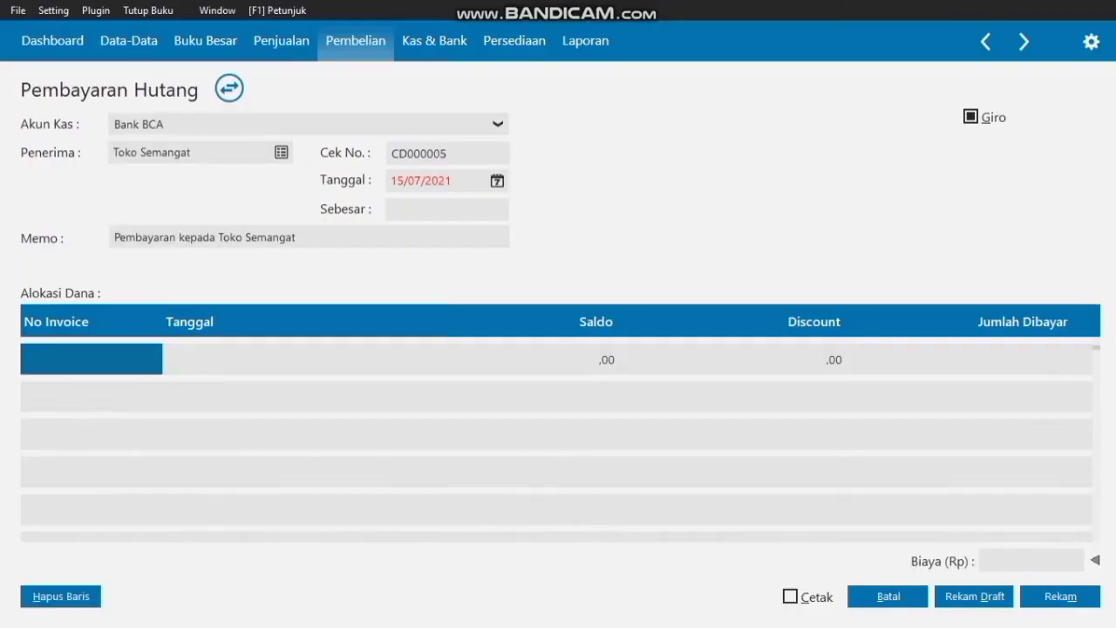
# - Set the date of the Toko Semangat payment to 17/01/2020
pyautogui.click(422, 181)
pyautogui.click(497, 180)
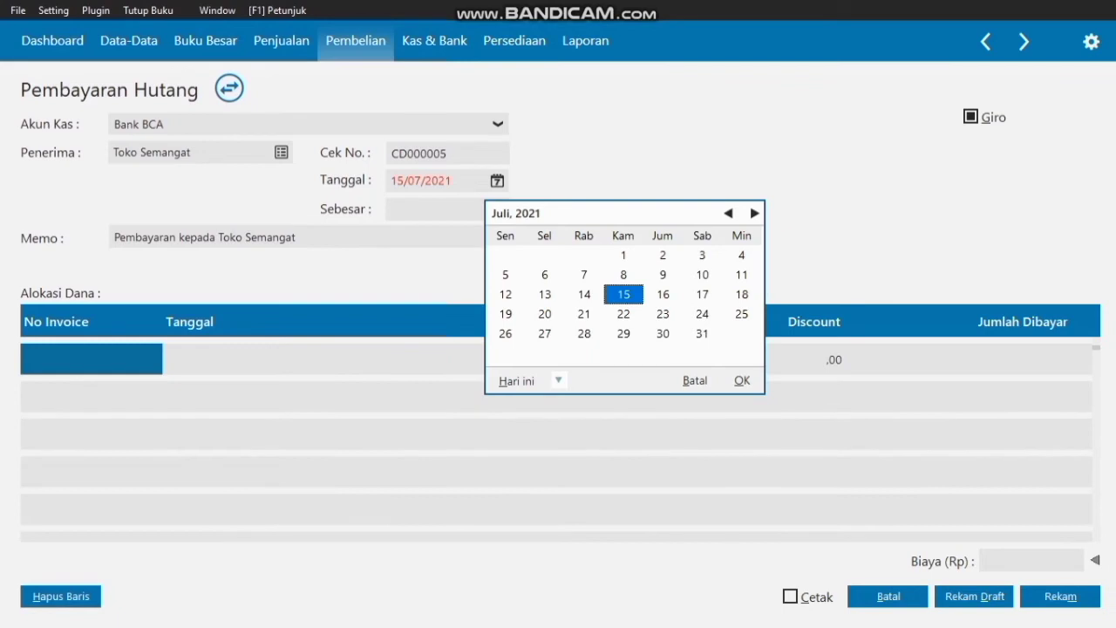
pyautogui.press('pageup')
pyautogui.press('pageup')
pyautogui.press('pageup')
pyautogui.press('pageup')
pyautogui.press('pageup')
pyautogui.press('pageup')
pyautogui.press('pageup')
pyautogui.press('pageup')
pyautogui.press('pageup')
pyautogui.press('pageup')
pyautogui.press('pageup')
pyautogui.press('pageup')
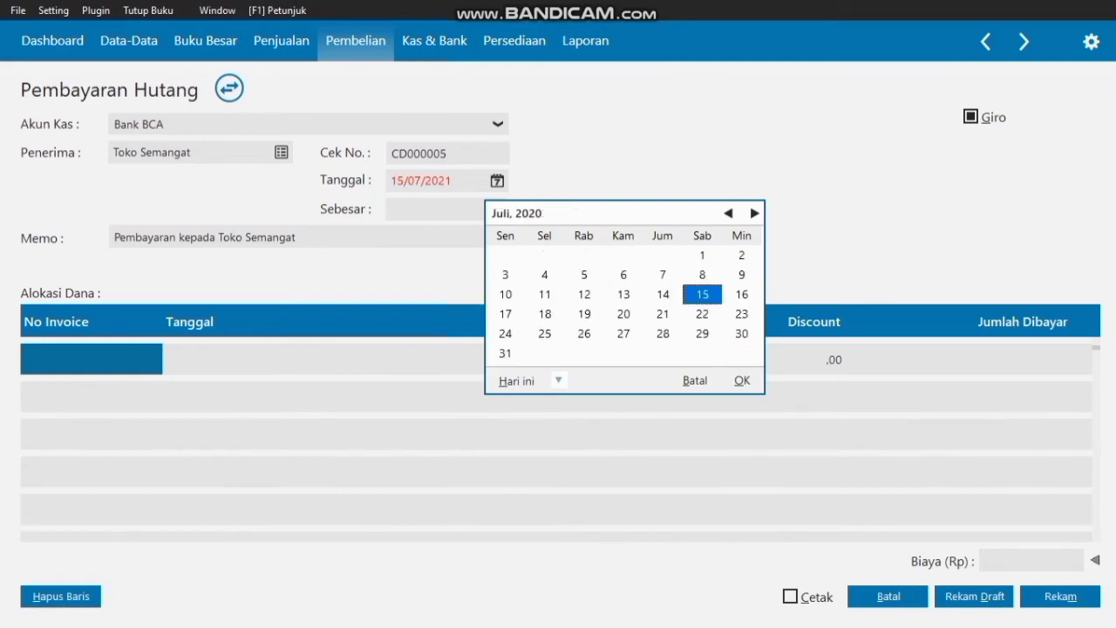
pyautogui.press('pageup')
pyautogui.press('pageup')
pyautogui.press('pageup')
pyautogui.press('pageup')
pyautogui.press('pageup')
pyautogui.press('pageup')
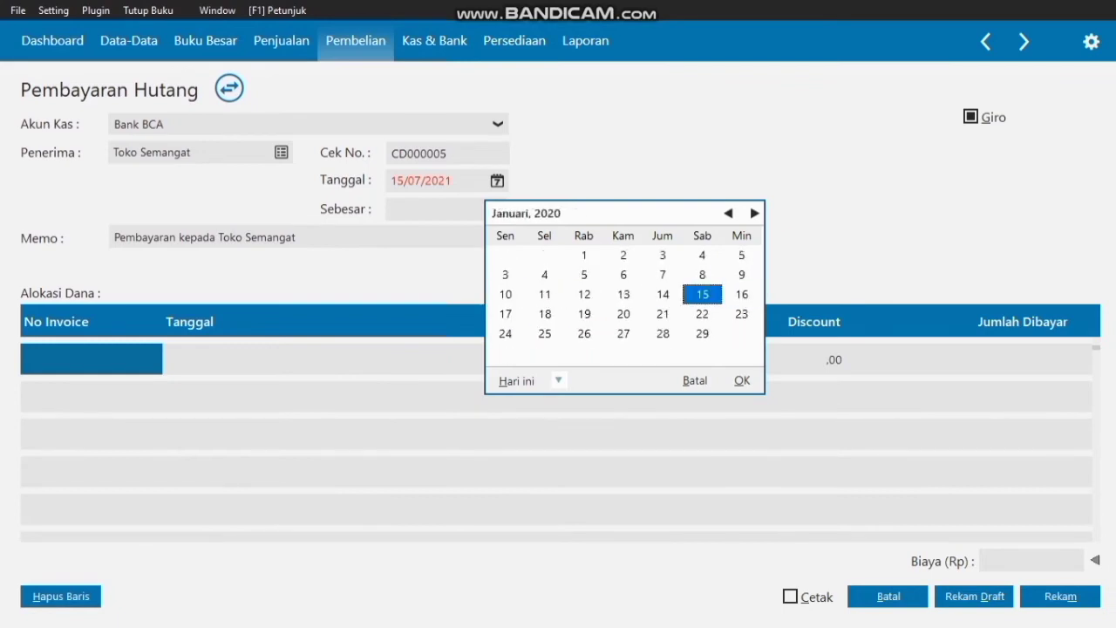
pyautogui.click(663, 294)
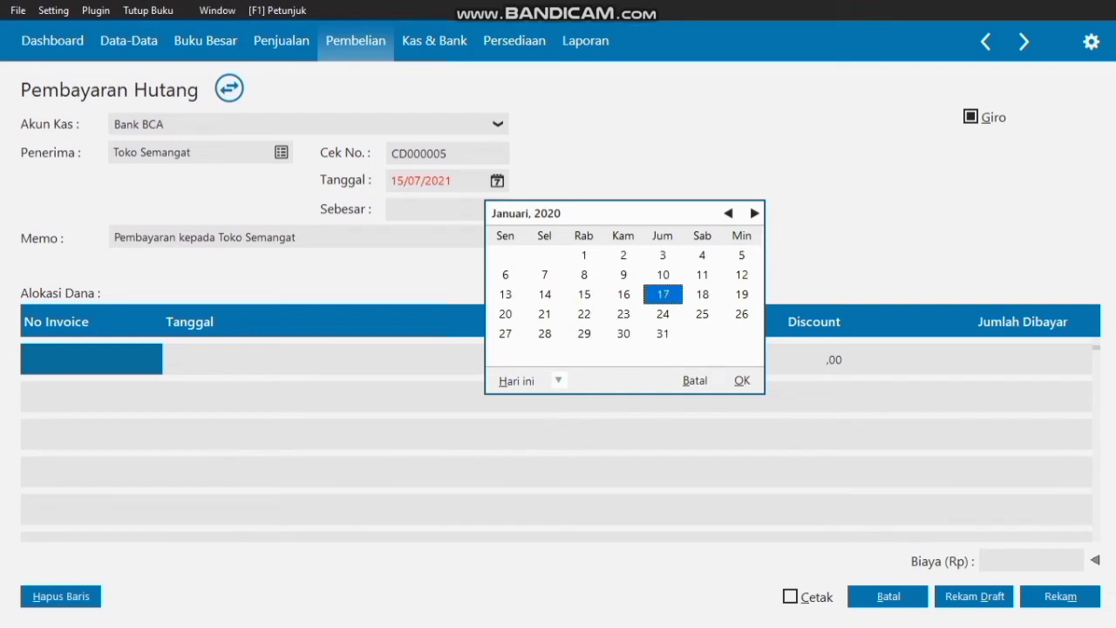
pyautogui.click(742, 380)
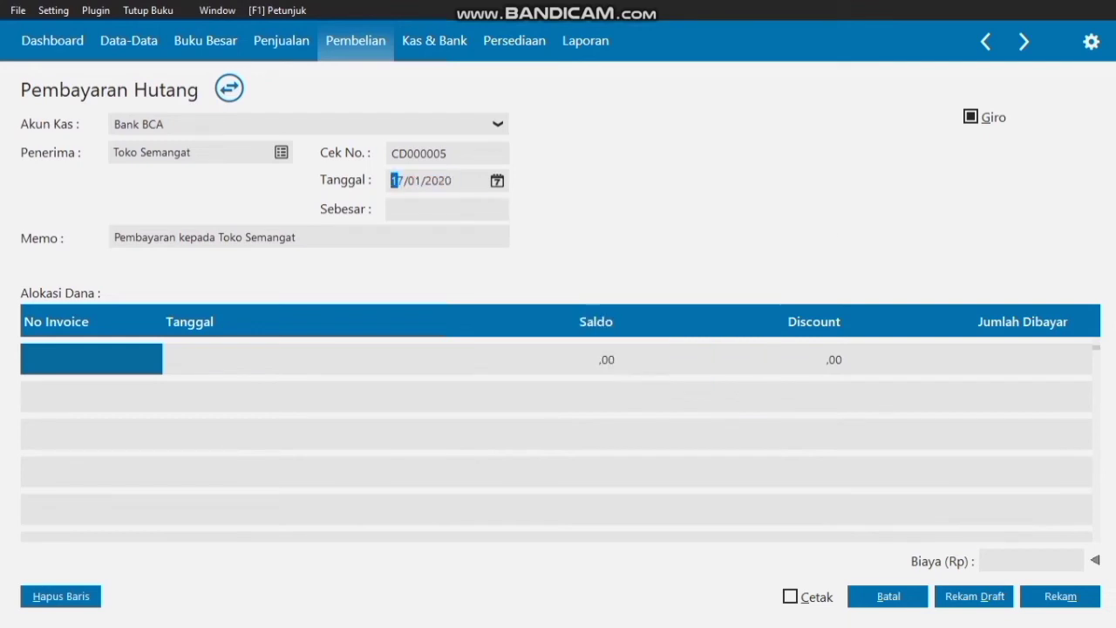
# - Enter a payment amount of Rp 10,000,000 and change the memo to "Pembayaran Hutang kepada Toko Semangat"
pyautogui.click(392, 209)
pyautogui.write('10000000')
pyautogui.press('Tab')
pyautogui.click(177, 237)
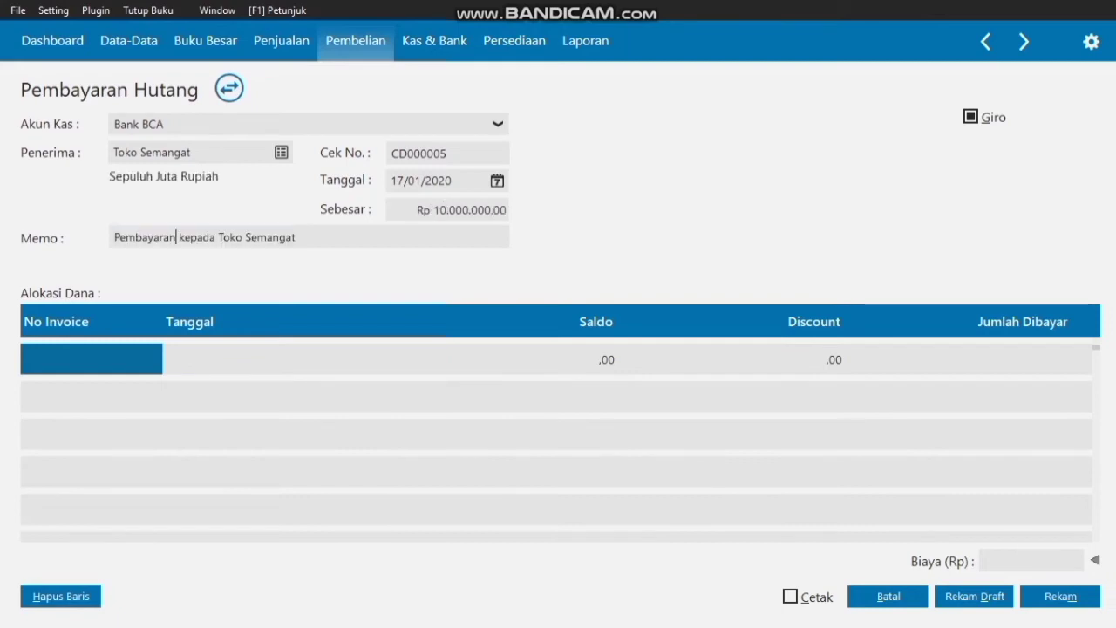
pyautogui.write('Hutang')
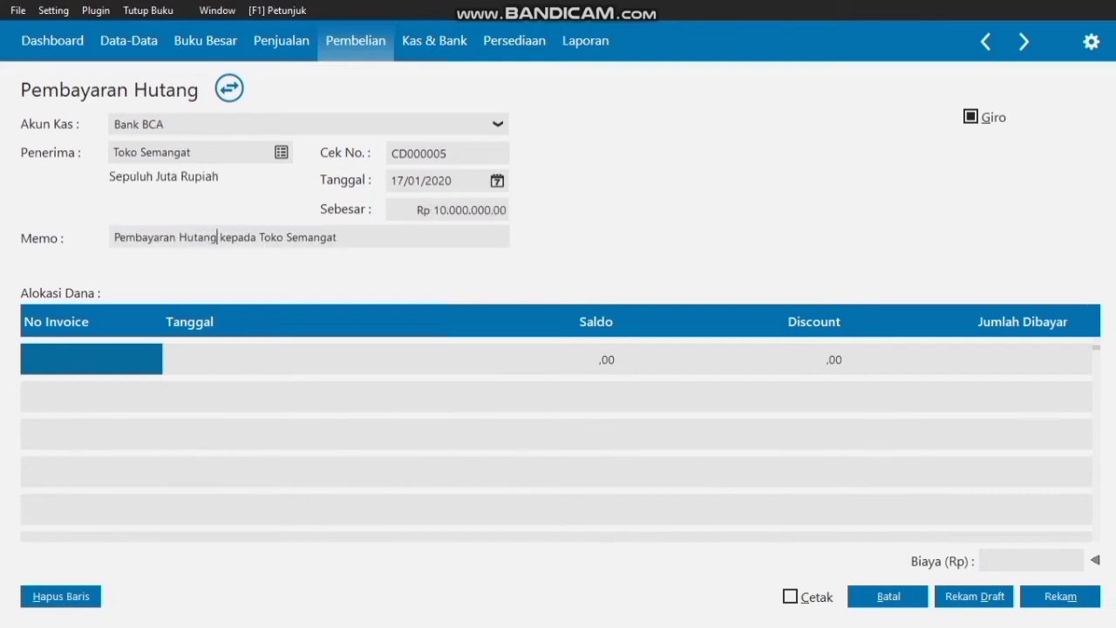
# - Allocate the payment to Toko Semangat's invoice INV-005 and submit it for recording
pyautogui.press('Return')
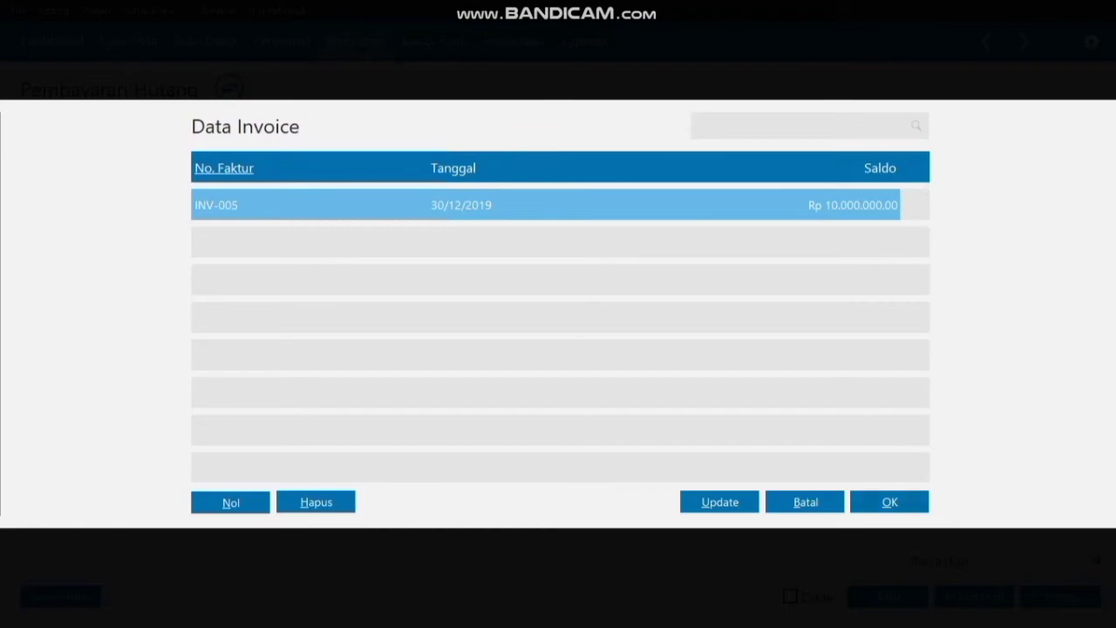
pyautogui.click(889, 502)
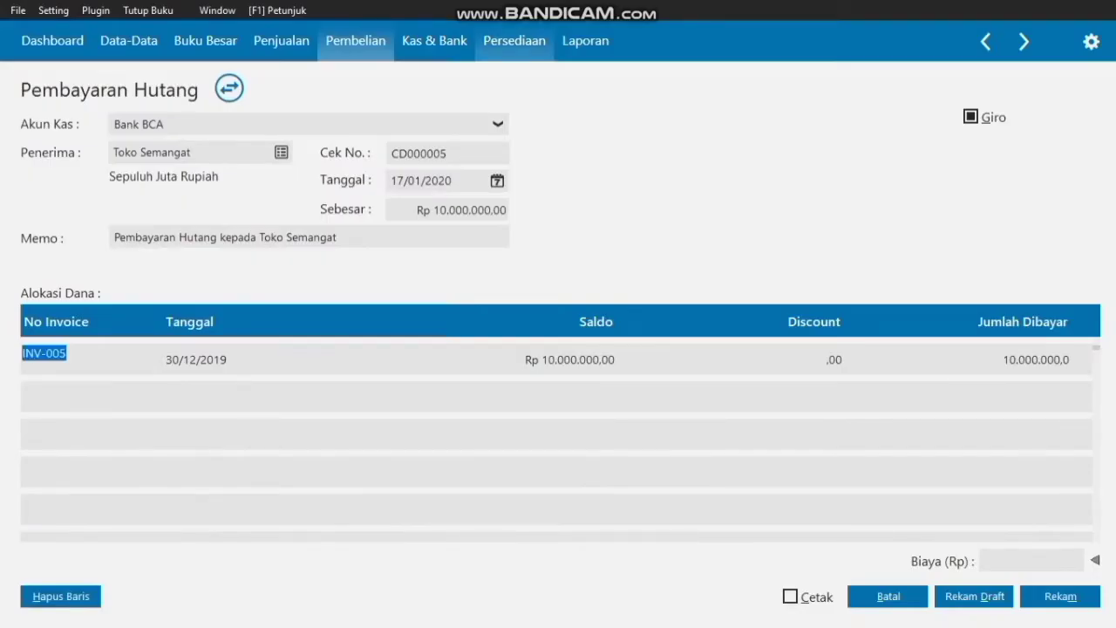
pyautogui.click(1060, 596)
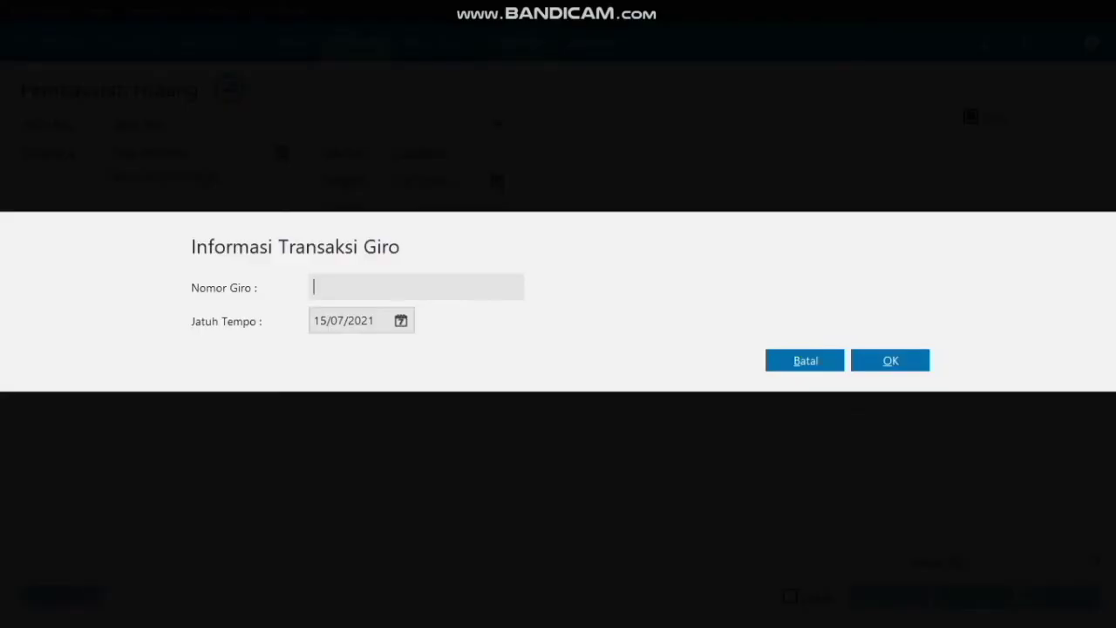
# - Enter giro number BG0002 with a due date of 17/01/2020 and record the Toko Semangat payment
pyautogui.write('BG0002')
pyautogui.click(400, 321)
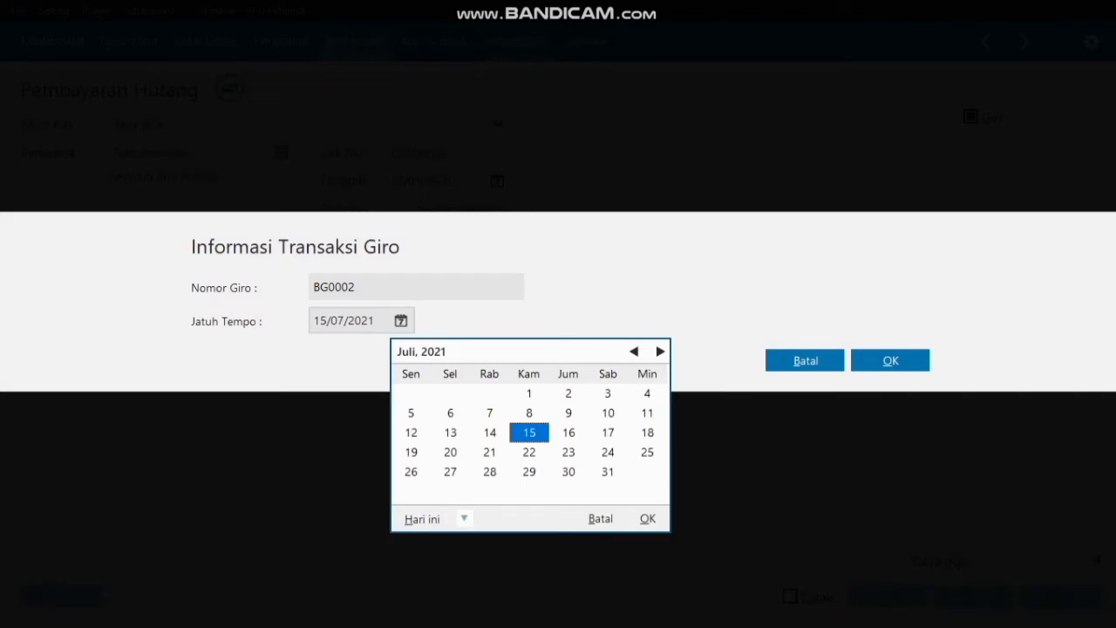
pyautogui.click(633, 352)
pyautogui.click(634, 352)
pyautogui.click(634, 351)
pyautogui.click(634, 352)
pyautogui.click(634, 351)
pyautogui.click(634, 351)
pyautogui.click(633, 351)
pyautogui.click(634, 351)
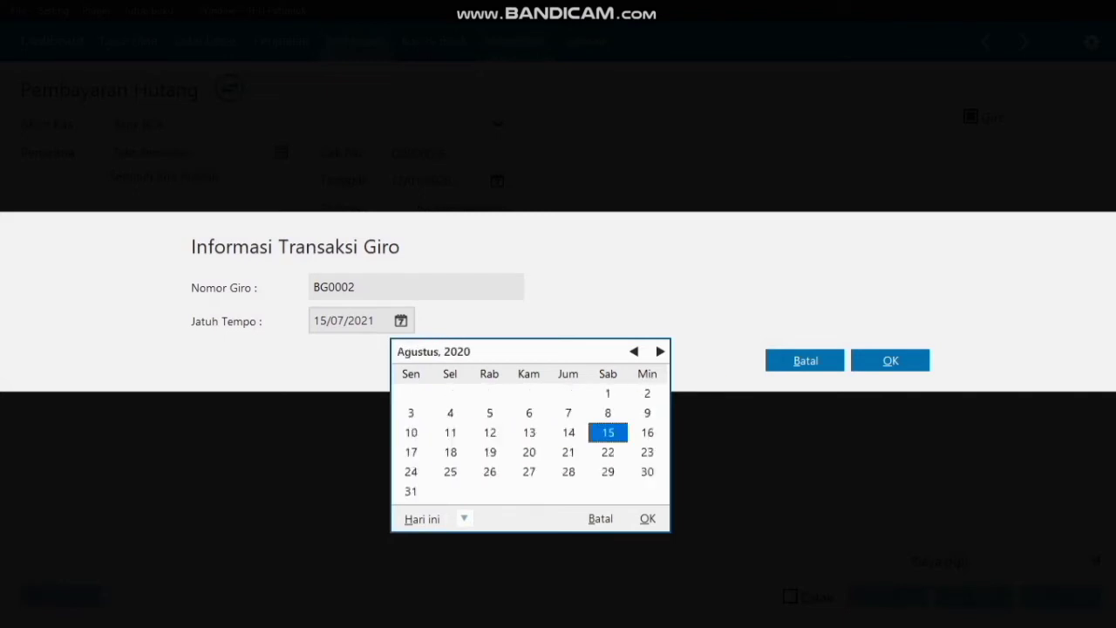
pyautogui.click(634, 352)
pyautogui.click(634, 351)
pyautogui.click(634, 351)
pyautogui.click(634, 352)
pyautogui.click(633, 351)
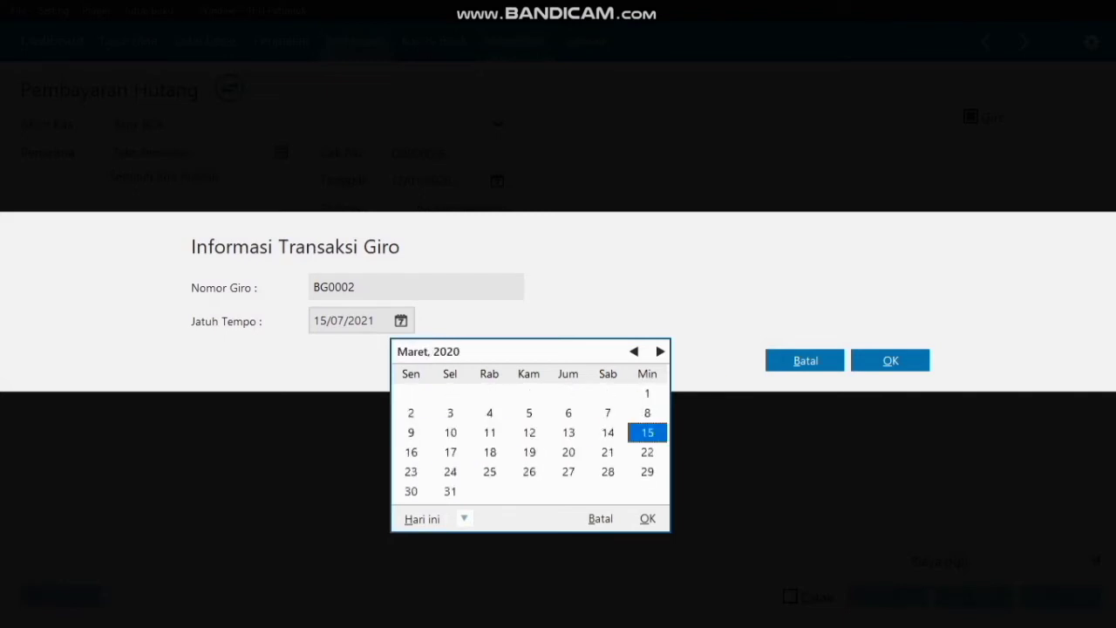
pyautogui.click(634, 352)
pyautogui.click(633, 351)
pyautogui.click(568, 432)
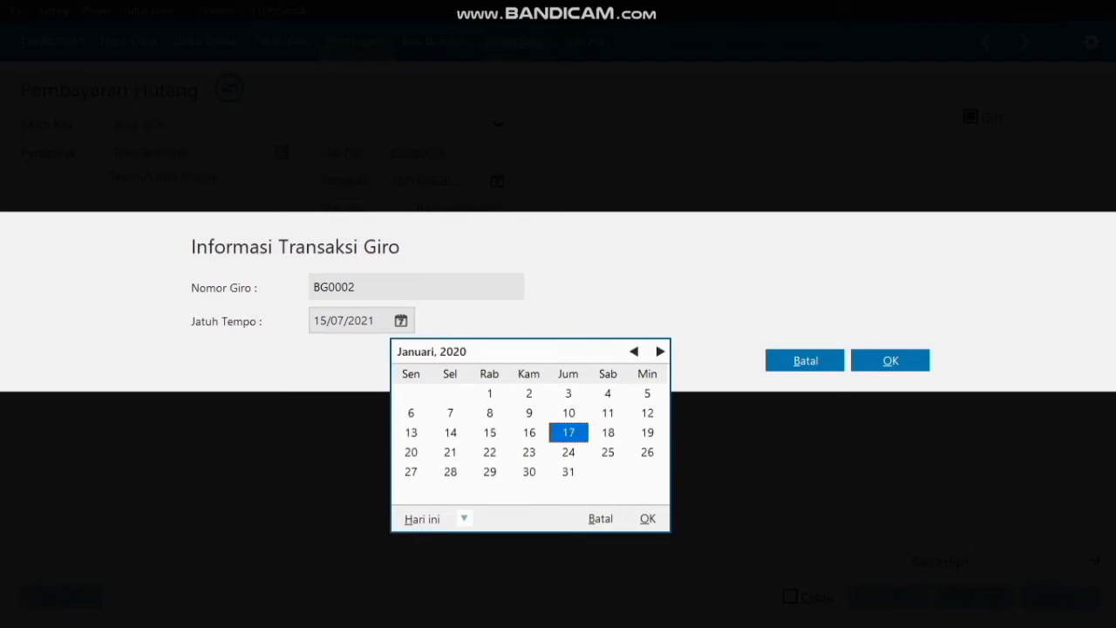
pyautogui.click(648, 518)
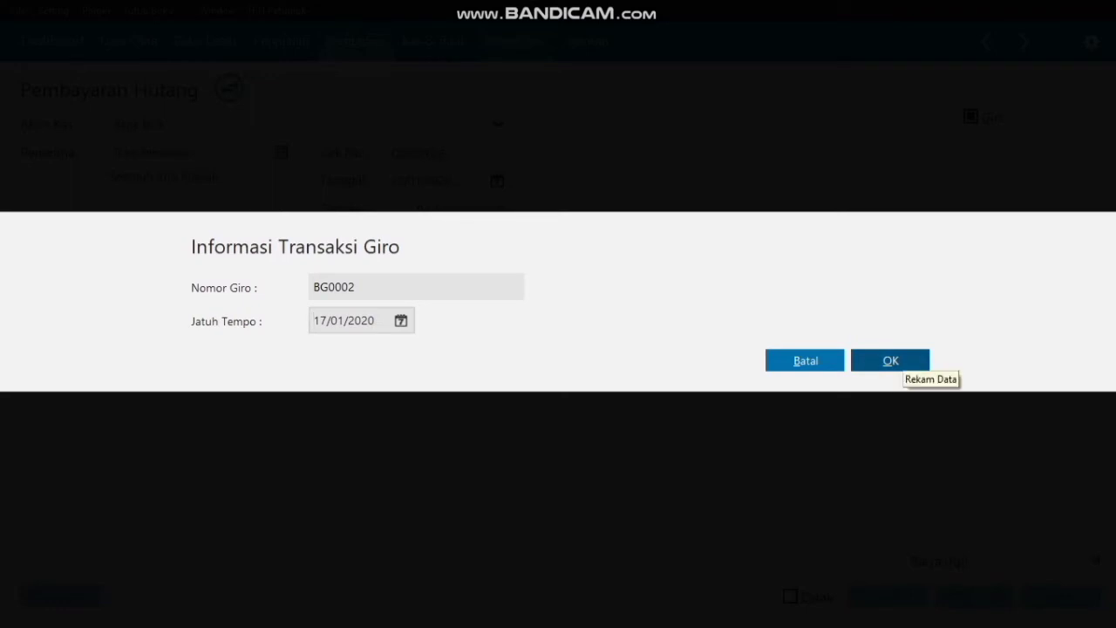
pyautogui.click(890, 360)
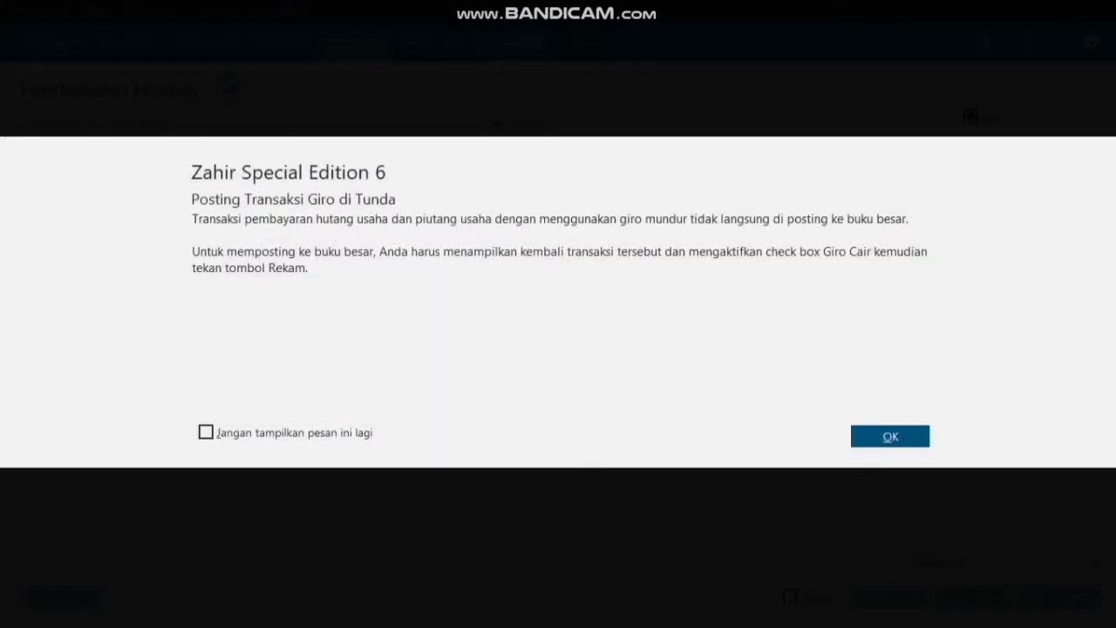
pyautogui.click(890, 436)
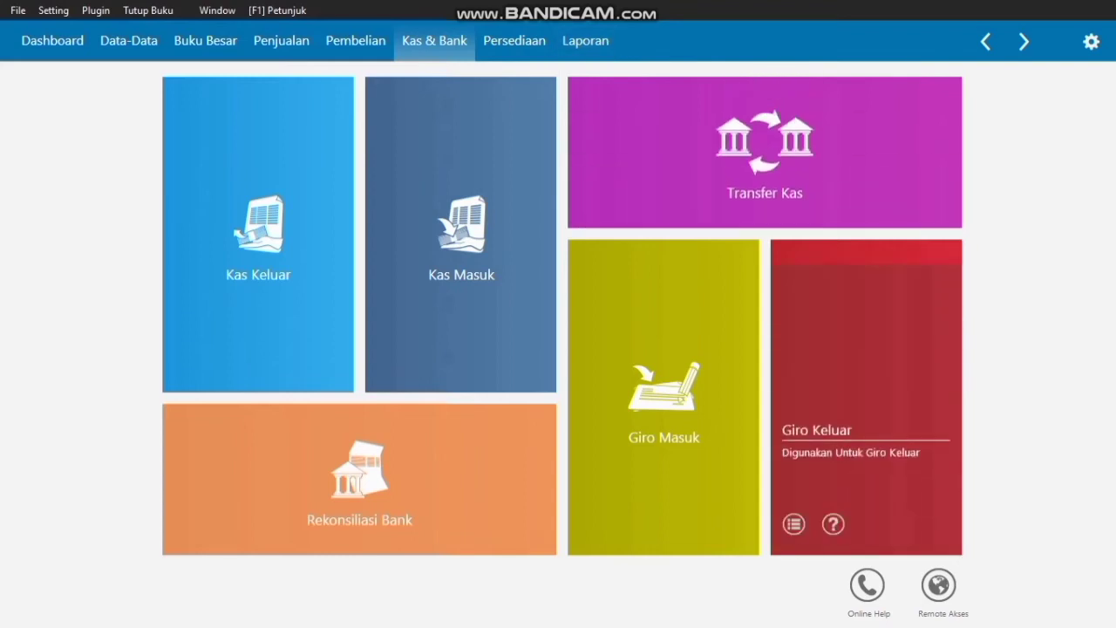
# - Open the list of outgoing giros, cash Sepia Computer's giro BG0001, and record its payable payment
pyautogui.click(793, 524)
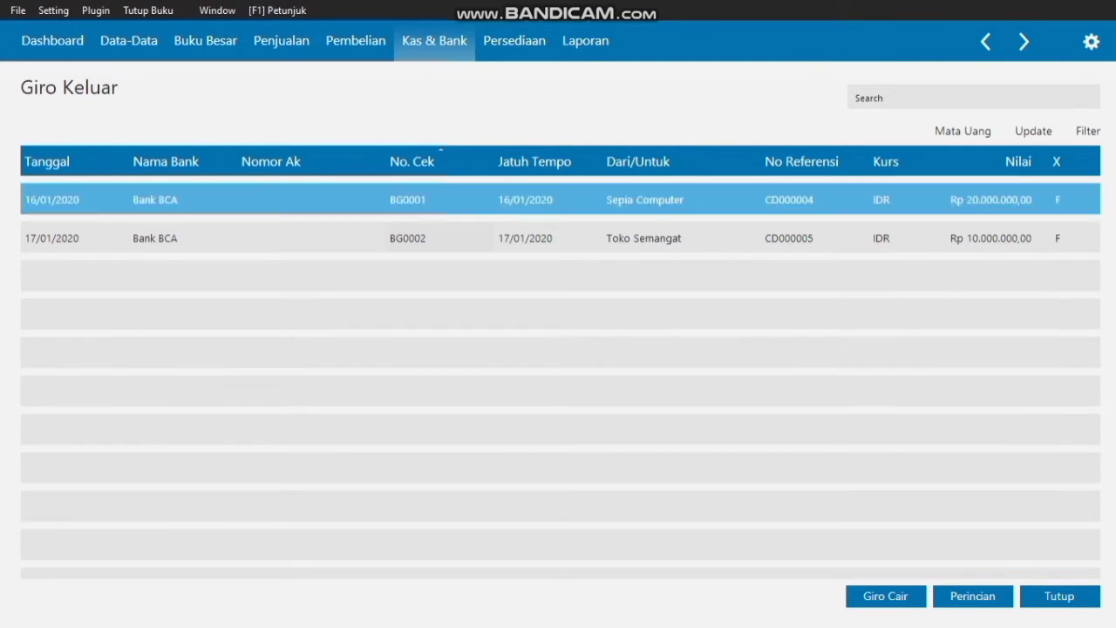
pyautogui.click(645, 200)
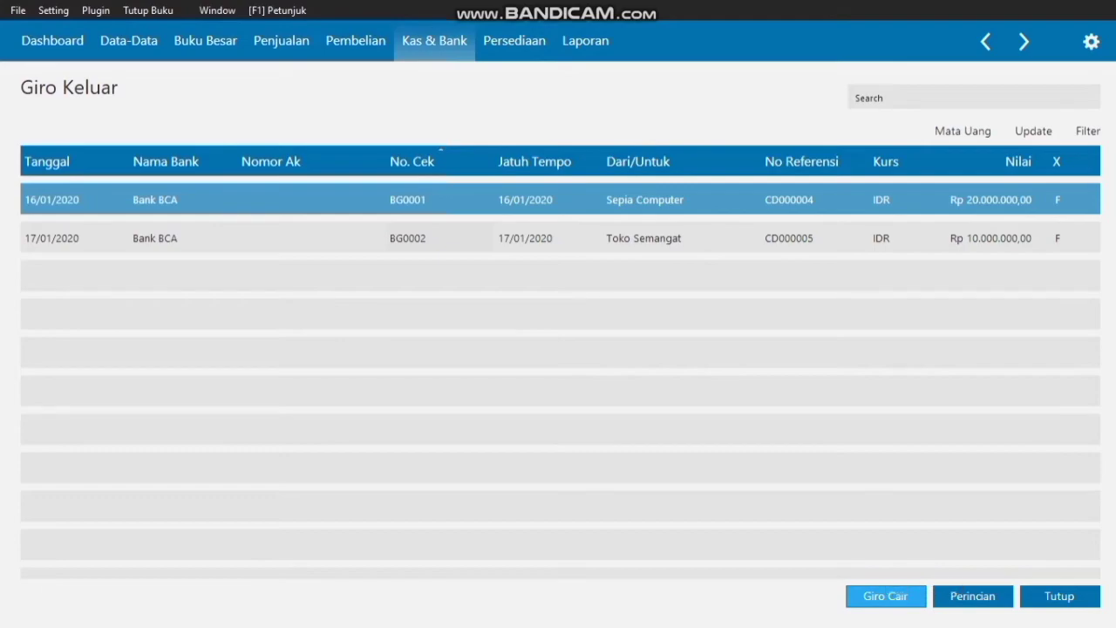
pyautogui.click(885, 595)
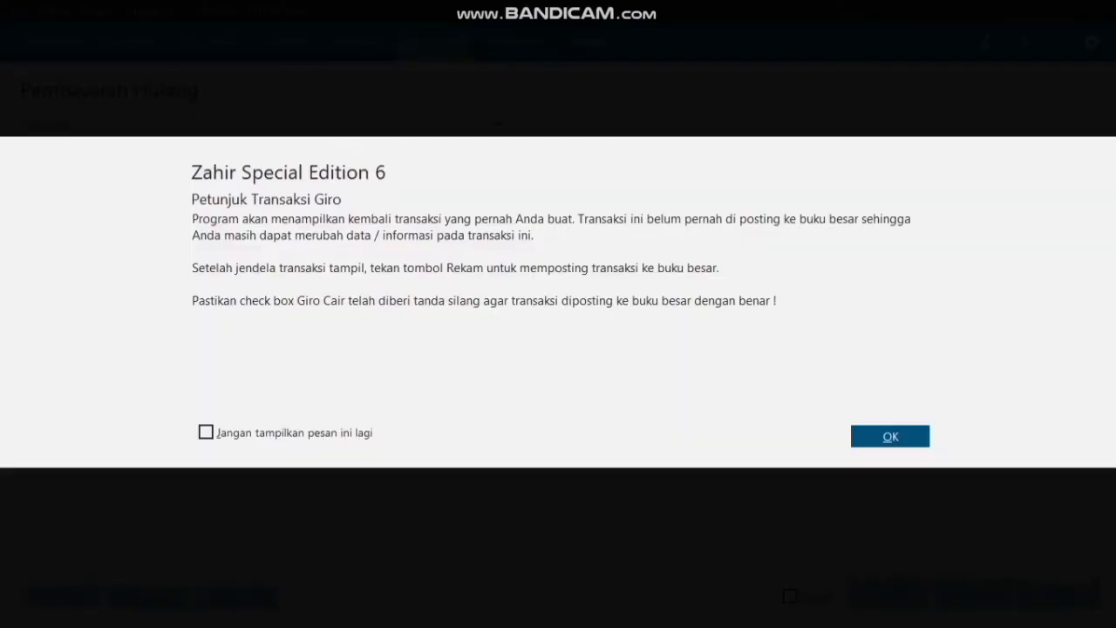
pyautogui.press('Return')
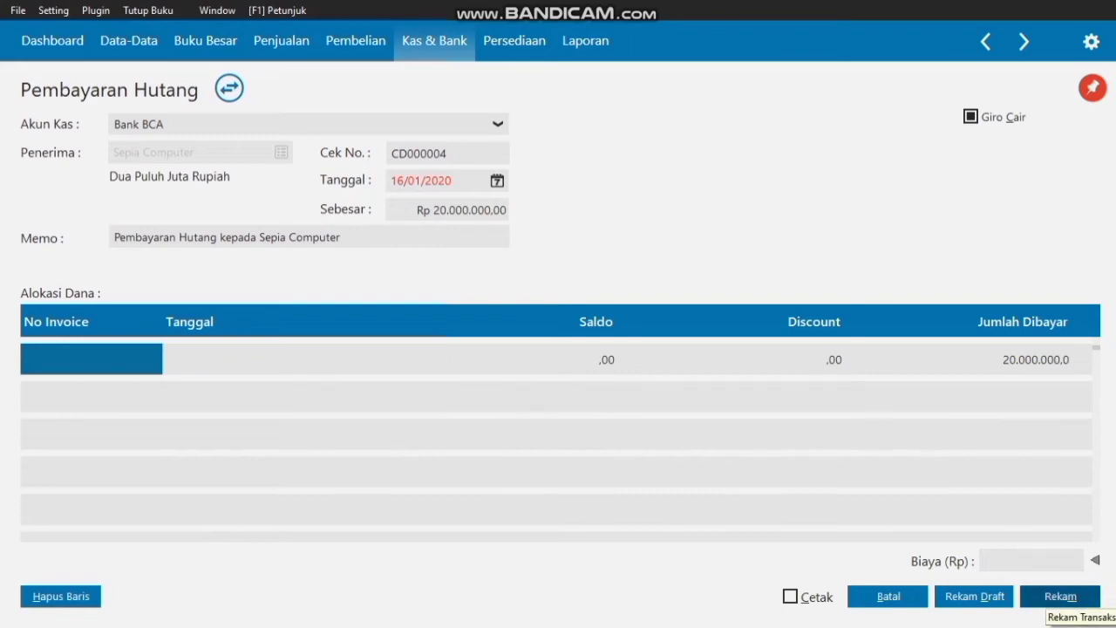
pyautogui.click(1060, 597)
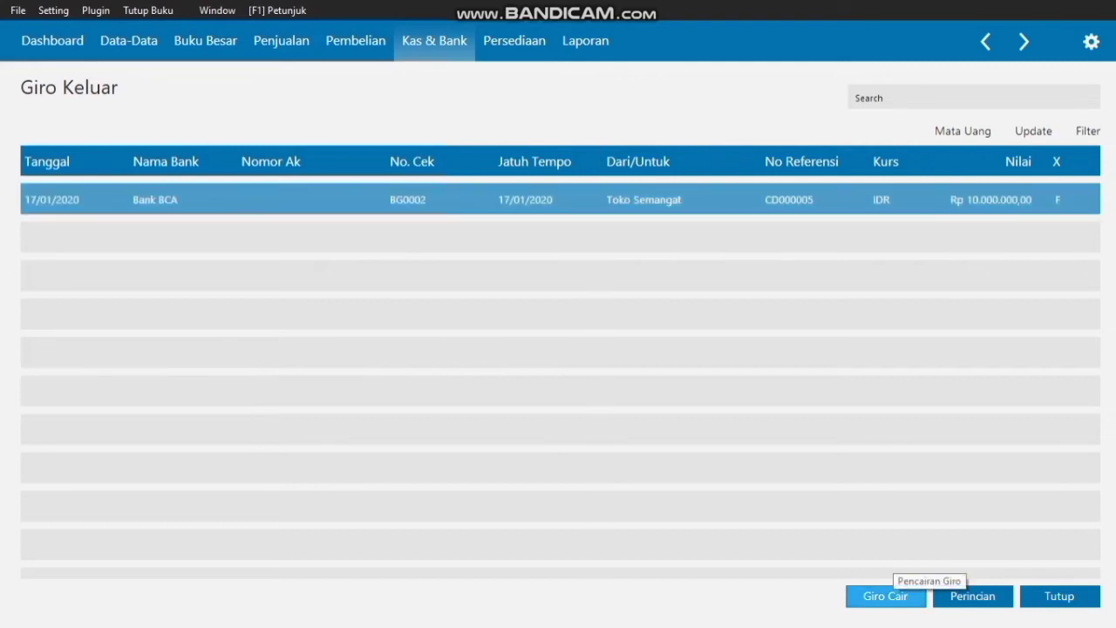
# - Cash Toko Semangat's outgoing giro BG0002 and record its payable payment
pyautogui.click(884, 596)
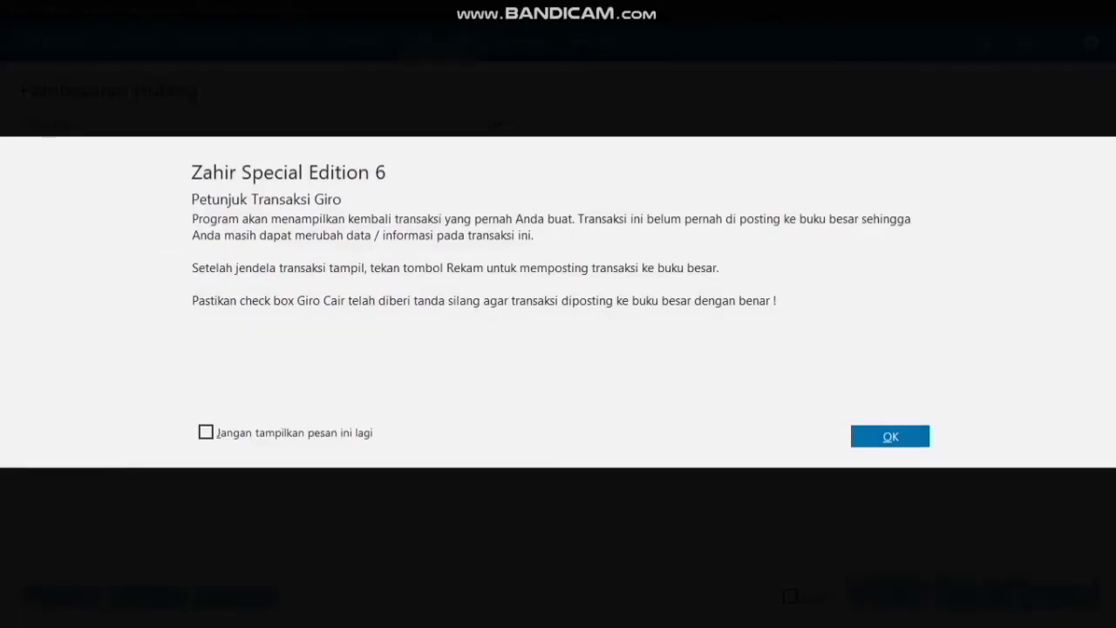
pyautogui.click(890, 436)
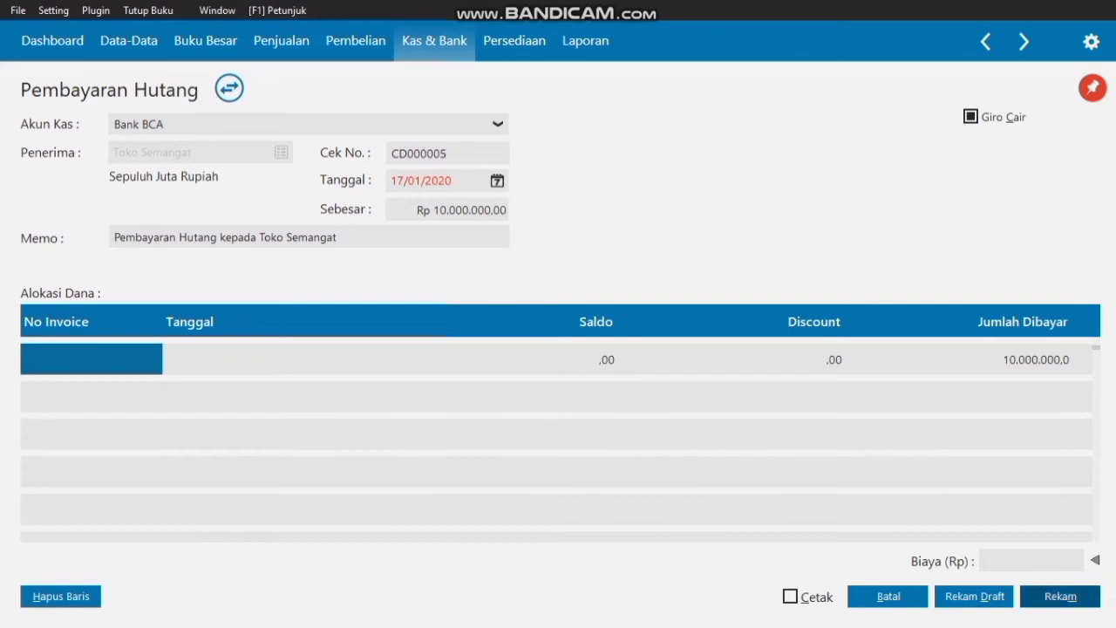
pyautogui.click(1060, 596)
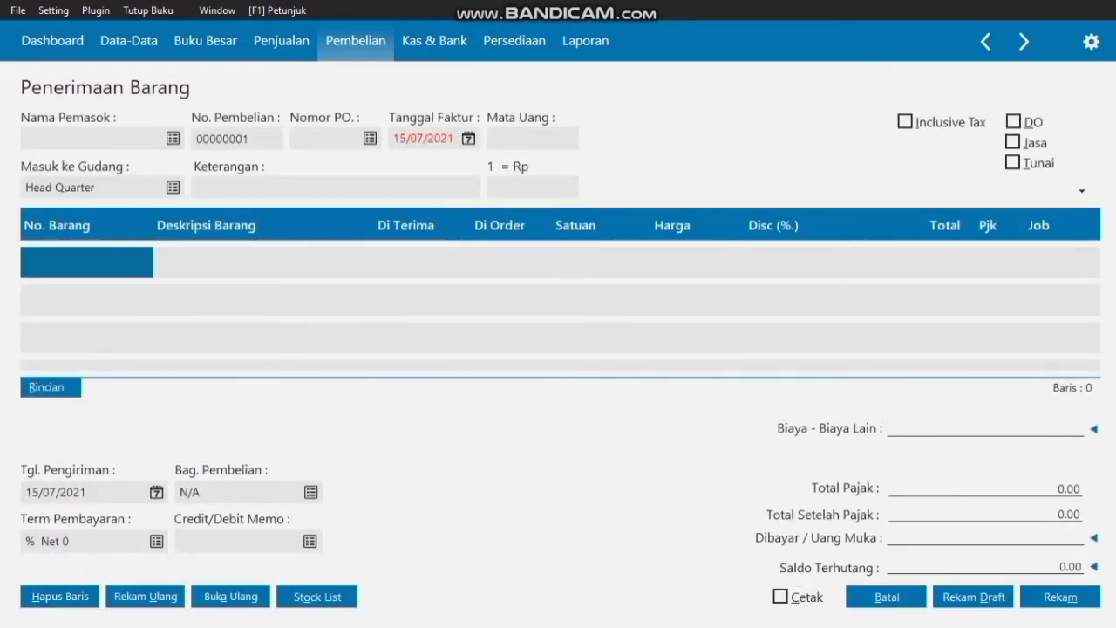
# - Mark the new goods receipt as a cash purchase and choose Citra Karya Teknik as its supplier
pyautogui.click(1012, 162)
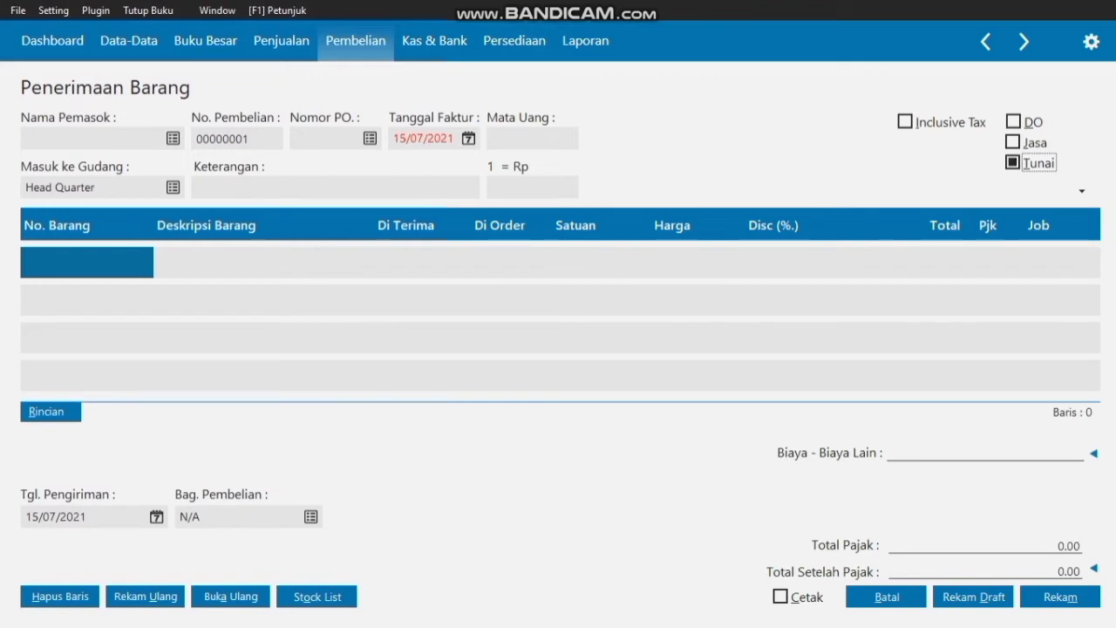
pyautogui.click(173, 138)
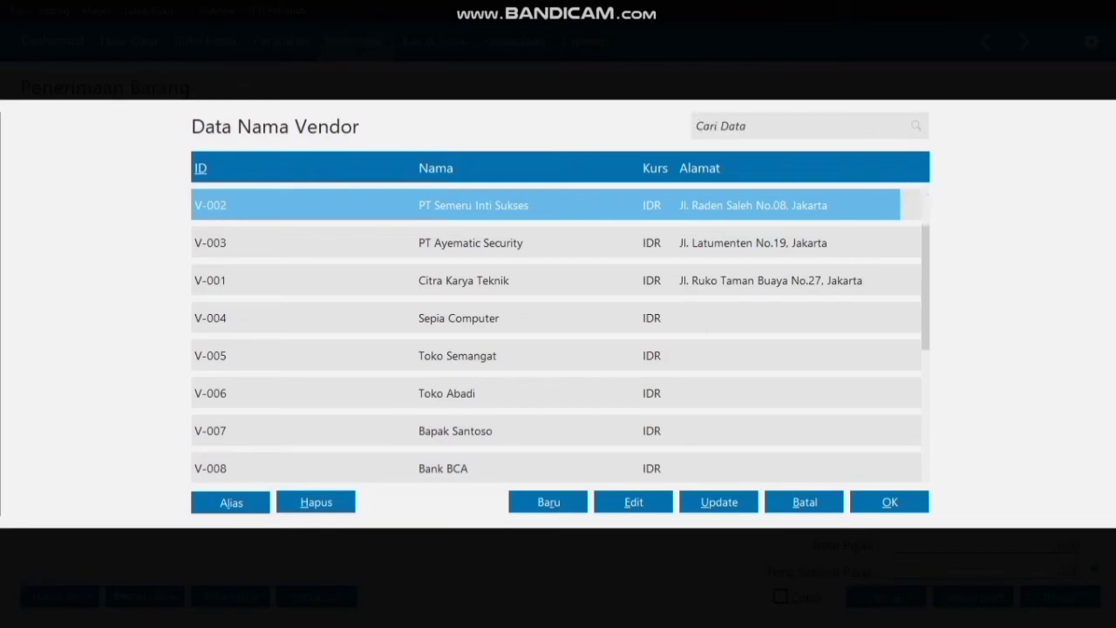
pyautogui.click(463, 281)
pyautogui.click(889, 502)
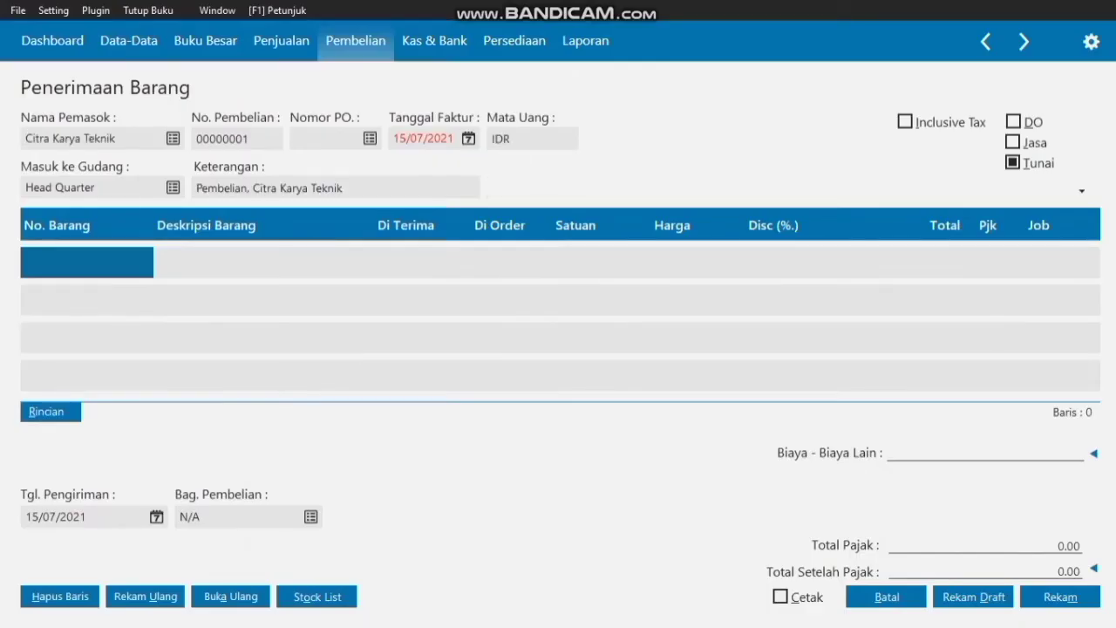
# - Set the invoice date of the Citra Karya Teknik purchase to 18/01/2020
pyautogui.click(468, 138)
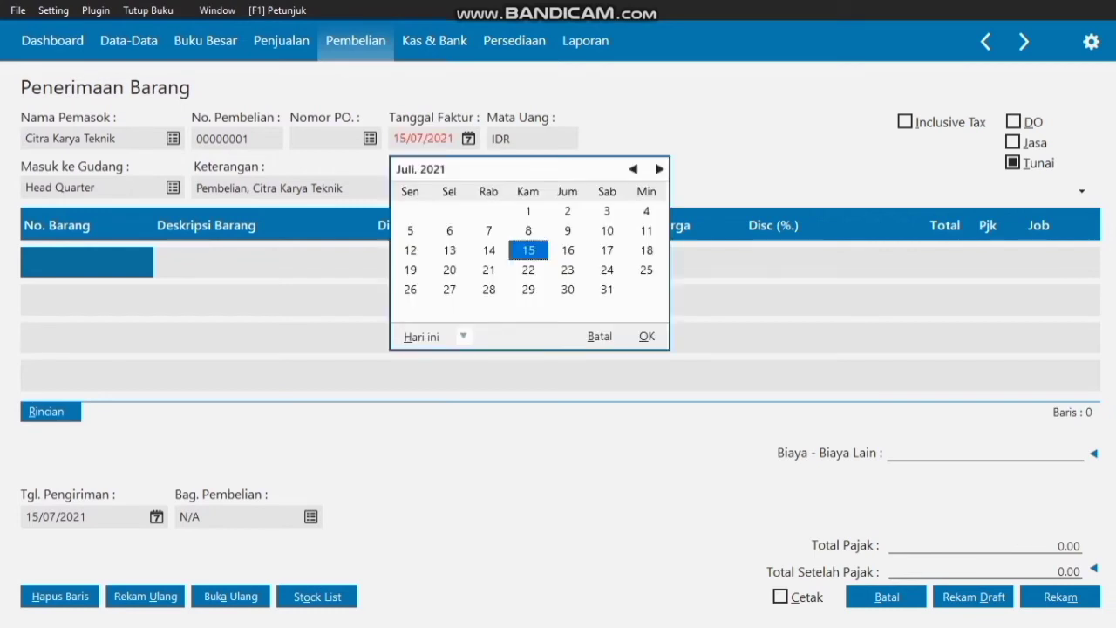
pyautogui.click(633, 169)
pyautogui.click(633, 169)
pyautogui.click(633, 169)
pyautogui.click(633, 169)
pyautogui.click(632, 169)
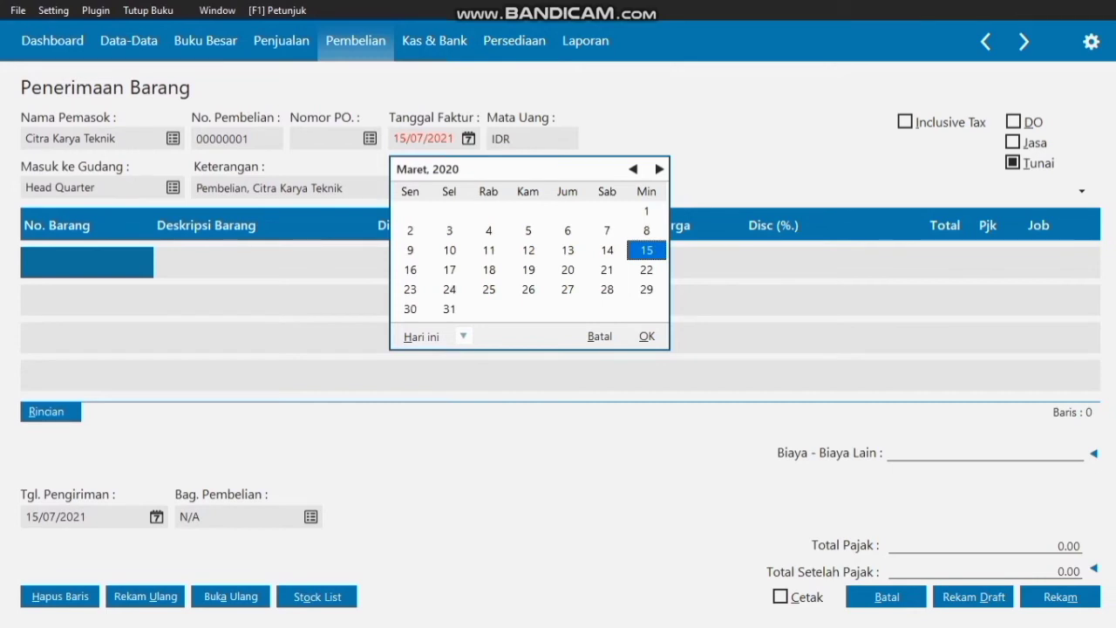
pyautogui.click(633, 169)
pyautogui.click(632, 169)
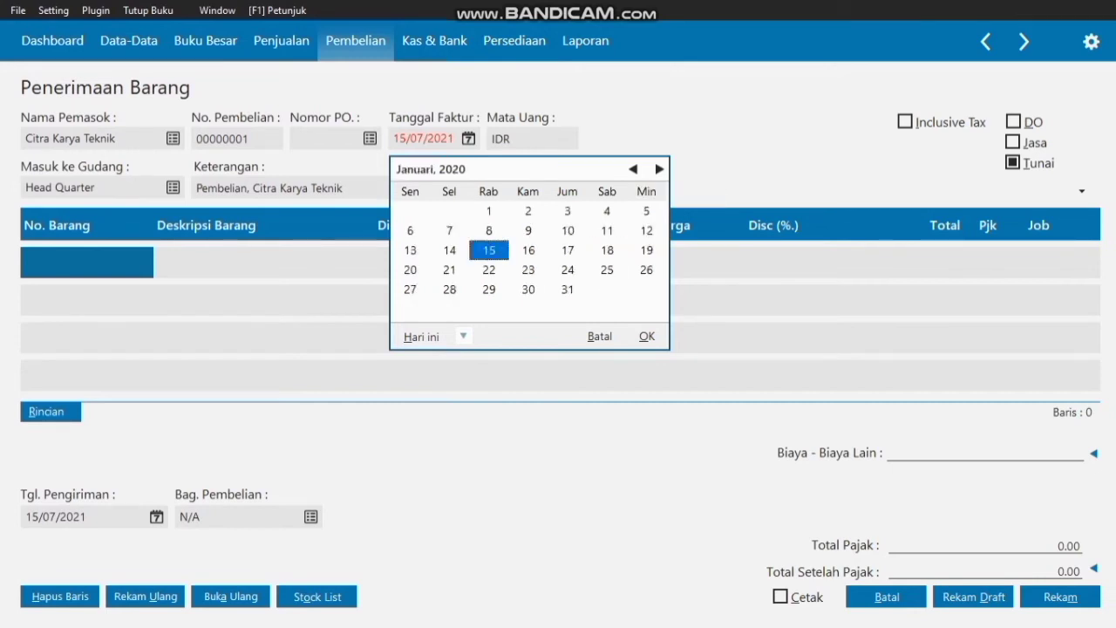
pyautogui.click(606, 250)
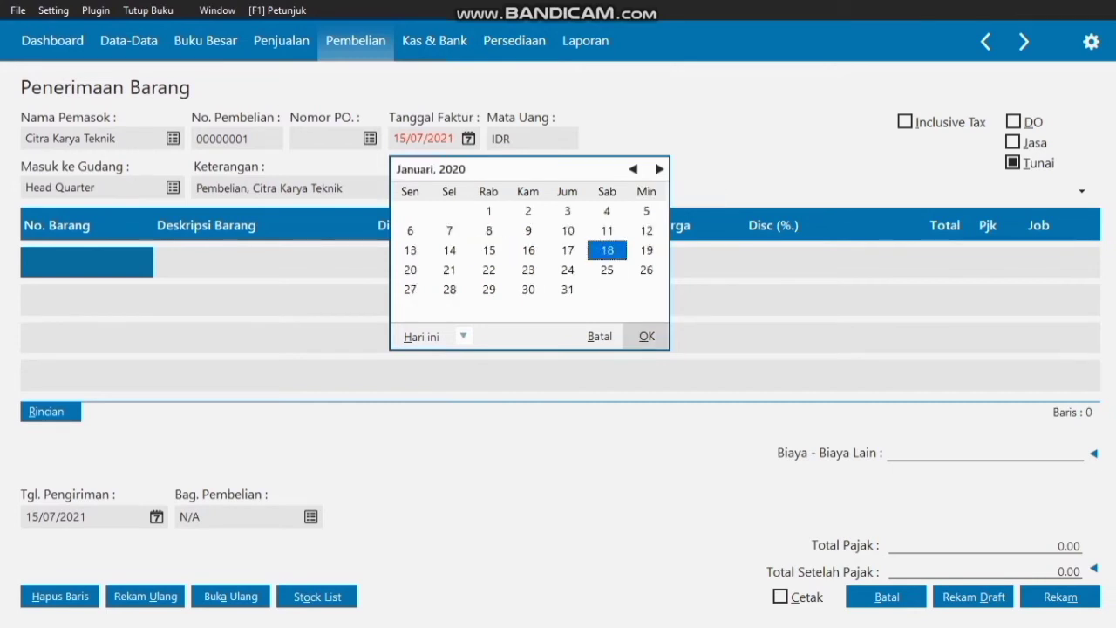
pyautogui.click(646, 336)
# - Add item P-002 Asus to the purchase with a received quantity of 2 and PPN tax
pyautogui.click(22, 256)
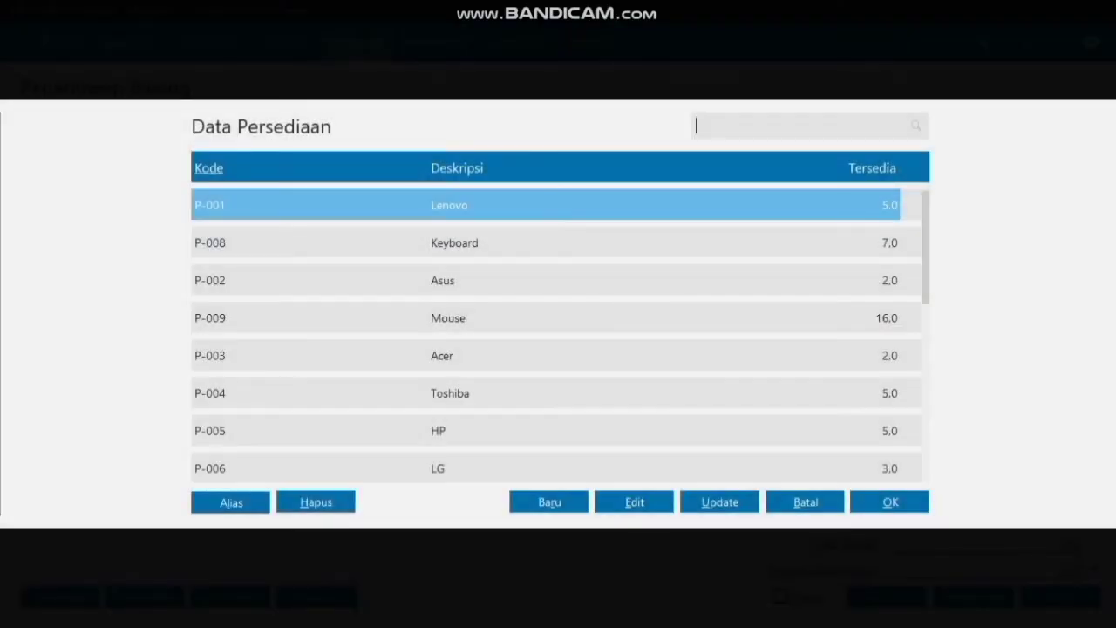
pyautogui.click(442, 280)
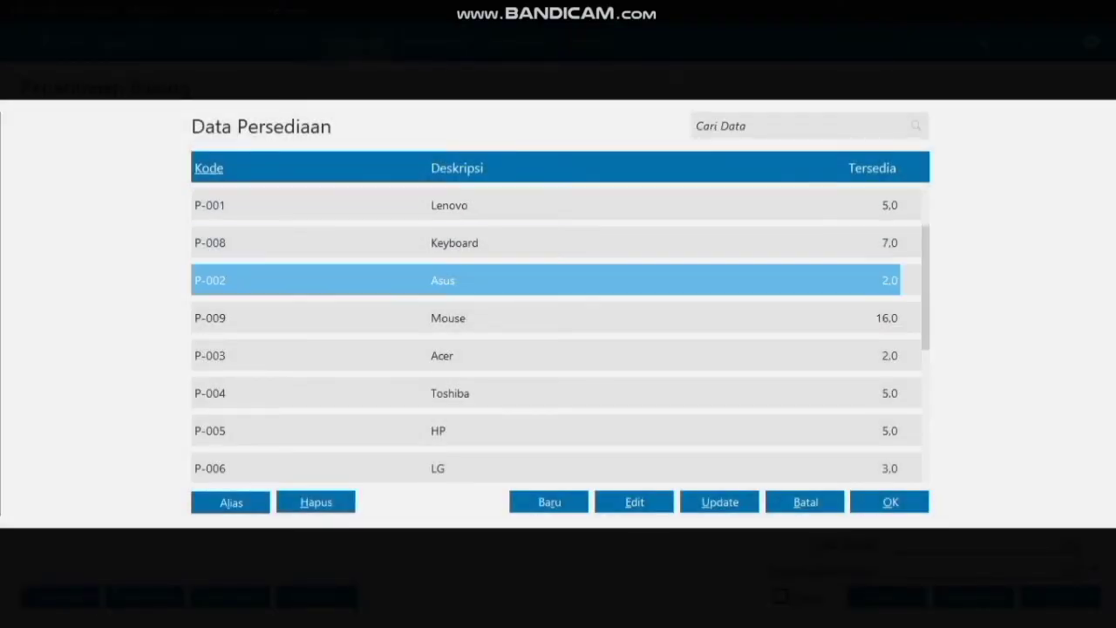
pyautogui.click(890, 502)
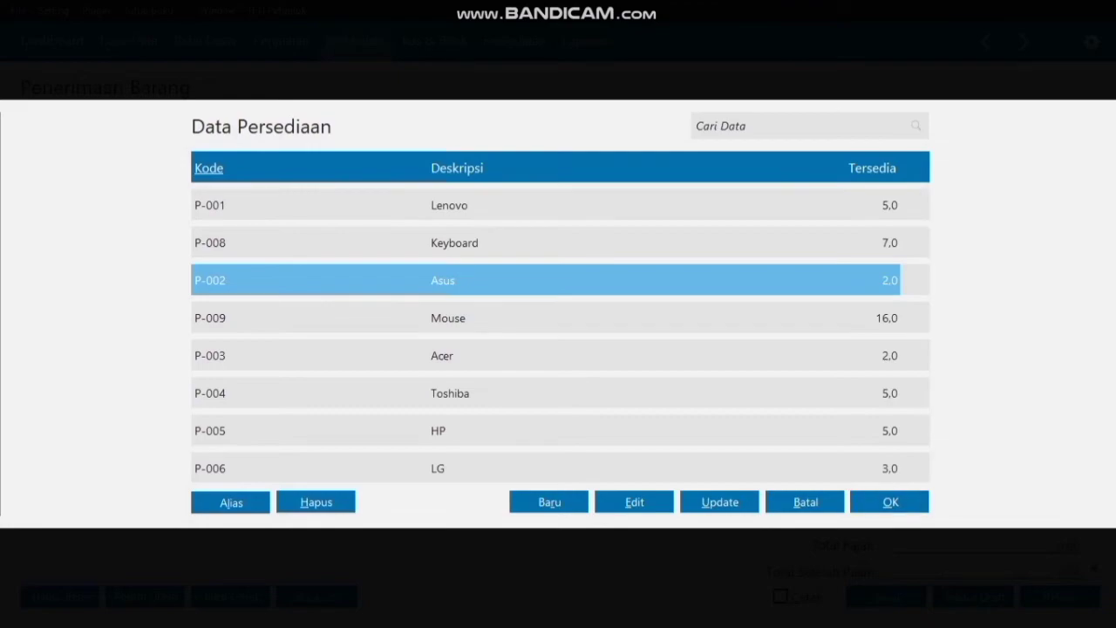
pyautogui.click(405, 262)
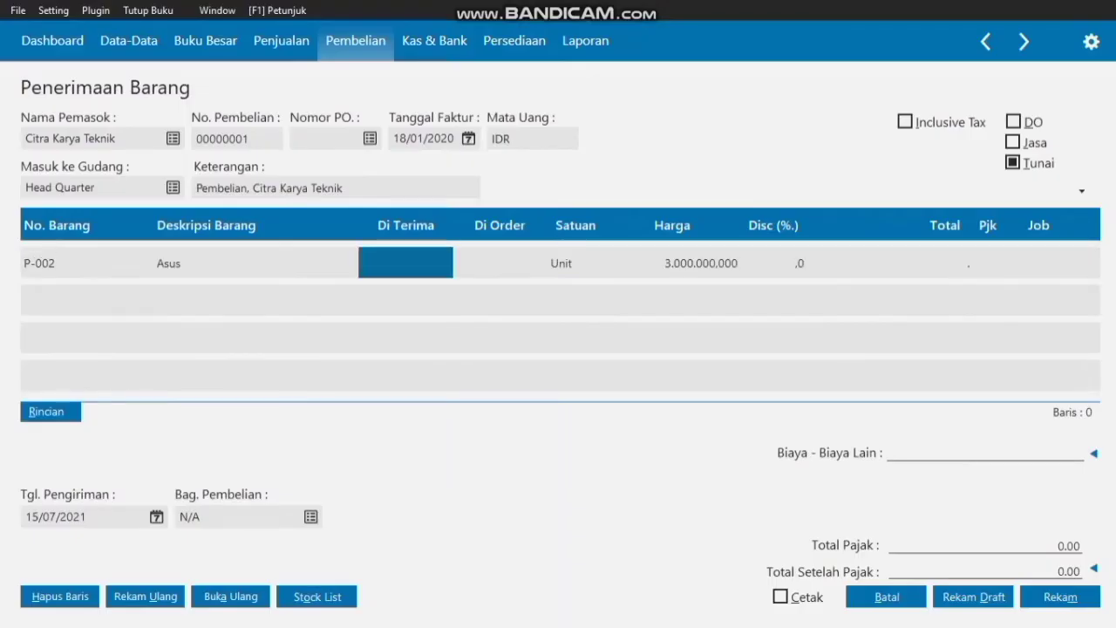
pyautogui.write('2')
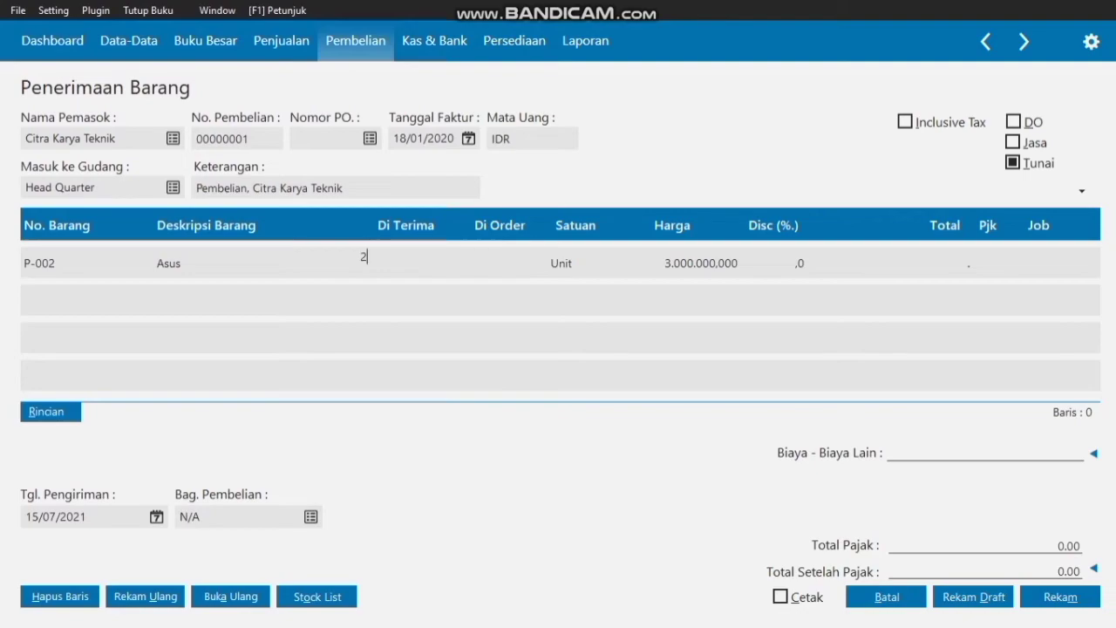
pyautogui.doubleClick(987, 263)
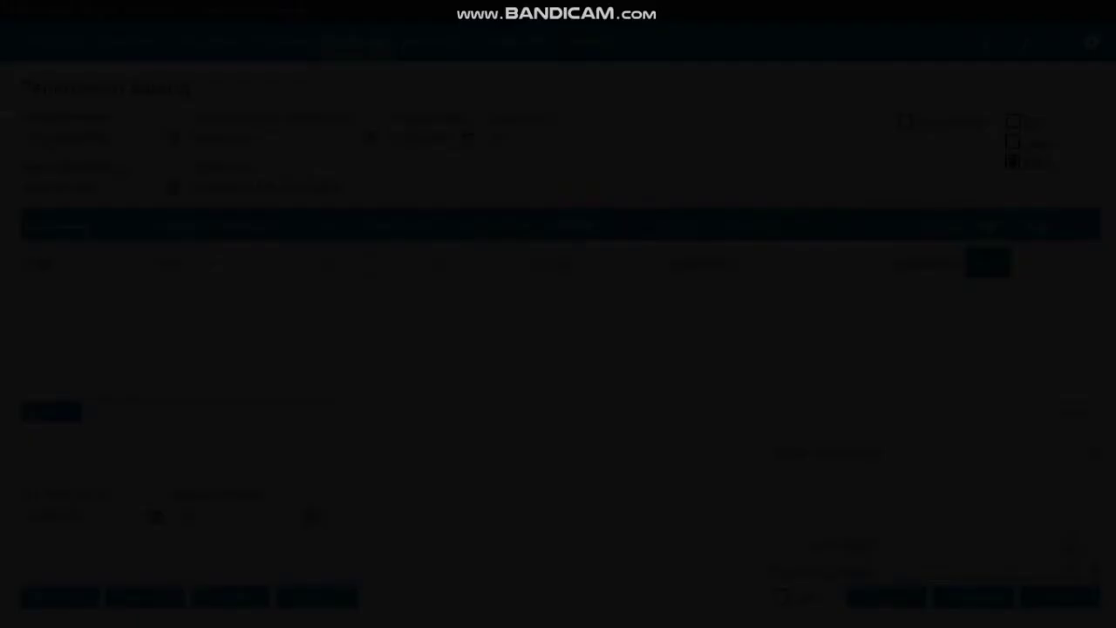
pyautogui.click(595, 280)
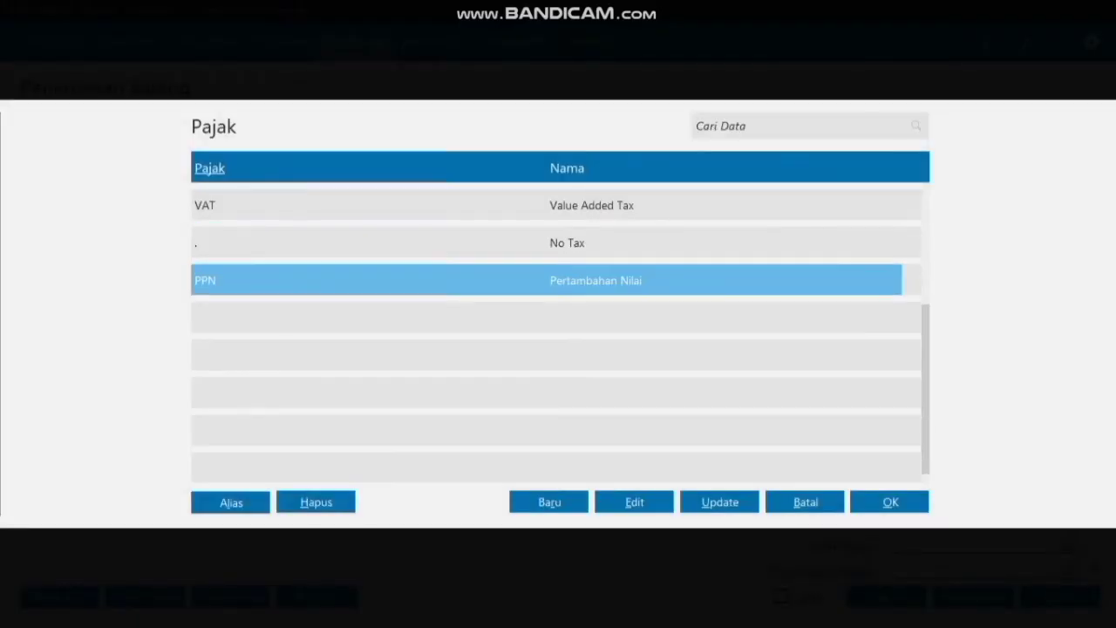
pyautogui.click(889, 501)
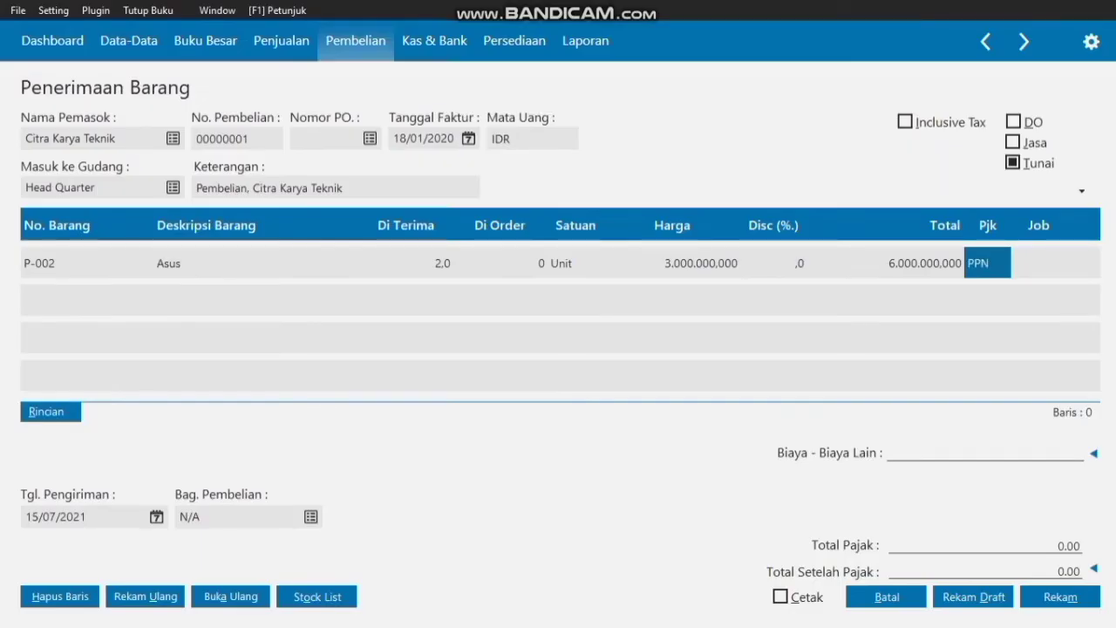
# - Set the delivery date of the Citra Karya Teknik purchase to 18/01/2020
pyautogui.click(156, 517)
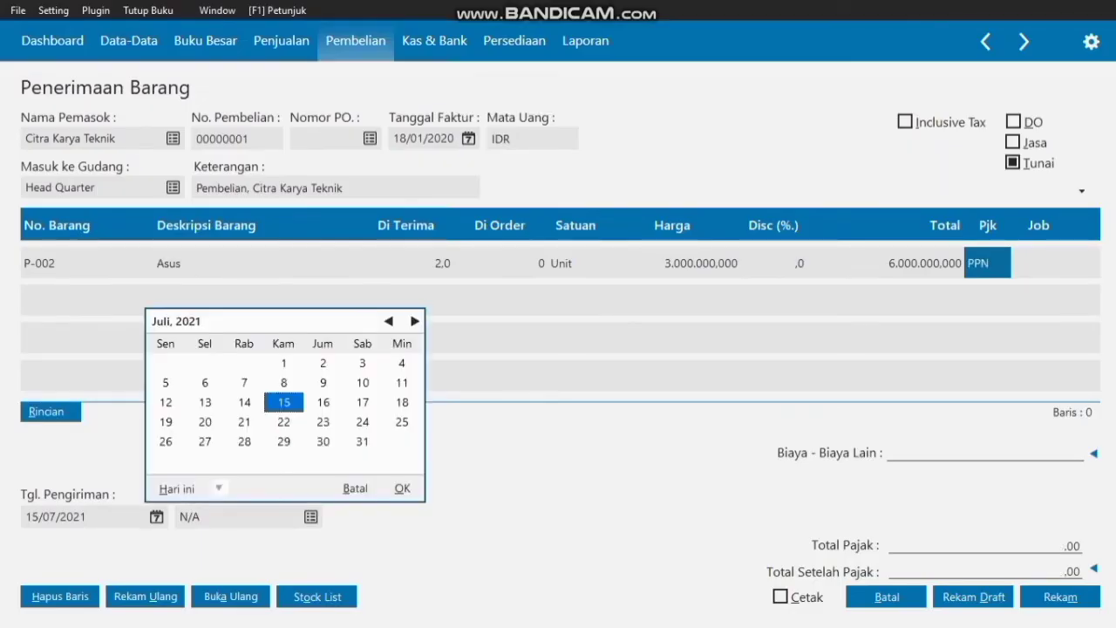
pyautogui.click(388, 321)
pyautogui.click(388, 321)
pyautogui.click(388, 321)
pyautogui.click(388, 320)
pyautogui.click(388, 321)
pyautogui.click(388, 321)
pyautogui.click(388, 321)
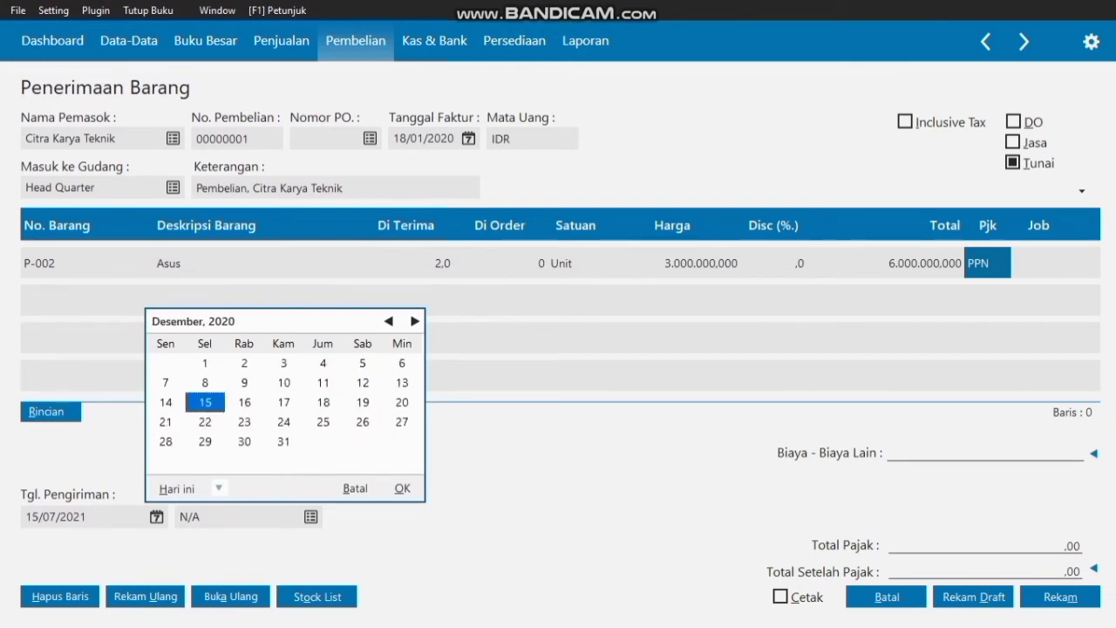
pyautogui.click(388, 320)
pyautogui.click(388, 321)
pyautogui.click(388, 321)
pyautogui.click(387, 320)
pyautogui.click(388, 321)
pyautogui.click(388, 321)
pyautogui.click(387, 321)
pyautogui.click(388, 321)
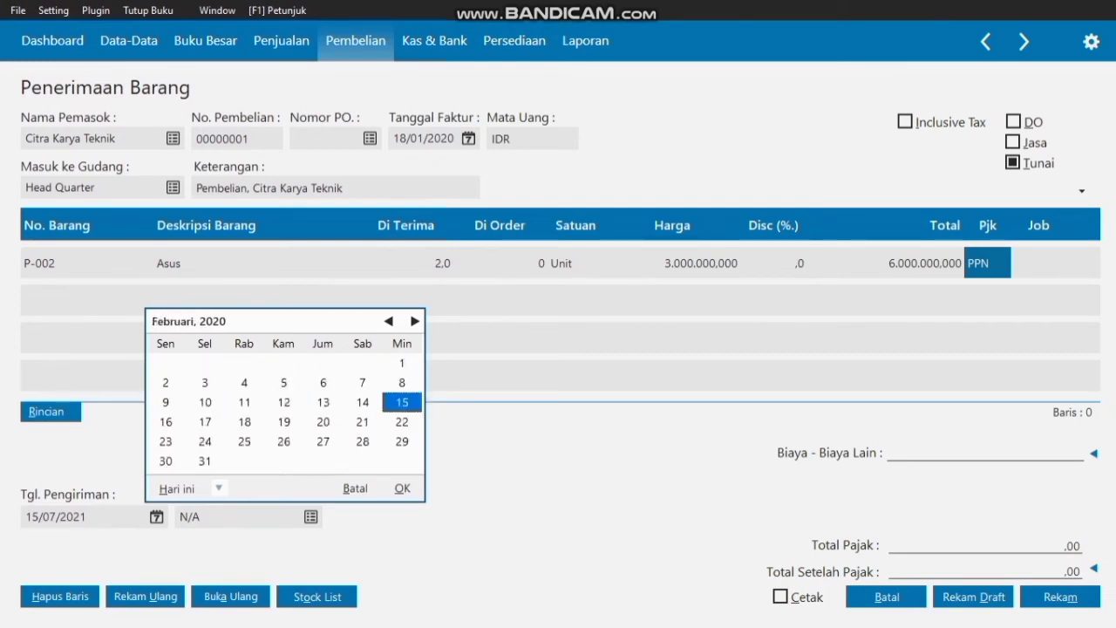
pyautogui.click(388, 320)
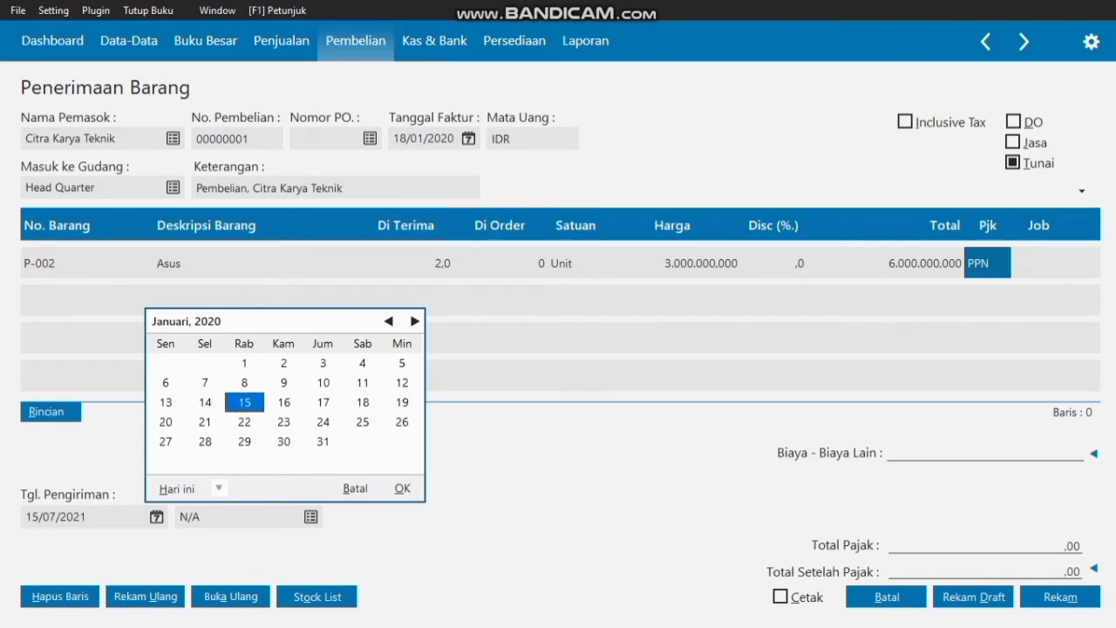
pyautogui.click(363, 401)
pyautogui.click(402, 488)
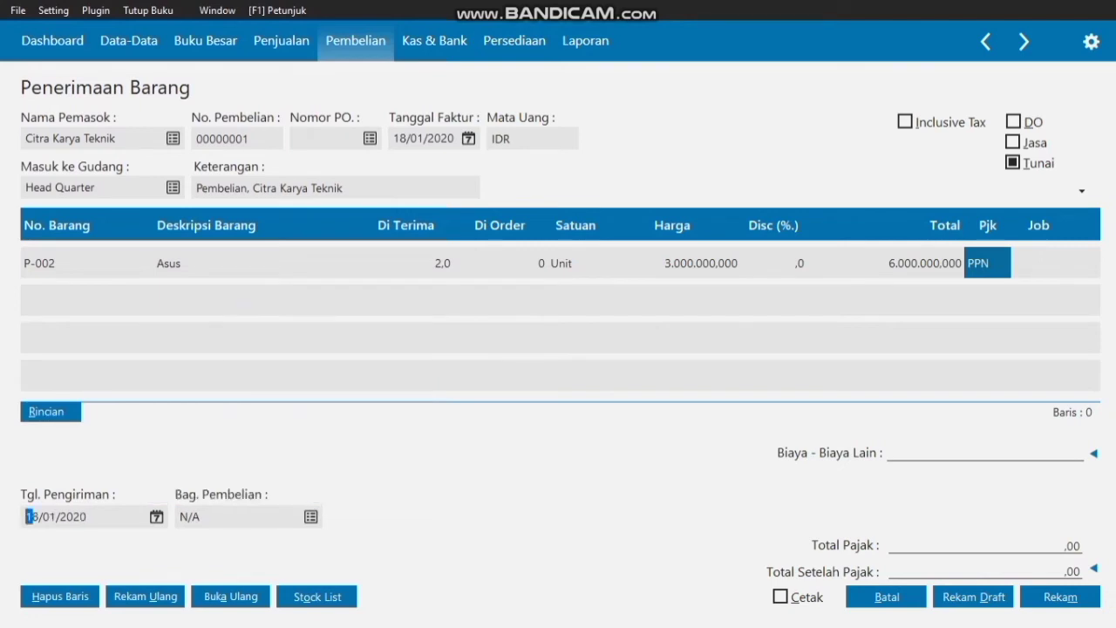
# - Assign the second listed employee as the purchasing staff and record the Citra Karya Teknik purchase
pyautogui.click(311, 517)
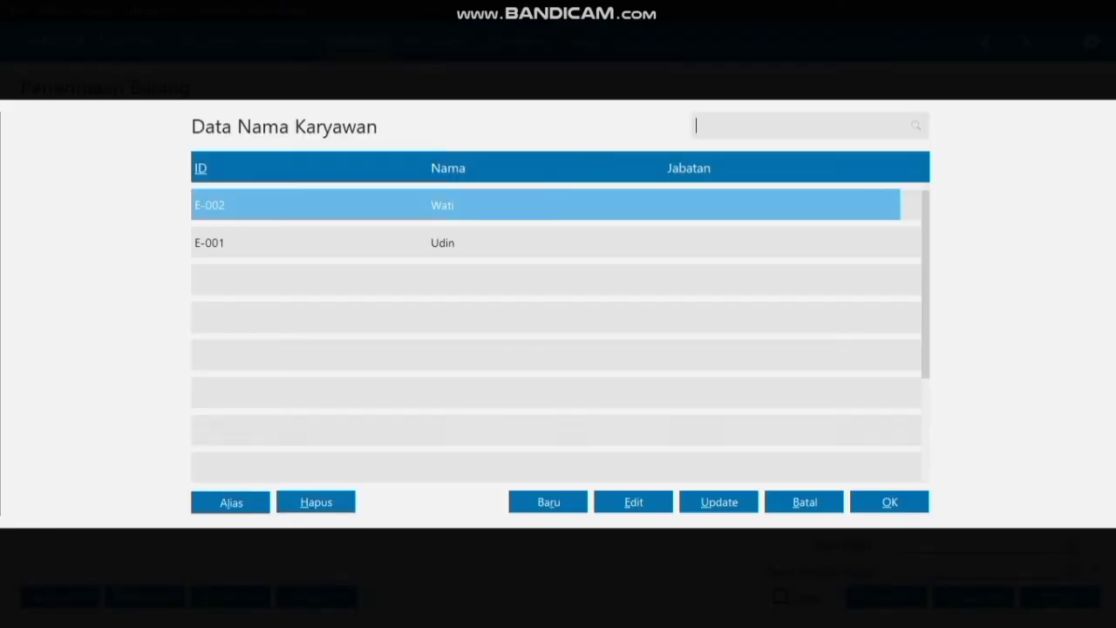
pyautogui.click(443, 244)
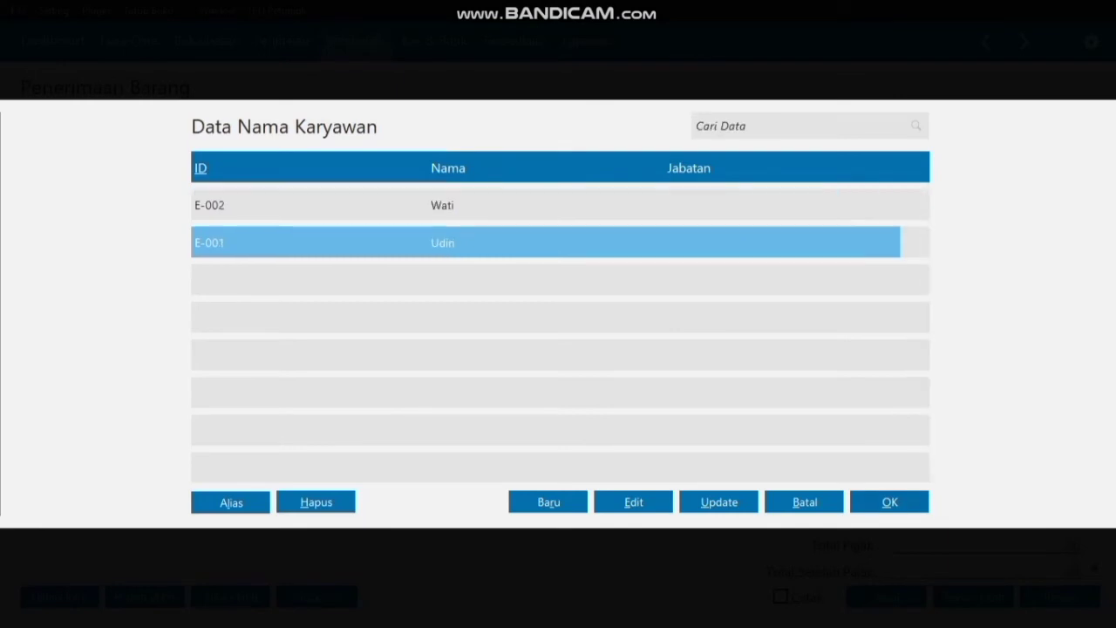
pyautogui.click(889, 502)
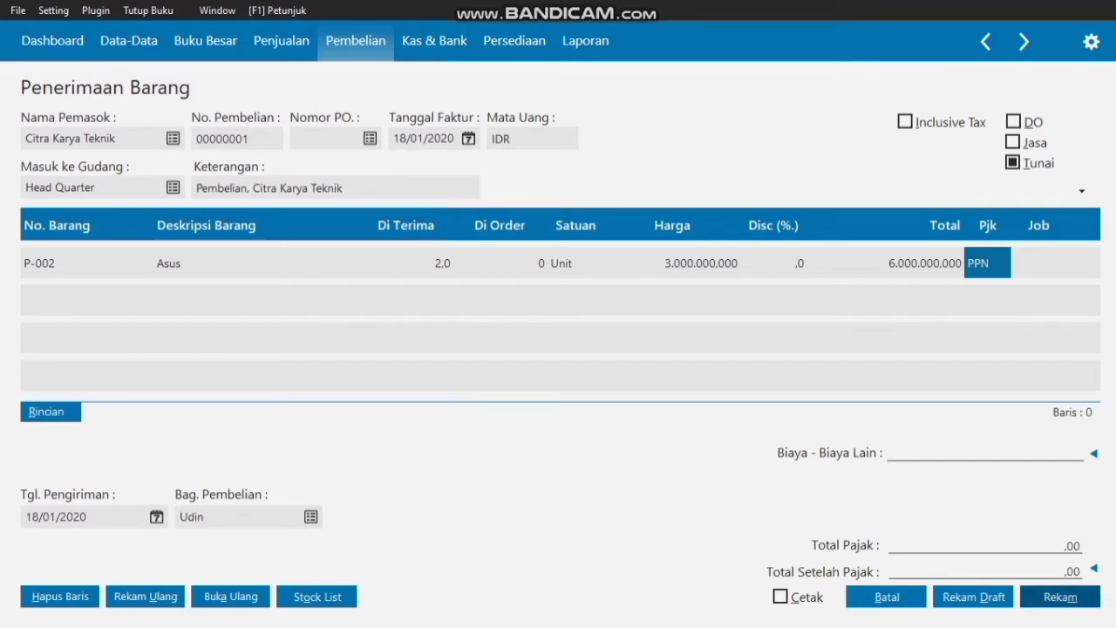
pyautogui.click(1057, 598)
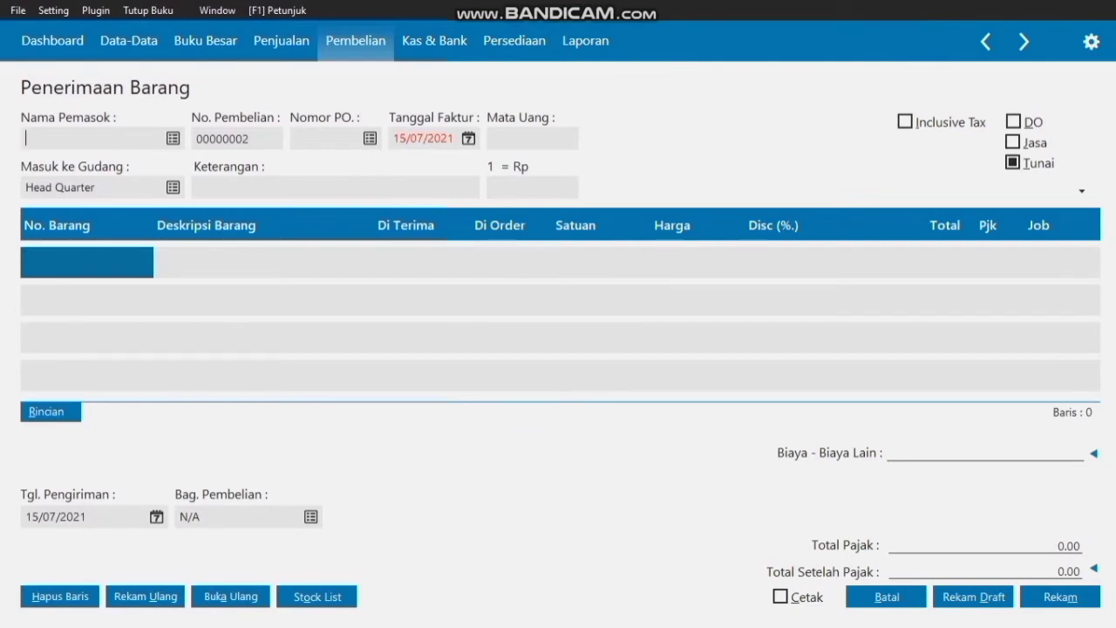
# - Open the vendor list to choose a supplier for the next cash purchase
pyautogui.click(173, 139)
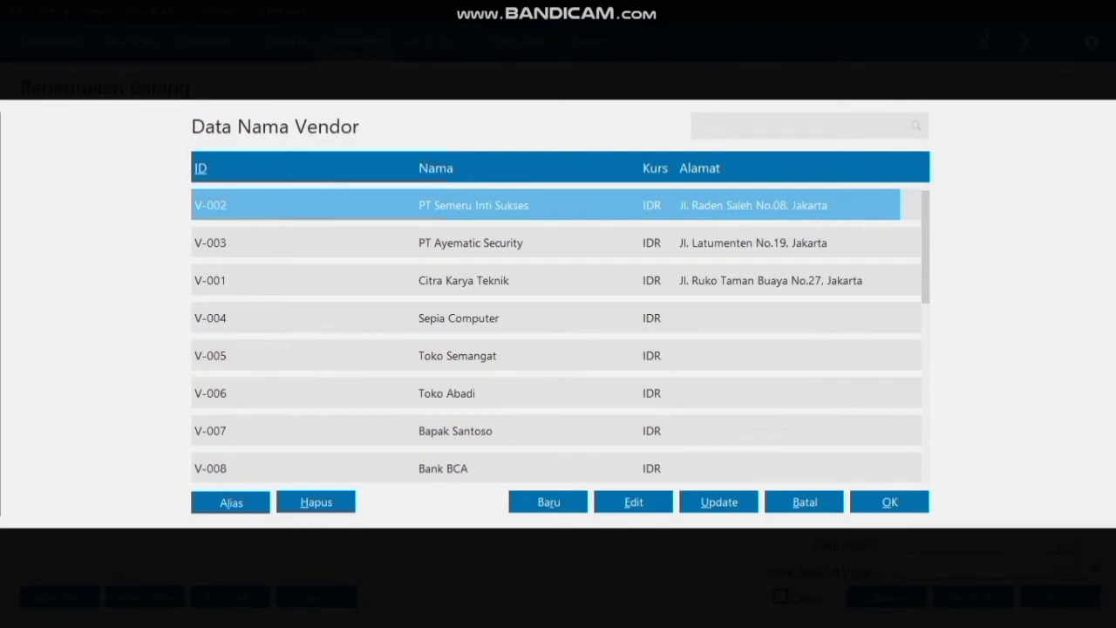
# - Choose Citra Karya Teknik as the supplier of the goods receipt and set the invoice date to 19/01/2020
pyautogui.click(464, 281)
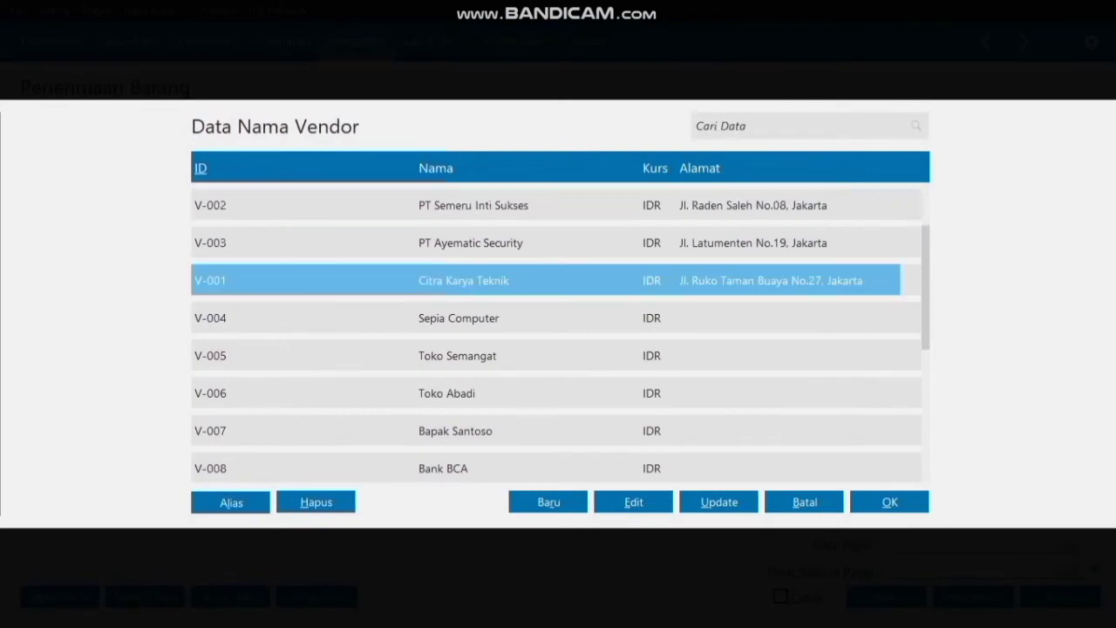
pyautogui.click(889, 502)
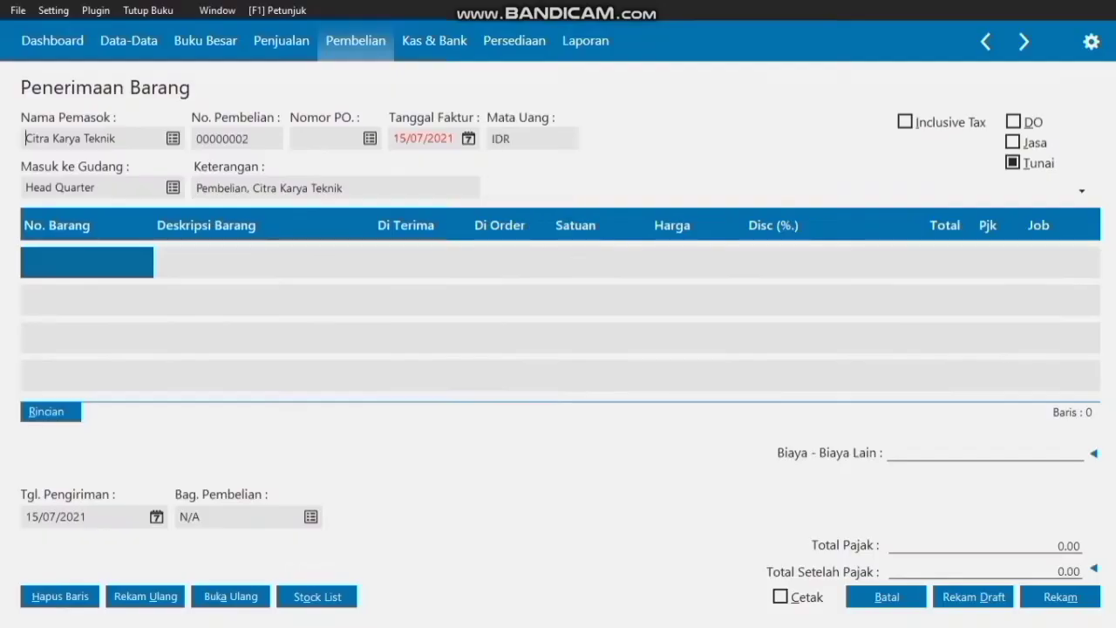
pyautogui.click(469, 139)
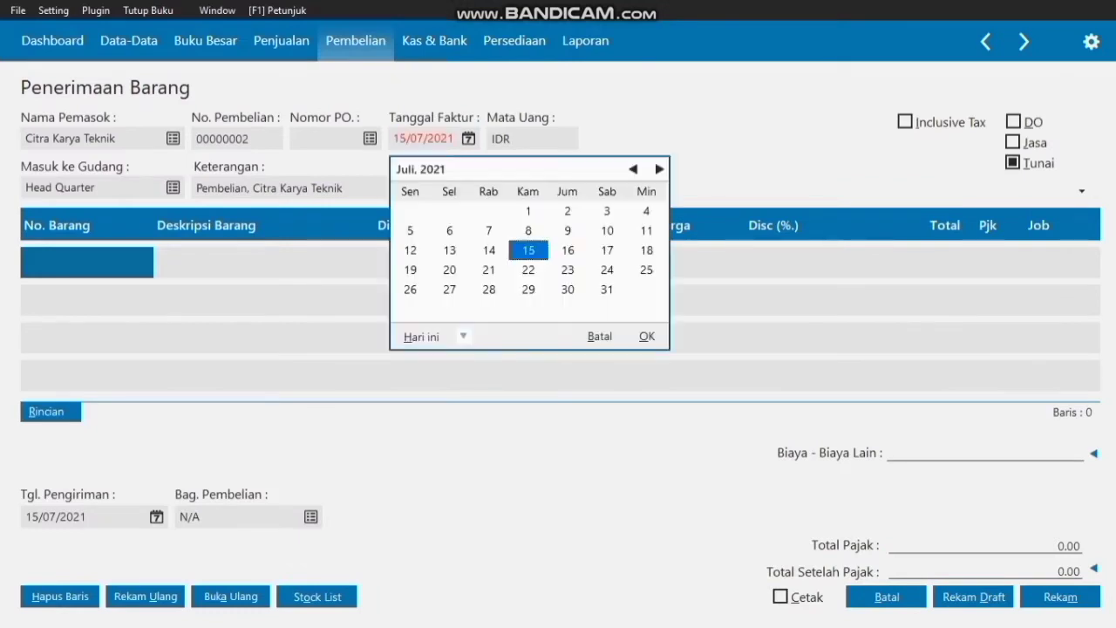
pyautogui.doubleClick(633, 169)
pyautogui.click(632, 169)
pyautogui.doubleClick(633, 169)
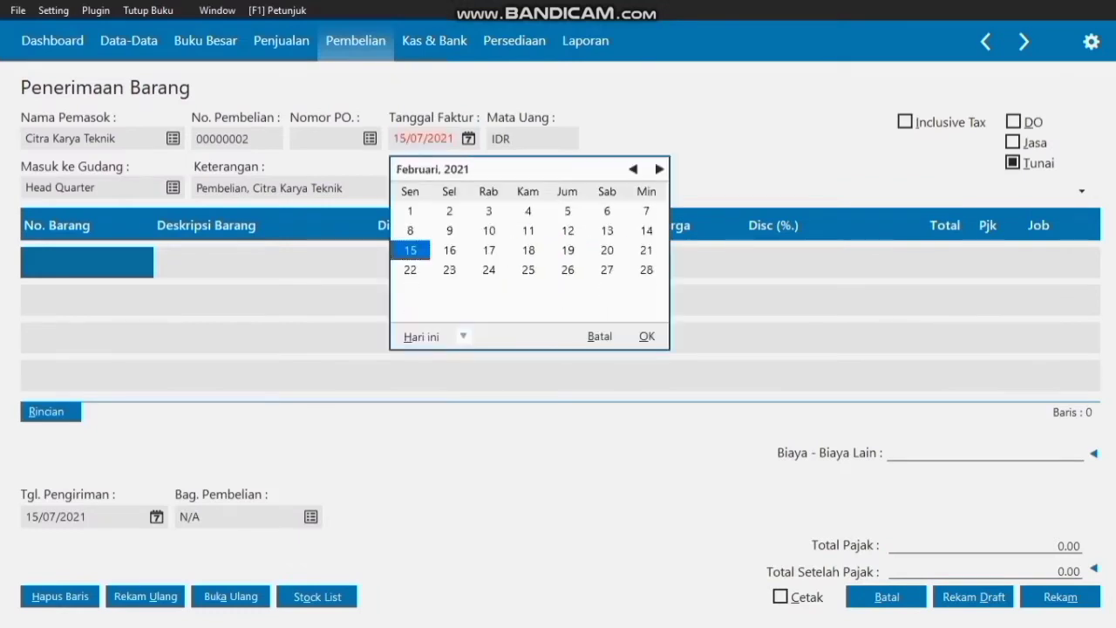
pyautogui.click(633, 169)
pyautogui.click(632, 169)
pyautogui.click(633, 169)
pyautogui.click(633, 169)
pyautogui.click(633, 169)
pyautogui.doubleClick(633, 169)
pyautogui.doubleClick(633, 169)
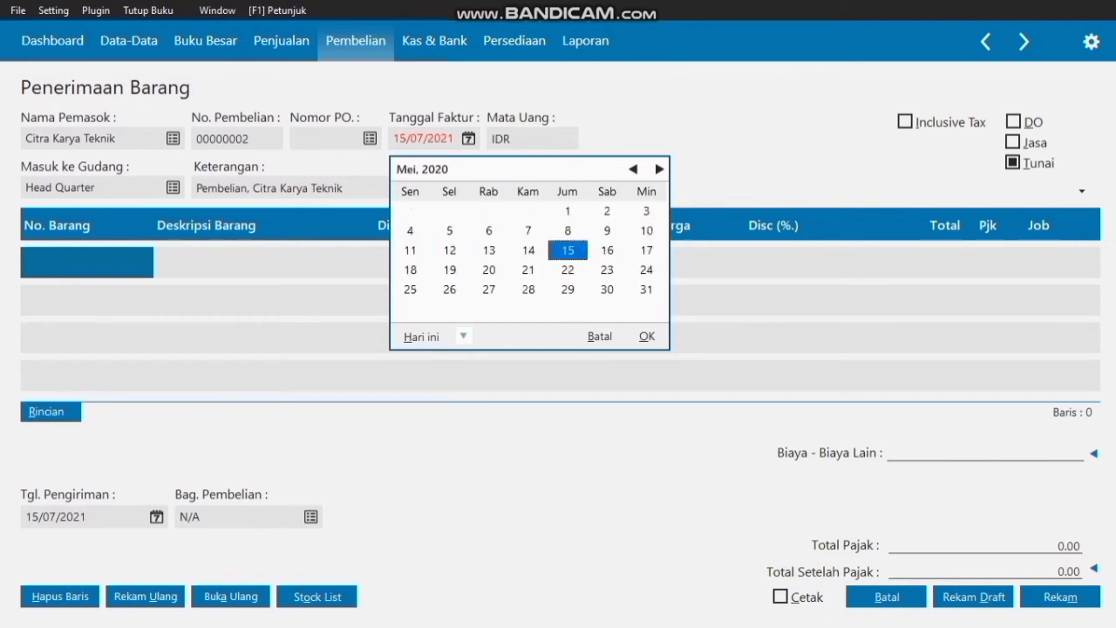
pyautogui.click(633, 169)
pyautogui.click(633, 169)
pyautogui.click(633, 169)
pyautogui.click(633, 169)
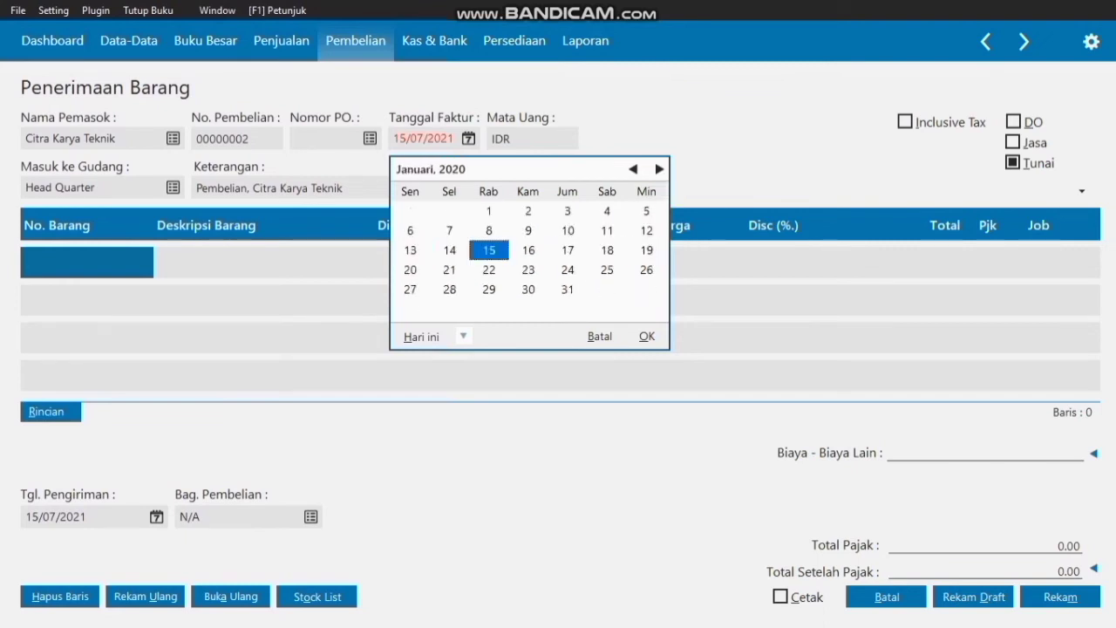
pyautogui.click(646, 250)
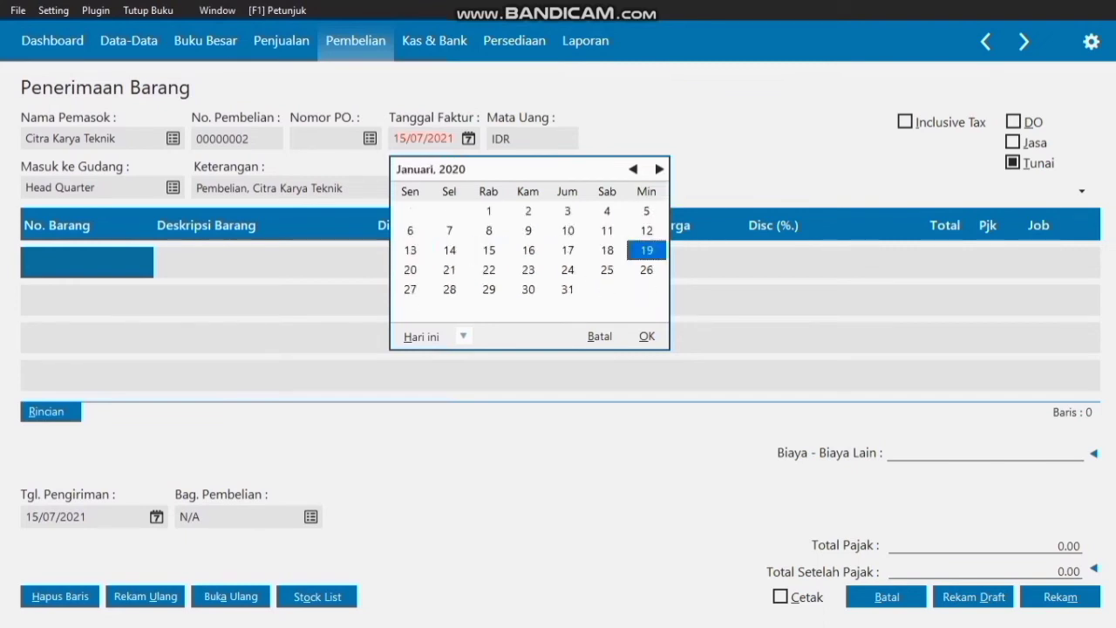
pyautogui.click(646, 336)
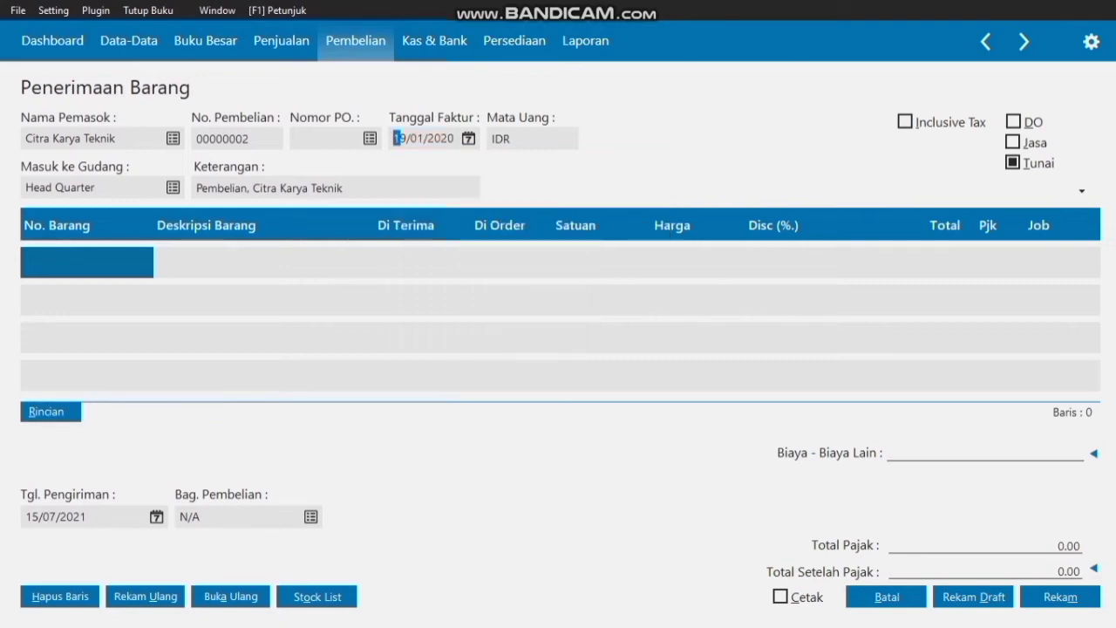
pyautogui.moveTo(394, 139); pyautogui.dragTo(456, 138)
# - Add item P-008 Keyboard to the first line with a received quantity of 6
pyautogui.doubleClick(87, 262)
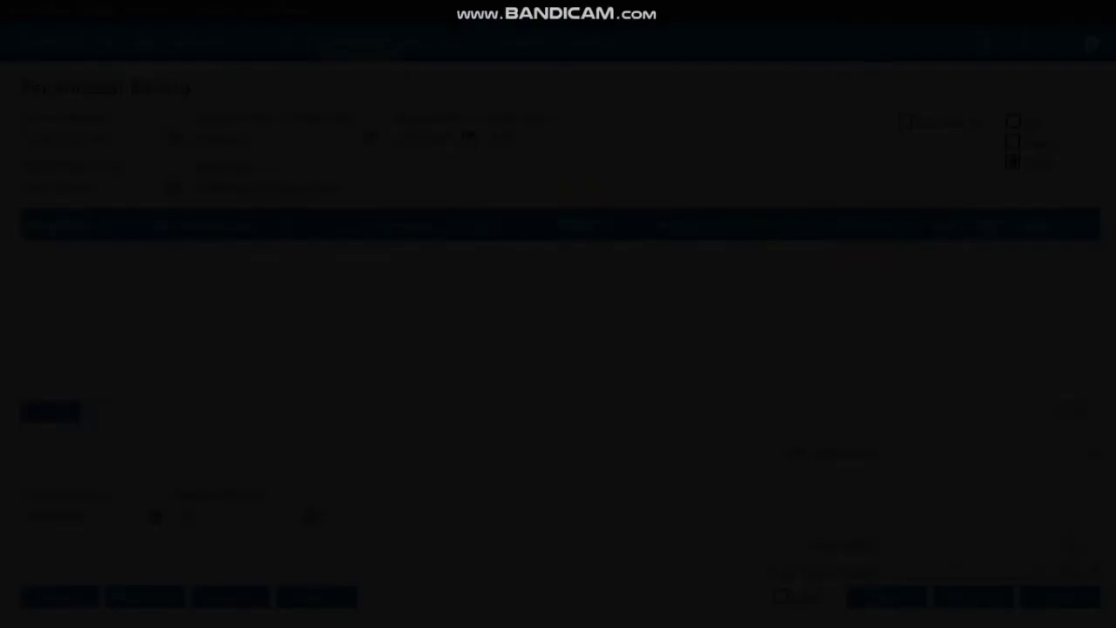
pyautogui.press('Down')
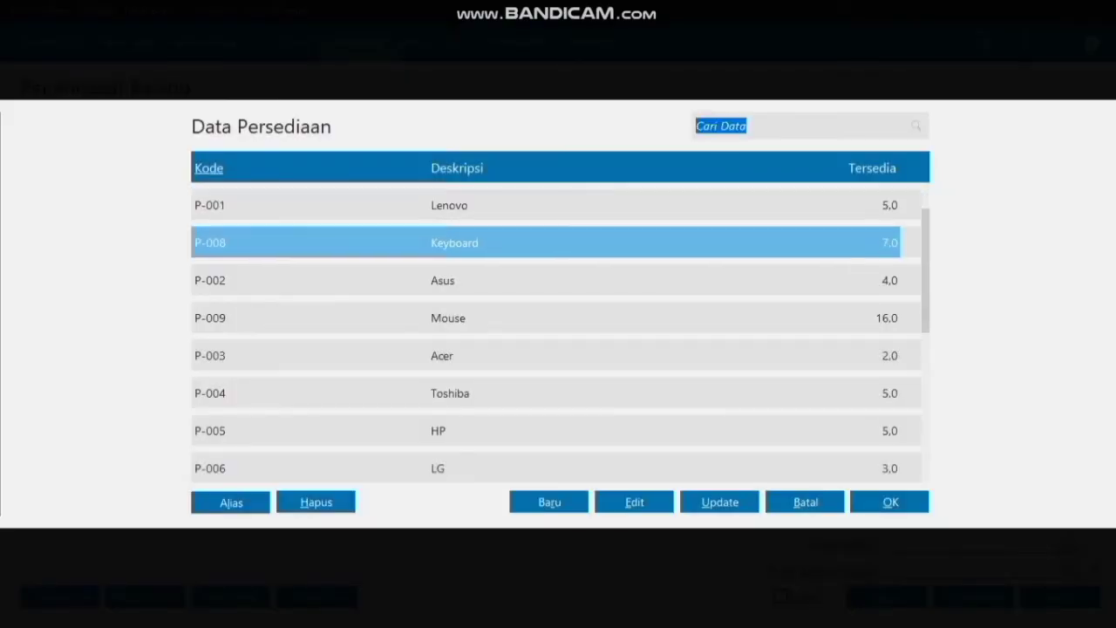
pyautogui.press('Return')
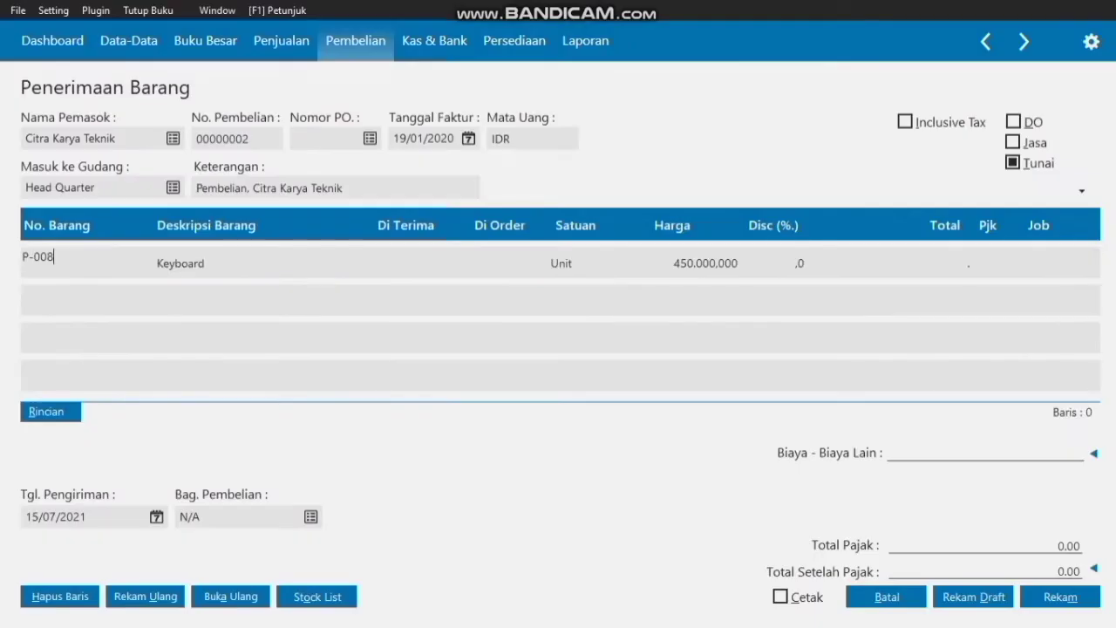
pyautogui.click(405, 262)
pyautogui.click(405, 263)
pyautogui.write('6')
# - Apply the PPN (Pertambahan Nilai) tax to the Keyboard line
pyautogui.doubleClick(987, 263)
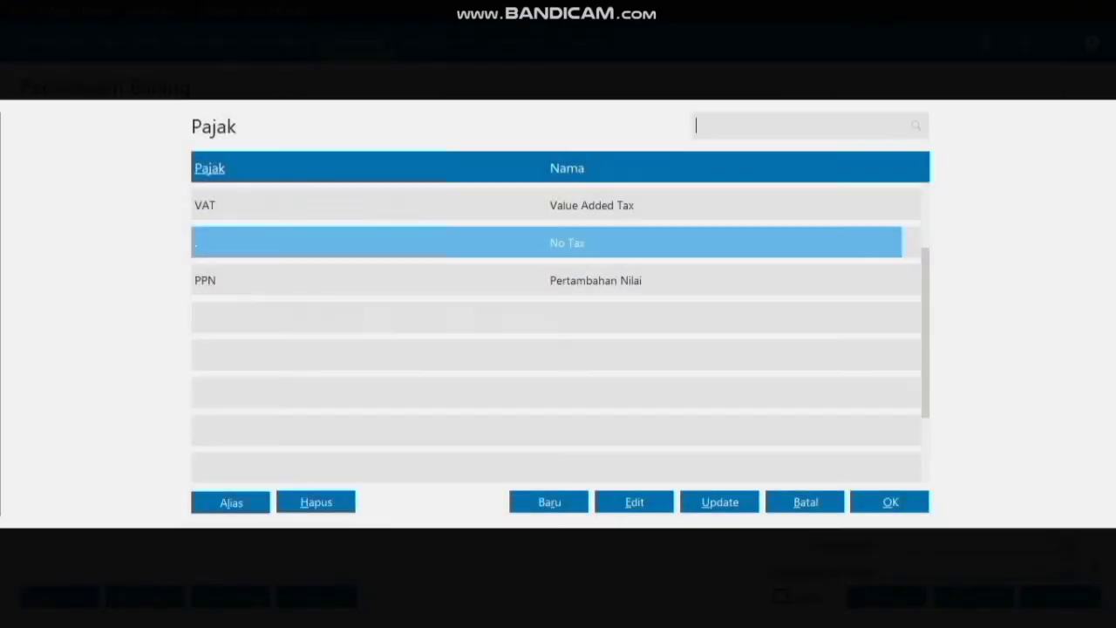
pyautogui.click(558, 280)
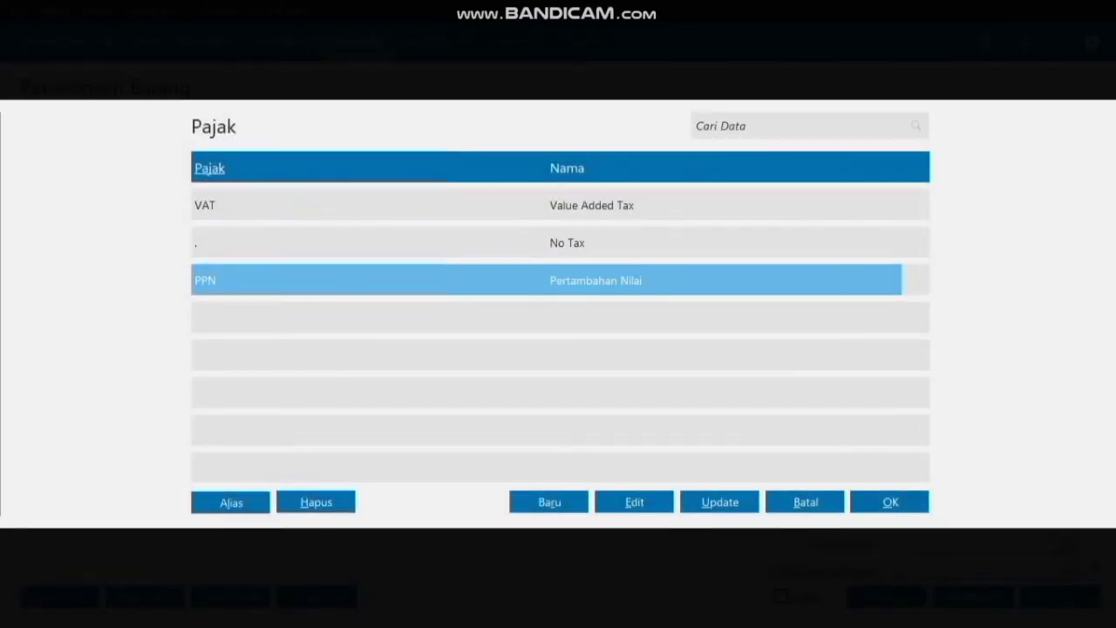
pyautogui.press('Return')
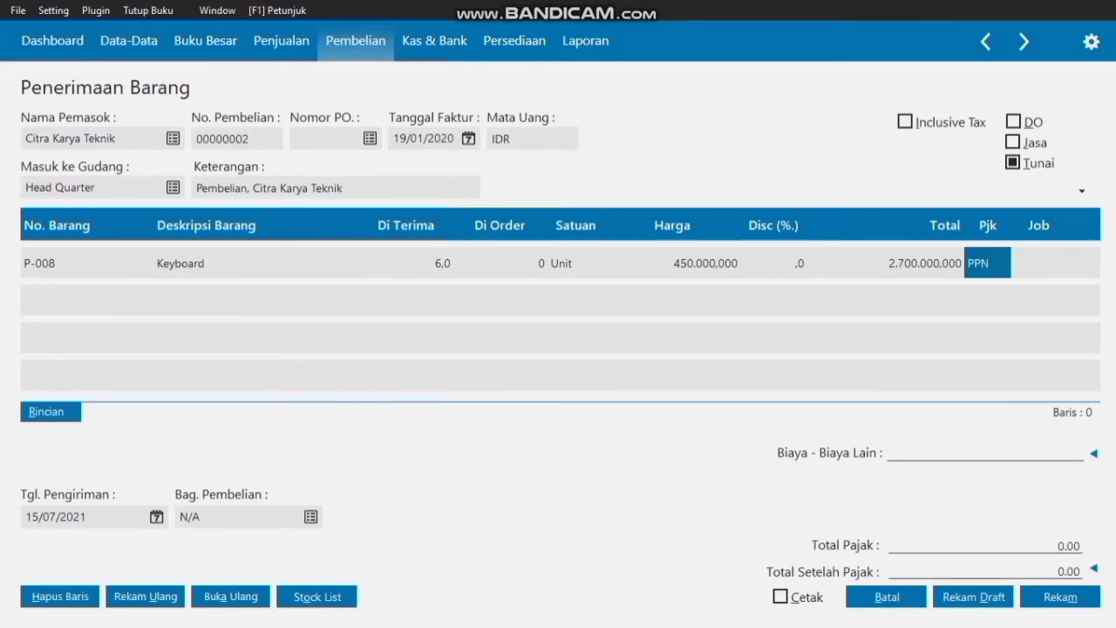
# - Set the delivery date of the Keyboard purchase to 19/01/2020
pyautogui.click(156, 517)
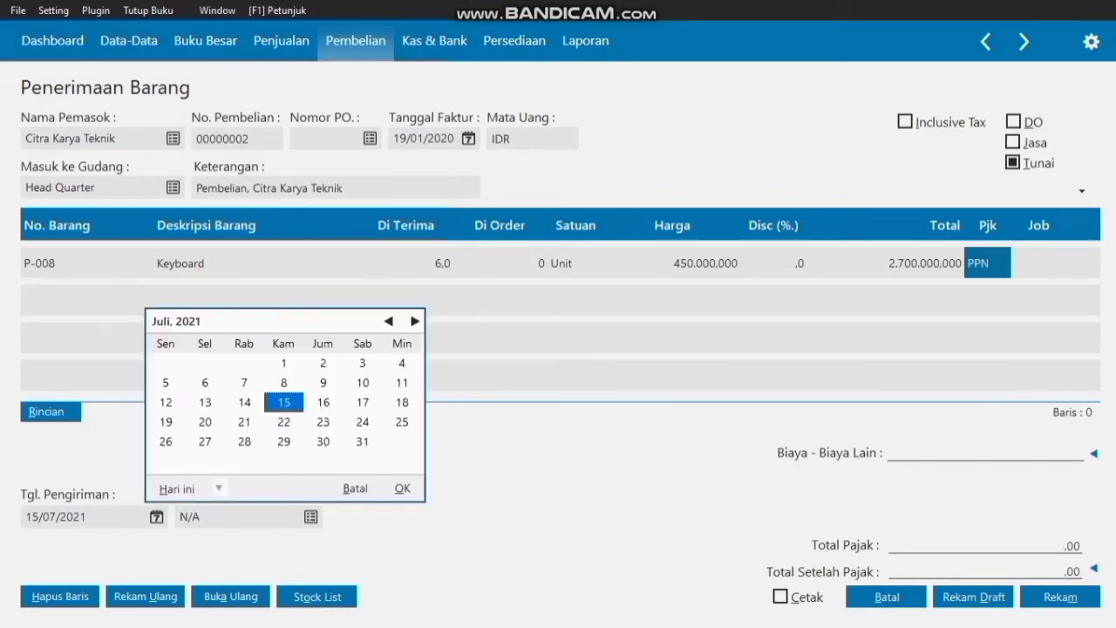
pyautogui.click(388, 322)
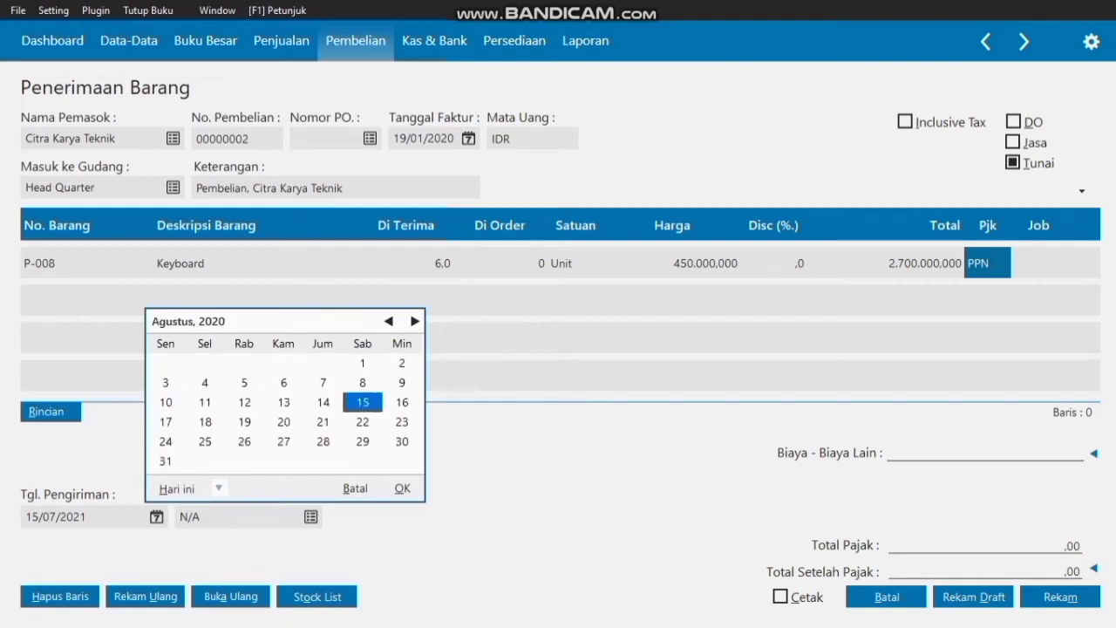
pyautogui.click(389, 321)
pyautogui.click(389, 321)
pyautogui.click(389, 322)
pyautogui.click(389, 321)
pyautogui.click(389, 322)
pyautogui.click(389, 322)
pyautogui.click(389, 322)
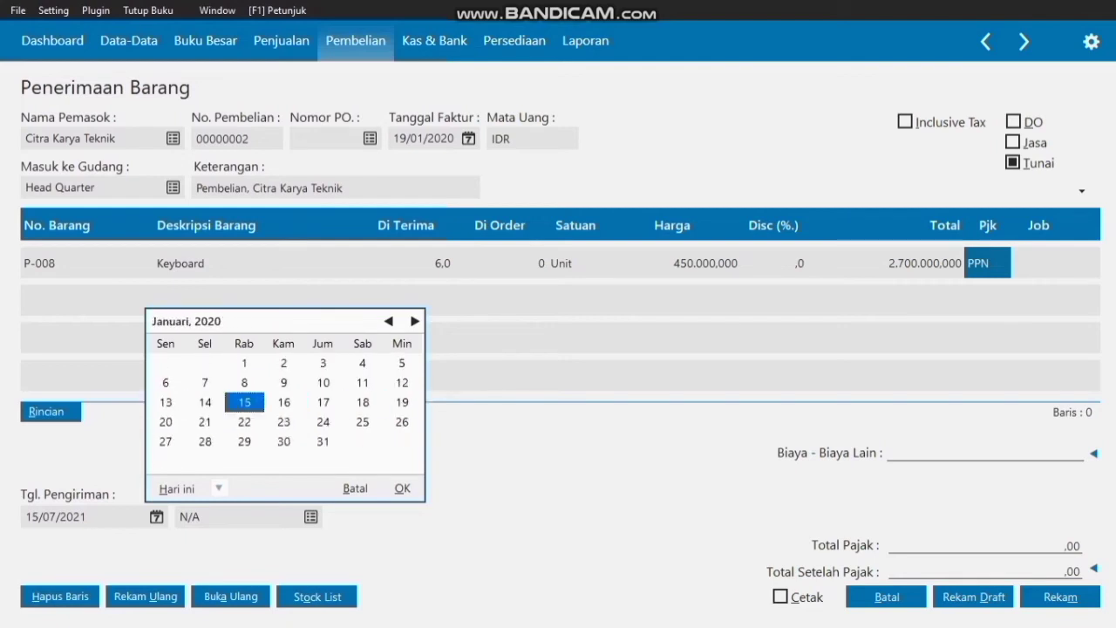
pyautogui.click(402, 402)
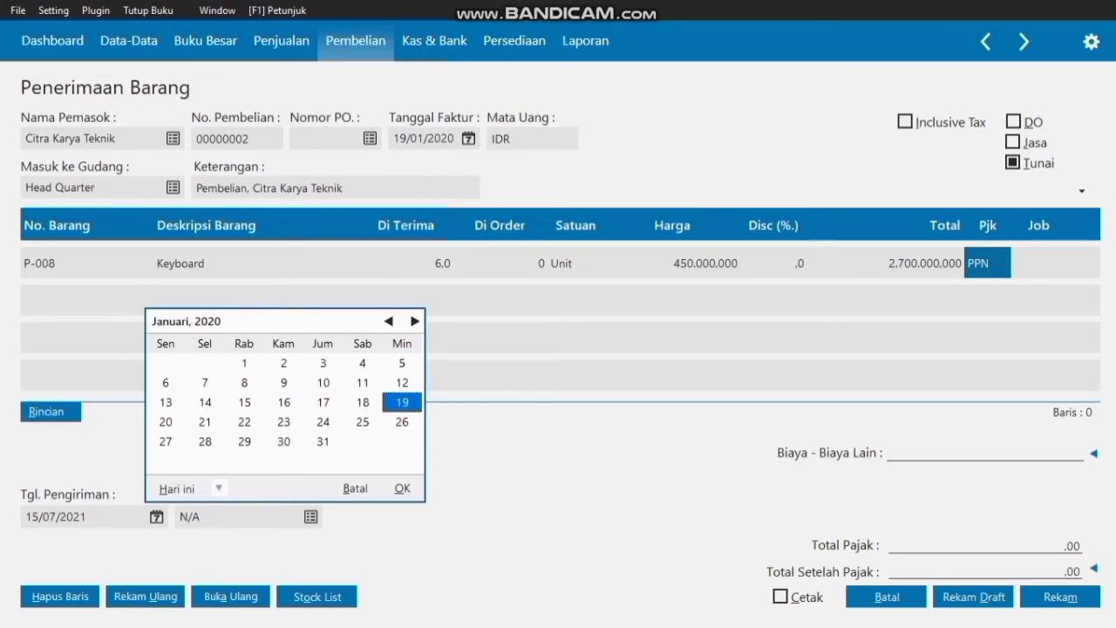
pyautogui.click(402, 488)
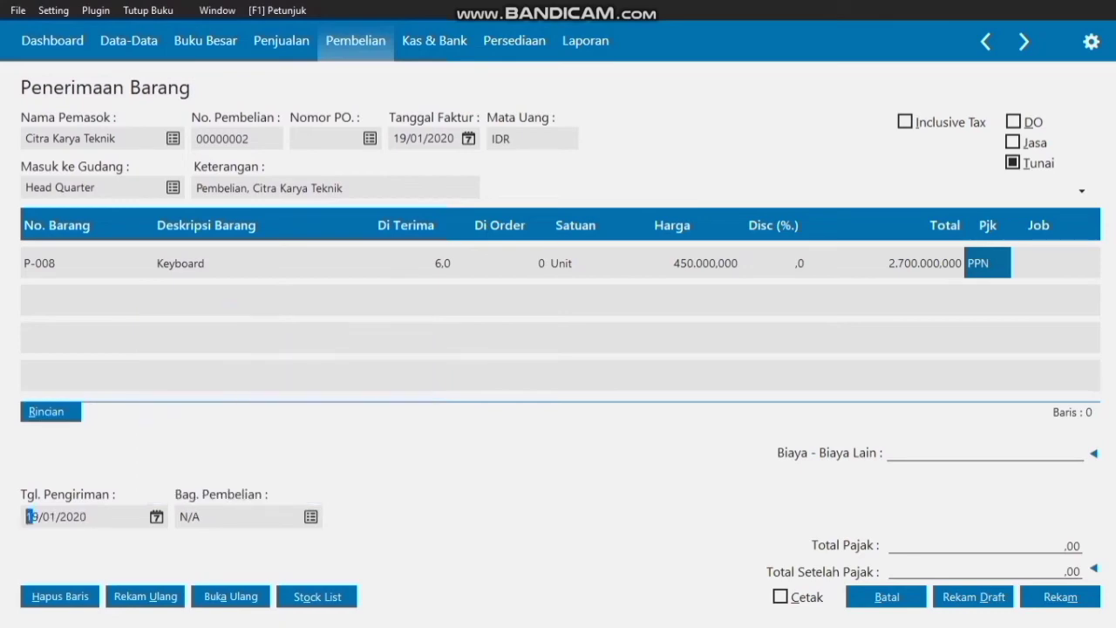
# - Assign the first listed employee as the purchasing staff and record the transaction
pyautogui.click(310, 517)
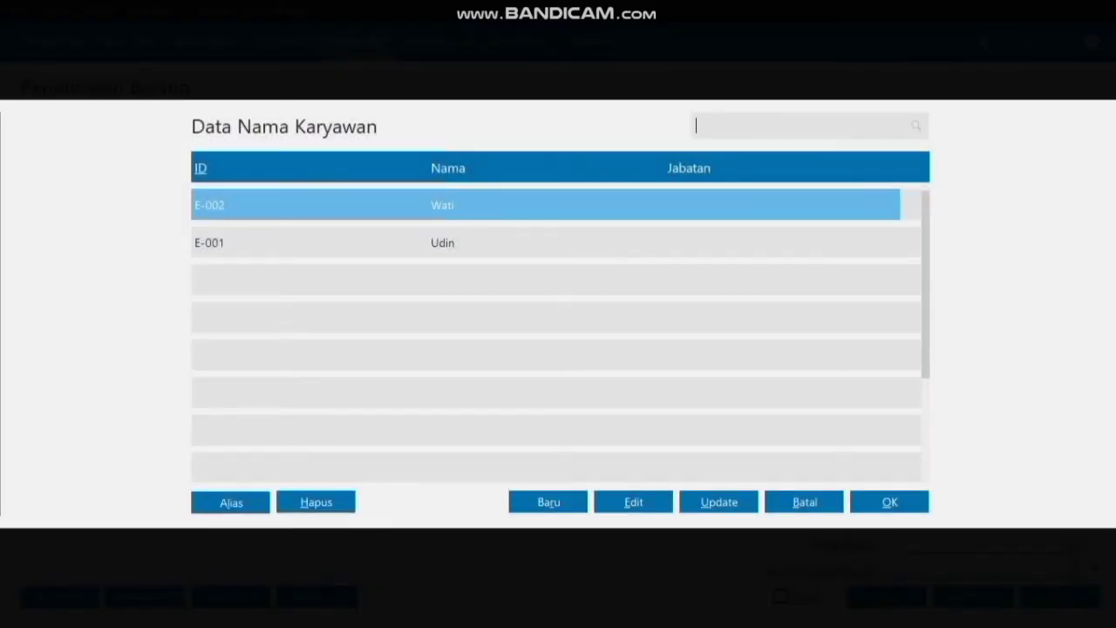
pyautogui.click(889, 502)
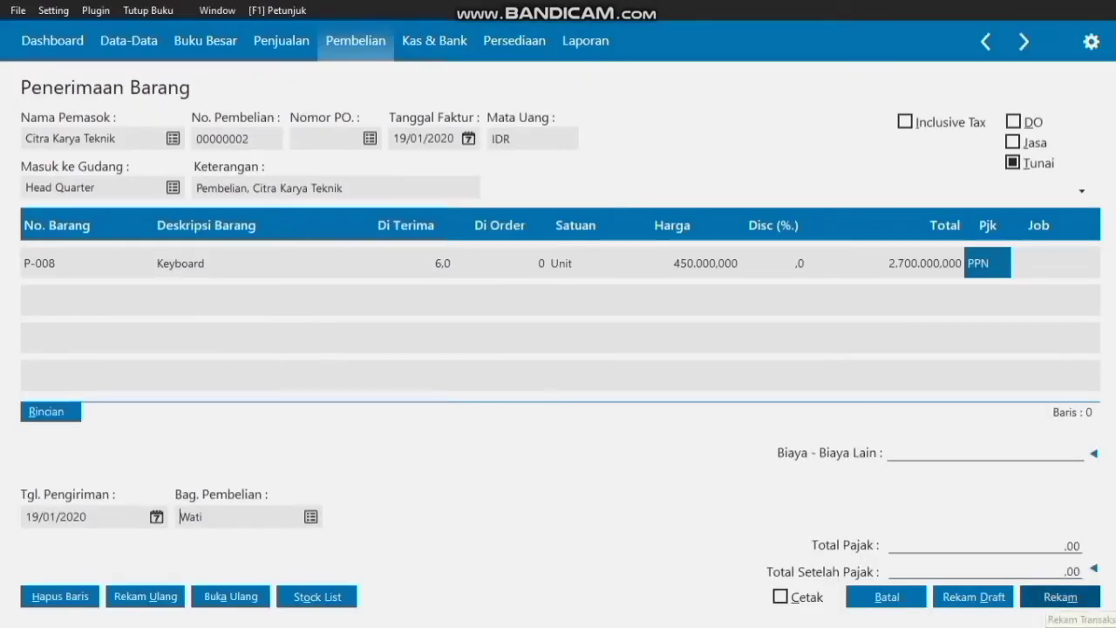
pyautogui.click(1060, 597)
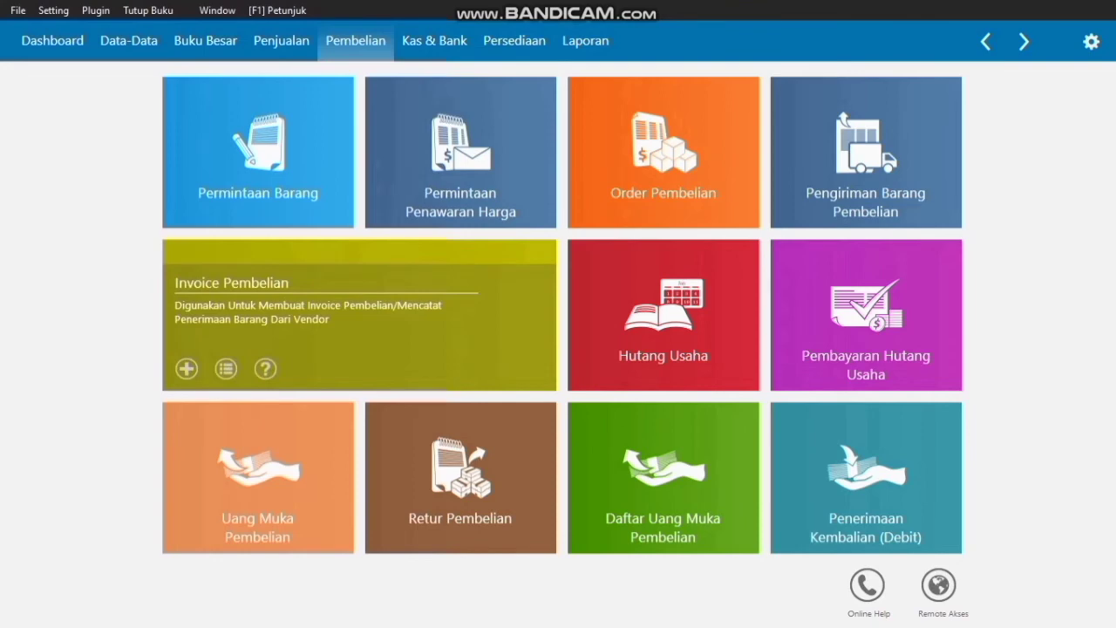
# - Start a new goods receipt from the purchase invoice list with PT Ayematic Security as the supplier
pyautogui.click(226, 368)
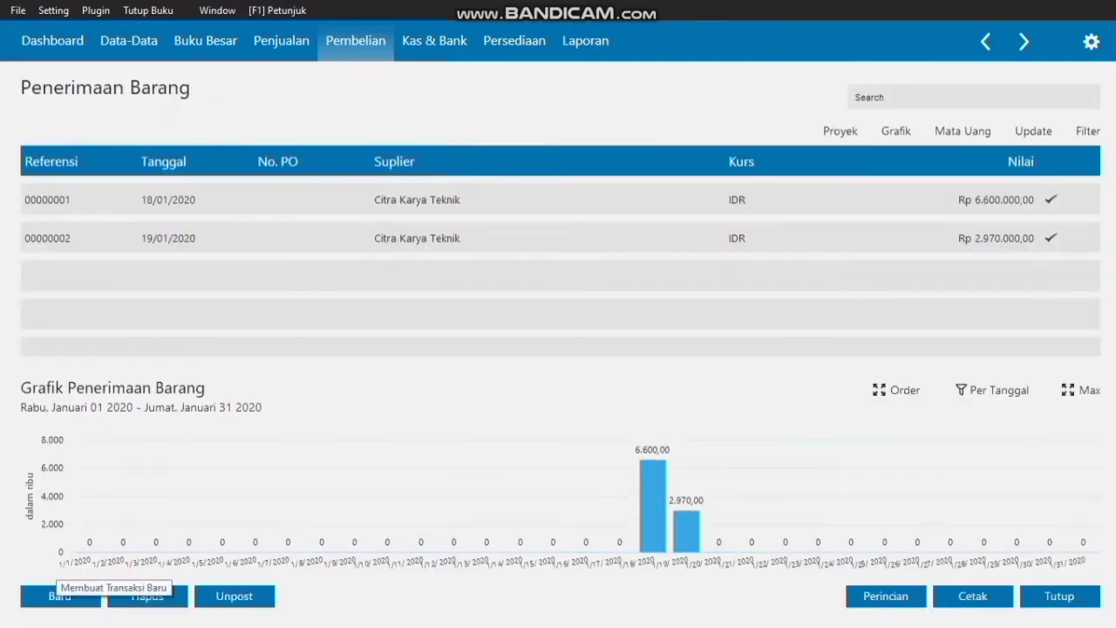
pyautogui.click(61, 598)
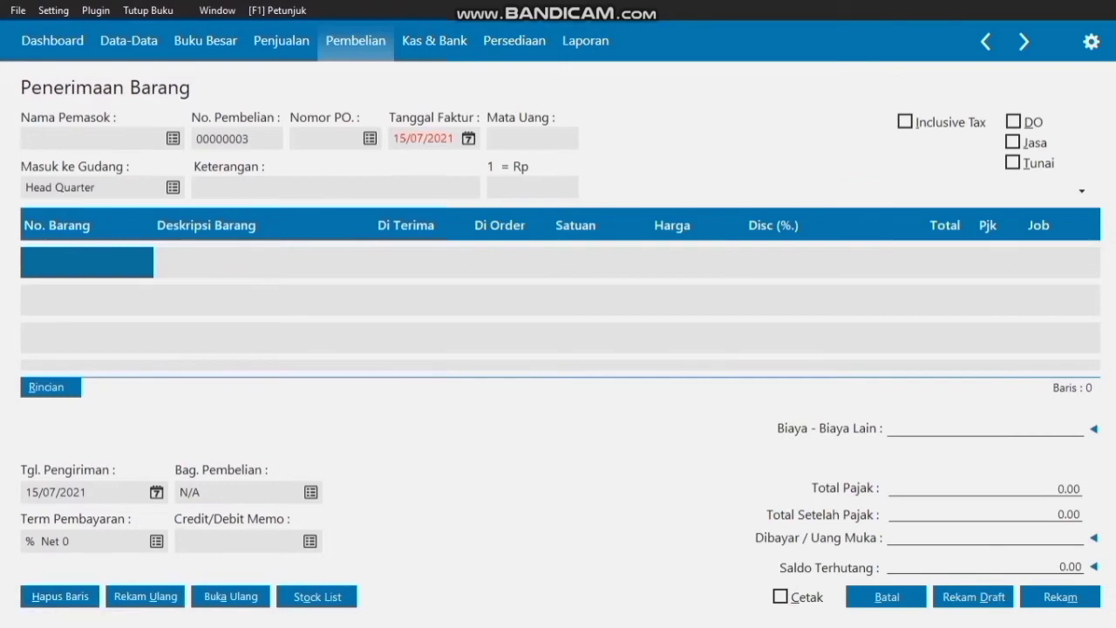
pyautogui.click(173, 138)
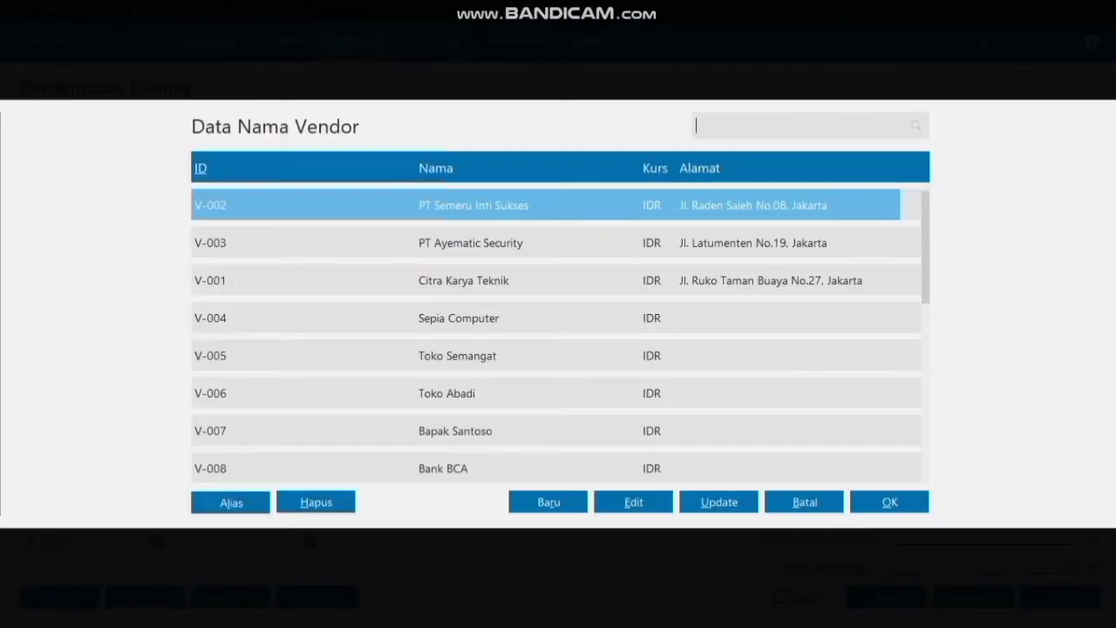
pyautogui.click(471, 243)
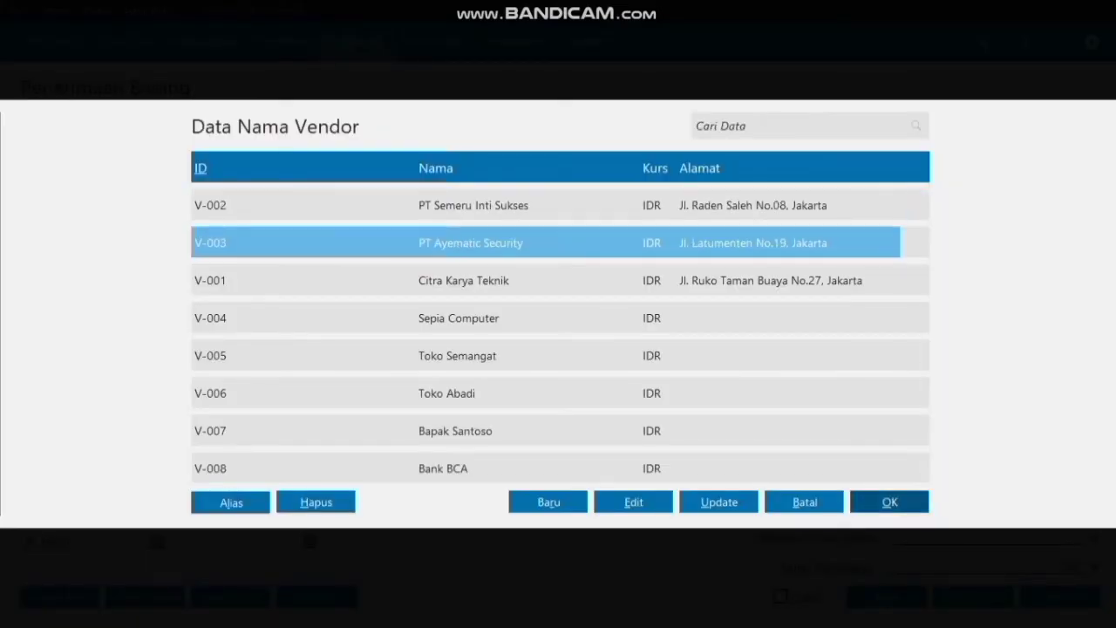
pyautogui.click(889, 502)
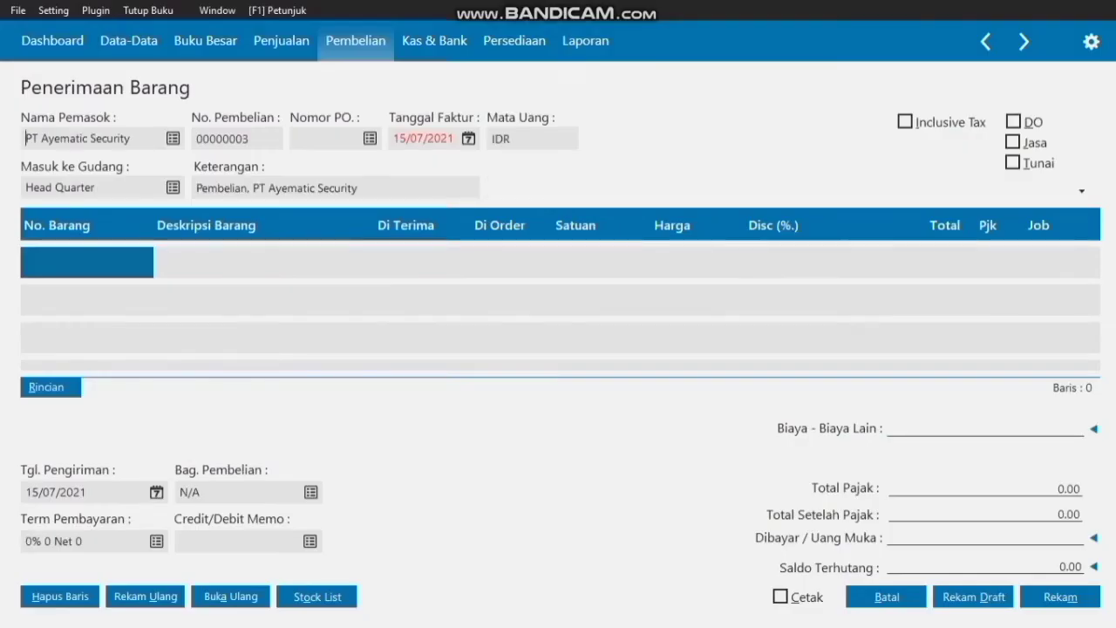
# - Set the invoice date of the PT Ayematic Security receipt to 20/01/2020
pyautogui.click(468, 139)
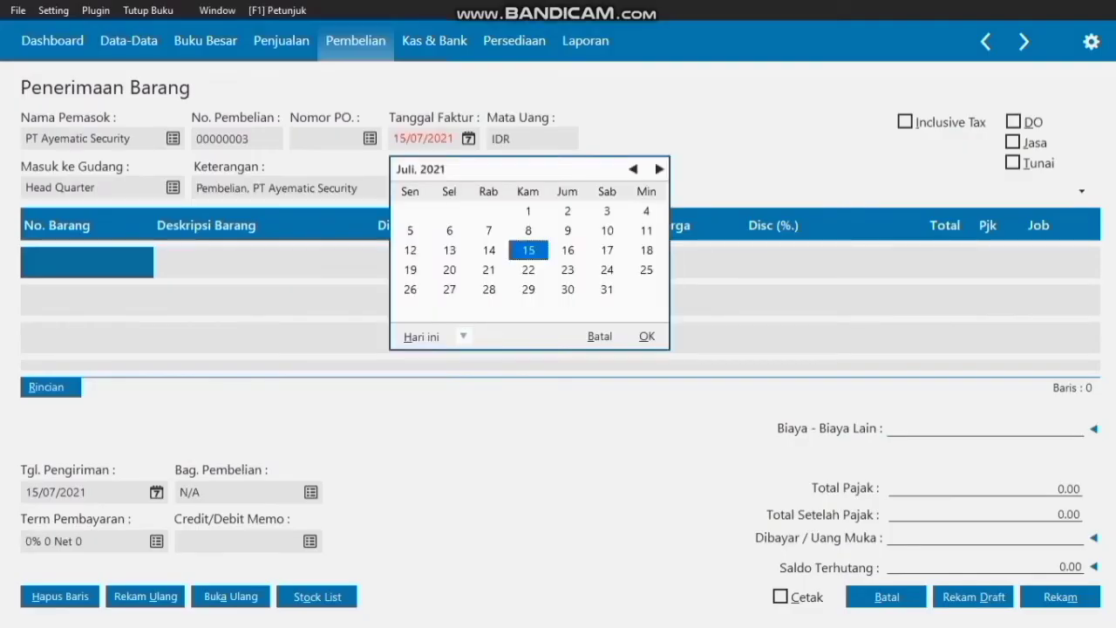
pyautogui.click(633, 169)
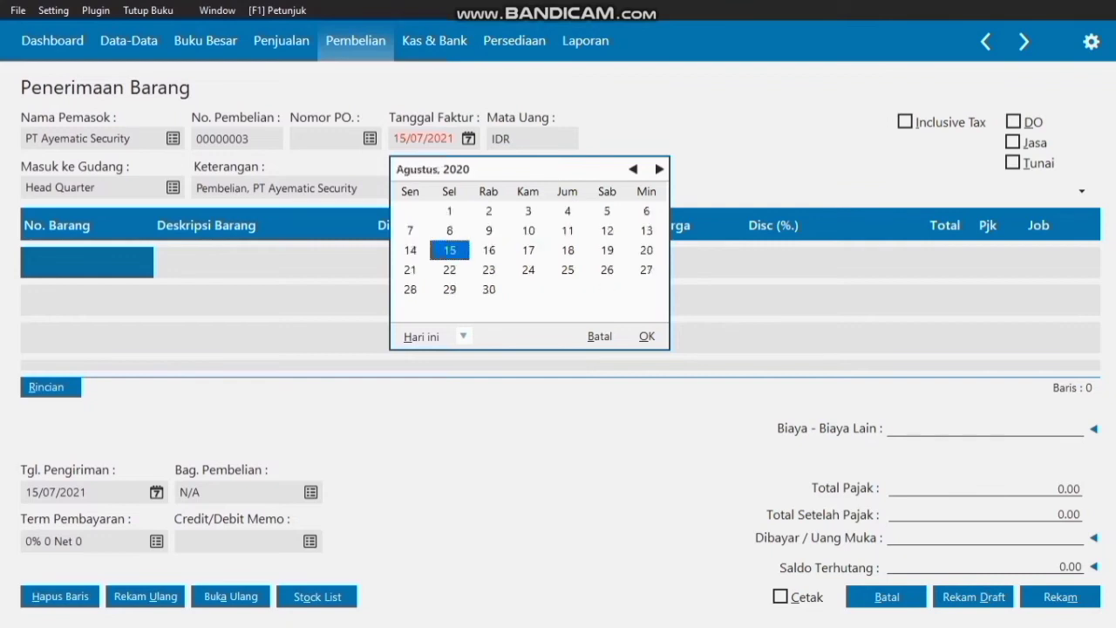
pyautogui.click(633, 169)
pyautogui.click(632, 169)
pyautogui.click(633, 169)
pyautogui.click(632, 169)
pyautogui.click(633, 169)
pyautogui.click(633, 169)
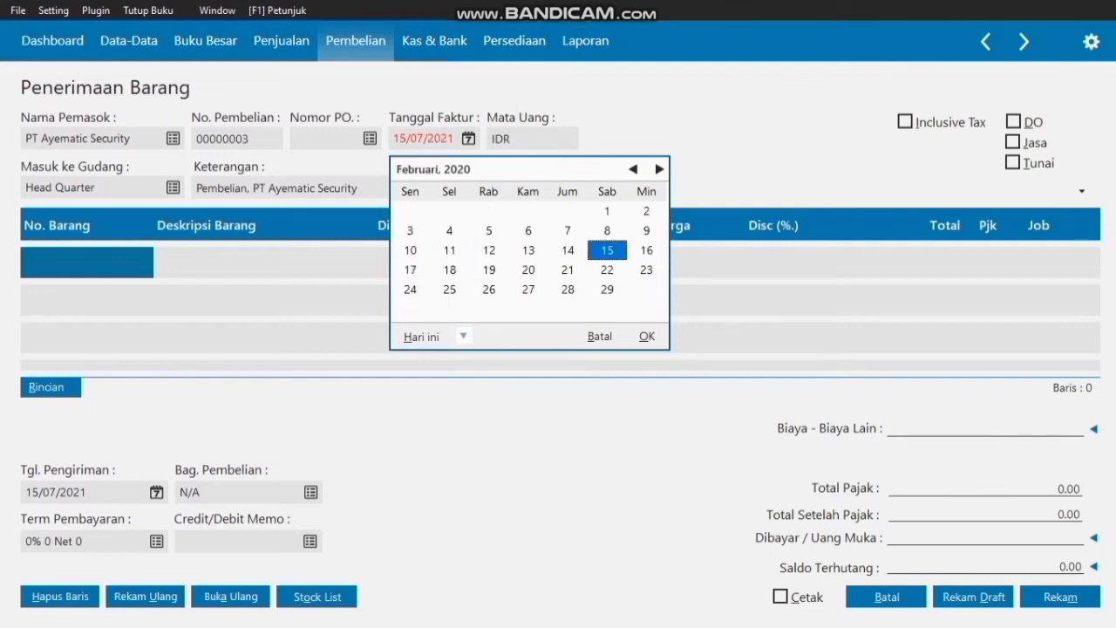
pyautogui.click(633, 169)
pyautogui.click(410, 270)
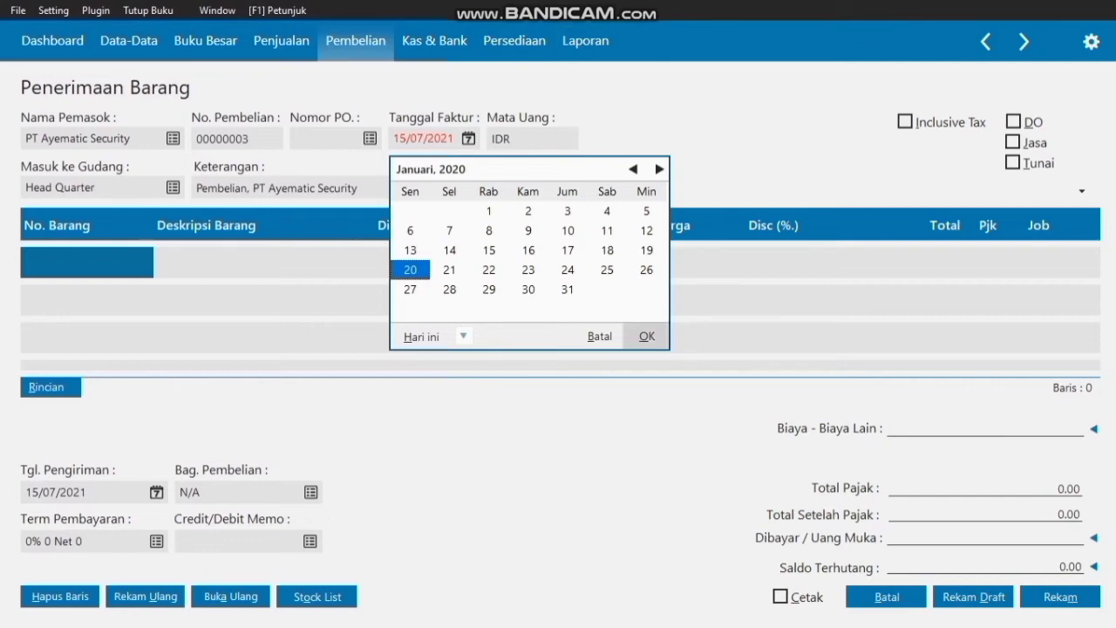
pyautogui.click(646, 336)
# - Add item P-005 HP to the first line with a received quantity of 2
pyautogui.doubleClick(87, 262)
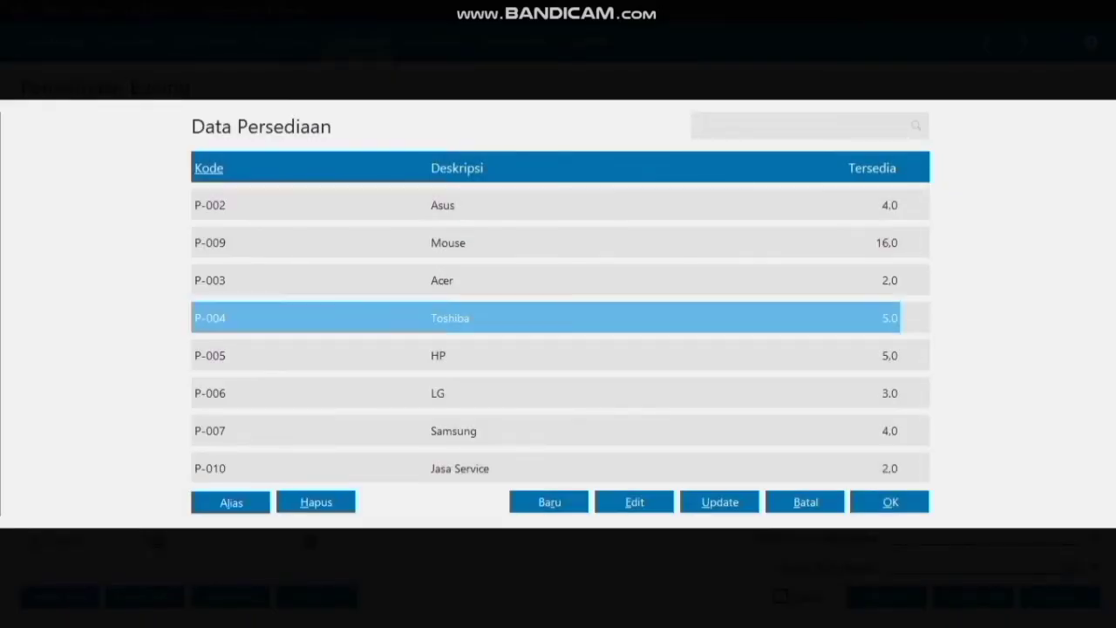
pyautogui.click(546, 355)
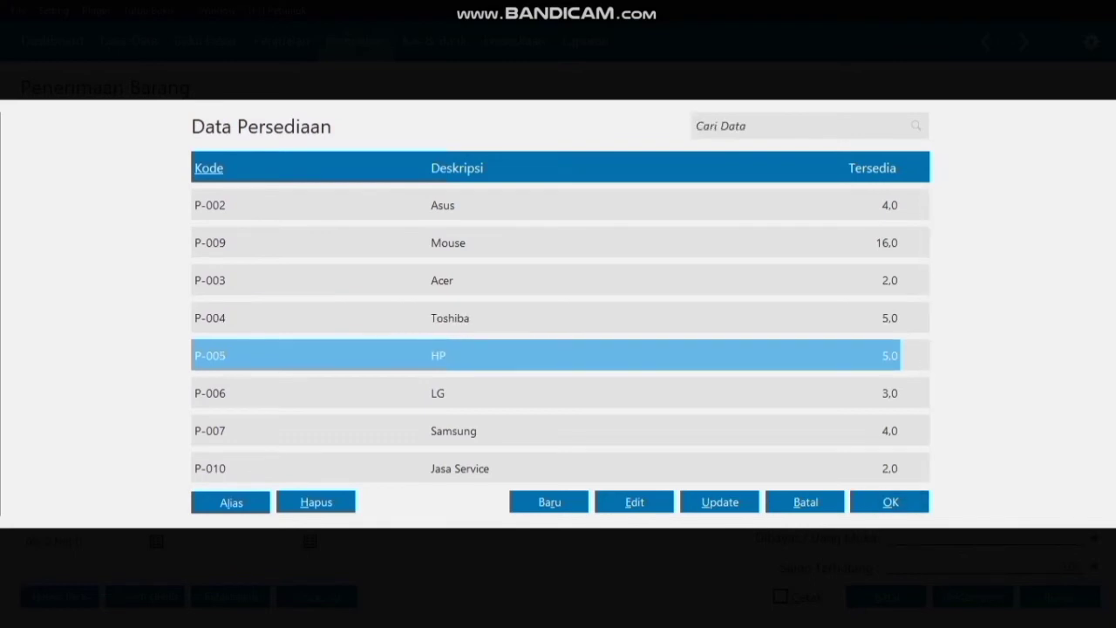
pyautogui.click(890, 501)
pyautogui.click(405, 262)
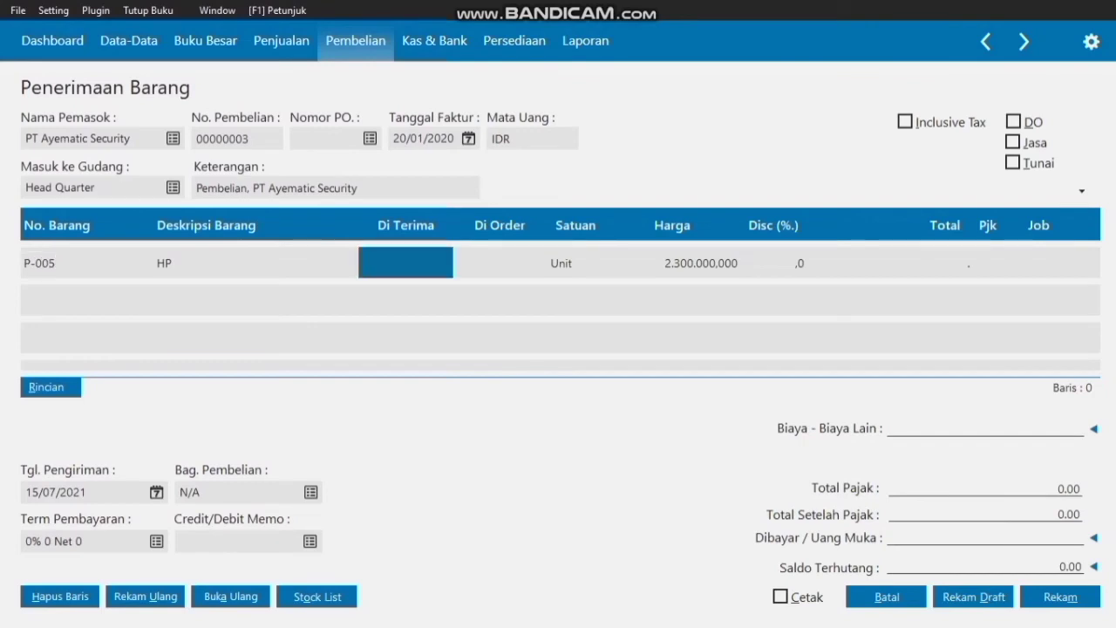
pyautogui.click(405, 263)
pyautogui.write('2')
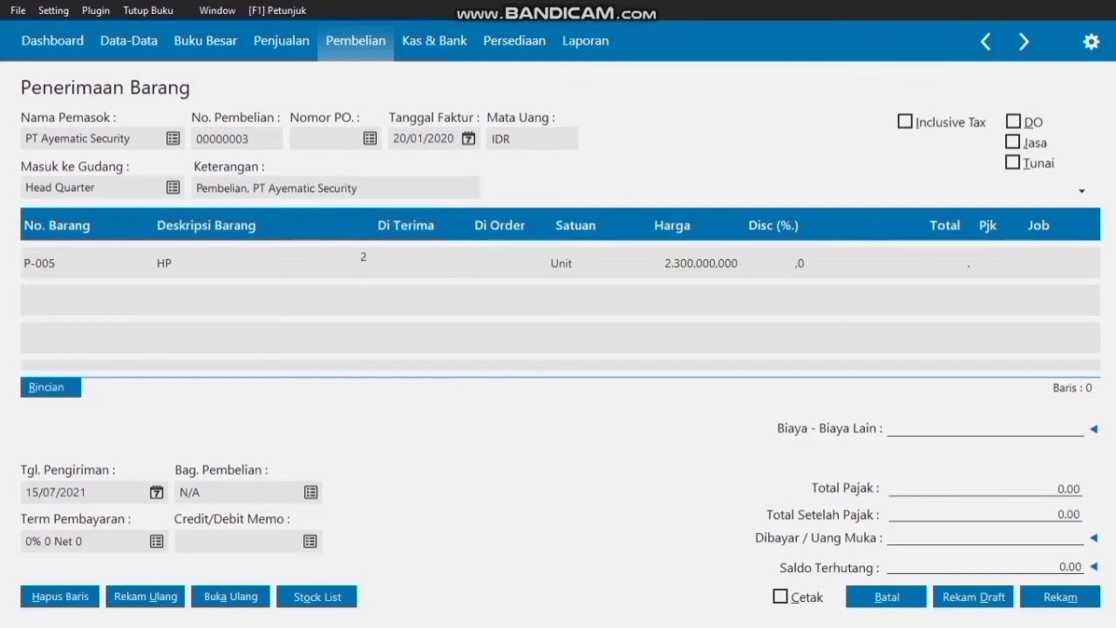
# - Apply the PPN (Pertambahan Nilai) tax to the P-005 HP line
pyautogui.doubleClick(985, 262)
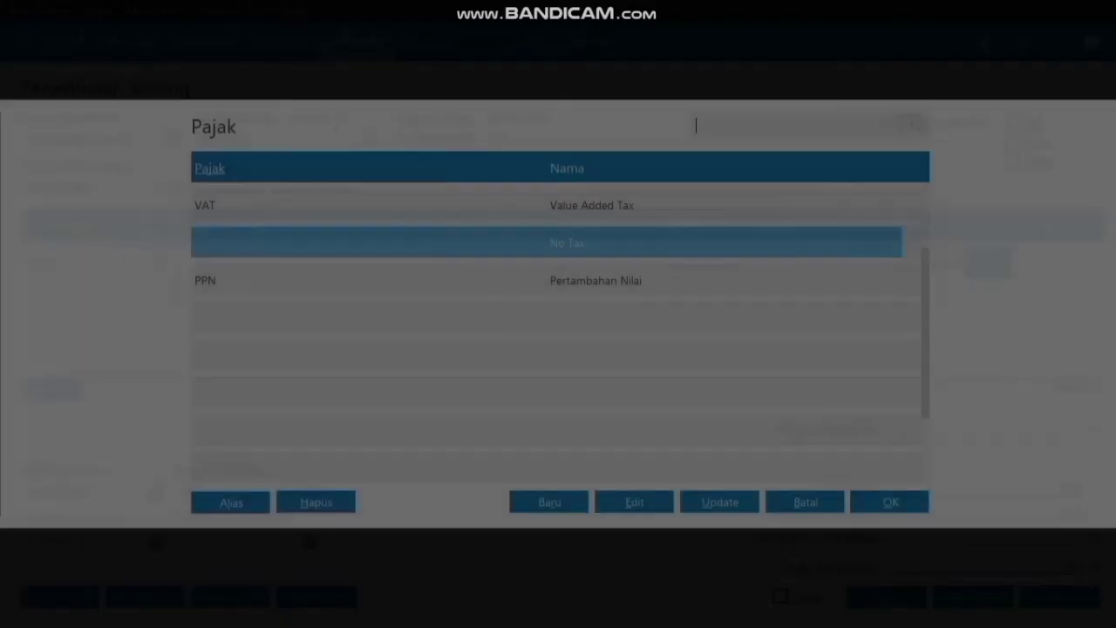
pyautogui.click(595, 280)
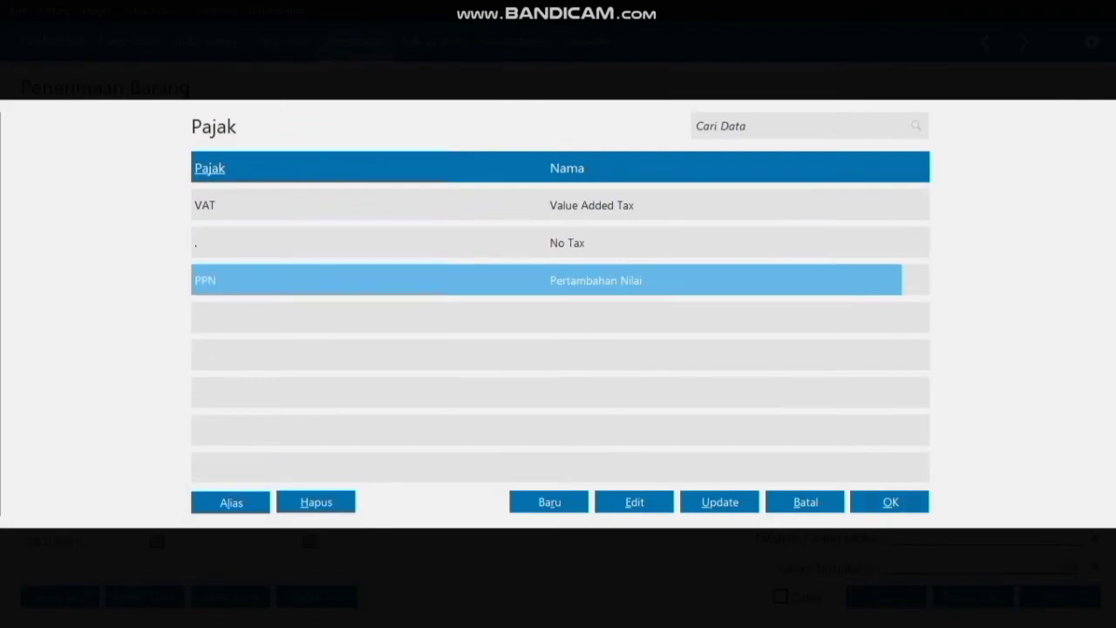
pyautogui.press('Return')
pyautogui.press('Tab')
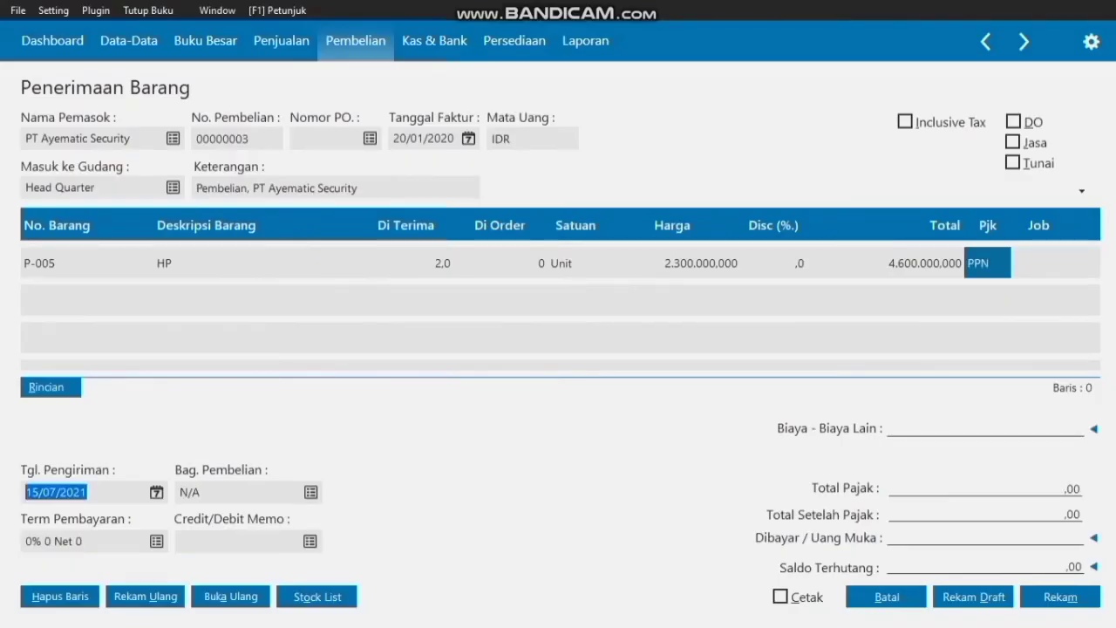
# - Set the delivery date of the PT Ayematic Security receipt to 20/01/2020
pyautogui.click(156, 493)
pyautogui.click(389, 297)
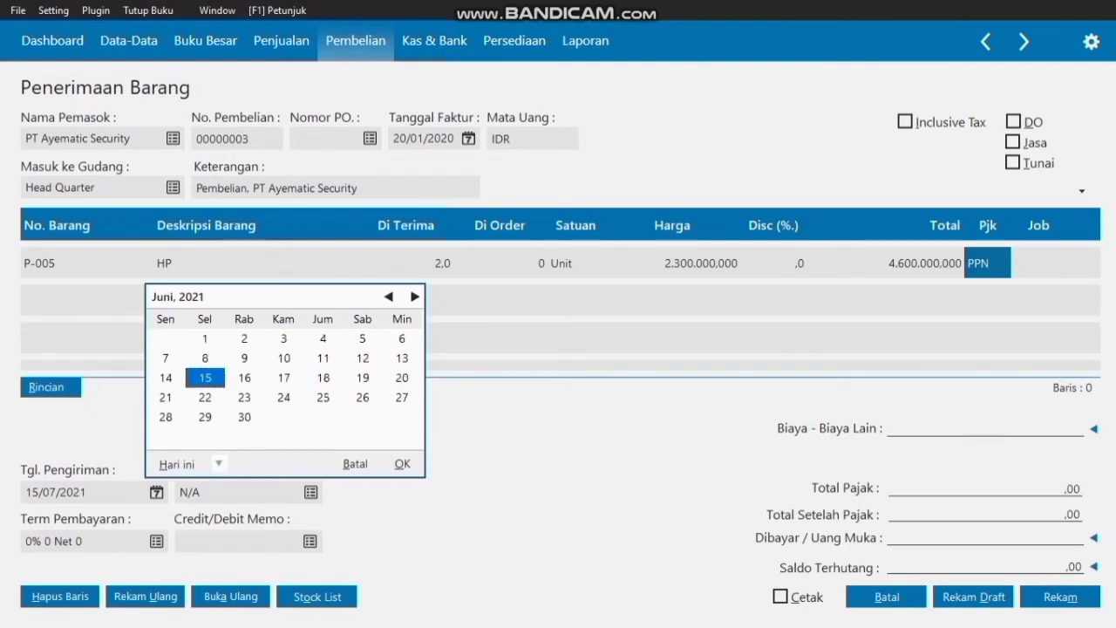
pyautogui.click(388, 296)
pyautogui.click(389, 297)
pyautogui.click(389, 297)
pyautogui.click(389, 297)
pyautogui.click(389, 297)
pyautogui.click(389, 296)
pyautogui.click(389, 297)
pyautogui.click(389, 297)
pyautogui.click(389, 297)
pyautogui.click(389, 297)
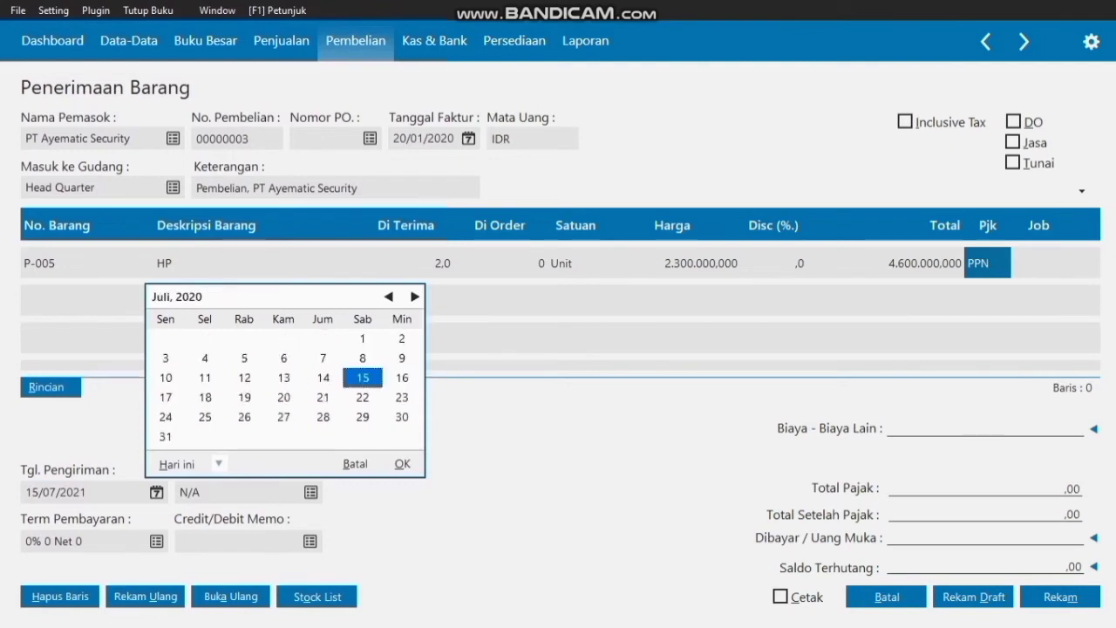
pyautogui.click(388, 296)
pyautogui.click(388, 296)
pyautogui.click(389, 297)
pyautogui.click(388, 296)
pyautogui.click(389, 296)
pyautogui.click(389, 296)
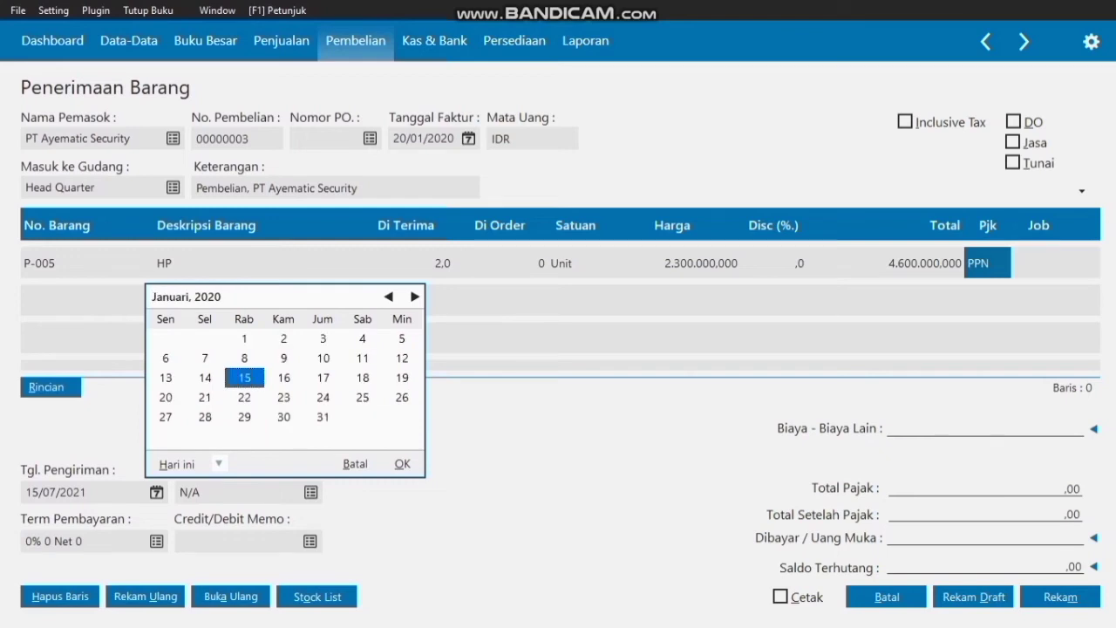
pyautogui.click(166, 398)
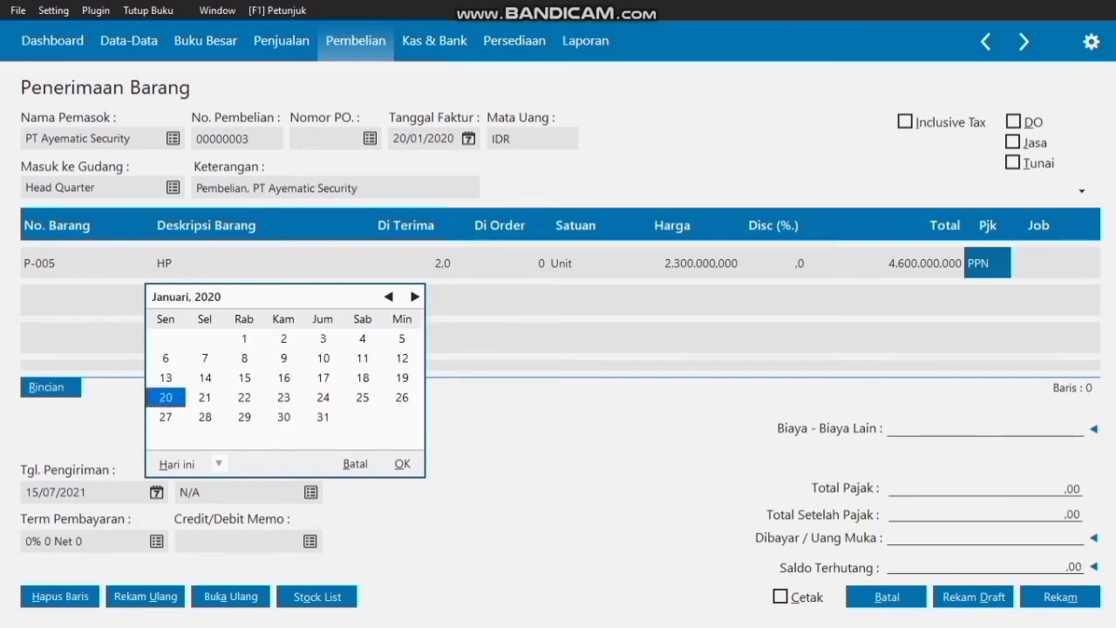
pyautogui.click(402, 463)
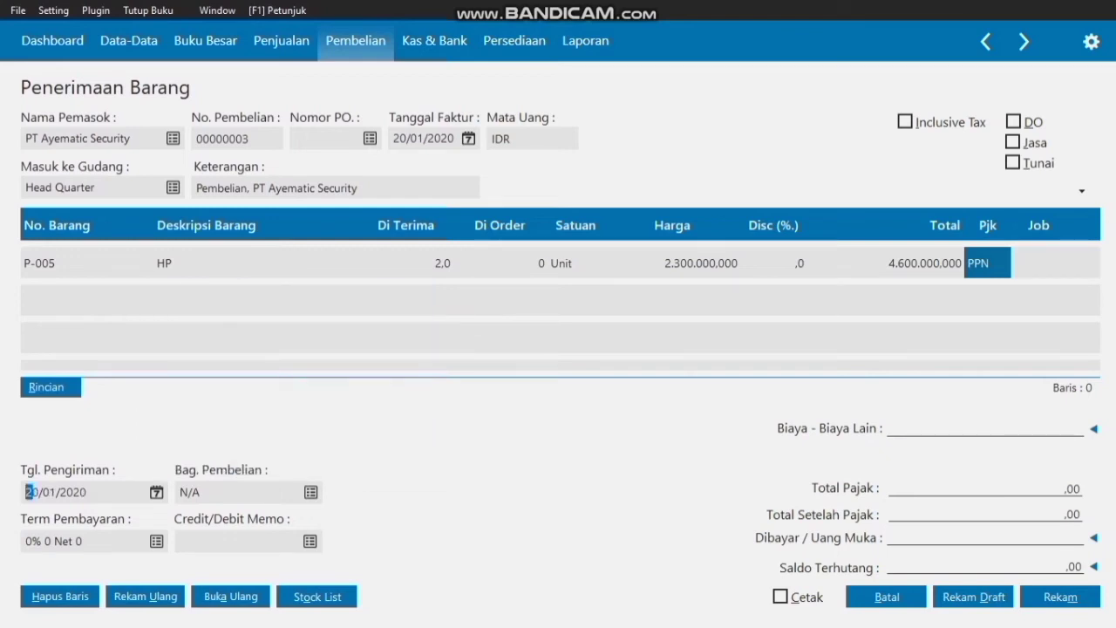
# - Set the payment terms to 10 discount days, 30 due days, 2% early discount and 1% late penalty
pyautogui.click(157, 541)
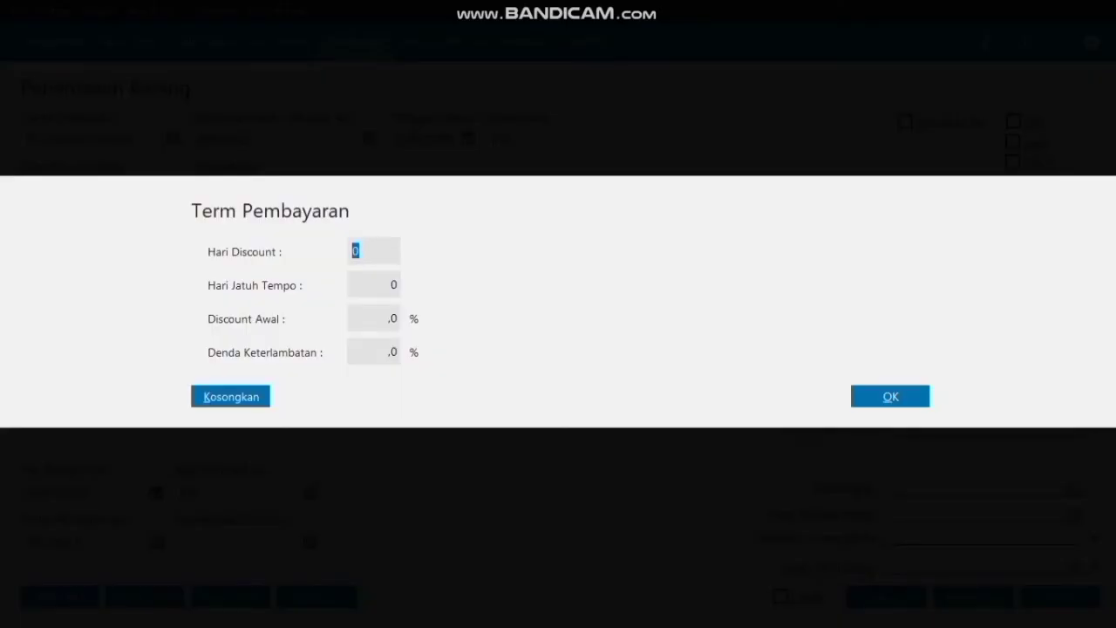
pyautogui.write('10')
pyautogui.press('Tab')
pyautogui.write('30')
pyautogui.press('Tab')
pyautogui.write('2')
pyautogui.press('Tab')
pyautogui.write('1')
pyautogui.press('Return')
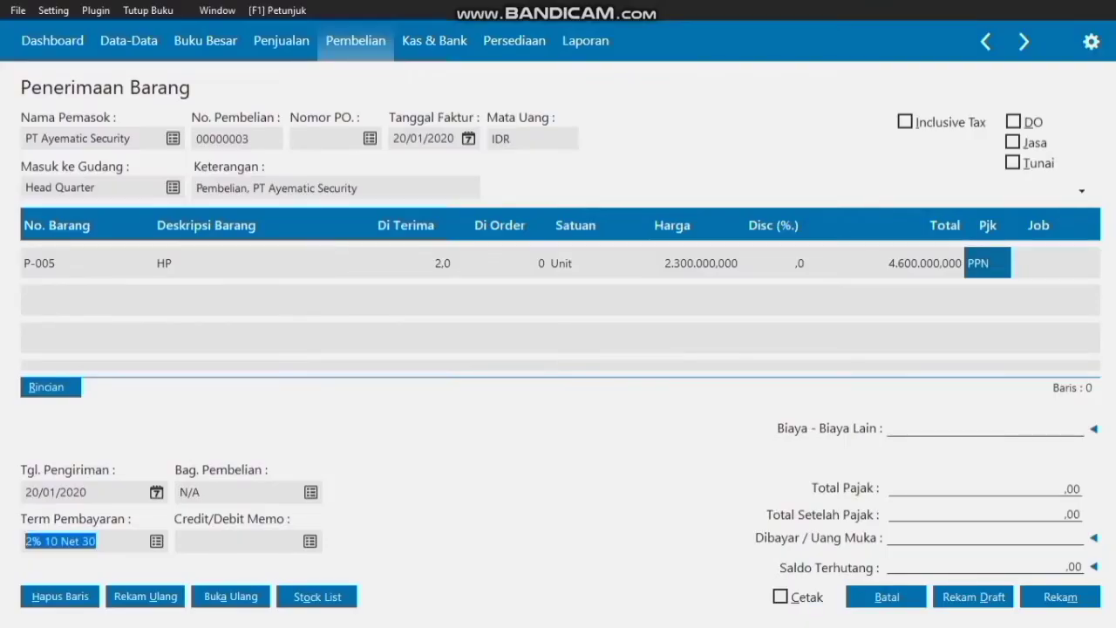
# - Assign the first listed employee as purchasing staff and record the PT Ayematic Security receipt
pyautogui.click(310, 491)
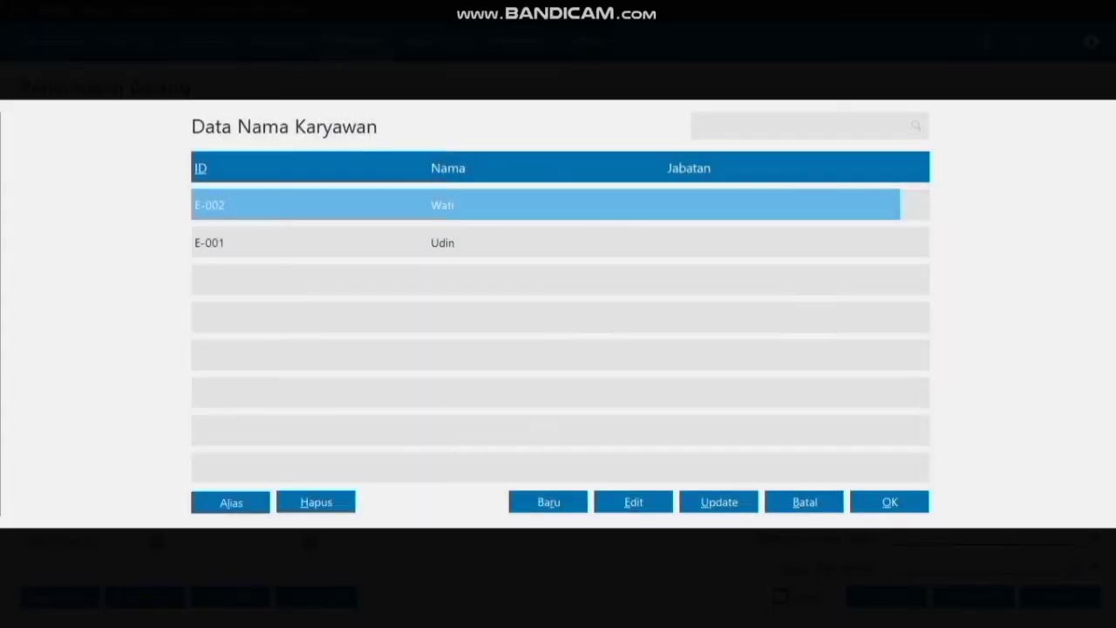
pyautogui.press('Return')
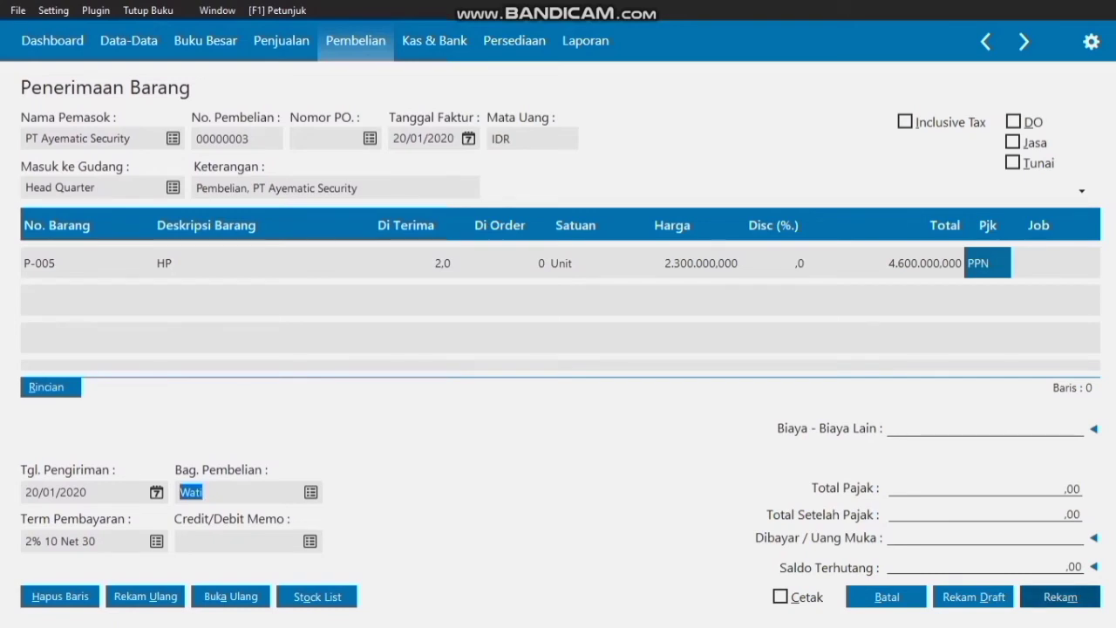
pyautogui.click(1060, 596)
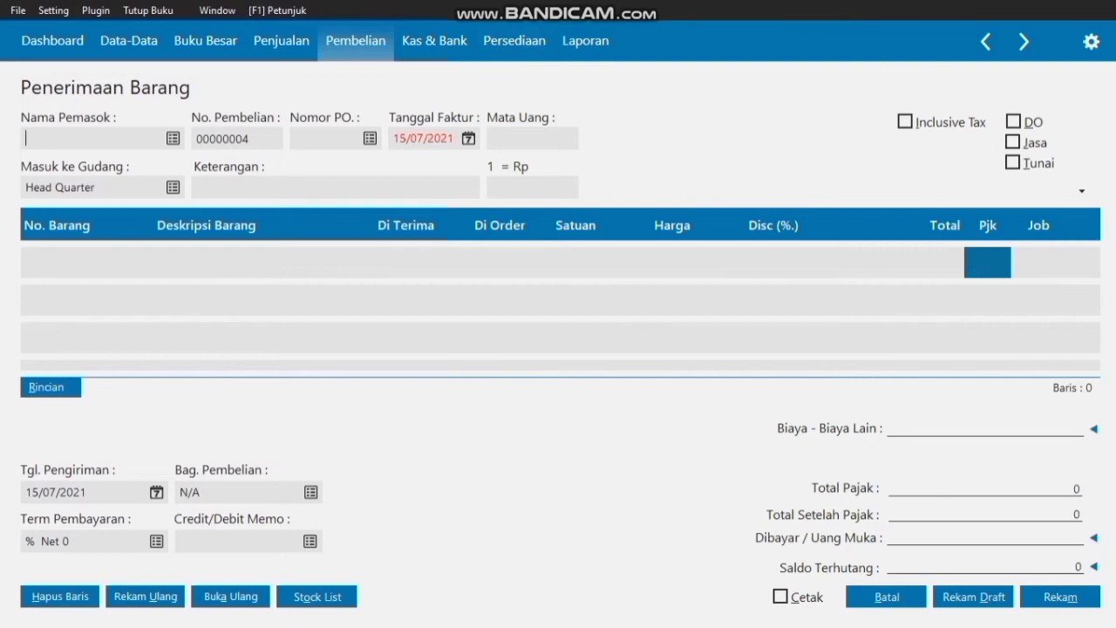
# - Choose PT Semeru Inti Sukses as the new receipt's supplier and set the invoice date to 21/01/2020
pyautogui.click(173, 138)
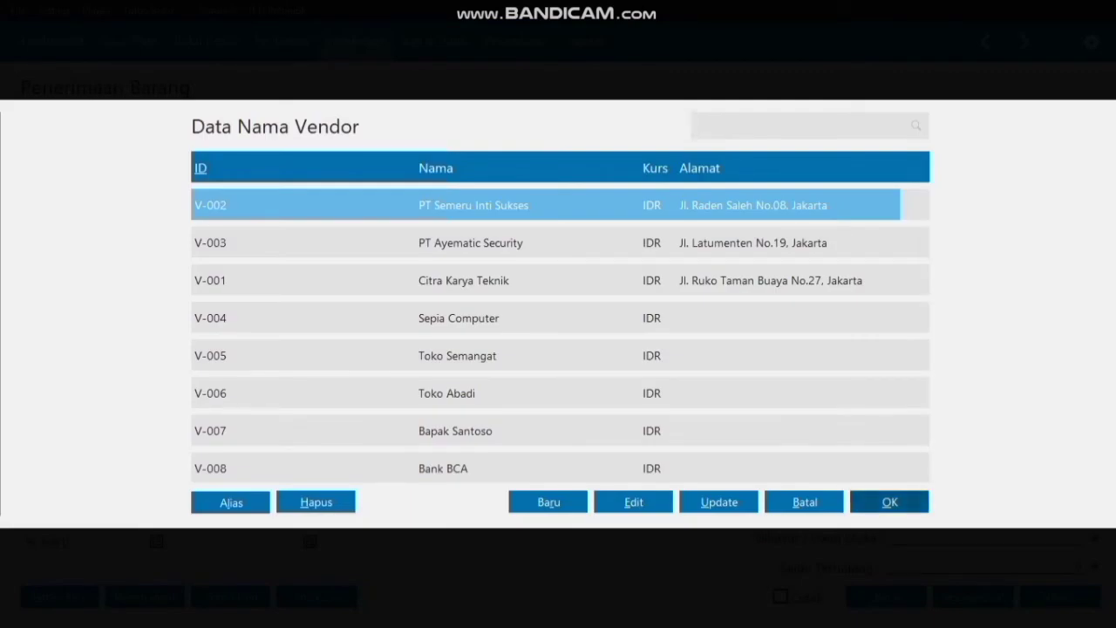
pyautogui.click(889, 502)
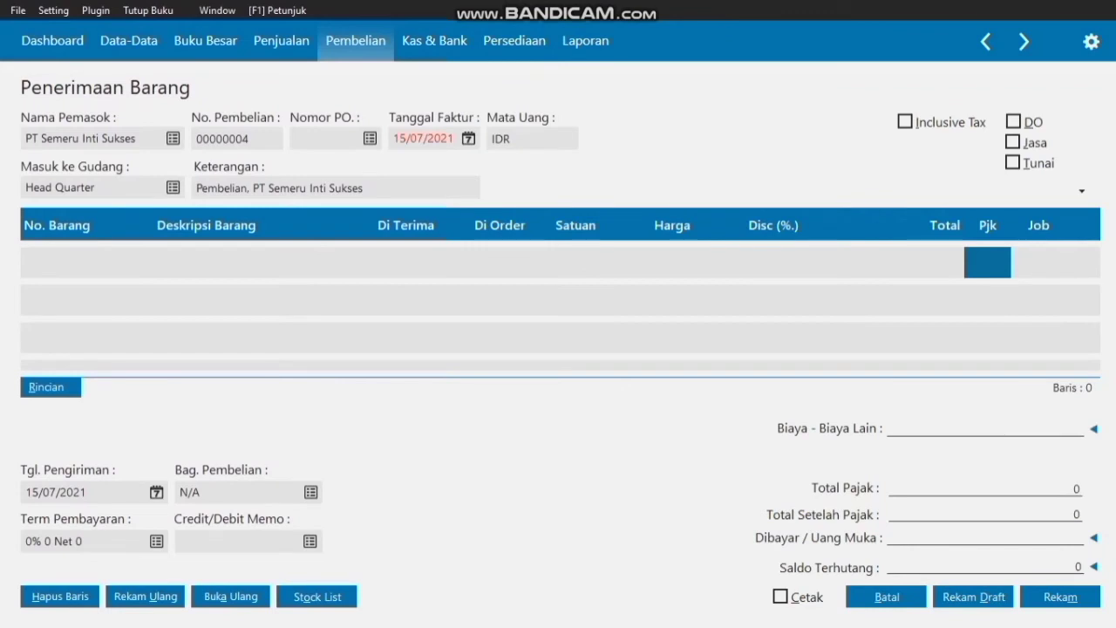
pyautogui.click(468, 138)
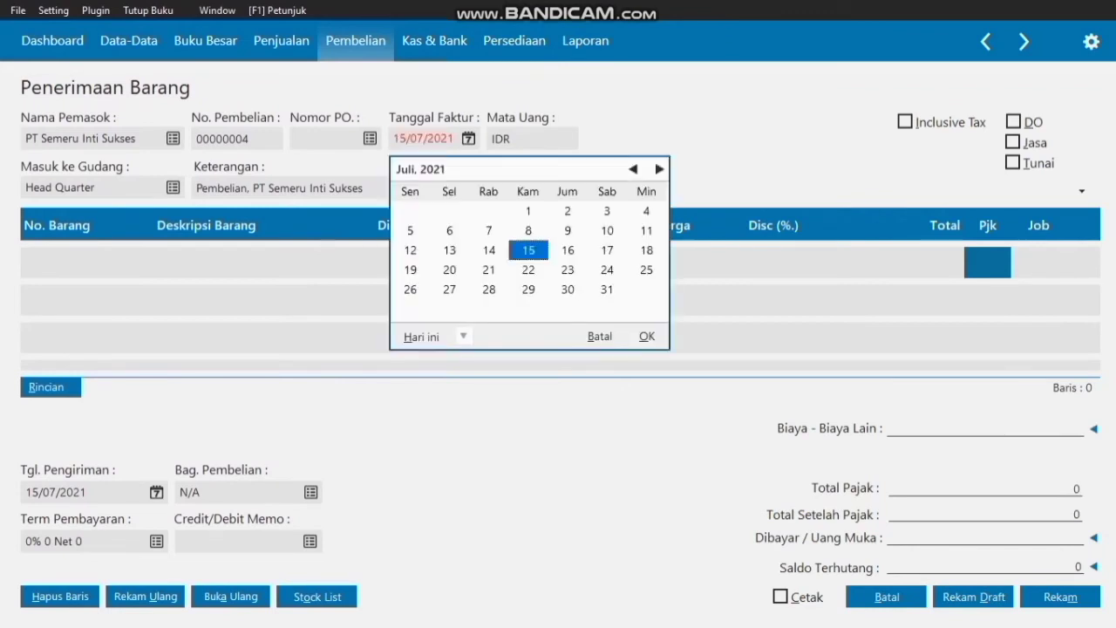
pyautogui.click(633, 169)
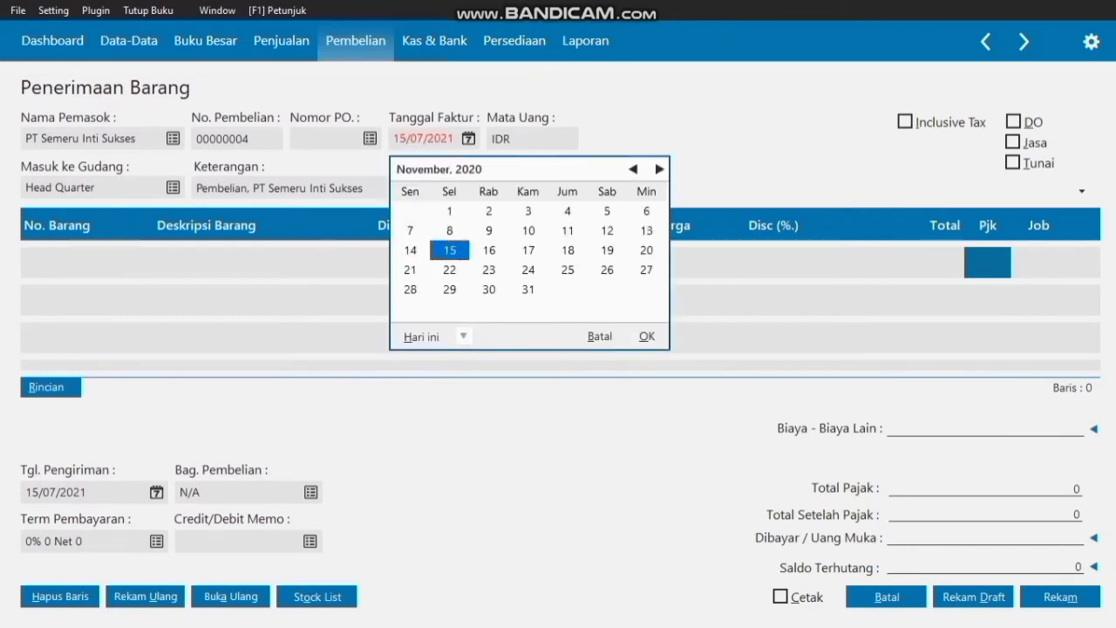
pyautogui.click(633, 169)
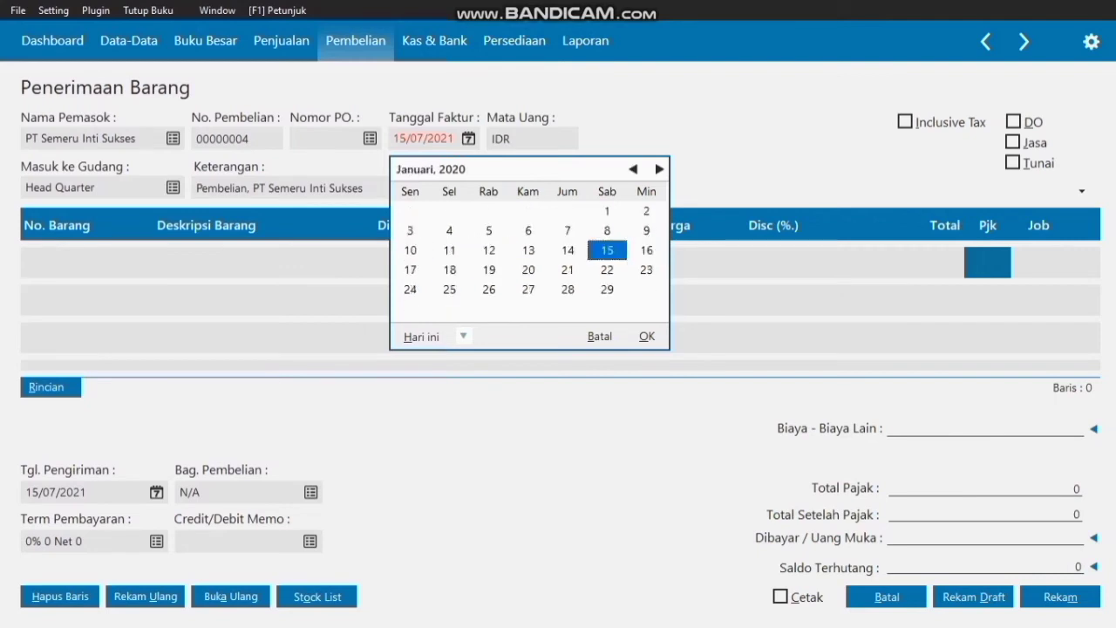
pyautogui.click(449, 270)
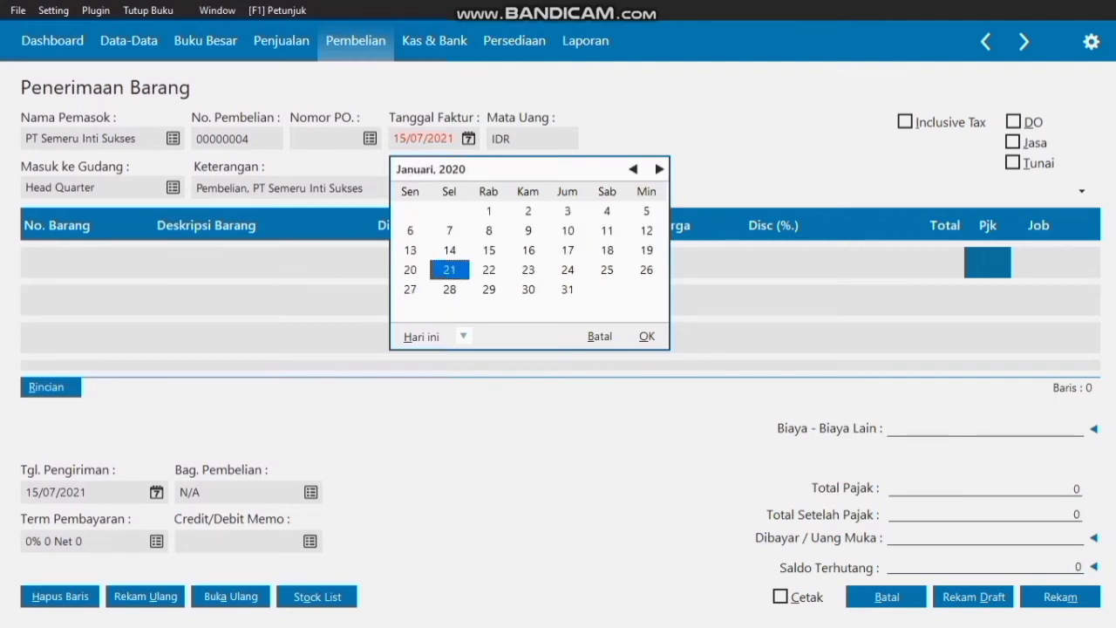
pyautogui.press('Return')
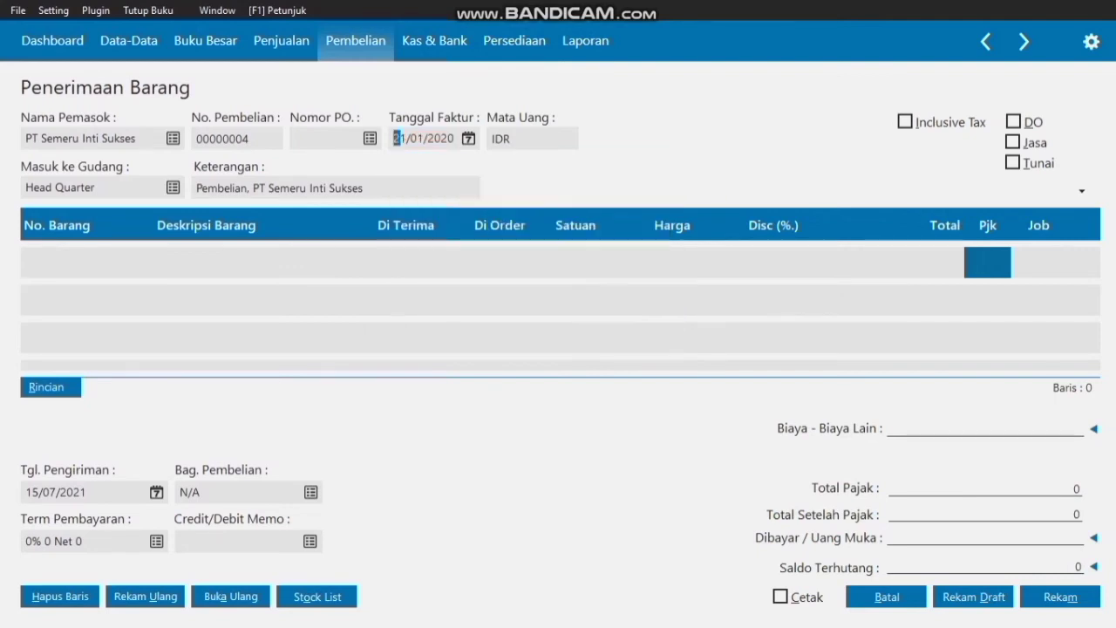
pyautogui.hotkey('ctrl', 'a')
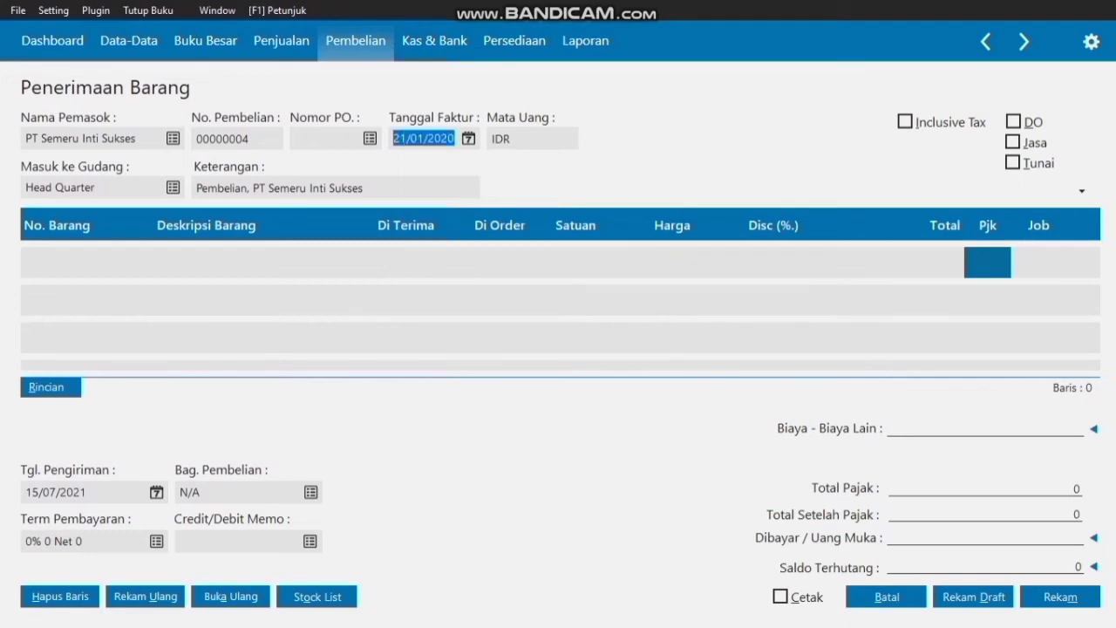
# - Add item P-004 Toshiba to the first line with a received quantity of 2
pyautogui.doubleClick(87, 263)
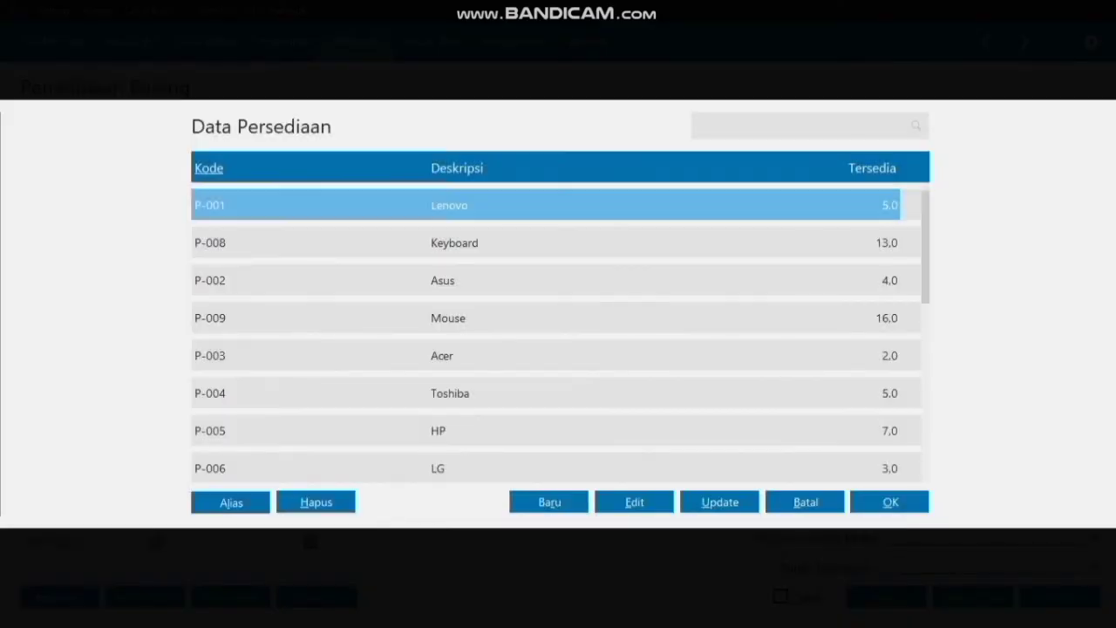
pyautogui.click(450, 393)
pyautogui.click(889, 502)
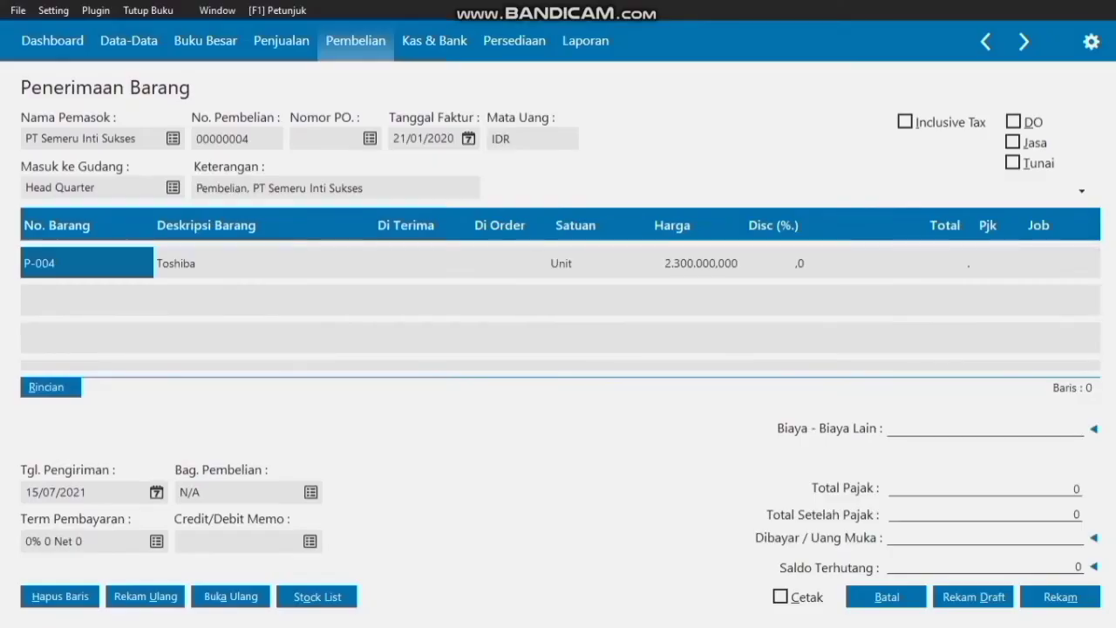
pyautogui.click(405, 263)
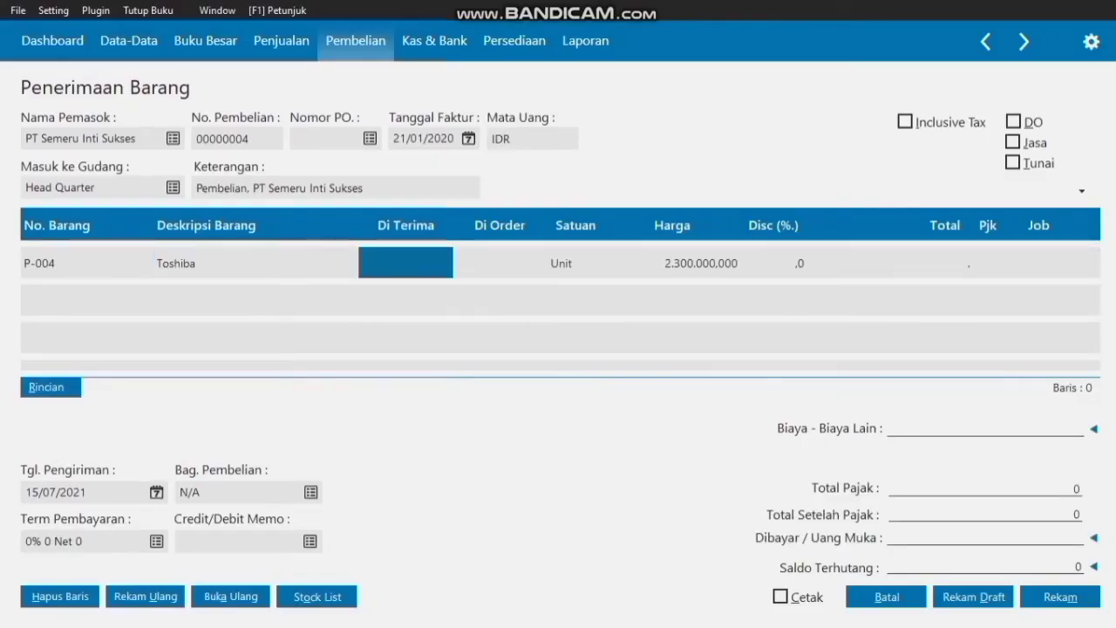
pyautogui.write('2')
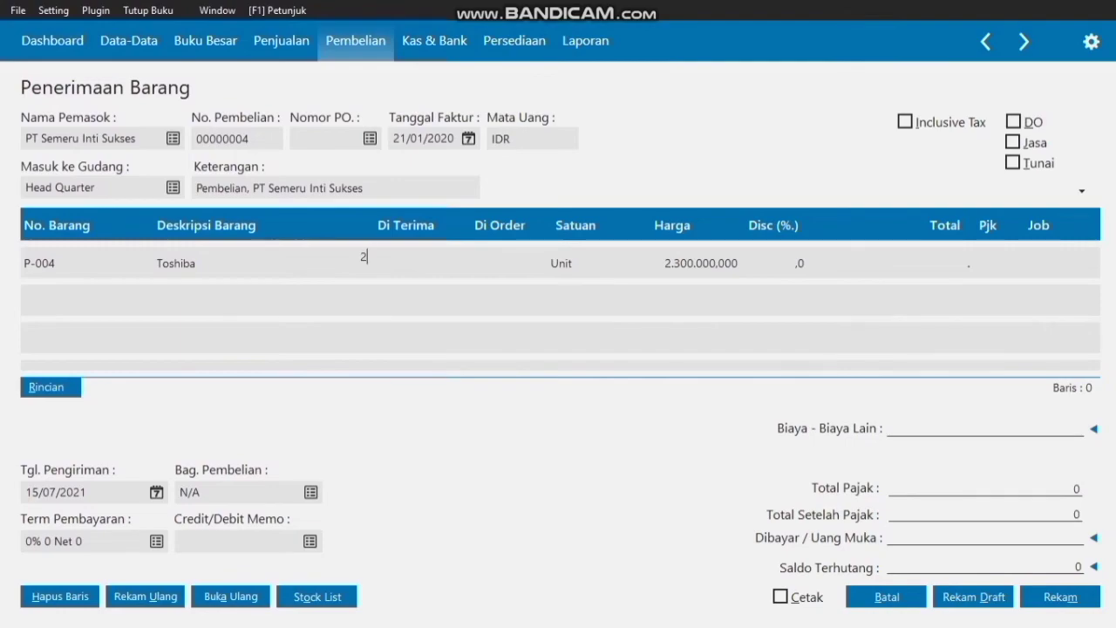
# - Apply the PPN (Pertambahan Nilai) tax to the P-004 Toshiba line
pyautogui.doubleClick(987, 262)
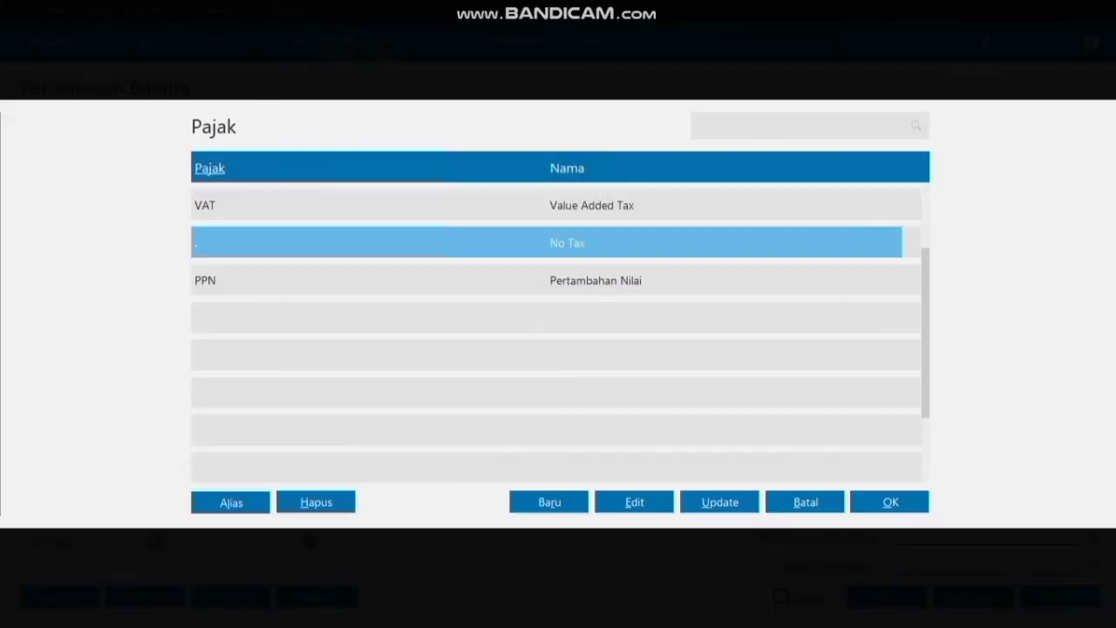
pyautogui.click(595, 280)
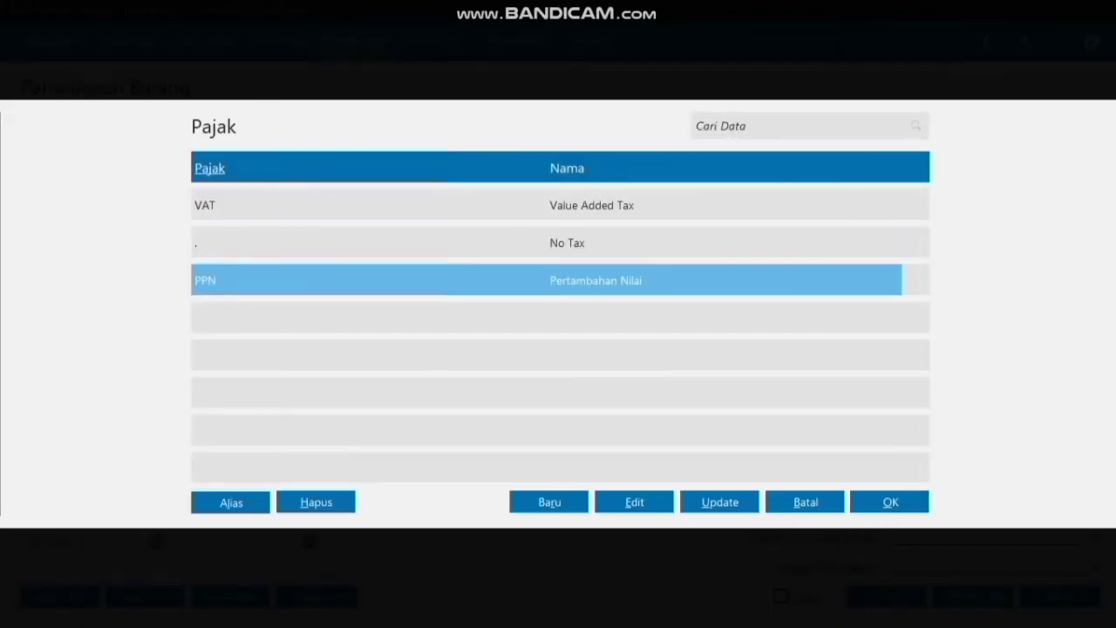
pyautogui.click(889, 502)
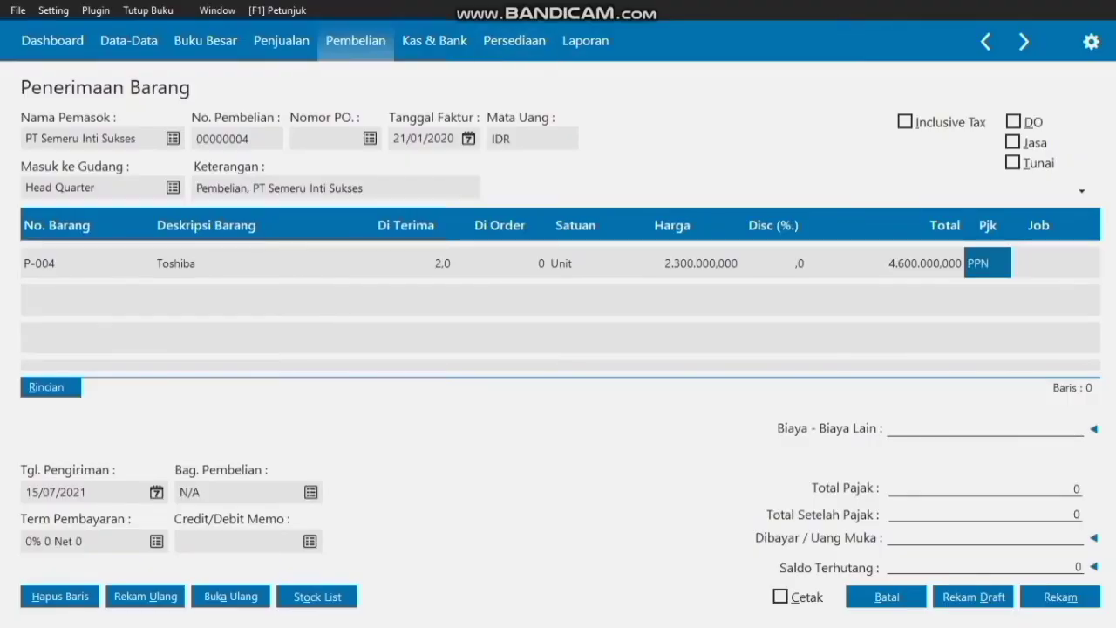
# - Set the delivery date of the PT Semeru Inti Sukses receipt to 21/01/2020
pyautogui.click(156, 492)
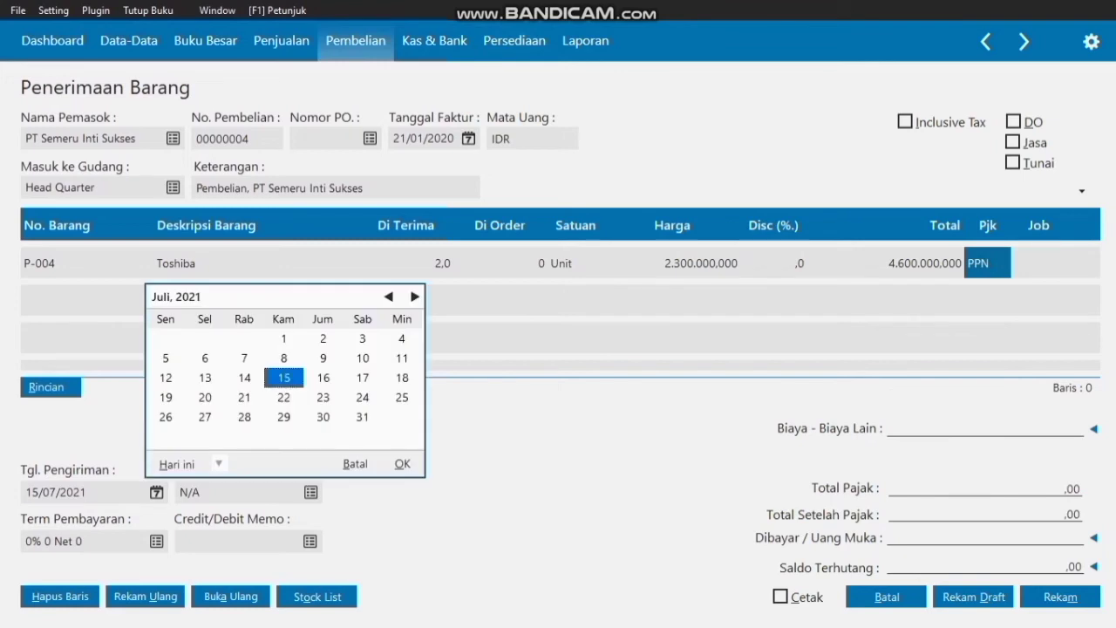
pyautogui.click(389, 296)
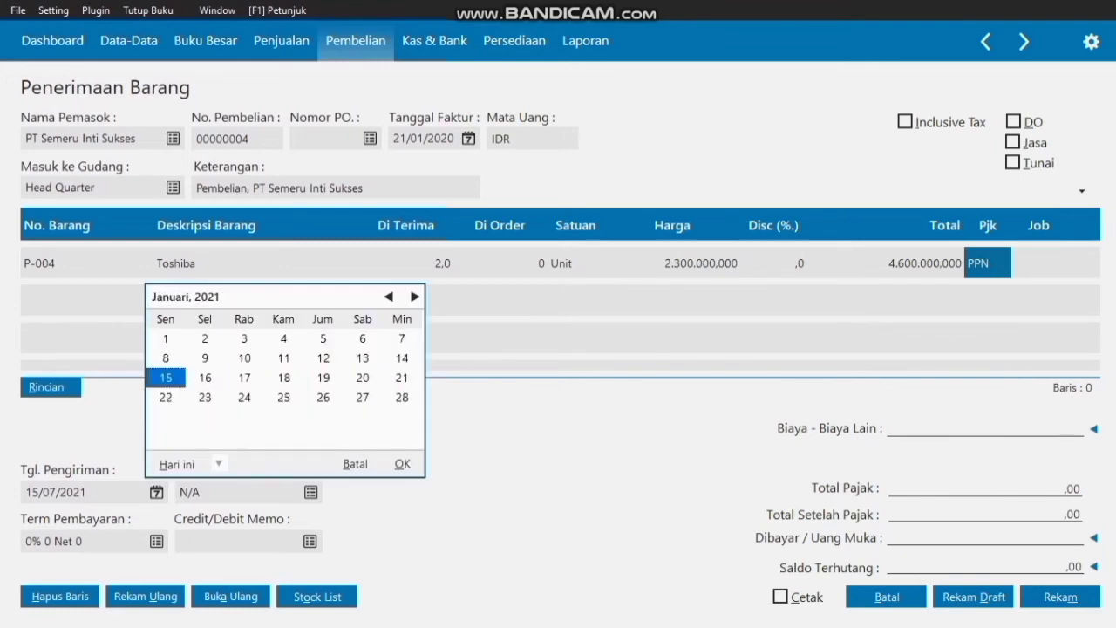
pyautogui.click(389, 296)
pyautogui.click(389, 297)
pyautogui.click(389, 297)
pyautogui.click(388, 296)
pyautogui.click(388, 296)
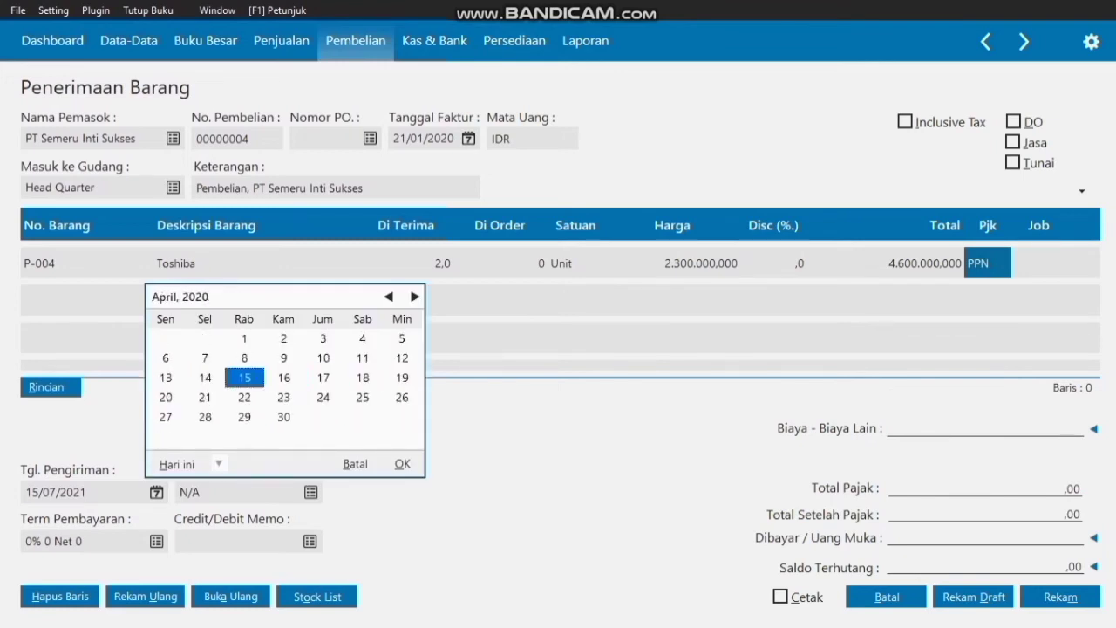
pyautogui.click(388, 297)
pyautogui.click(388, 296)
pyautogui.click(389, 296)
pyautogui.click(205, 397)
pyautogui.click(402, 463)
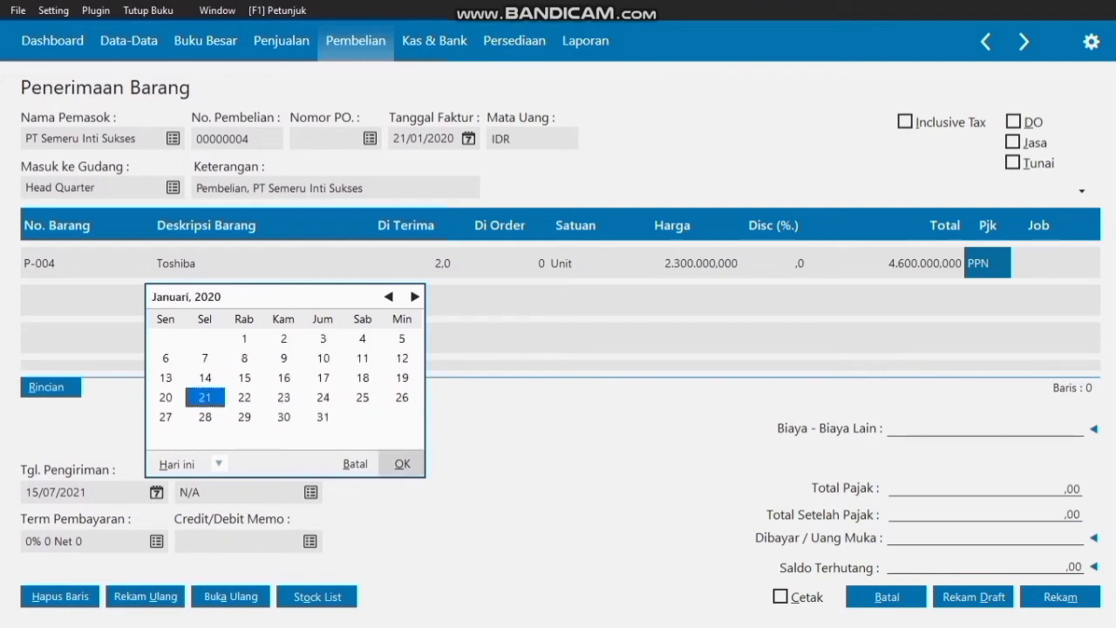
# - Give the PT Semeru Inti Sukses receipt payment terms of 10 discount days, 30 due days, 2% early discount and 1% late penalty
pyautogui.click(157, 541)
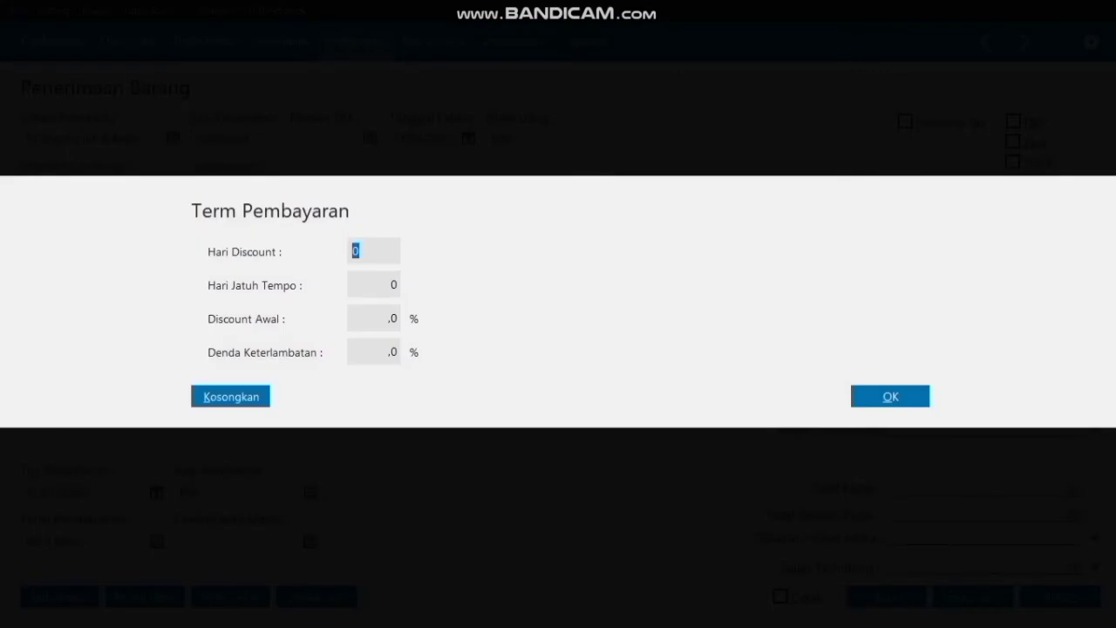
pyautogui.write('10')
pyautogui.press('Tab')
pyautogui.write('30')
pyautogui.press('Tab')
pyautogui.write('5')
pyautogui.press('BackSpace')
pyautogui.write('2')
pyautogui.press('Tab')
pyautogui.write('1')
pyautogui.press('Return')
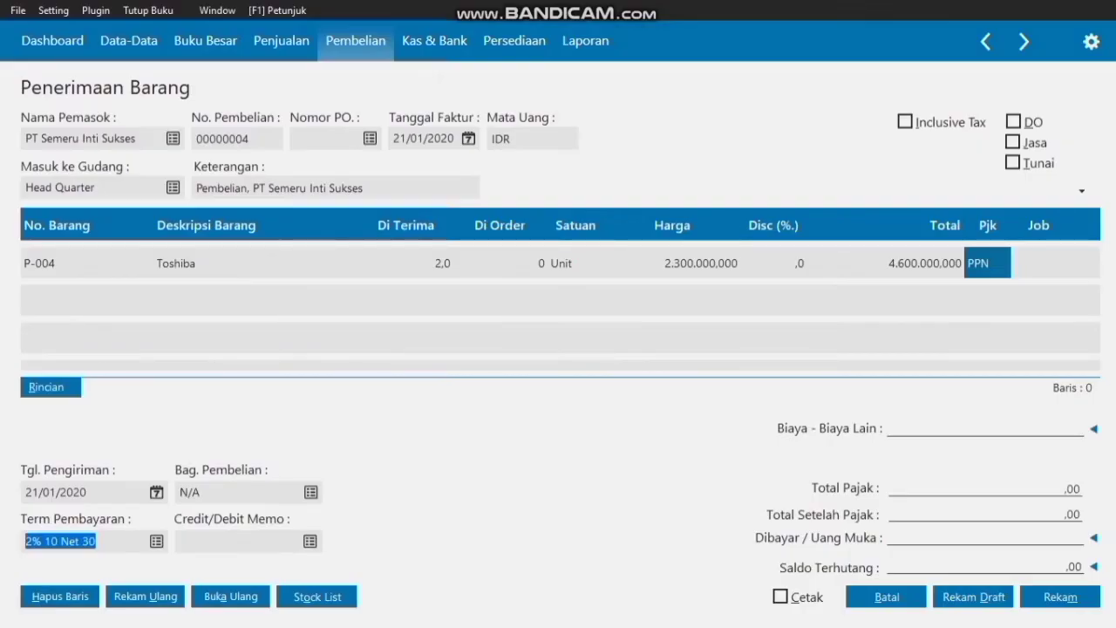
# - Assign the second listed employee as purchasing staff on the PT Semeru Inti Sukses receipt and record the invoice
pyautogui.click(310, 492)
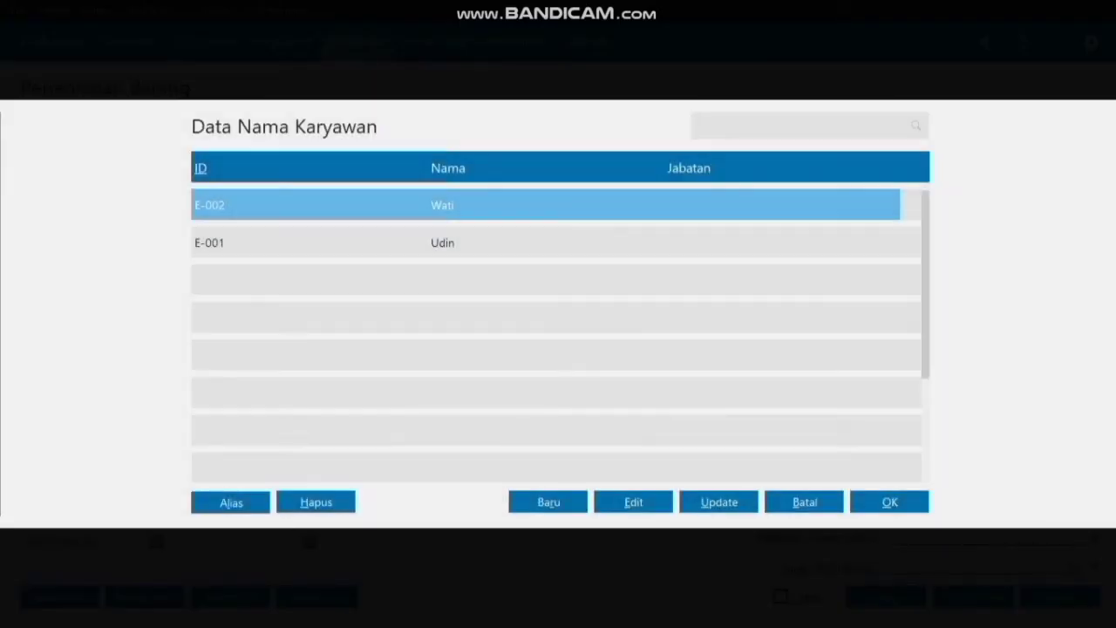
pyautogui.click(443, 243)
pyautogui.press('Return')
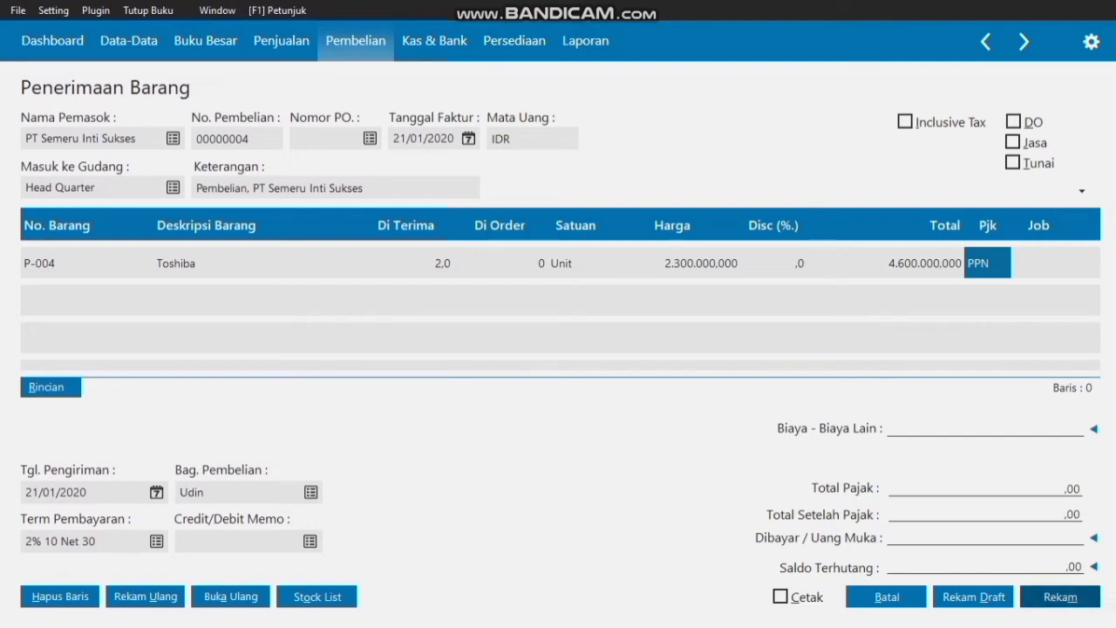
pyautogui.click(1060, 597)
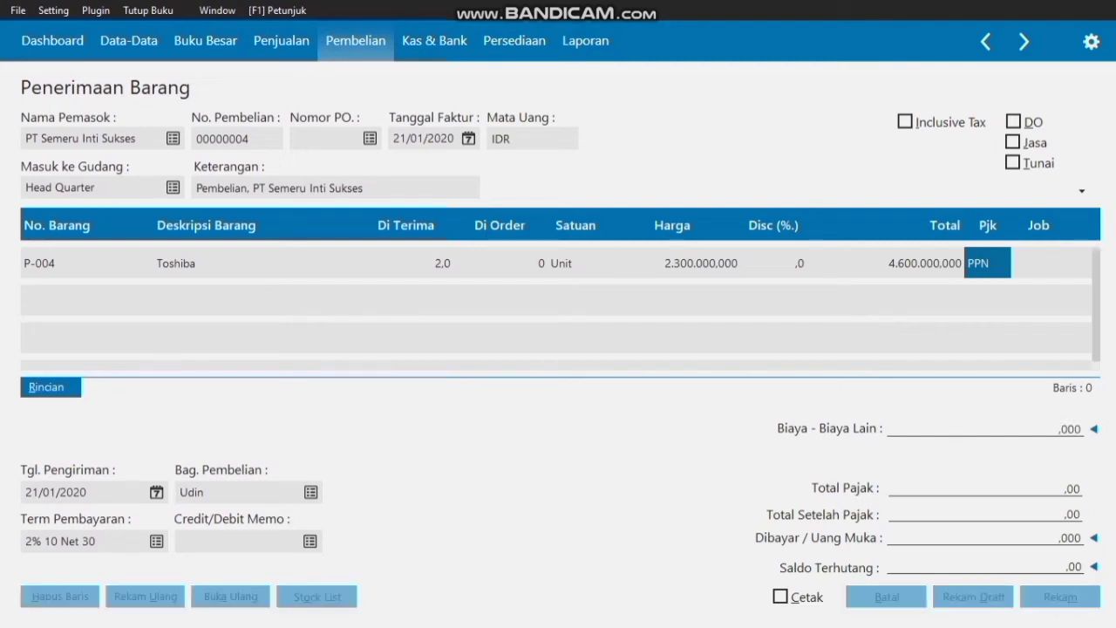
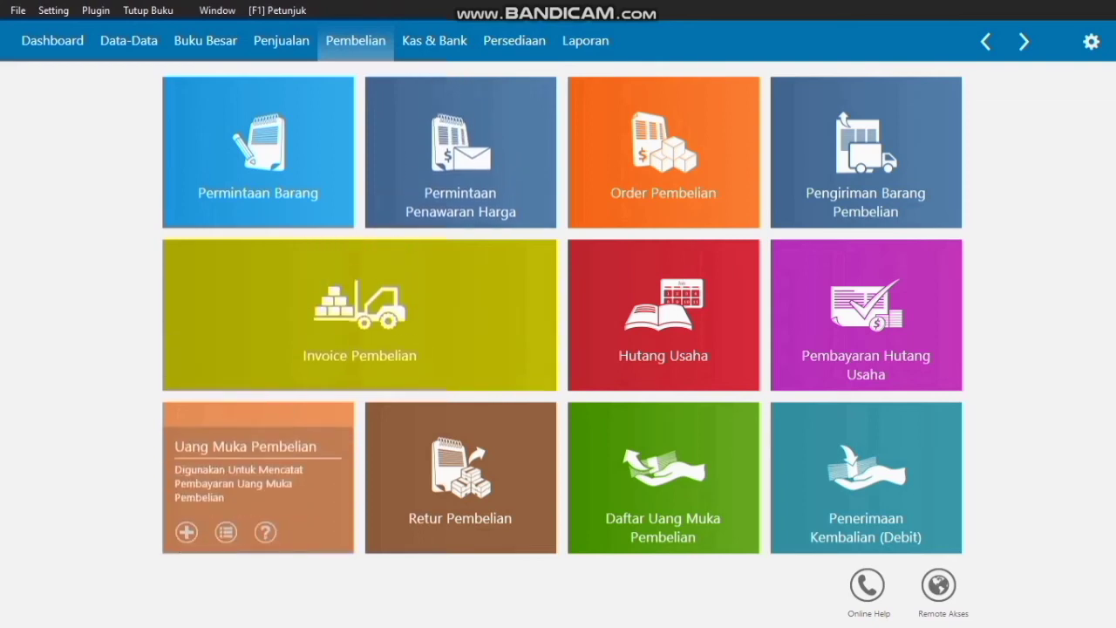
# - Start a new purchase down payment (Uang Muka Pembelian) paid from the Kas cash account
pyautogui.click(226, 532)
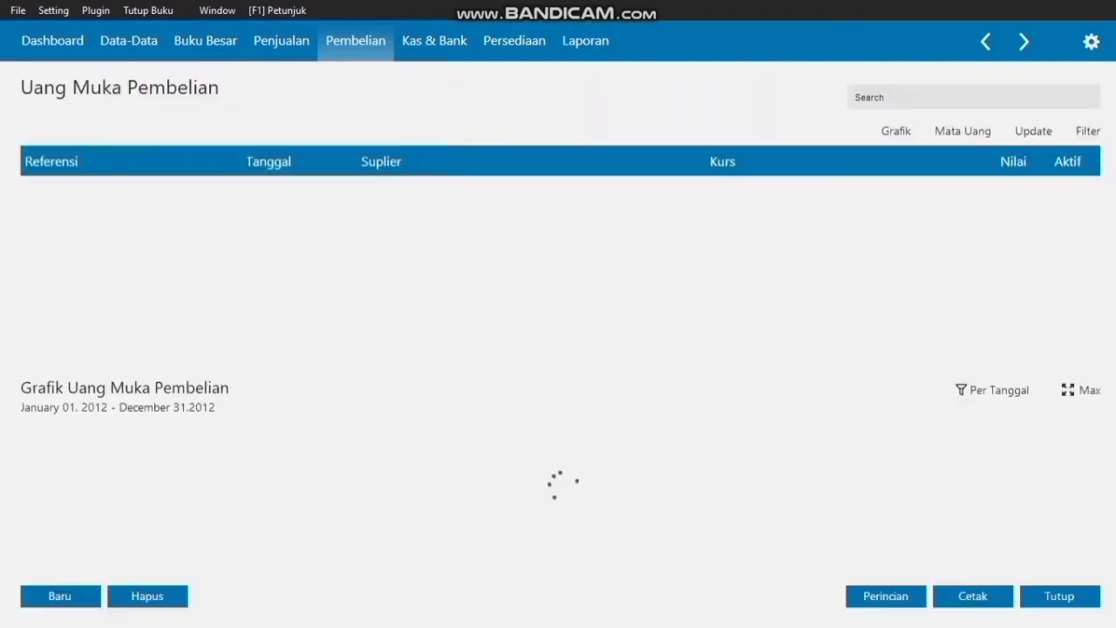
pyautogui.click(59, 595)
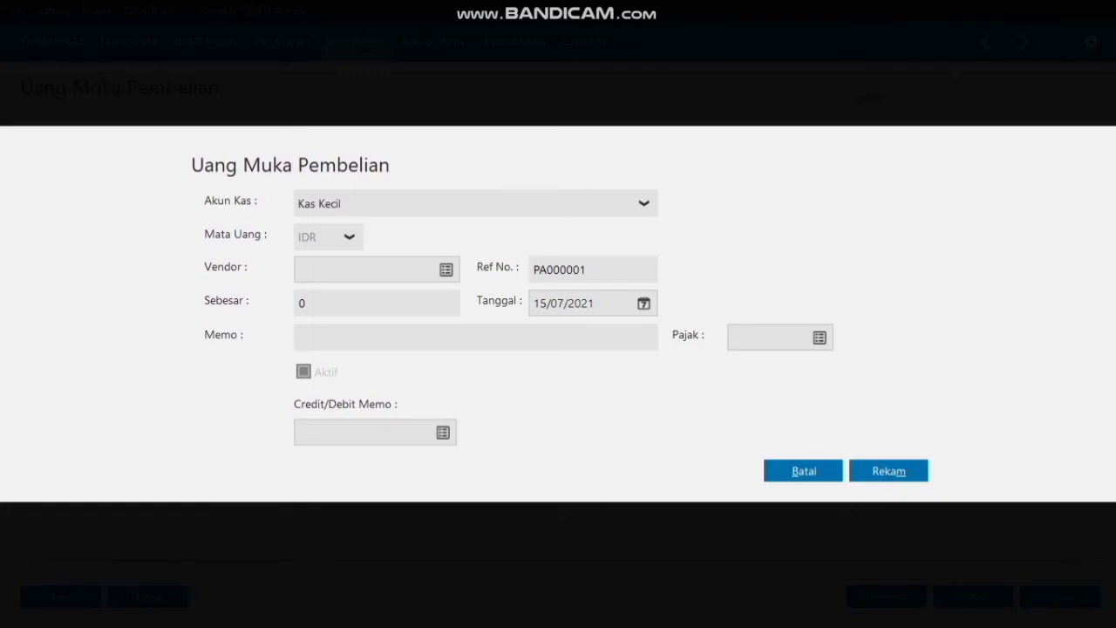
pyautogui.click(643, 203)
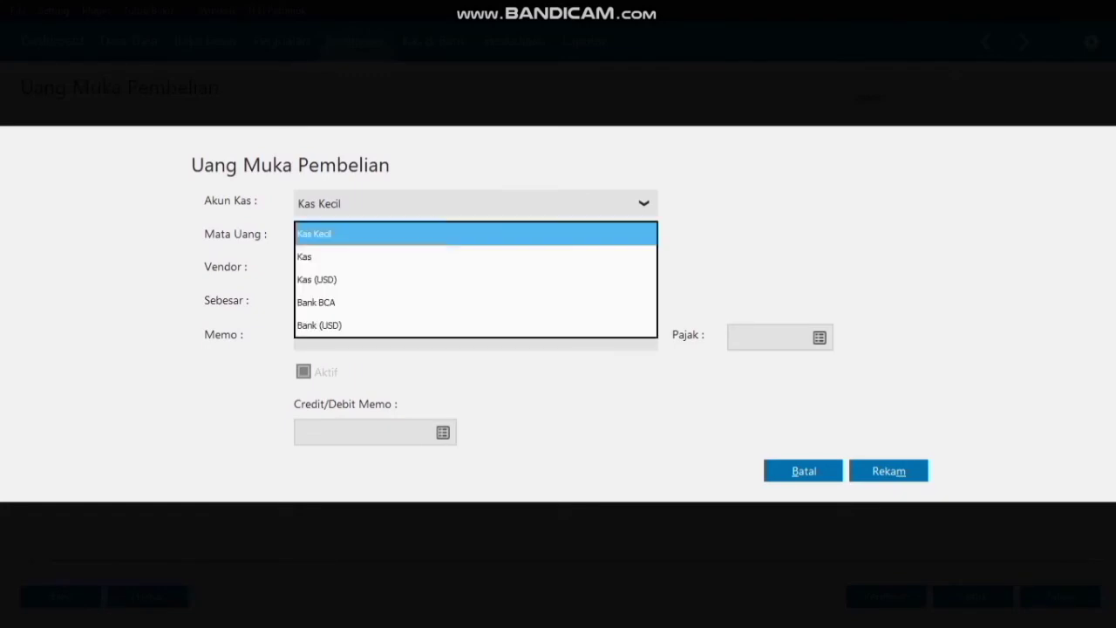
pyautogui.click(475, 257)
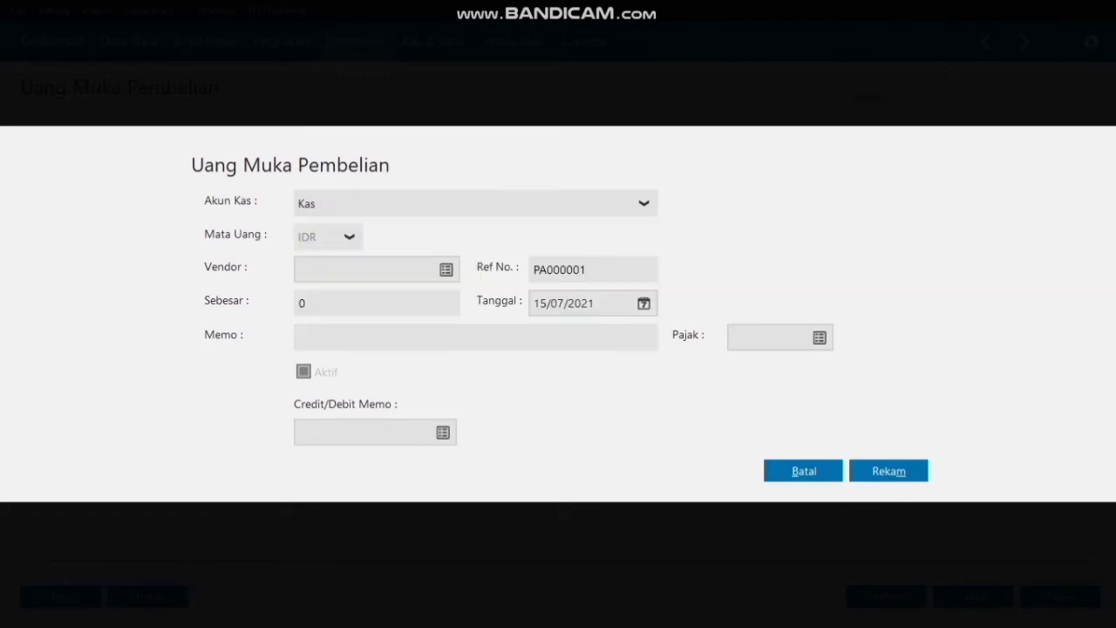
# - Choose PT Ayematic Security as the down payment's vendor and set the amount to 500000
pyautogui.click(446, 269)
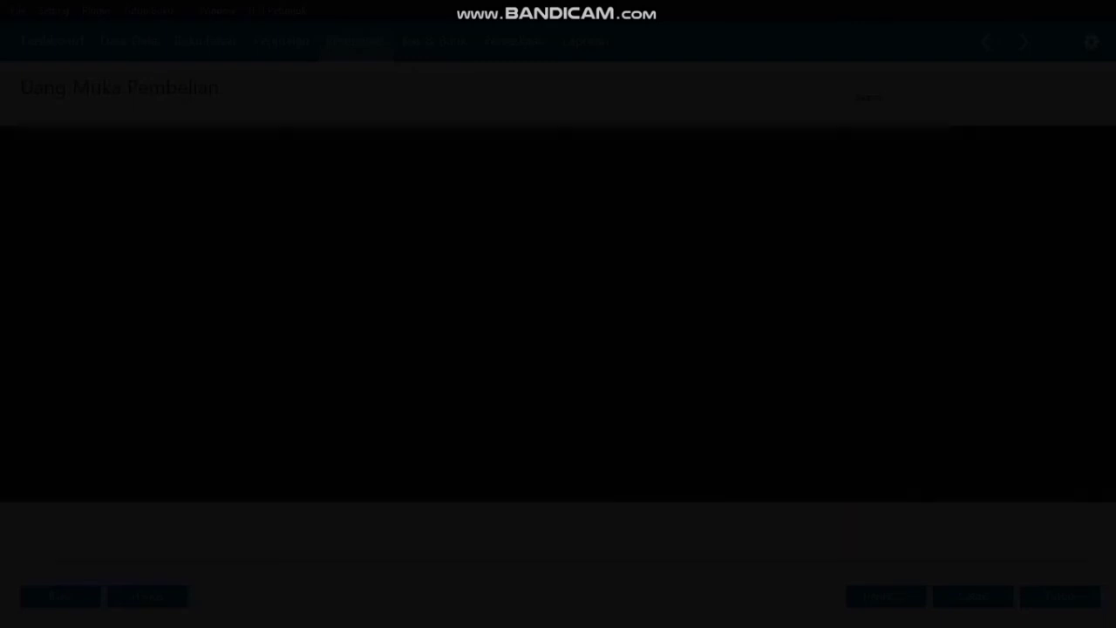
pyautogui.click(471, 243)
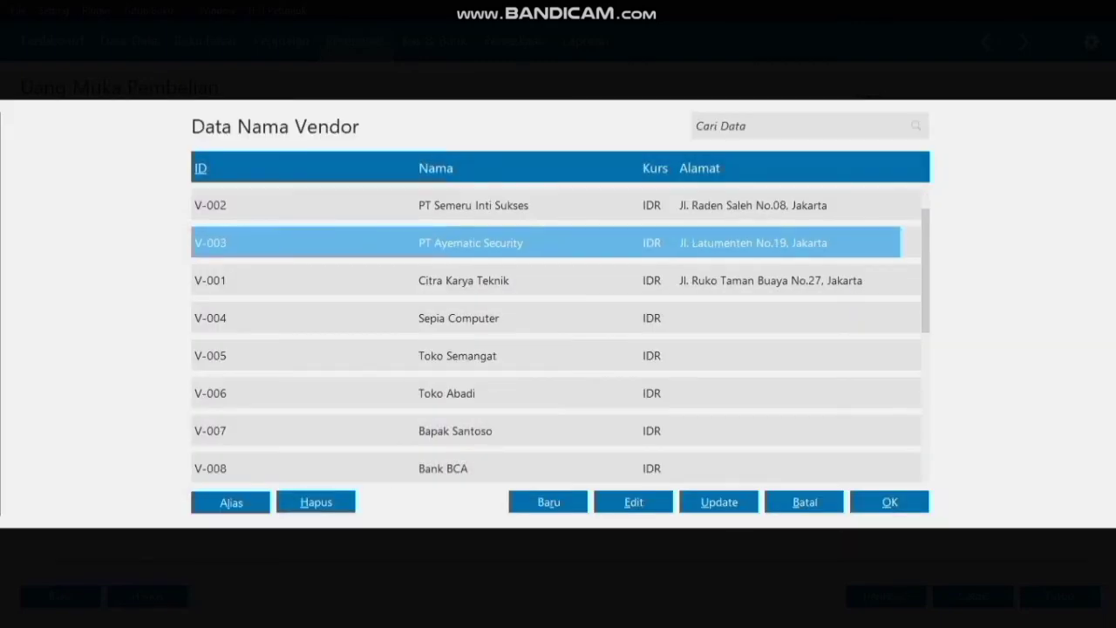
pyautogui.click(889, 502)
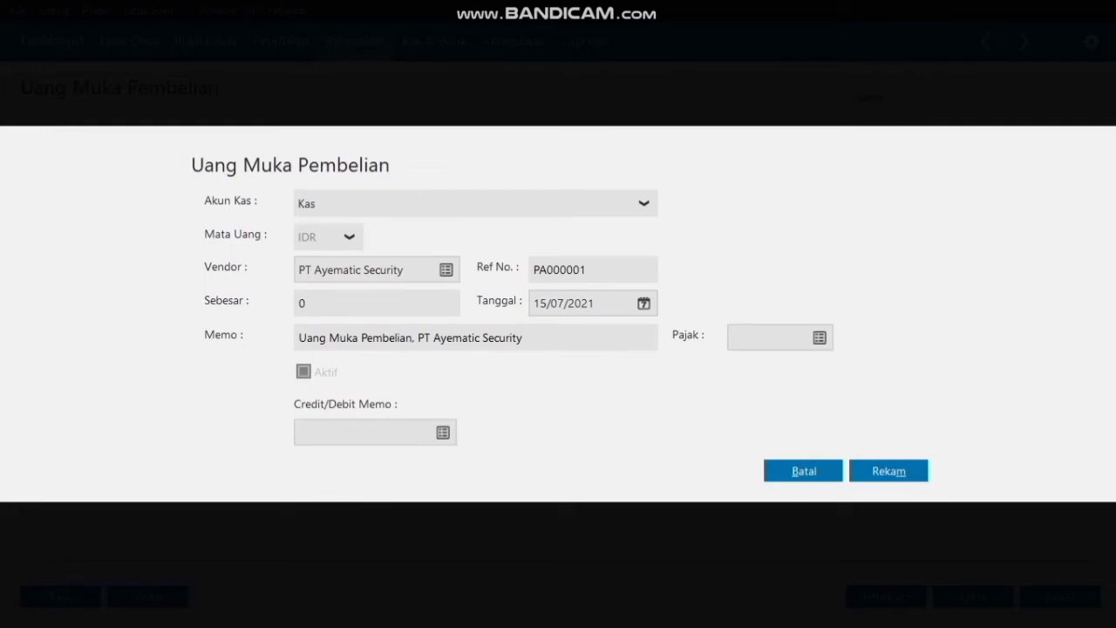
pyautogui.press('BackSpace')
pyautogui.write('500000')
pyautogui.hotkey('ctrl', 'a')
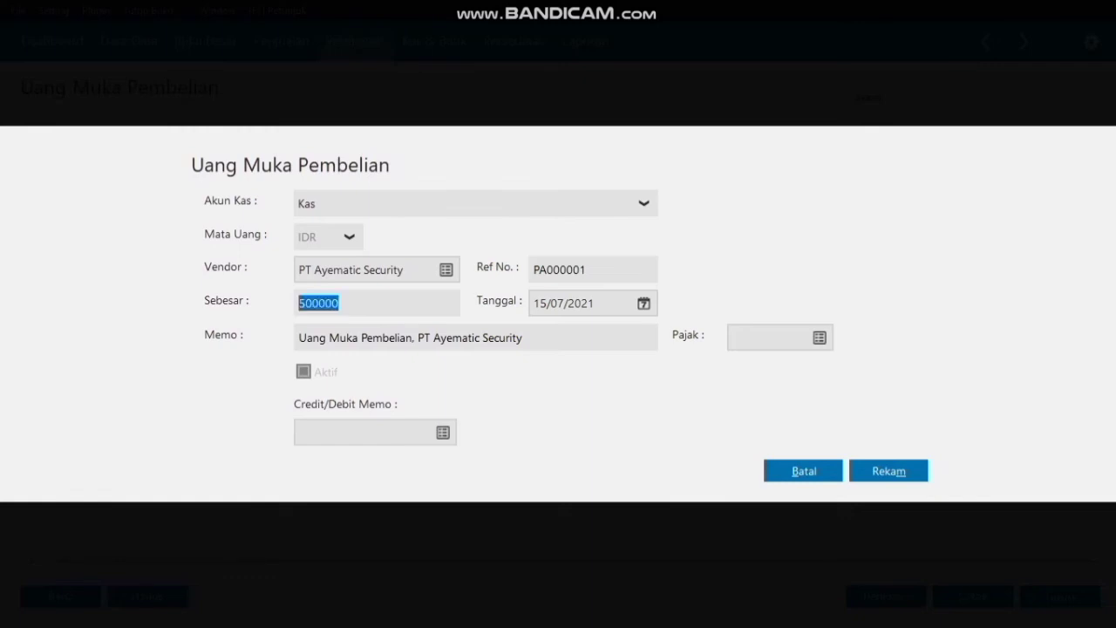
# - Set the date of the PT Ayematic Security down payment to 22/01/2020
pyautogui.click(643, 303)
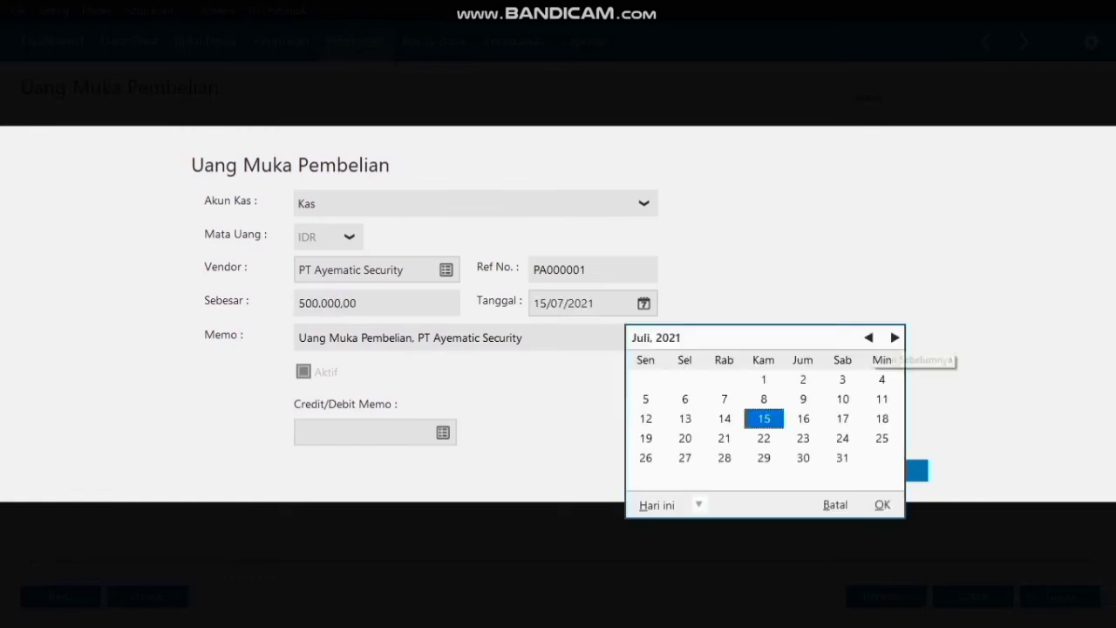
pyautogui.click(868, 337)
pyautogui.click(868, 337)
pyautogui.click(868, 338)
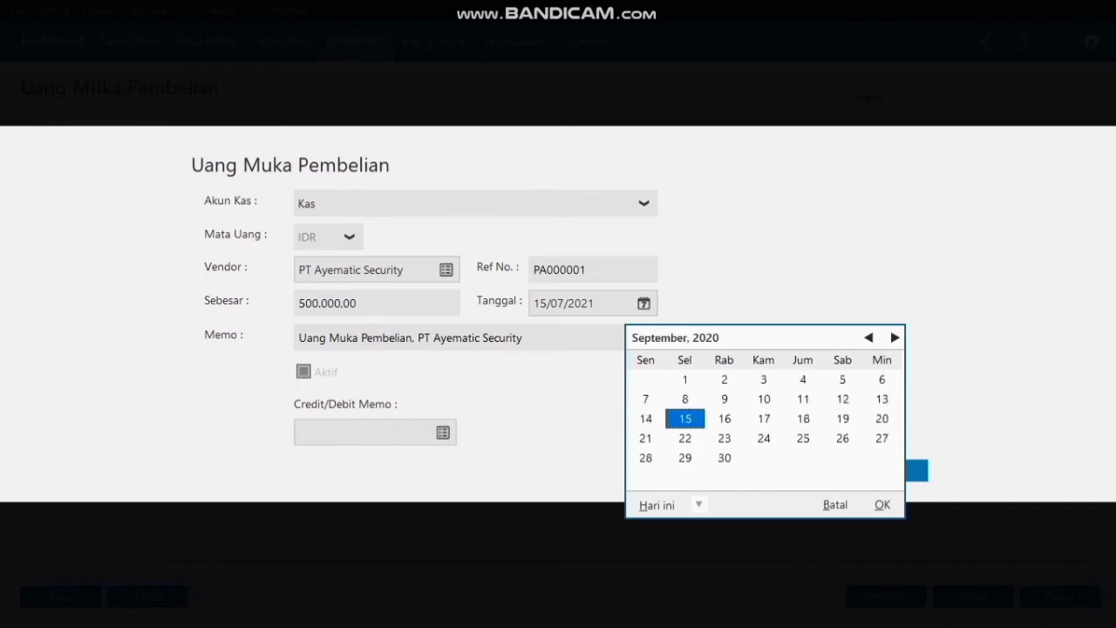
pyautogui.click(868, 338)
pyautogui.click(868, 338)
pyautogui.click(868, 338)
pyautogui.click(868, 338)
pyautogui.click(868, 338)
pyautogui.click(869, 337)
pyautogui.click(869, 337)
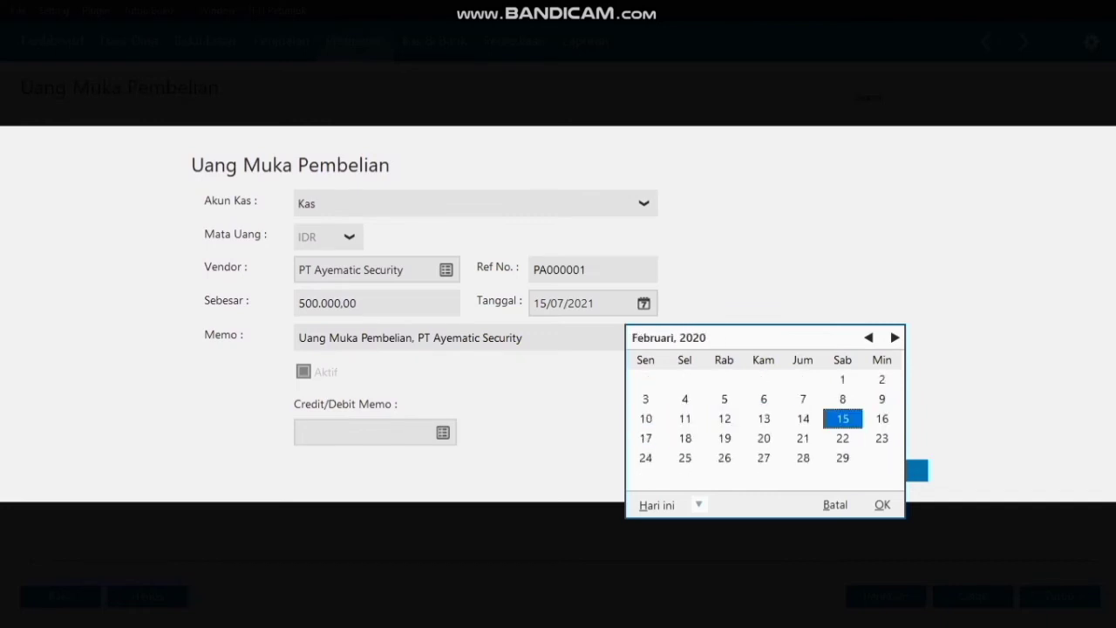
pyautogui.click(868, 338)
pyautogui.click(868, 337)
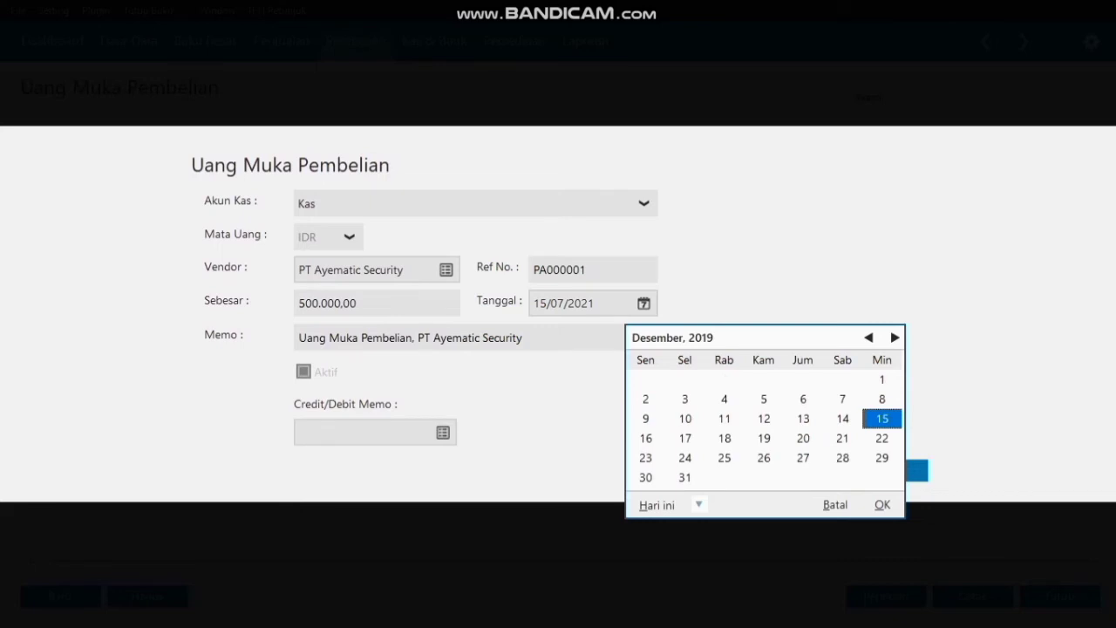
pyautogui.click(895, 337)
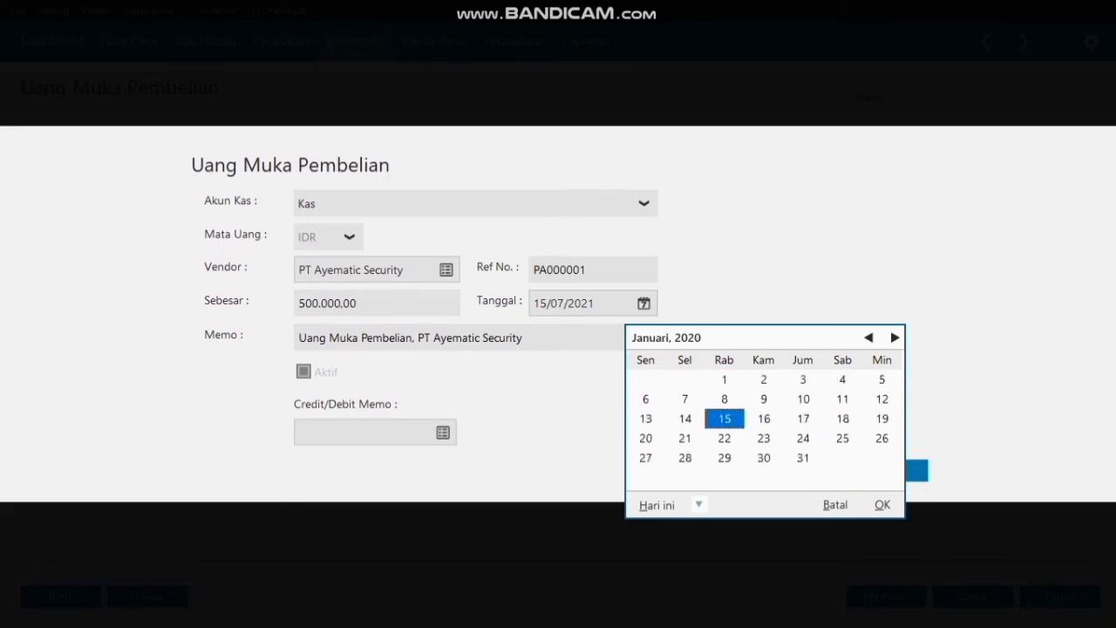
pyautogui.click(724, 438)
pyautogui.click(882, 504)
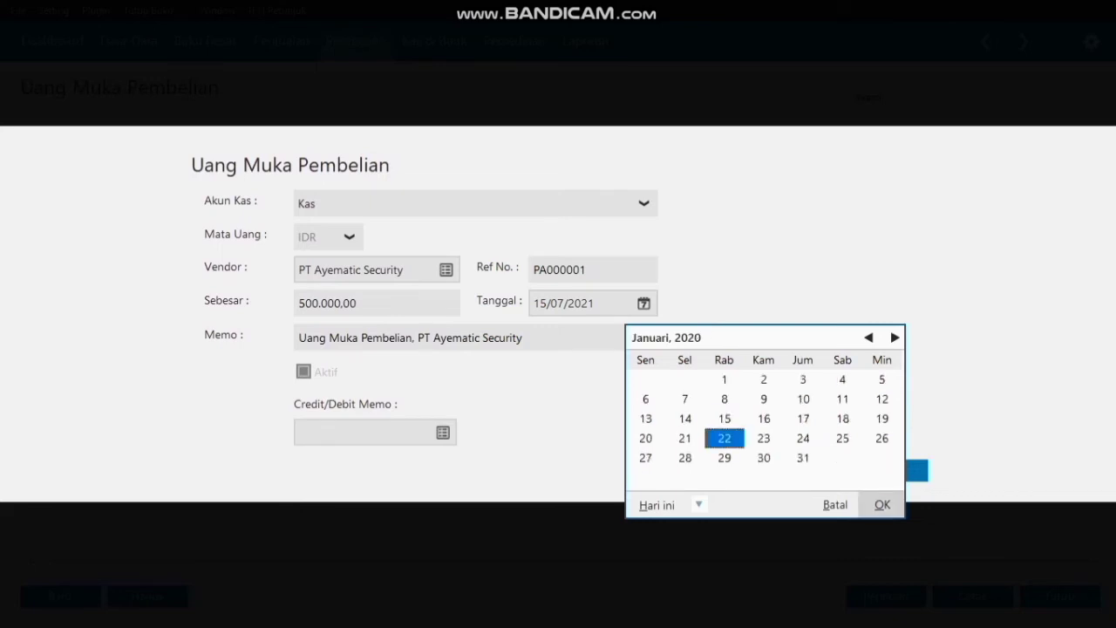
# - Apply the PPN (Pertambahan Nilai) tax to the down payment, record it and close the down payment list
pyautogui.click(819, 337)
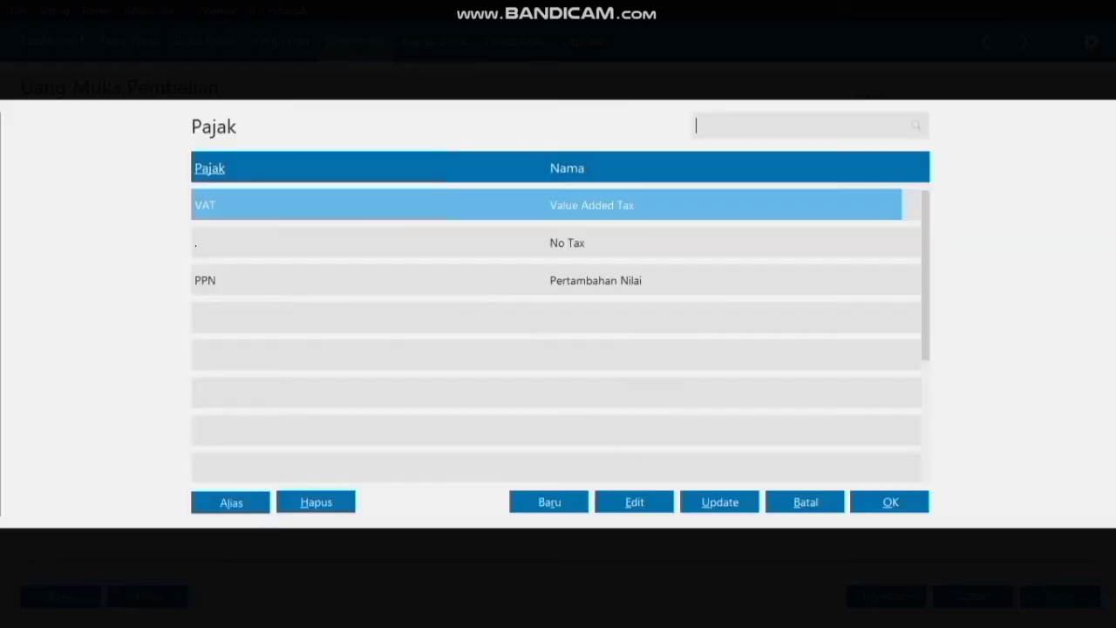
pyautogui.click(558, 280)
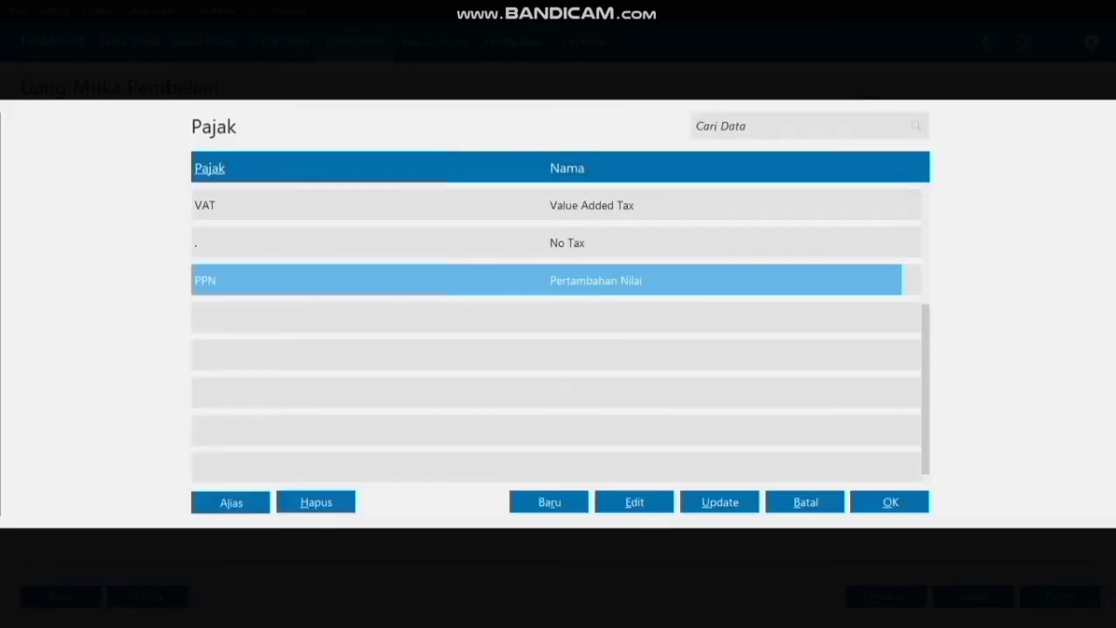
pyautogui.click(890, 502)
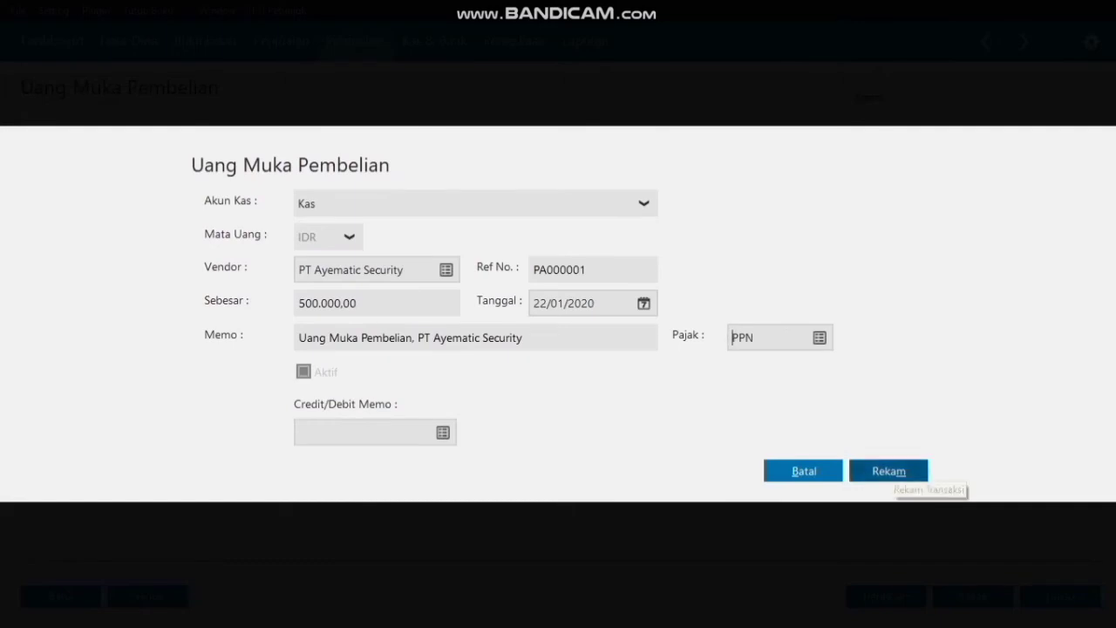
pyautogui.click(890, 472)
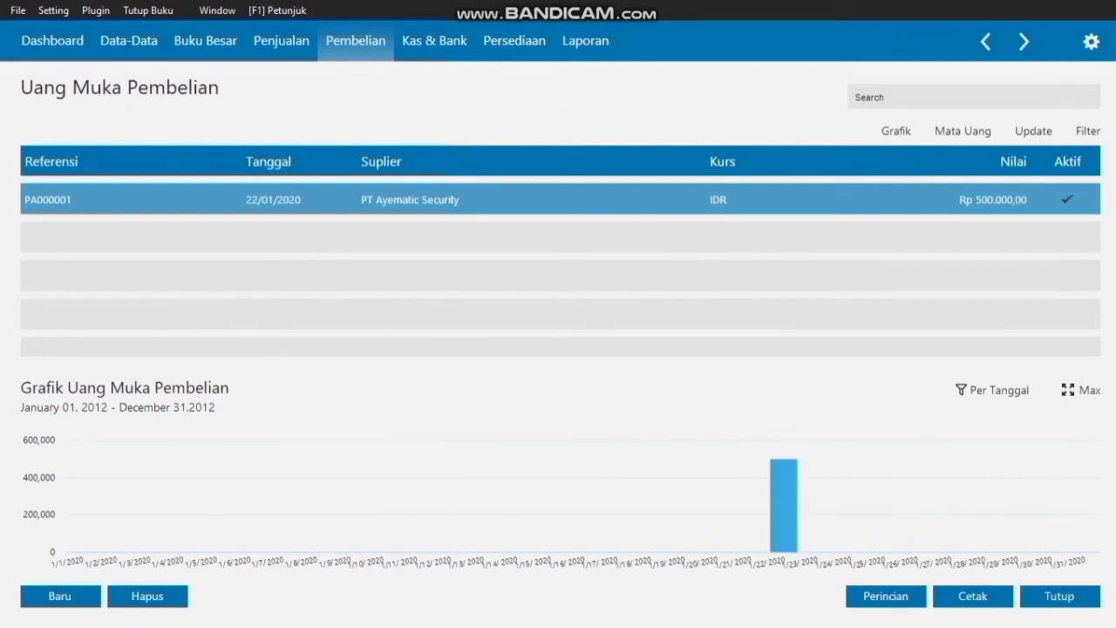
pyautogui.click(1059, 596)
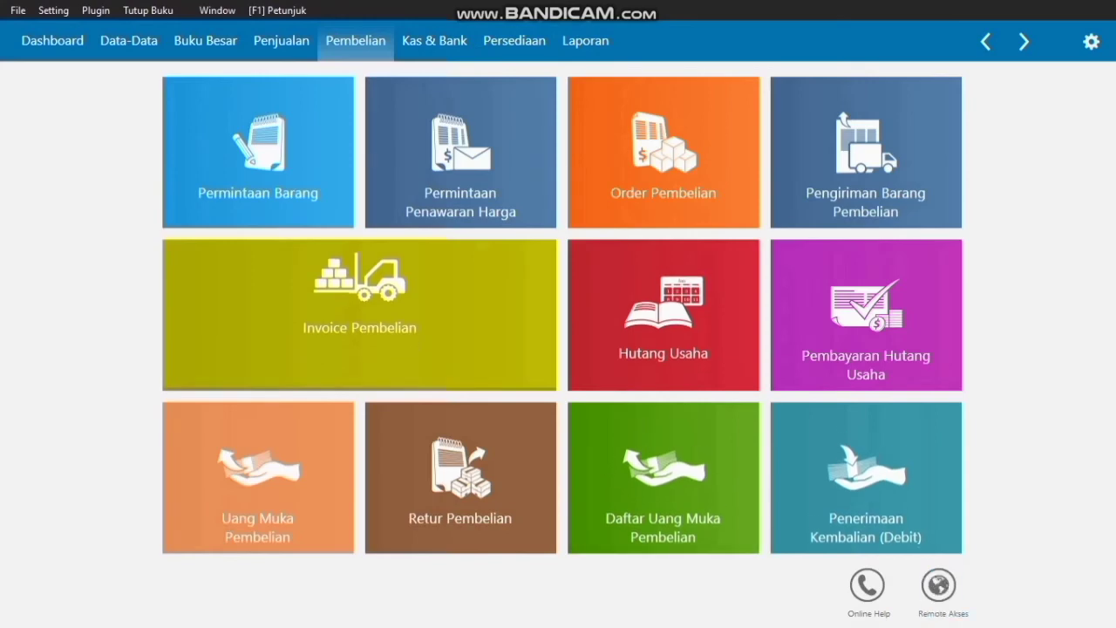
# - Create a new purchase invoice (Penerimaan Barang) with PT Ayematic Security as the supplier
pyautogui.moveTo(359, 322)
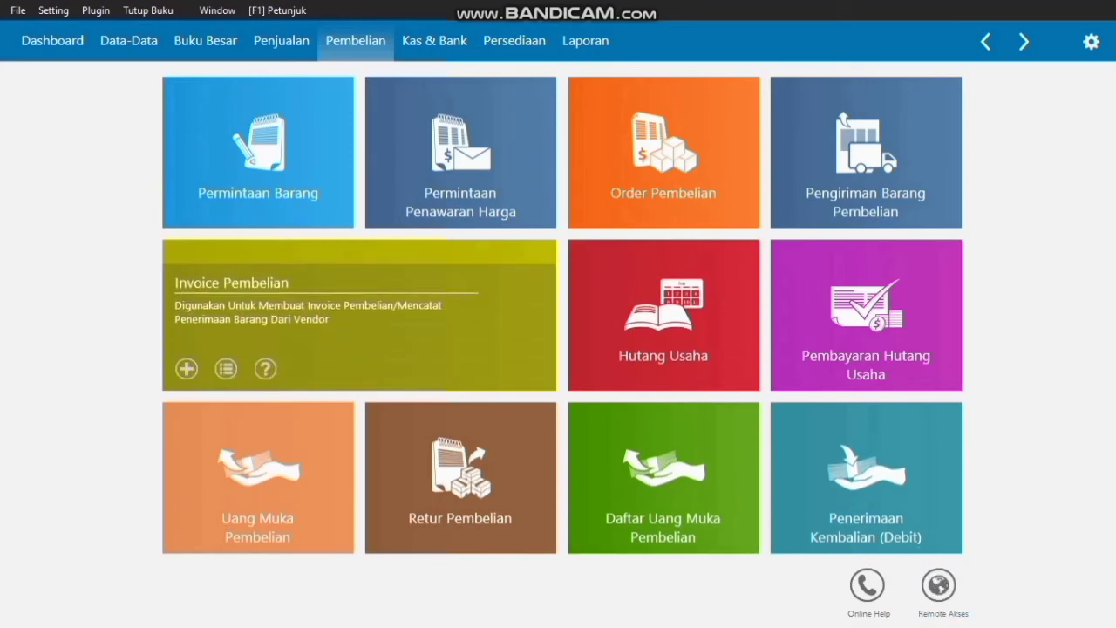
pyautogui.click(231, 283)
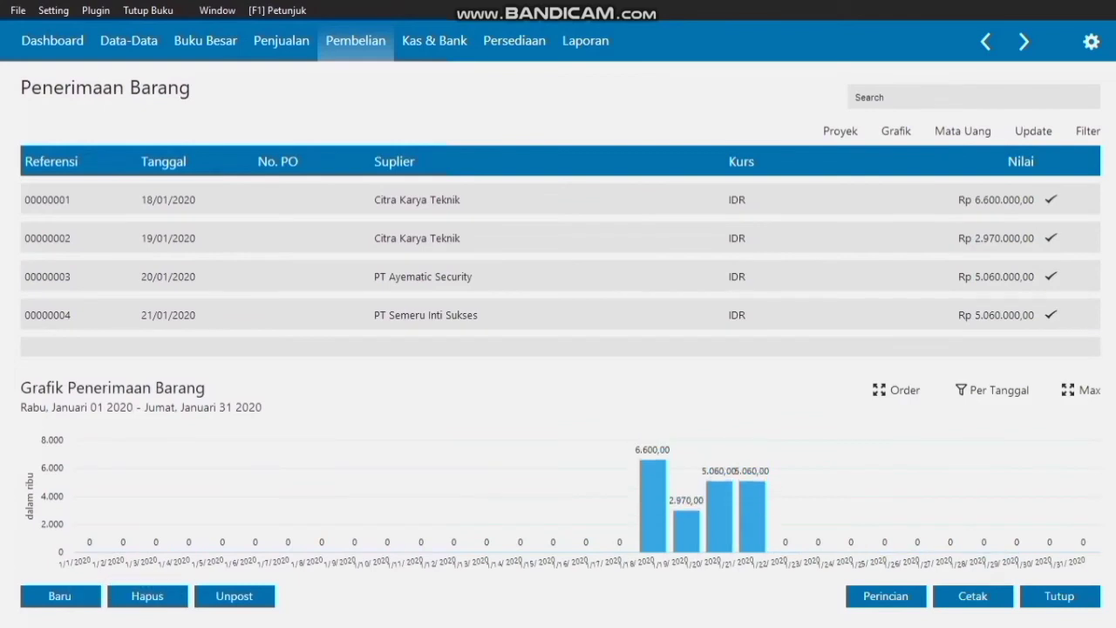
pyautogui.click(60, 596)
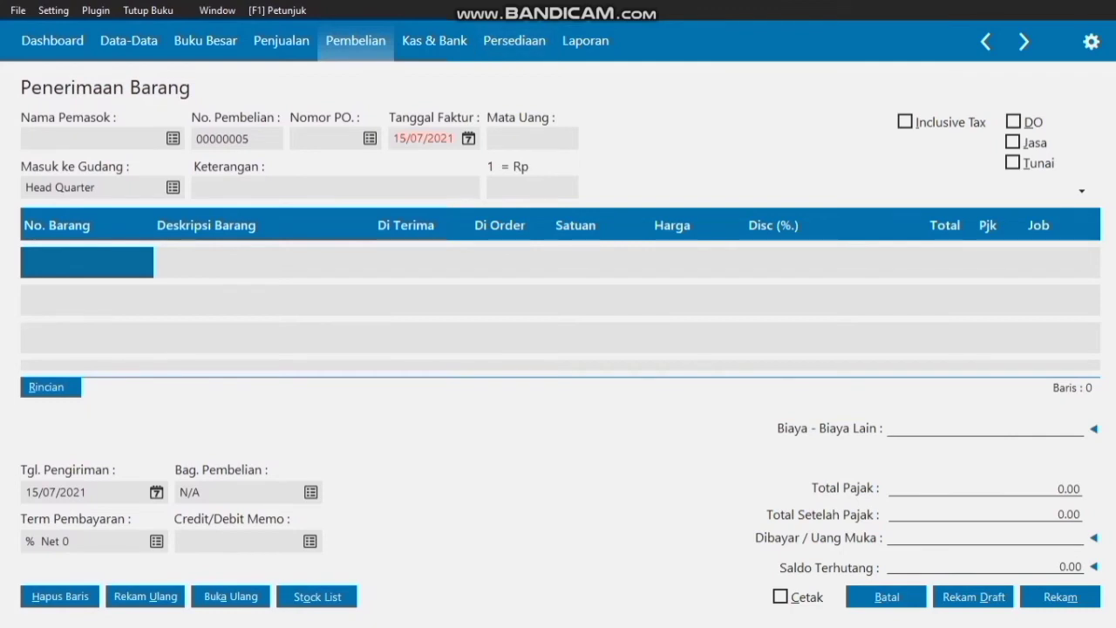
pyautogui.click(173, 137)
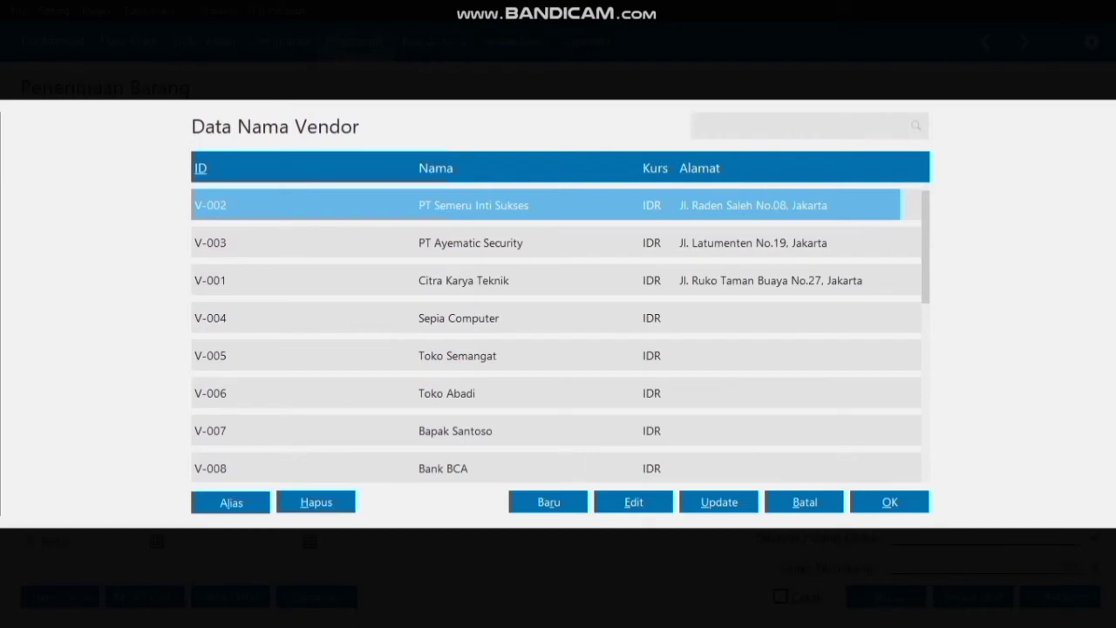
pyautogui.click(470, 243)
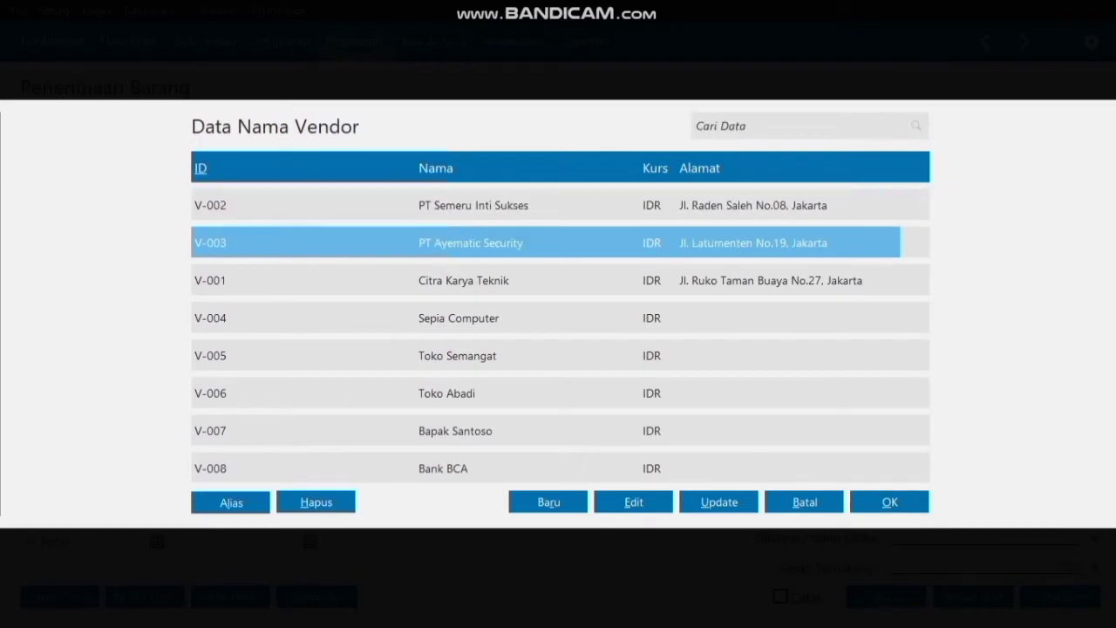
pyautogui.click(889, 502)
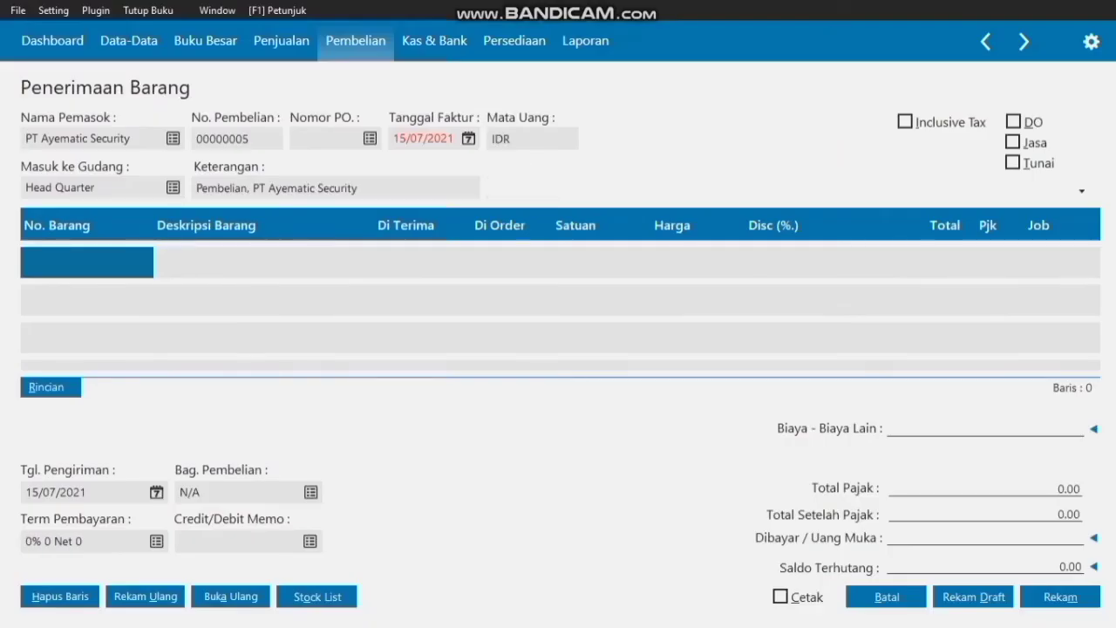
# - Set the invoice date of the new PT Ayematic Security receipt to 22/01/2020
pyautogui.click(469, 139)
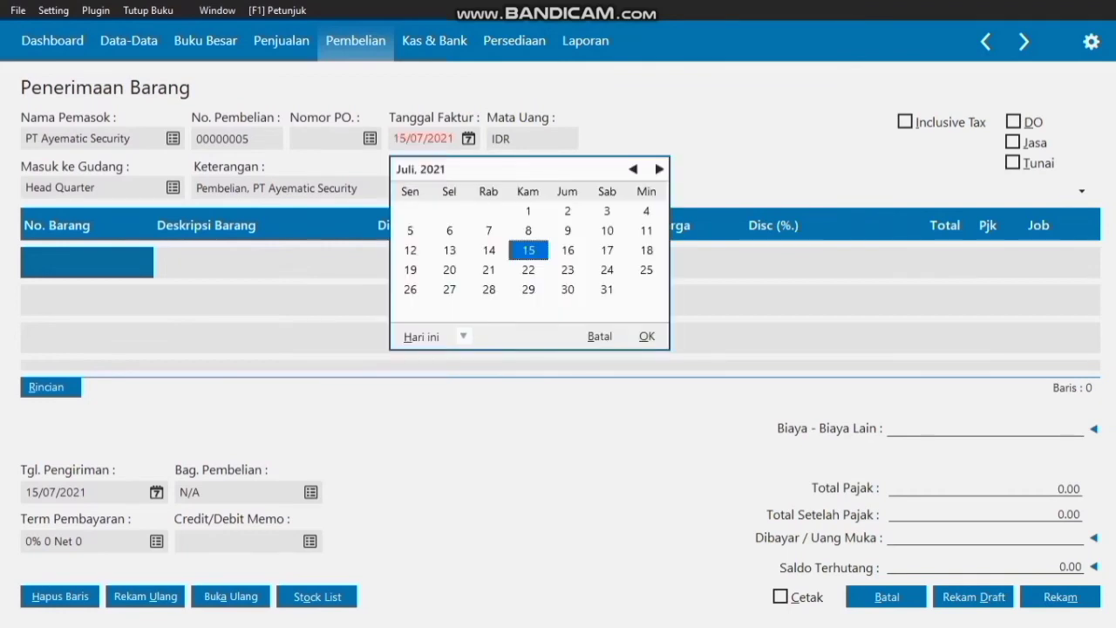
pyautogui.click(633, 169)
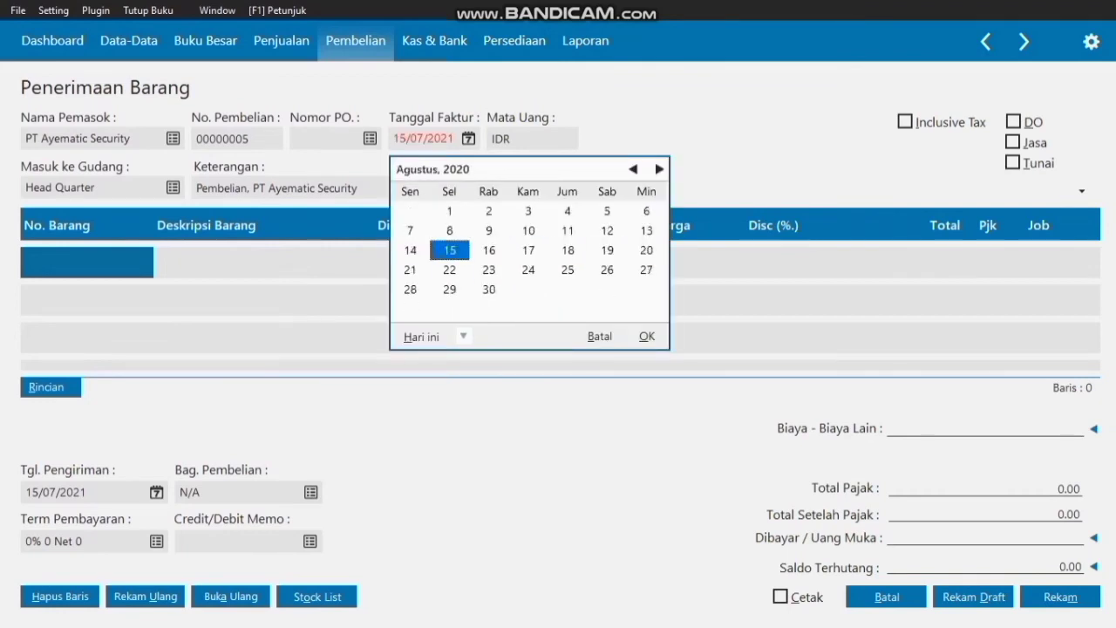
pyautogui.click(633, 169)
pyautogui.click(633, 169)
pyautogui.click(633, 169)
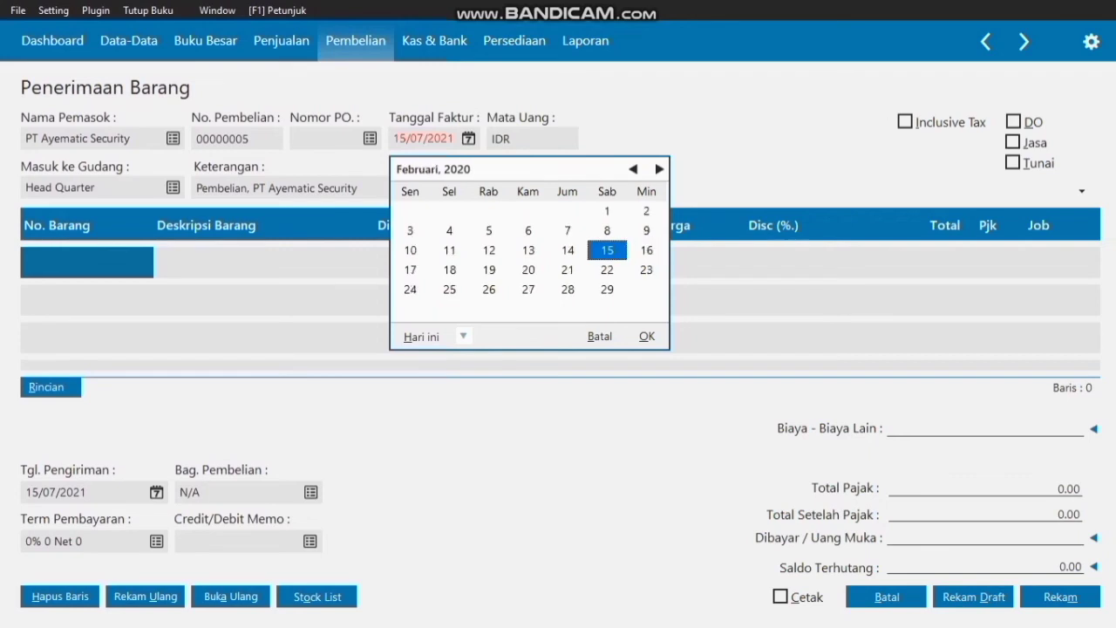
pyautogui.click(633, 169)
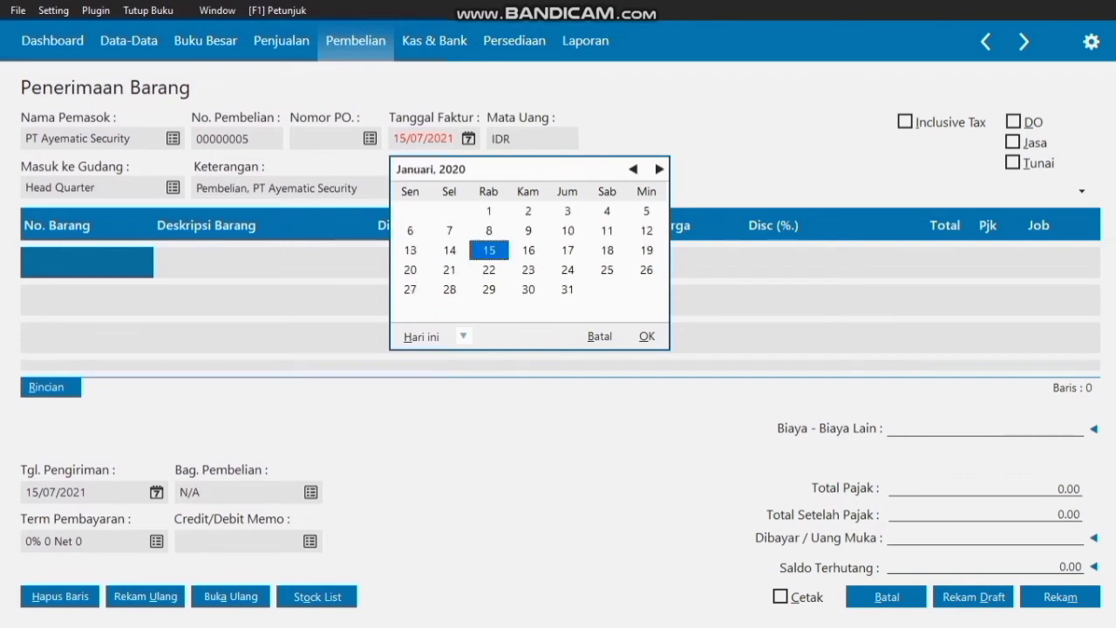
pyautogui.click(489, 270)
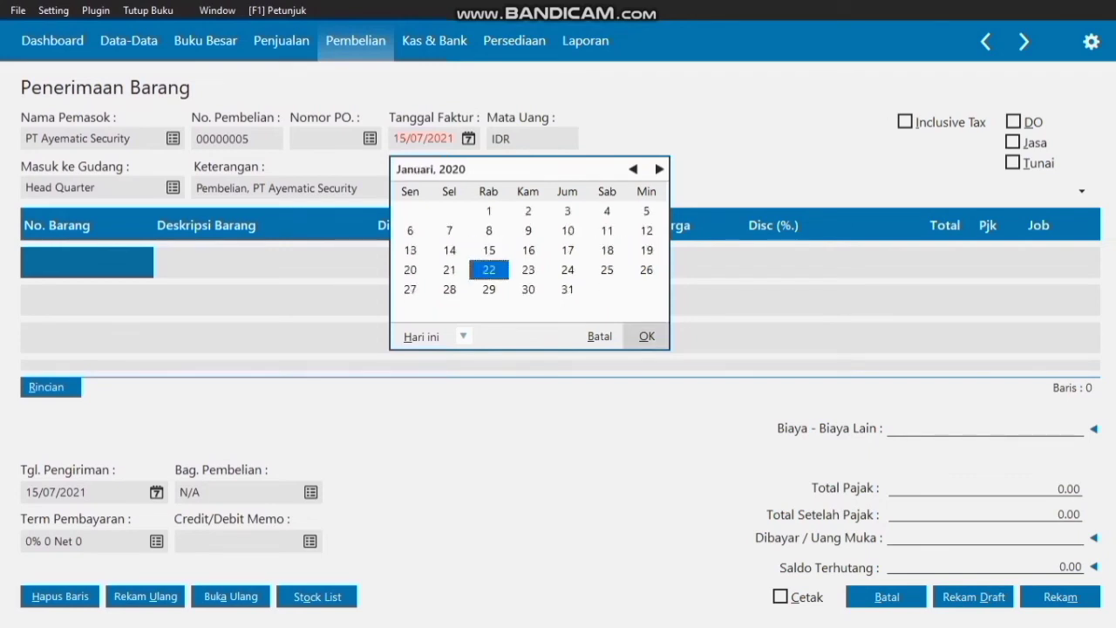
pyautogui.click(646, 335)
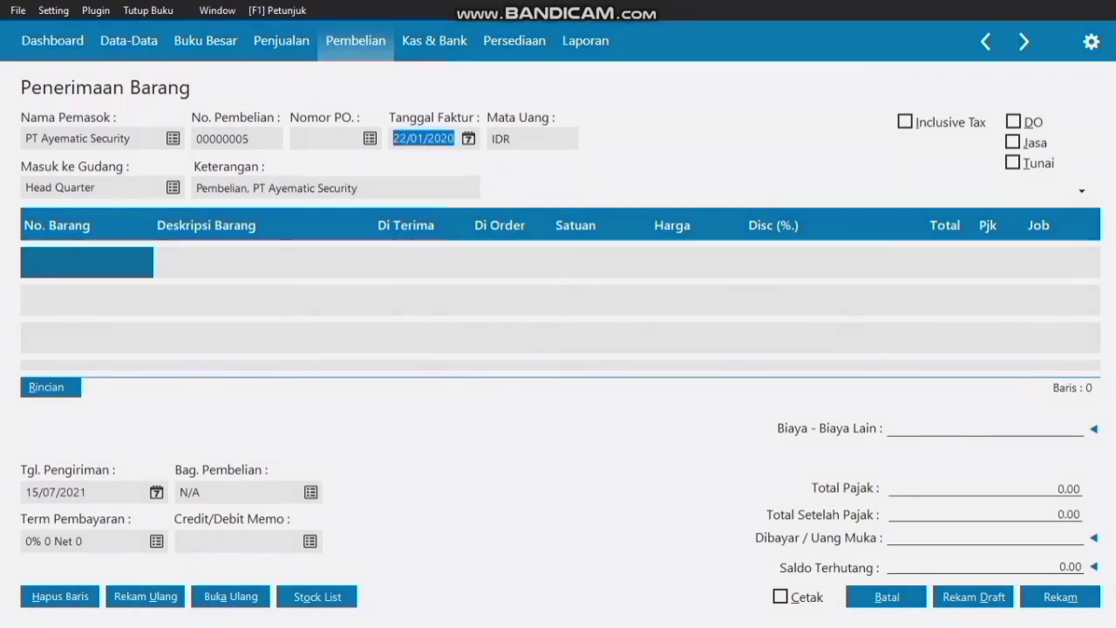
# - Add item P-006 LG to the PT Ayematic Security receipt with received quantity 1 and PPN (Pertambahan Nilai) tax
pyautogui.doubleClick(87, 262)
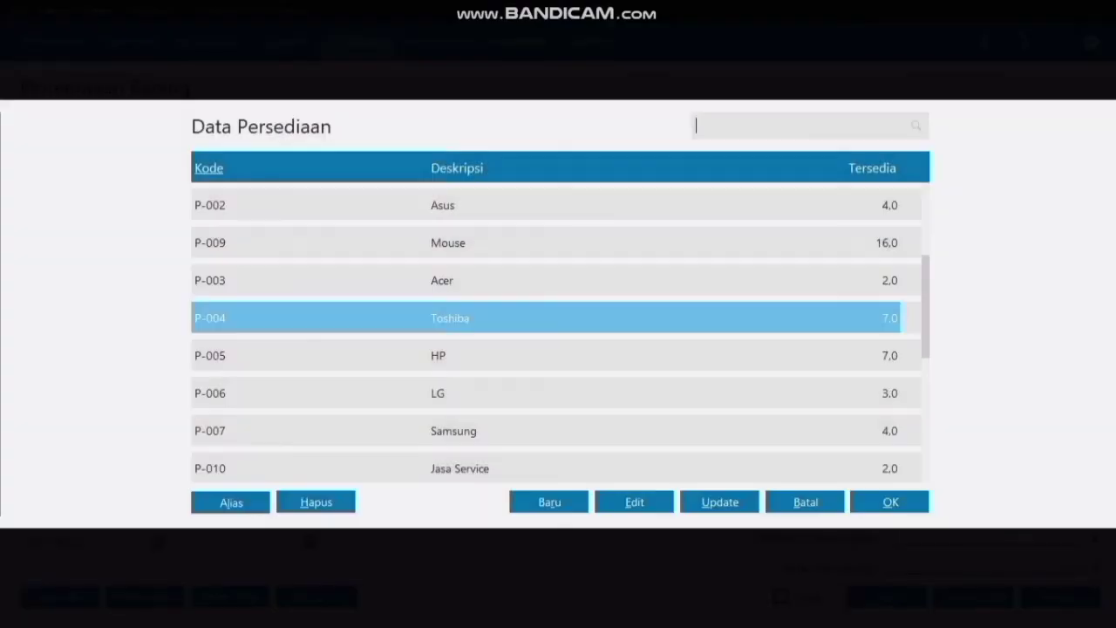
pyautogui.click(439, 393)
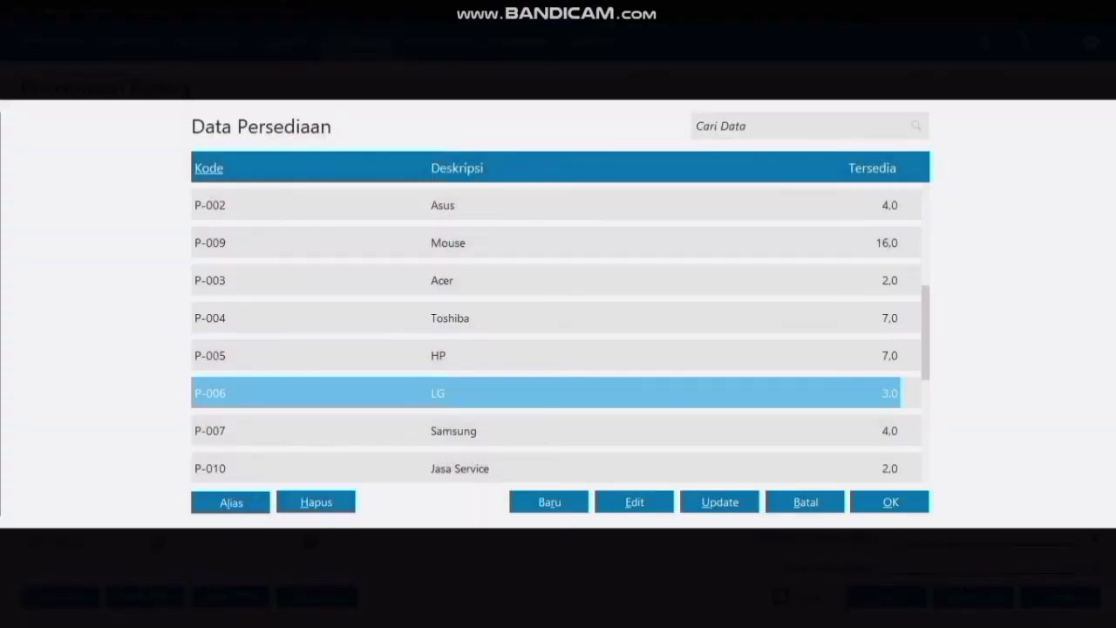
pyautogui.click(890, 501)
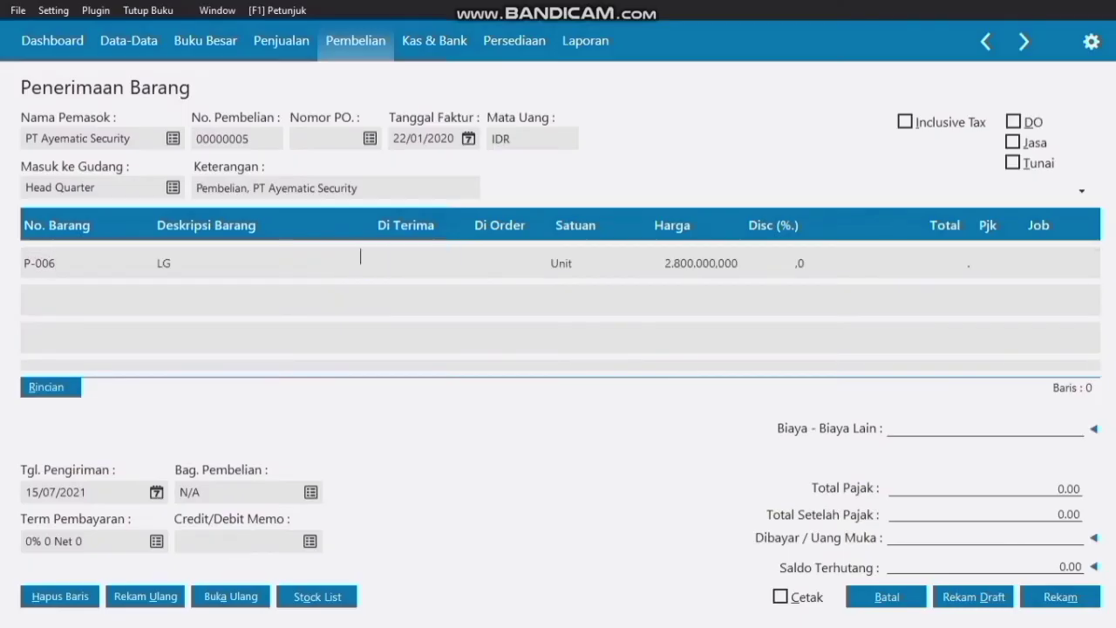
pyautogui.write('1')
pyautogui.doubleClick(987, 262)
pyautogui.click(558, 280)
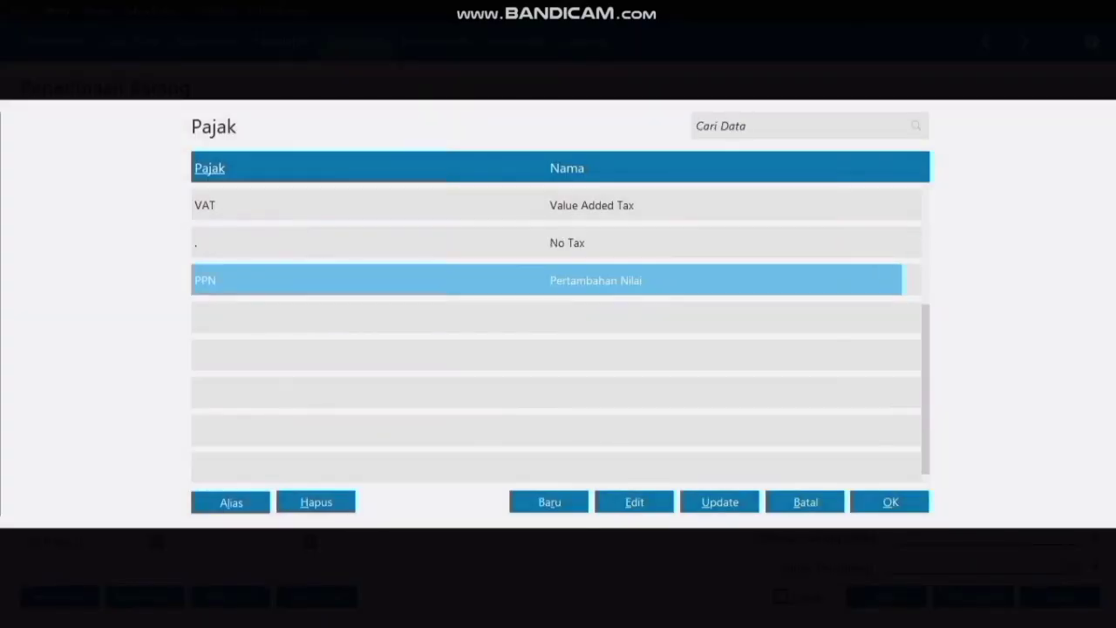
pyautogui.click(889, 501)
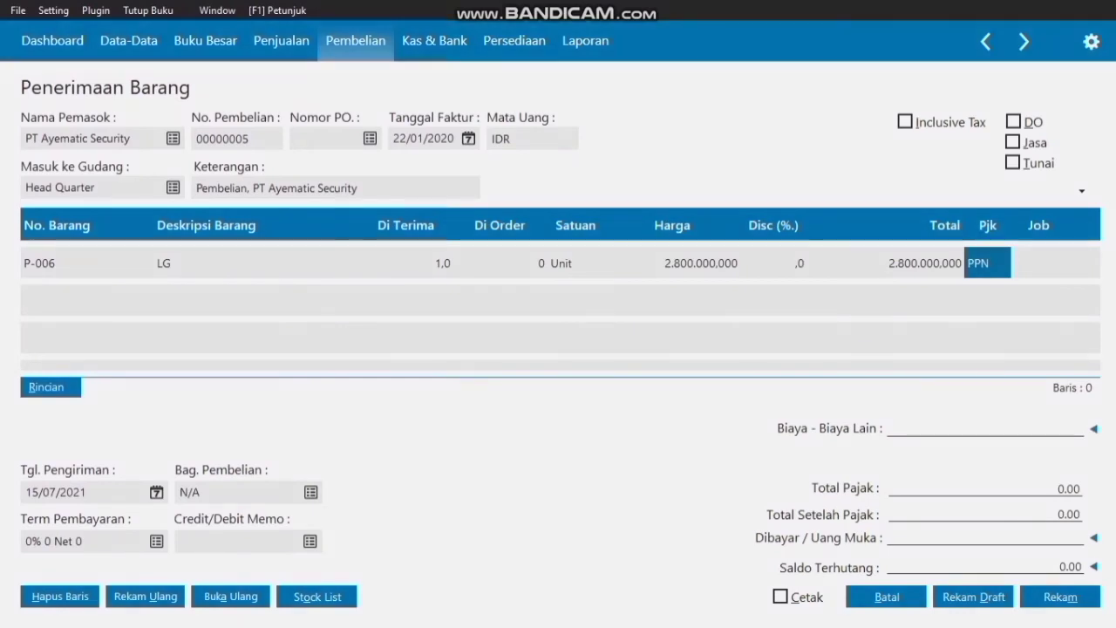
# - Set the delivery date (Tgl. Pengiriman) of the PT Ayematic Security receipt to 22/01/2020
pyautogui.click(157, 493)
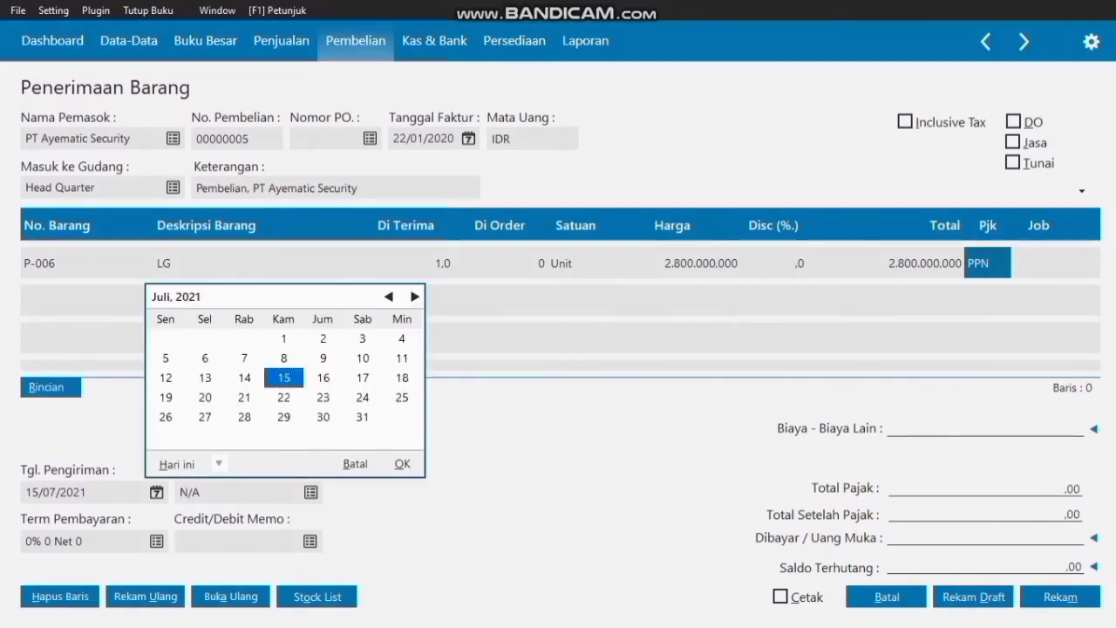
pyautogui.click(389, 296)
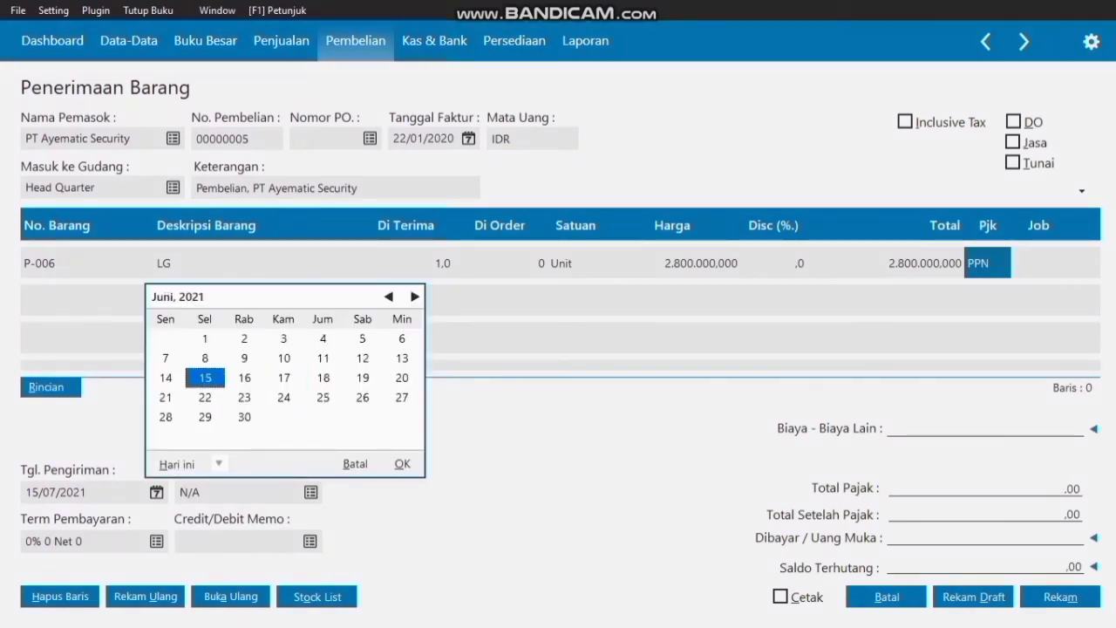
pyautogui.click(388, 296)
pyautogui.click(389, 296)
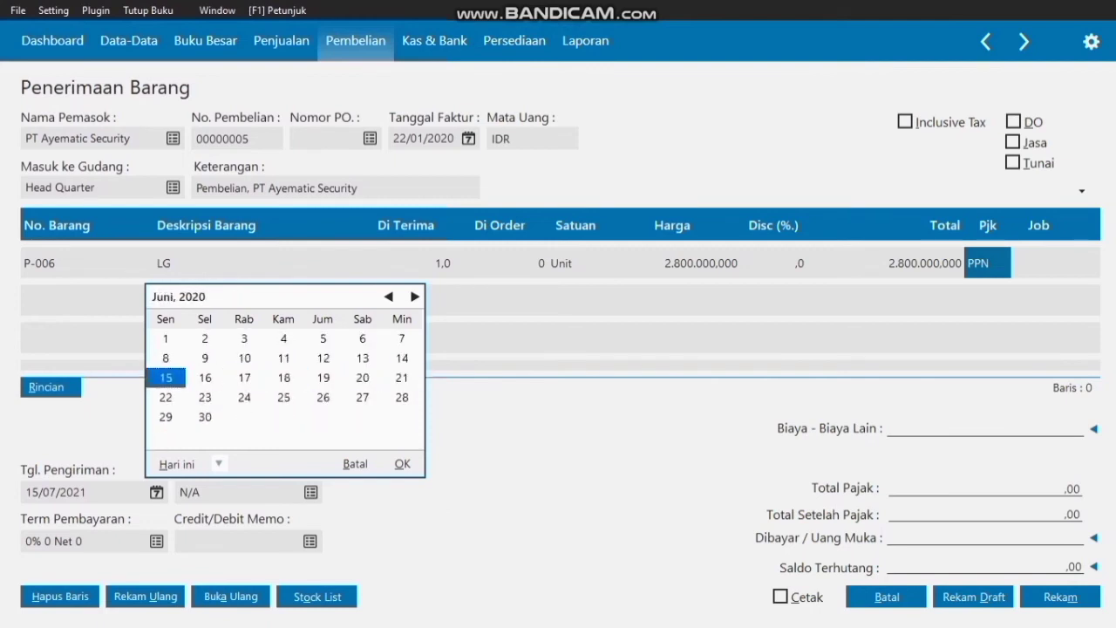
pyautogui.click(389, 297)
pyautogui.click(389, 297)
pyautogui.click(388, 296)
pyautogui.click(389, 297)
pyautogui.click(389, 296)
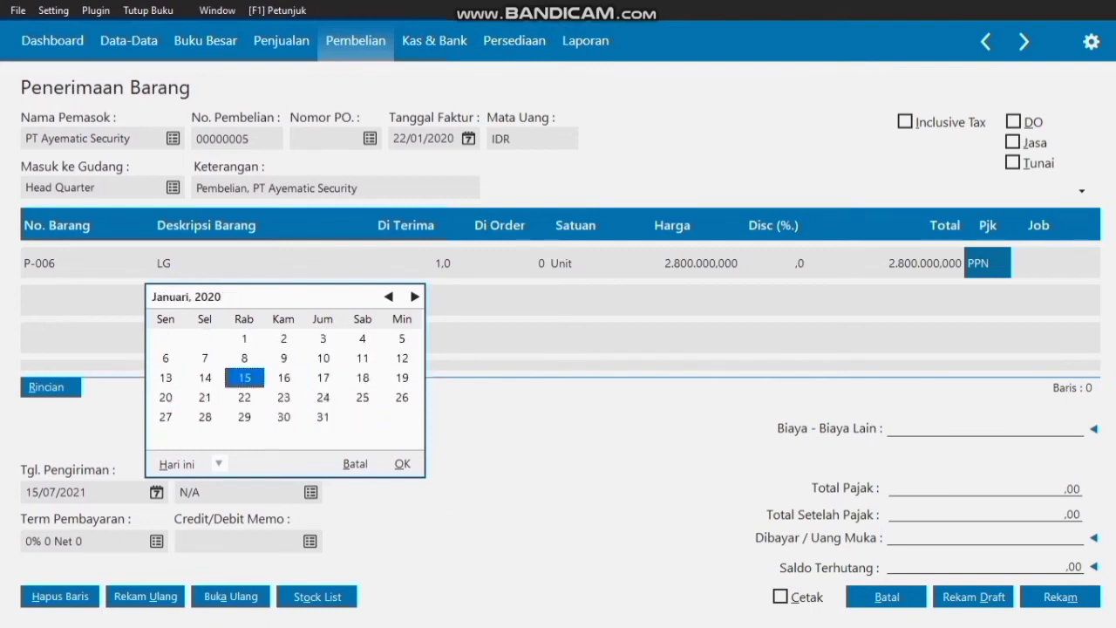
pyautogui.click(245, 398)
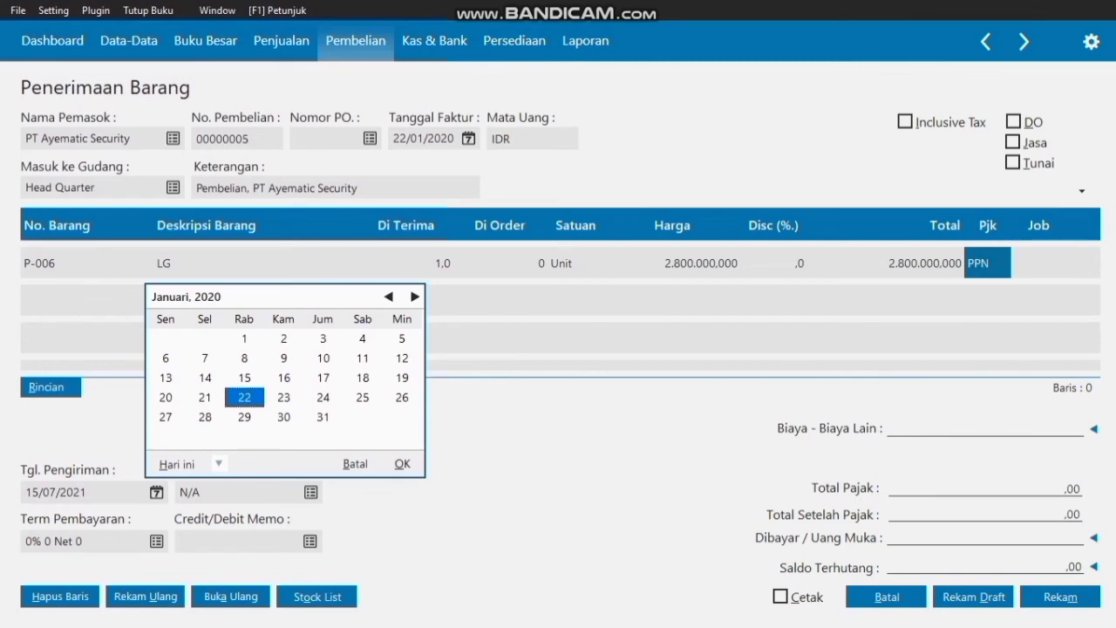
pyautogui.click(402, 463)
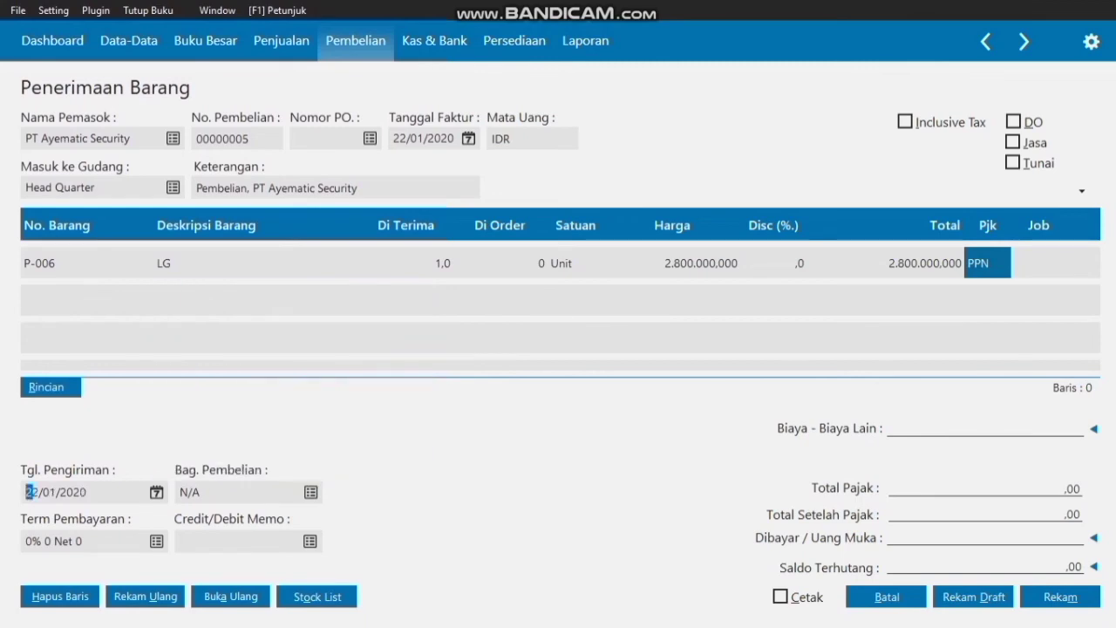
# - Set the payment terms to 10 discount days, 30 due days, 2% early discount and 1% late penalty
pyautogui.click(157, 541)
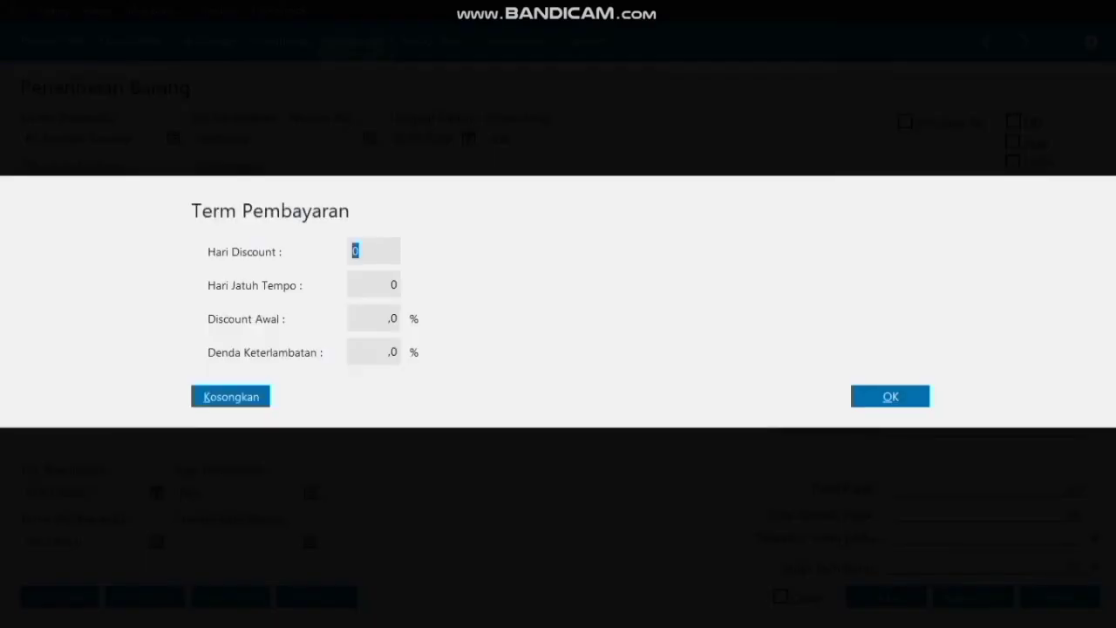
pyautogui.write('10')
pyautogui.press('Tab')
pyautogui.write('30')
pyautogui.press('Tab')
pyautogui.write('2')
pyautogui.press('Tab')
pyautogui.write('1')
pyautogui.press('Return')
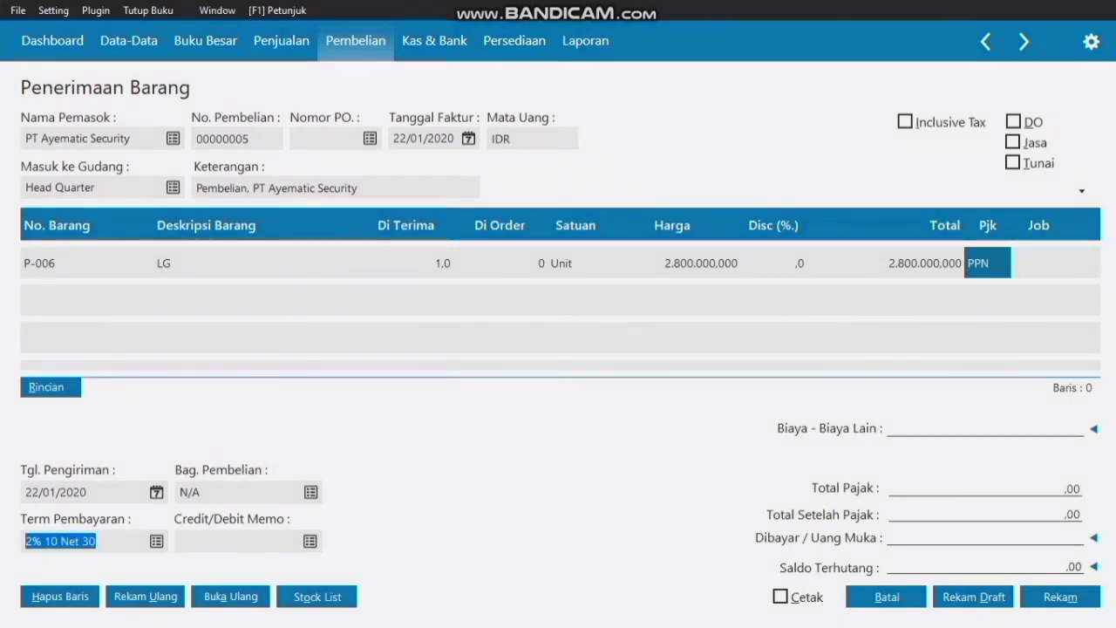
# - Assign the second employee in the employee list as the receipt's purchasing staff (Bag. Pembelian)
pyautogui.press('Tab')
pyautogui.press('Return')
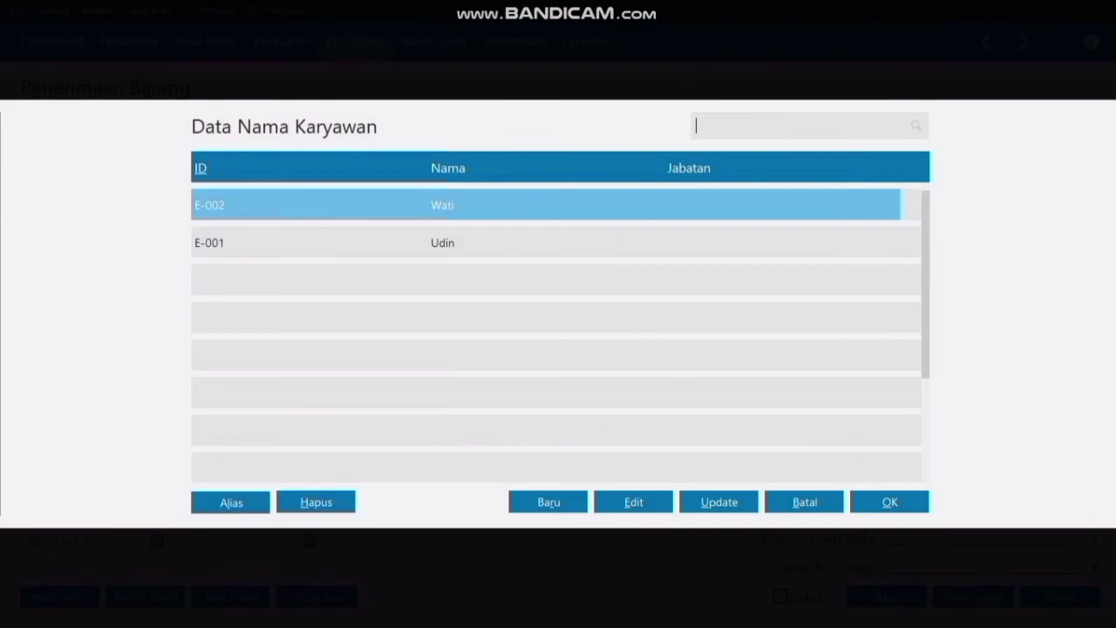
pyautogui.click(443, 242)
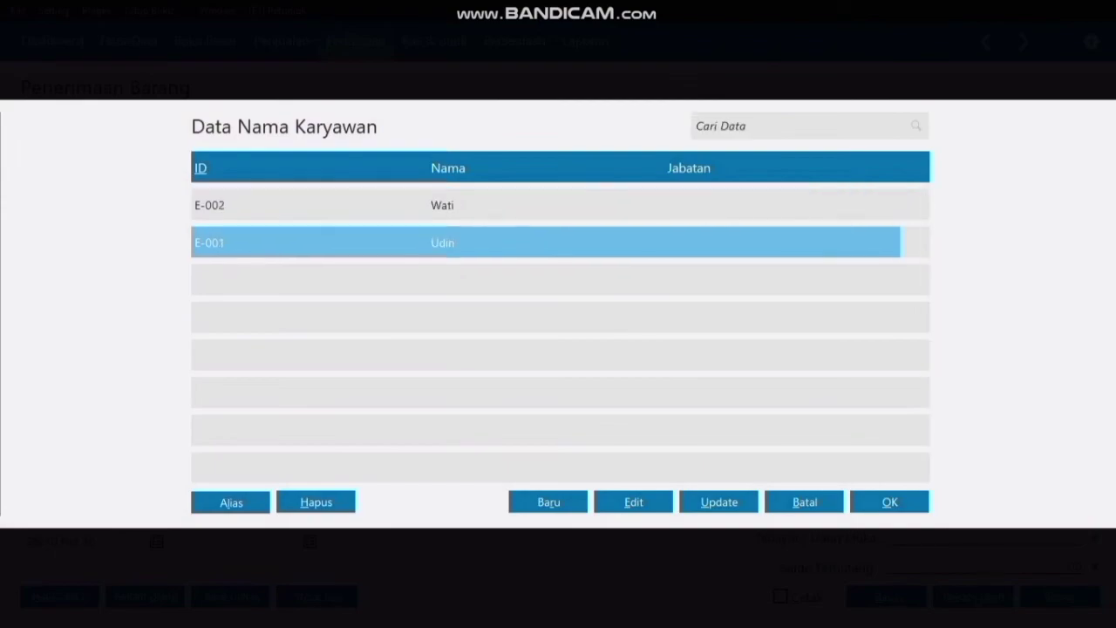
pyautogui.click(889, 502)
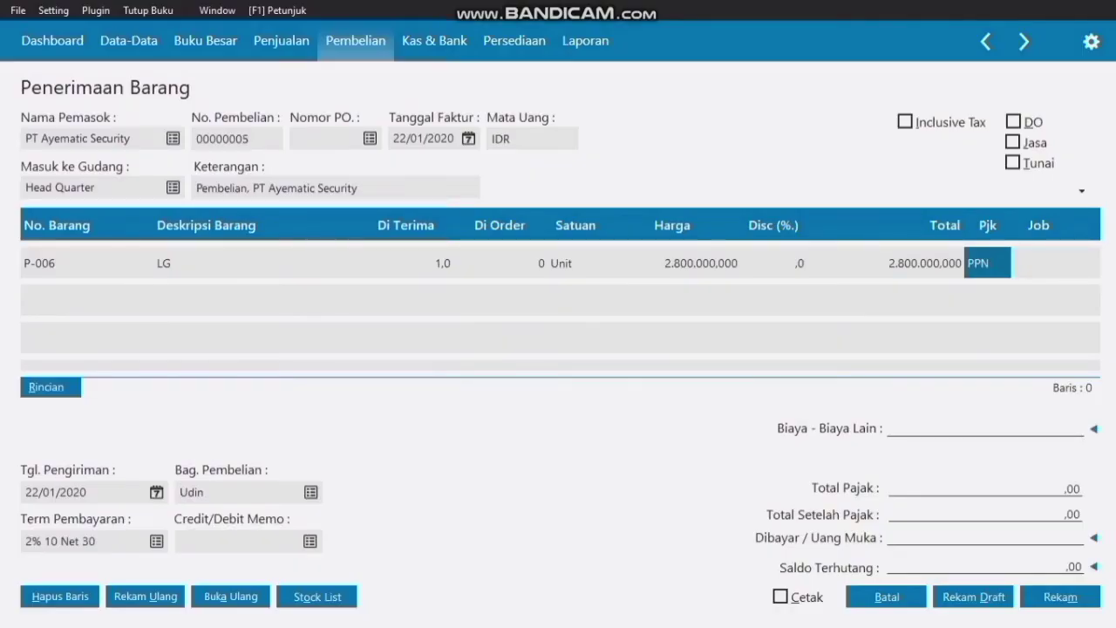
# - Apply the vendor's down payment PA000001 to the PT Ayematic Security receipt and record the transaction
pyautogui.press('Tab')
pyautogui.click(1094, 538)
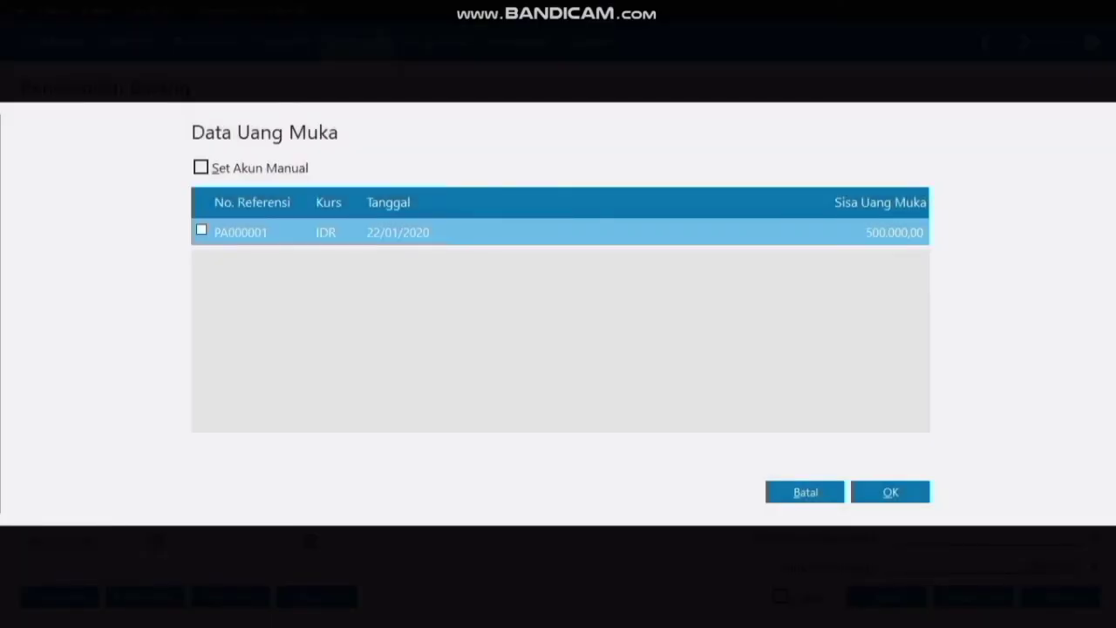
pyautogui.click(201, 231)
pyautogui.press('Return')
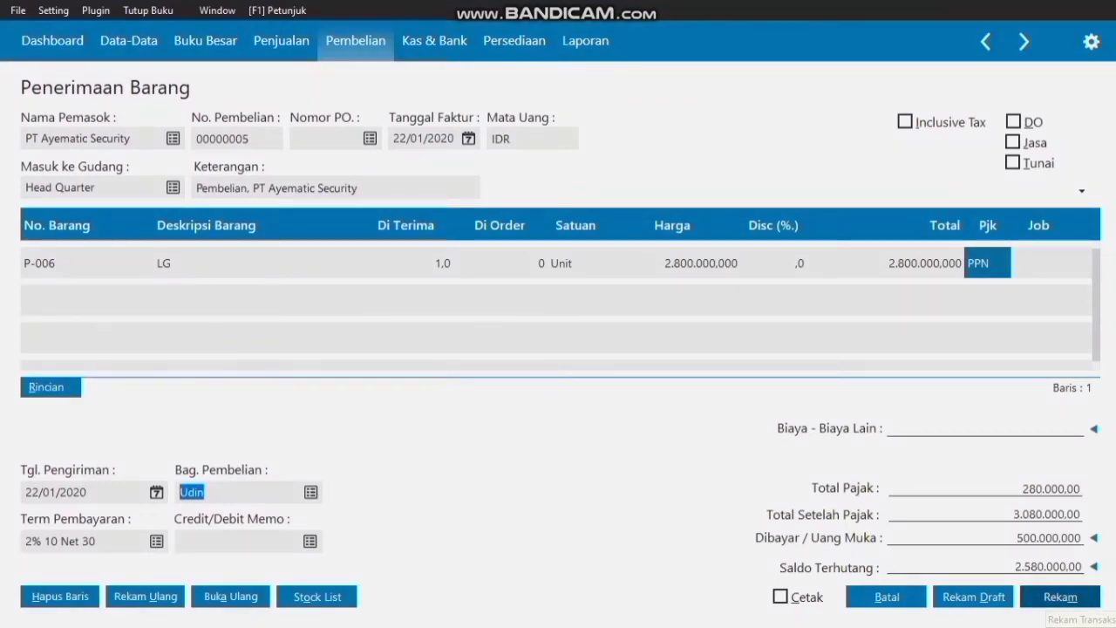
pyautogui.click(1060, 598)
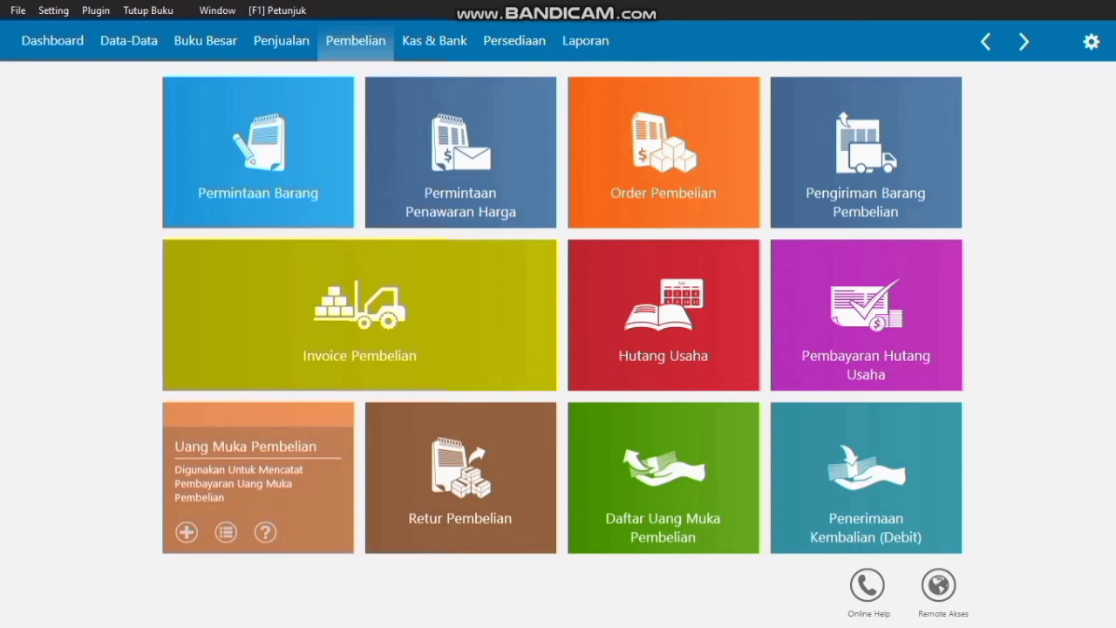
# - Create a new purchase down payment (Uang Muka Pembelian) of 100.000 from the Kas account for vendor PT Semeru Inti Sukses
pyautogui.click(252, 488)
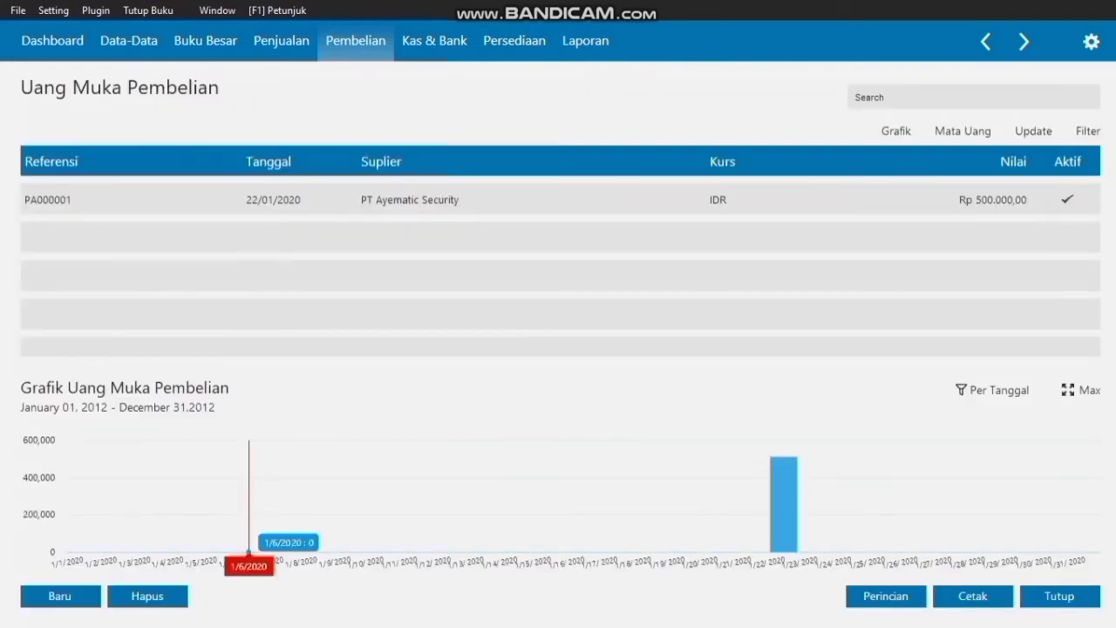
pyautogui.click(59, 595)
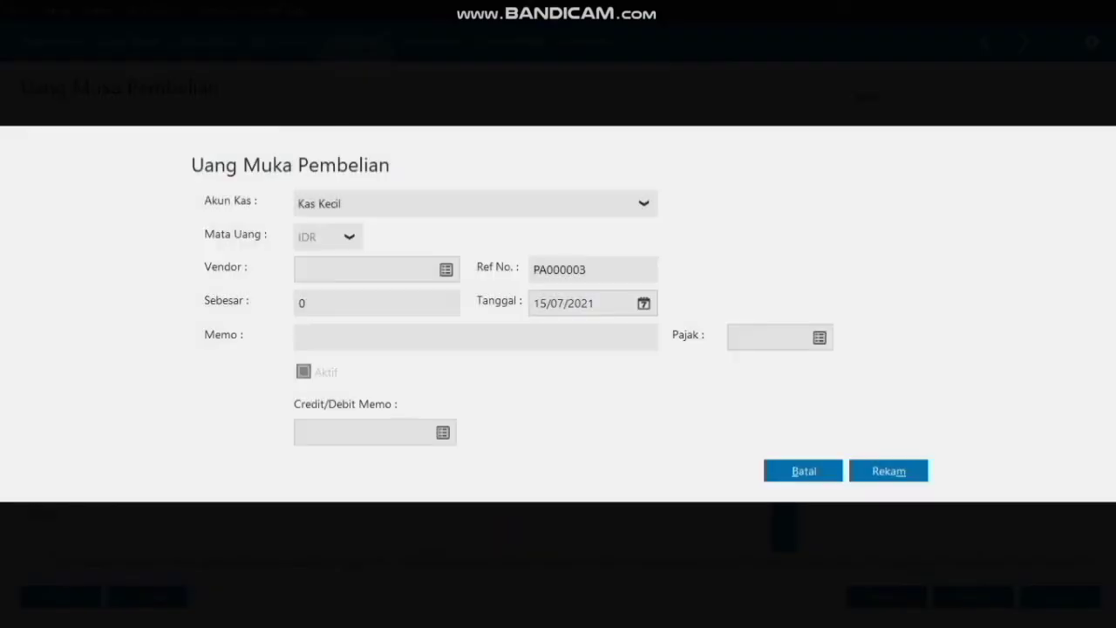
pyautogui.click(643, 204)
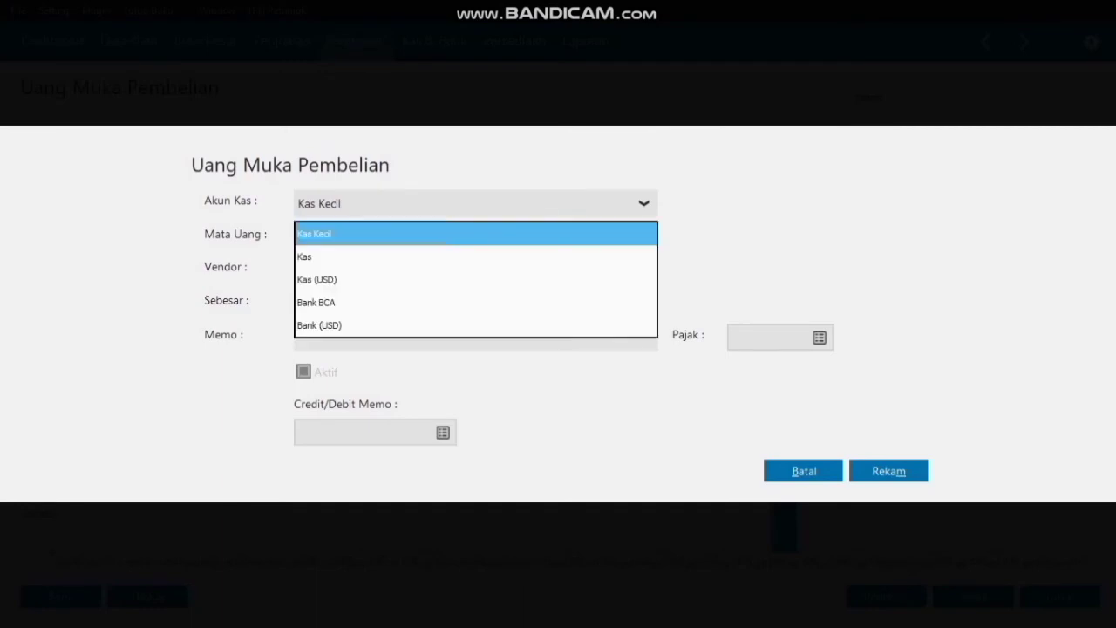
pyautogui.press('Return')
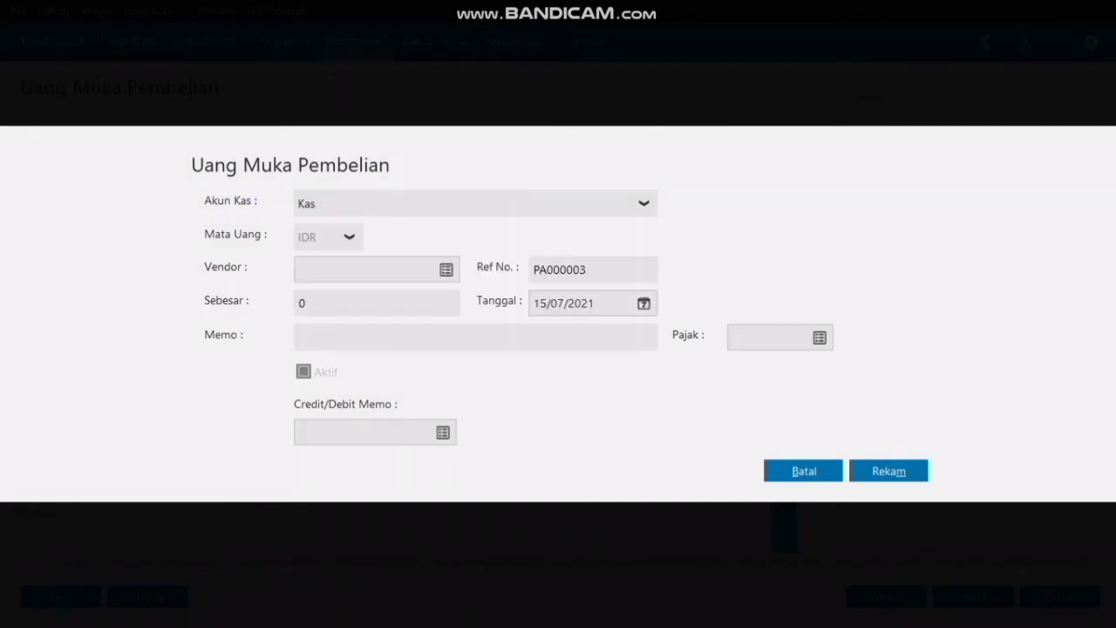
pyautogui.click(446, 269)
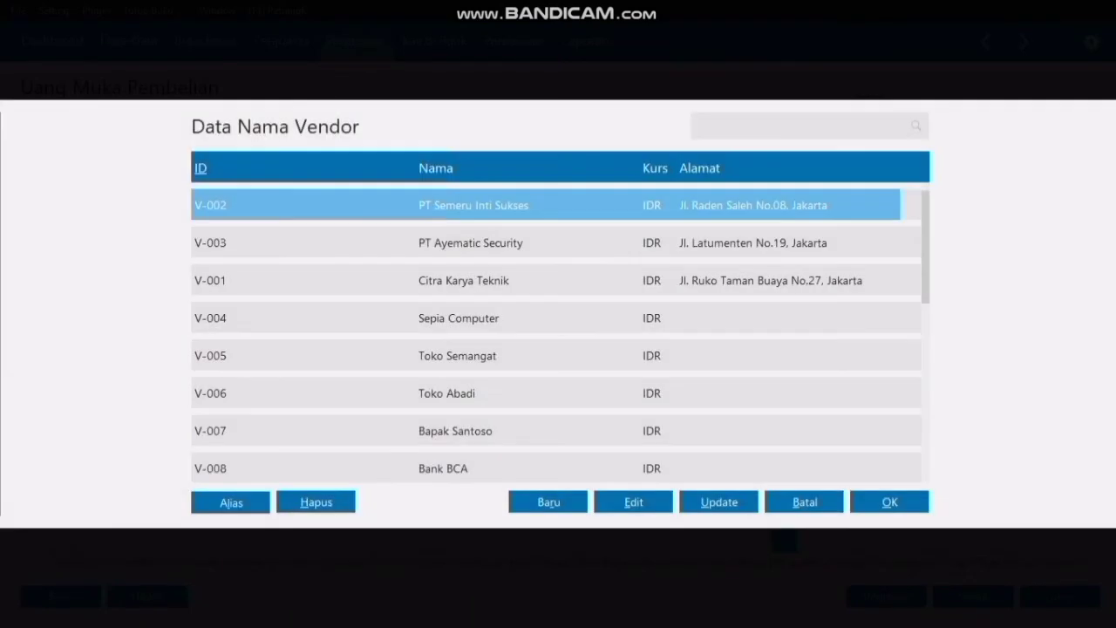
pyautogui.press('Return')
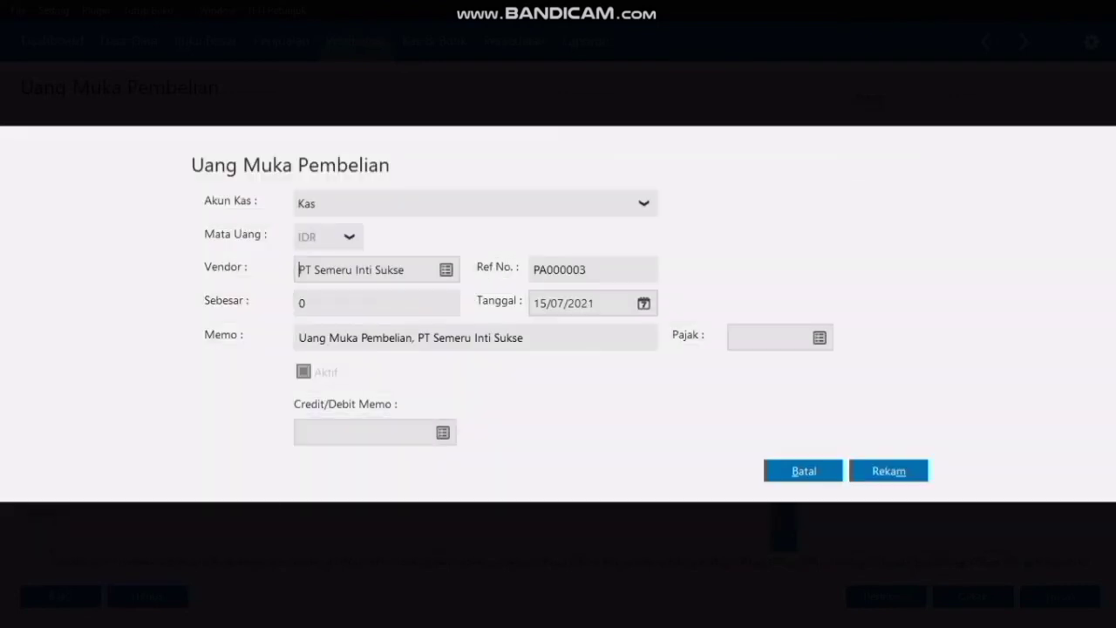
pyautogui.press('Return')
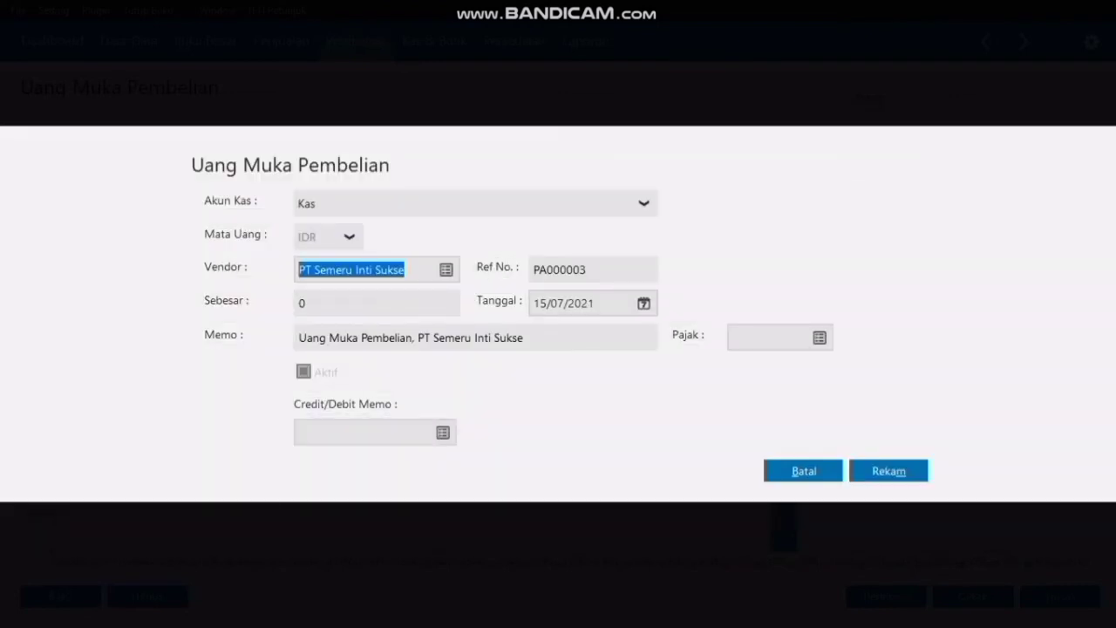
pyautogui.click(318, 302)
pyautogui.write('1')
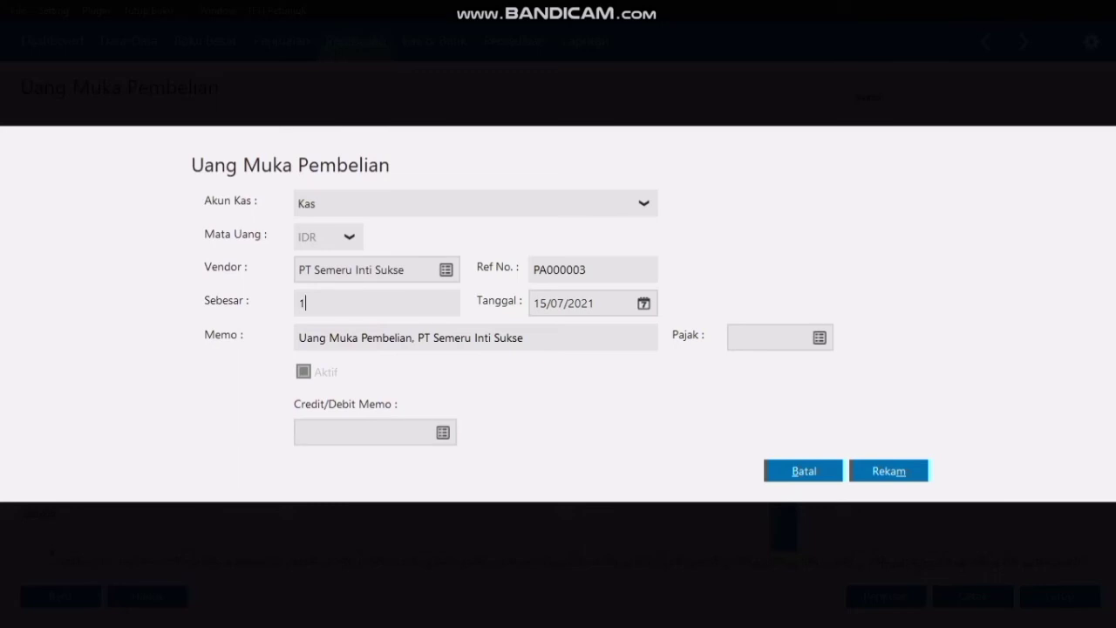
pyautogui.write('00000')
# - Set the date of the PT Semeru Inti Sukses down payment to 23/01/2020
pyautogui.click(643, 303)
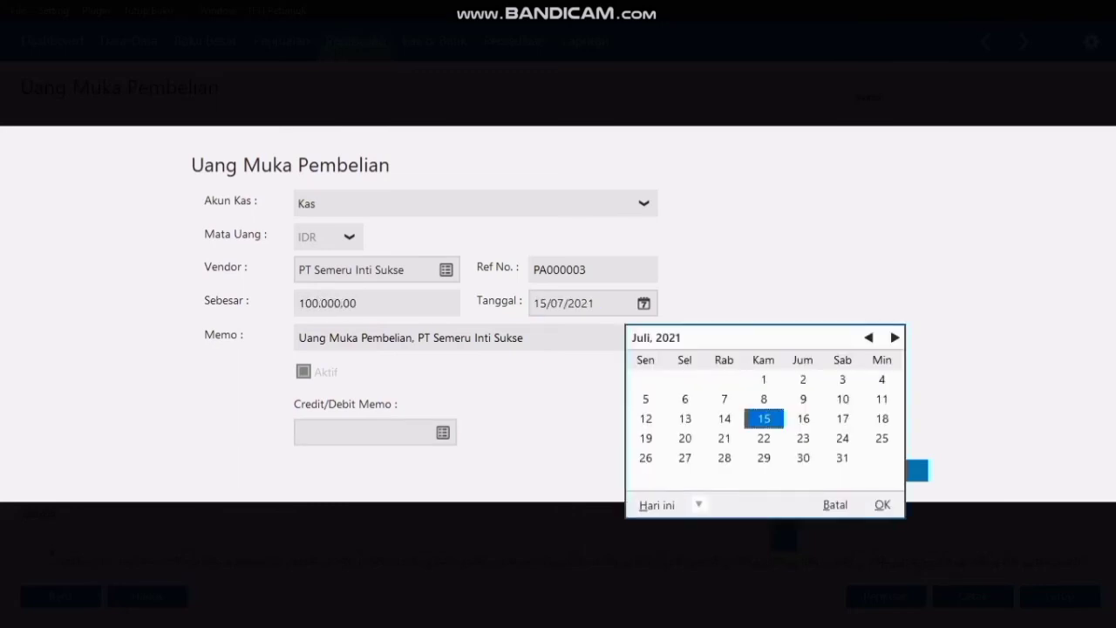
pyautogui.click(868, 337)
pyautogui.click(868, 338)
pyautogui.click(868, 337)
pyautogui.click(868, 338)
pyautogui.click(868, 337)
pyautogui.click(868, 337)
pyautogui.click(868, 338)
pyautogui.click(869, 338)
pyautogui.click(868, 337)
pyautogui.click(868, 337)
pyautogui.click(868, 337)
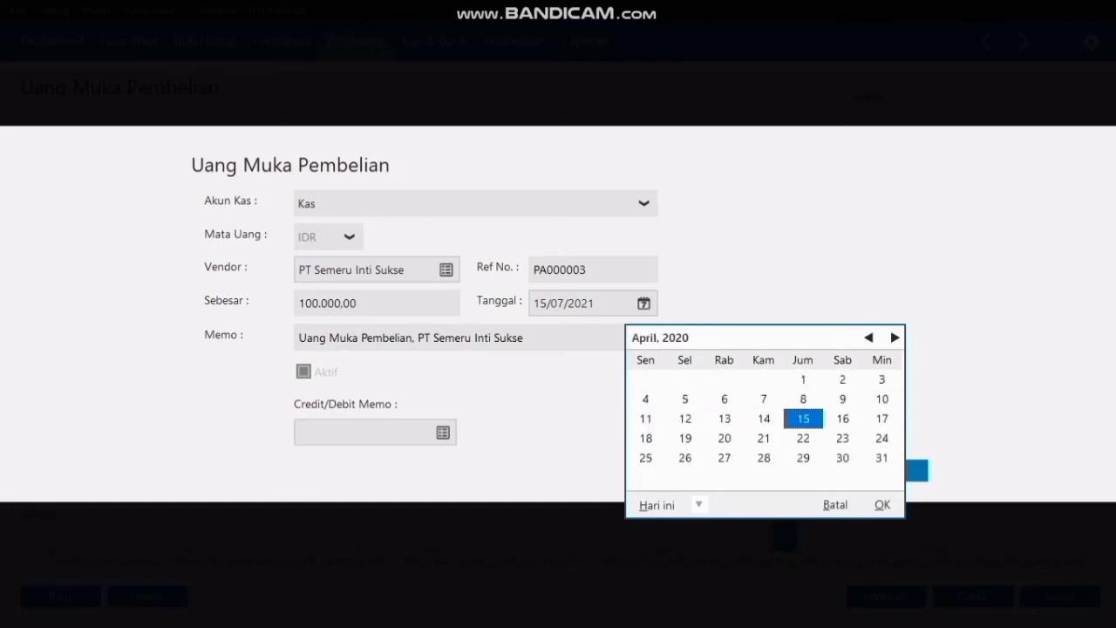
pyautogui.click(869, 337)
pyautogui.click(868, 338)
pyautogui.click(868, 337)
pyautogui.click(869, 337)
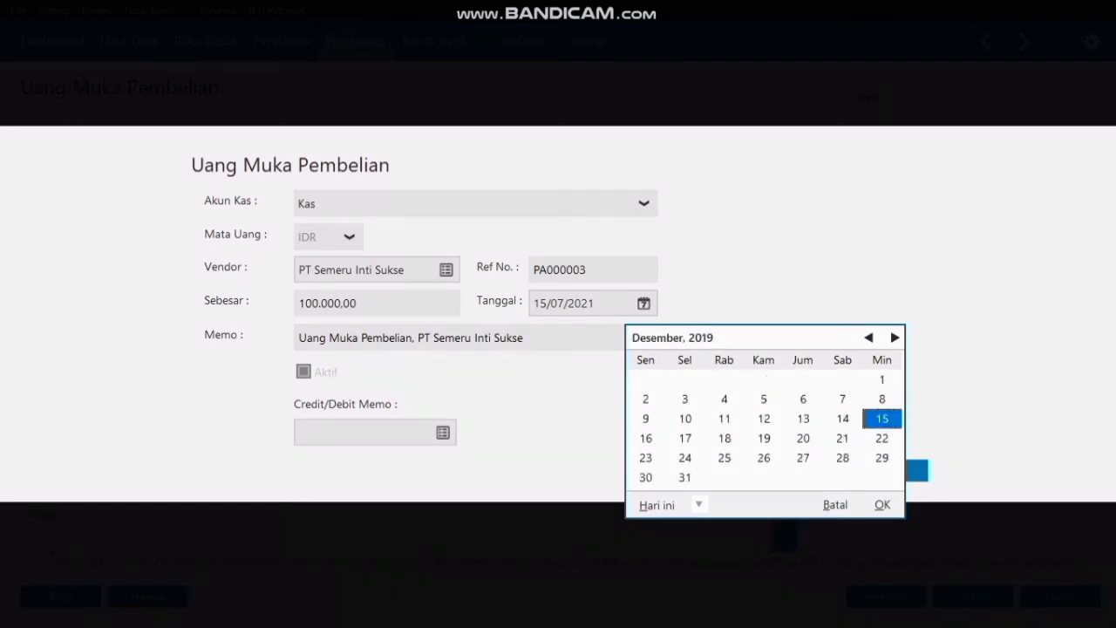
pyautogui.click(894, 337)
pyautogui.click(764, 438)
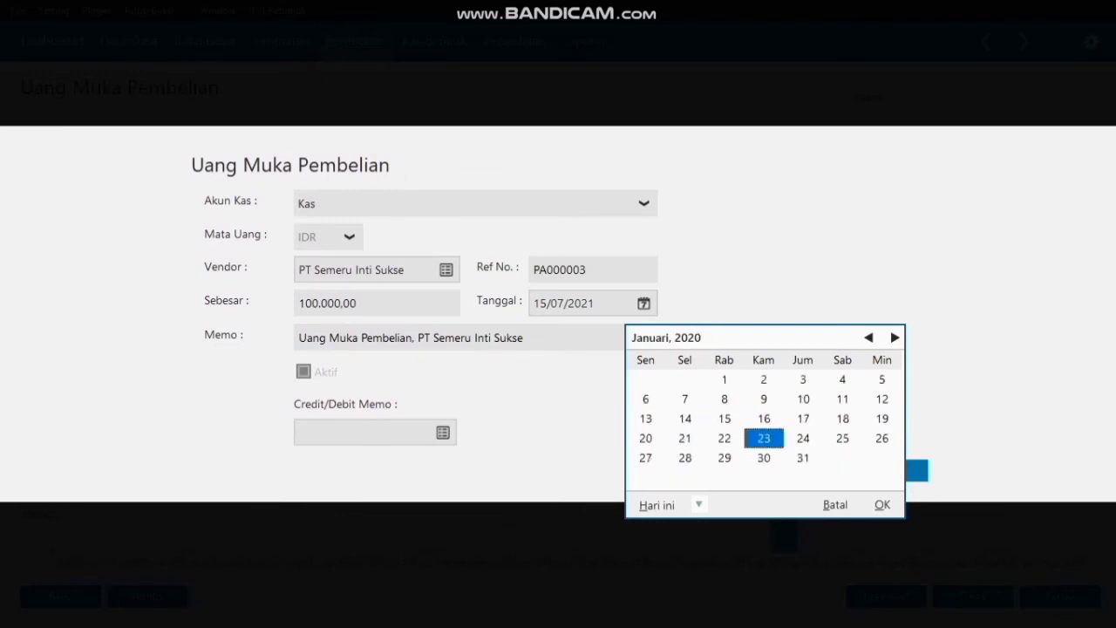
pyautogui.click(882, 504)
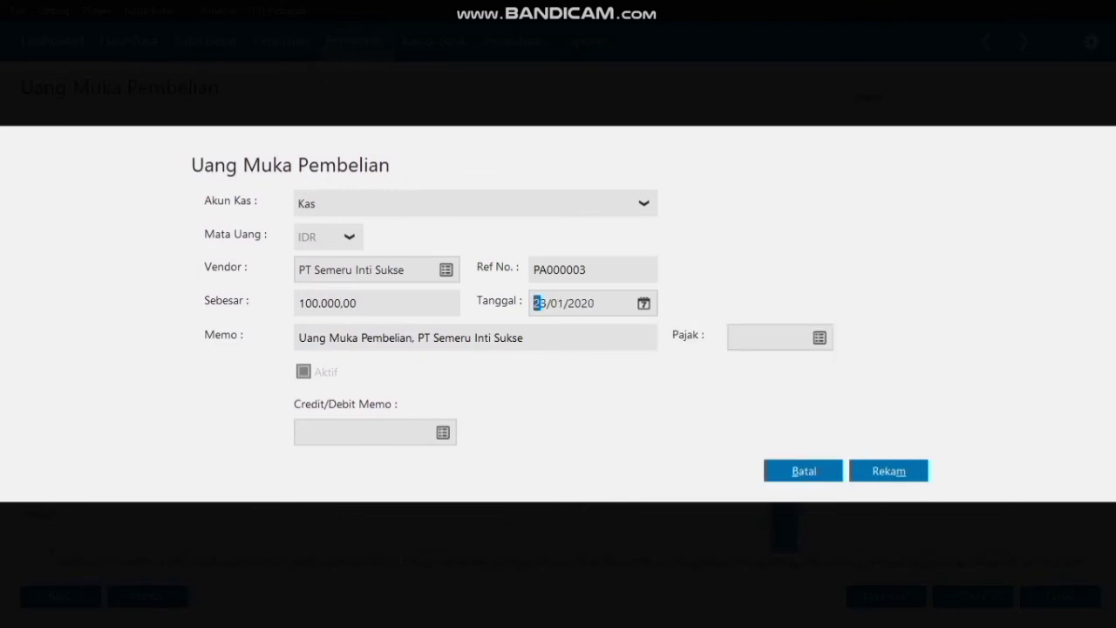
# - Apply the PPN (Pertambahan Nilai) tax to the PT Semeru Inti Sukses down payment and record it
pyautogui.click(819, 337)
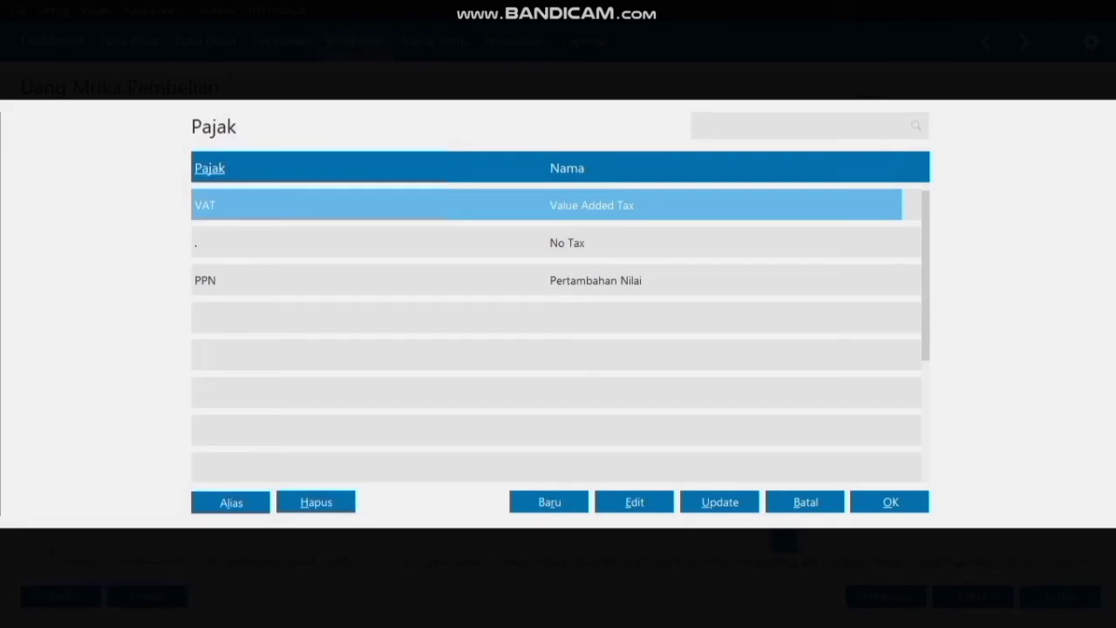
pyautogui.click(595, 280)
pyautogui.click(890, 502)
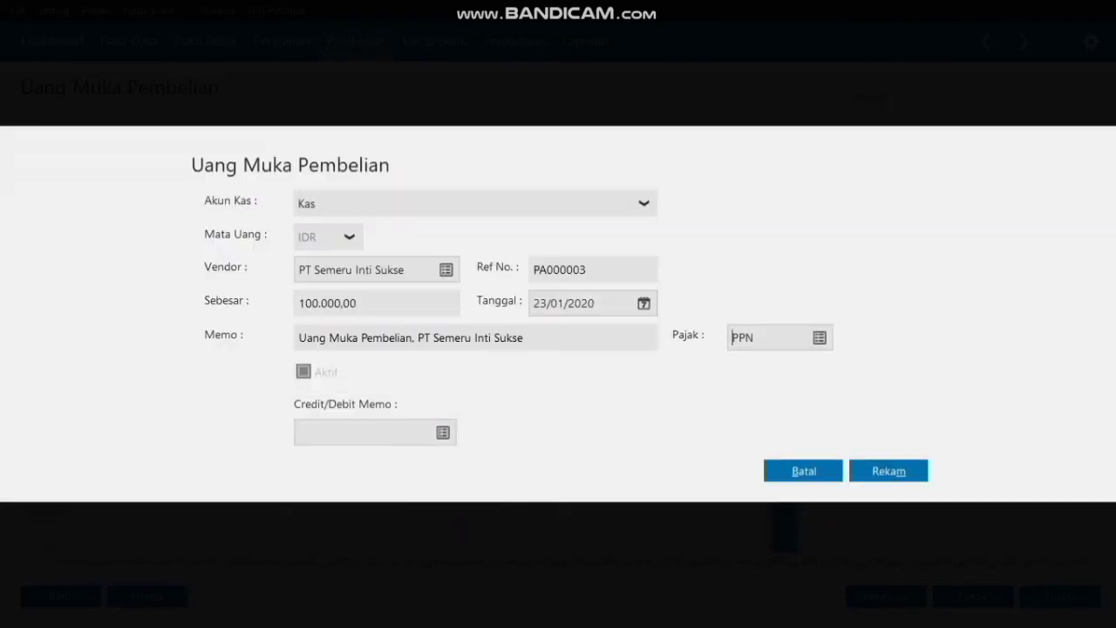
pyautogui.click(888, 471)
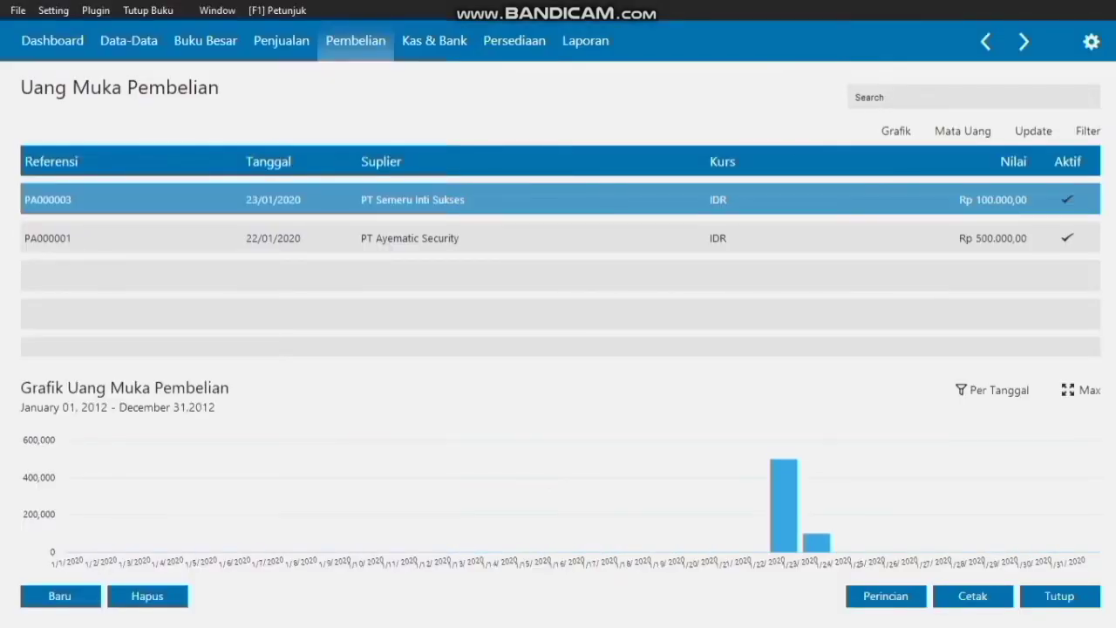
# - Leave the down payment list and create a new goods receipt (Penerimaan Barang) for vendor PT Semeru Inti Sukses
pyautogui.click(1057, 595)
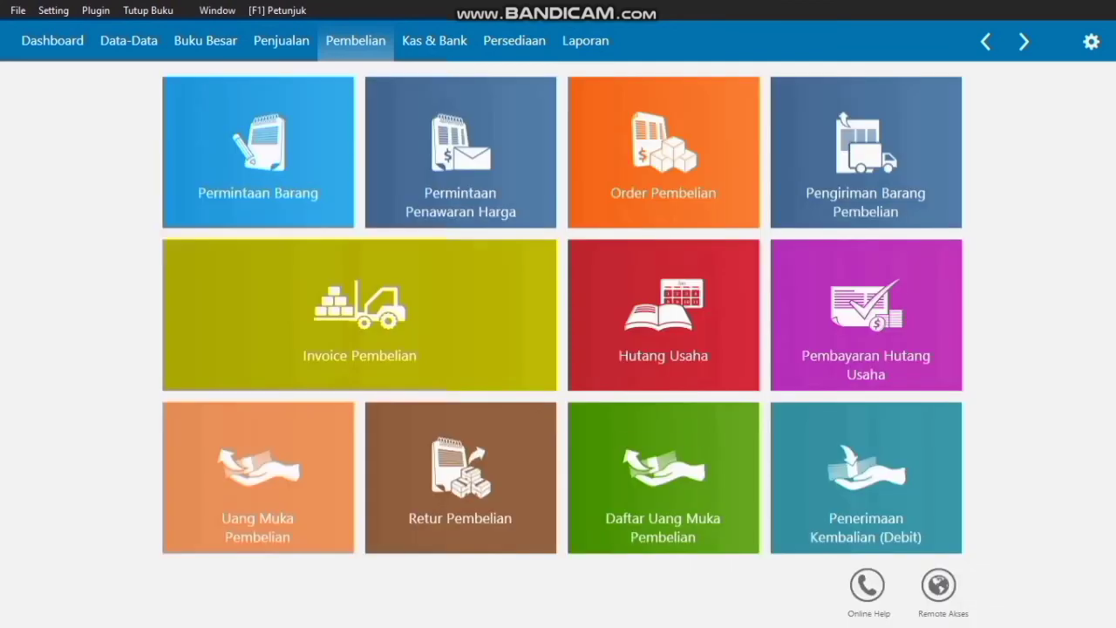
pyautogui.moveTo(359, 314)
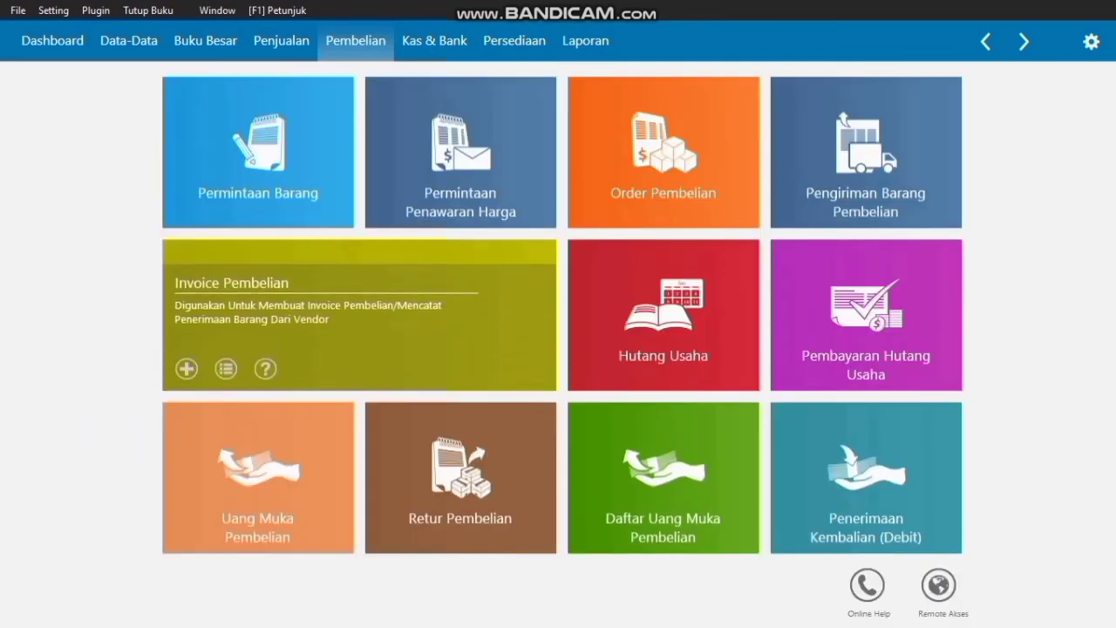
pyautogui.click(359, 314)
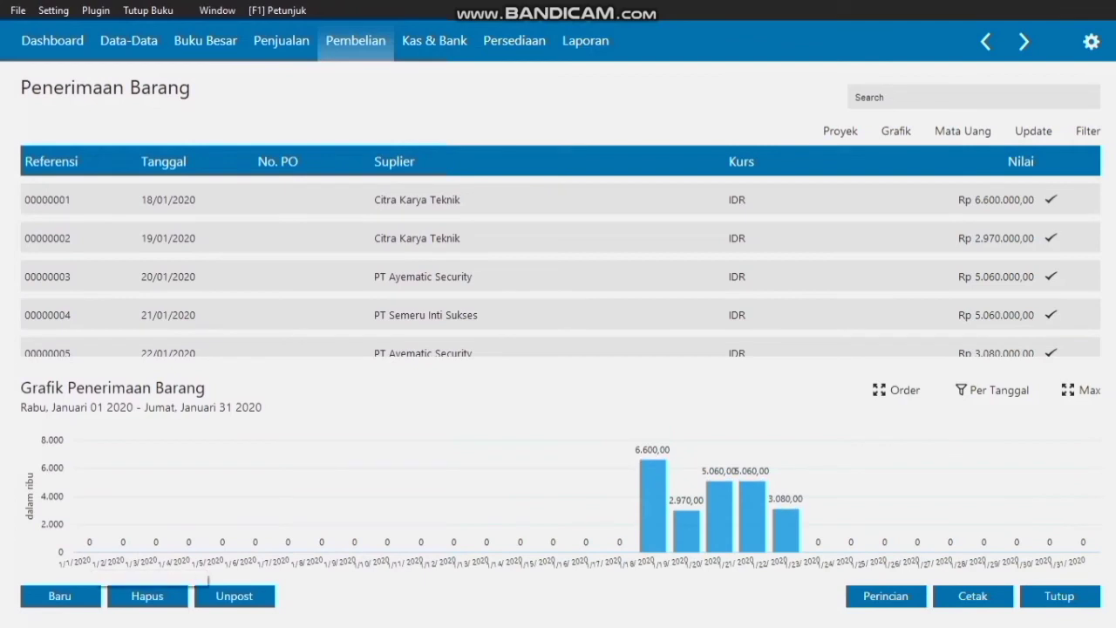
pyautogui.click(60, 596)
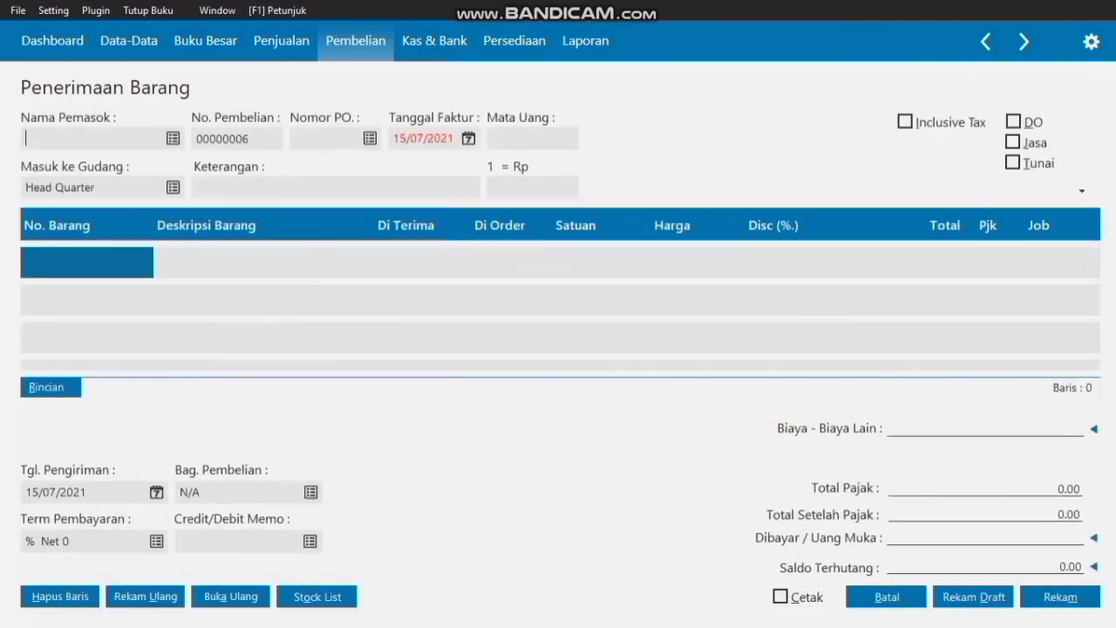
pyautogui.press('Return')
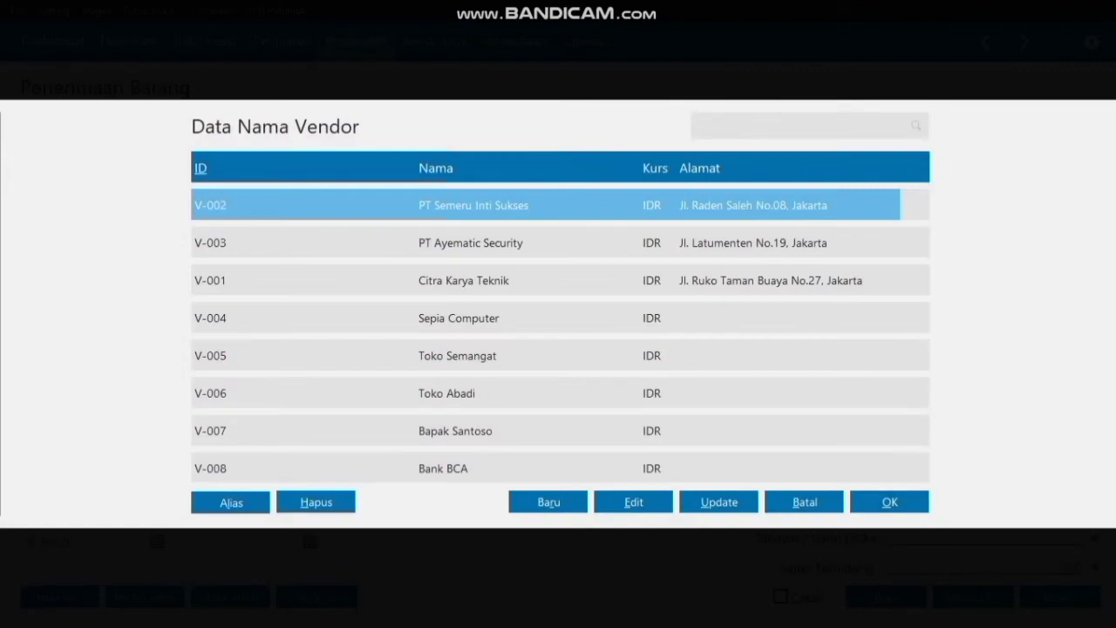
pyautogui.press('Return')
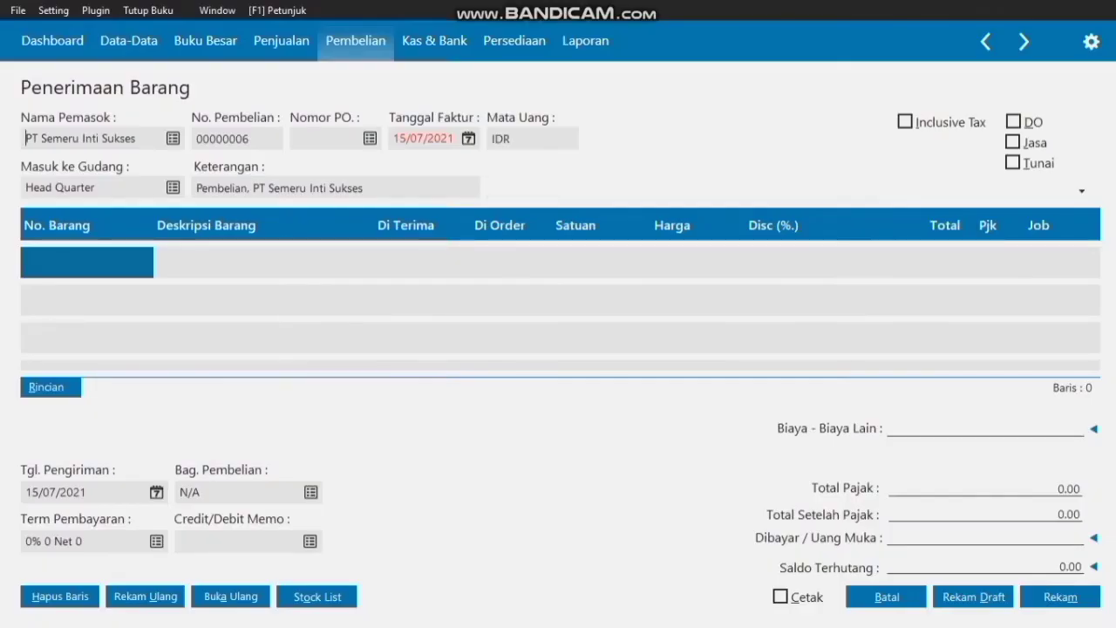
# - Set the invoice date (Tanggal Faktur) of the PT Semeru Inti Sukses receipt to 23/01/2020
pyautogui.click(468, 138)
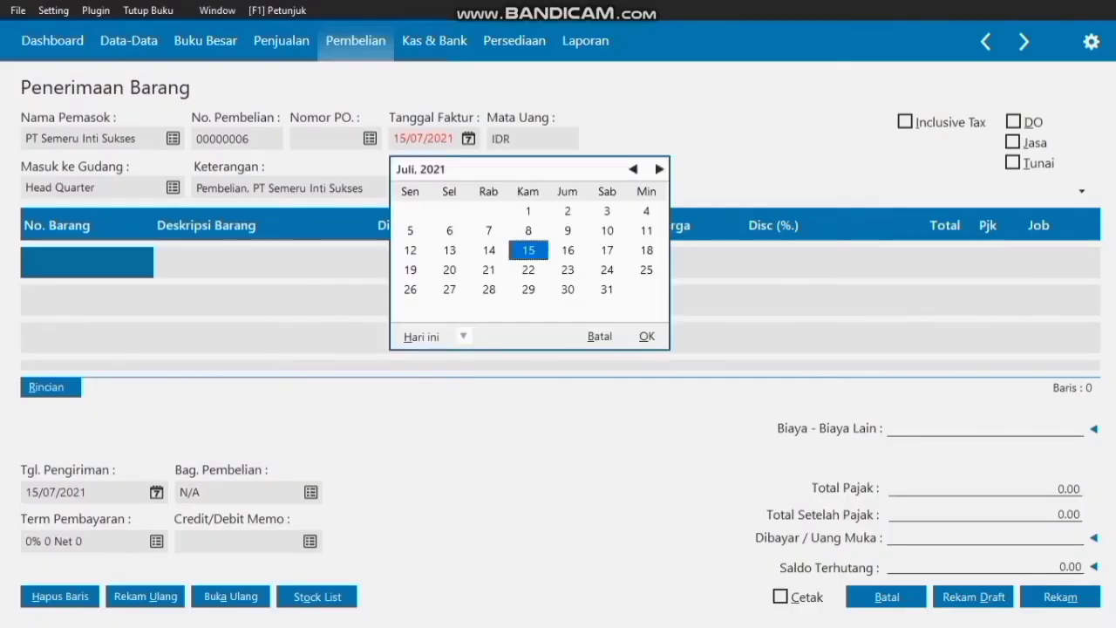
pyautogui.click(632, 169)
pyautogui.click(633, 169)
pyautogui.click(633, 169)
pyautogui.click(633, 170)
pyautogui.click(633, 169)
pyautogui.click(632, 169)
pyautogui.click(632, 170)
pyautogui.click(633, 169)
pyautogui.click(633, 169)
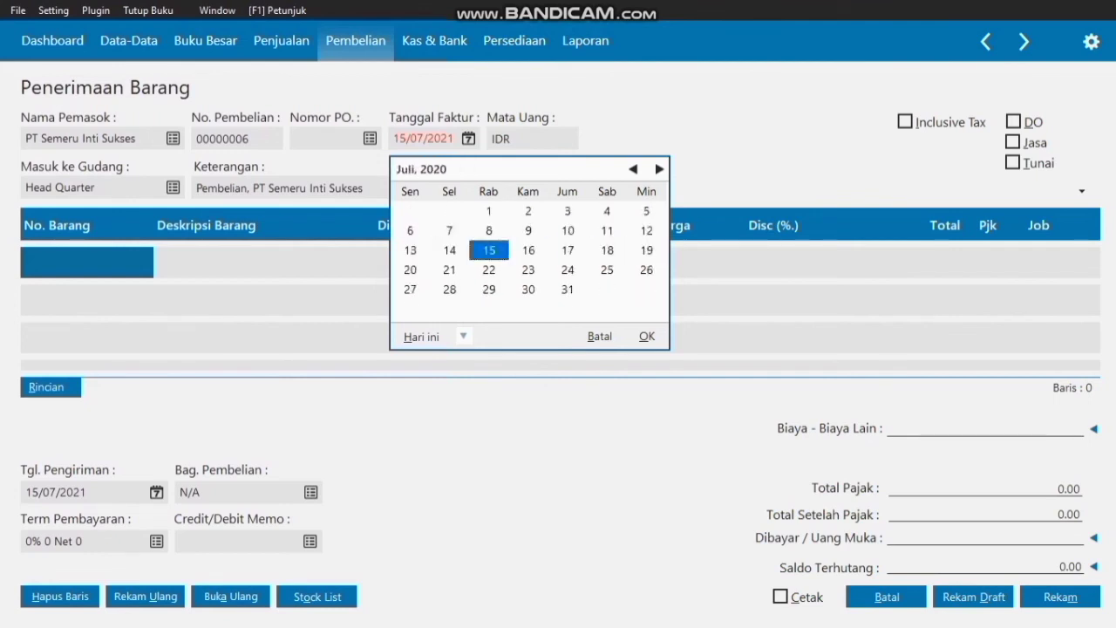
pyautogui.click(632, 169)
pyautogui.click(633, 169)
pyautogui.click(633, 169)
pyautogui.click(632, 169)
pyautogui.click(633, 169)
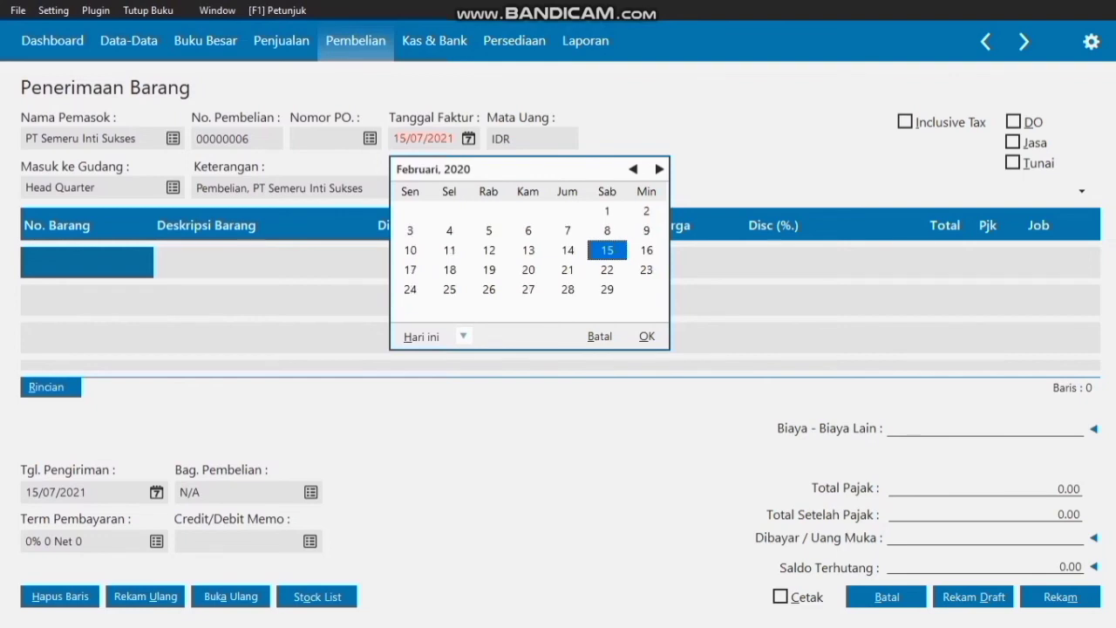
pyautogui.click(633, 169)
pyautogui.click(529, 270)
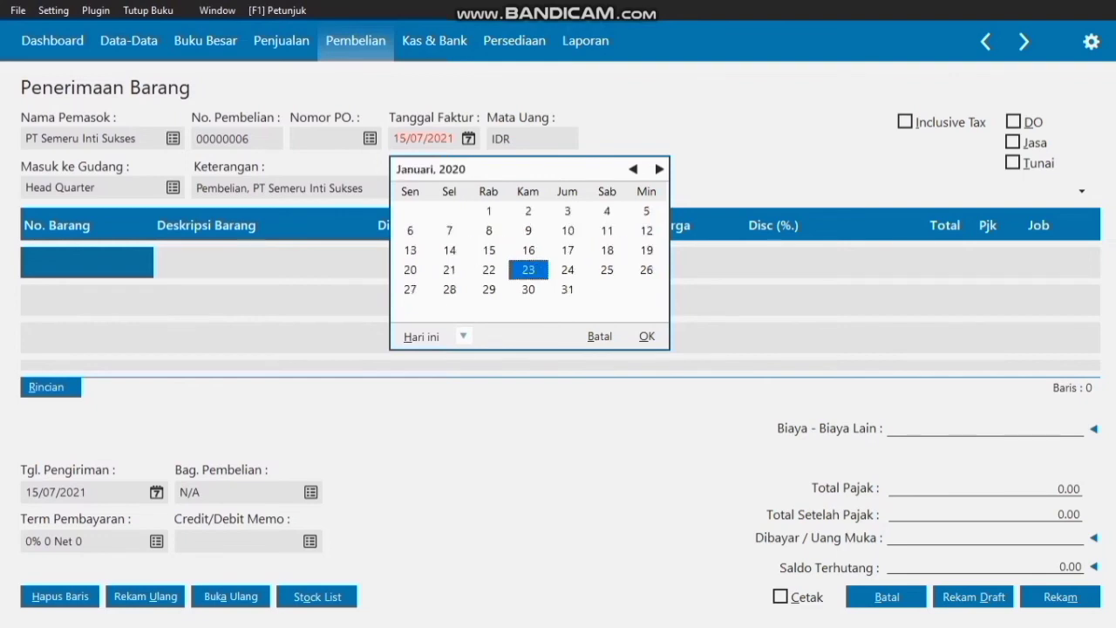
pyautogui.click(645, 337)
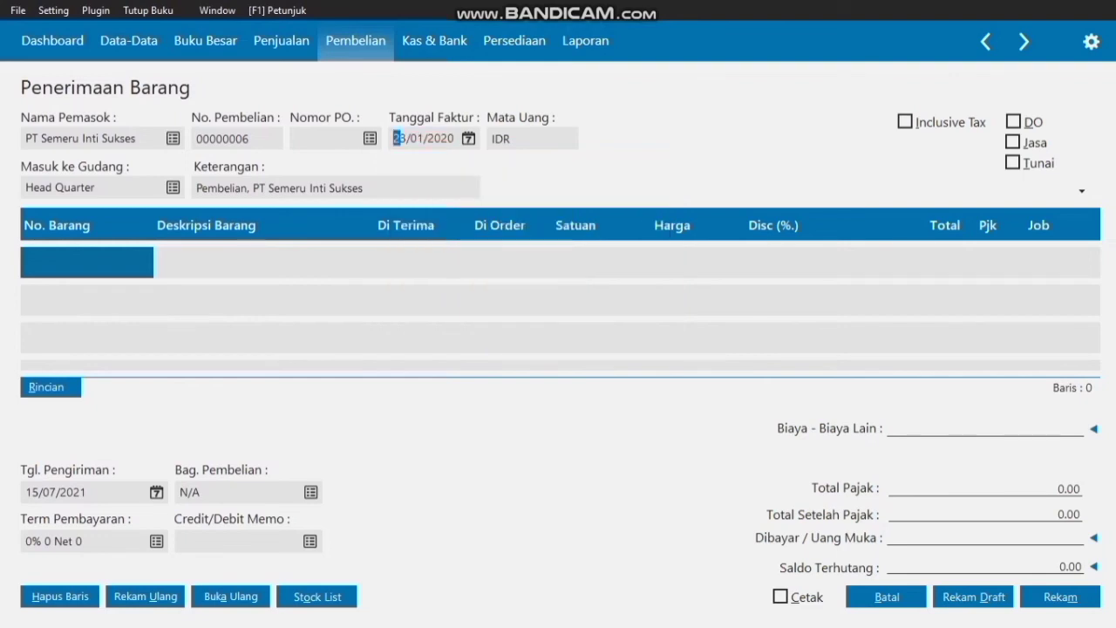
pyautogui.doubleClick(423, 138)
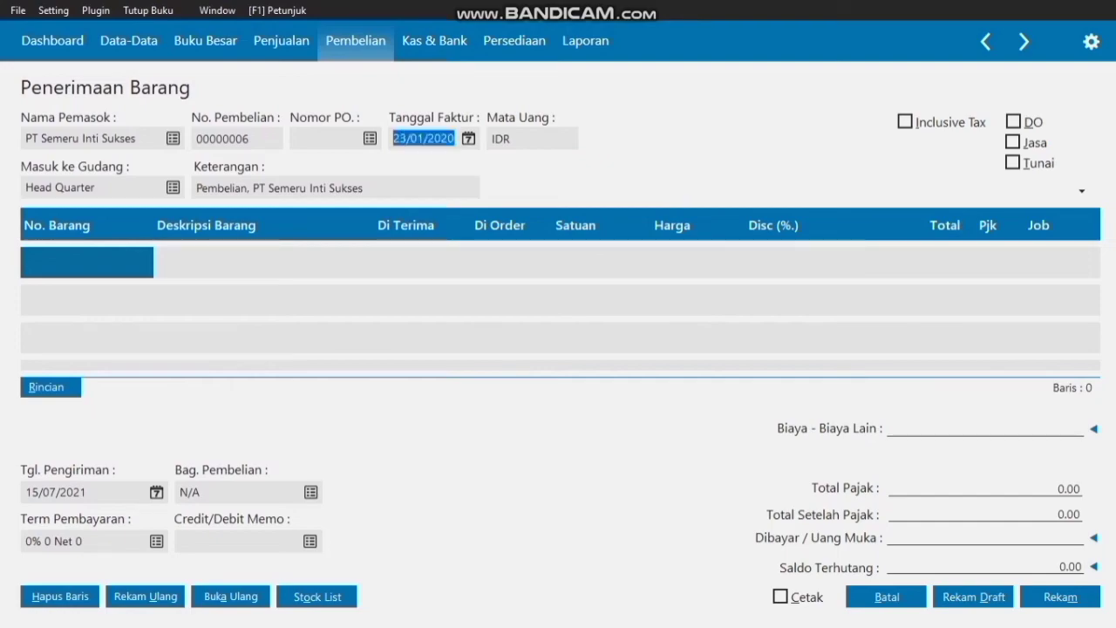
# - Add item P-009 Mouse to the receipt with a received quantity of 2 and the PPN tax
pyautogui.doubleClick(87, 262)
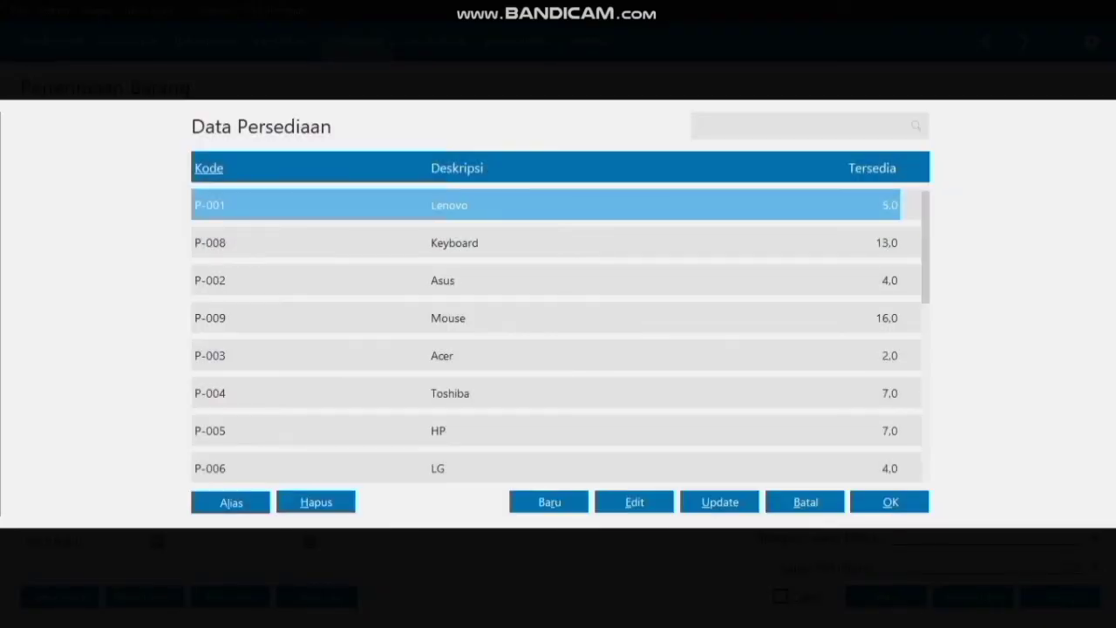
pyautogui.click(448, 318)
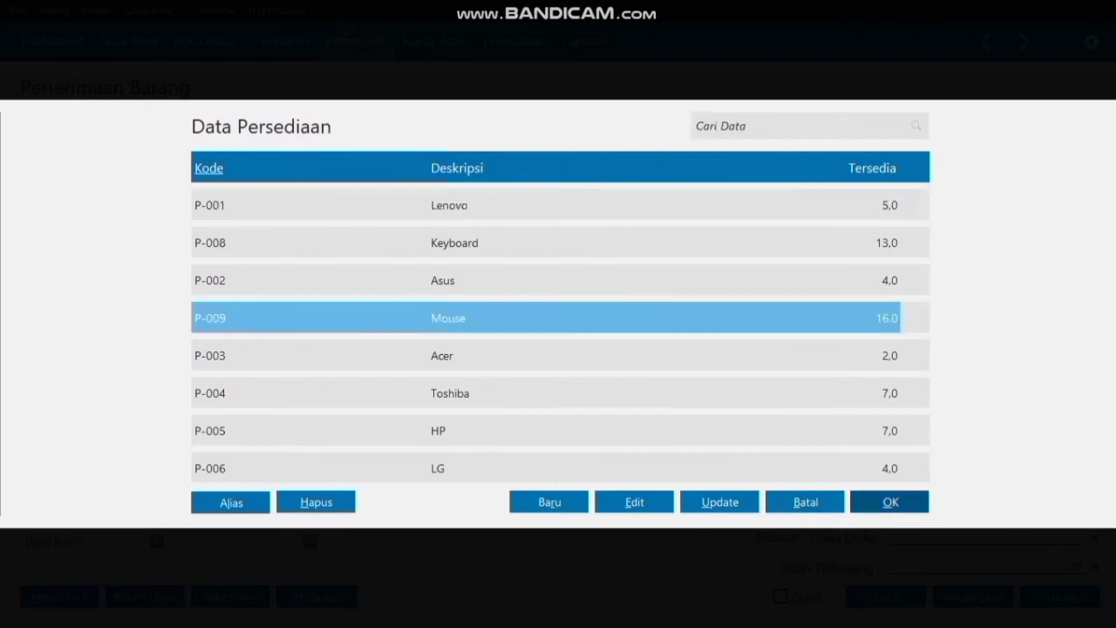
pyautogui.click(890, 502)
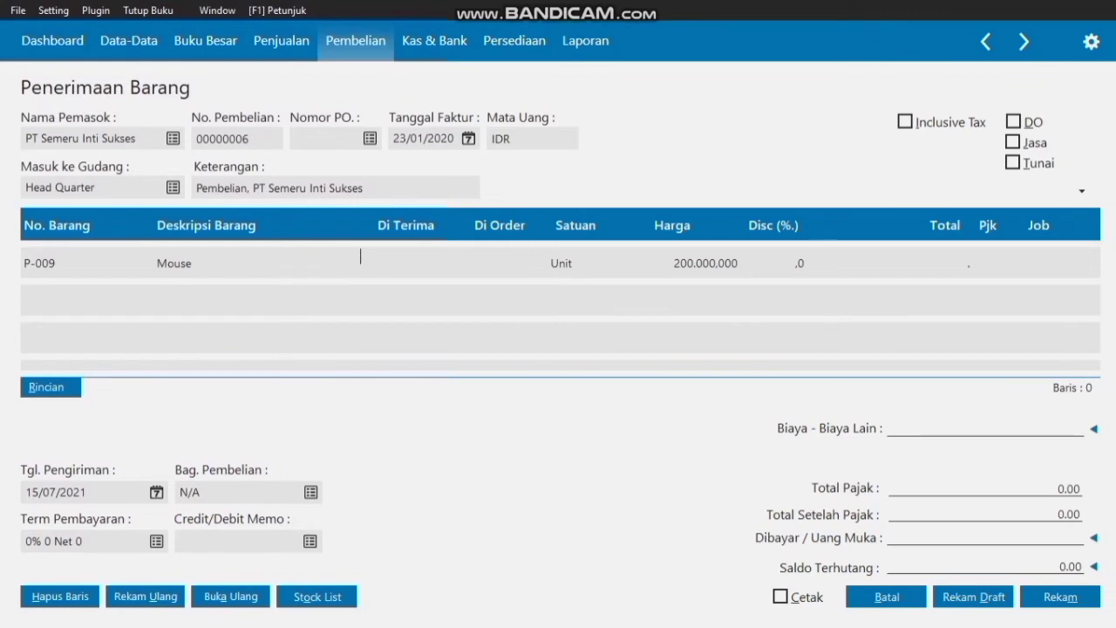
pyautogui.write('2')
pyautogui.press('Return')
pyautogui.press('Return')
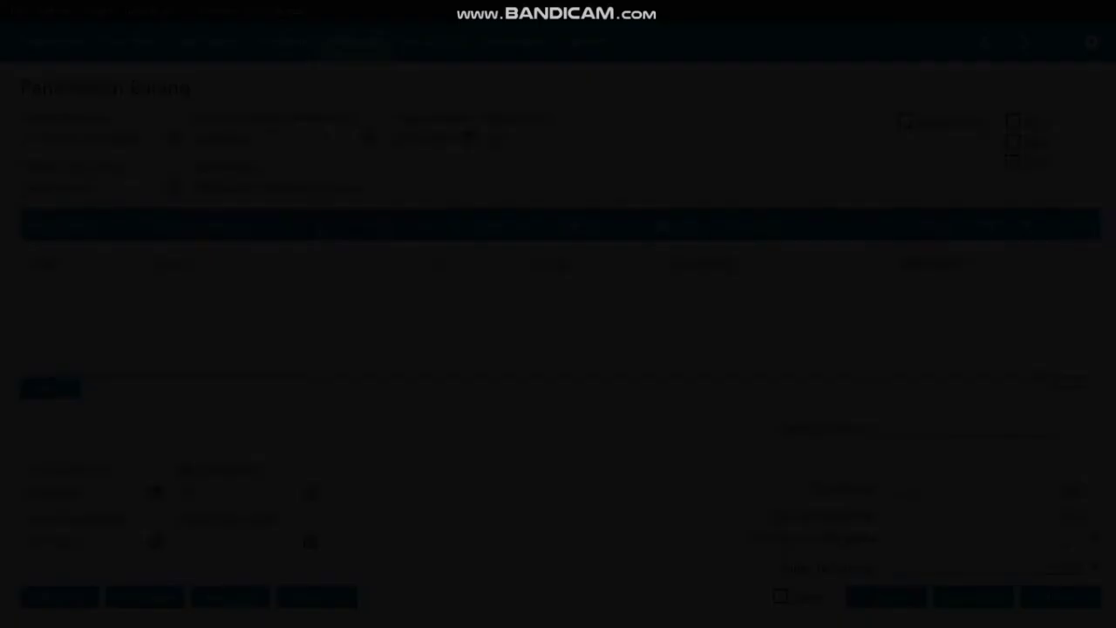
pyautogui.press('Down')
pyautogui.press('Return')
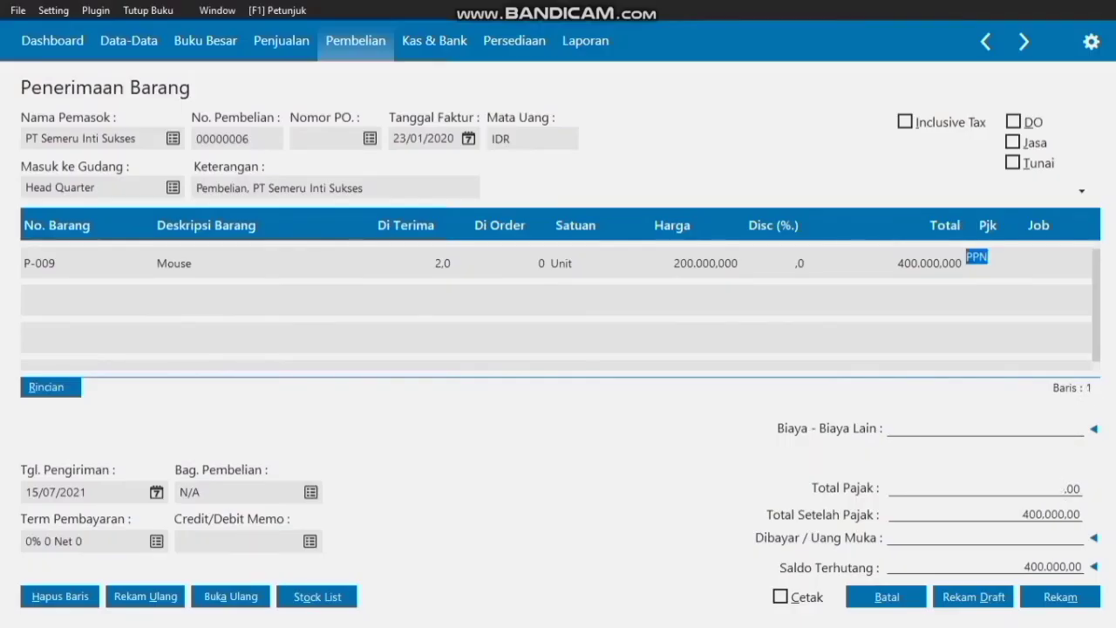
# - Set the delivery date (Tgl. Pengiriman) of the PT Semeru Inti Sukses receipt to 23/01/2020
pyautogui.click(156, 492)
pyautogui.press('pageup')
pyautogui.press('pageup')
pyautogui.press('pageup')
pyautogui.press('pageup')
pyautogui.press('pageup')
pyautogui.press('pageup')
pyautogui.press('pageup')
pyautogui.press('pageup')
pyautogui.press('pageup')
pyautogui.press('pageup')
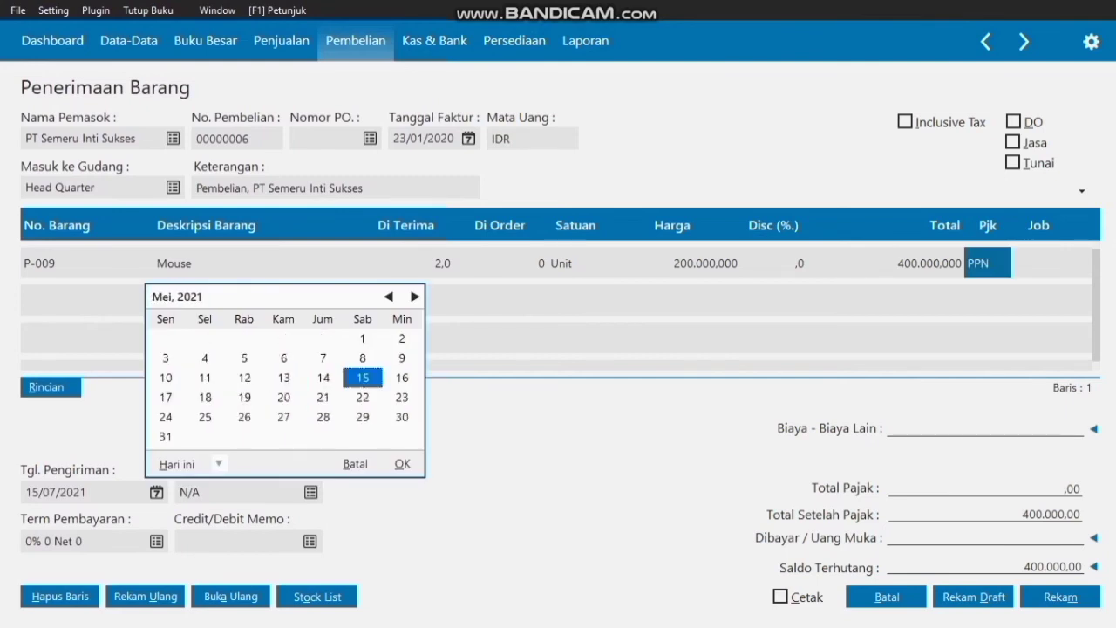
pyautogui.press('pageup')
pyautogui.press('pageup')
pyautogui.press('pageup')
pyautogui.press('pageup')
pyautogui.press('pageup')
pyautogui.press('pageup')
pyautogui.press('pageup')
pyautogui.press('pageup')
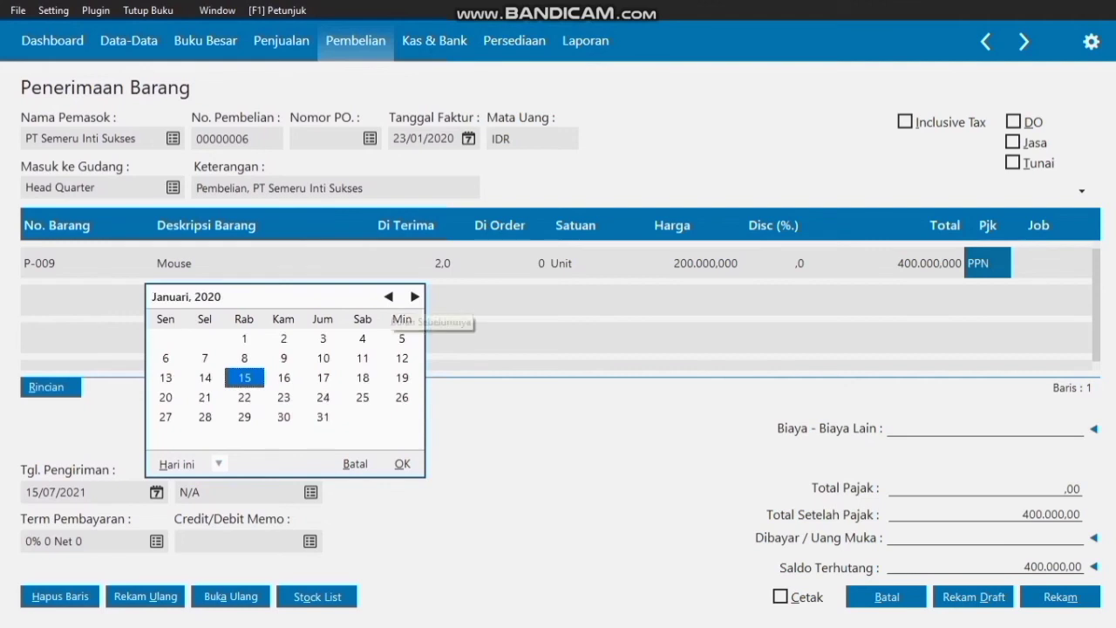
pyautogui.click(323, 417)
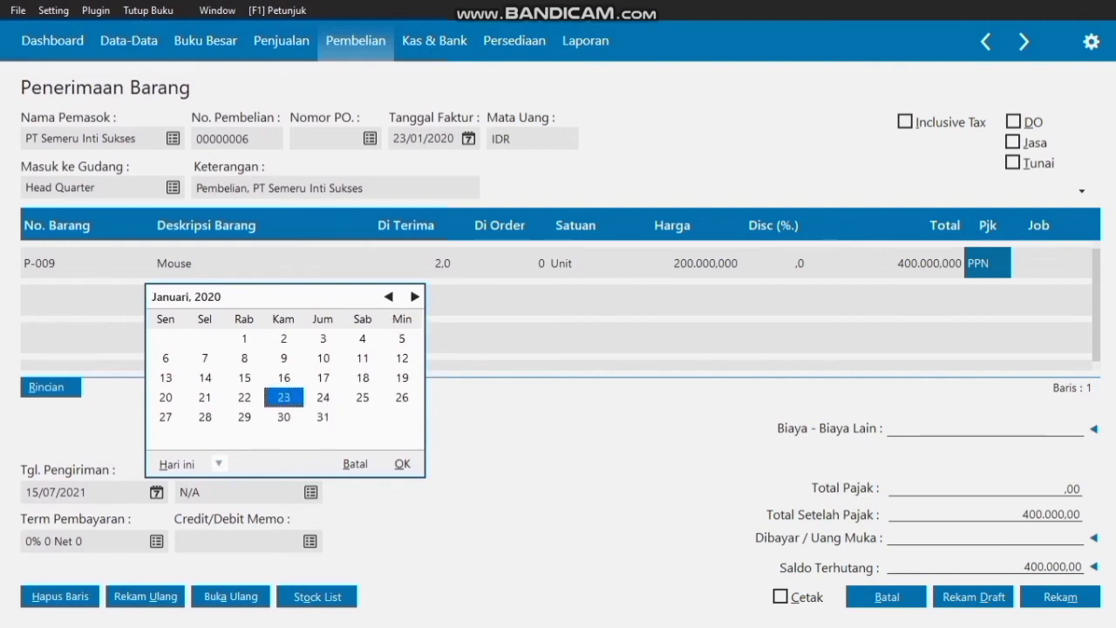
pyautogui.press('Return')
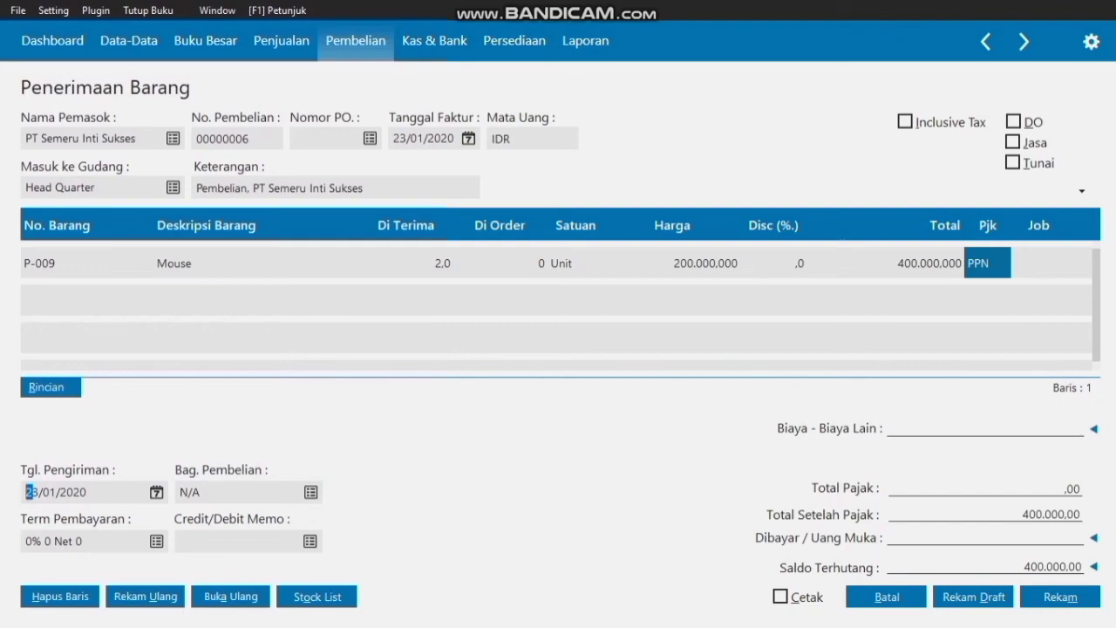
# - Set the payment terms to 10 discount days, 30 due days, 2% early discount and 1% late penalty, and assign the first listed purchasing employee
pyautogui.click(157, 541)
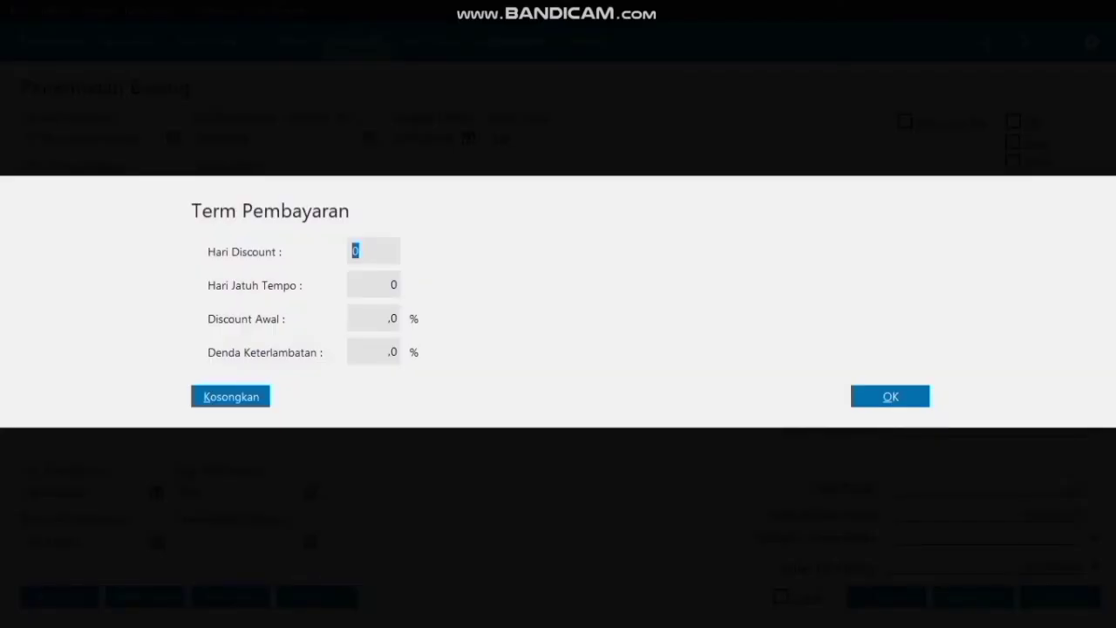
pyautogui.write('10')
pyautogui.press('Tab')
pyautogui.write('30')
pyautogui.press('Tab')
pyautogui.write('2')
pyautogui.press('Tab')
pyautogui.write('1')
pyautogui.press('Return')
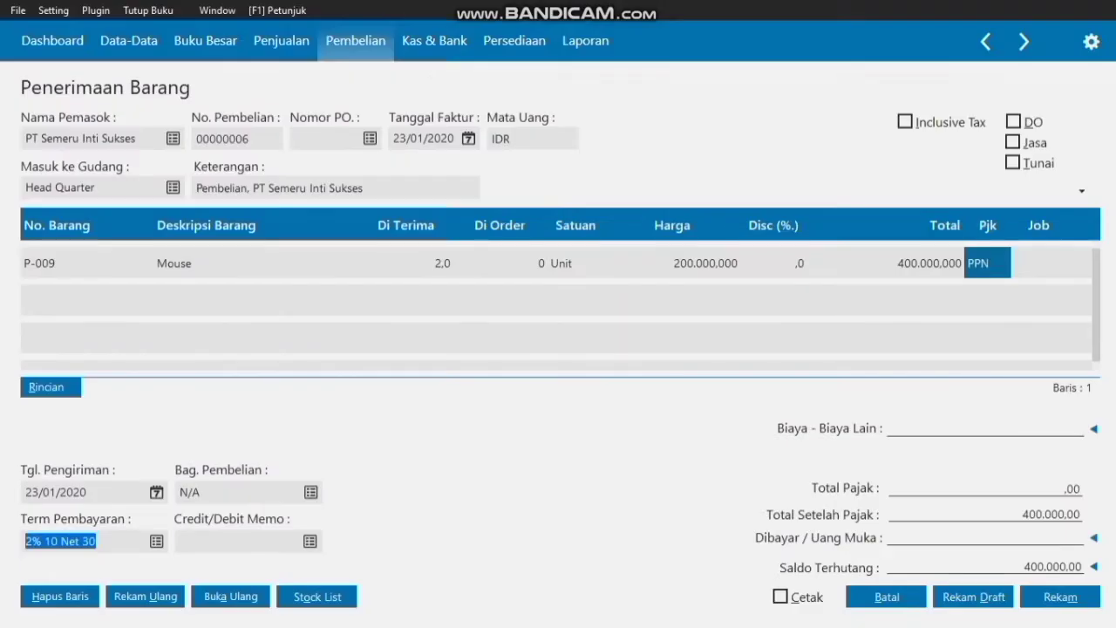
pyautogui.click(310, 492)
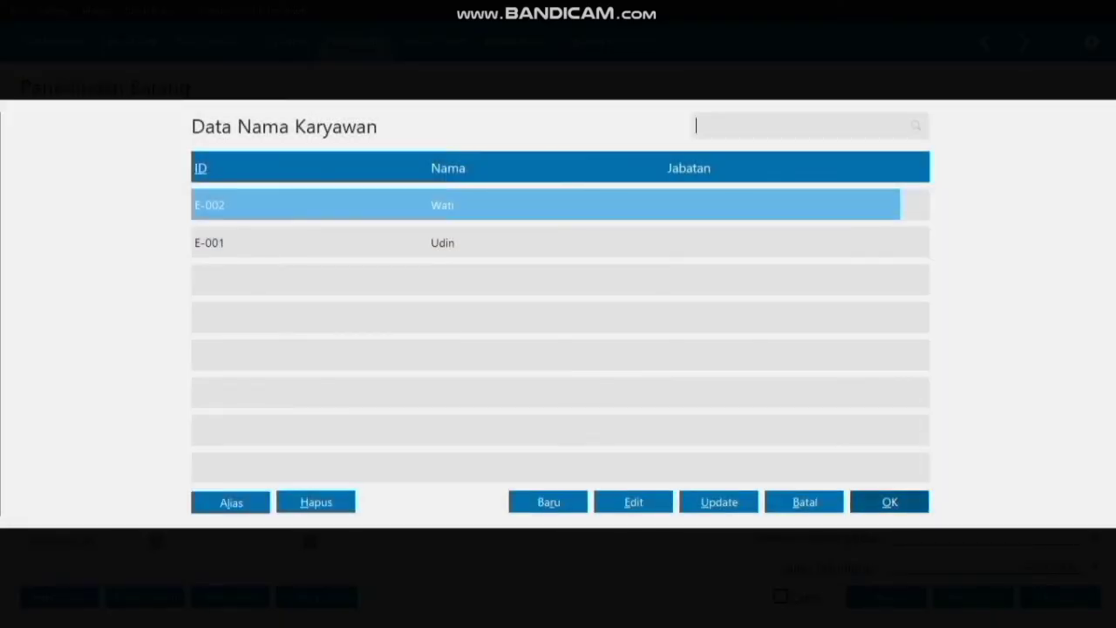
pyautogui.click(889, 502)
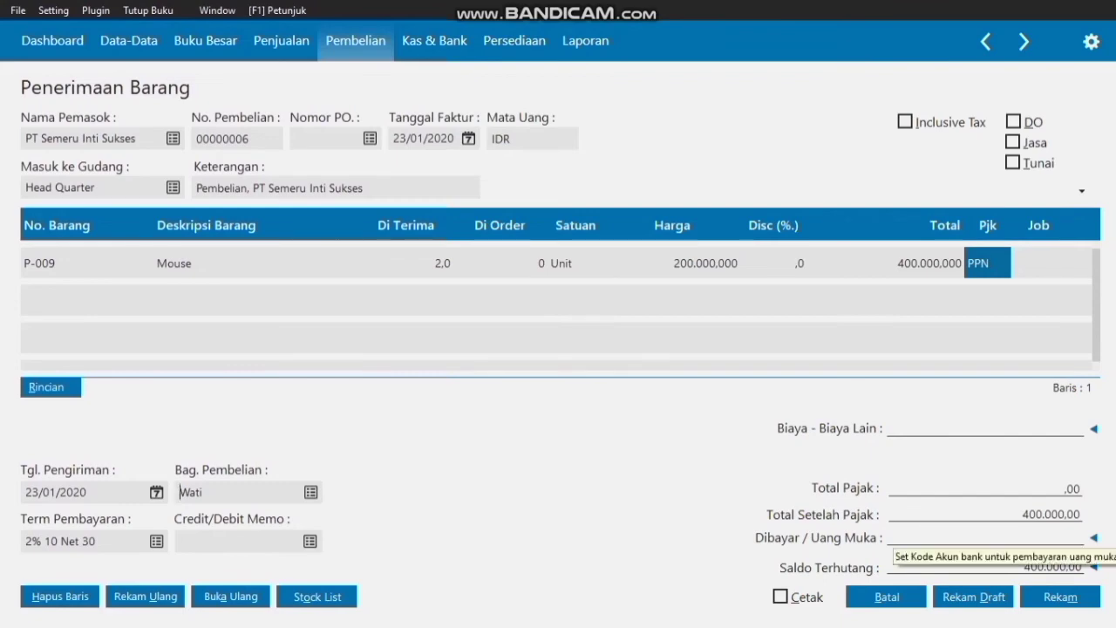
# - Apply the vendor's down payment PA000003 to the PT Semeru Inti Sukses receipt and record the transaction
pyautogui.click(1093, 538)
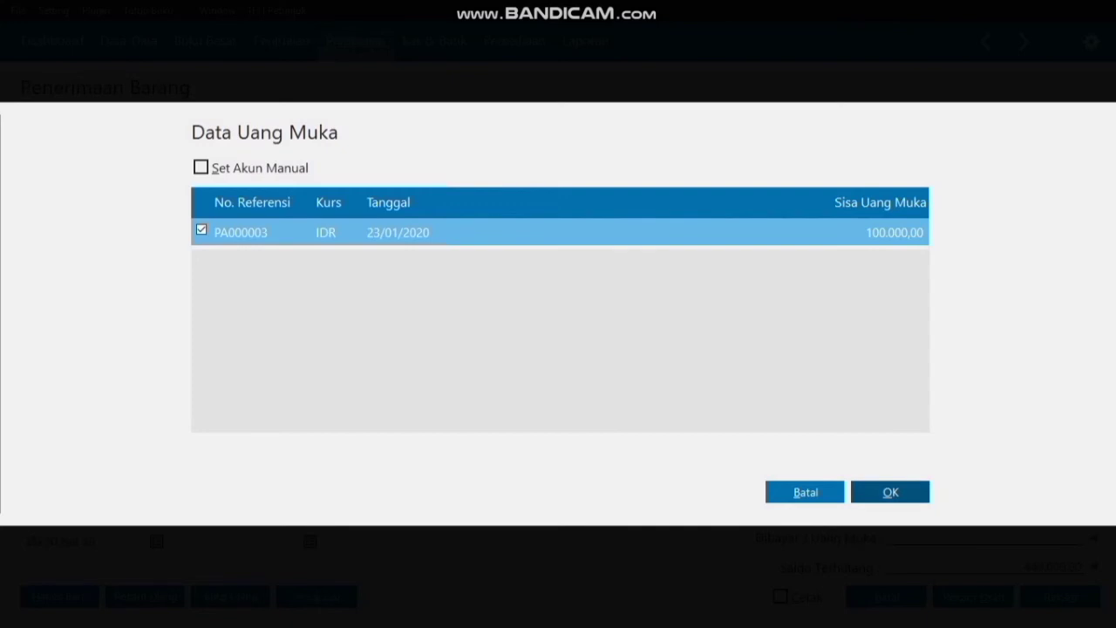
pyautogui.click(890, 492)
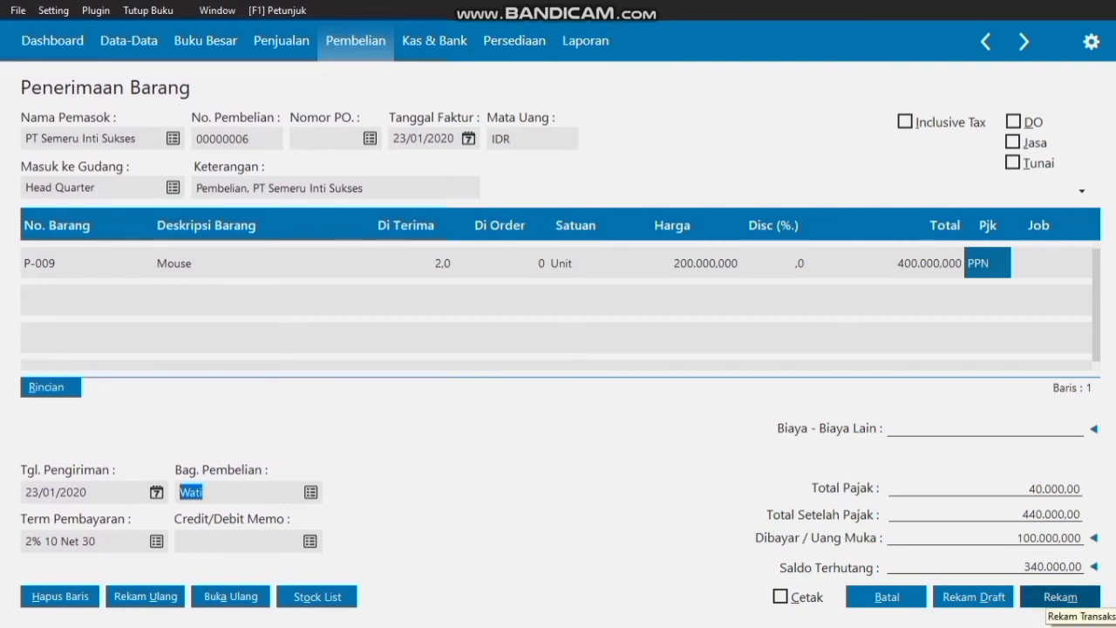
pyautogui.click(1059, 598)
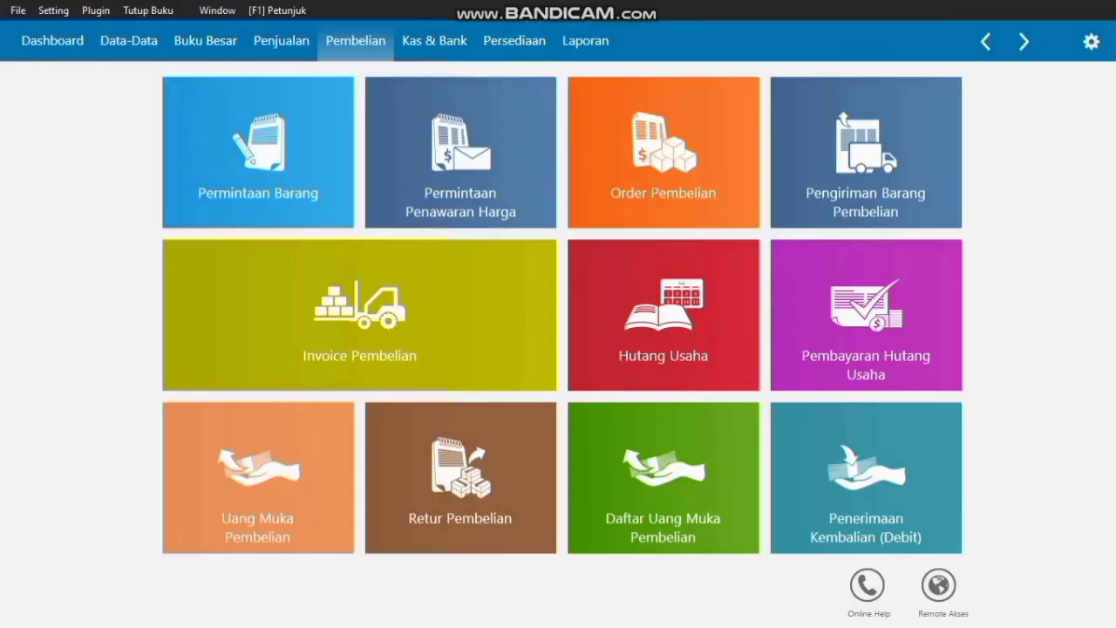
# - Create a new purchase return (Retur Pembelian) for vendor PT Ayematic Security
pyautogui.moveTo(460, 479)
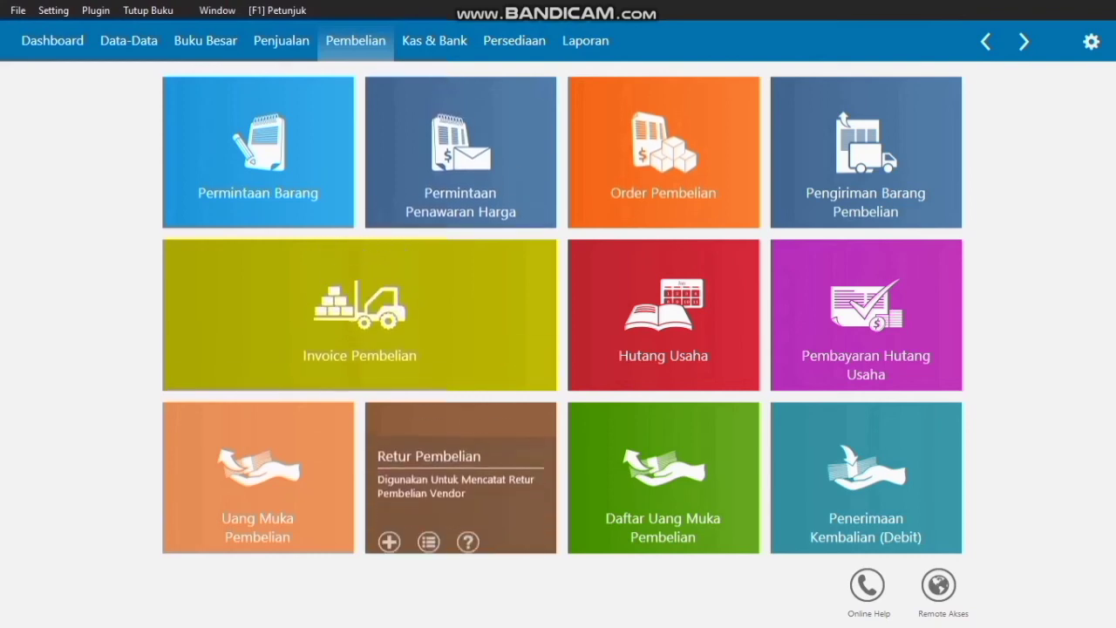
pyautogui.click(428, 531)
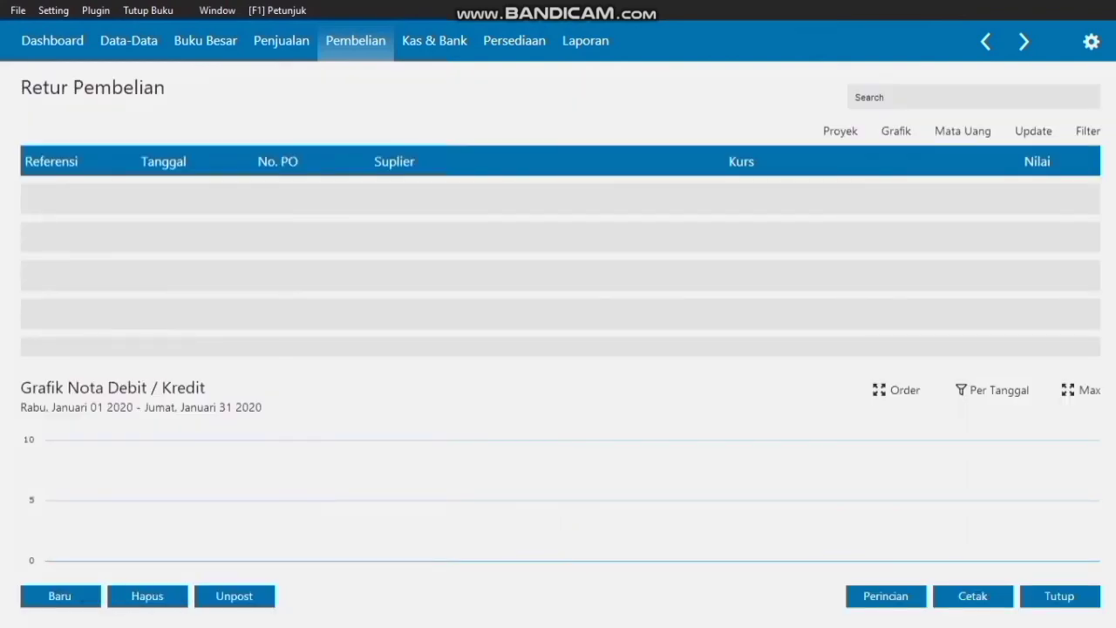
pyautogui.click(60, 596)
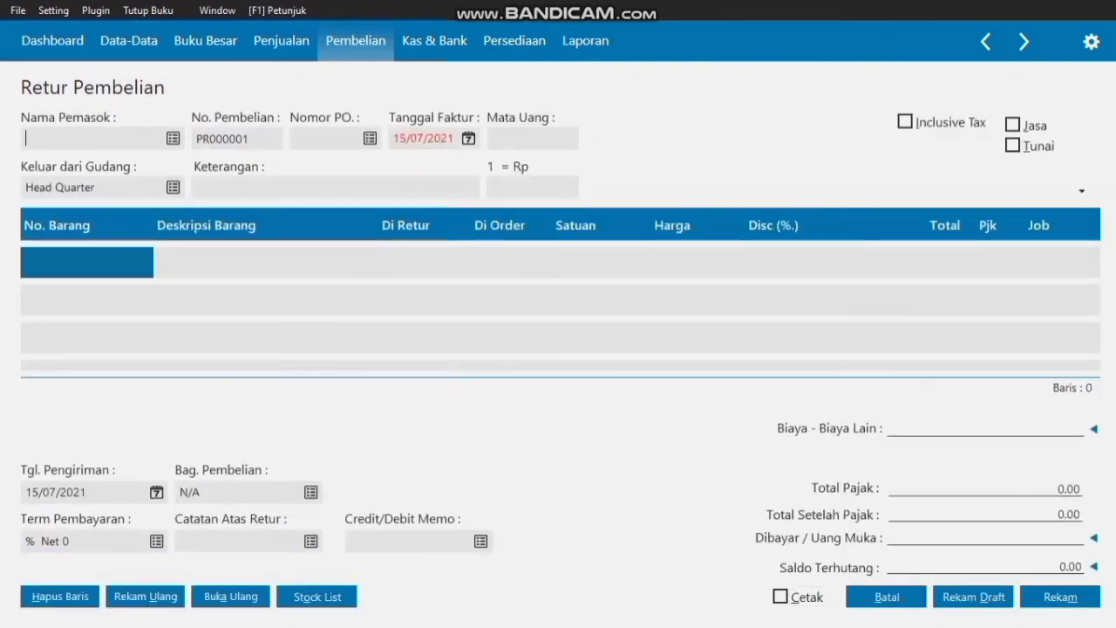
pyautogui.click(173, 139)
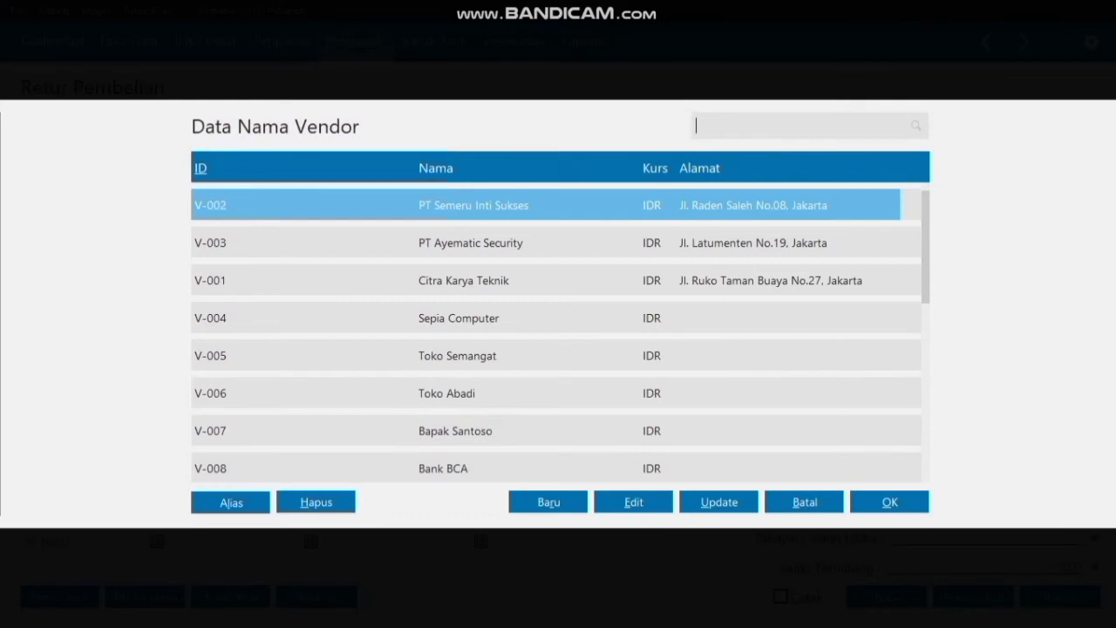
pyautogui.click(470, 243)
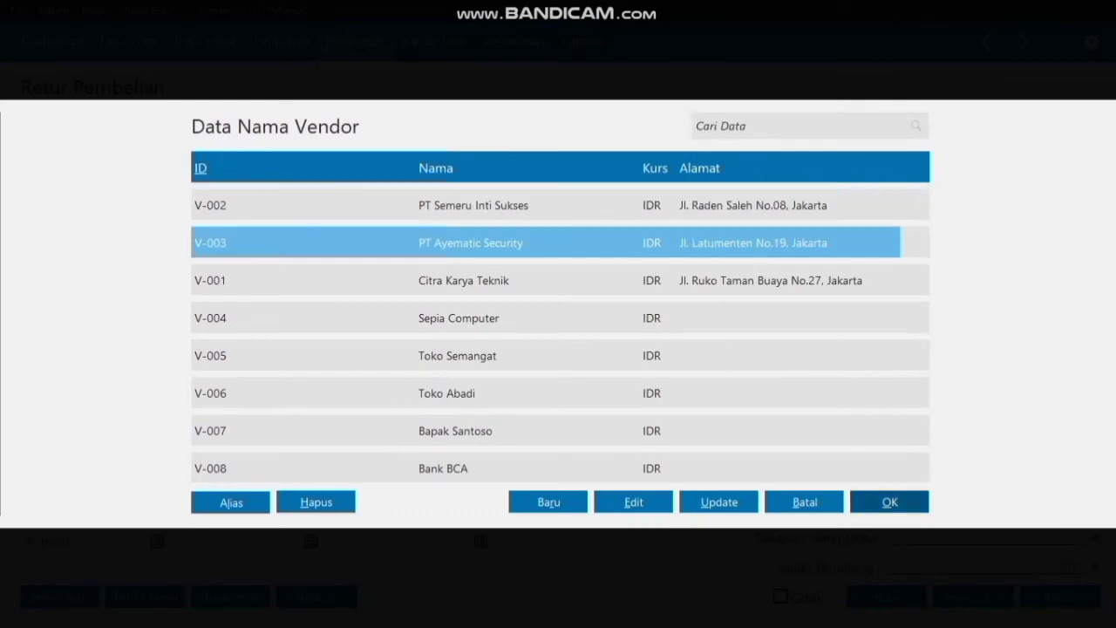
pyautogui.click(889, 502)
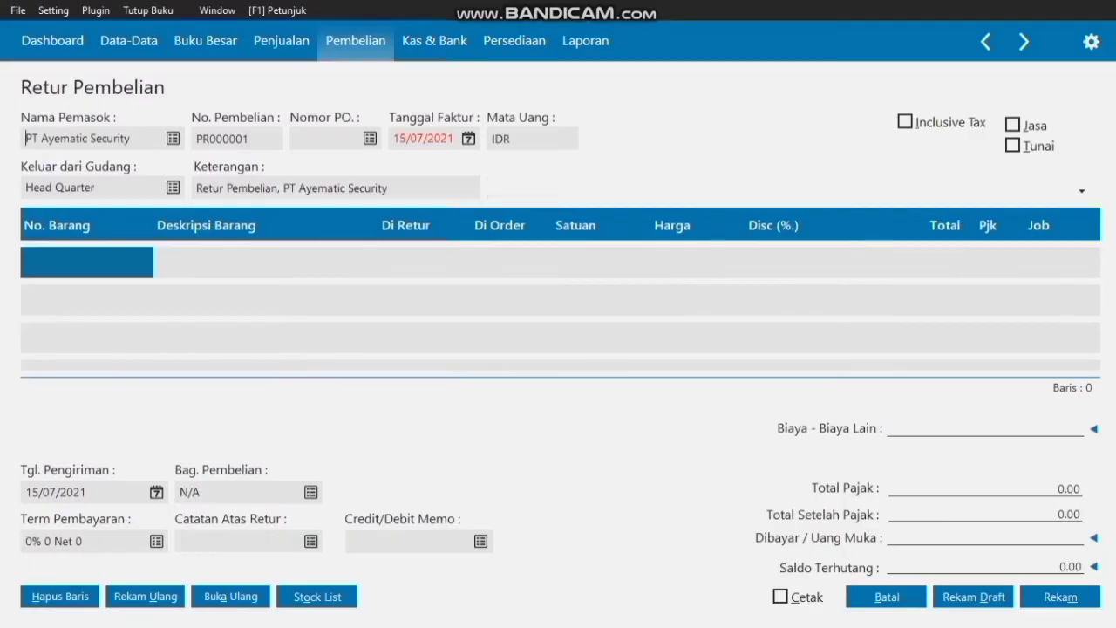
# - Set the invoice date (Tanggal Faktur) of the PT Ayematic Security purchase return to 24/01/2020
pyautogui.click(469, 138)
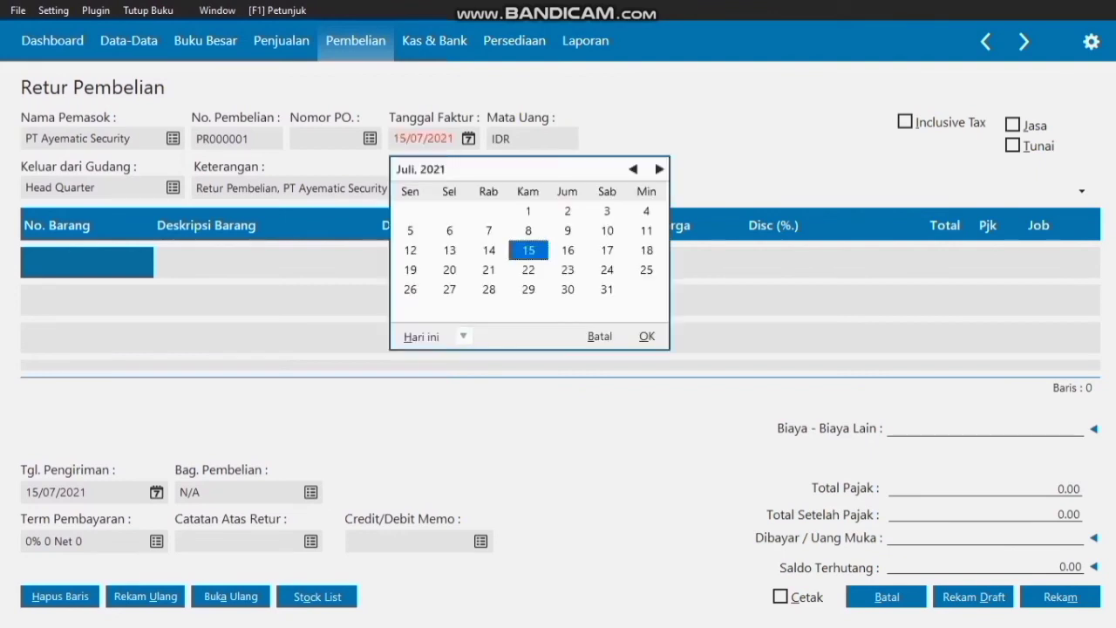
pyautogui.click(632, 169)
pyautogui.click(633, 170)
pyautogui.click(633, 169)
pyautogui.click(633, 169)
pyautogui.click(633, 169)
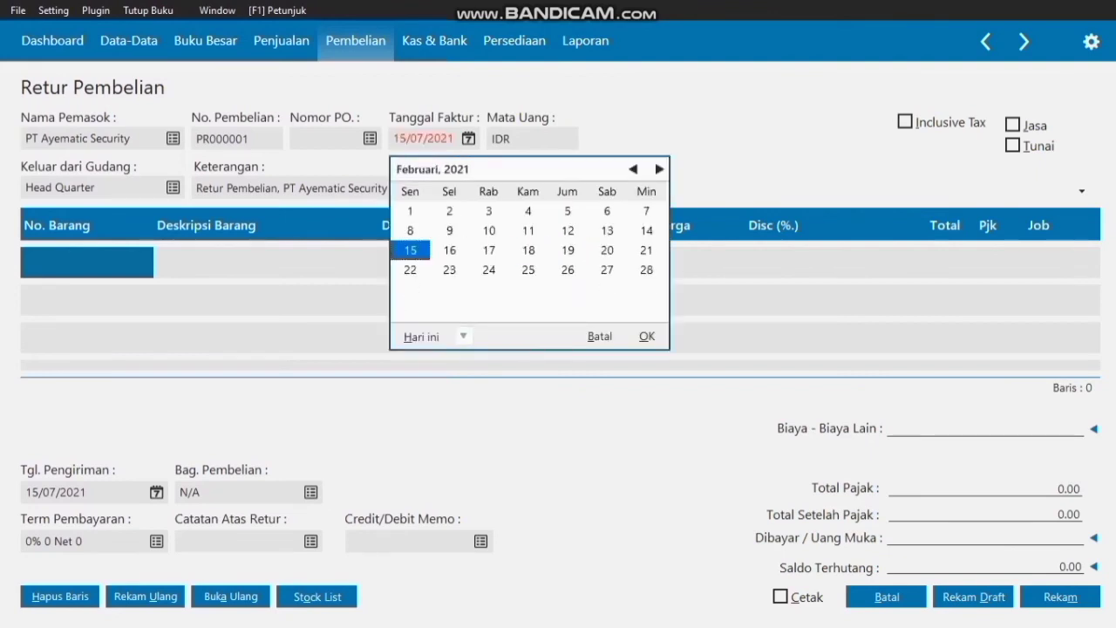
pyautogui.click(633, 169)
pyautogui.doubleClick(633, 169)
pyautogui.click(632, 169)
pyautogui.doubleClick(632, 169)
pyautogui.doubleClick(632, 169)
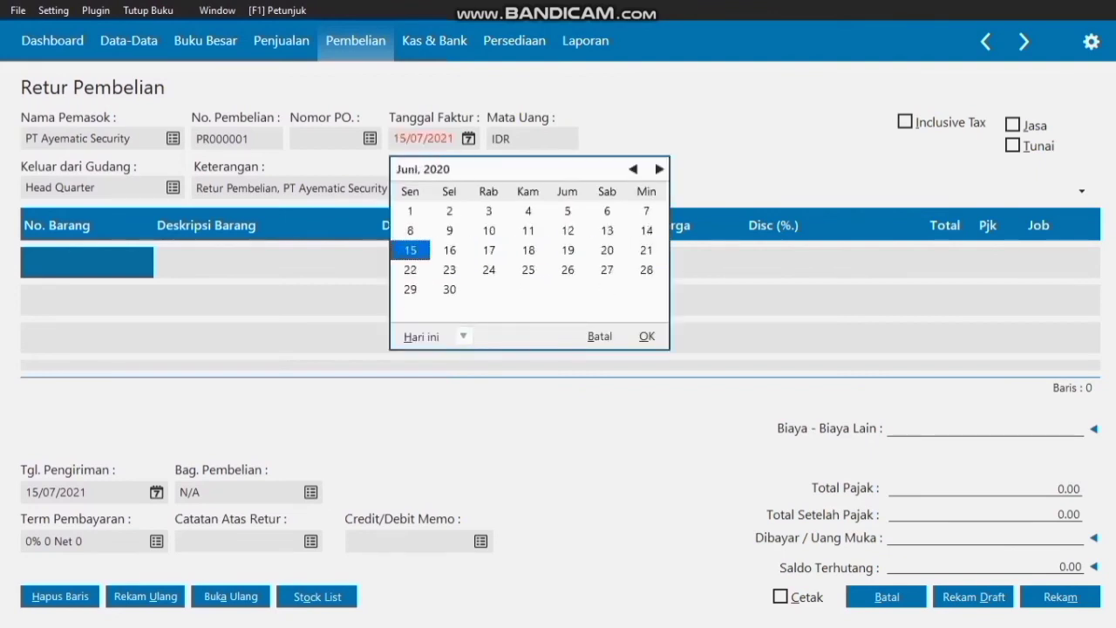
pyautogui.click(632, 169)
pyautogui.doubleClick(633, 170)
pyautogui.doubleClick(633, 169)
pyautogui.click(633, 169)
pyautogui.doubleClick(632, 170)
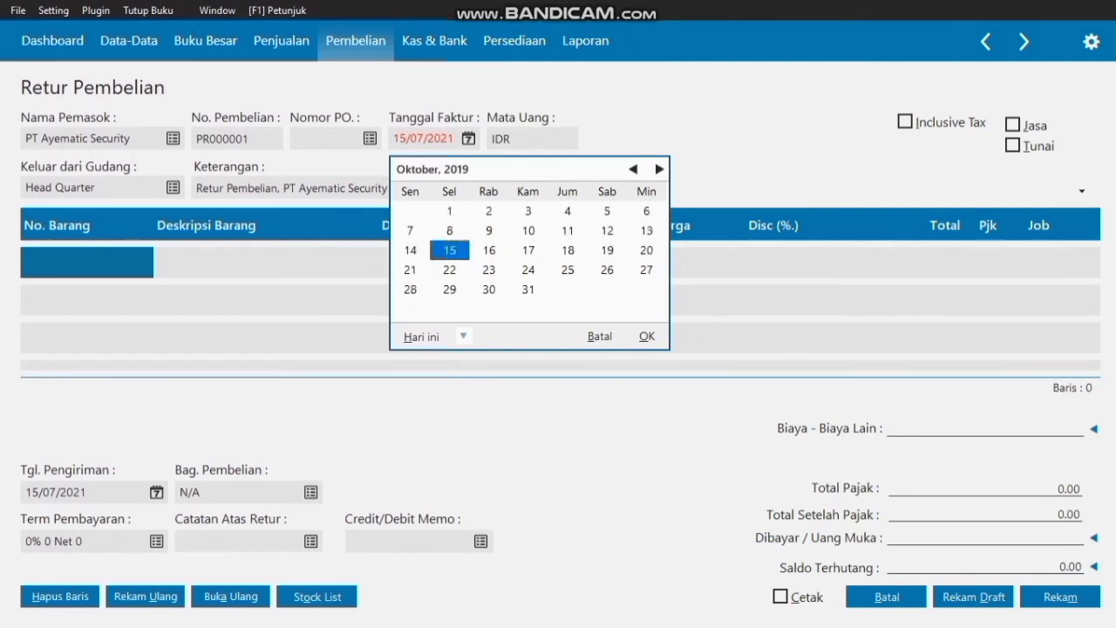
pyautogui.click(659, 169)
pyautogui.click(659, 169)
pyautogui.click(659, 169)
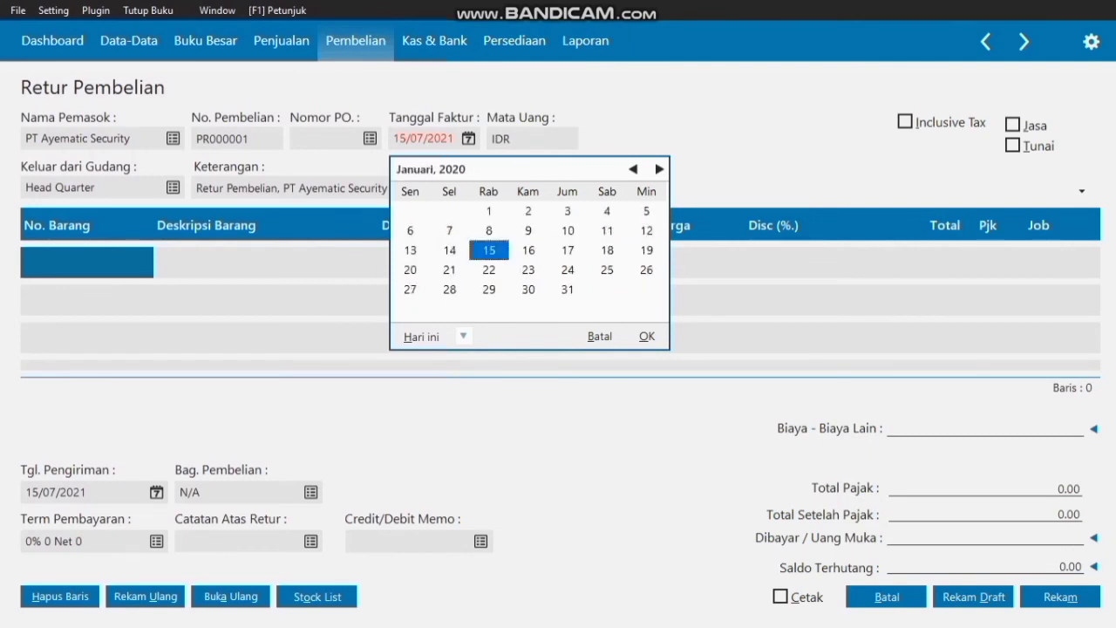
pyautogui.click(606, 269)
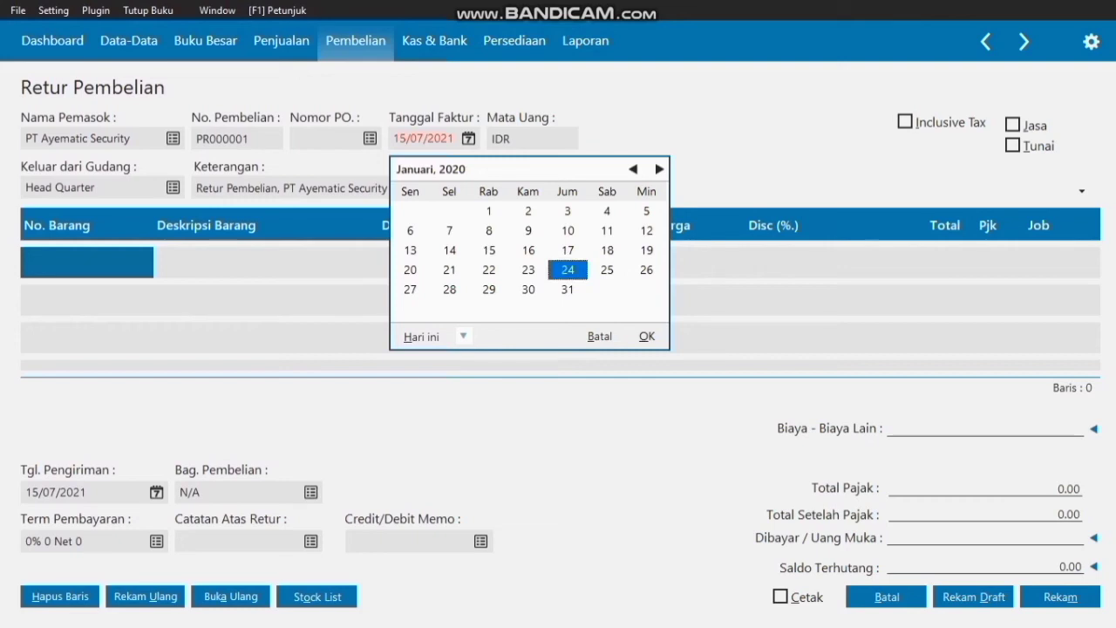
pyautogui.click(646, 336)
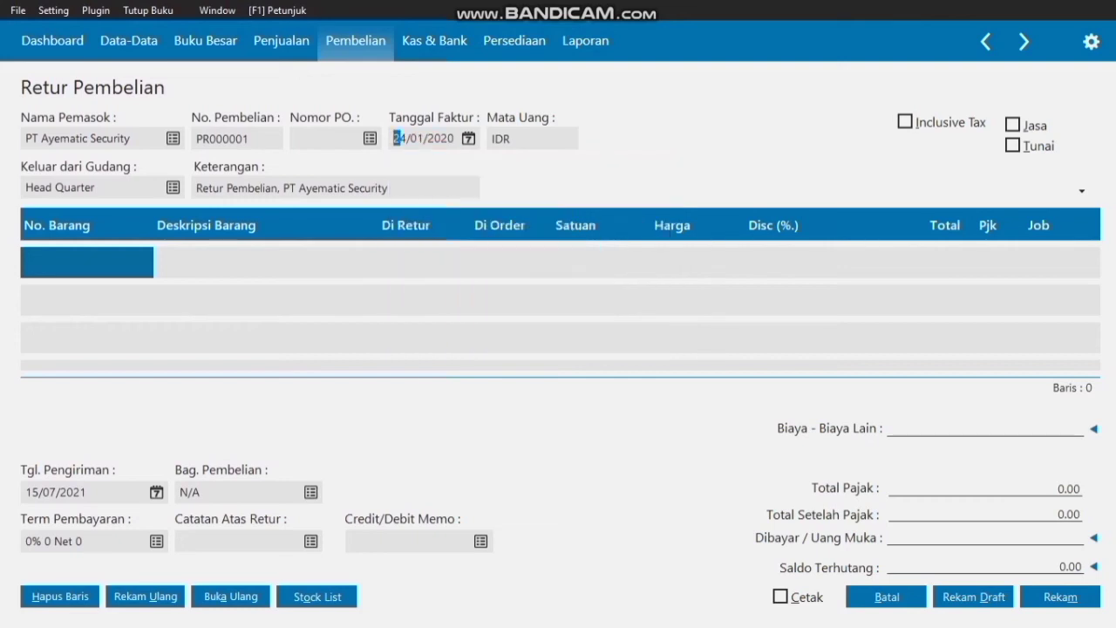
# - Add item P-006 LG to the return with a returned quantity of 1 and PPN tax
pyautogui.doubleClick(87, 262)
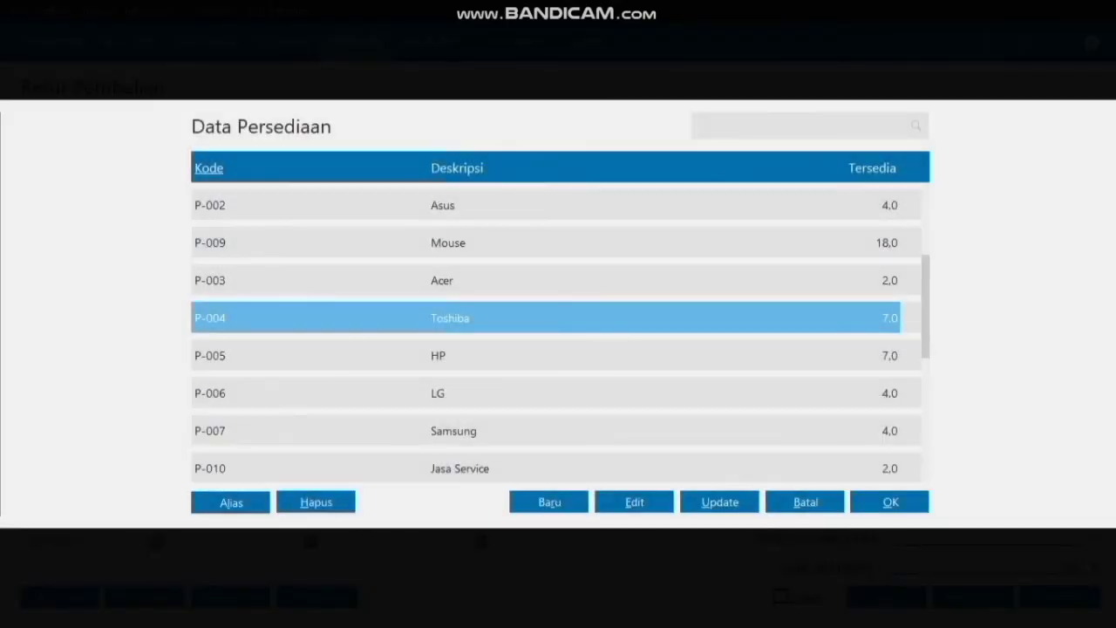
pyautogui.click(438, 393)
pyautogui.click(889, 502)
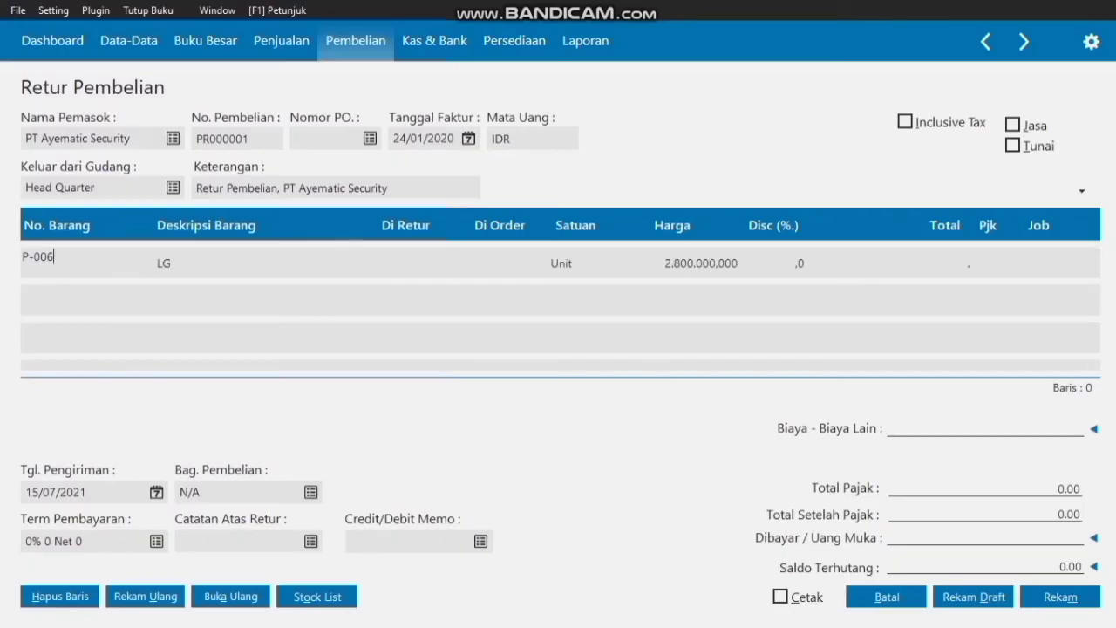
pyautogui.click(406, 262)
pyautogui.write('1')
pyautogui.doubleClick(988, 262)
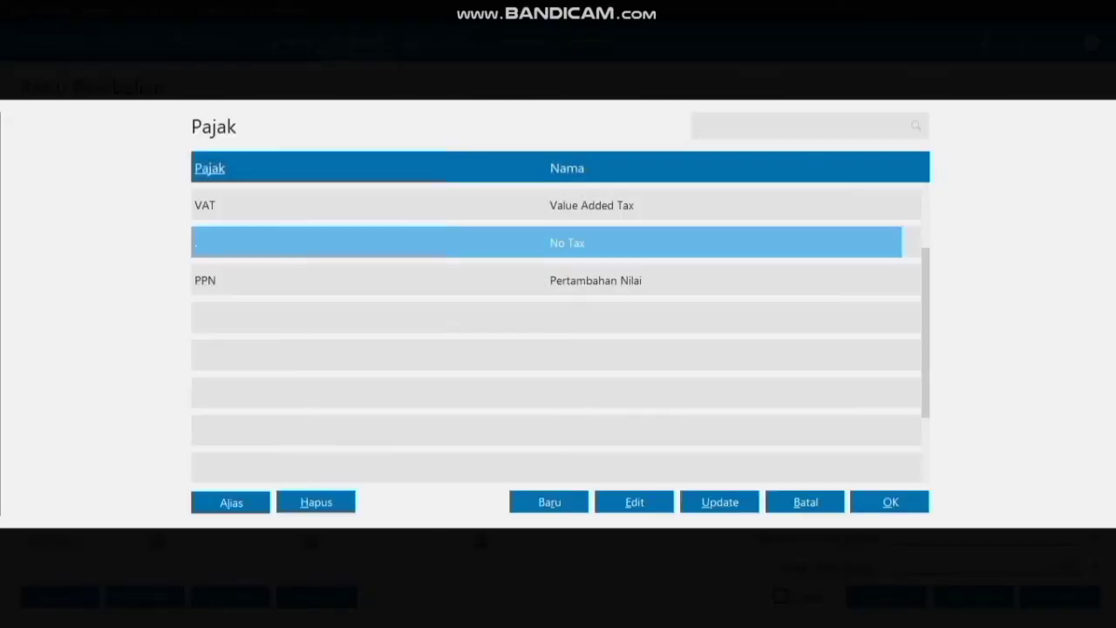
pyautogui.click(558, 280)
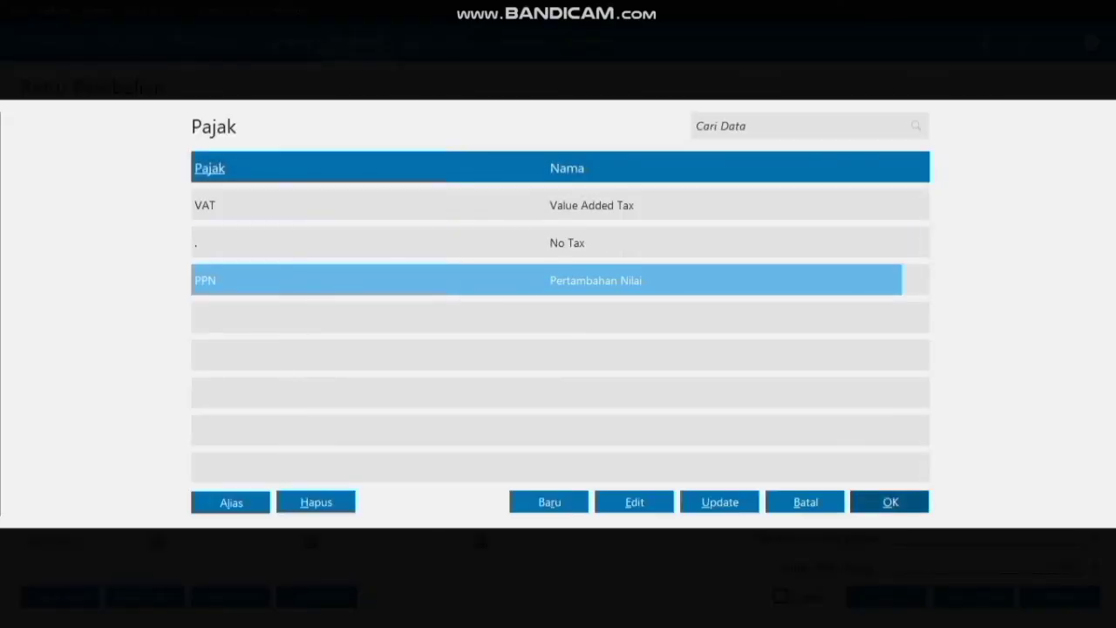
pyautogui.click(890, 502)
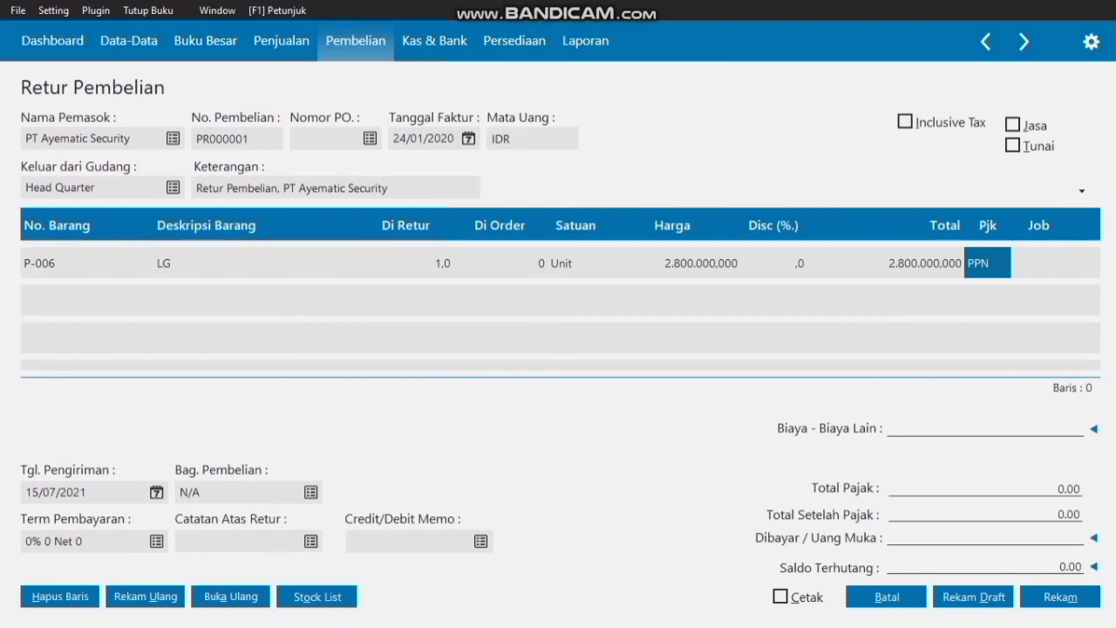
# - Set the delivery date (Tgl. Pengiriman) of the PT Ayematic Security return to 24/01/2020
pyautogui.click(156, 493)
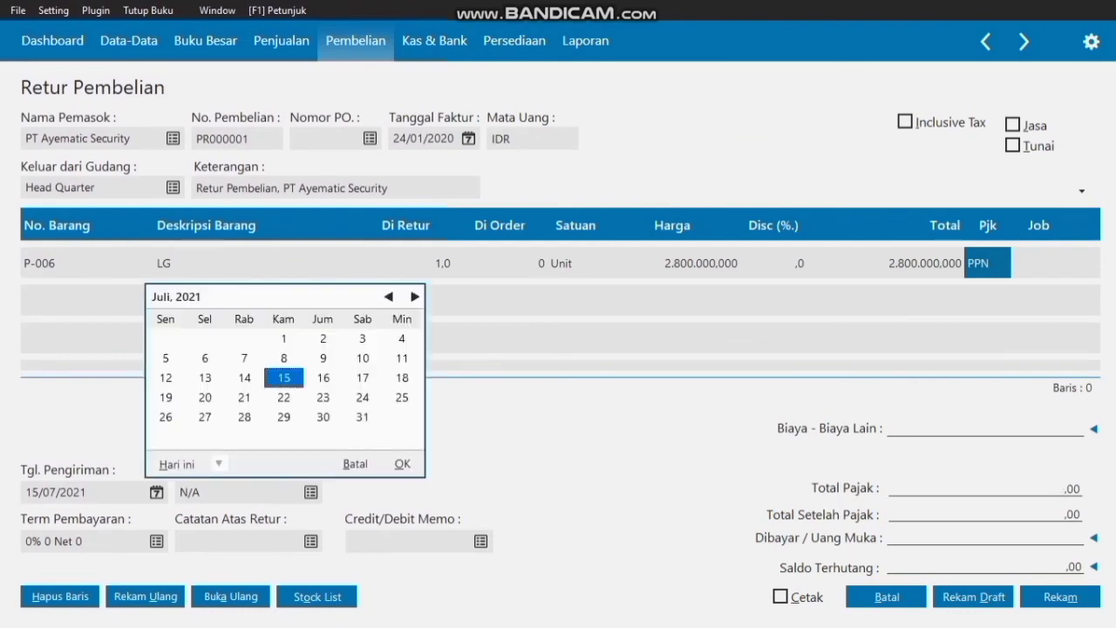
pyautogui.click(388, 297)
pyautogui.click(389, 298)
pyautogui.click(388, 297)
pyautogui.click(389, 297)
pyautogui.click(389, 297)
pyautogui.click(389, 298)
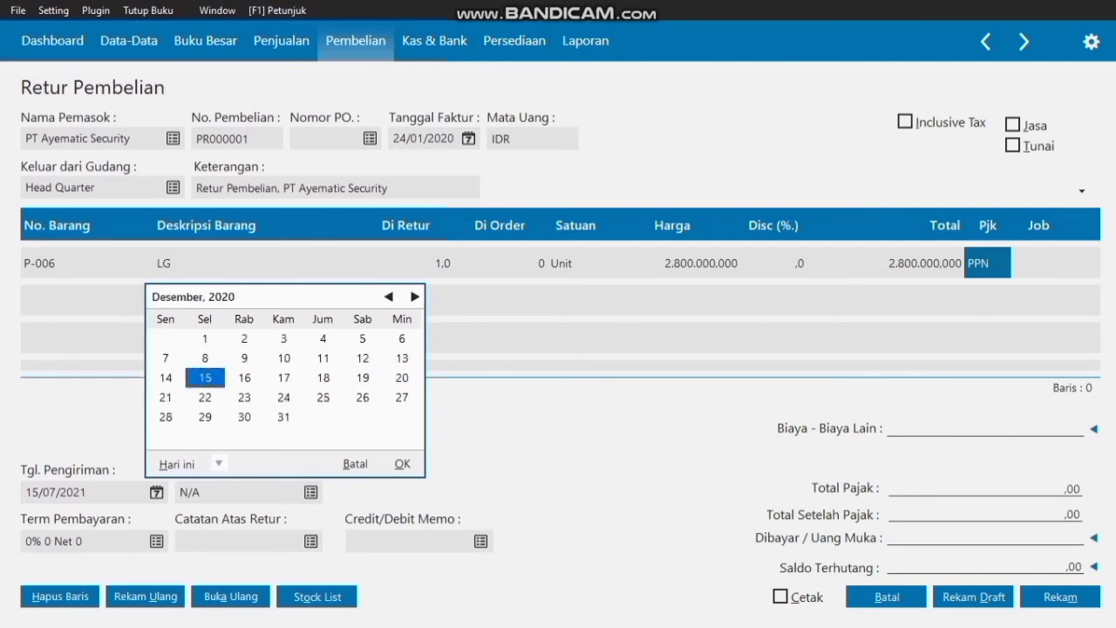
pyautogui.click(389, 297)
pyautogui.click(389, 298)
pyautogui.click(389, 298)
pyautogui.click(389, 297)
pyautogui.click(388, 297)
pyautogui.click(389, 297)
pyautogui.click(388, 297)
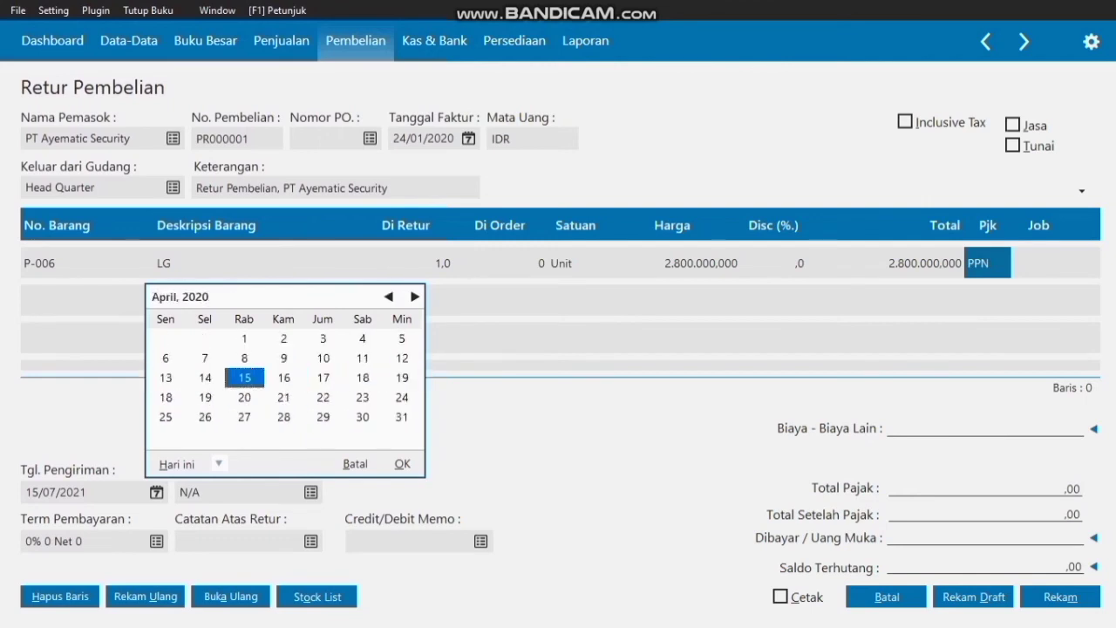
pyautogui.click(389, 297)
pyautogui.click(388, 297)
pyautogui.click(389, 297)
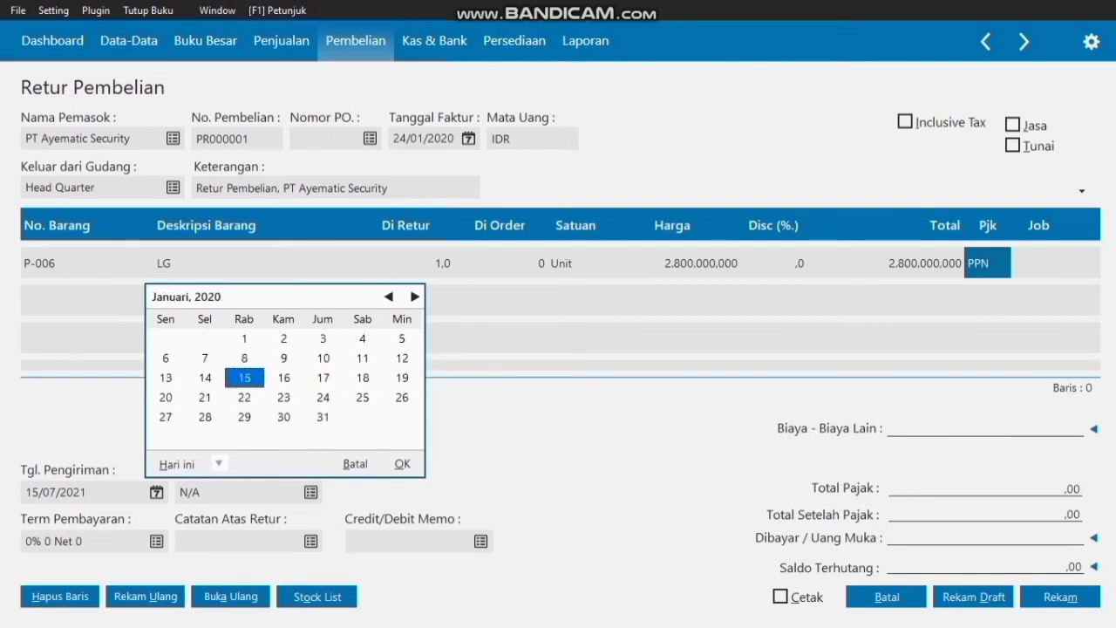
pyautogui.click(322, 397)
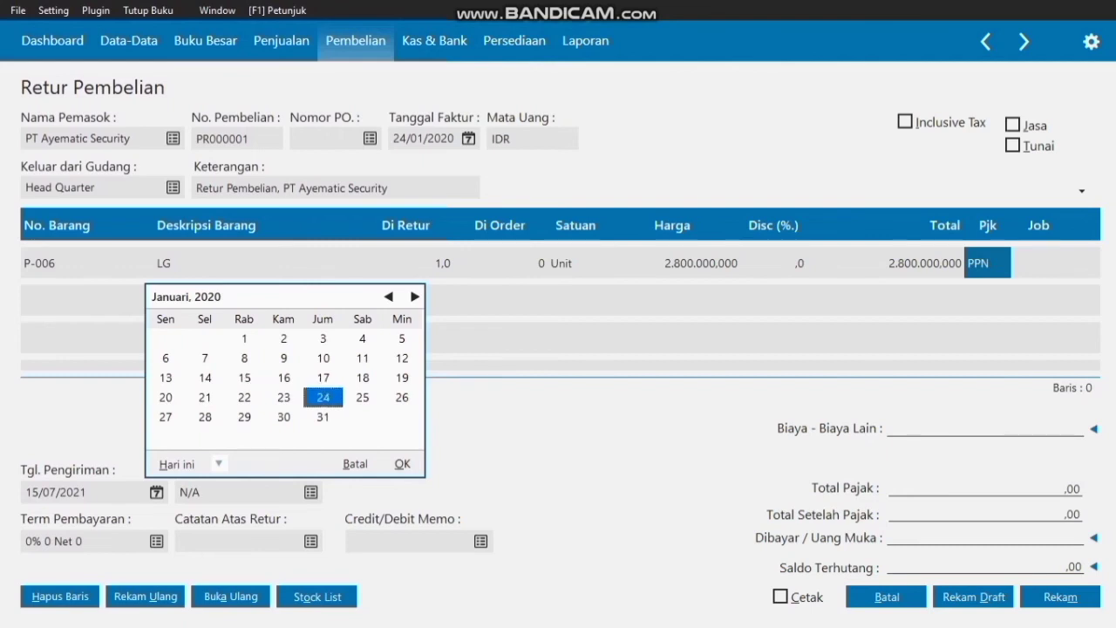
pyautogui.press('Return')
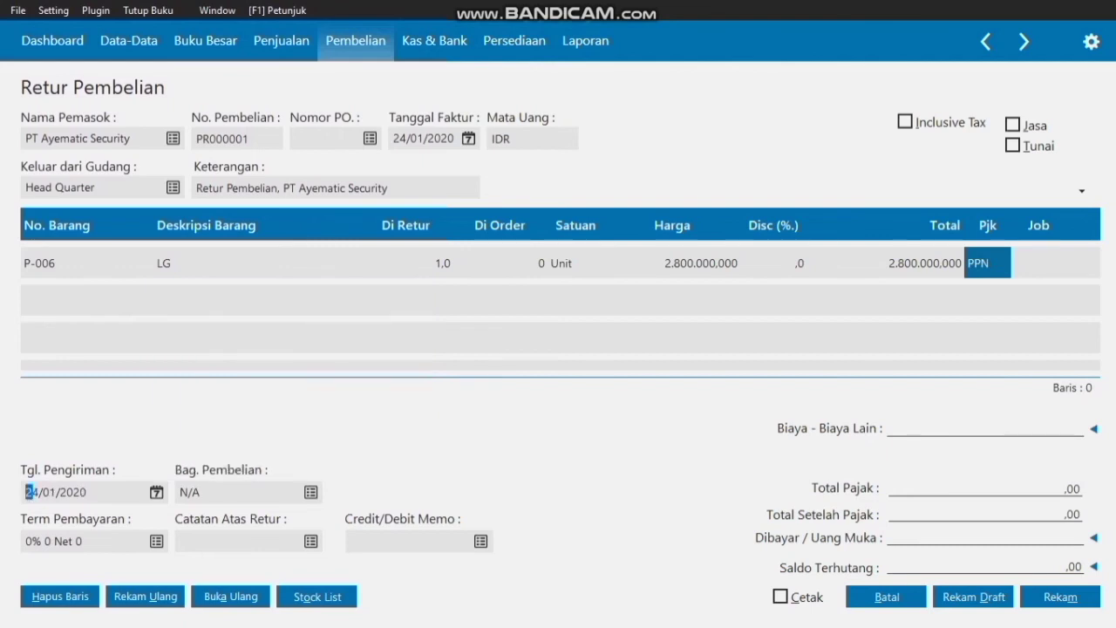
# - Set the return's payment terms to 10 discount days, 30 due days, 2% early discount and 1% late penalty
pyautogui.click(156, 540)
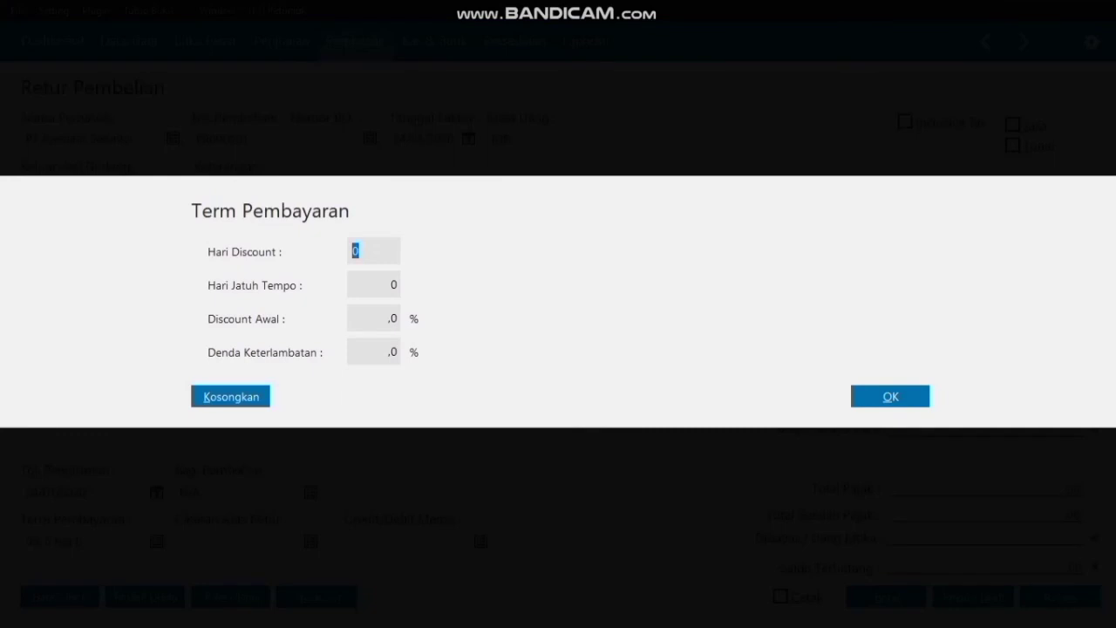
pyautogui.write('10')
pyautogui.press('Tab')
pyautogui.write('30')
pyautogui.press('Tab')
pyautogui.write('2')
pyautogui.press('Tab')
pyautogui.write('1')
pyautogui.press('Return')
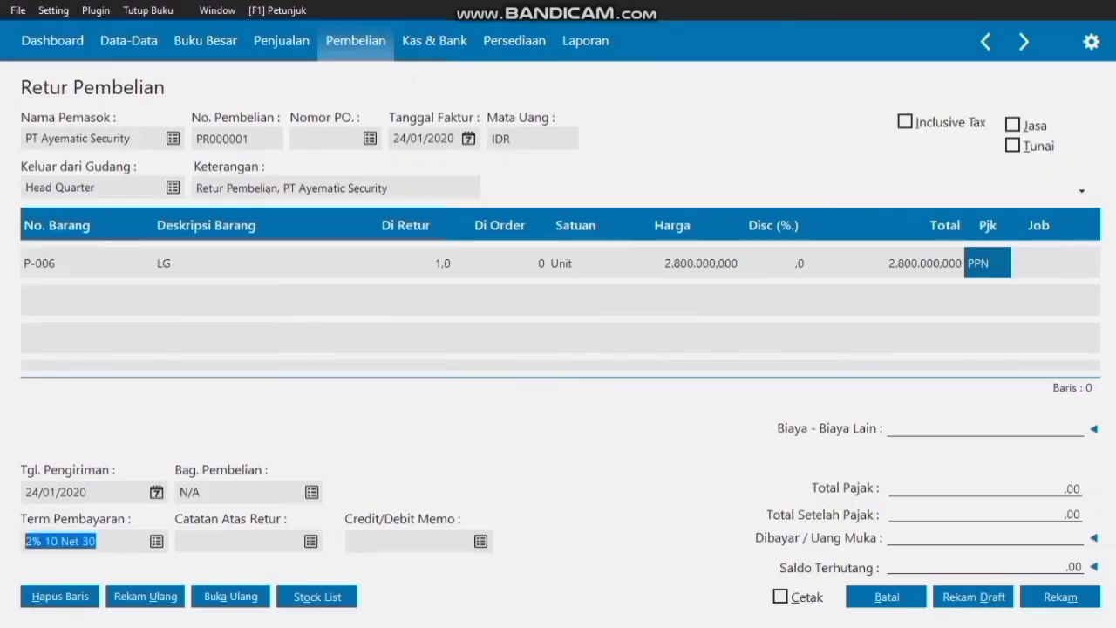
# - Assign the second listed employee as the return's purchasing staff (Bag. Pembelian)
pyautogui.click(310, 492)
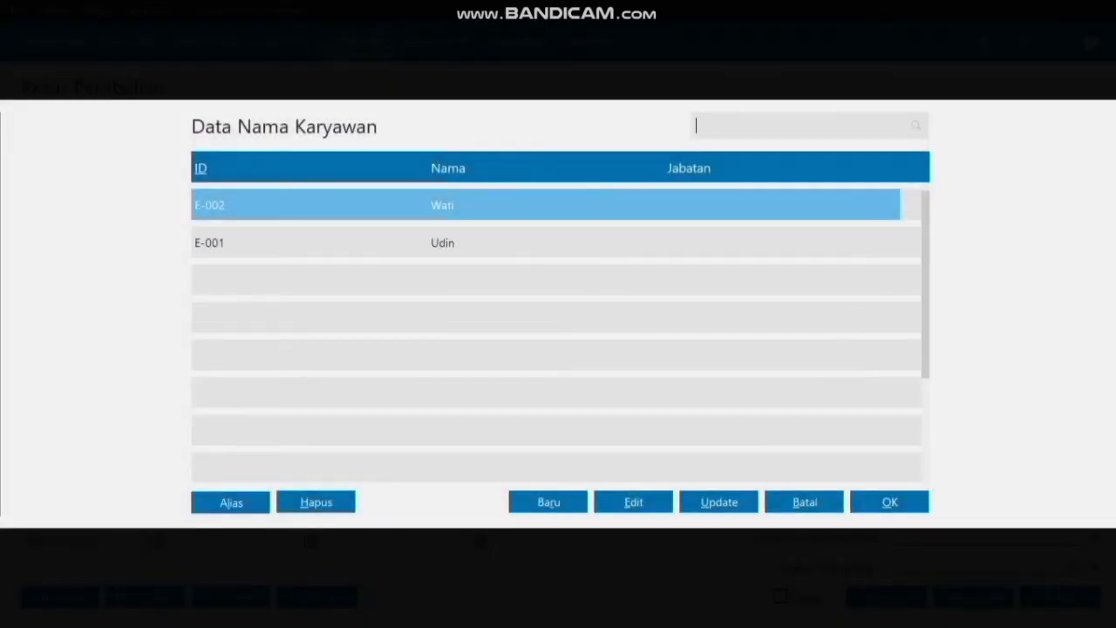
pyautogui.click(443, 243)
pyautogui.click(889, 502)
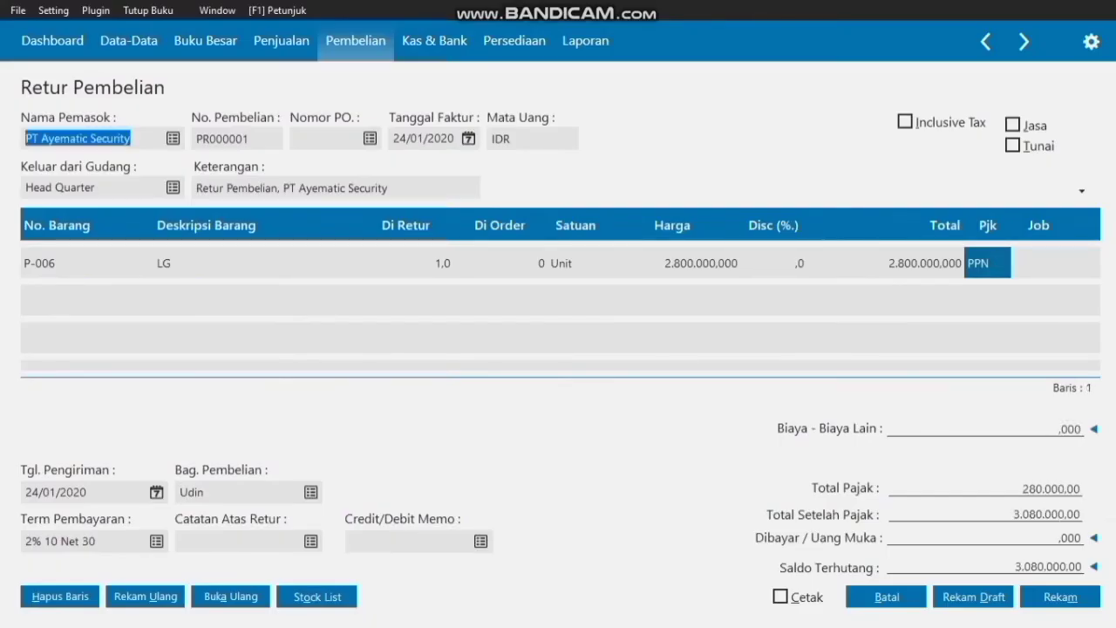
# - Link the return's Credit/Debit Memo to invoice 00000005 dated 22/01/2020, accept the item price adjustment, and record the return
pyautogui.click(481, 540)
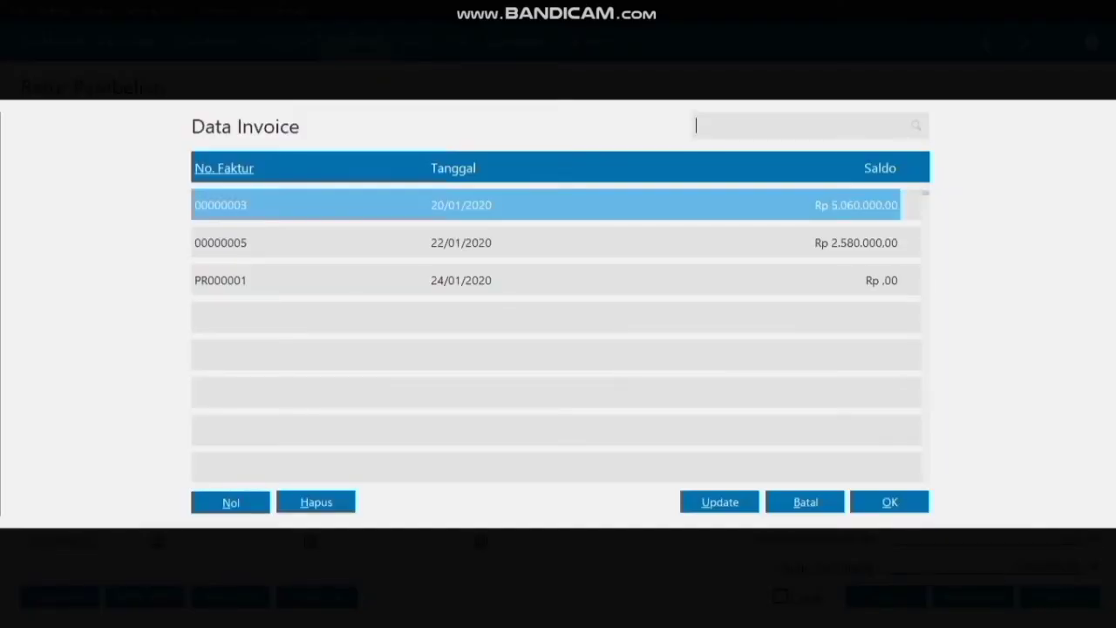
pyautogui.click(470, 242)
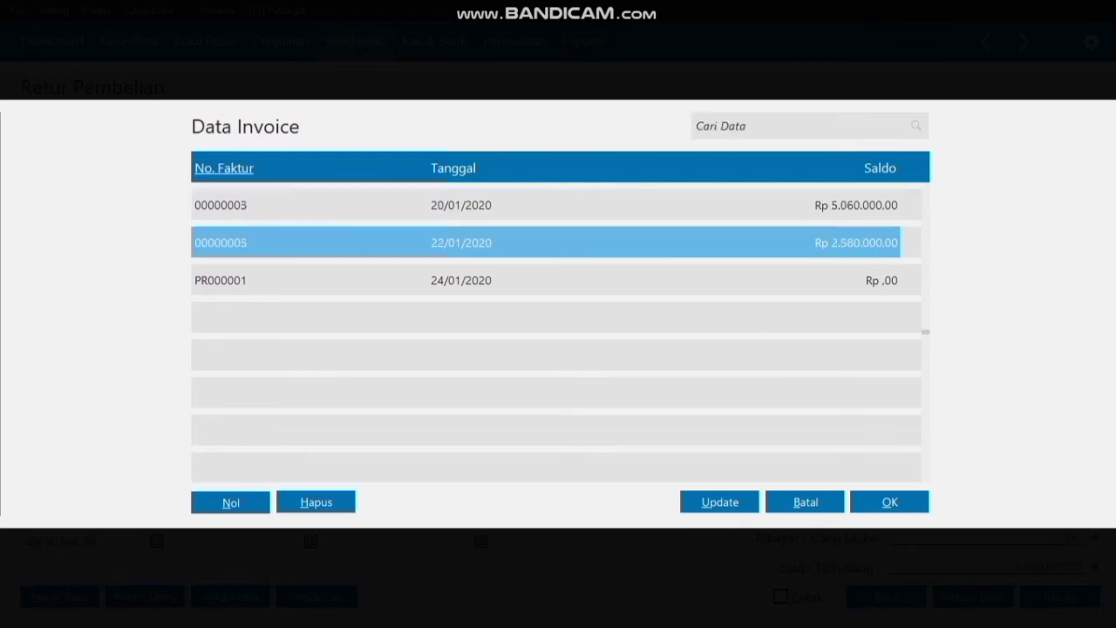
pyautogui.click(889, 501)
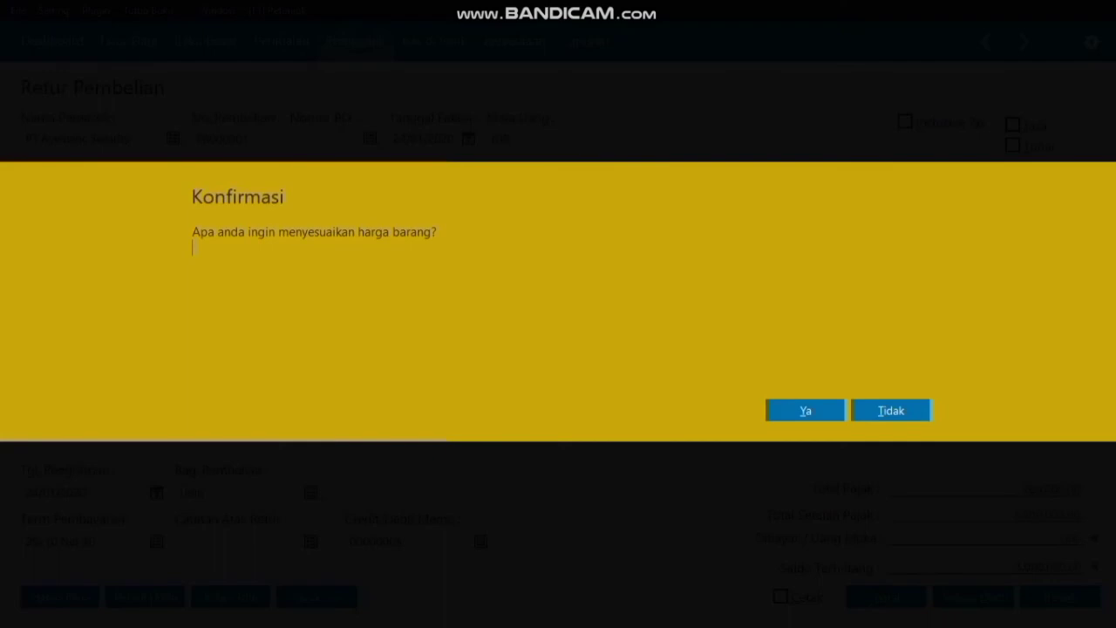
pyautogui.click(805, 410)
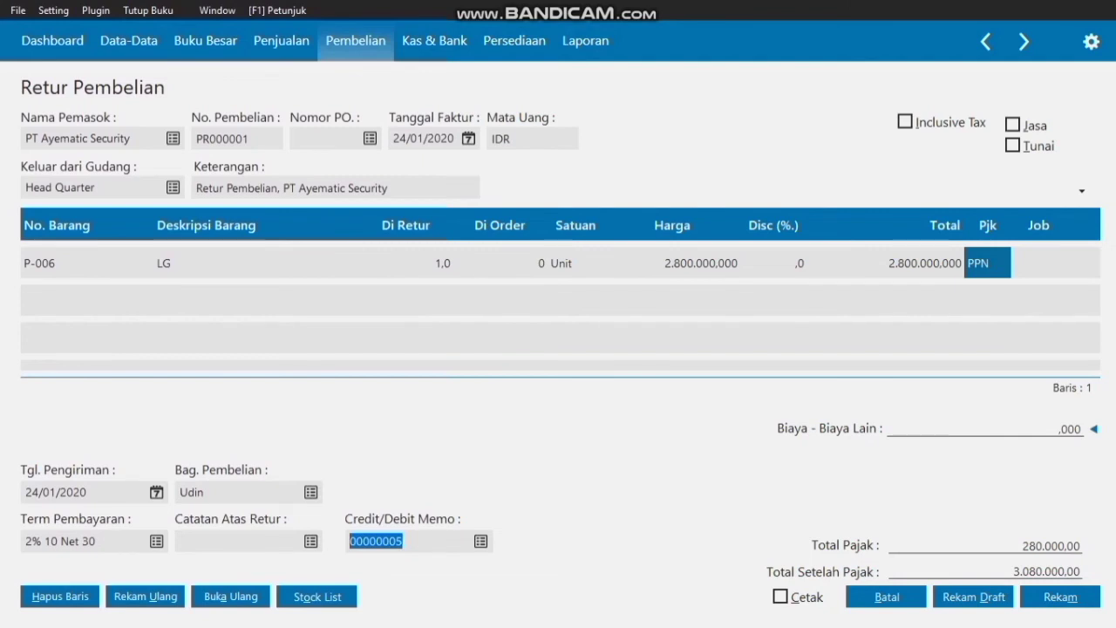
pyautogui.click(1060, 598)
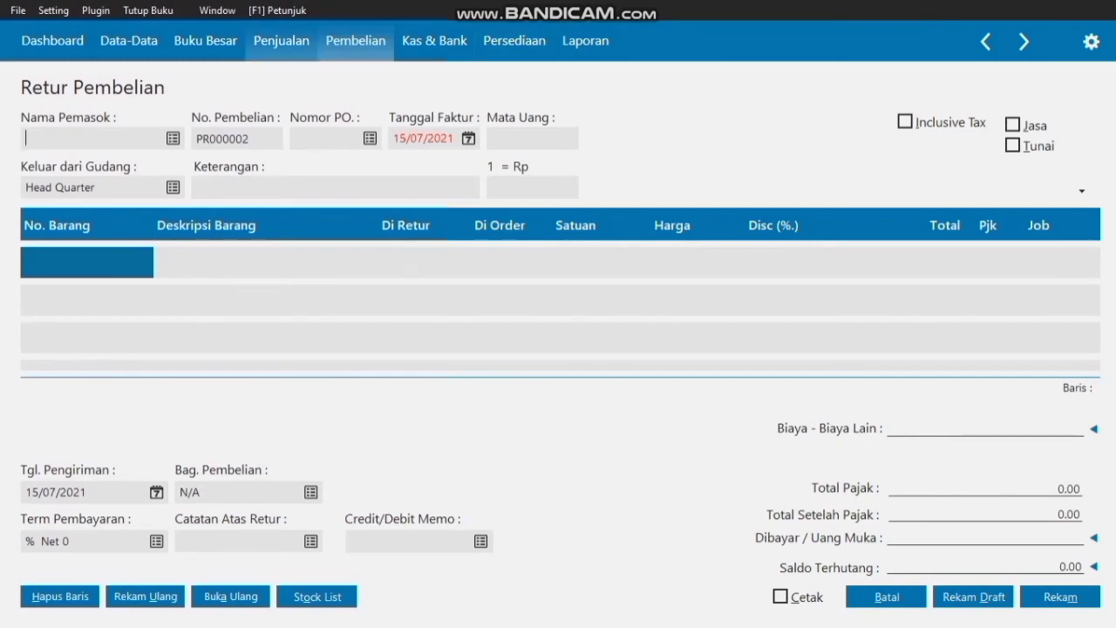
# - Choose PT Semeru Inti Sukses as the purchase return's vendor and set the invoice date (Tanggal Faktur) to 25/01/2020
pyautogui.click(174, 139)
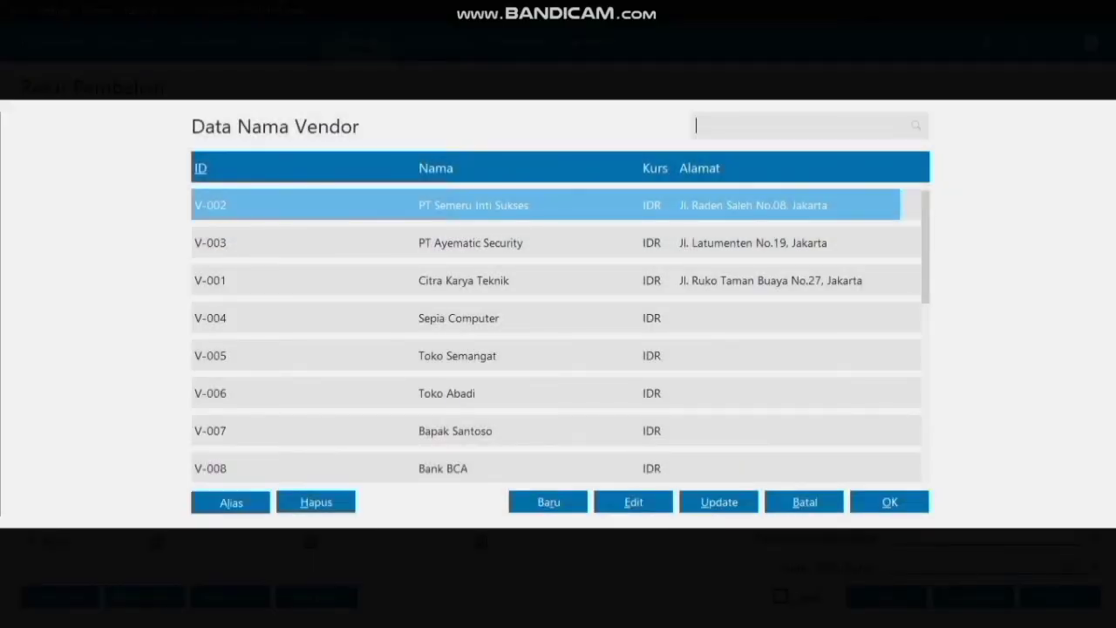
pyautogui.press('Return')
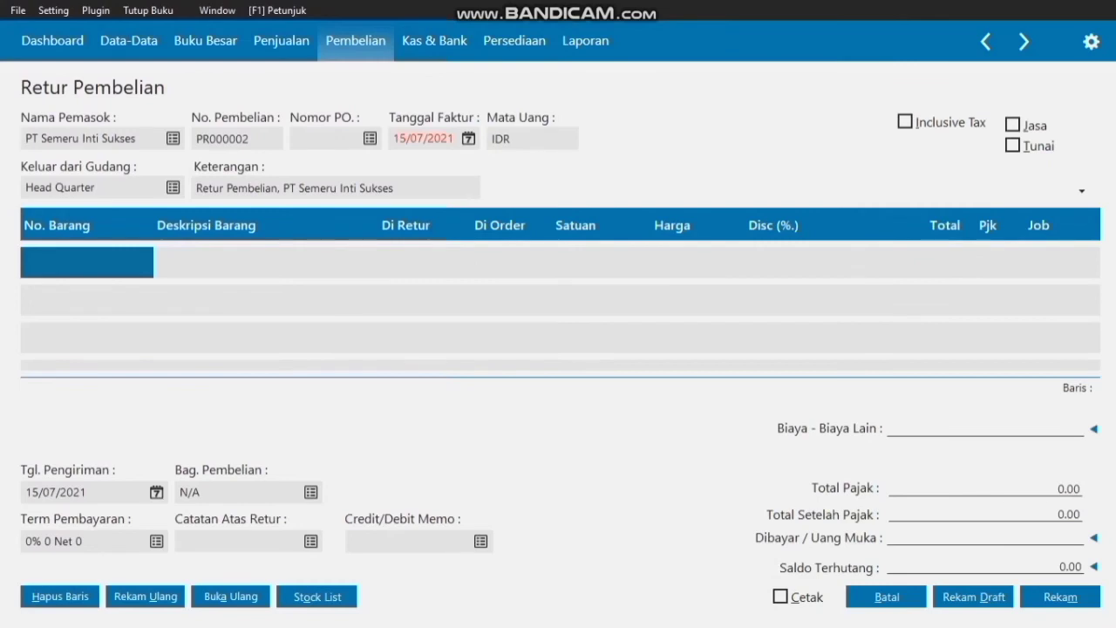
pyautogui.click(469, 138)
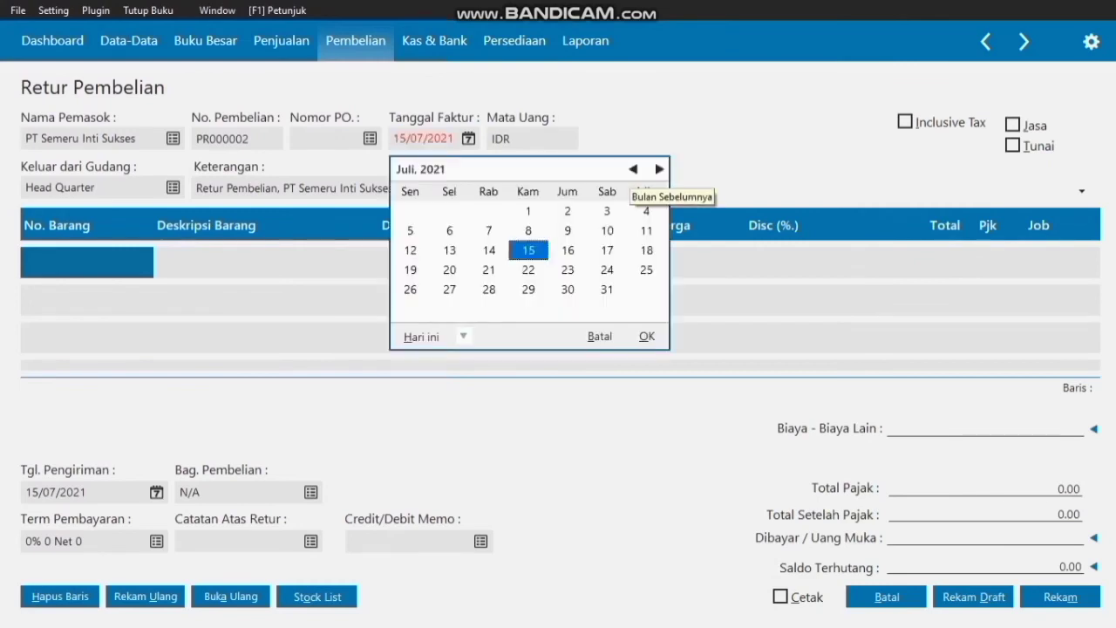
pyautogui.click(633, 169)
pyautogui.click(633, 169)
pyautogui.click(633, 169)
pyautogui.click(633, 169)
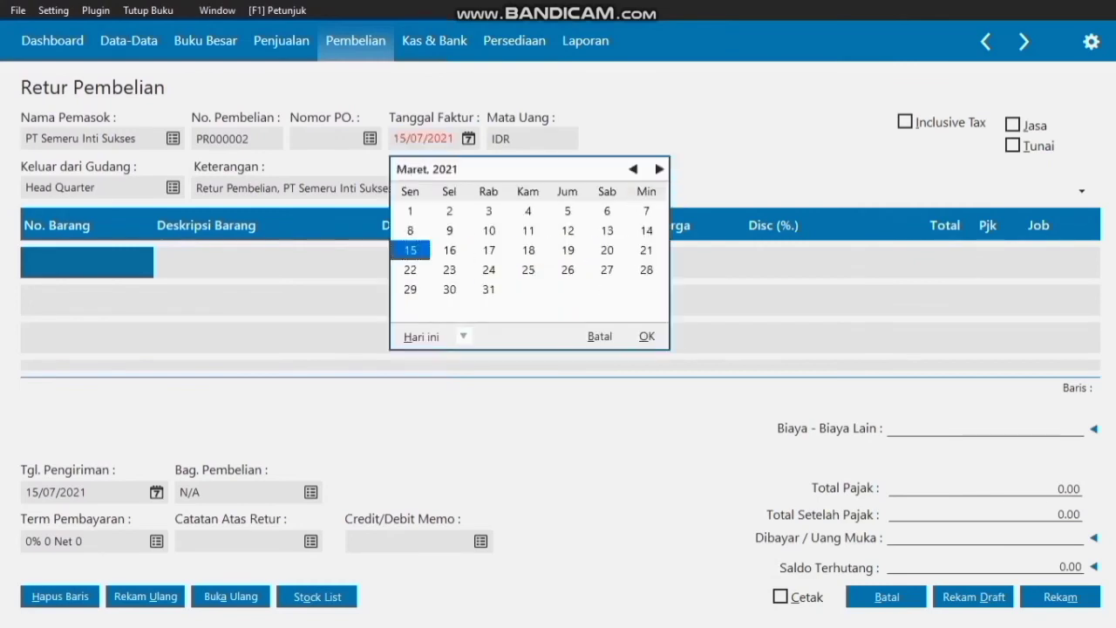
pyautogui.click(632, 169)
pyautogui.click(633, 169)
pyautogui.click(633, 169)
pyautogui.click(633, 169)
pyautogui.click(633, 169)
pyautogui.click(633, 169)
pyautogui.click(633, 169)
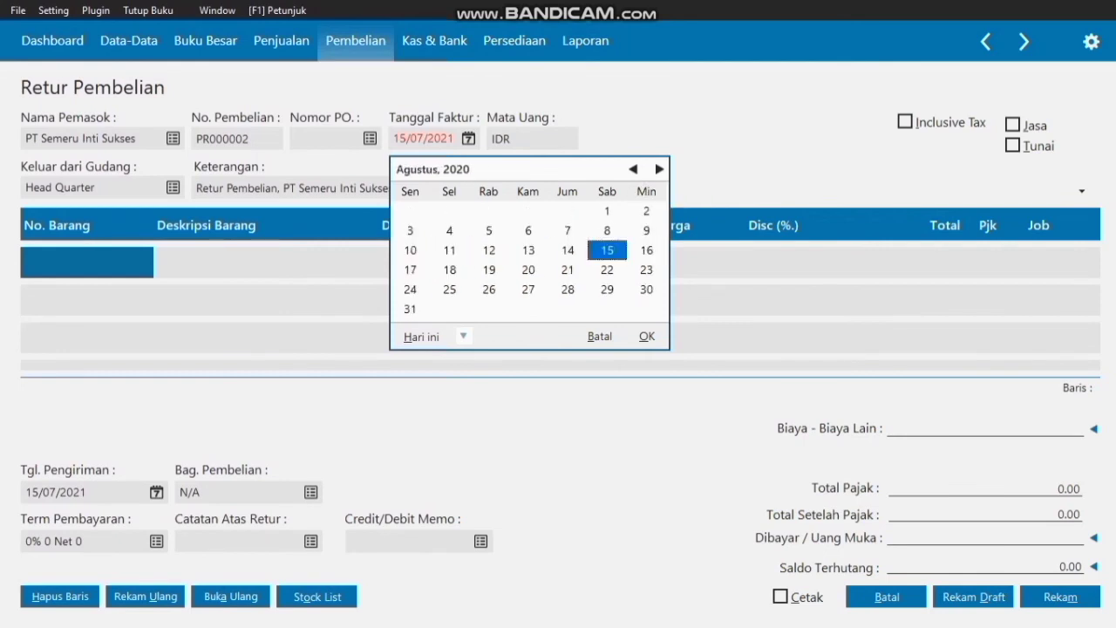
pyautogui.click(633, 169)
pyautogui.click(632, 169)
pyautogui.click(633, 169)
pyautogui.click(633, 169)
pyautogui.click(633, 169)
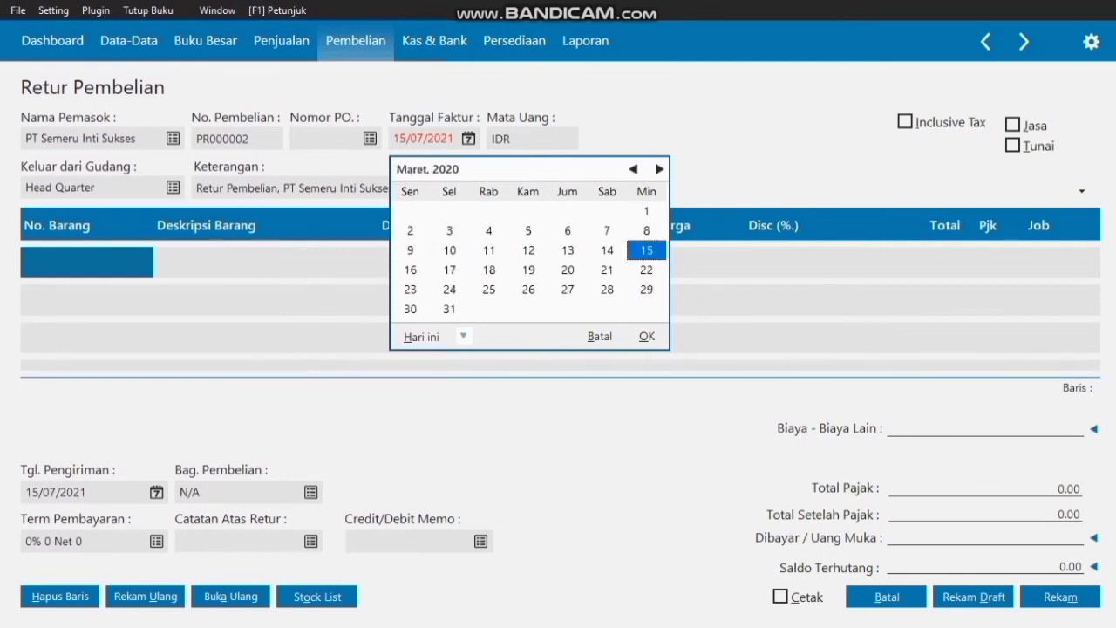
pyautogui.click(633, 169)
pyautogui.click(633, 169)
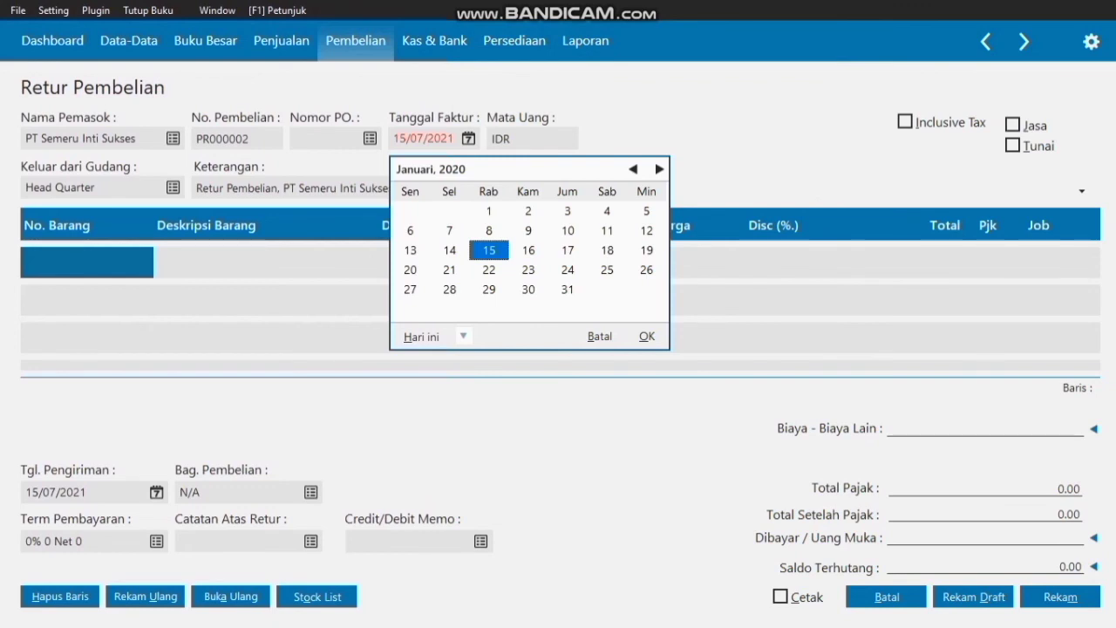
pyautogui.click(607, 270)
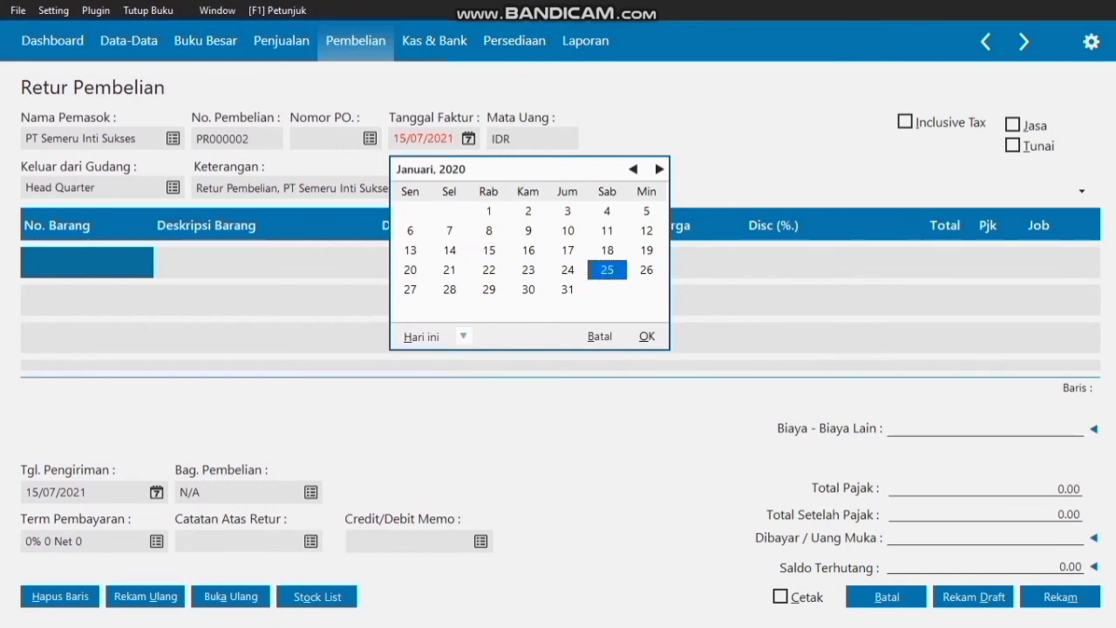
pyautogui.click(646, 336)
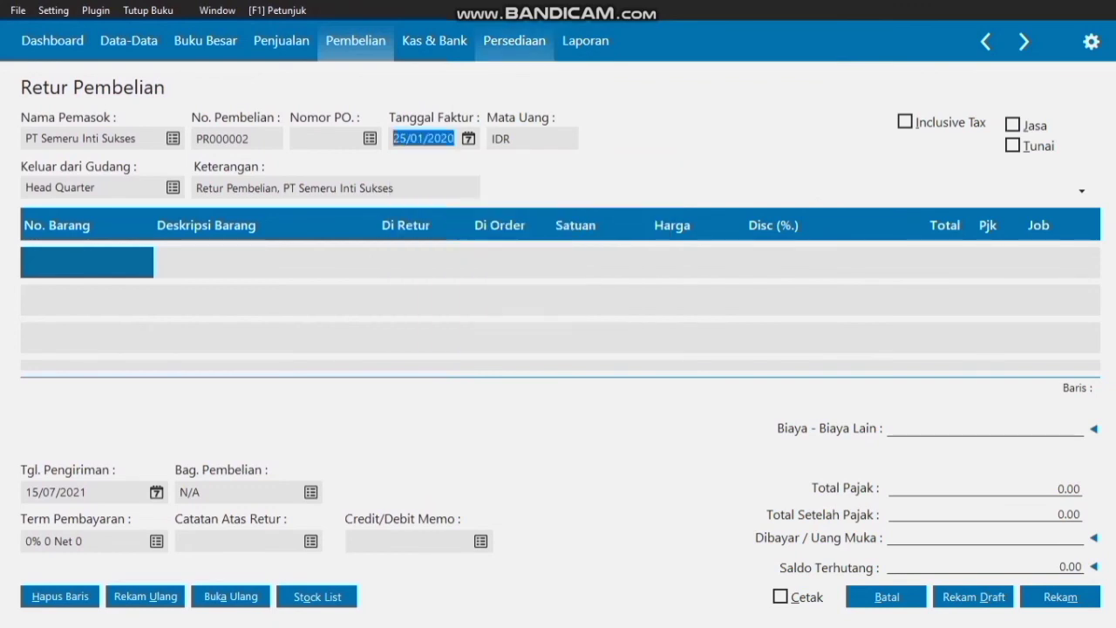
# - Add a return line for 1 unit of item P-009 Mouse with PPN tax
pyautogui.click(87, 262)
pyautogui.press('Return')
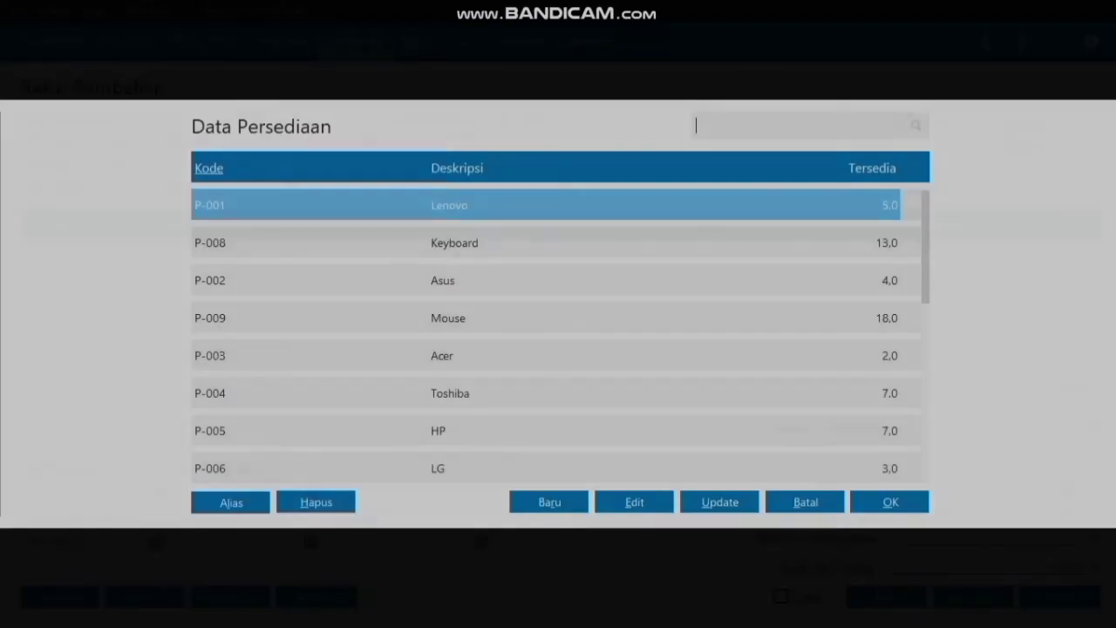
pyautogui.click(448, 319)
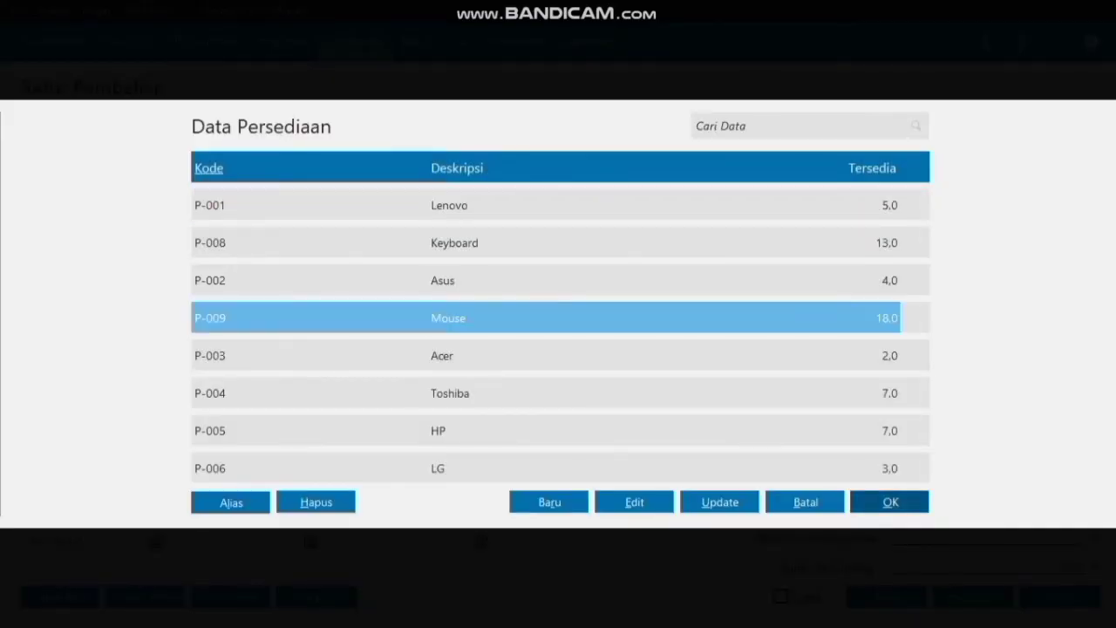
pyautogui.click(889, 501)
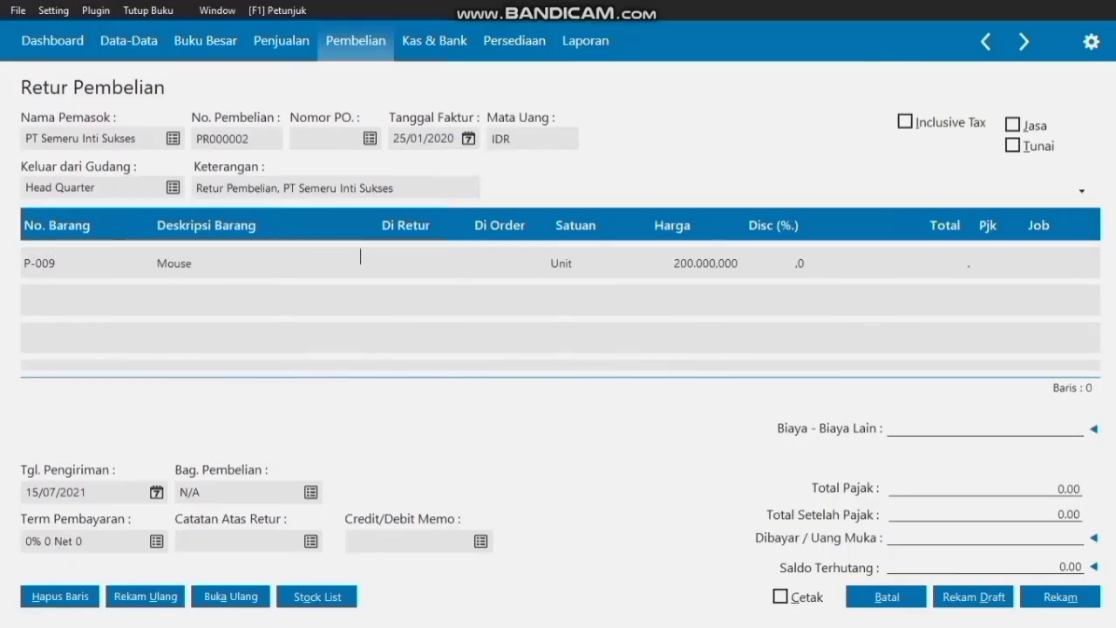
pyautogui.write('1')
pyautogui.doubleClick(986, 264)
pyautogui.click(595, 281)
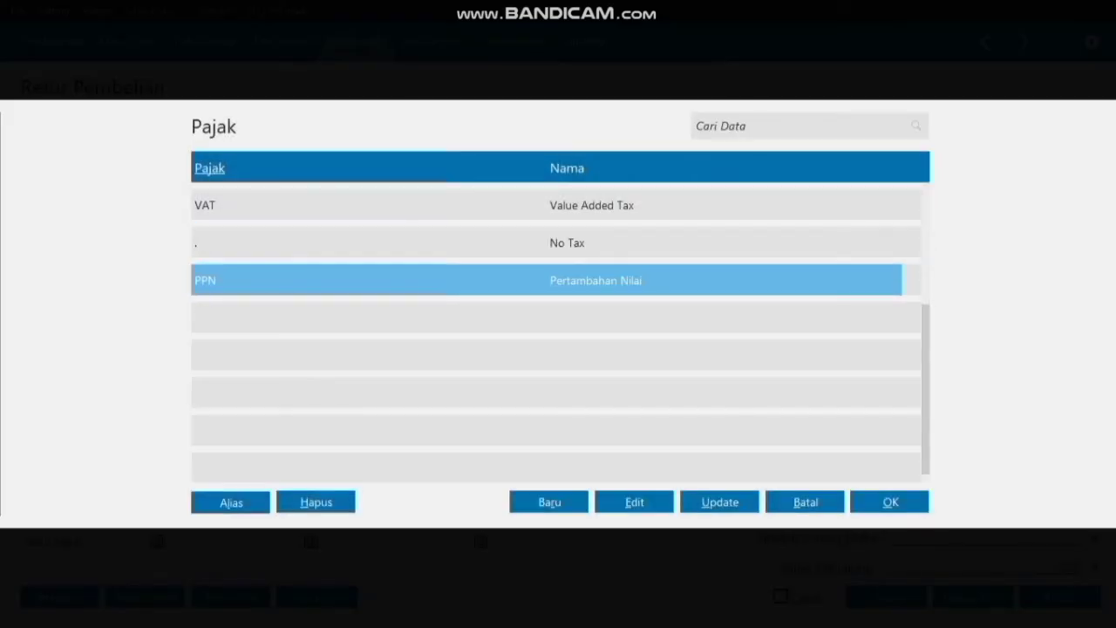
pyautogui.click(890, 502)
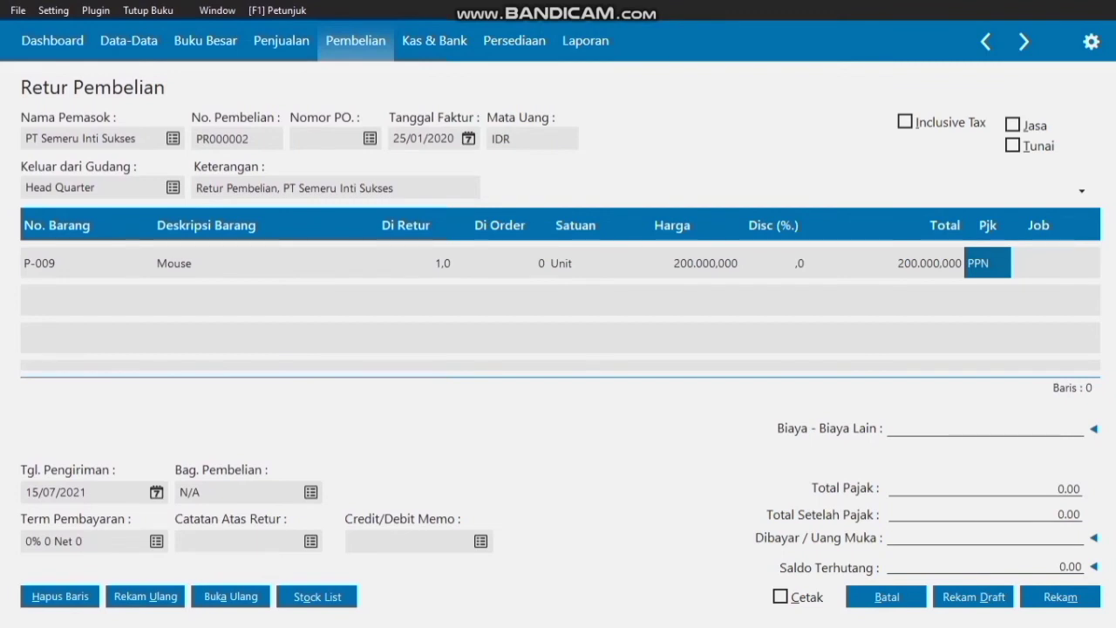
# - Set the delivery date (Tgl. Pengiriman) of the PT Semeru Inti Sukses return to 25/01/2020
pyautogui.click(156, 492)
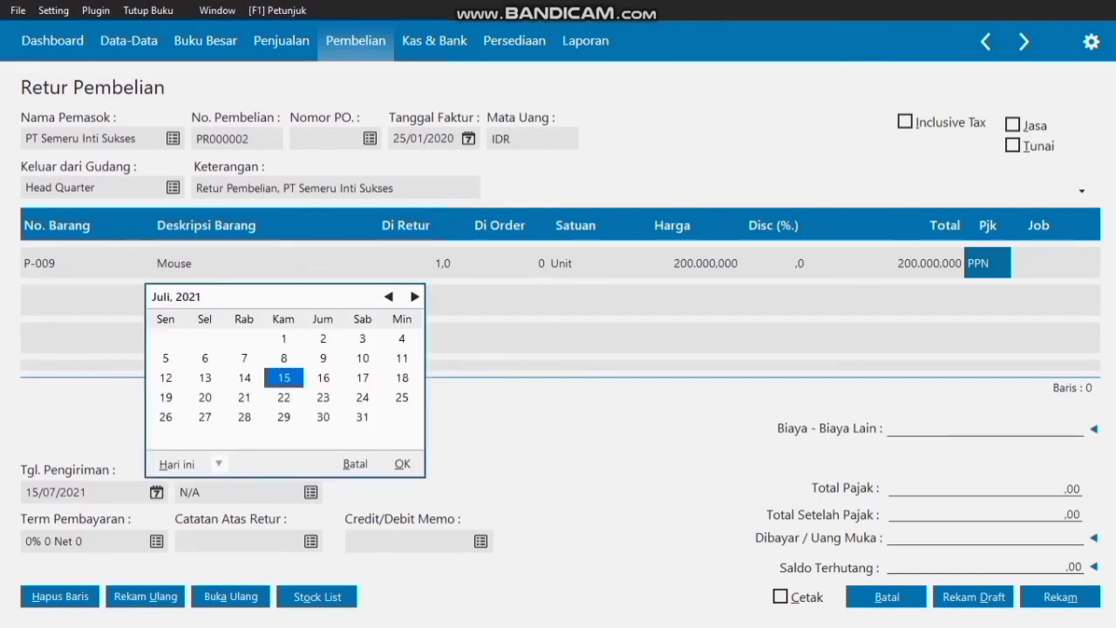
pyautogui.click(388, 297)
pyautogui.click(389, 297)
pyautogui.click(389, 297)
pyautogui.click(388, 297)
pyautogui.click(389, 297)
pyautogui.click(388, 297)
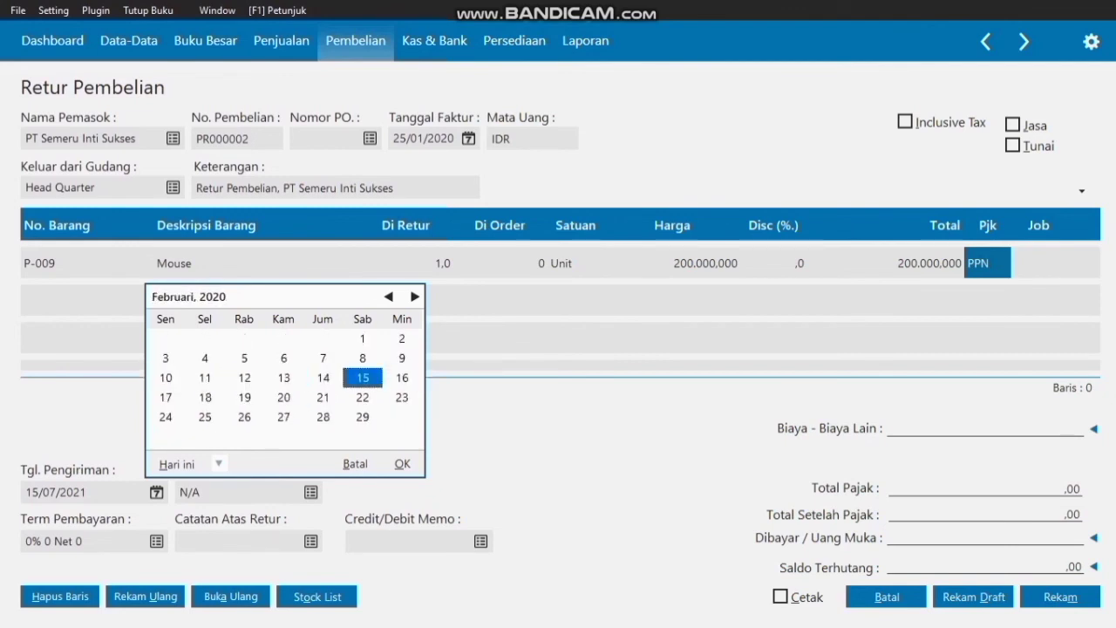
pyautogui.click(389, 297)
pyautogui.click(363, 398)
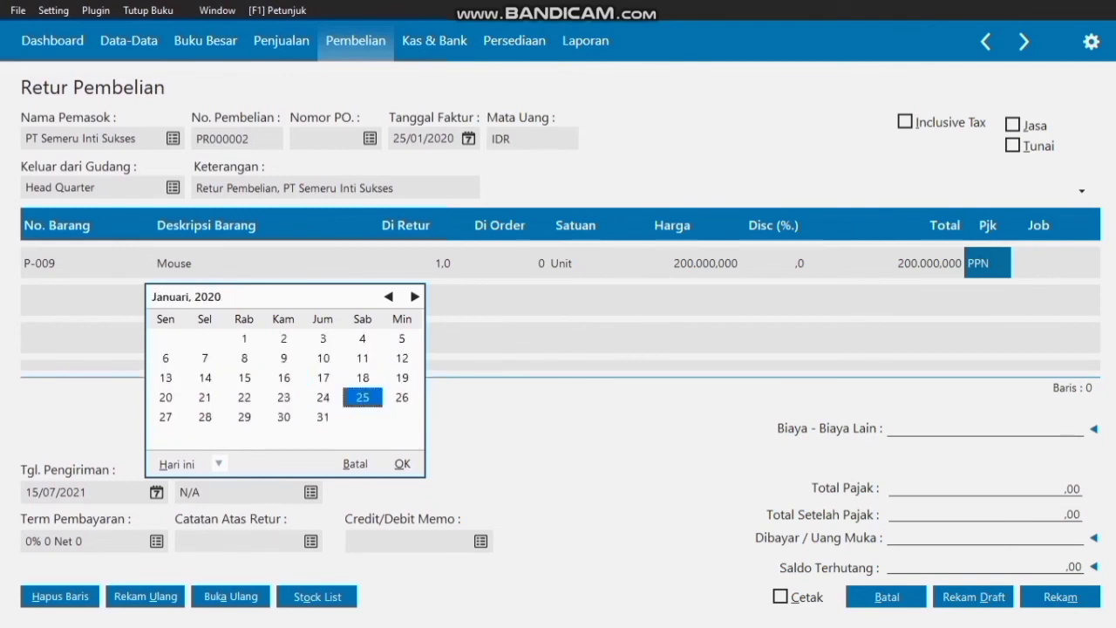
pyautogui.click(401, 463)
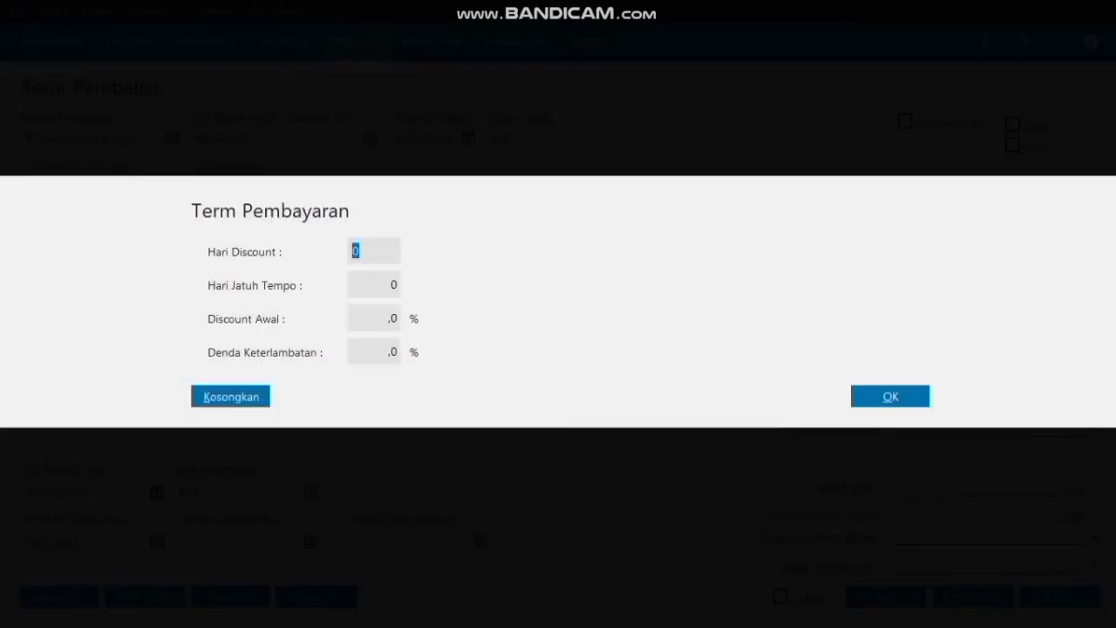
# - Set terms of 10 discount days, 30 due days, 2% early discount and 1% late penalty, and assign the first listed employee as purchasing staff
pyautogui.write('10')
pyautogui.press('Tab')
pyautogui.write('30')
pyautogui.press('Tab')
pyautogui.write('2')
pyautogui.press('Tab')
pyautogui.write('1')
pyautogui.press('Return')
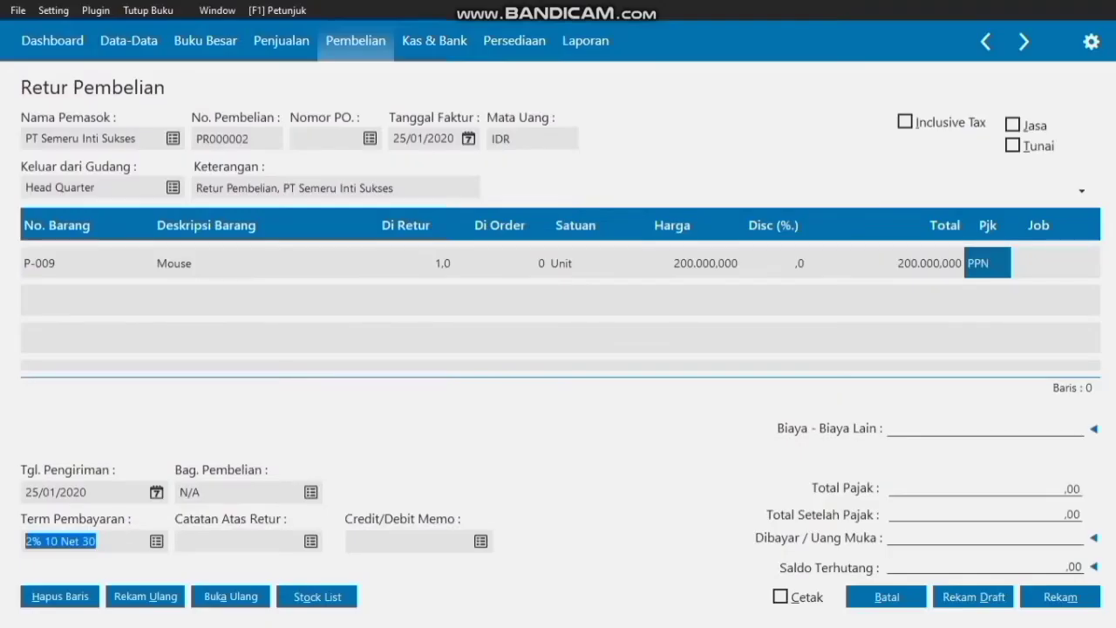
pyautogui.click(310, 492)
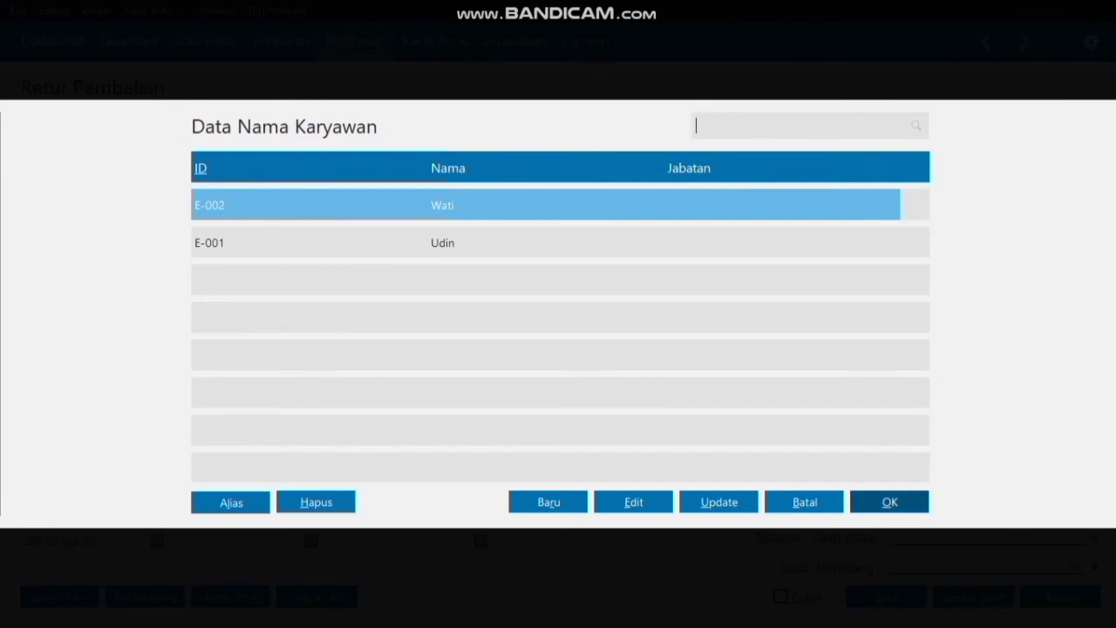
pyautogui.click(890, 502)
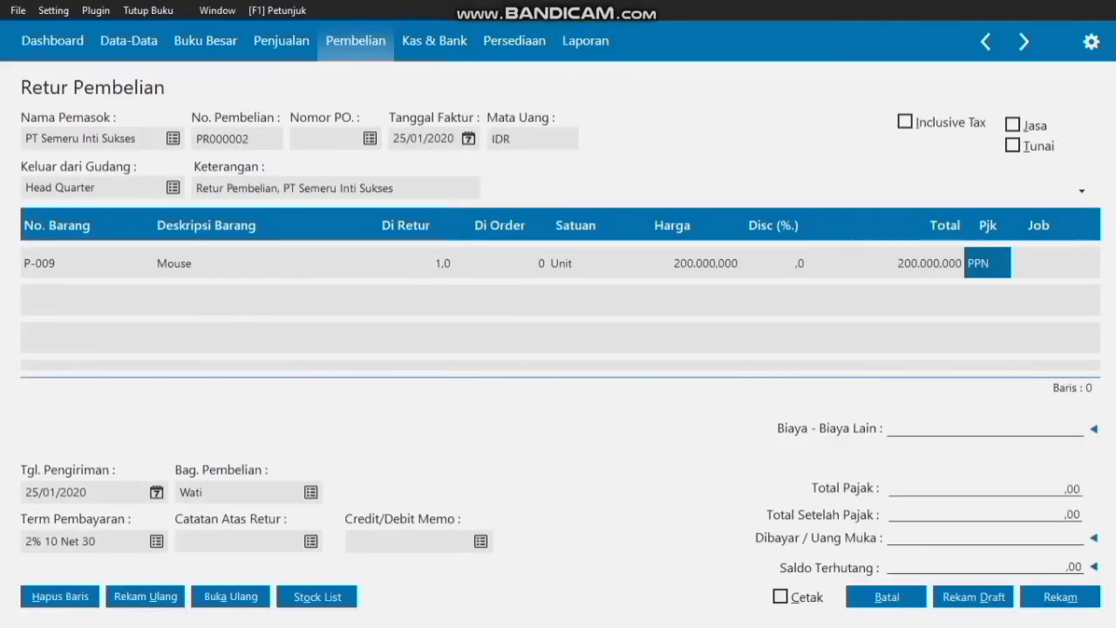
# - Link the return's Credit/Debit Memo to invoice 00000006 dated 23/01/2020, accept the item price adjustment, and record the return
pyautogui.click(481, 540)
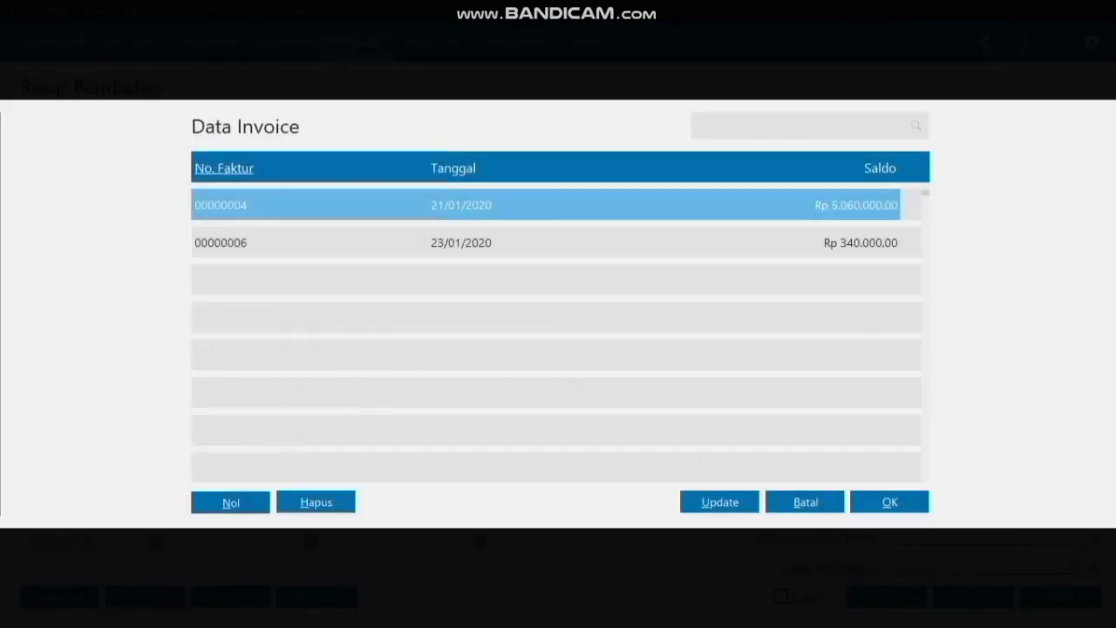
pyautogui.click(461, 242)
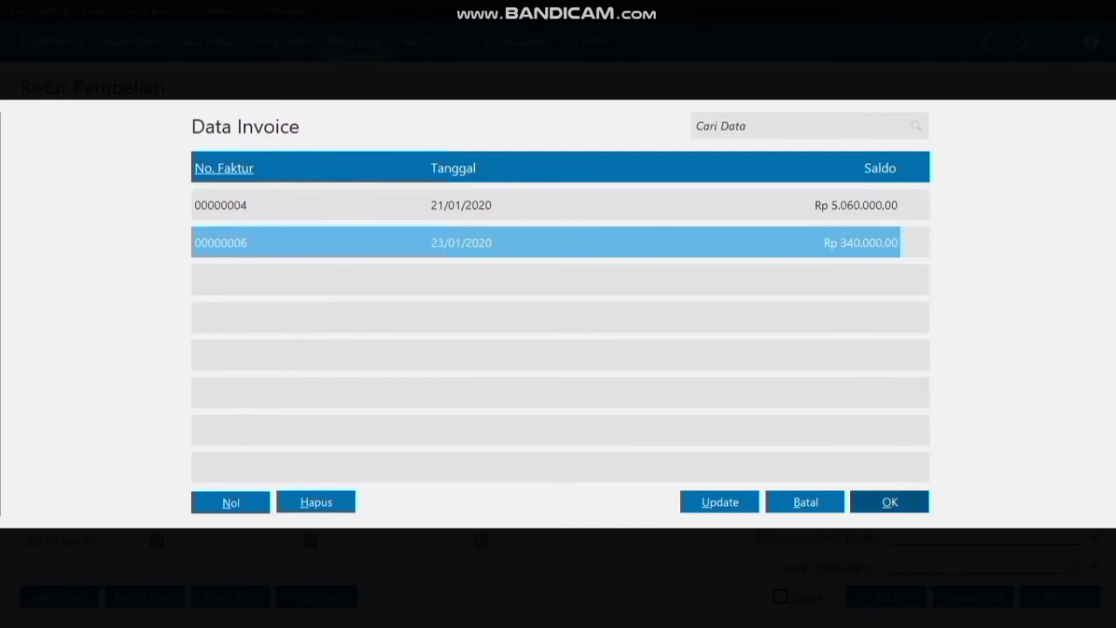
pyautogui.click(889, 501)
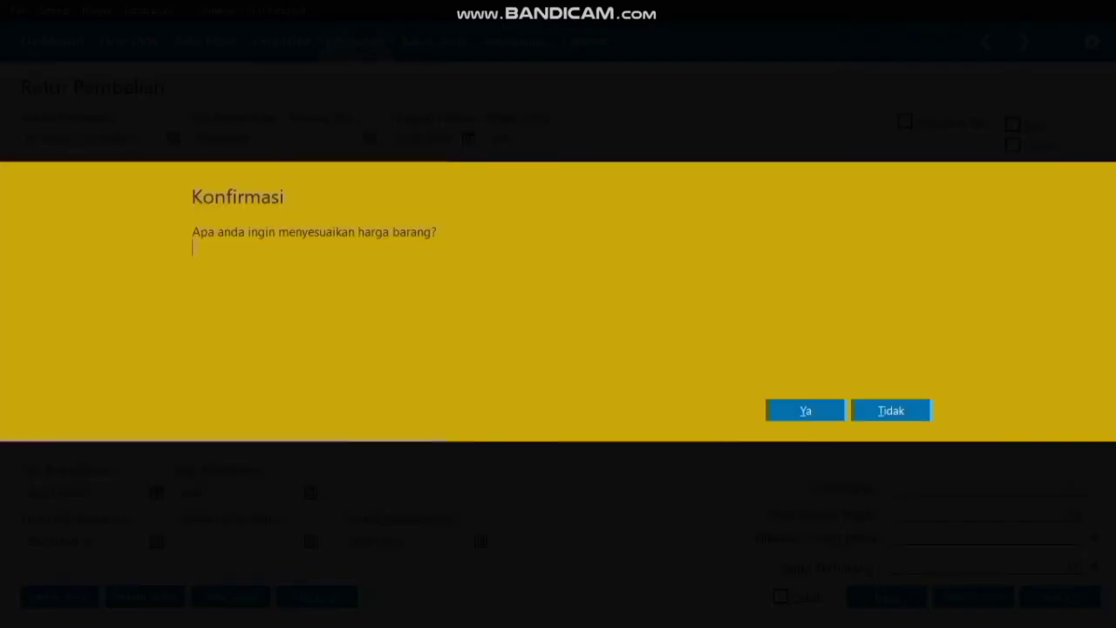
pyautogui.click(805, 410)
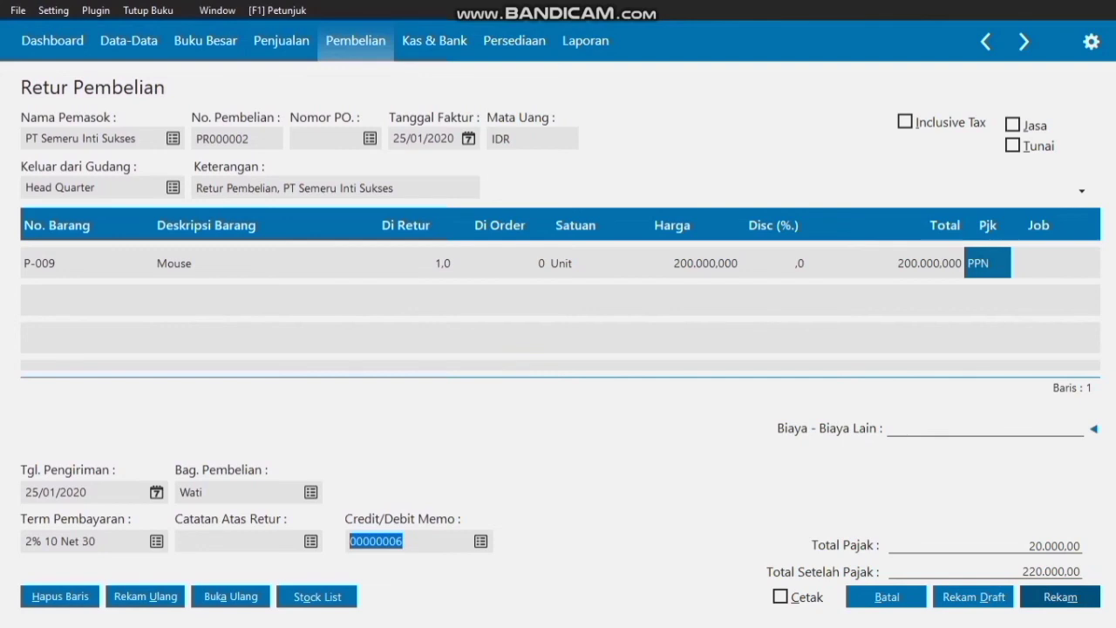
pyautogui.click(1060, 596)
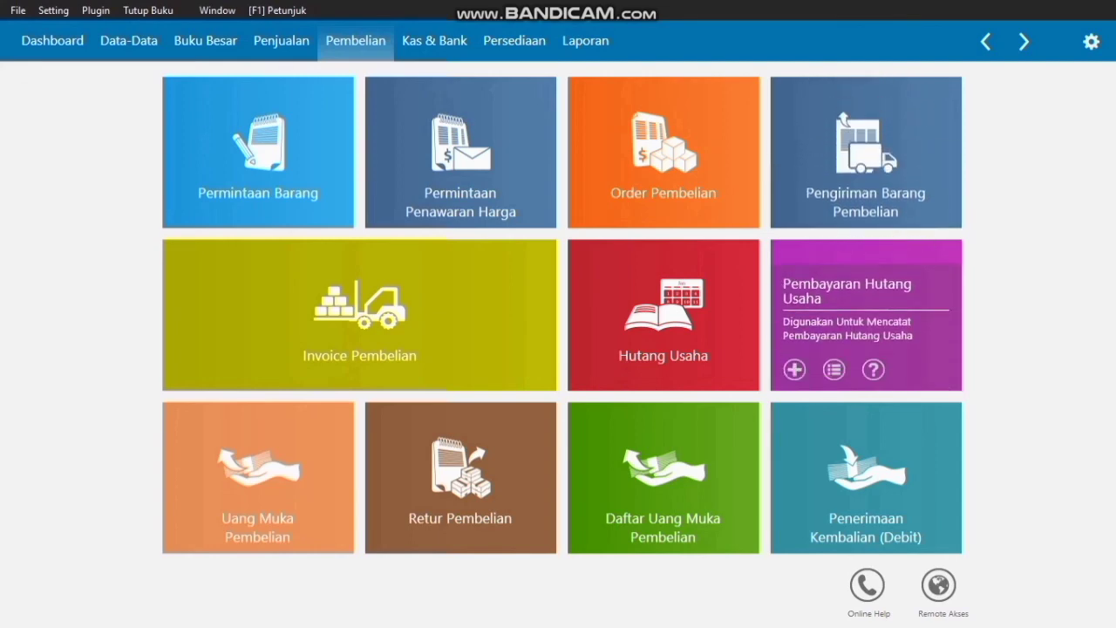
# - Create a new payables payment (Pembayaran Hutang Usaha) with Toko Abadi as the recipient
pyautogui.click(833, 369)
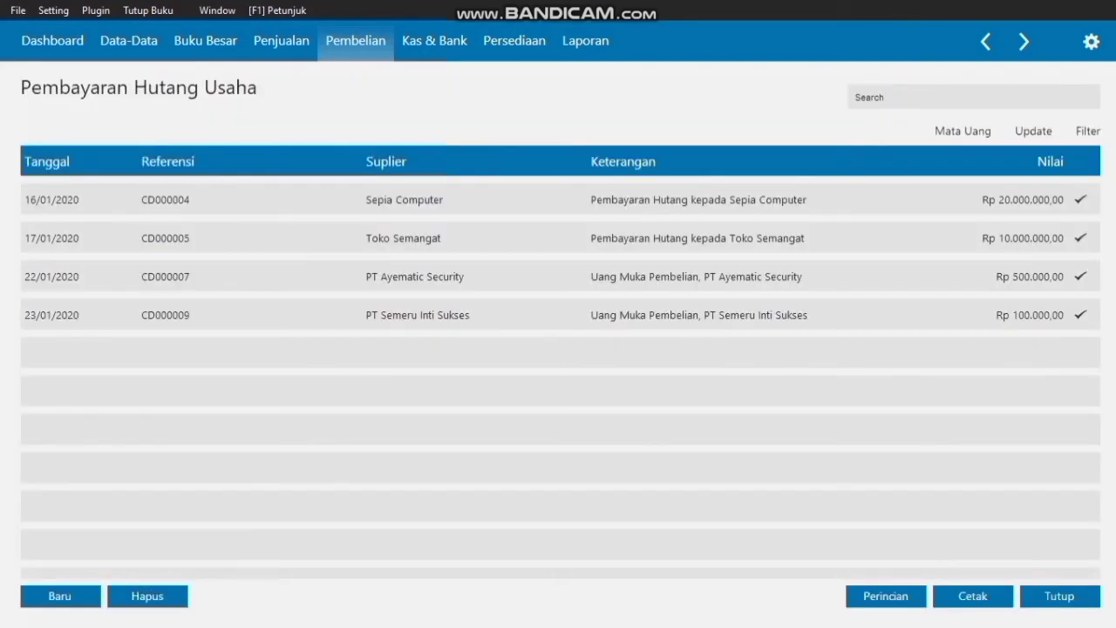
pyautogui.click(60, 596)
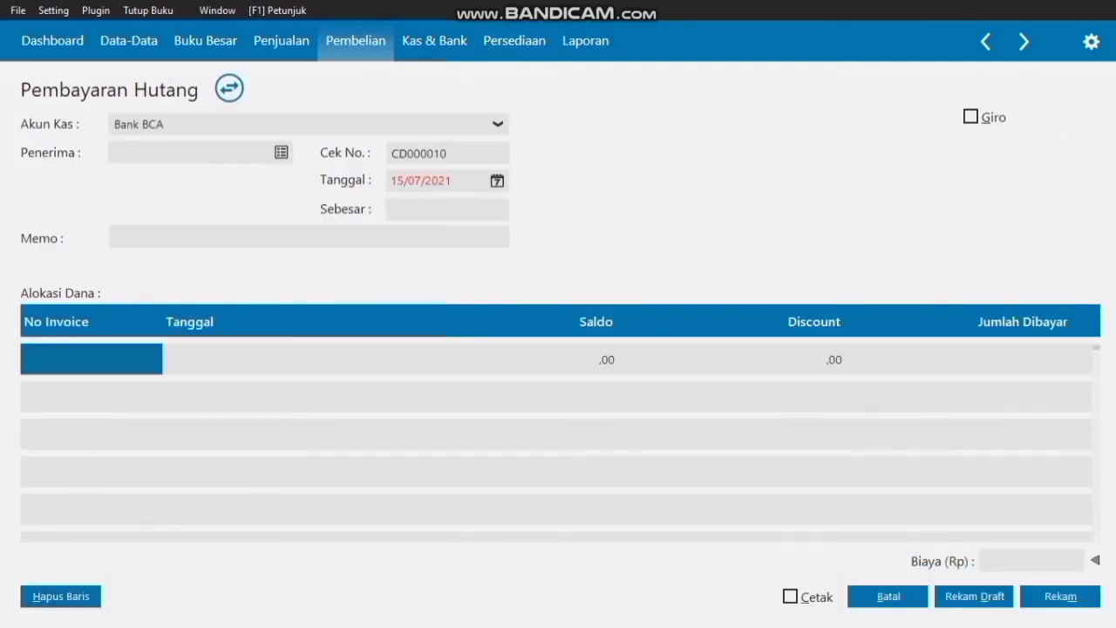
pyautogui.click(281, 152)
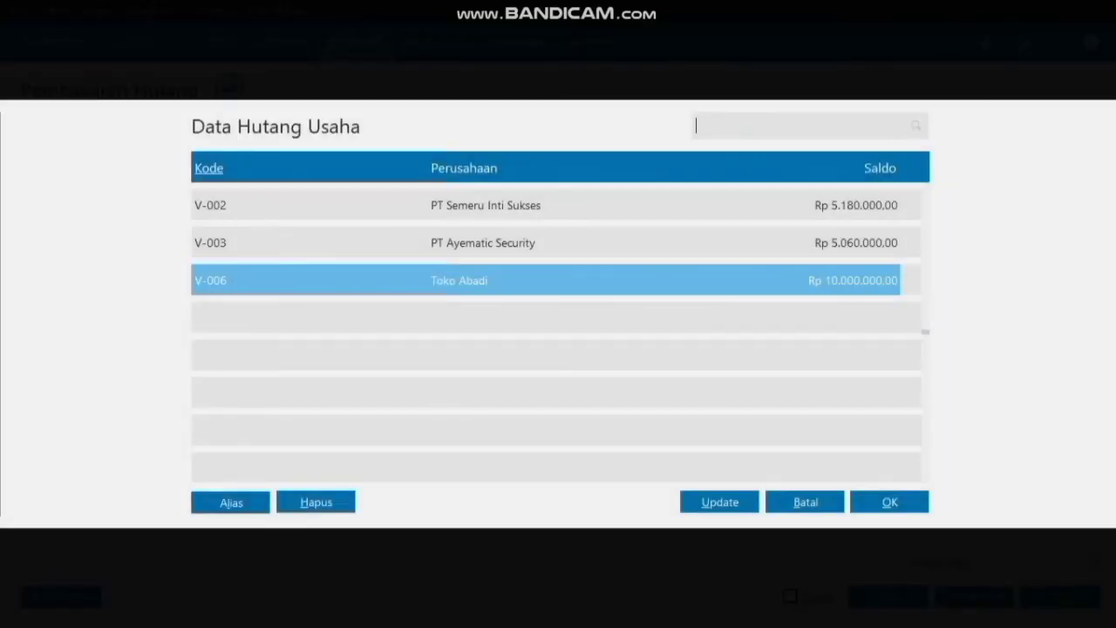
pyautogui.click(889, 501)
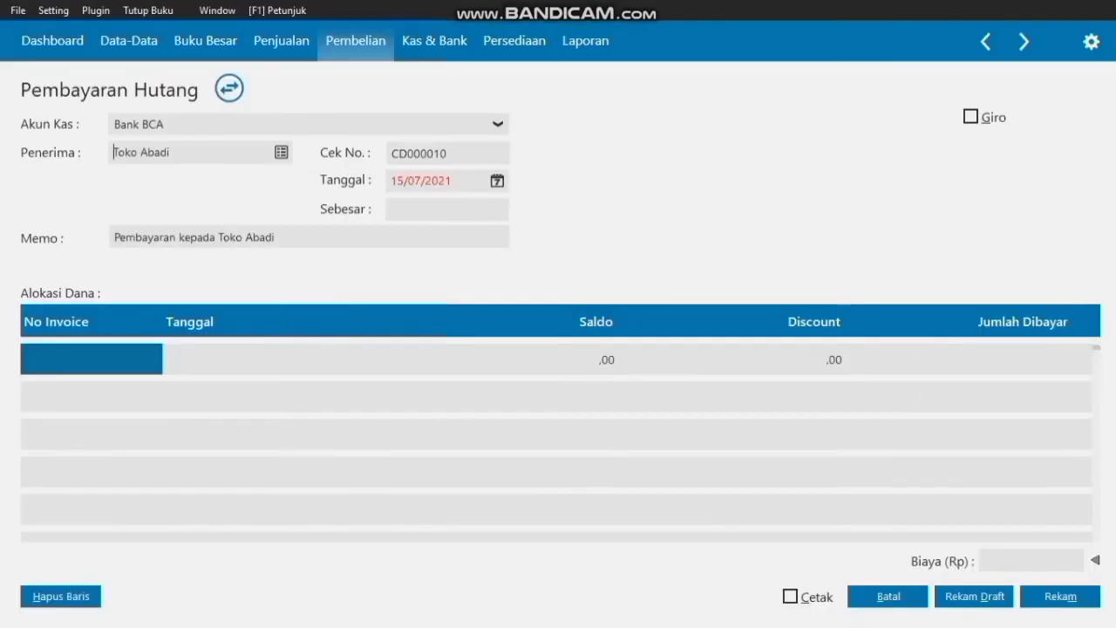
# - Set the date (Tanggal) of the Toko Abadi payment to 26/01/2020
pyautogui.click(497, 180)
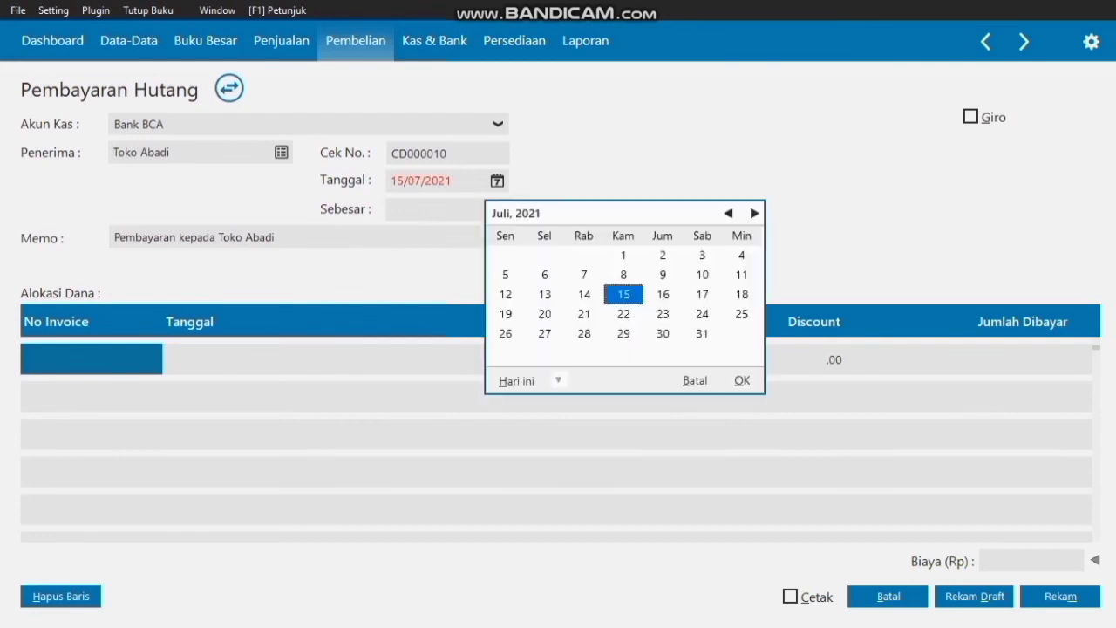
pyautogui.click(728, 213)
pyautogui.click(728, 214)
pyautogui.click(728, 214)
pyautogui.click(728, 214)
pyautogui.click(728, 213)
pyautogui.click(728, 213)
pyautogui.click(728, 214)
pyautogui.doubleClick(728, 214)
pyautogui.click(728, 213)
pyautogui.doubleClick(728, 214)
pyautogui.doubleClick(728, 214)
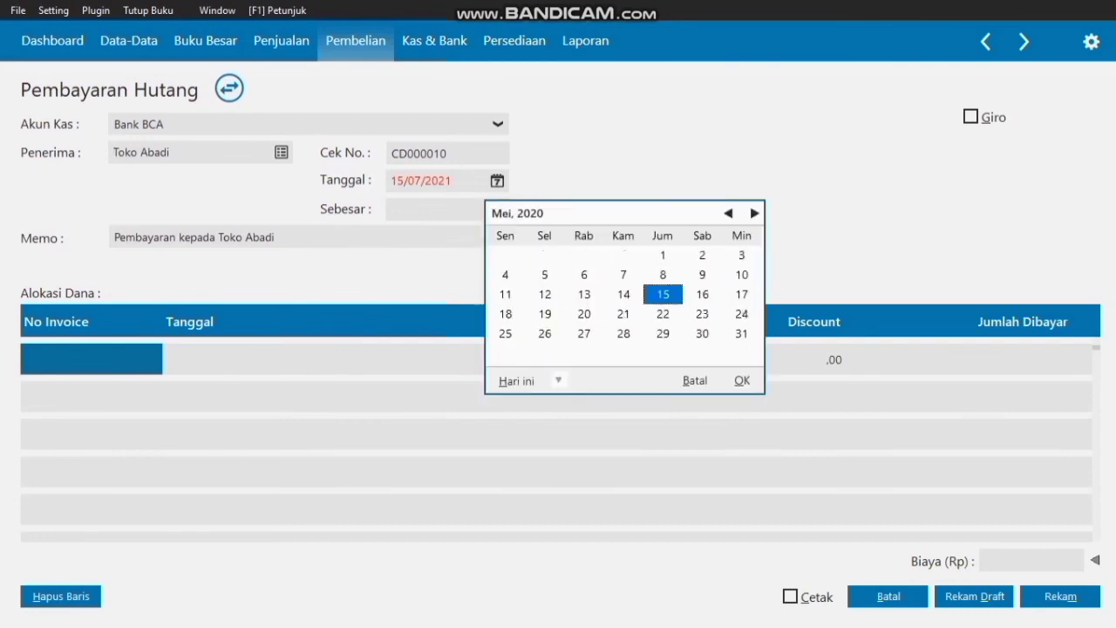
pyautogui.doubleClick(728, 213)
pyautogui.doubleClick(728, 214)
pyautogui.click(728, 214)
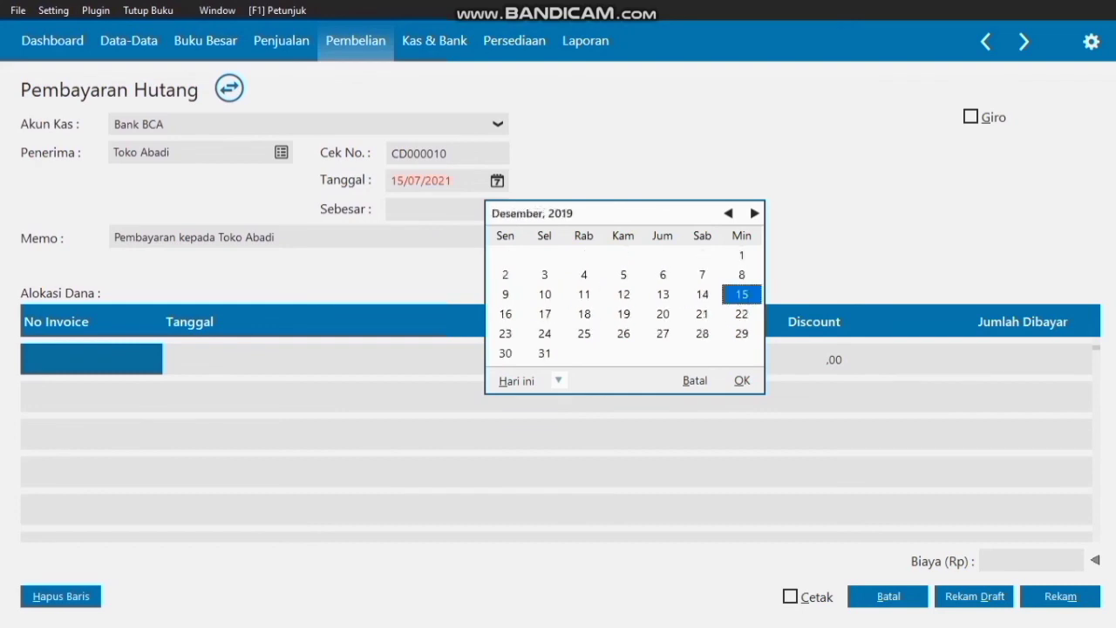
pyautogui.click(754, 214)
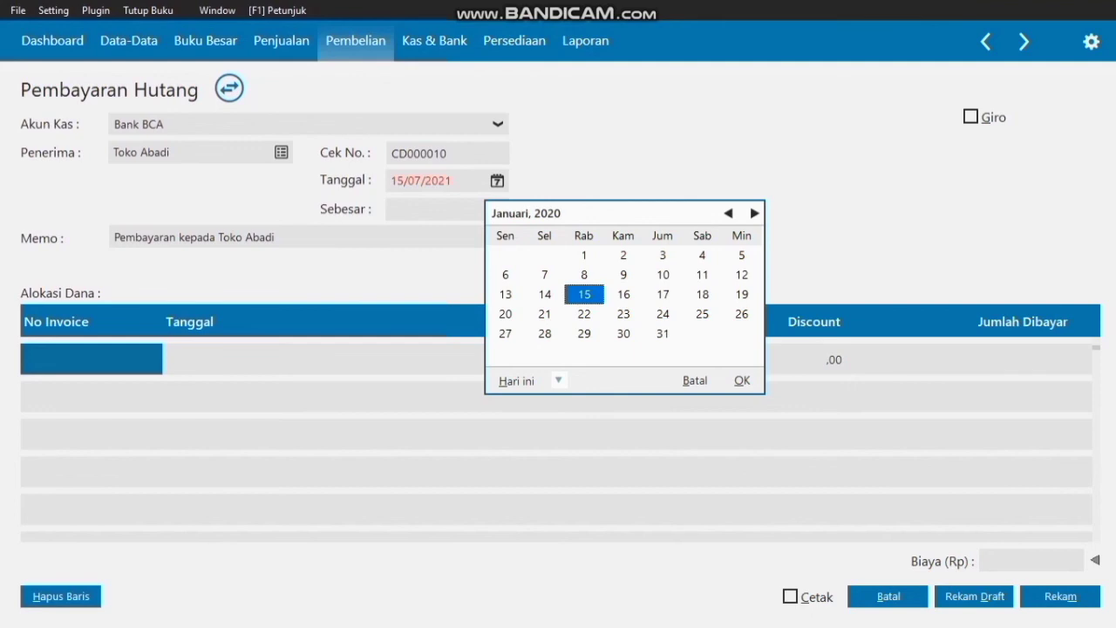
pyautogui.click(741, 314)
pyautogui.click(742, 380)
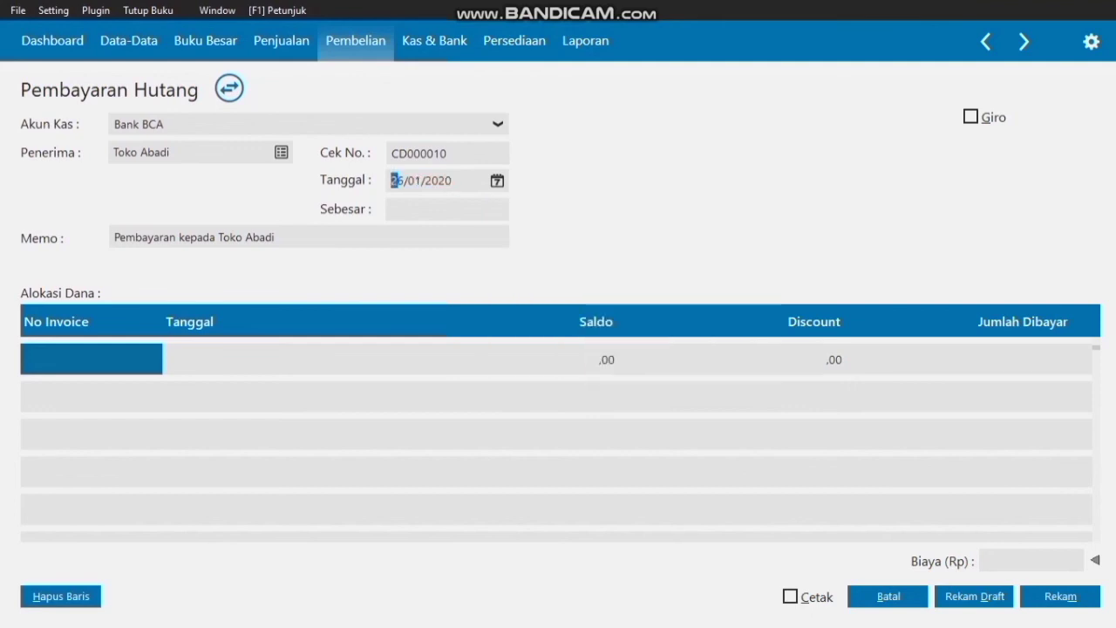
# - Set the payment amount (Sebesar) to Rp 10.000.000 and reword the memo as "Pembayaran Hutang kepada Toko Abadi"
pyautogui.click(446, 210)
pyautogui.write('10000')
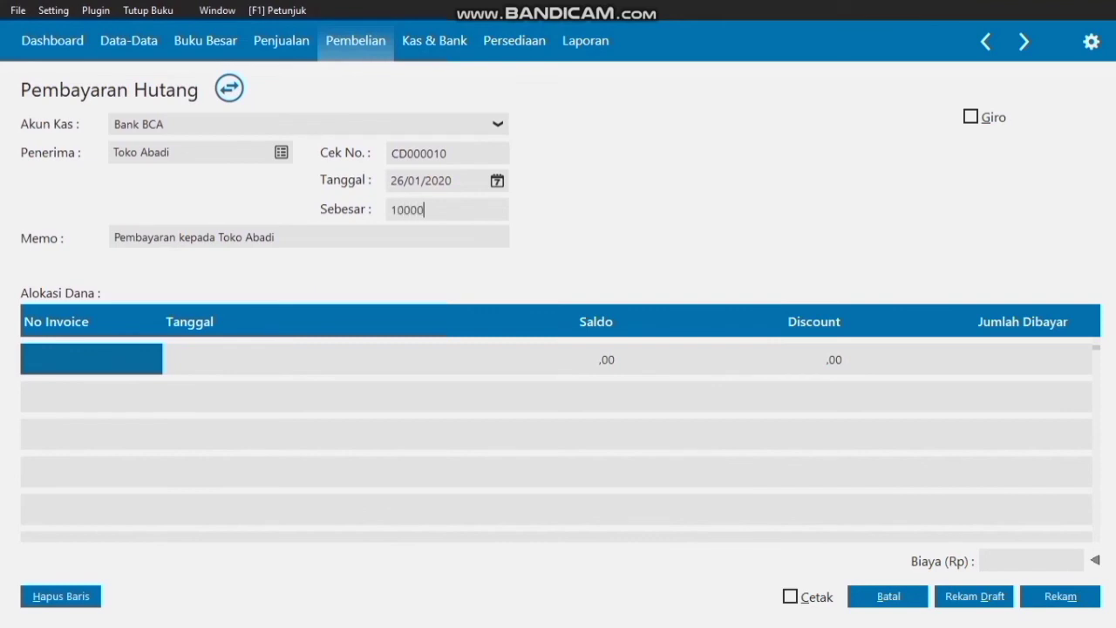
pyautogui.write('000')
pyautogui.doubleClick(146, 237)
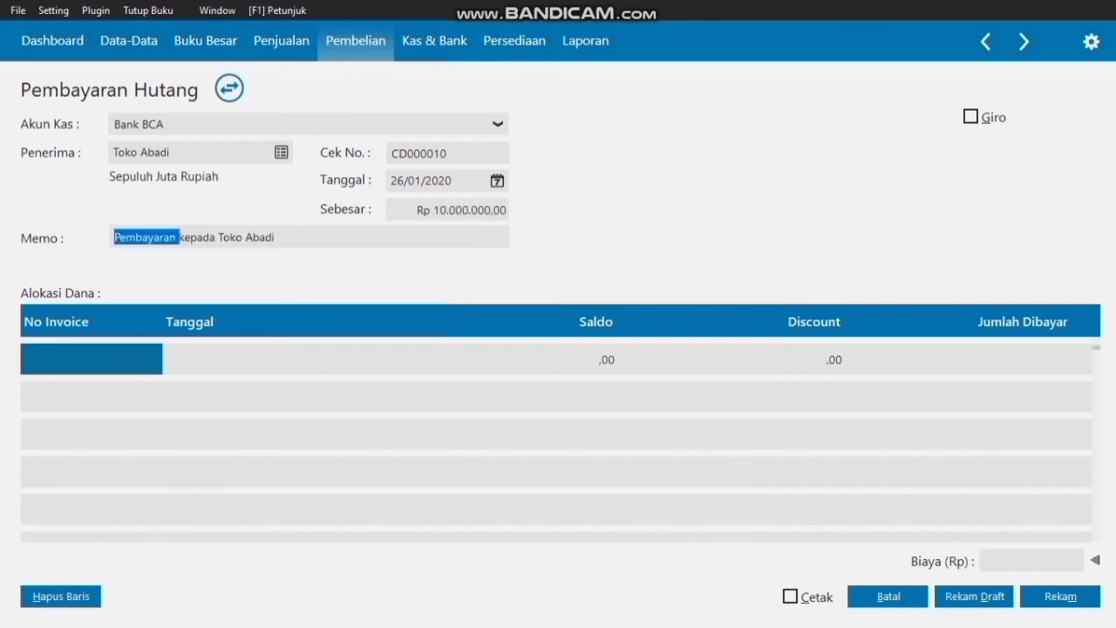
pyautogui.press('Right')
pyautogui.write('Huta')
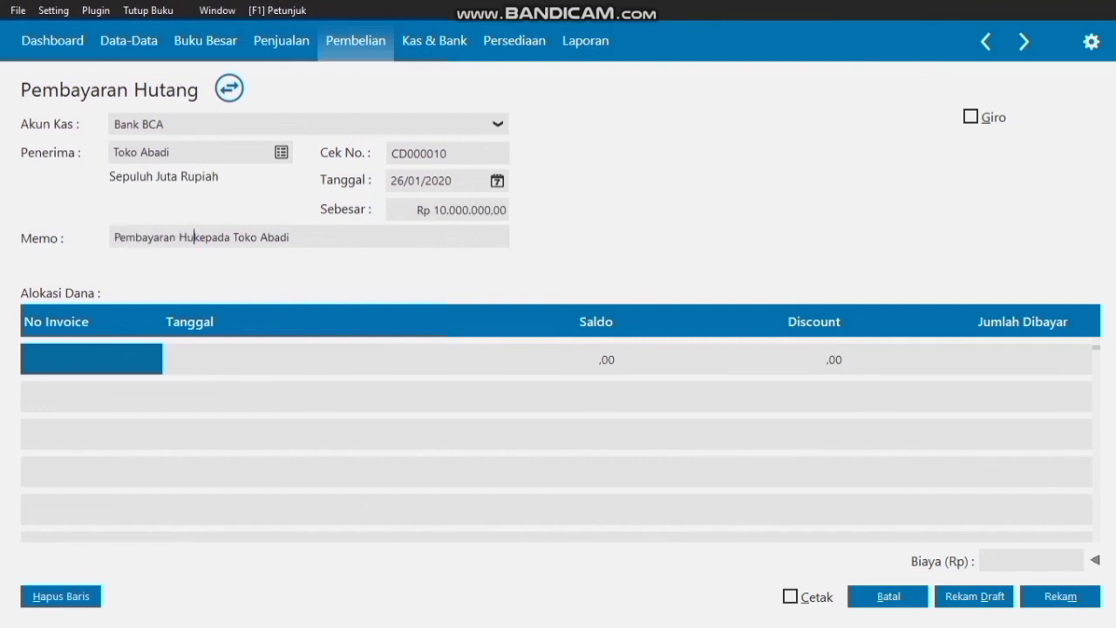
pyautogui.write('ng')
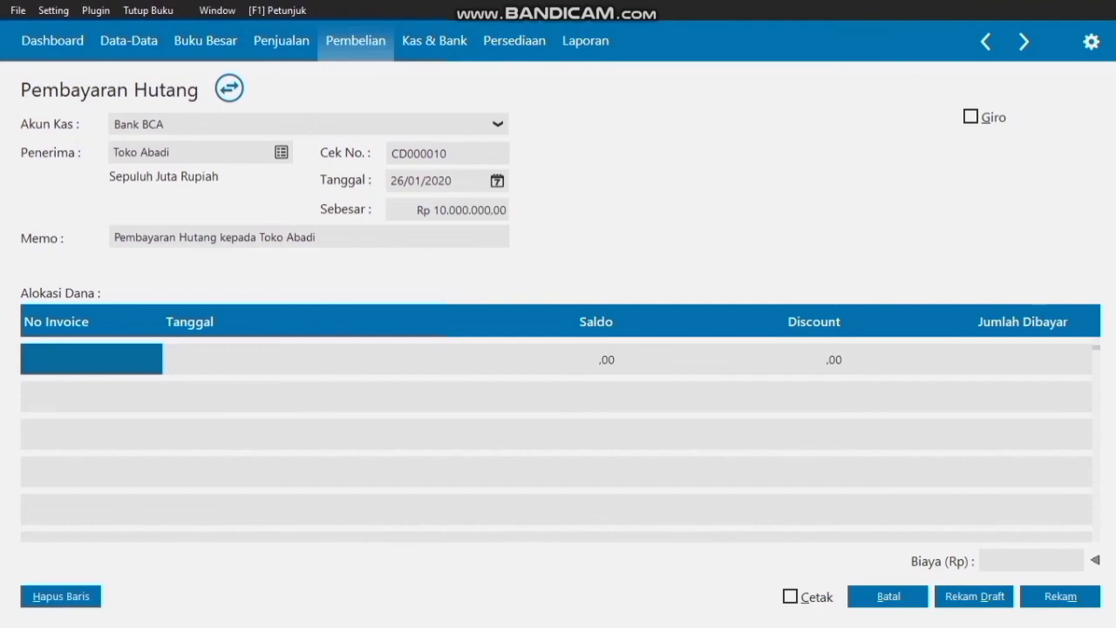
# - Allocate the Toko Abadi payment to invoice INV-006 dated 30/12/2019 and record it
pyautogui.press('Tab')
pyautogui.press('Return')
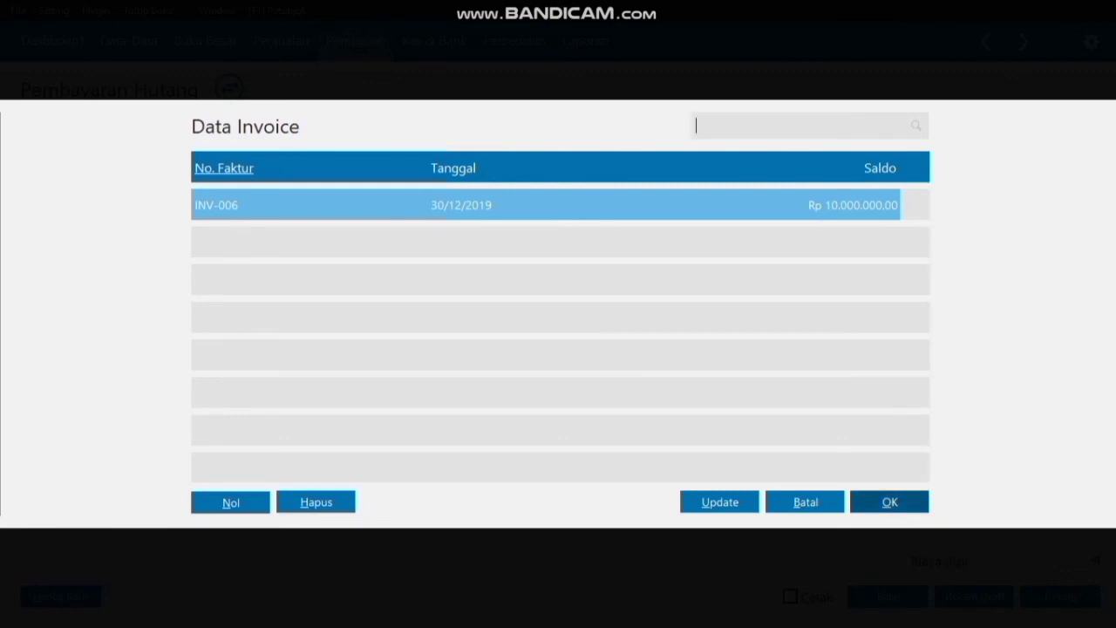
pyautogui.press('Return')
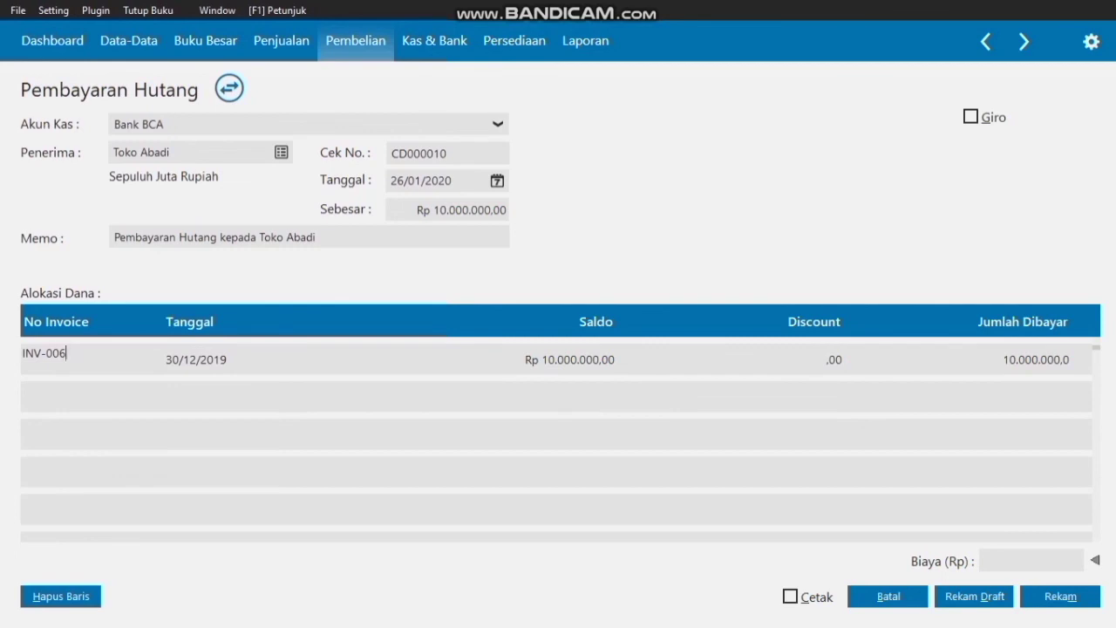
pyautogui.click(1060, 597)
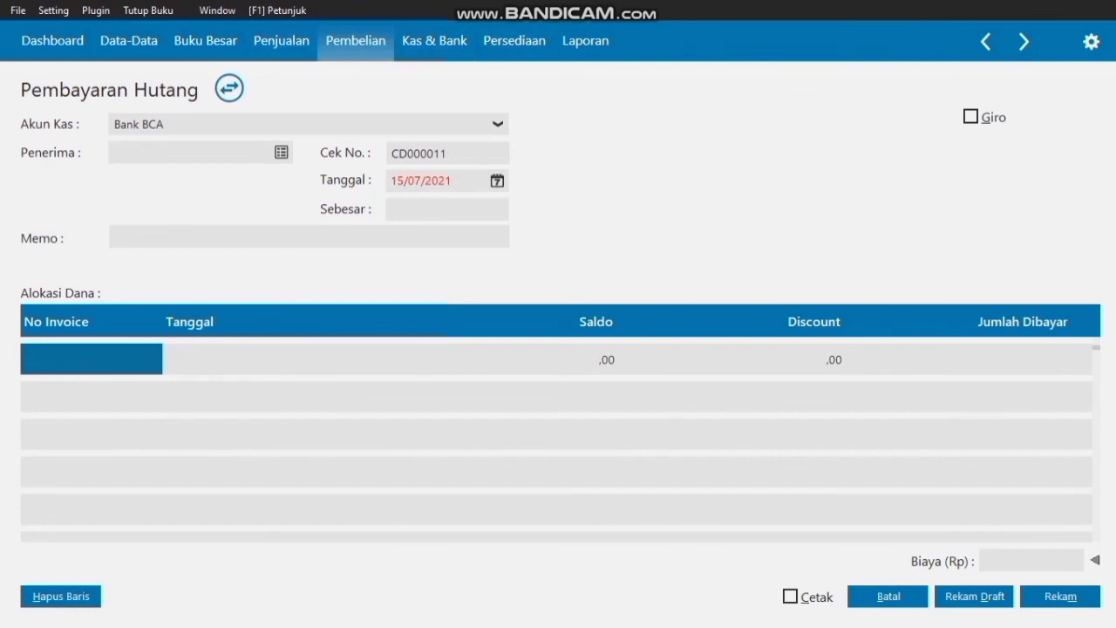
# - Choose PT Semeru Inti Sukses as recipient of the new payables payment and set its date to 27/01/2020
pyautogui.click(281, 153)
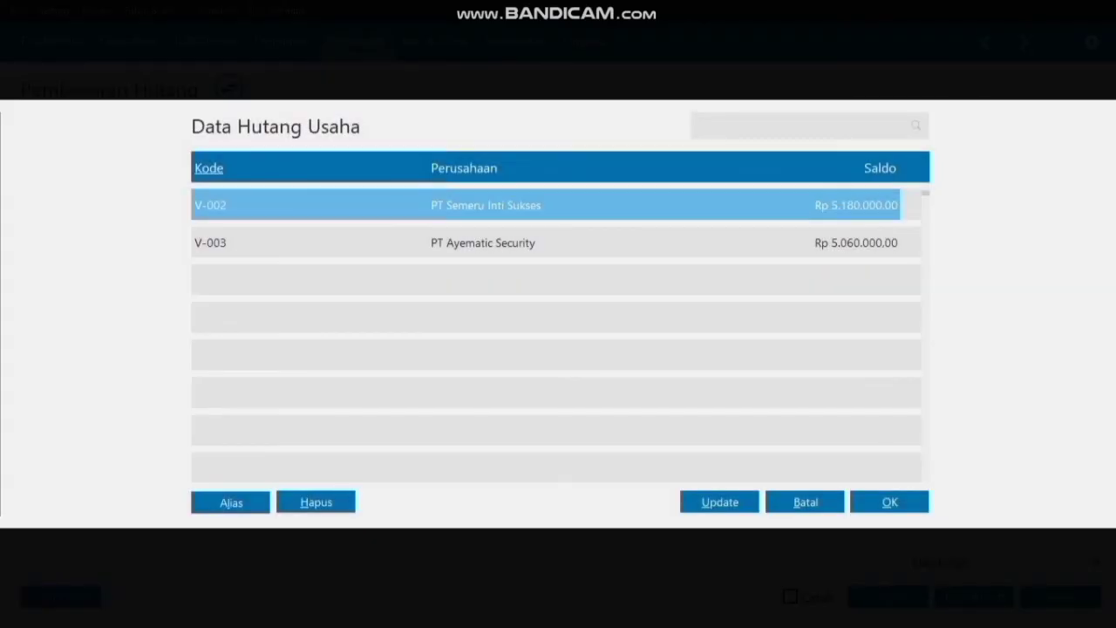
pyautogui.press('Return')
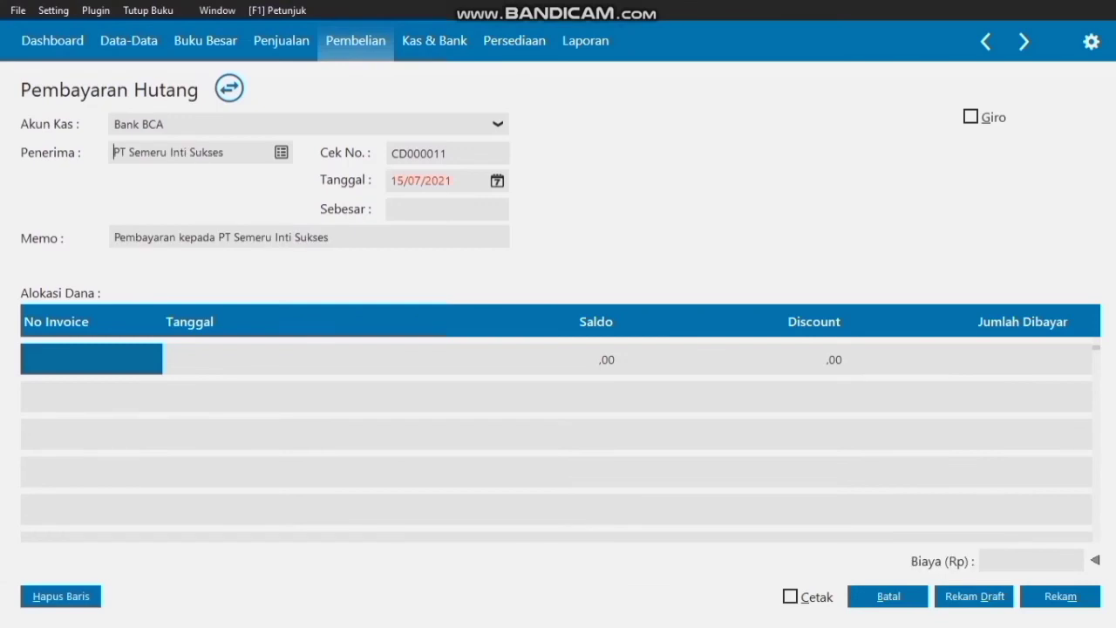
pyautogui.click(497, 181)
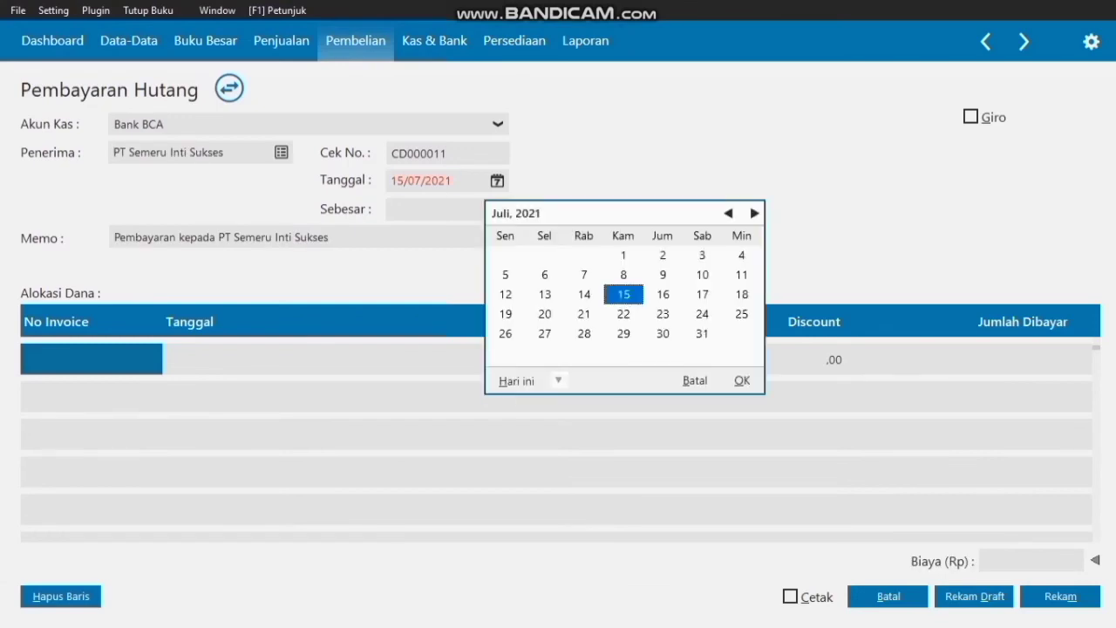
pyautogui.click(728, 214)
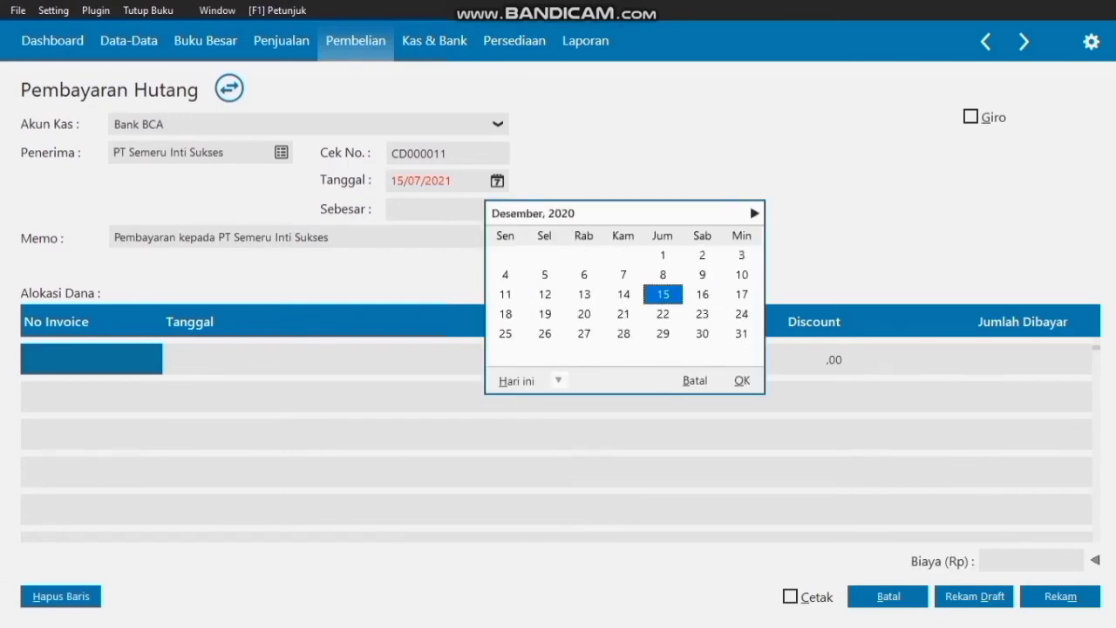
pyautogui.click(728, 213)
pyautogui.click(728, 214)
pyautogui.click(728, 213)
pyautogui.click(727, 214)
pyautogui.click(727, 213)
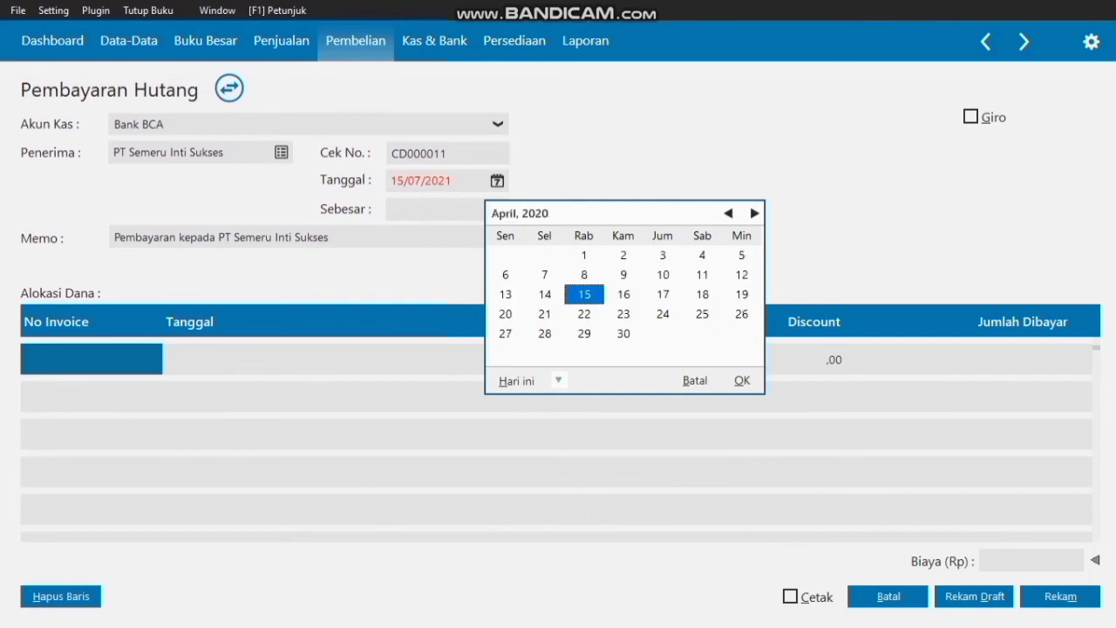
pyautogui.click(728, 214)
pyautogui.click(728, 213)
pyautogui.click(728, 213)
pyautogui.click(505, 313)
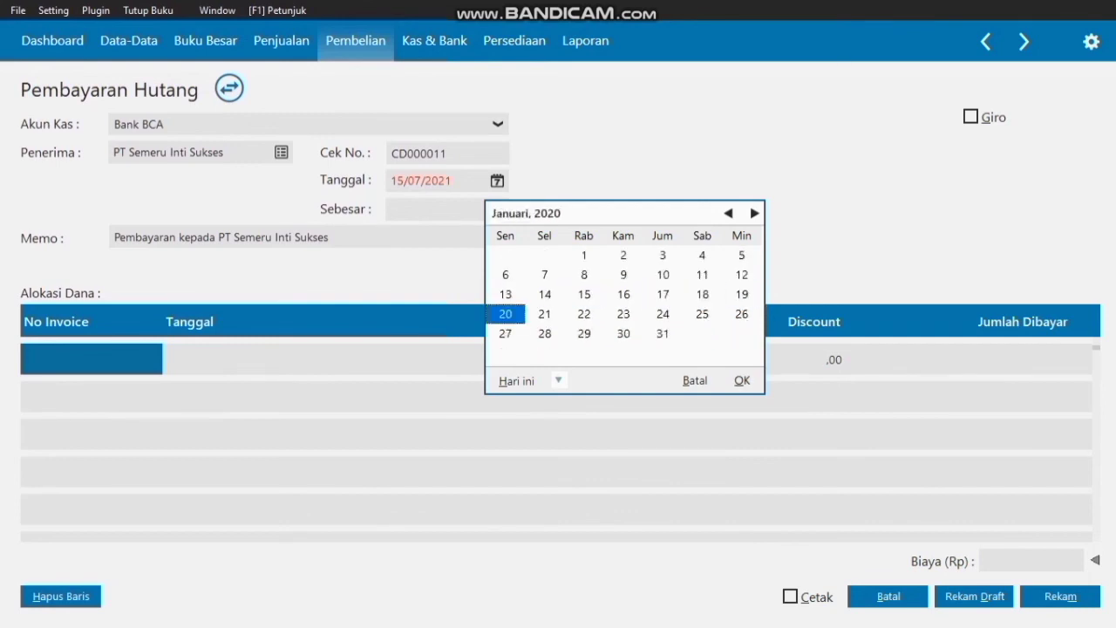
pyautogui.click(742, 380)
pyautogui.write('27')
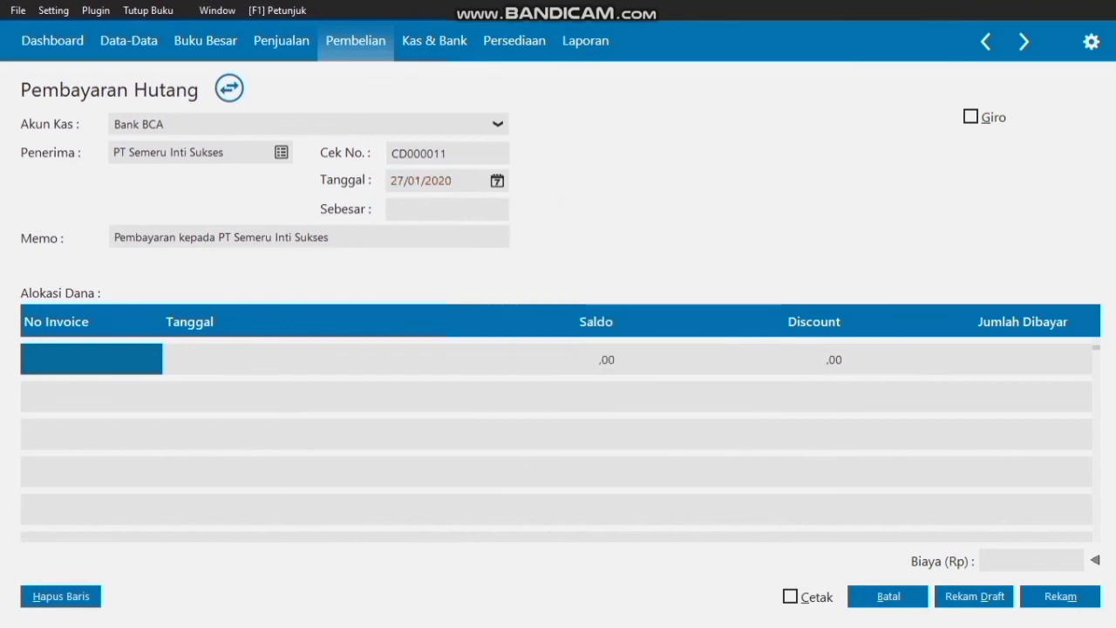
pyautogui.press('Return')
# - Set the payment amount to Rp 5.060.000 and reword the memo as "Pembayaran Hutang kepada PT Semeru Inti Sukses"
pyautogui.press('Tab')
pyautogui.write('5060000')
pyautogui.press('Tab')
pyautogui.doubleClick(145, 237)
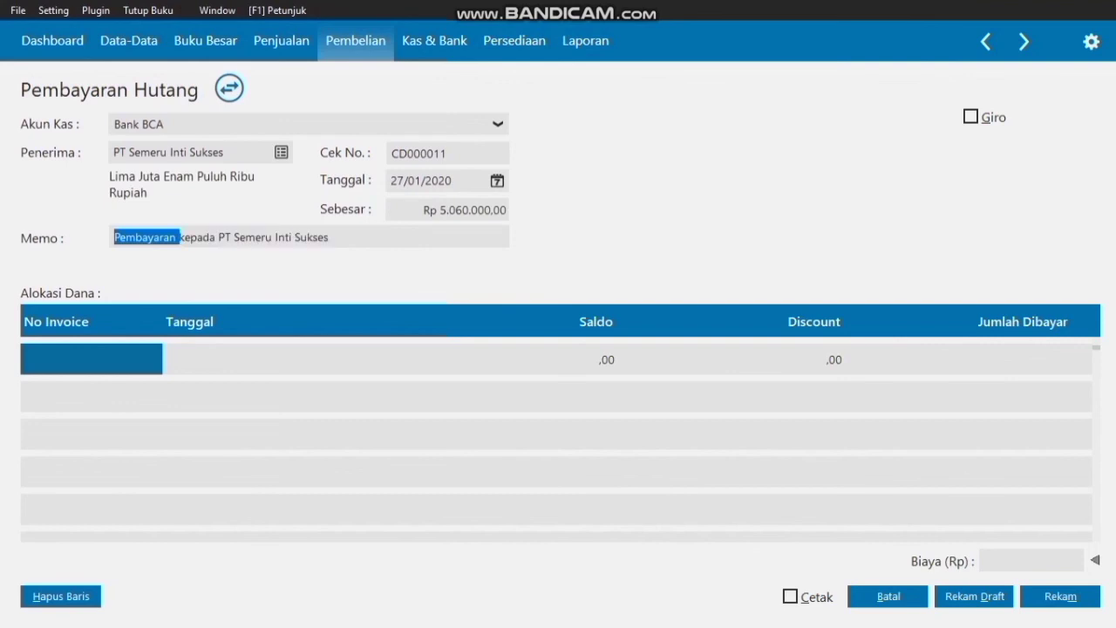
pyautogui.press('Right')
pyautogui.write('Huta')
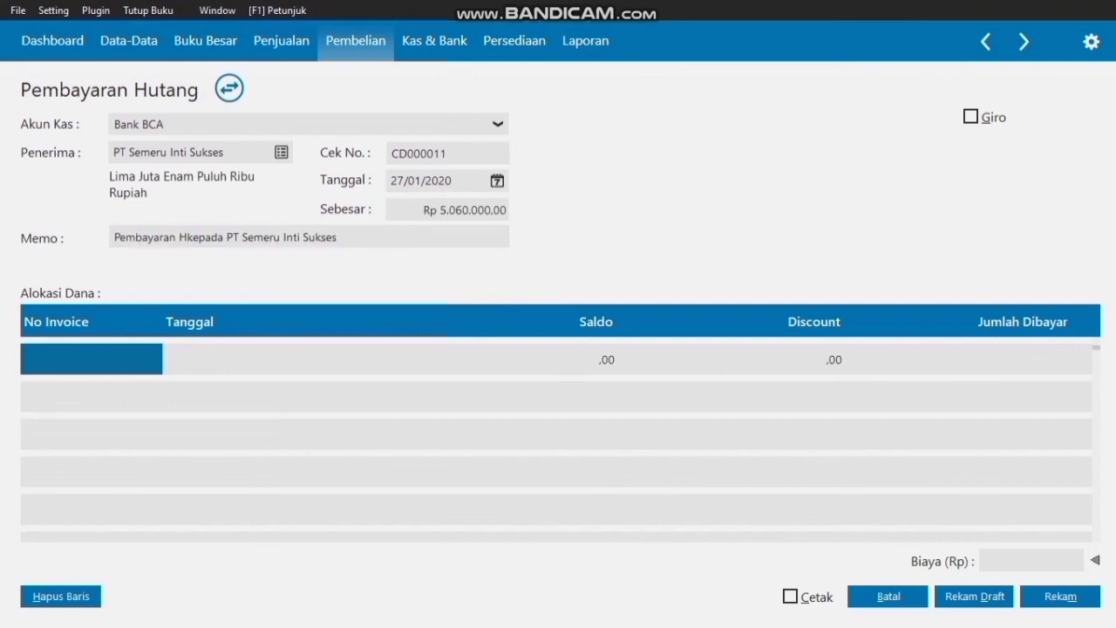
pyautogui.write('ng')
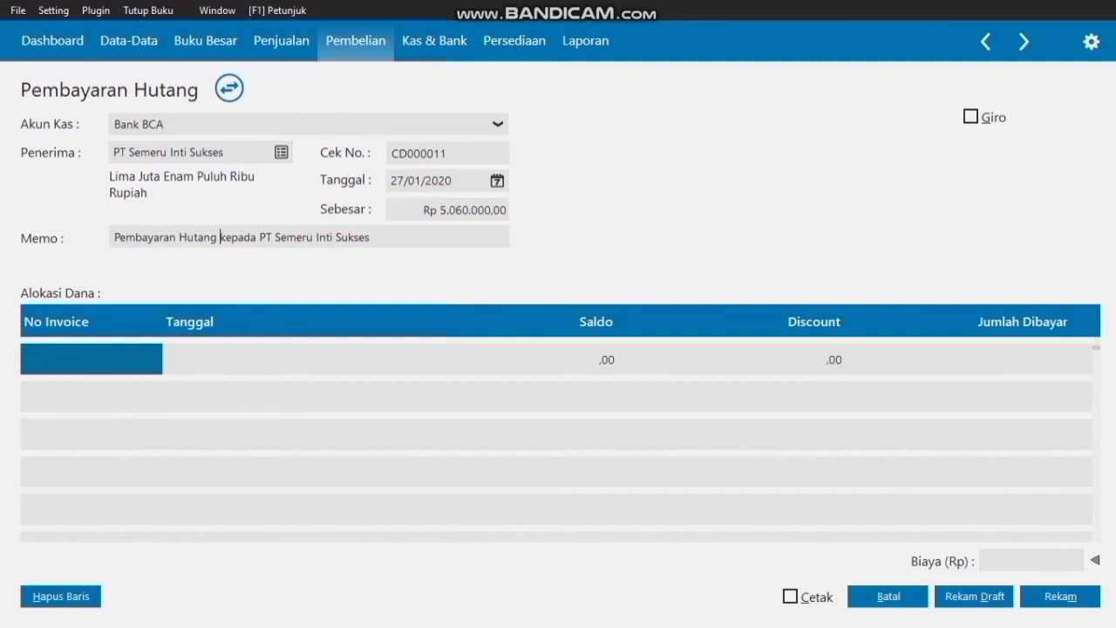
# - Allocate the PT Semeru Inti Sukses payment to invoice 00000004 dated 21/01/2020 and record it
pyautogui.press('Return')
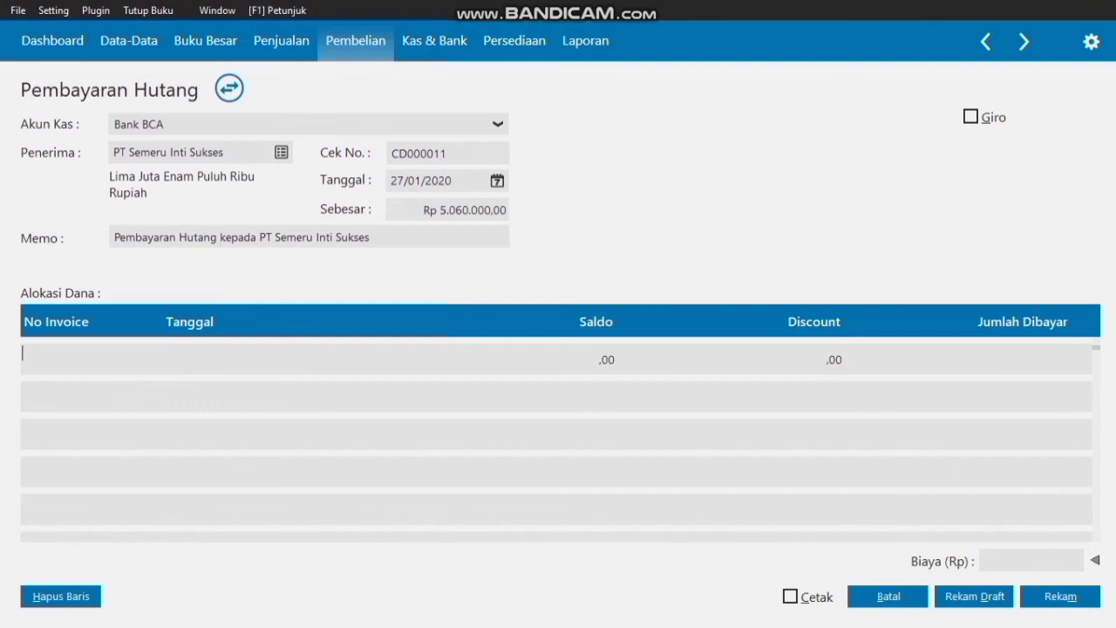
pyautogui.press('Return')
pyautogui.press('Tab')
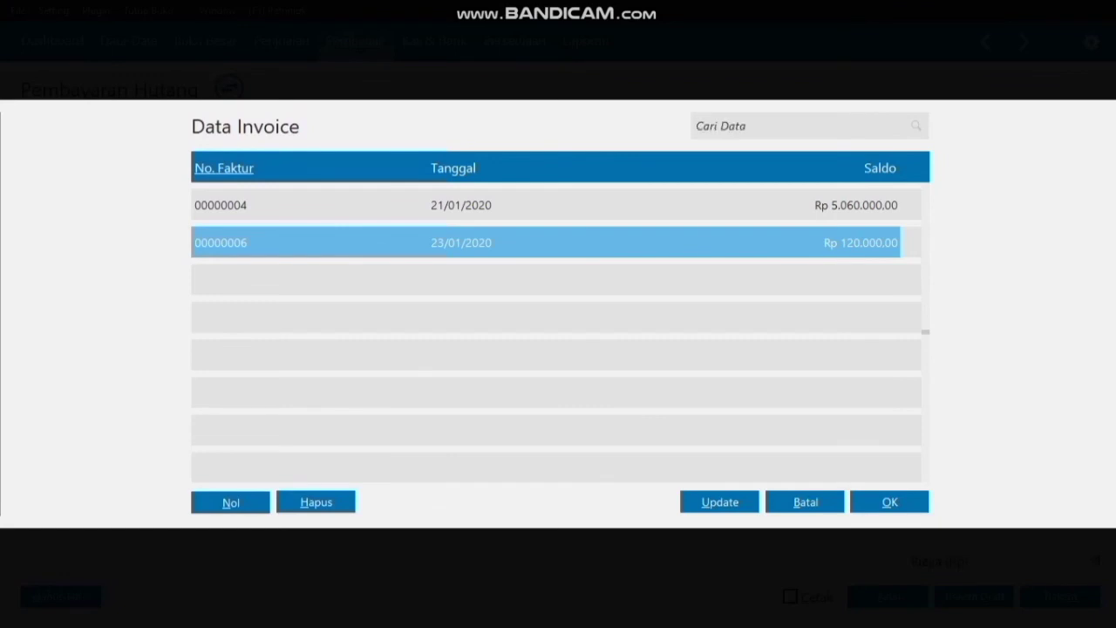
pyautogui.press('Up')
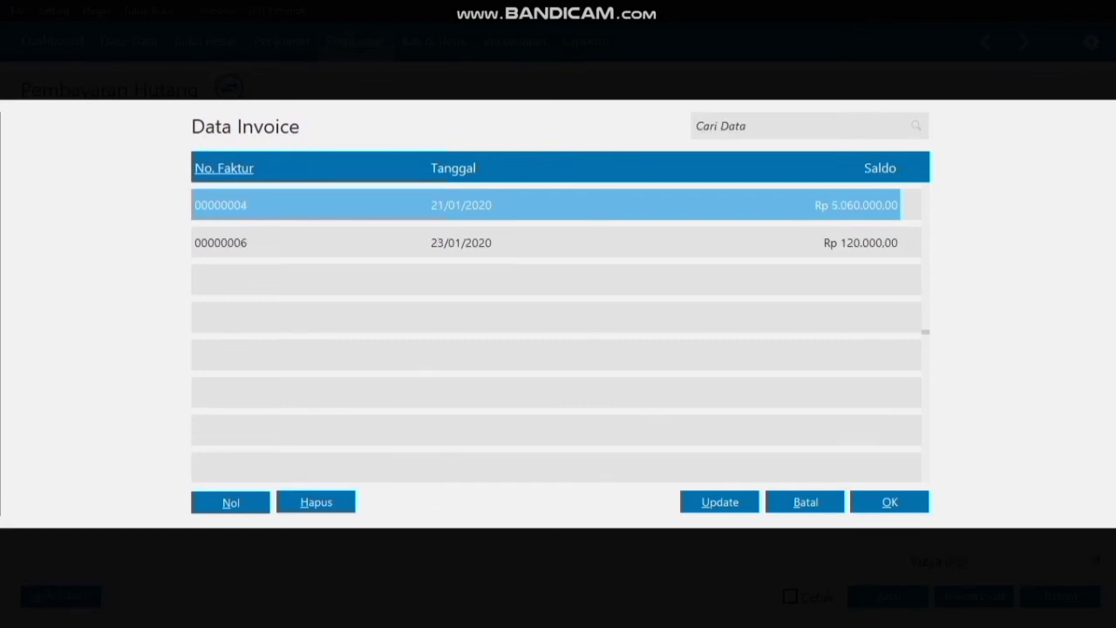
pyautogui.press('Return')
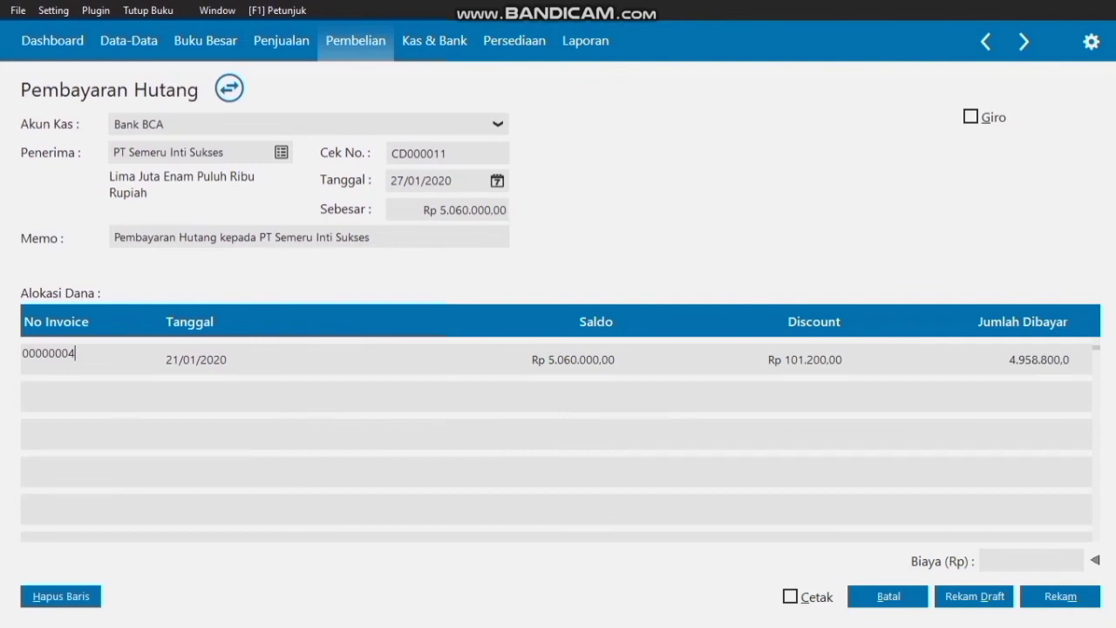
pyautogui.click(1060, 596)
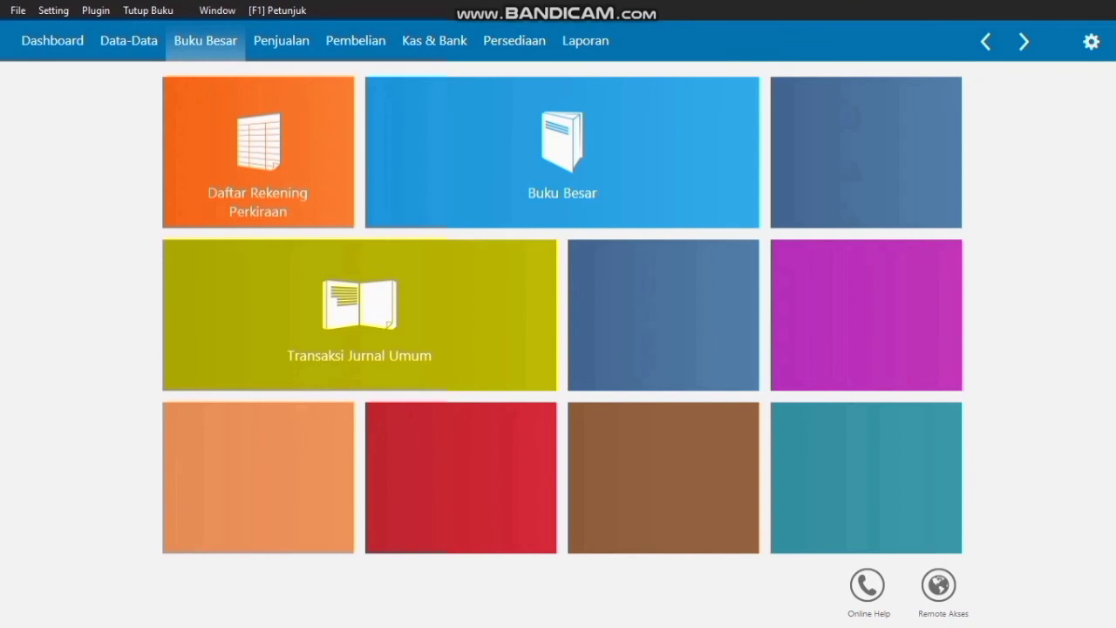
# - Create a new general journal transaction (Jurnal Umum) and set its date to 29/01/2020
pyautogui.moveTo(359, 316)
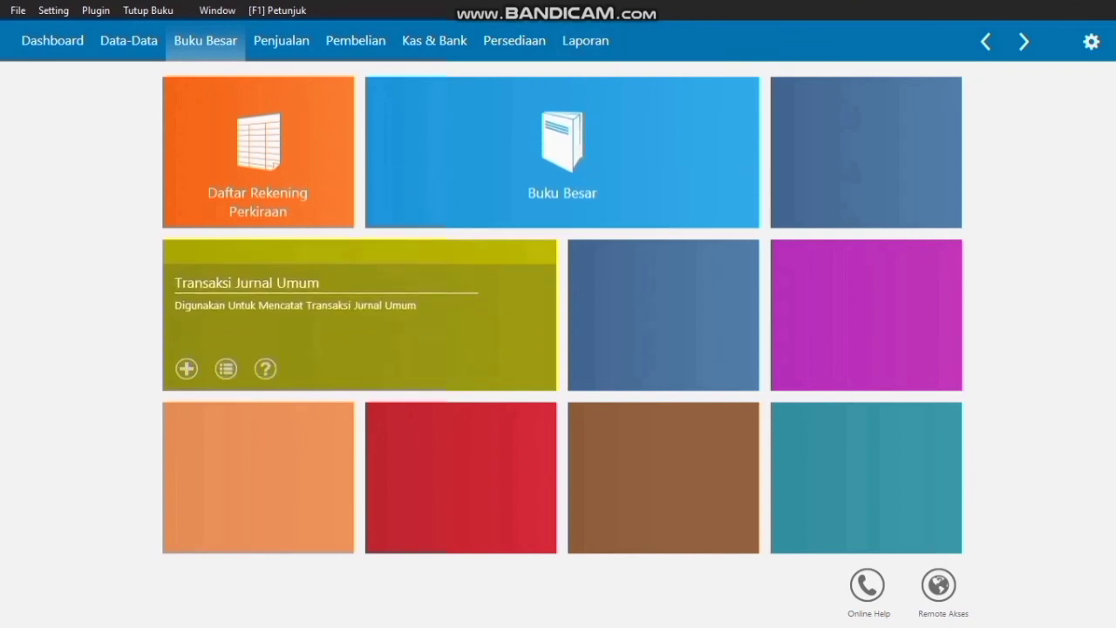
pyautogui.click(226, 368)
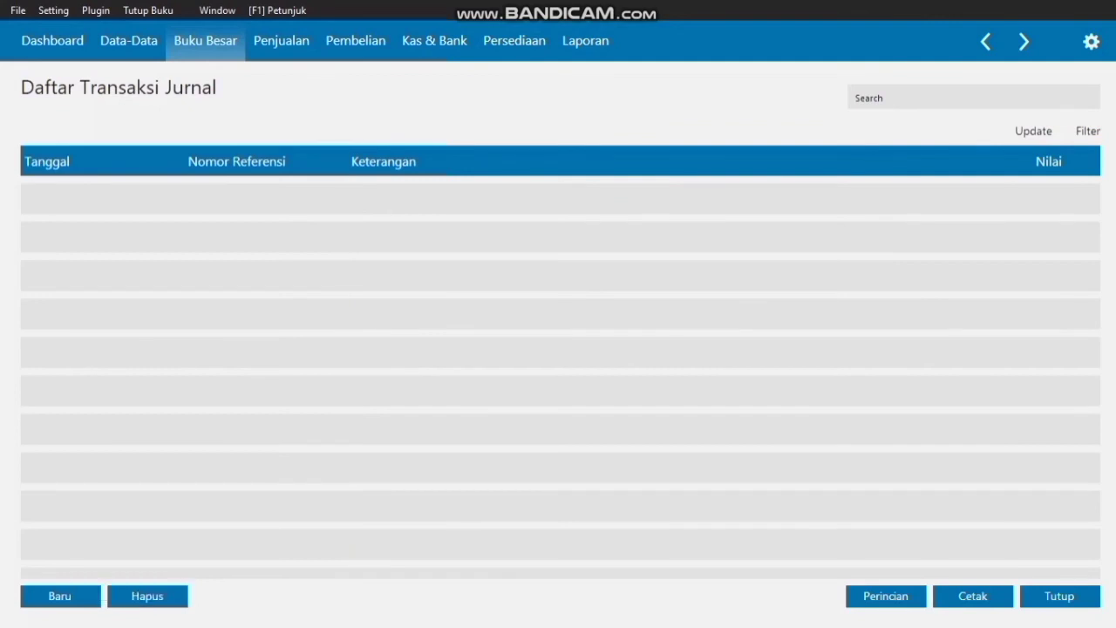
pyautogui.click(60, 596)
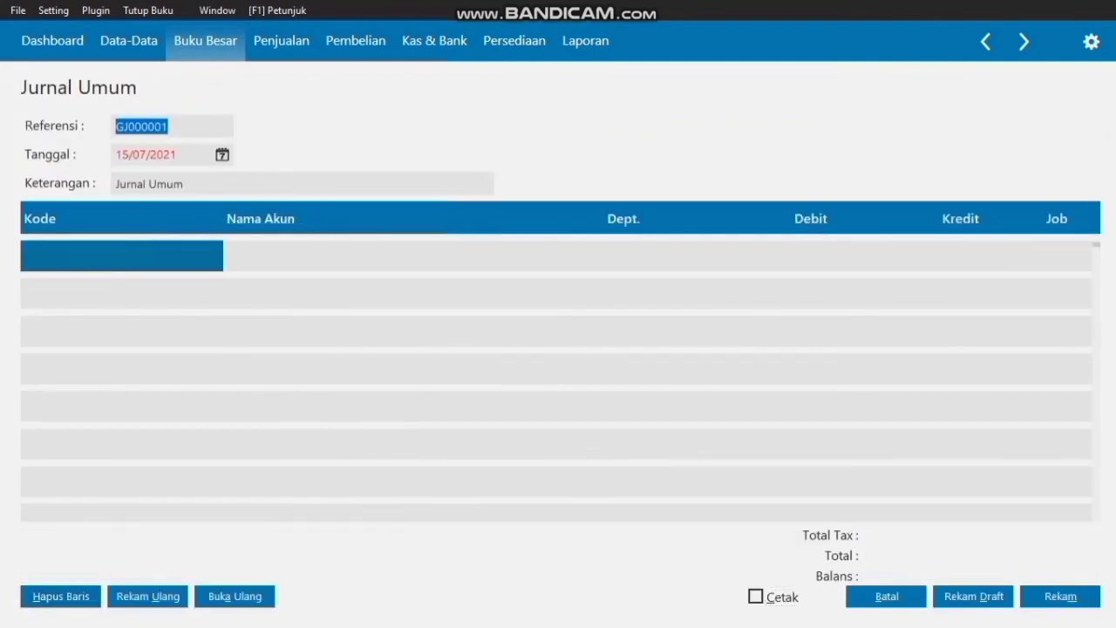
pyautogui.click(222, 155)
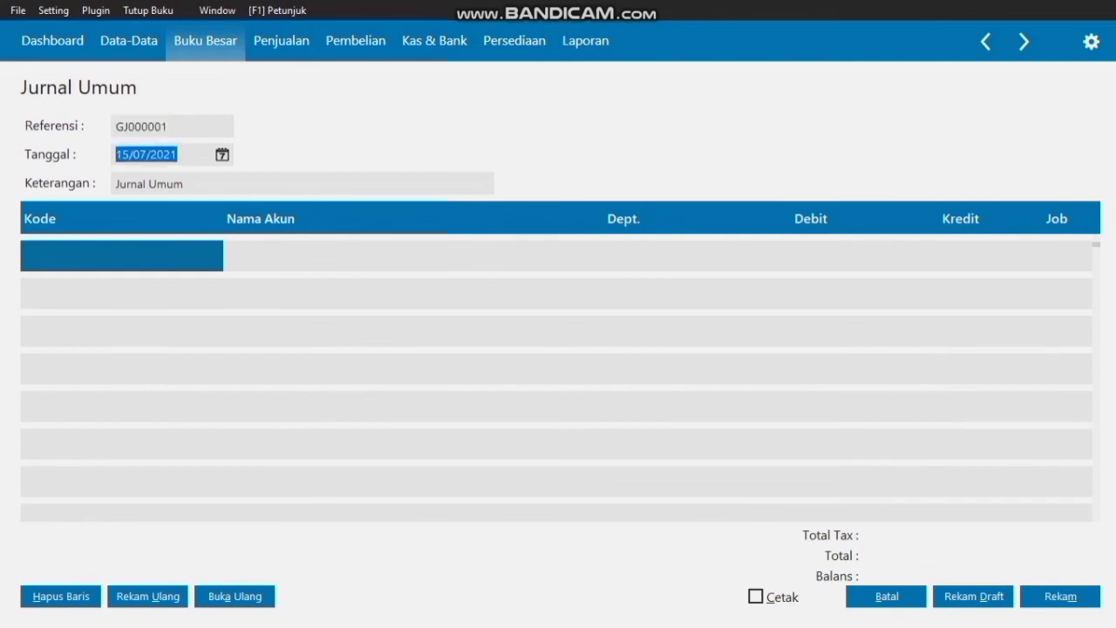
pyautogui.click(456, 186)
pyautogui.click(457, 187)
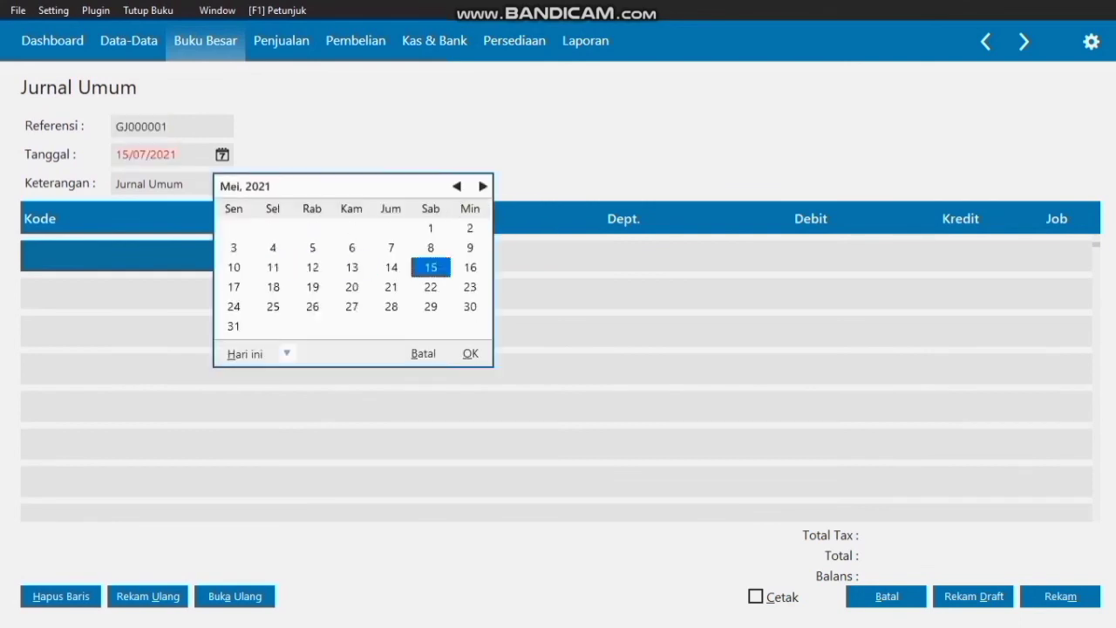
pyautogui.click(457, 187)
pyautogui.click(457, 187)
pyautogui.click(457, 187)
pyautogui.click(457, 187)
pyautogui.click(456, 186)
pyautogui.click(457, 187)
pyautogui.click(456, 186)
pyautogui.click(457, 186)
pyautogui.click(457, 187)
pyautogui.click(457, 187)
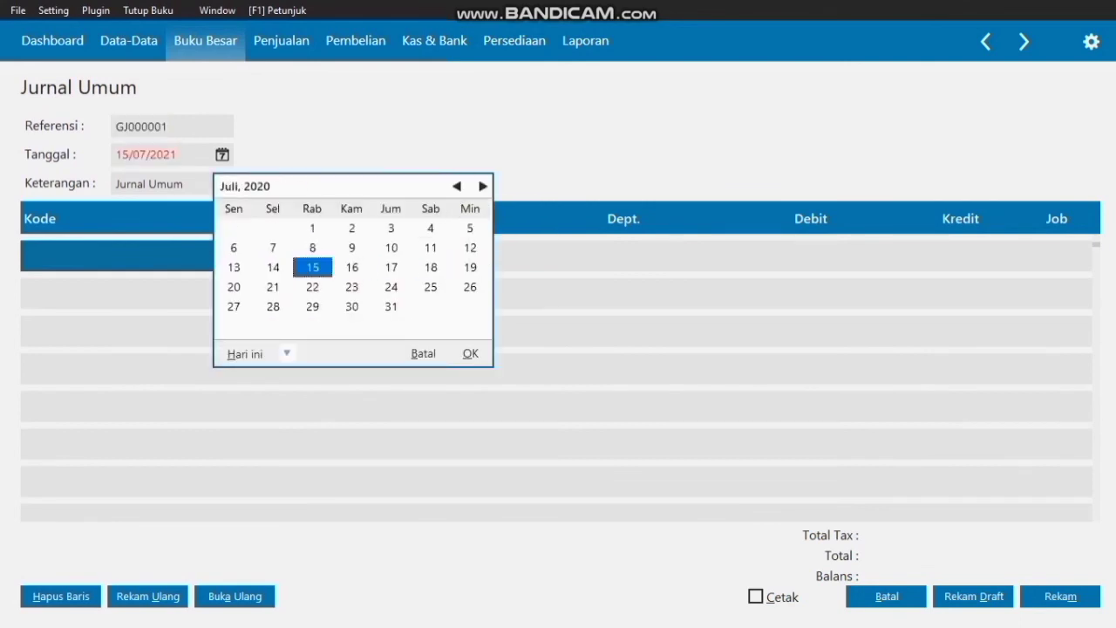
pyautogui.click(456, 187)
pyautogui.click(457, 186)
pyautogui.click(457, 186)
pyautogui.click(457, 186)
pyautogui.click(457, 187)
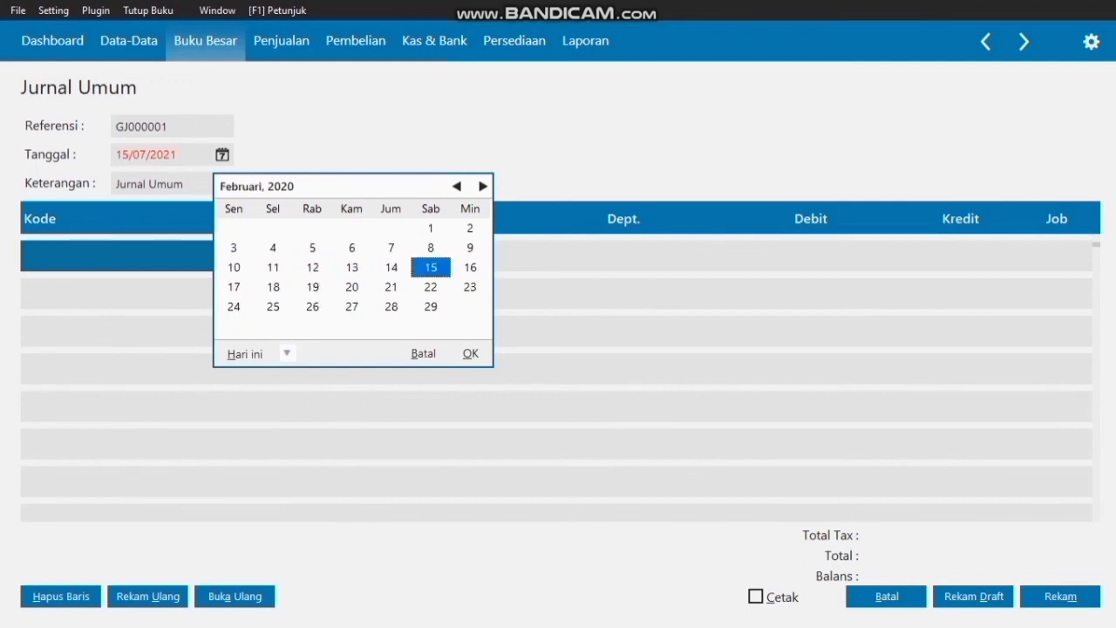
pyautogui.click(457, 186)
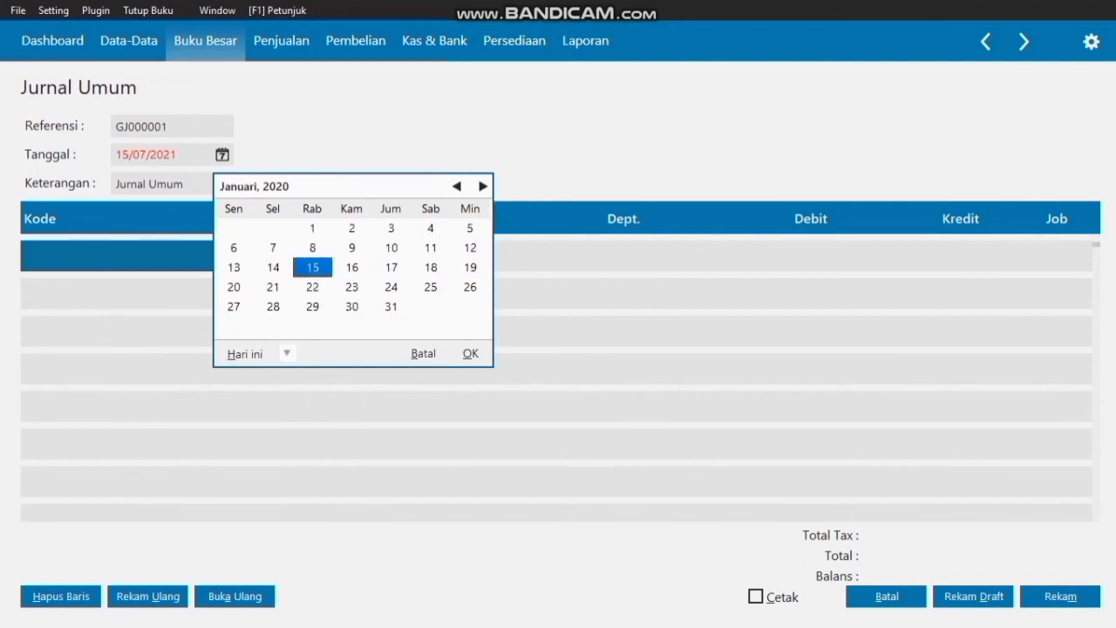
pyautogui.click(313, 307)
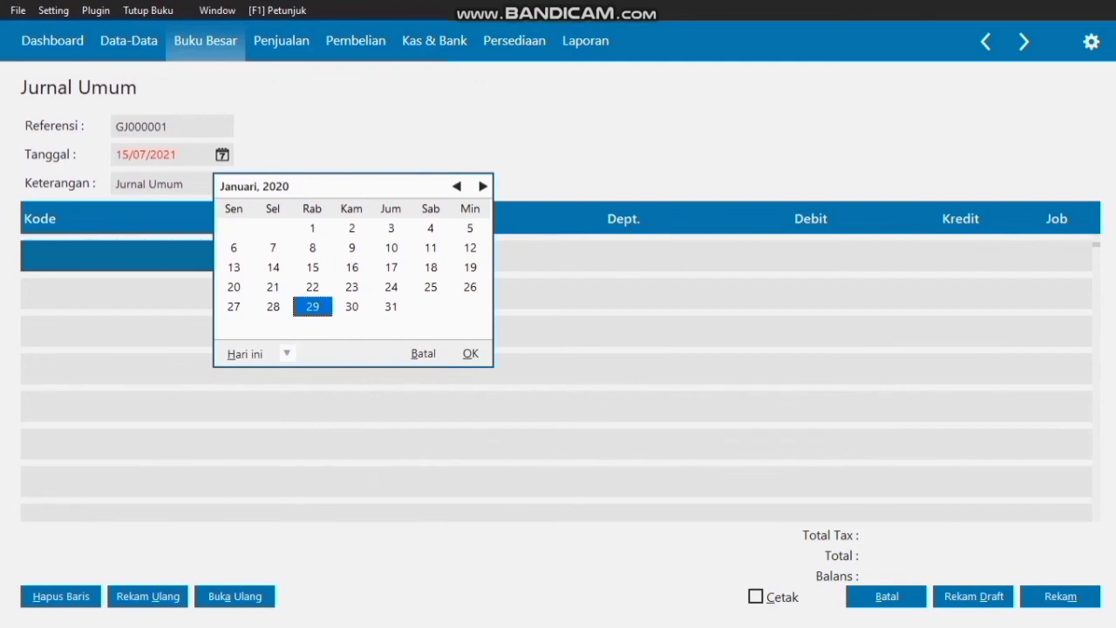
pyautogui.click(469, 354)
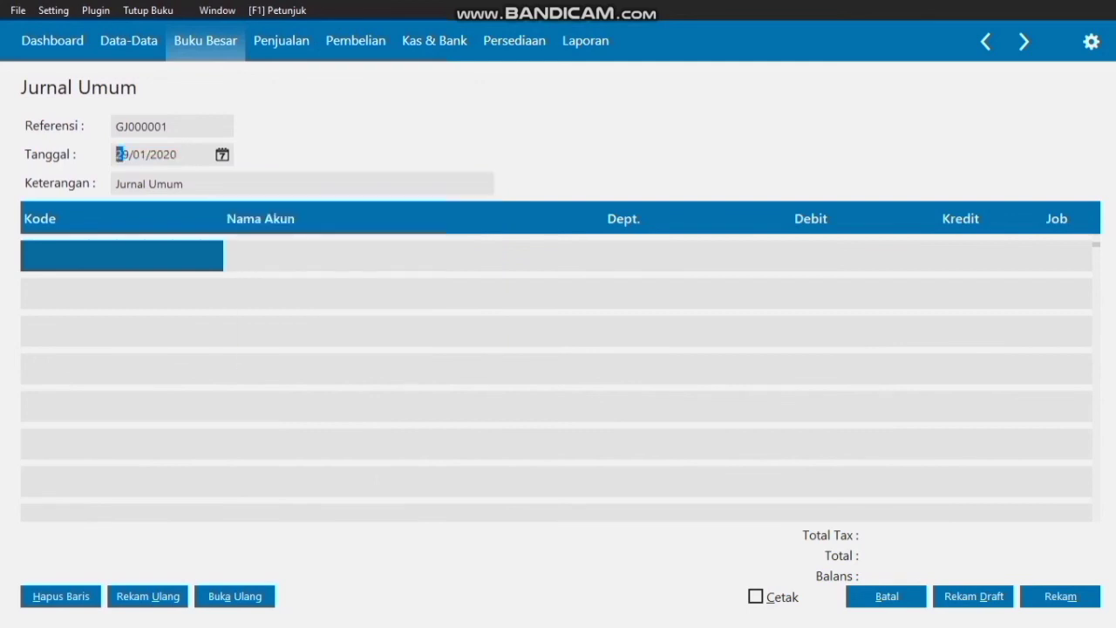
# - Replace the journal's description (Keterangan) with "Pembelian Komputer HP"
pyautogui.press('Tab')
pyautogui.press('BackSpace')
pyautogui.write('Pembelian Komputer H')
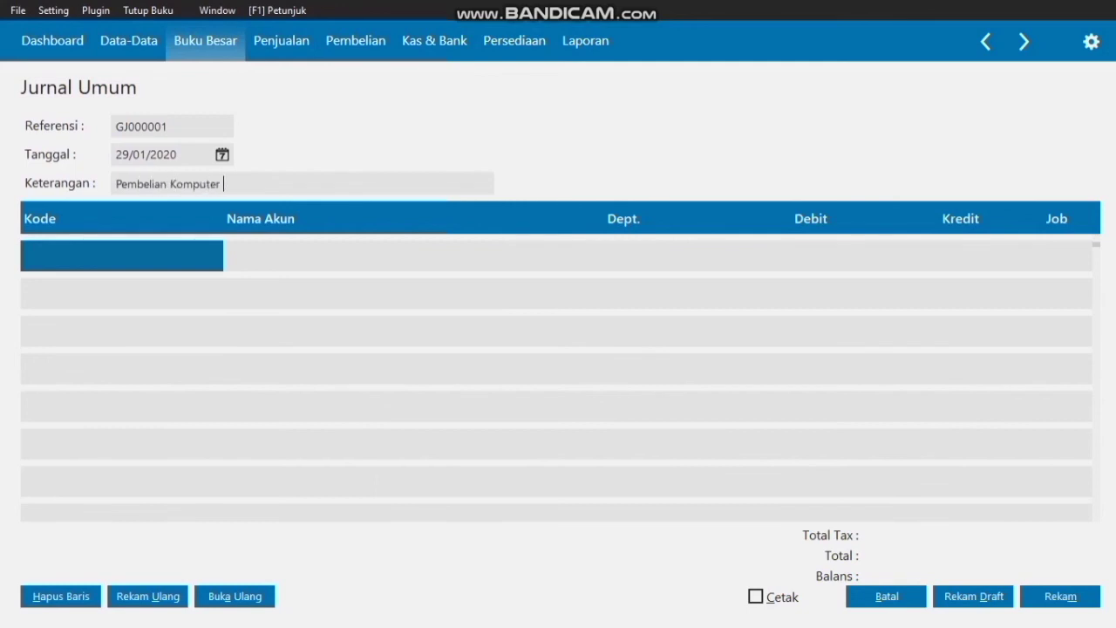
pyautogui.write('P')
# - Choose account 170000020 Komputer for the first line of the Pembelian Komputer HP journal
pyautogui.hotkey('ctrl', 'a')
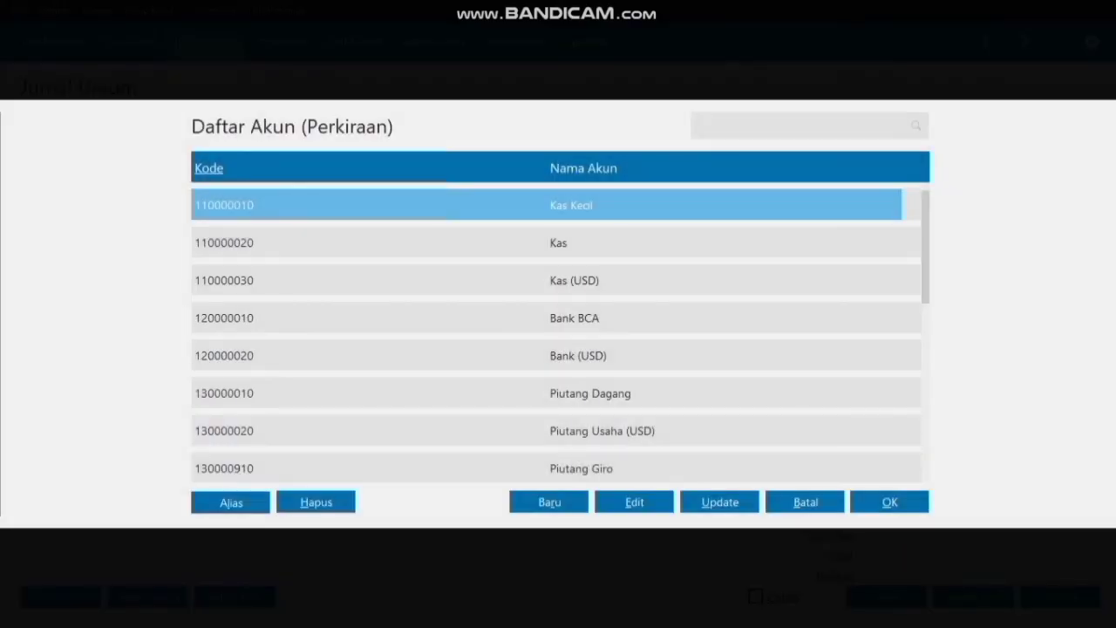
pyautogui.press('Down')
pyautogui.press('Down')
pyautogui.press('Down')
pyautogui.press('Down')
pyautogui.press('Down')
pyautogui.press('Down')
pyautogui.press('Down')
pyautogui.press('Down')
pyautogui.press('Down')
pyautogui.press('Down')
pyautogui.press('Down')
pyautogui.press('Down')
pyautogui.press('Down')
pyautogui.press('Down')
pyautogui.press('Down')
pyautogui.press('Down')
pyautogui.press('Down')
pyautogui.press('Down')
pyautogui.press('Down')
pyautogui.press('Down')
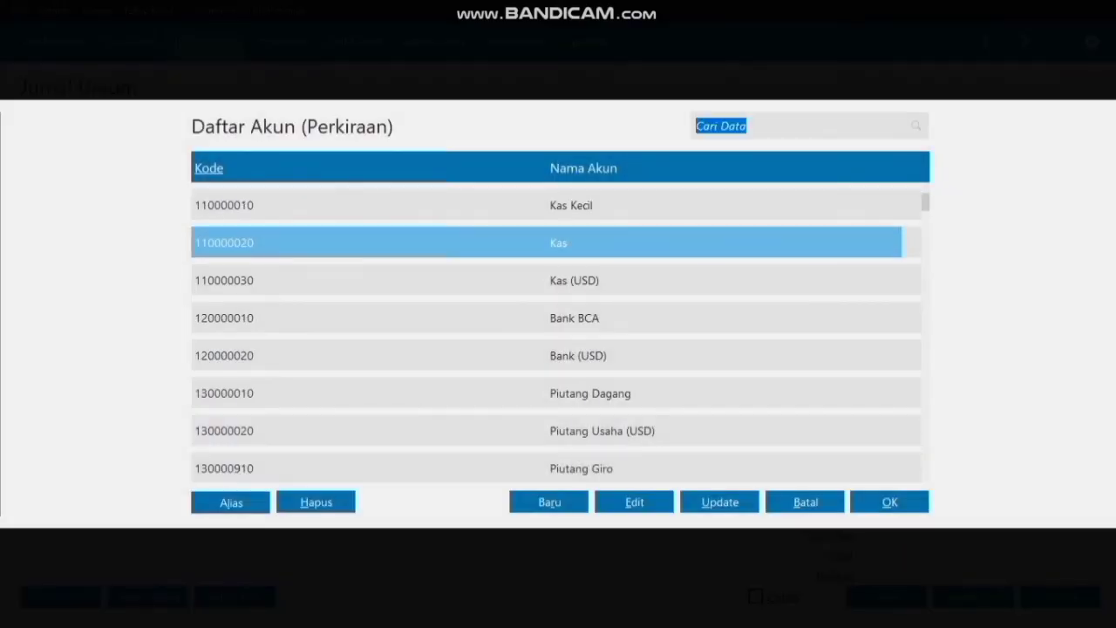
pyautogui.press('Down')
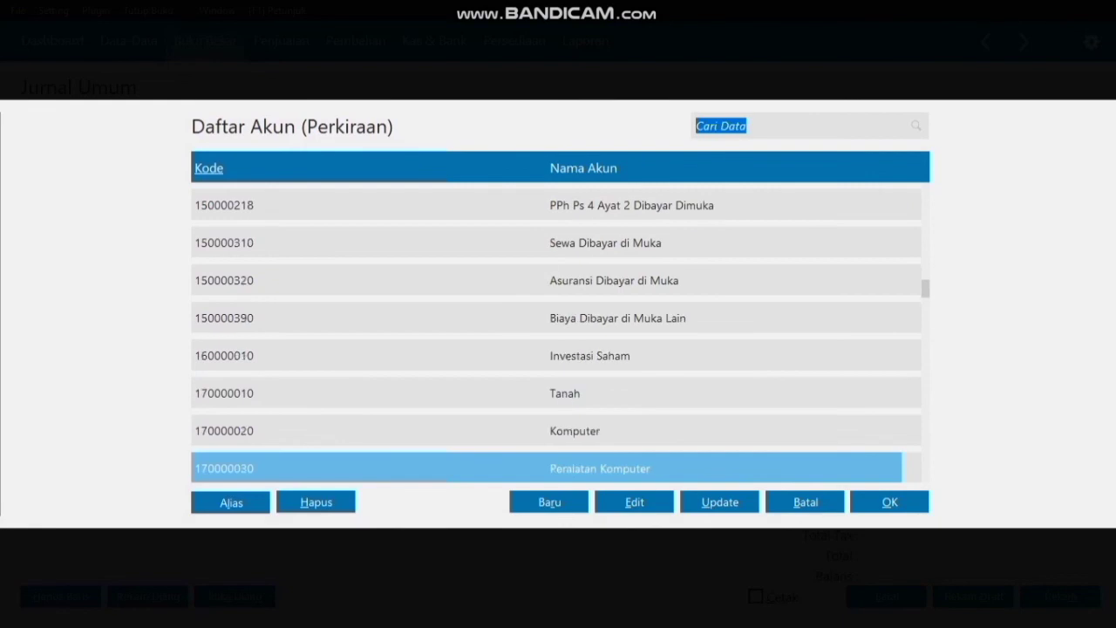
pyautogui.press('Up')
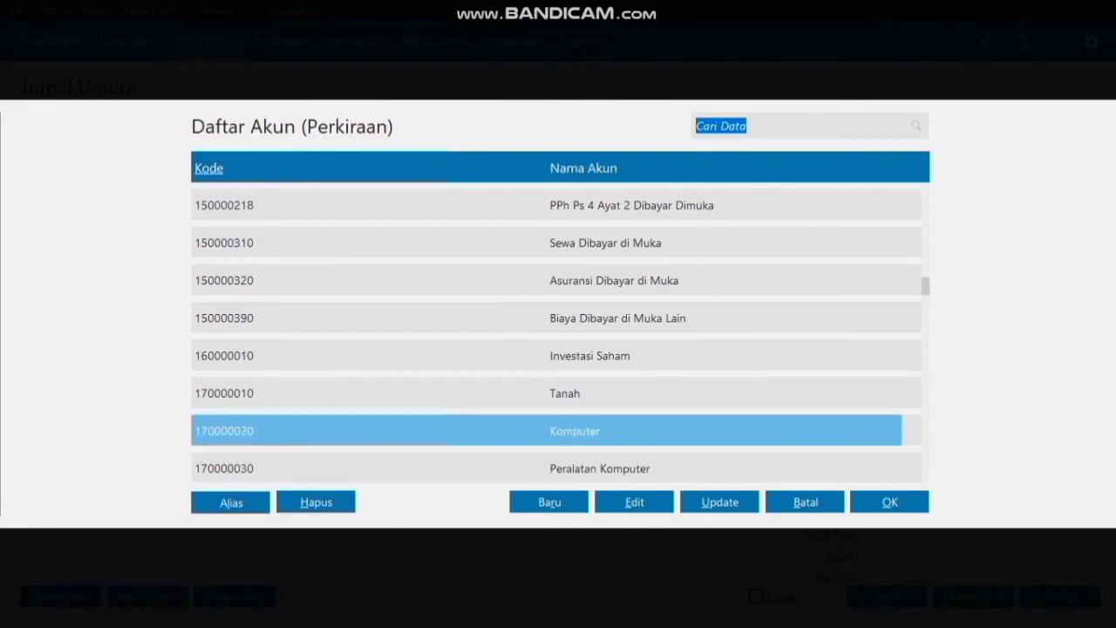
pyautogui.press('Return')
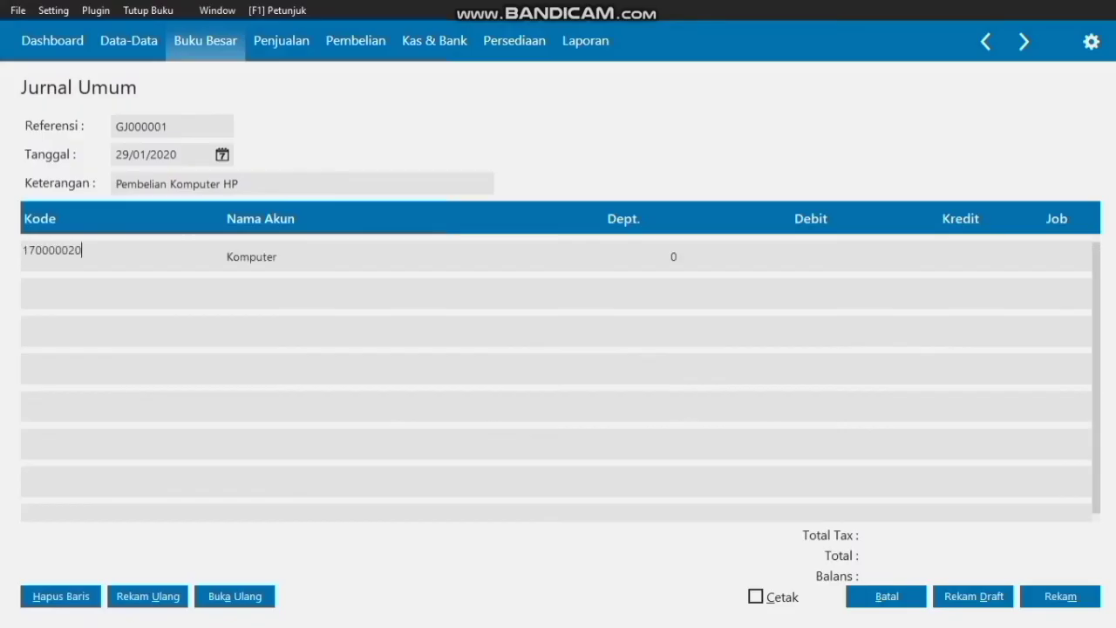
# - Enter a debit of 2.300.000 on the Komputer line
pyautogui.press('Tab')
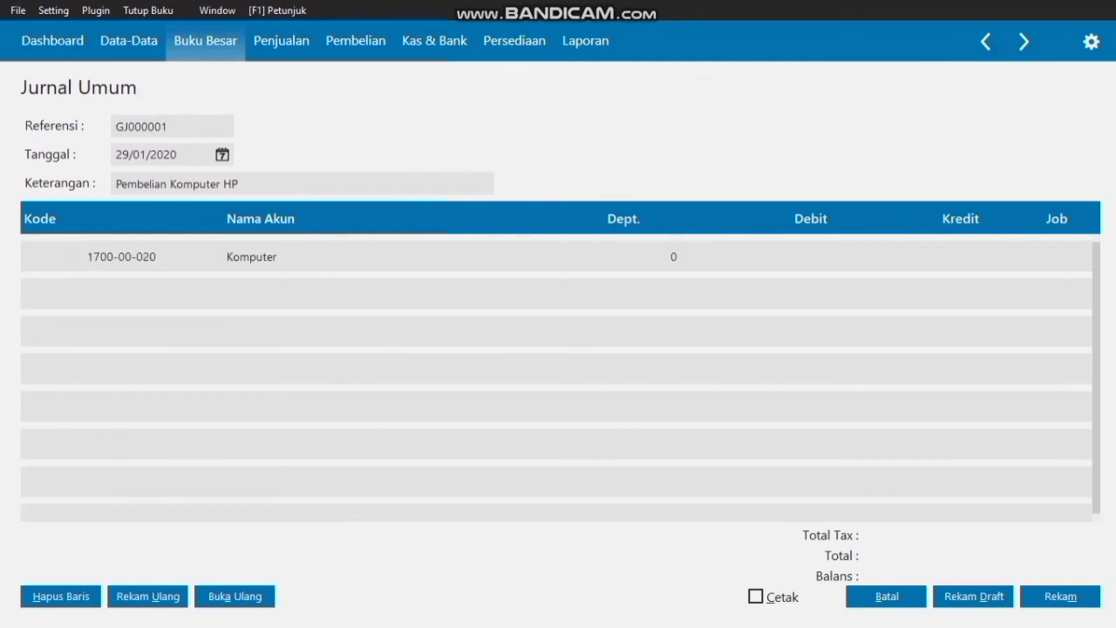
pyautogui.write('2300000')
pyautogui.click(413, 256)
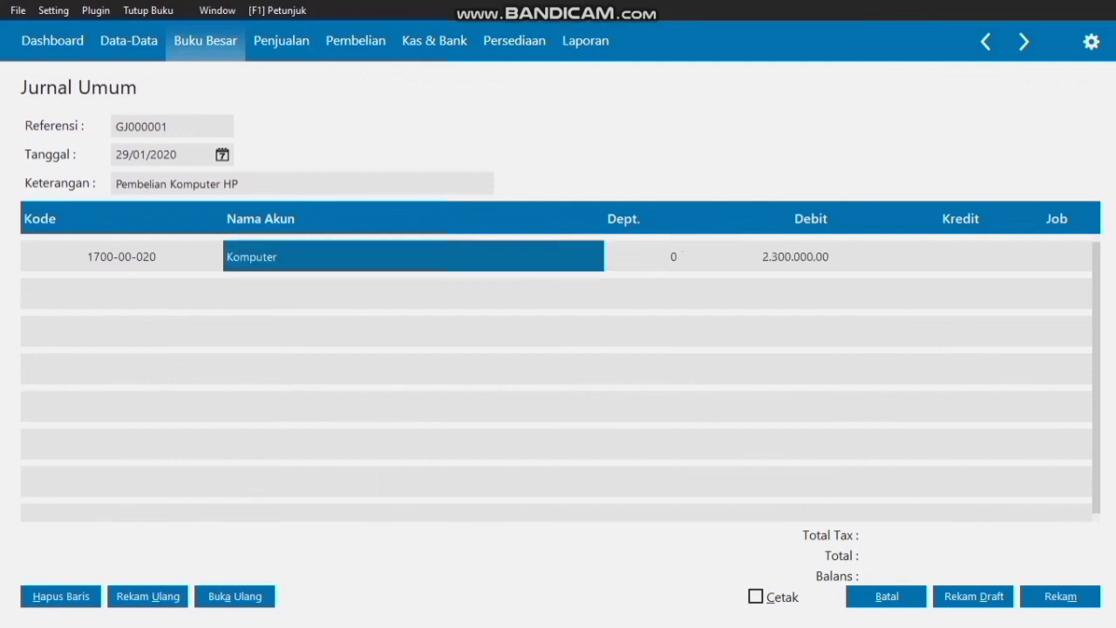
# - Add a second journal line crediting account 120000010 Bank BCA with 2.300.000 and record the journal
pyautogui.click(122, 294)
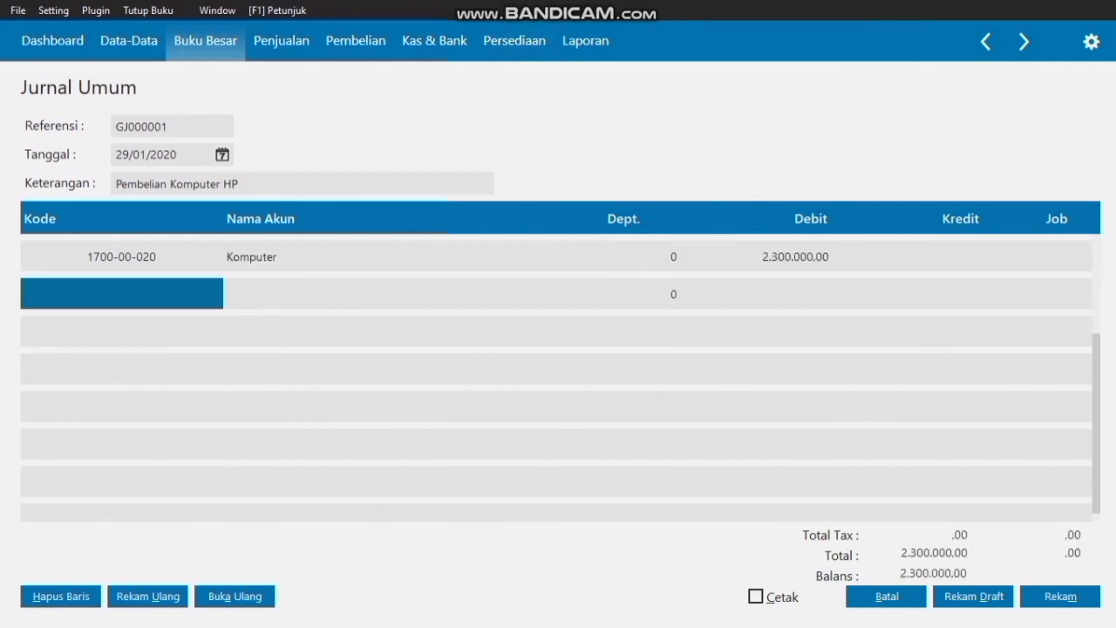
pyautogui.press('Return')
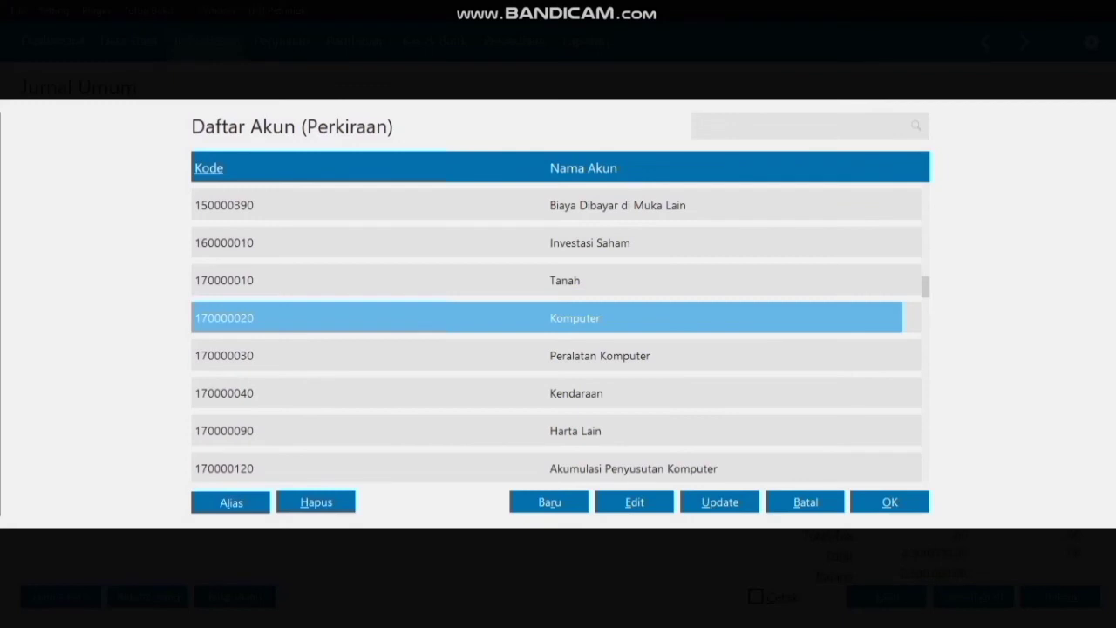
pyautogui.press('Up')
pyautogui.press('Up')
pyautogui.press('Up')
pyautogui.press('Up')
pyautogui.press('Up')
pyautogui.press('Up')
pyautogui.press('Up')
pyautogui.press('Up')
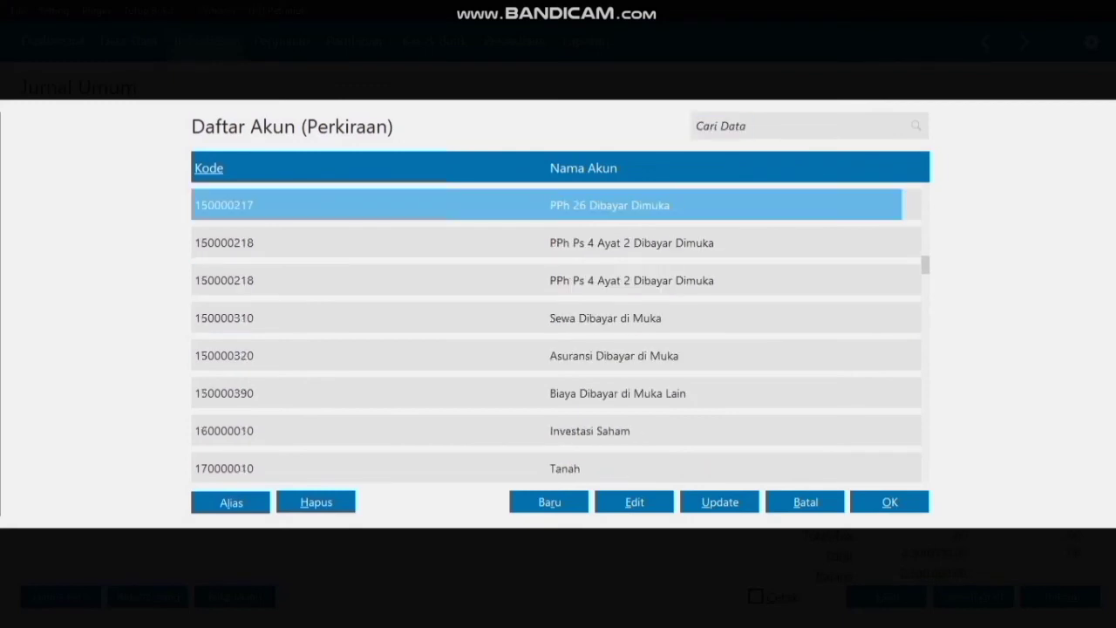
pyautogui.press('Home')
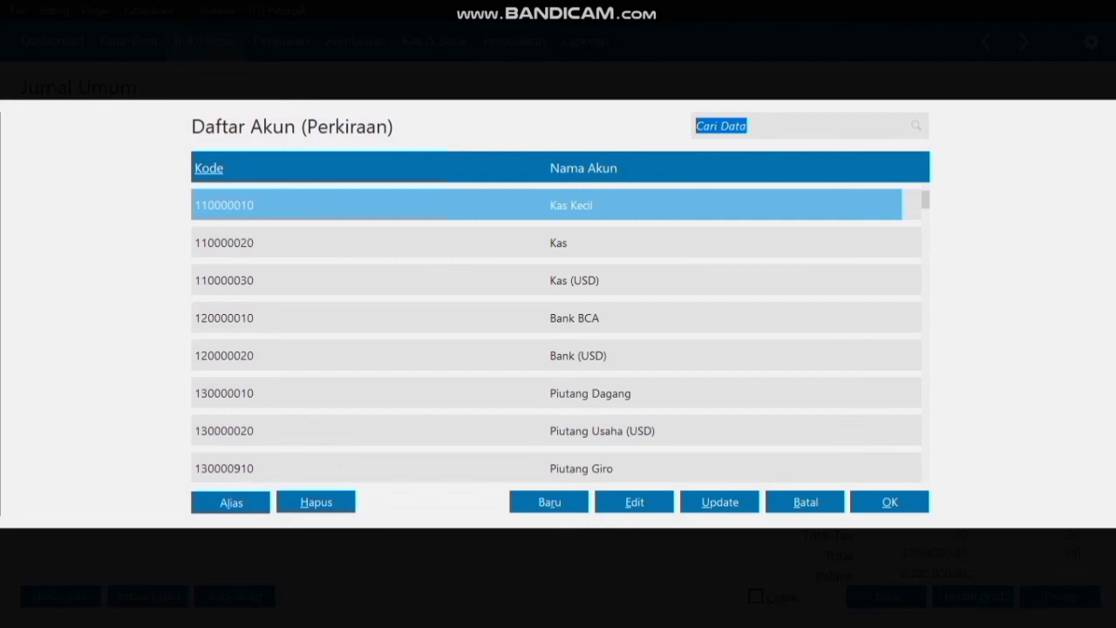
pyautogui.press('Down')
pyautogui.press('Down')
pyautogui.press('Down')
pyautogui.press('Return')
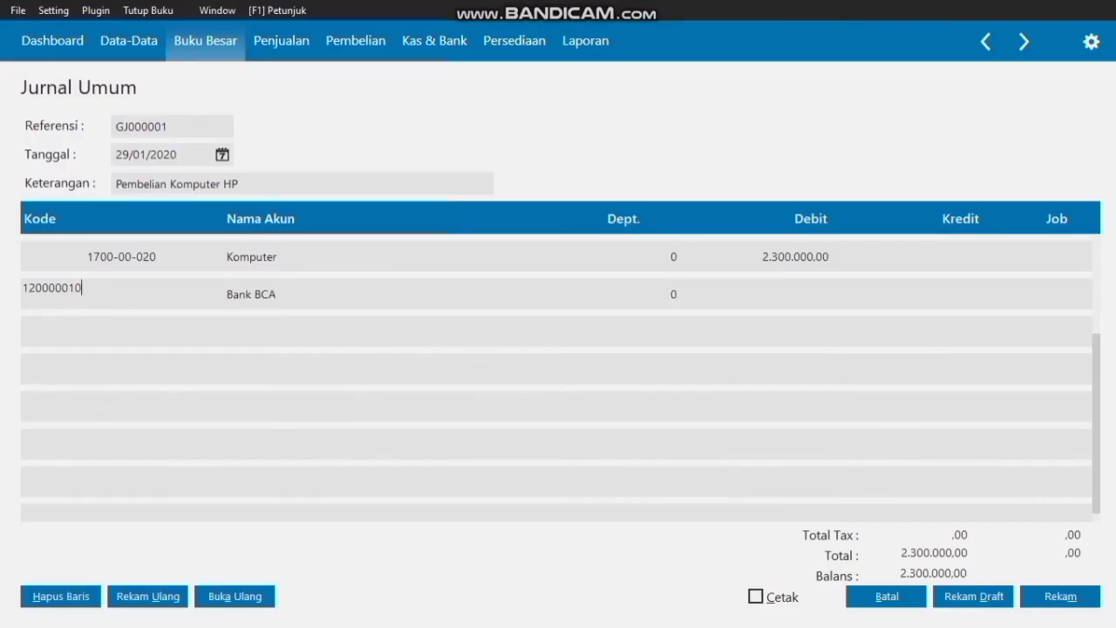
pyautogui.press('Return')
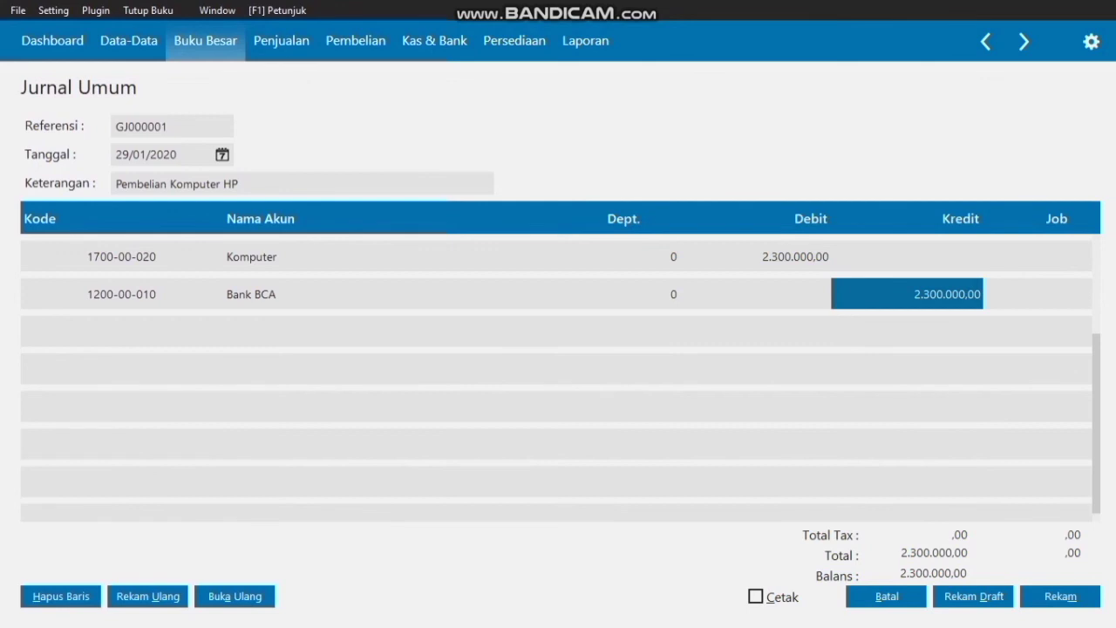
pyautogui.click(1060, 596)
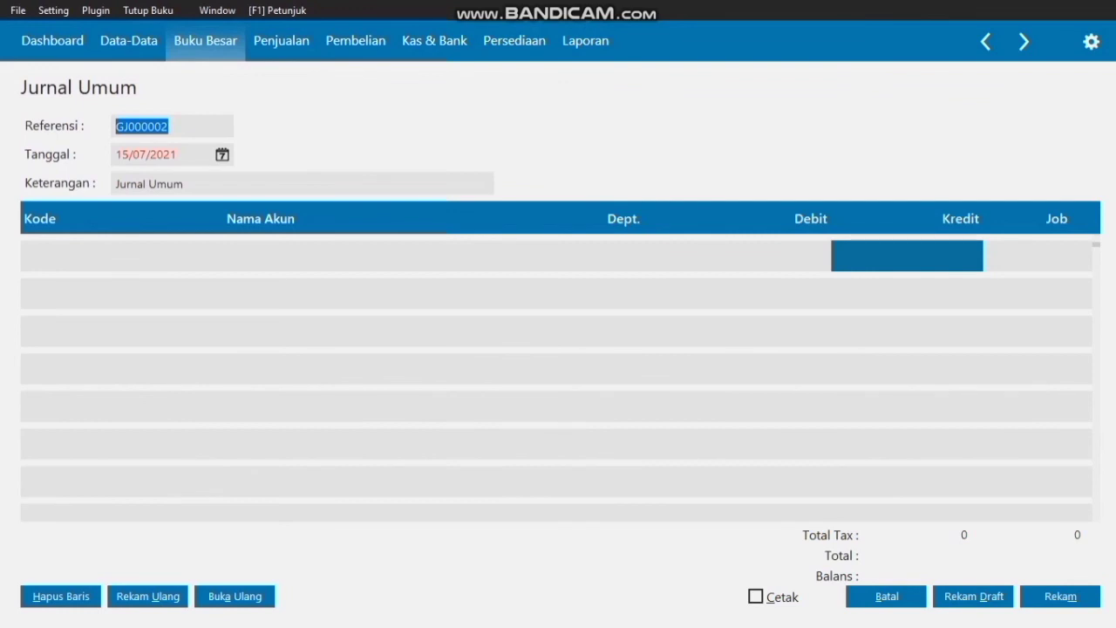
# - Set the date of the new general journal entry to 30/01/2020
pyautogui.click(222, 155)
pyautogui.click(456, 187)
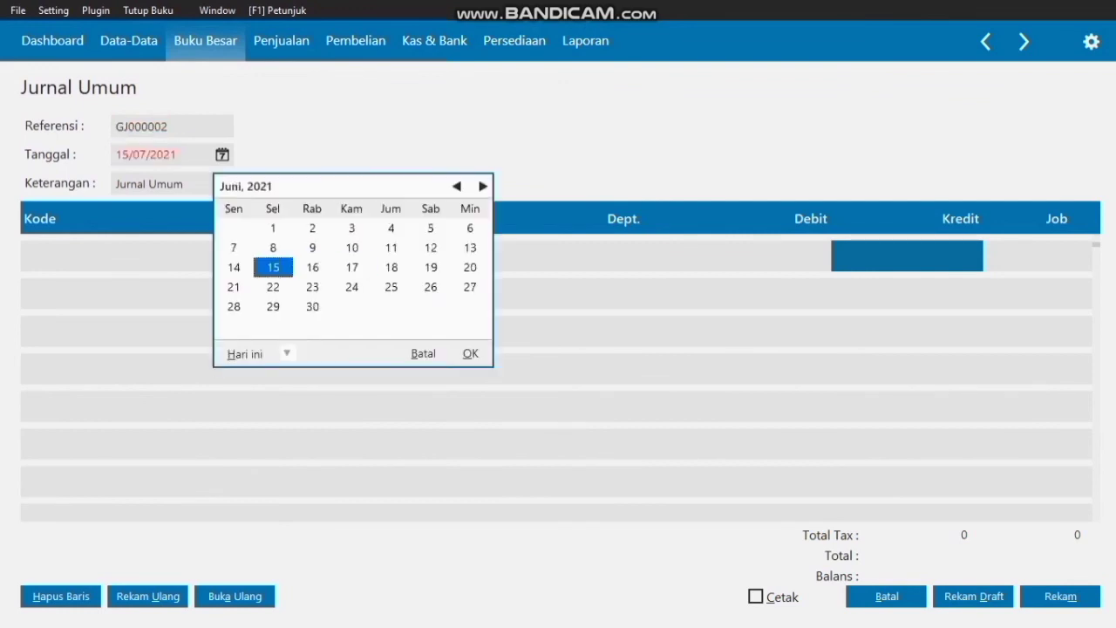
pyautogui.click(457, 187)
pyautogui.click(457, 187)
pyautogui.click(456, 186)
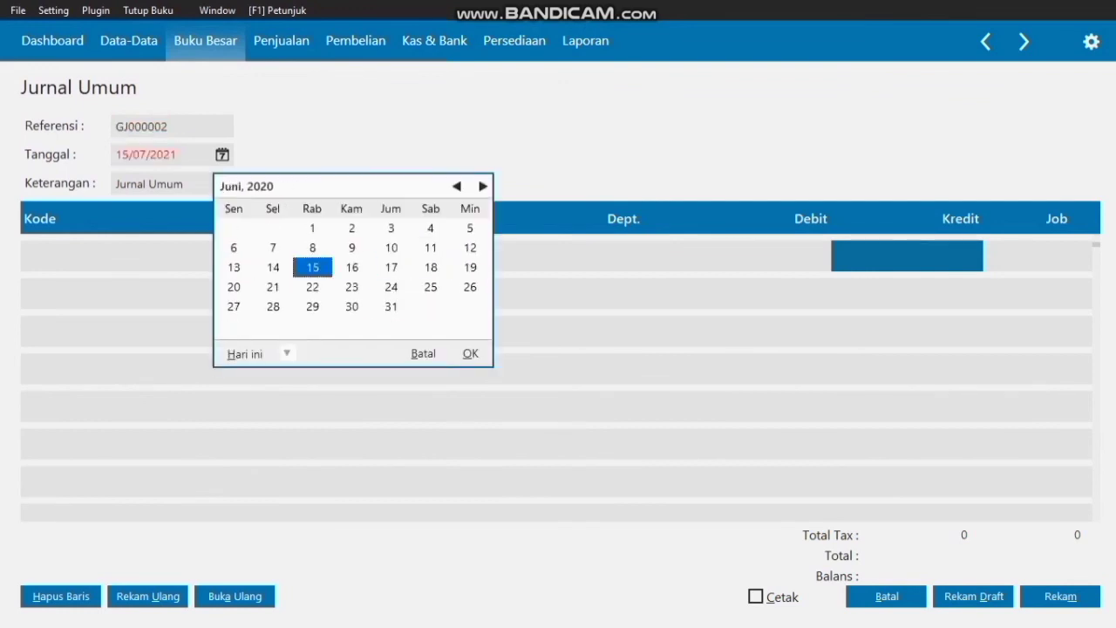
pyautogui.click(456, 186)
pyautogui.click(457, 186)
pyautogui.click(457, 186)
pyautogui.click(457, 187)
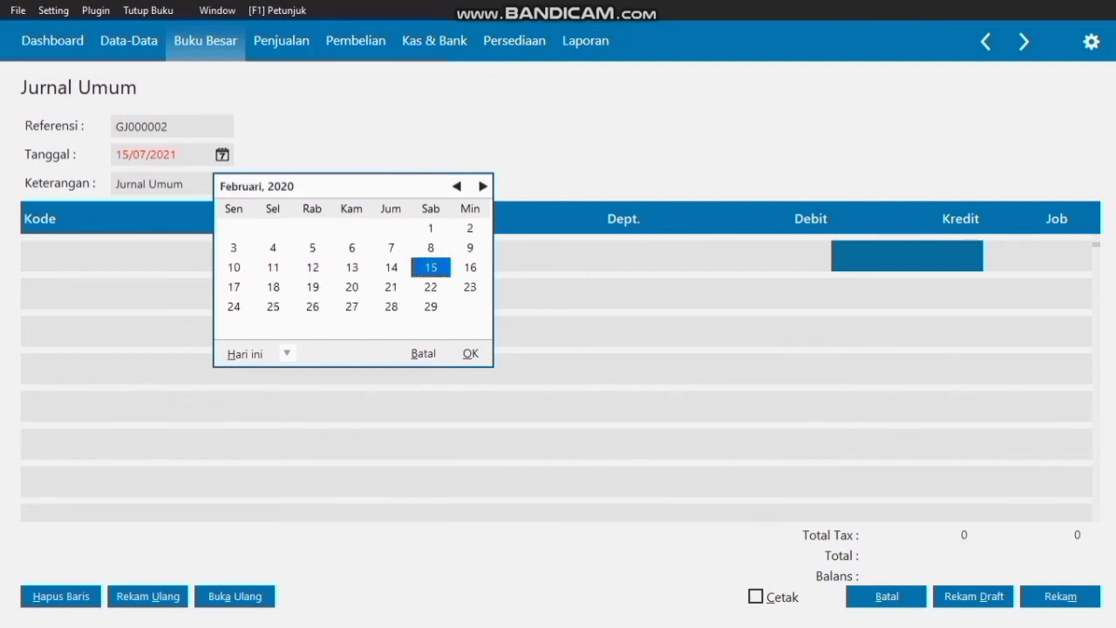
pyautogui.click(456, 186)
pyautogui.click(351, 307)
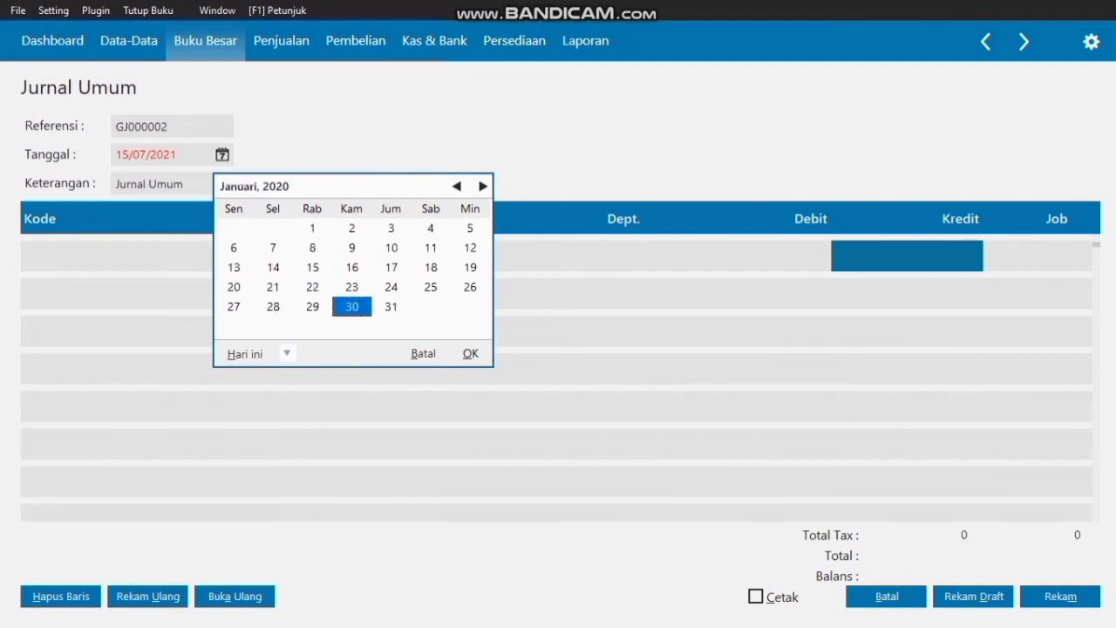
pyautogui.click(470, 353)
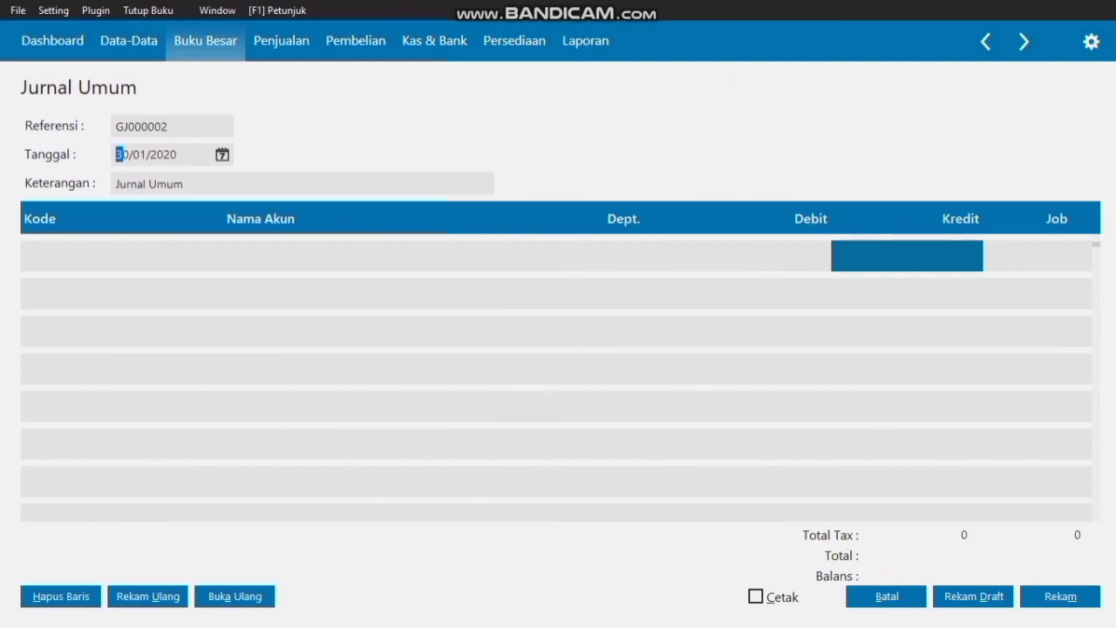
# - Replace the journal's description (Keterangan) with "Pembelian Komputer LG"
pyautogui.press('Tab')
pyautogui.press('BackSpace')
pyautogui.write('Pembal')
pyautogui.press('BackSpace')
pyautogui.press('BackSpace')
pyautogui.write('elian Komputer ')
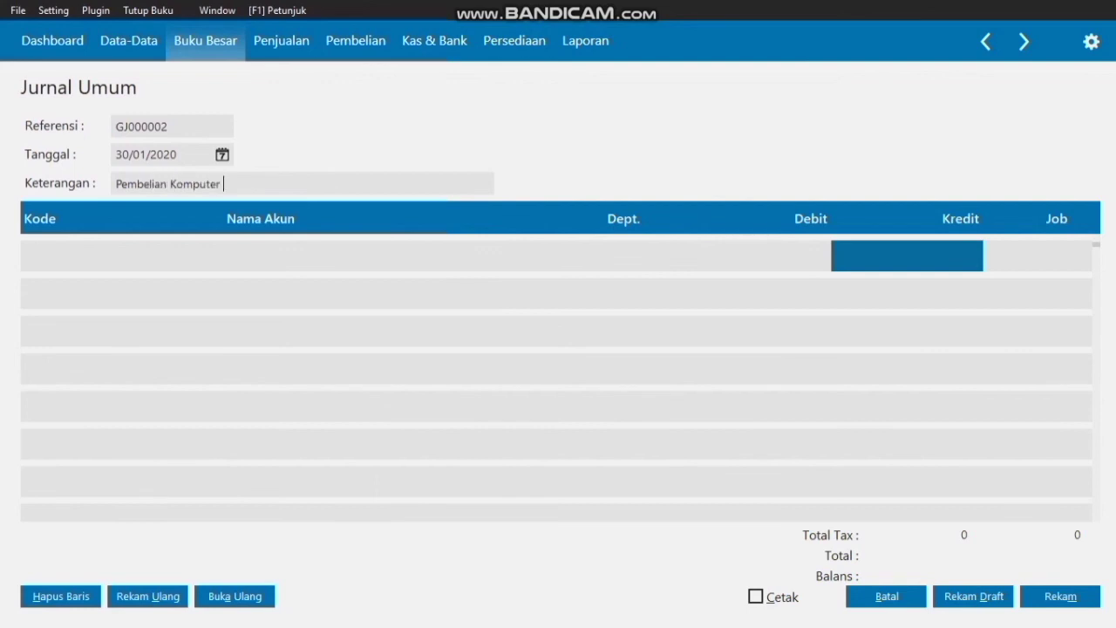
pyautogui.write('LG')
# - Choose account 170000020 Komputer for the first line of the Pembelian Komputer LG journal
pyautogui.doubleClick(120, 256)
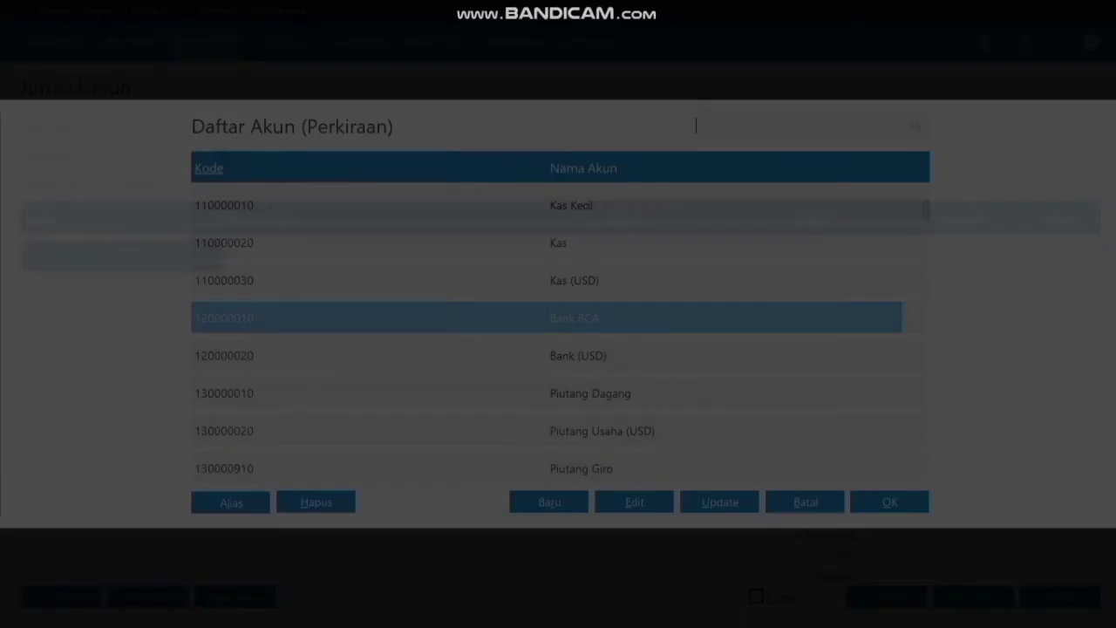
pyautogui.press('Down')
pyautogui.press('Down')
pyautogui.press('Down')
pyautogui.press('Down')
pyautogui.press('Down')
pyautogui.press('Down')
pyautogui.press('Down')
pyautogui.press('Down')
pyautogui.press('Down')
pyautogui.press('Down')
pyautogui.press('Down')
pyautogui.press('Down')
pyautogui.press('Down')
pyautogui.press('Down')
pyautogui.press('Down')
pyautogui.press('Down')
pyautogui.press('Down')
pyautogui.press('Down')
pyautogui.press('Down')
pyautogui.press('Down')
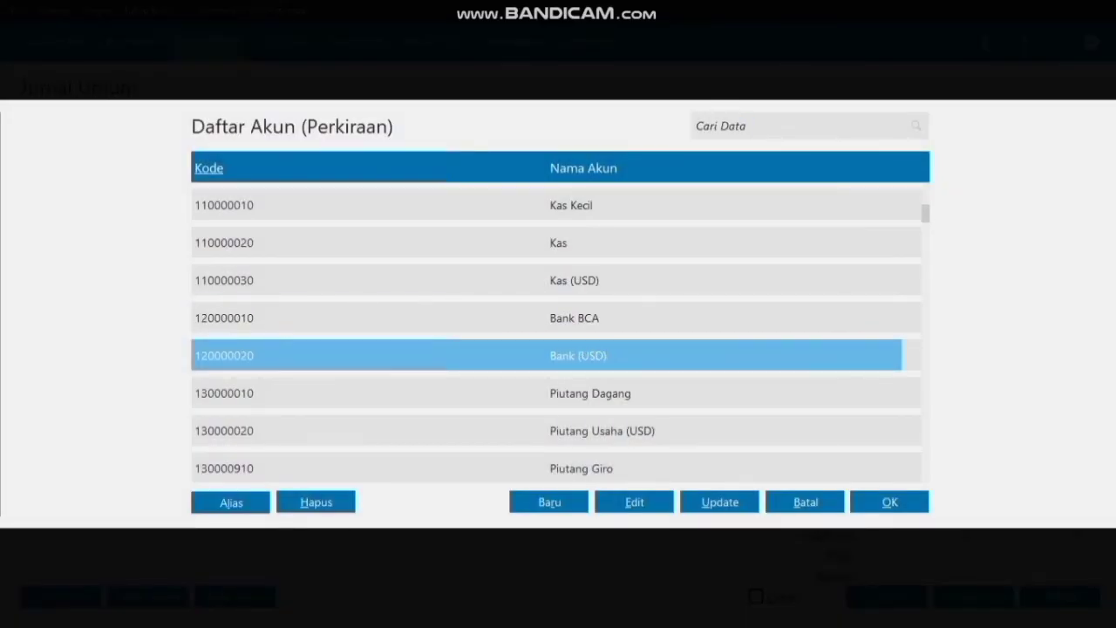
pyautogui.press('Down')
pyautogui.press('Down')
pyautogui.press('Down')
pyautogui.press('Down')
pyautogui.press('Down')
pyautogui.press('Down')
pyautogui.press('Down')
pyautogui.press('Down')
pyautogui.press('Up')
pyautogui.press('Up')
pyautogui.press('Up')
pyautogui.press('Up')
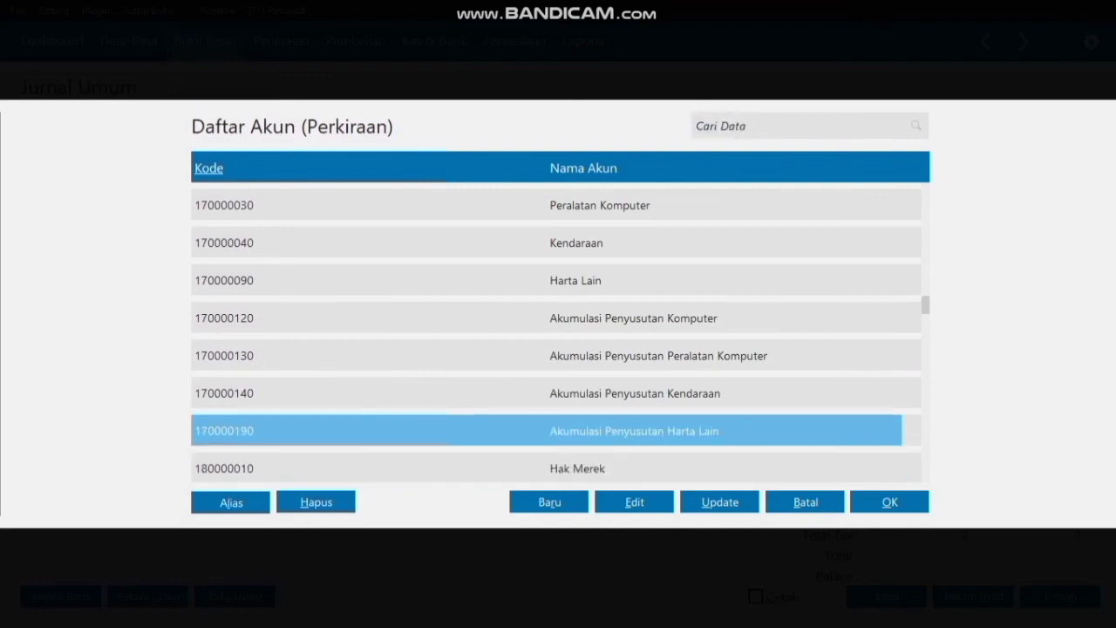
pyautogui.press('Up')
pyautogui.press('Up')
pyautogui.press('Up')
pyautogui.press('Up')
pyautogui.press('Up')
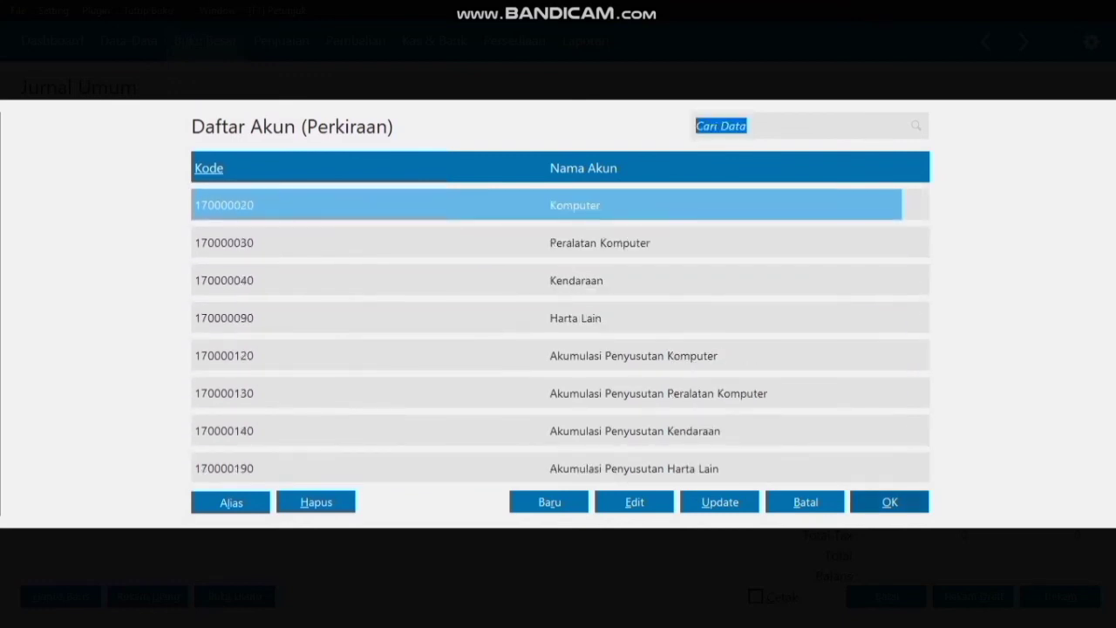
pyautogui.press('Return')
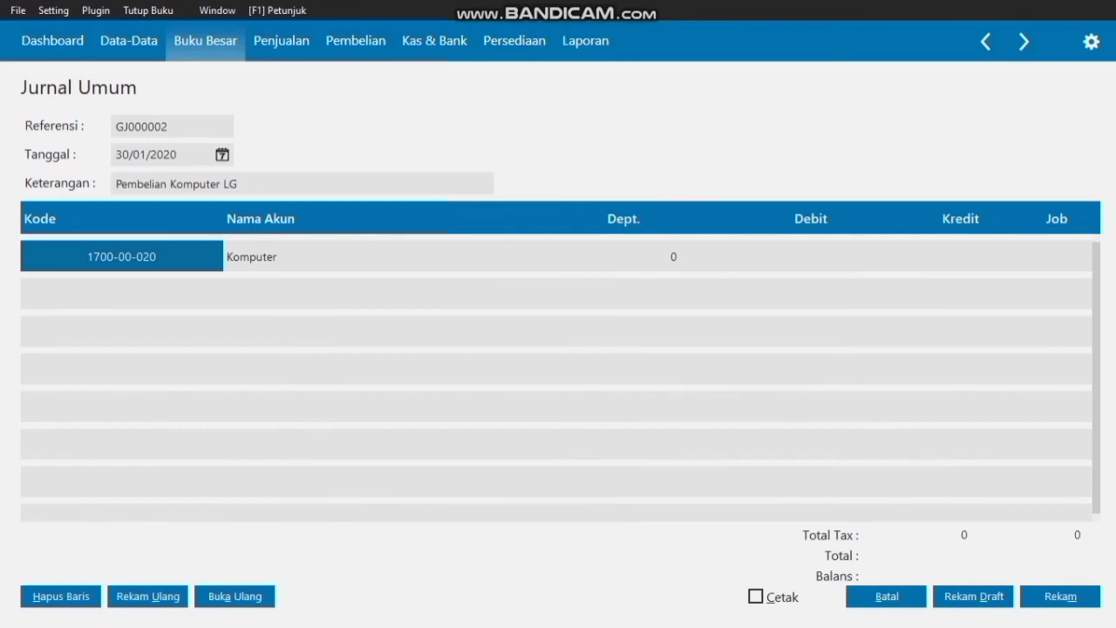
# - Enter a debit of 2.800.000 on the Komputer line
pyautogui.click(755, 257)
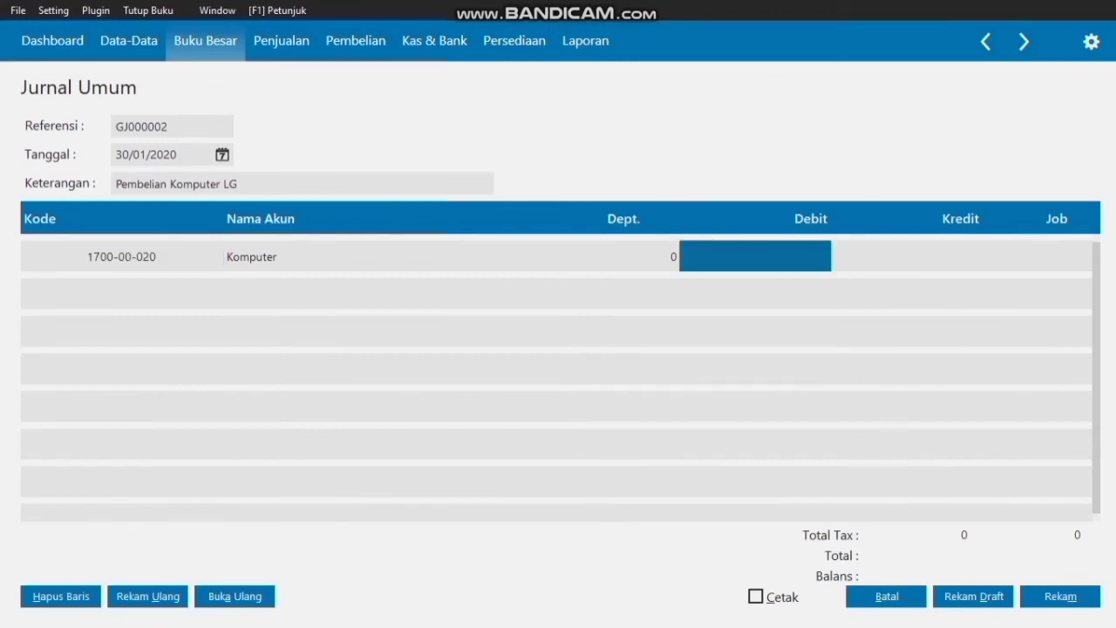
pyautogui.write('2')
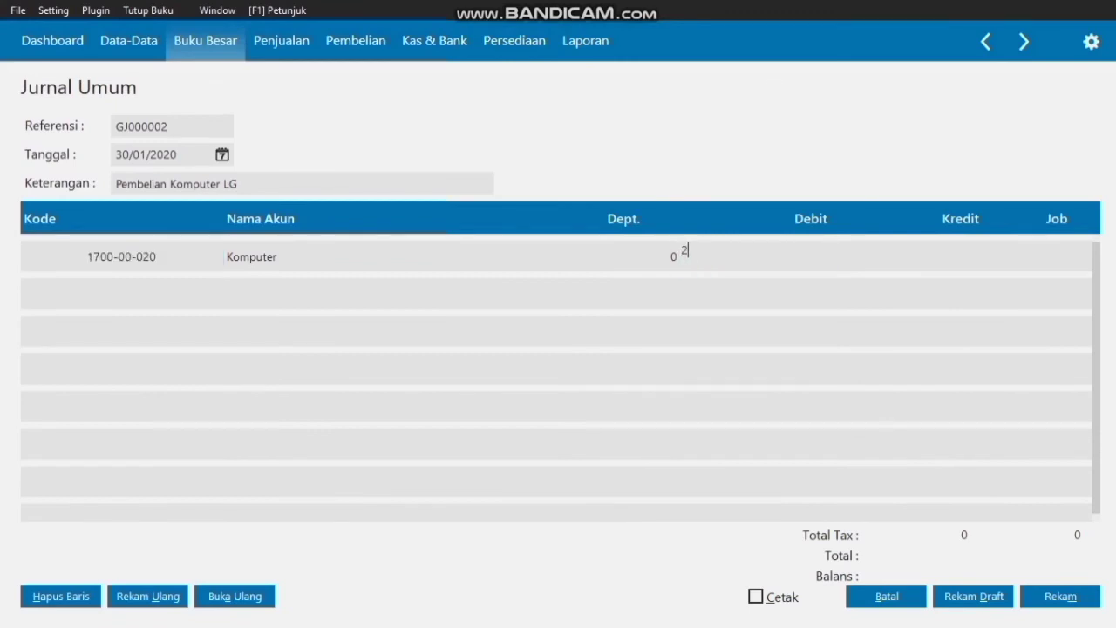
pyautogui.write('800000')
pyautogui.press('Return')
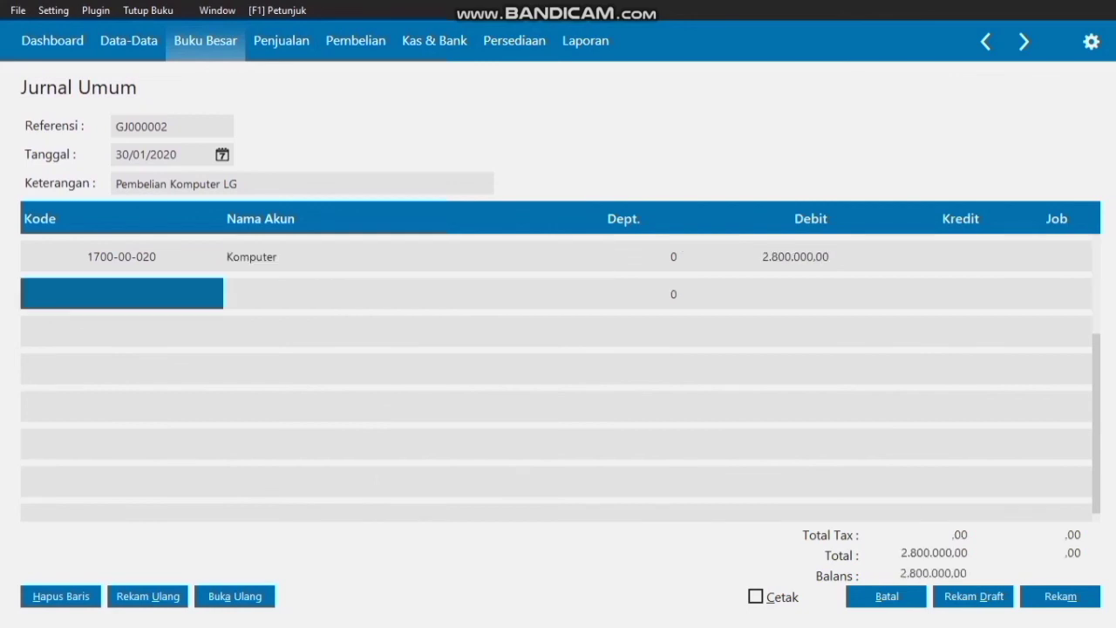
# - Add a second journal line crediting account 120000010 Bank BCA with 2.800.000 and record the journal
pyautogui.press('Return')
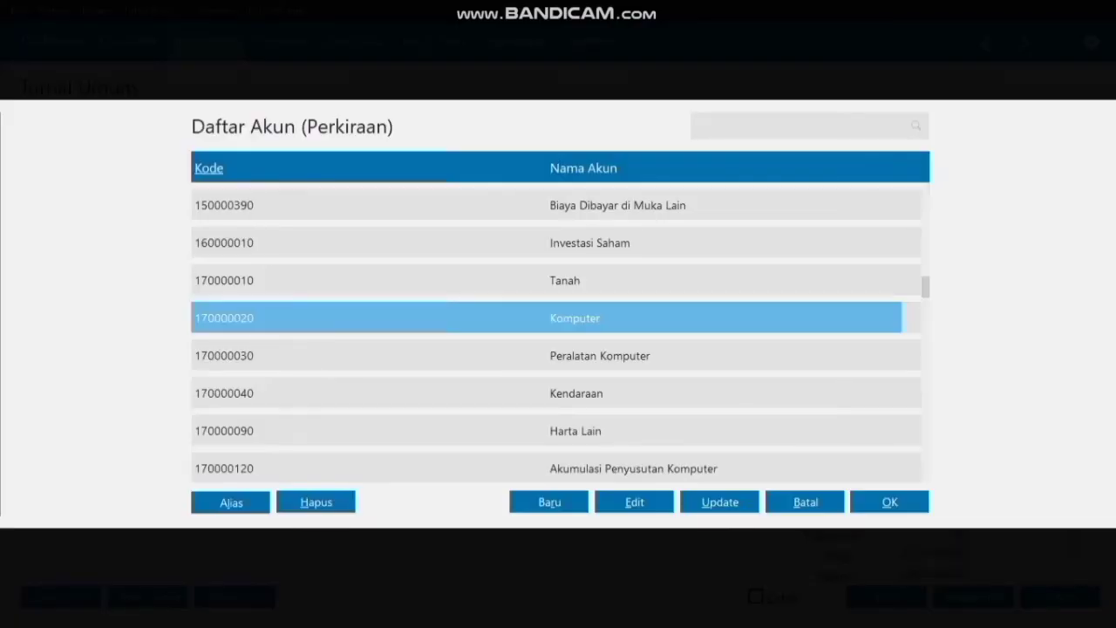
pyautogui.press('Up')
pyautogui.press('Up')
pyautogui.click(767, 126)
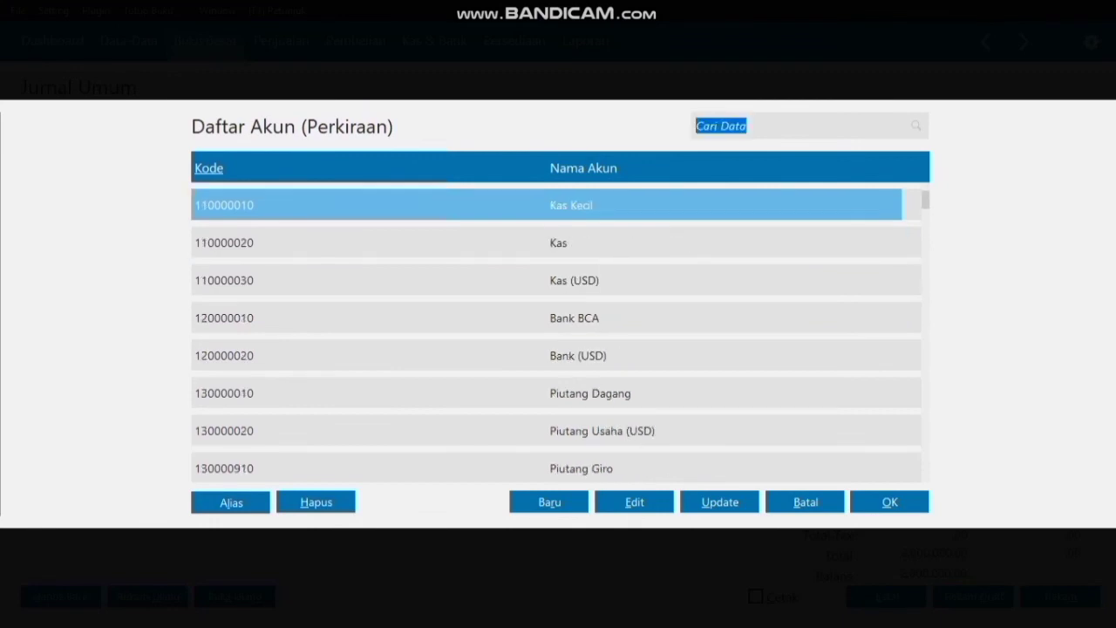
pyautogui.click(575, 318)
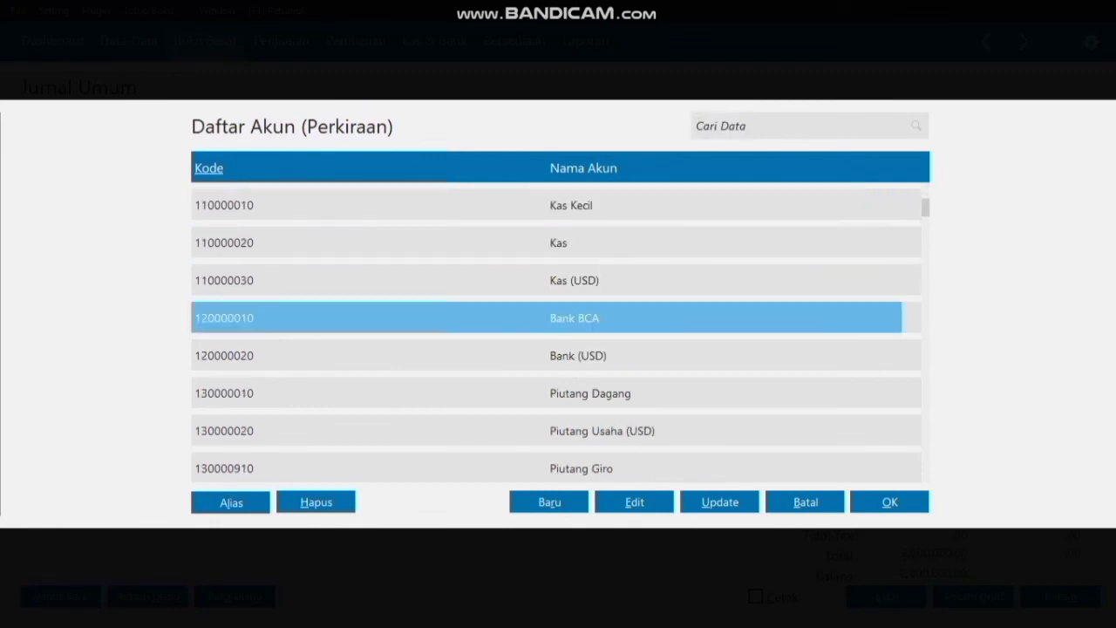
pyautogui.press('Return')
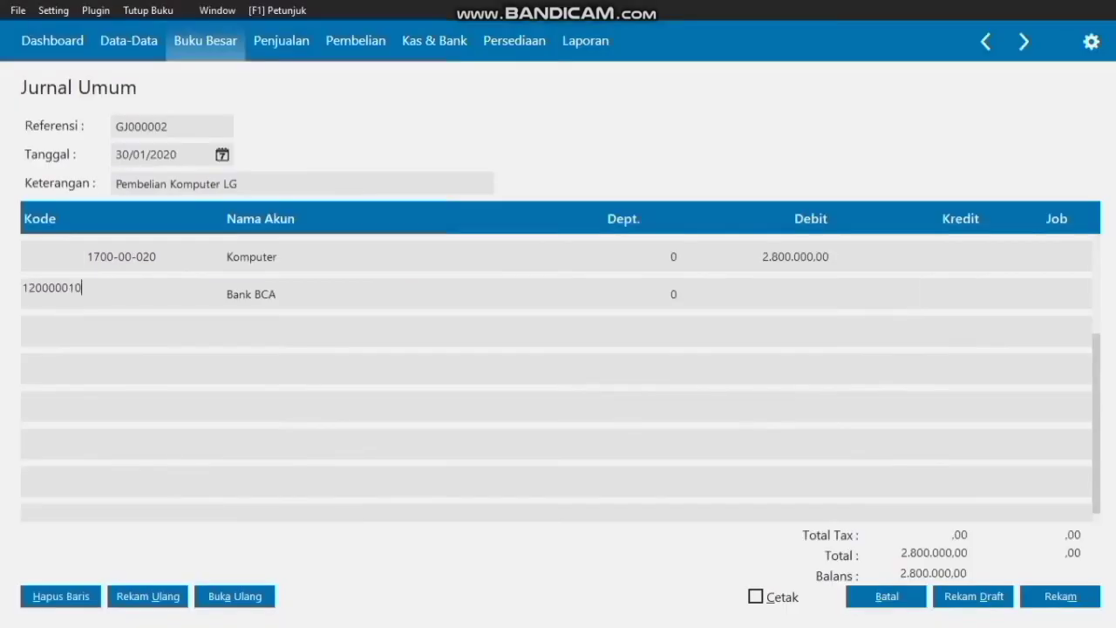
pyautogui.press('Return')
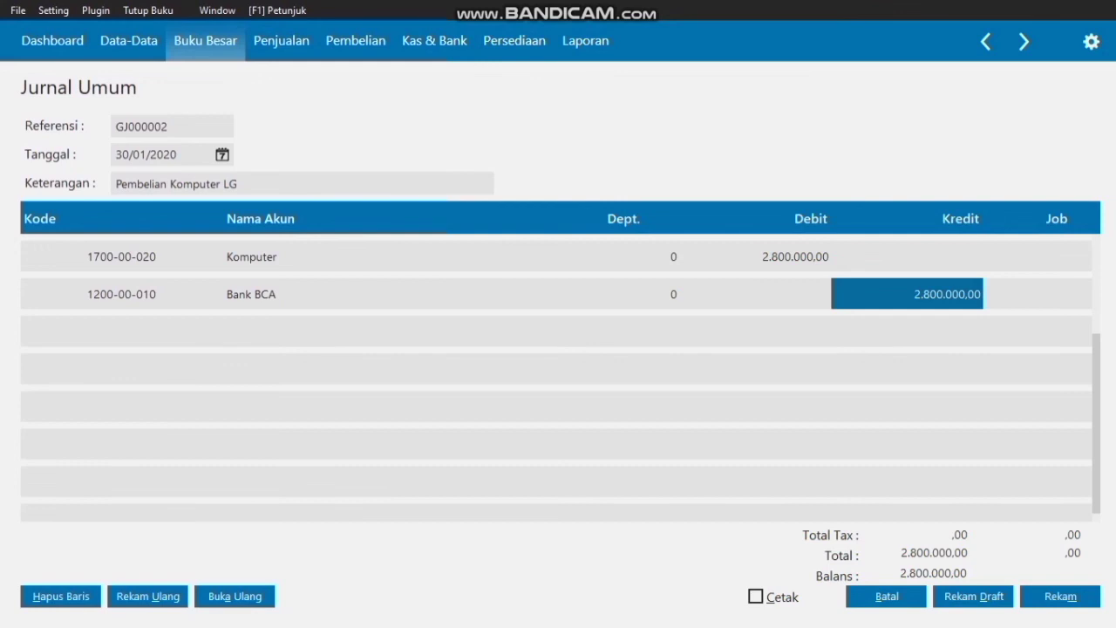
pyautogui.click(1060, 596)
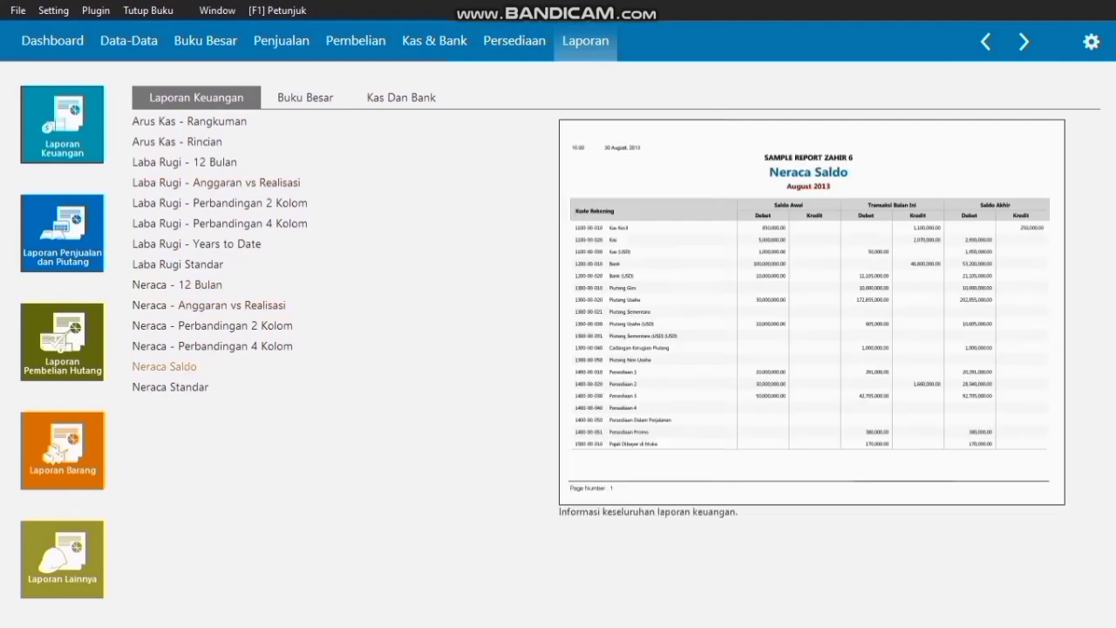
# - Generate the Neraca Saldo report for Januari 2020 in Rupiah and review its account balances through the last pages
pyautogui.click(164, 366)
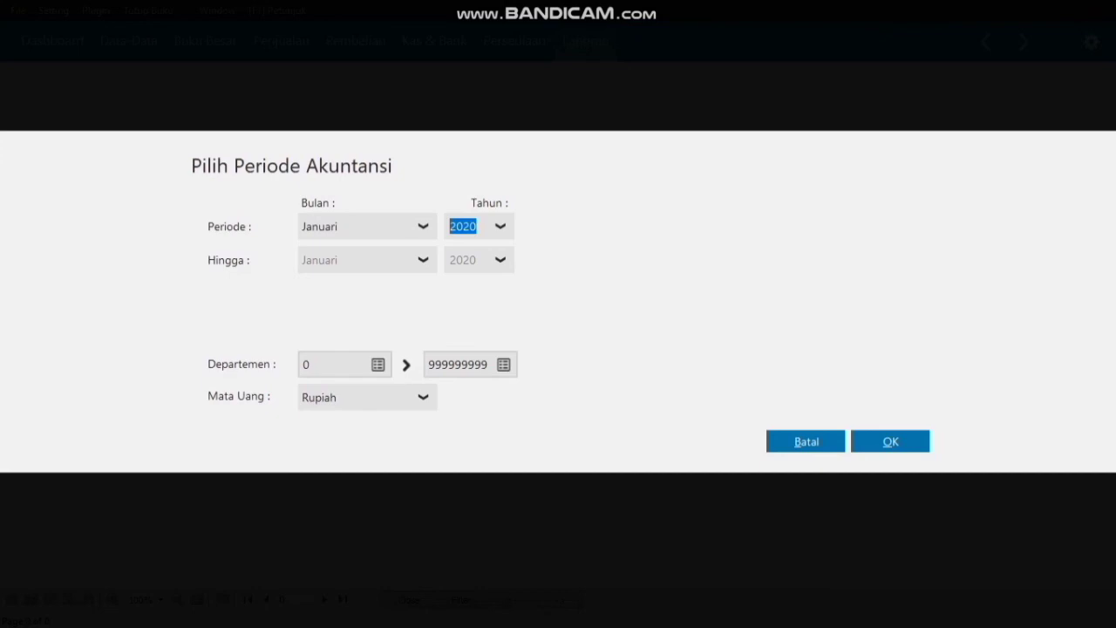
pyautogui.press('Return')
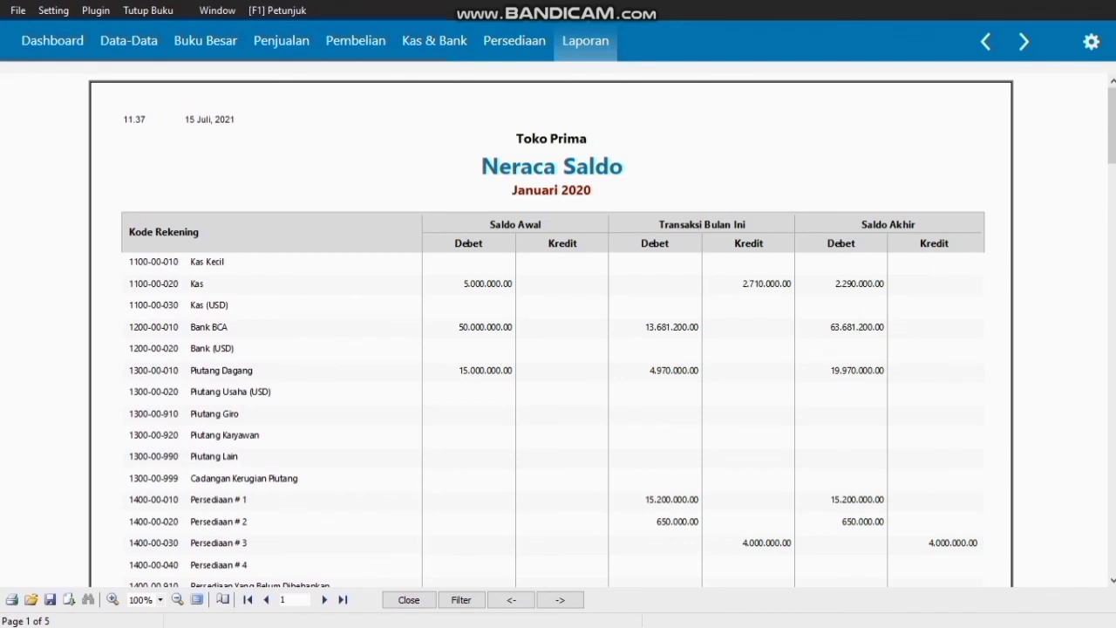
pyautogui.scroll(-10, 558, 331)
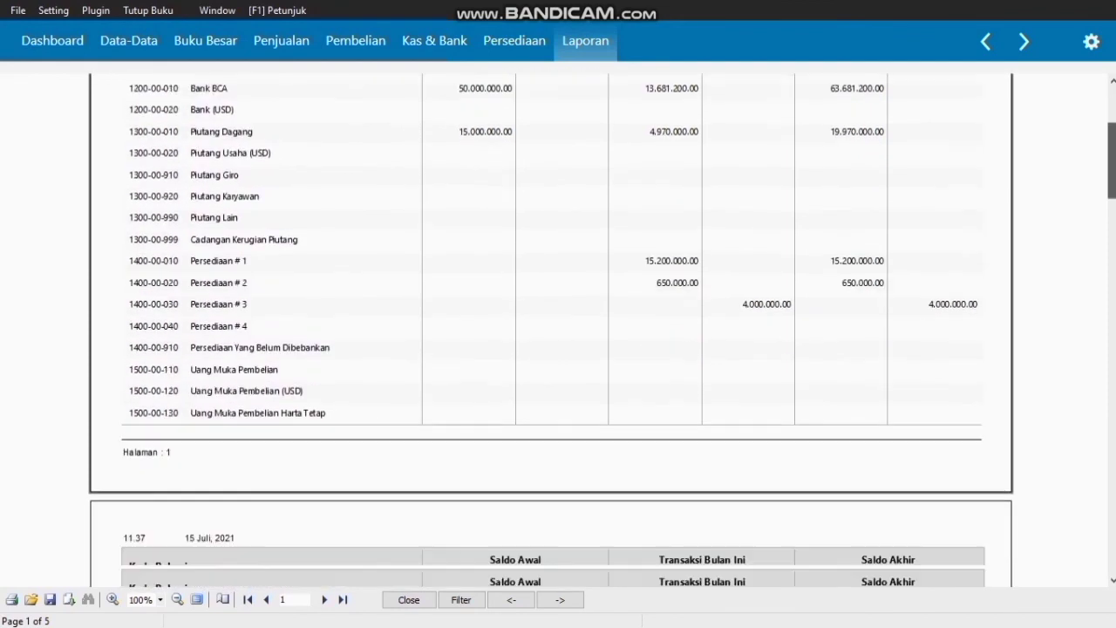
pyautogui.scroll(-20, 558, 331)
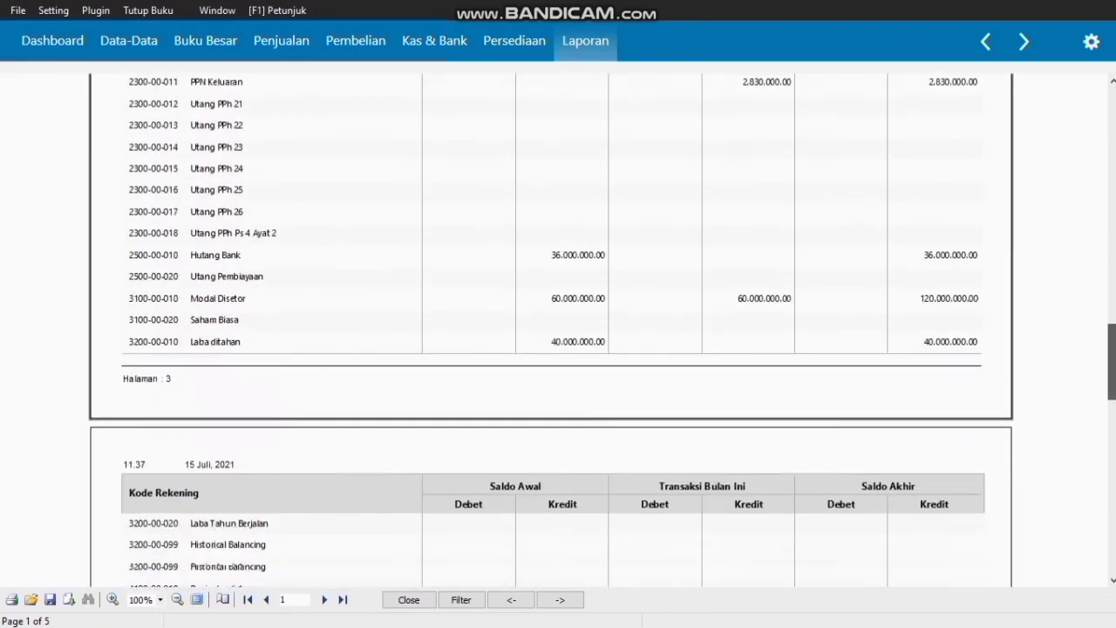
pyautogui.scroll(-15, 558, 331)
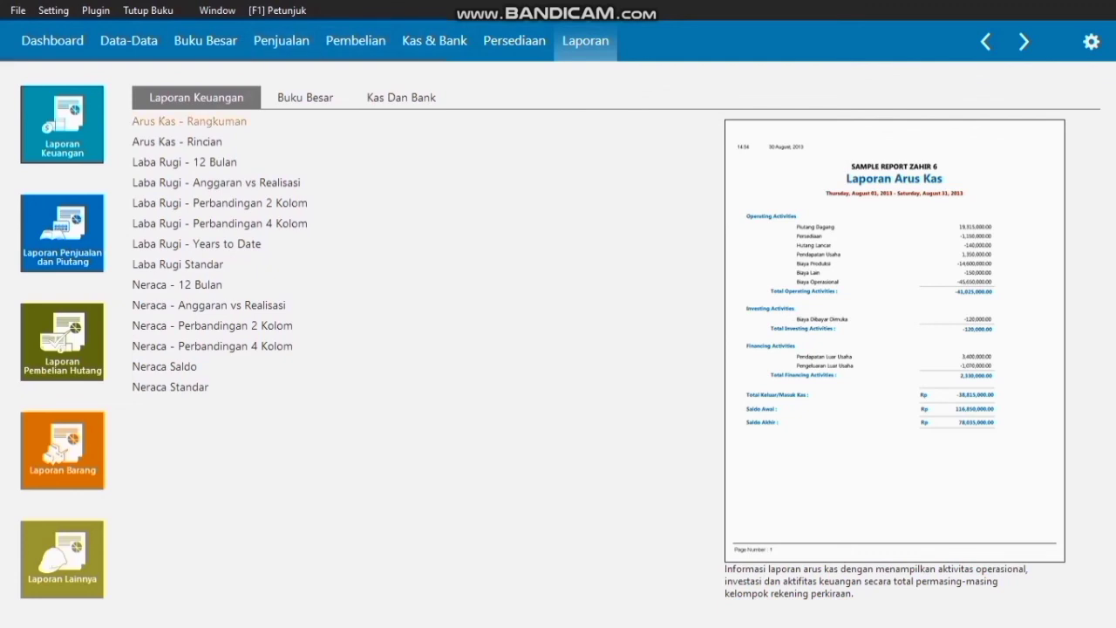
# - Generate the Arus Kas - Rangkuman report for 01/01/2020 to 31/01/2020 and review it down to the closing balance
pyautogui.click(189, 121)
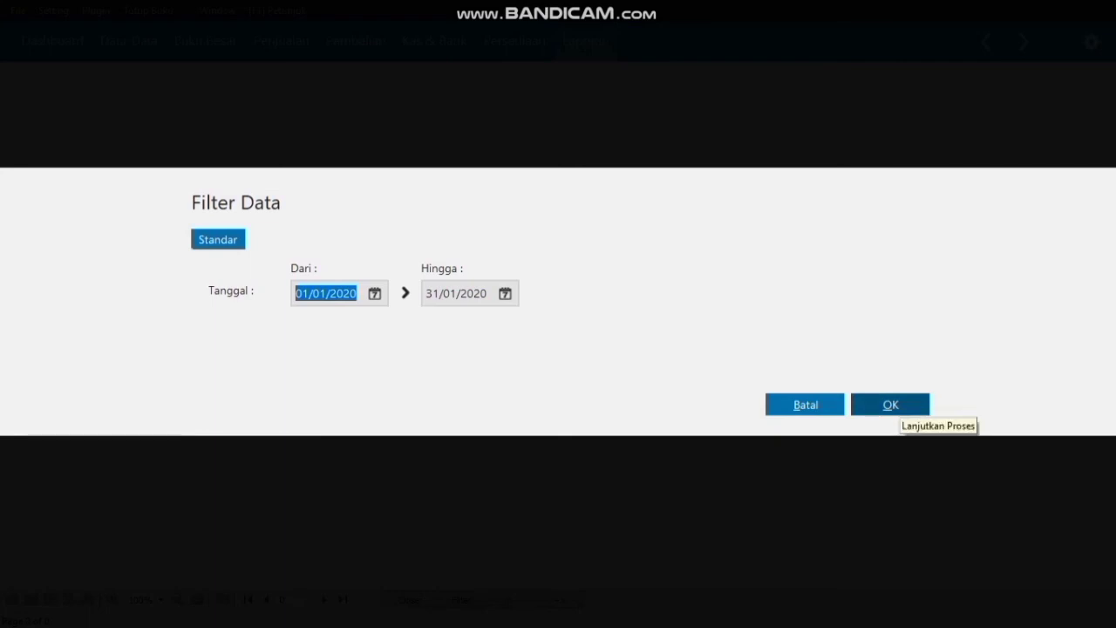
pyautogui.click(897, 406)
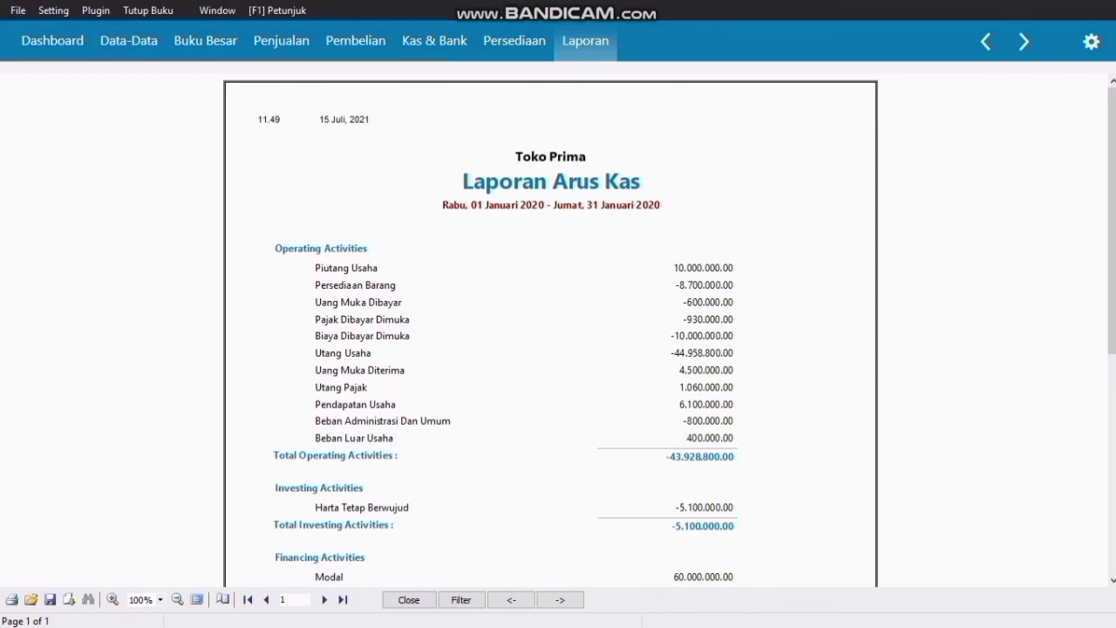
pyautogui.scroll(-5, 549, 331)
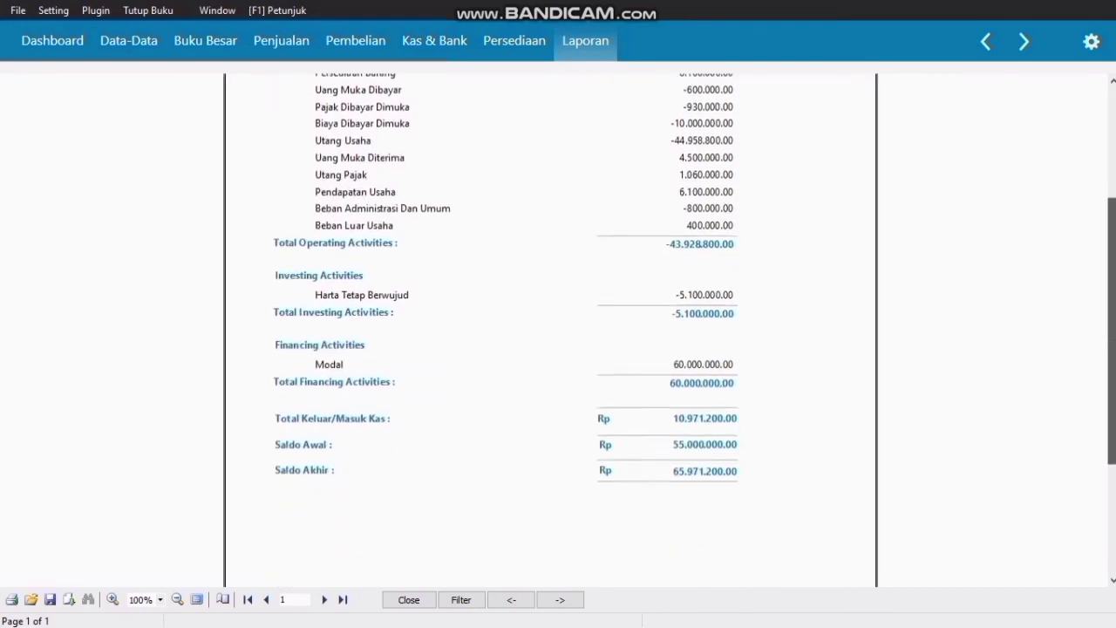